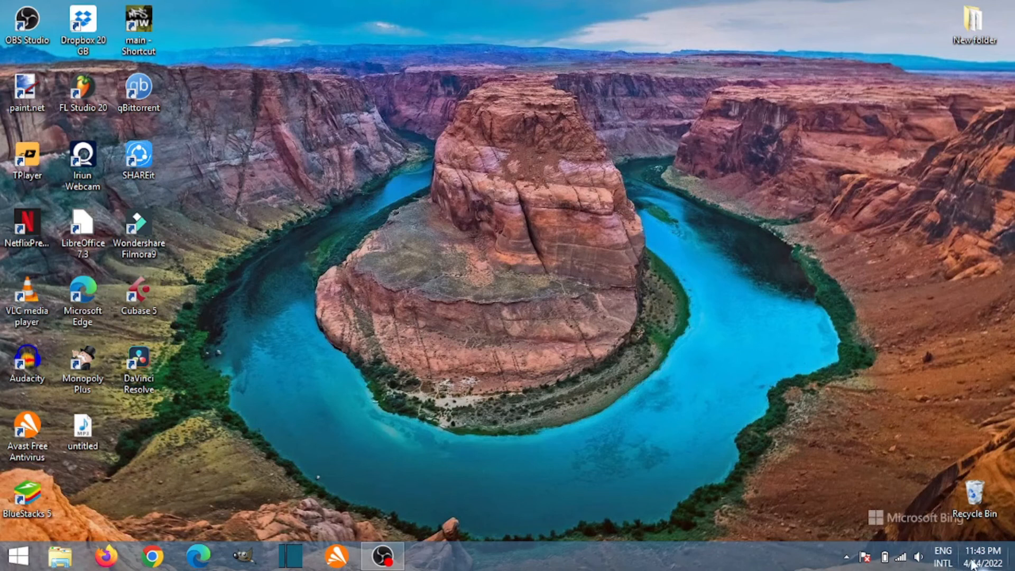
# - Collapse the Snares folder in the browser and look at the subfolders of the Xitsonga Kits pack
pyautogui.moveTo(979, 565)
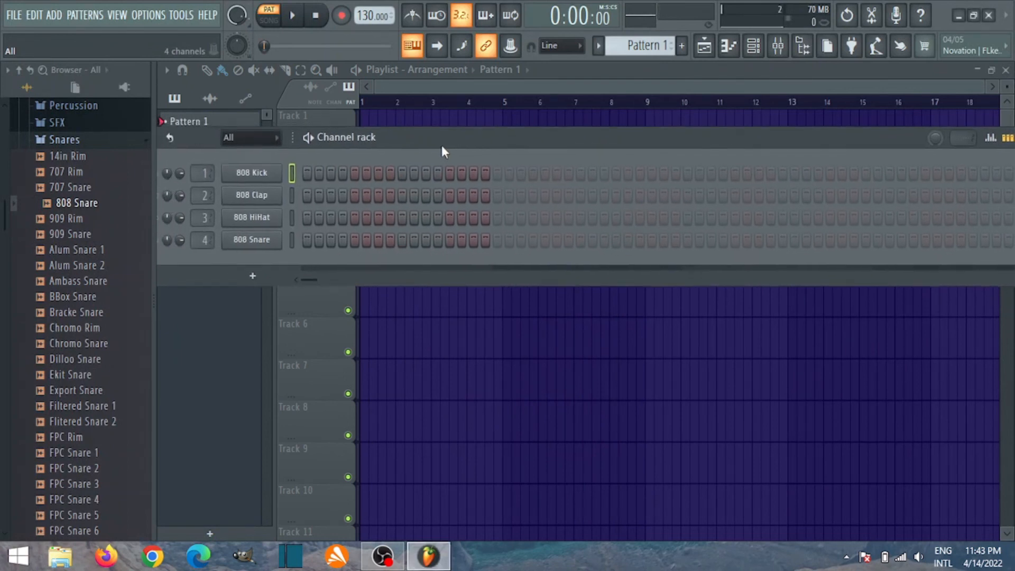
pyautogui.moveTo(421, 151); pyautogui.dragTo(391, 152)
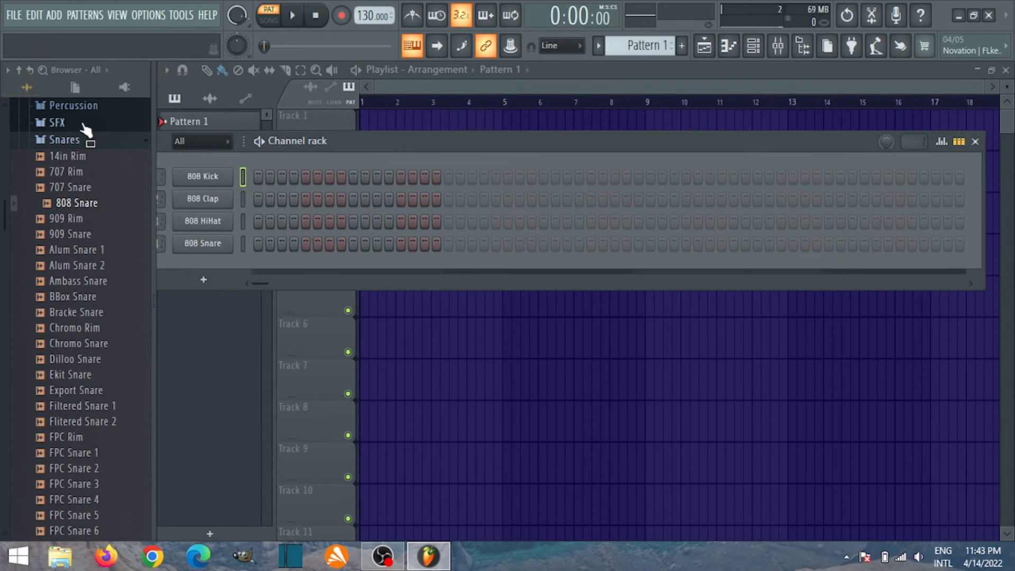
pyautogui.click(84, 144)
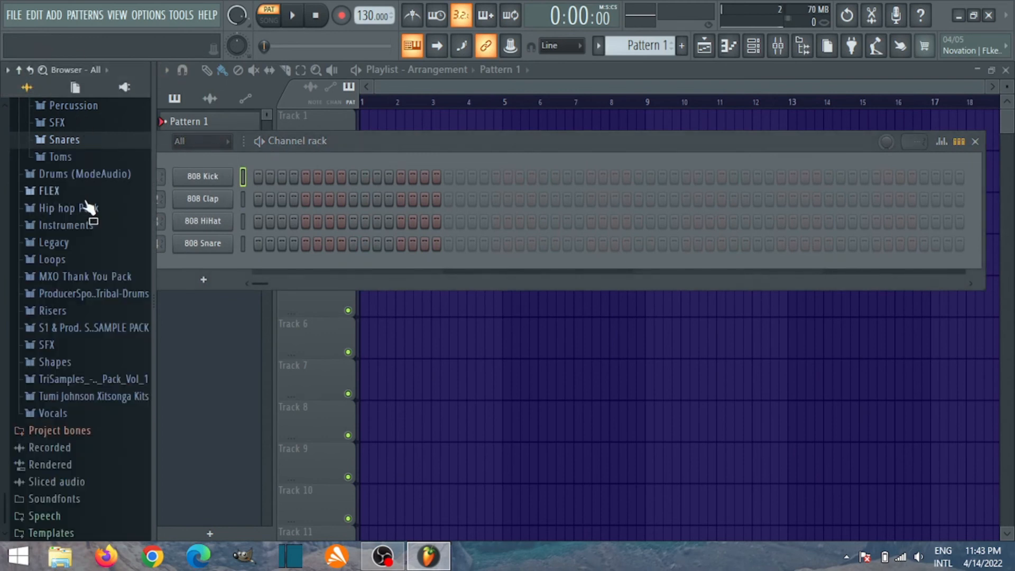
pyautogui.click(82, 401)
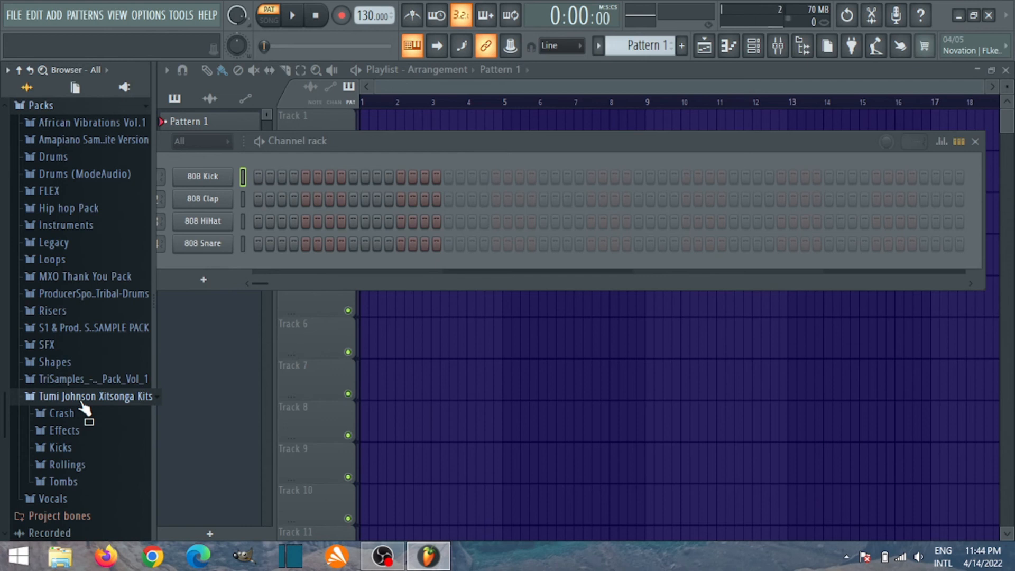
pyautogui.click(85, 401)
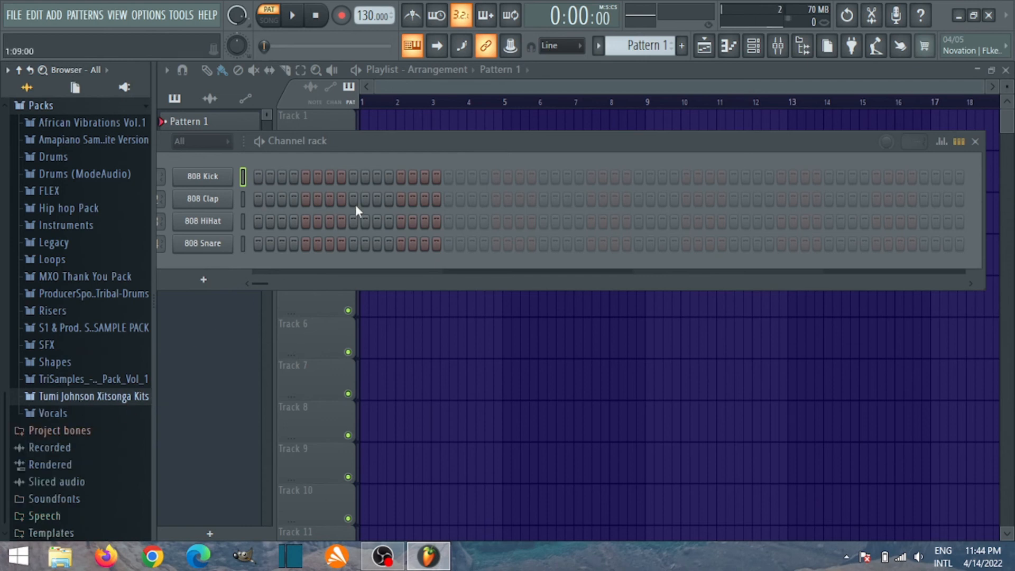
# - Reposition the Channel rack clear of the browser and expand the Xitsonga Kits pack down to its Kicks folder
pyautogui.moveTo(389, 149); pyautogui.dragTo(413, 148)
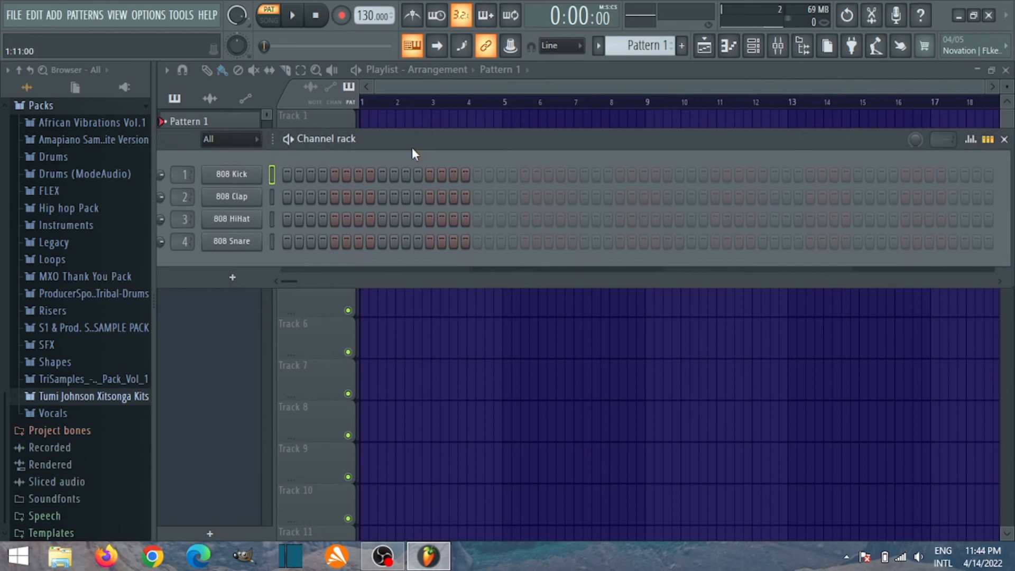
pyautogui.moveTo(427, 146); pyautogui.dragTo(451, 128)
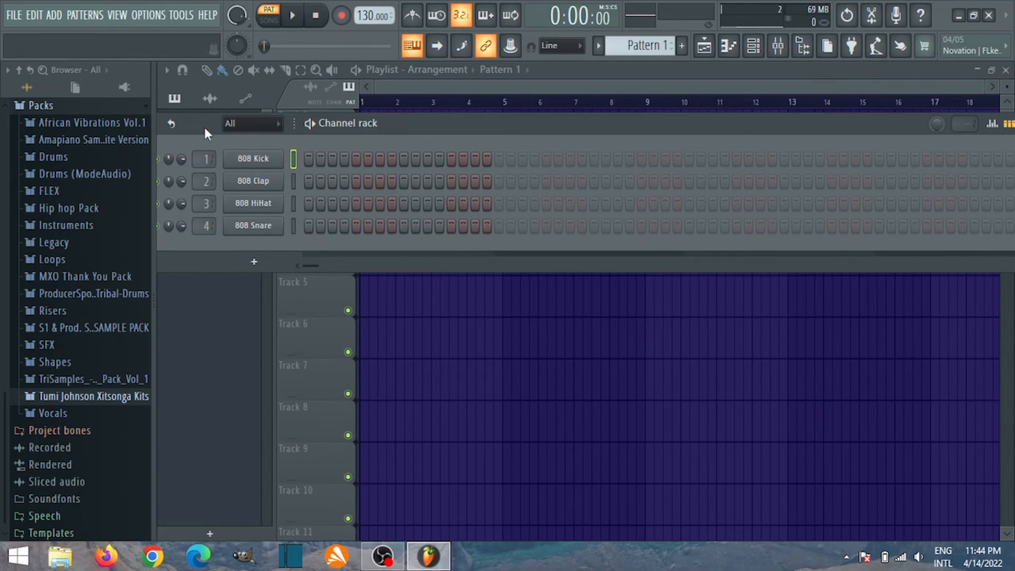
pyautogui.moveTo(205, 125); pyautogui.dragTo(210, 126)
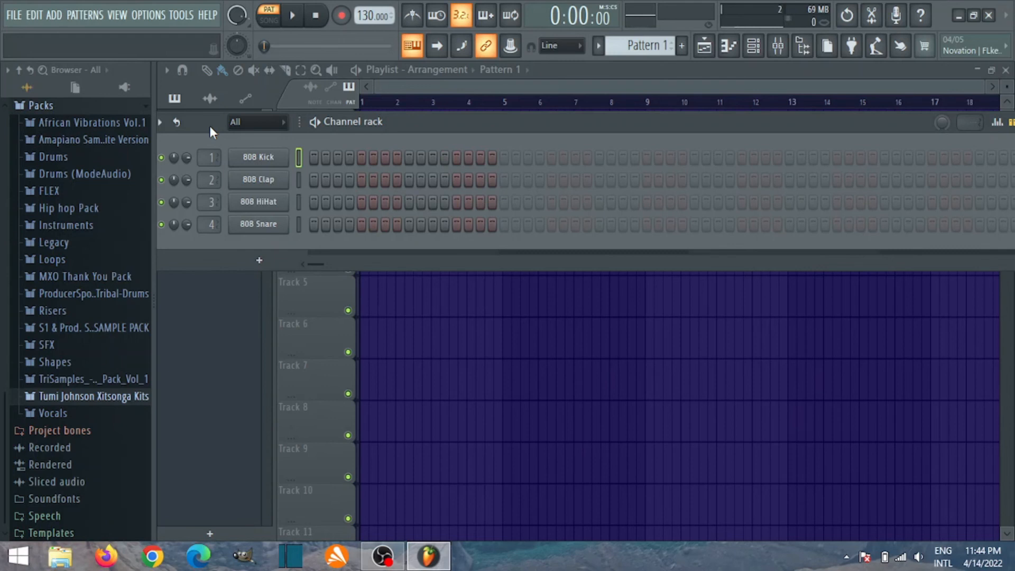
pyautogui.click(83, 398)
pyautogui.scroll(-3, 91, 464)
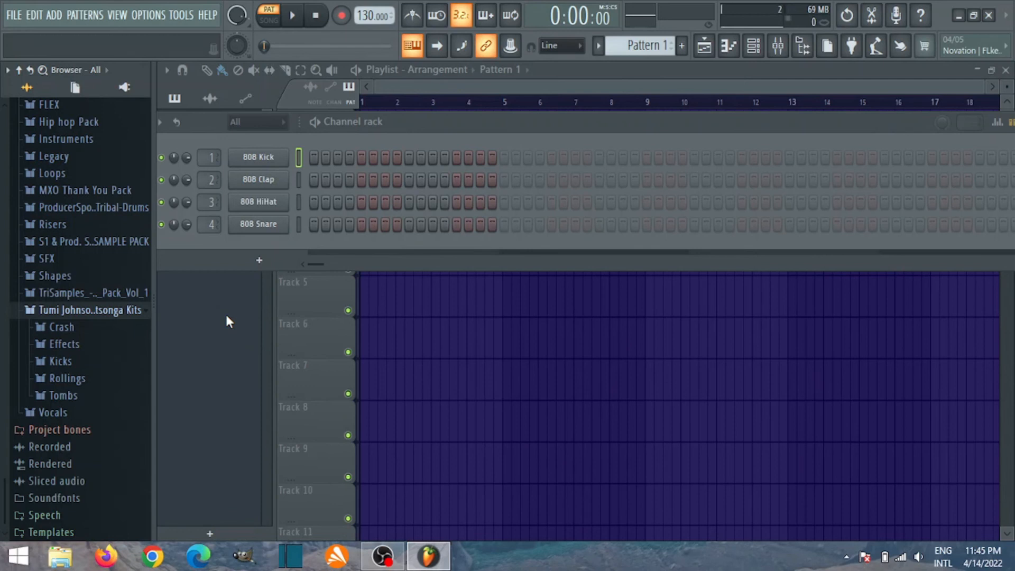
pyautogui.moveTo(459, 117); pyautogui.dragTo(474, 129)
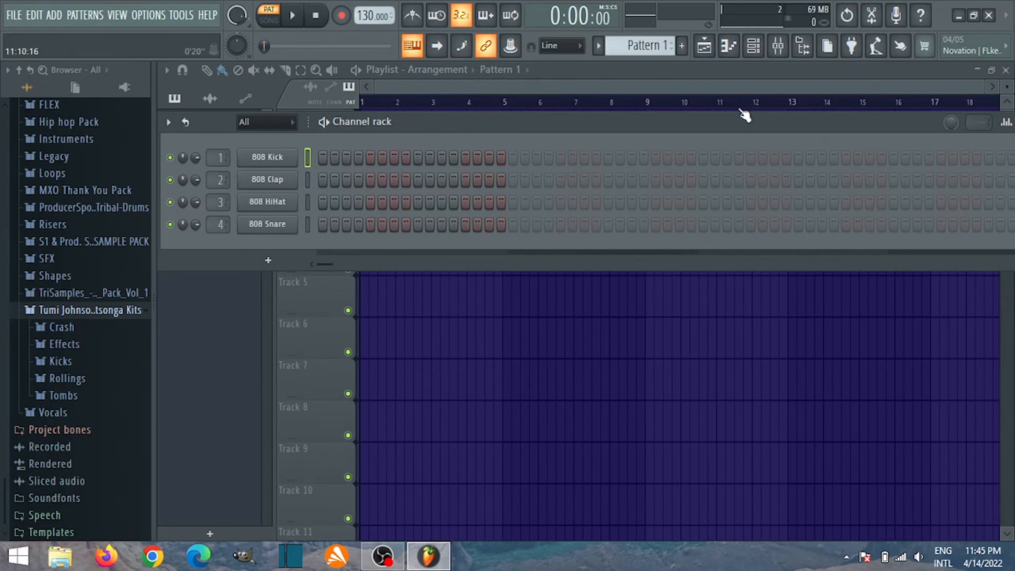
pyautogui.moveTo(722, 118)
pyautogui.mouseDown()
pyautogui.moveTo(713, 123)
pyautogui.moveTo(730, 125)
pyautogui.mouseUp()
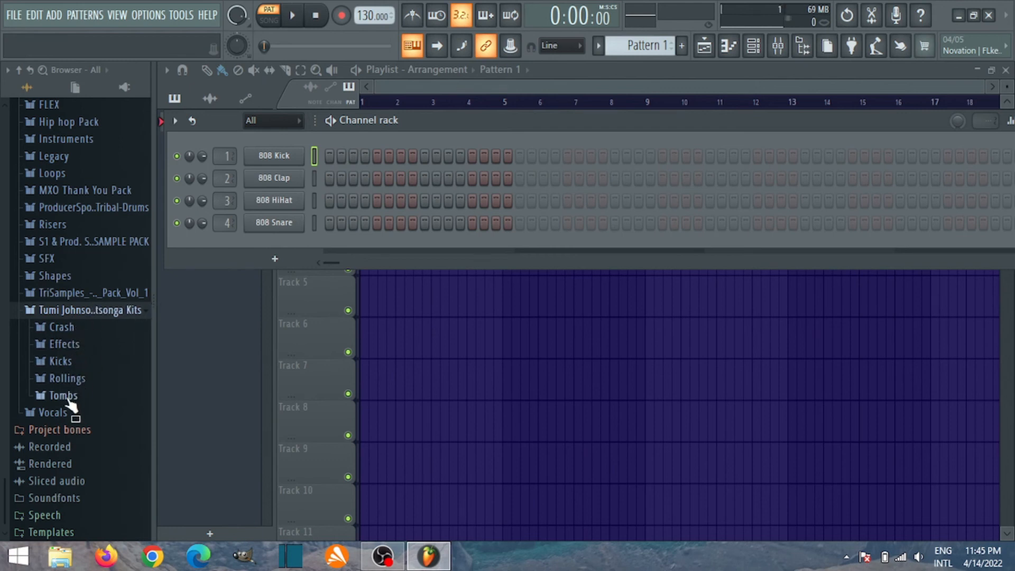
pyautogui.click(61, 364)
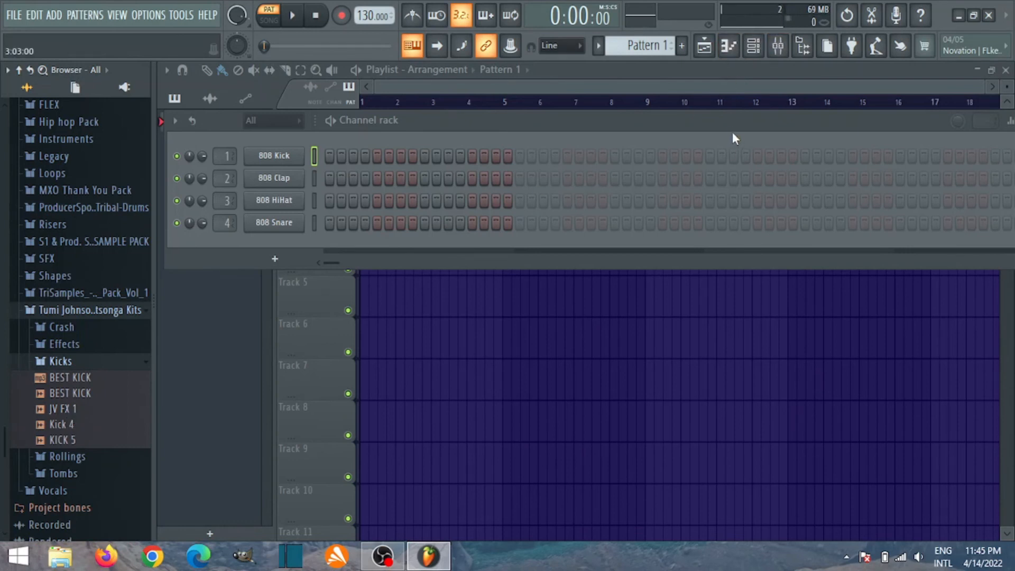
# - Extend the pattern by activating step 56 of the 808 Kick channel, and fill that channel on each 4 steps
pyautogui.moveTo(727, 127); pyautogui.dragTo(682, 130)
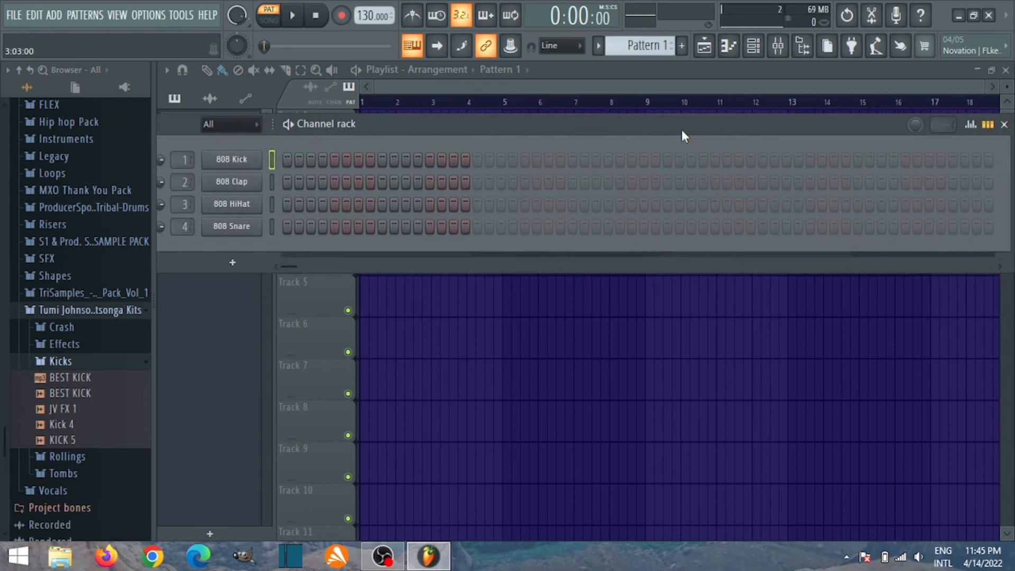
pyautogui.click(941, 159)
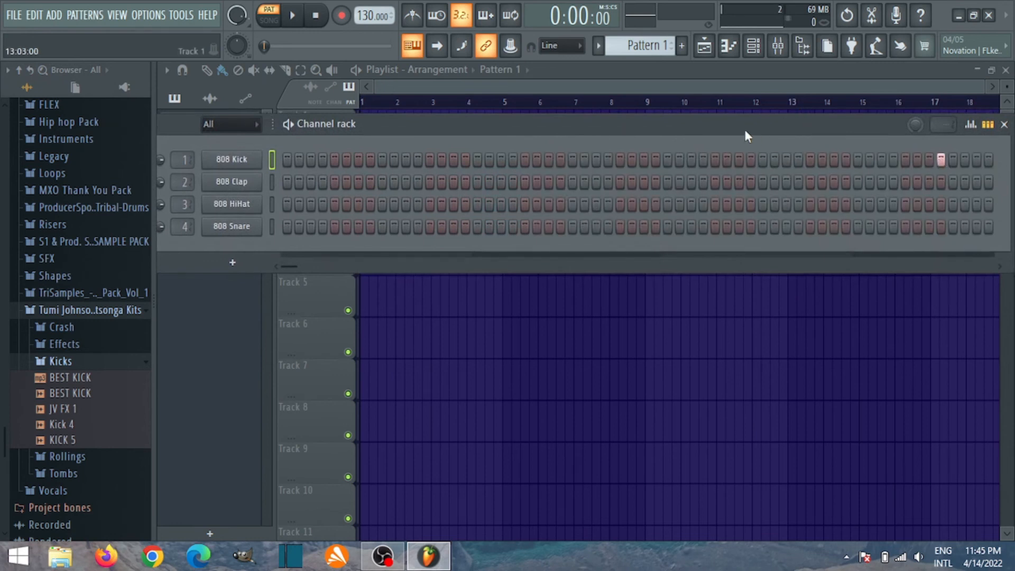
pyautogui.moveTo(746, 131); pyautogui.dragTo(748, 129)
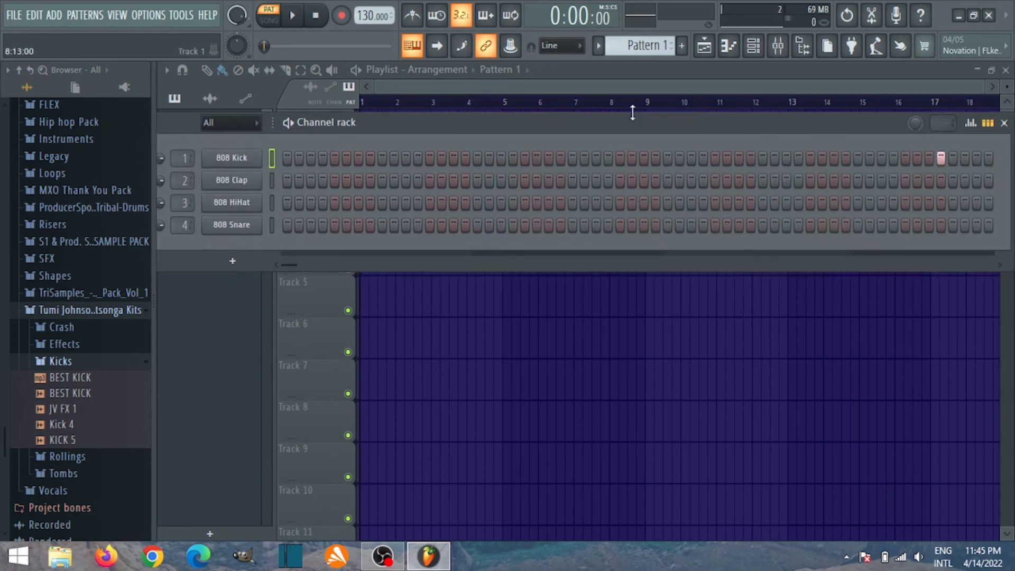
pyautogui.moveTo(614, 117); pyautogui.dragTo(626, 119)
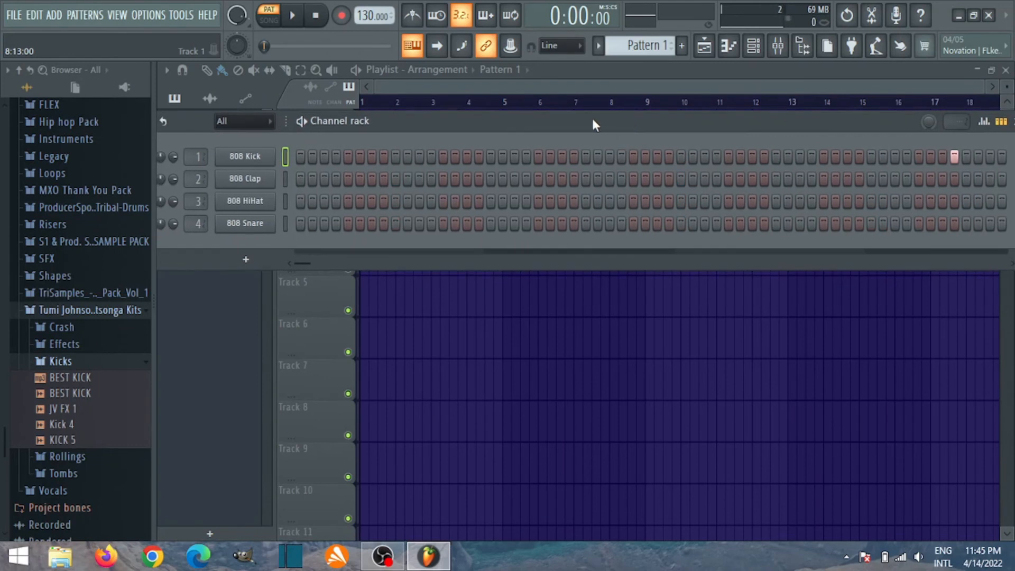
pyautogui.rightClick(264, 155)
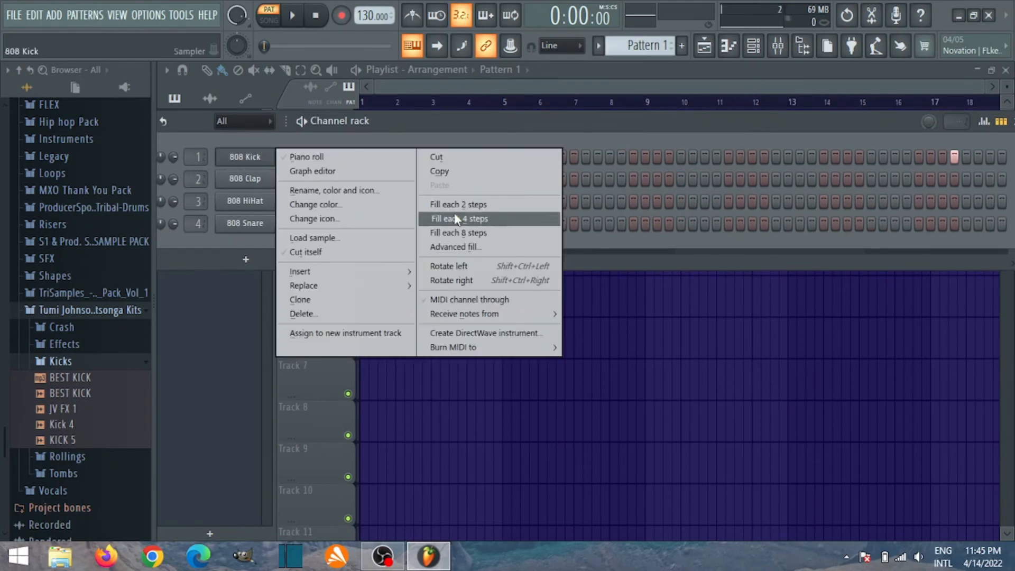
pyautogui.click(455, 219)
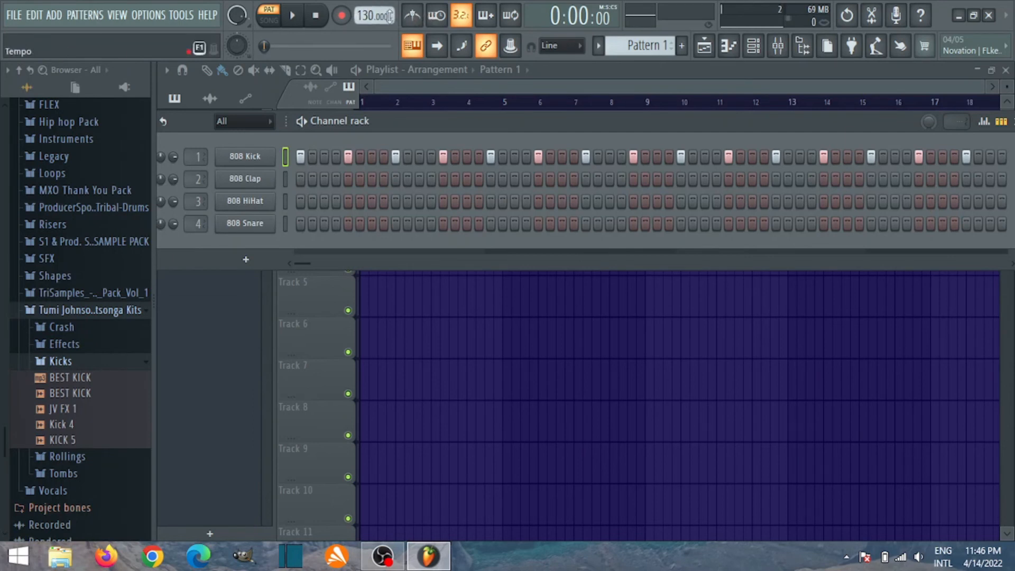
# - Tap in a tempo of 159 BPM with the Tempo tapper and fine-tune the project tempo to 160 BPM
pyautogui.rightClick(373, 17)
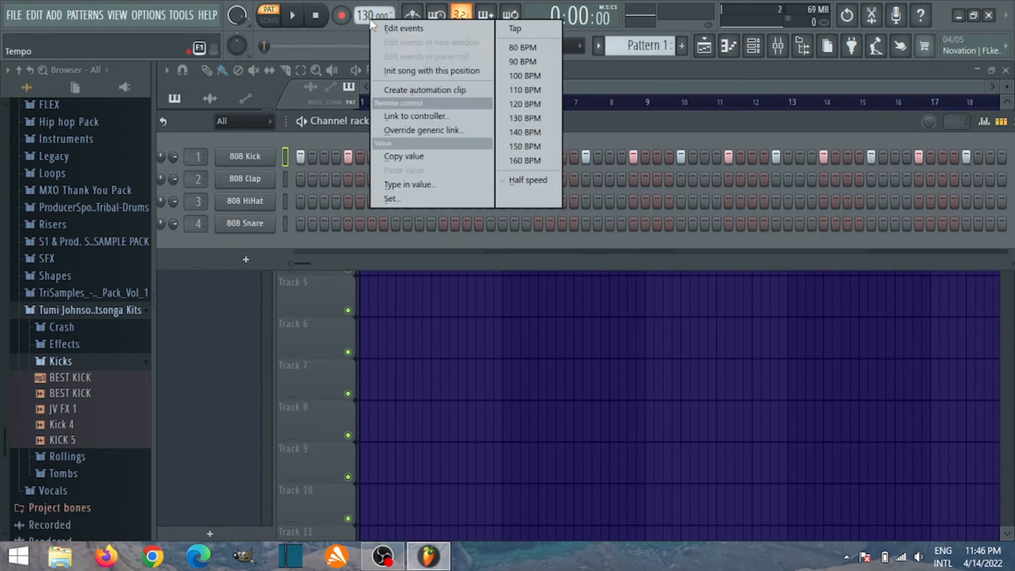
pyautogui.click(507, 29)
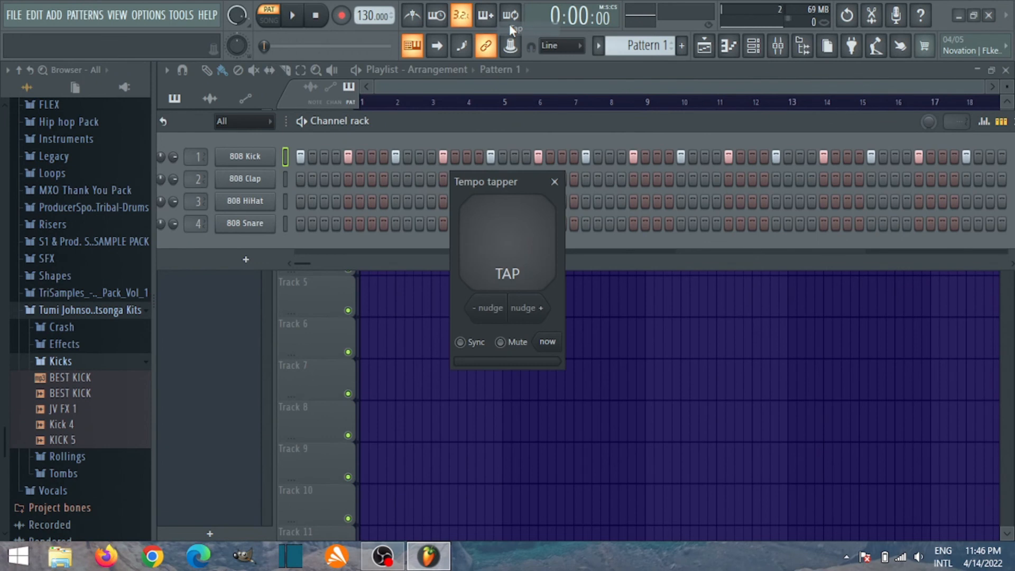
pyautogui.click(518, 260)
pyautogui.click(518, 260)
pyautogui.click(517, 260)
pyautogui.click(517, 259)
pyautogui.click(517, 257)
pyautogui.click(516, 256)
pyautogui.click(522, 244)
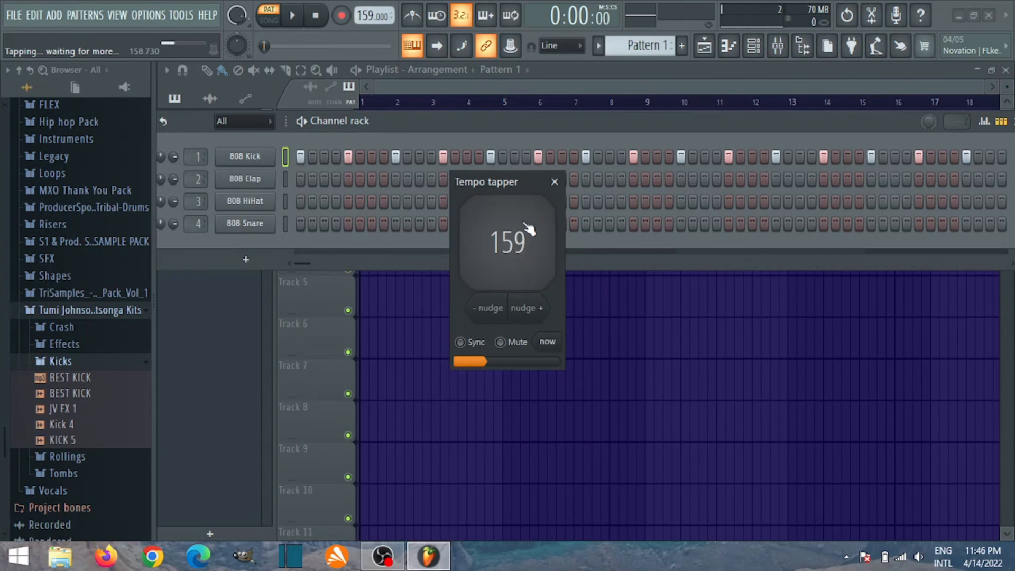
pyautogui.click(554, 183)
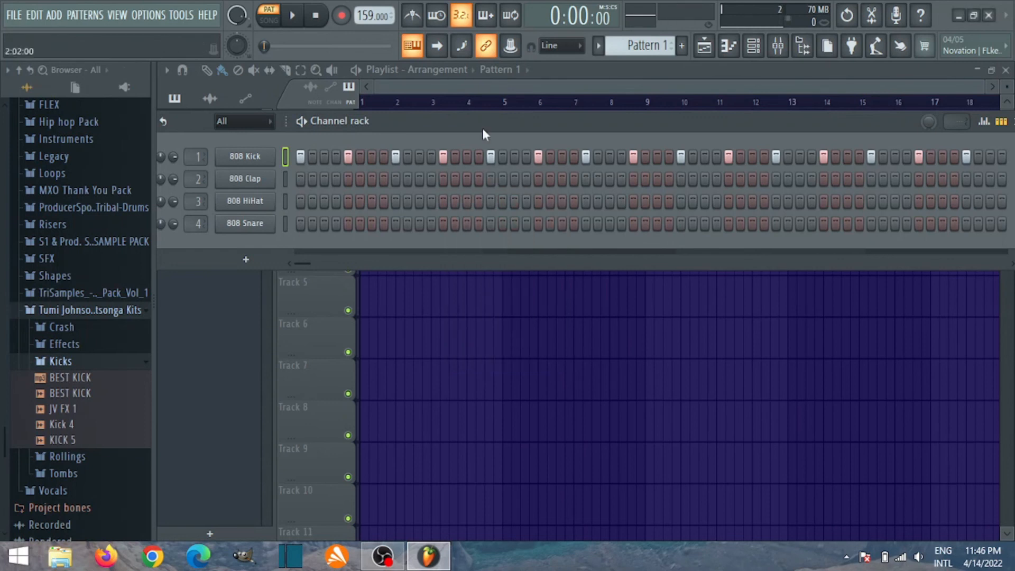
pyautogui.click(366, 20)
pyautogui.moveTo(366, 20); pyautogui.dragTo(366, 21)
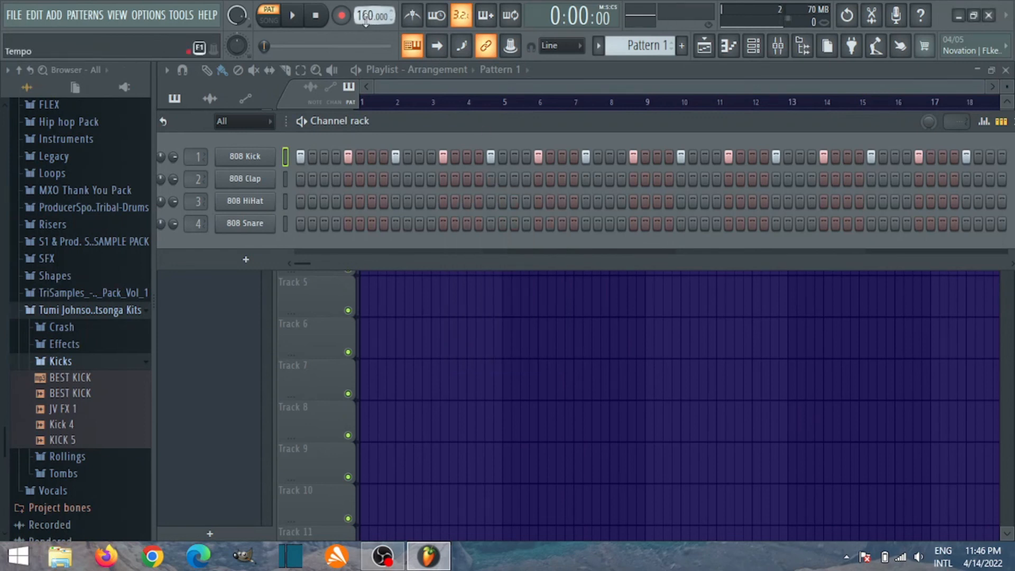
# - Reapply the fill on each 4 steps to the 808 Kick channel
pyautogui.rightClick(271, 162)
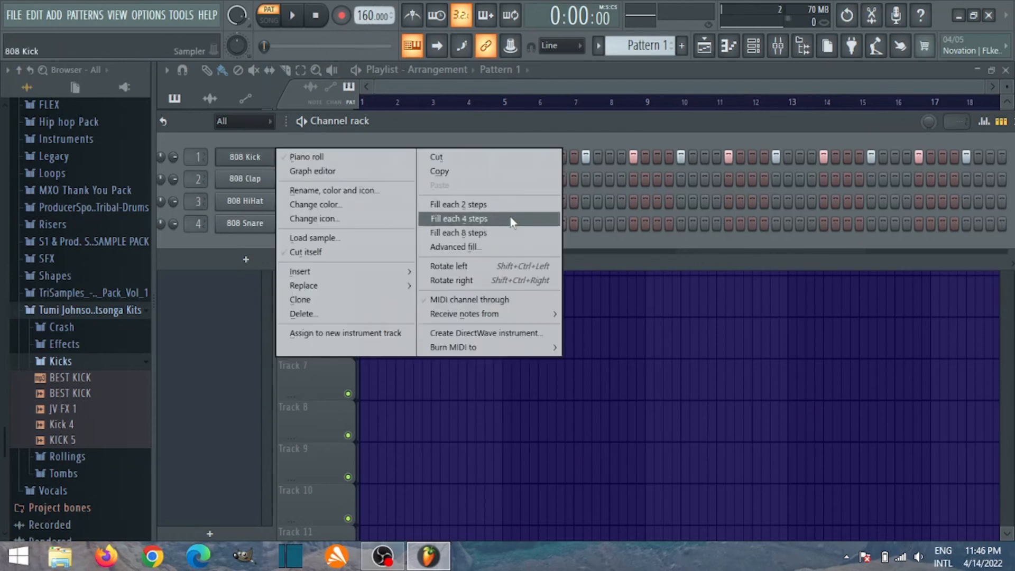
pyautogui.click(510, 217)
pyautogui.rightClick(250, 159)
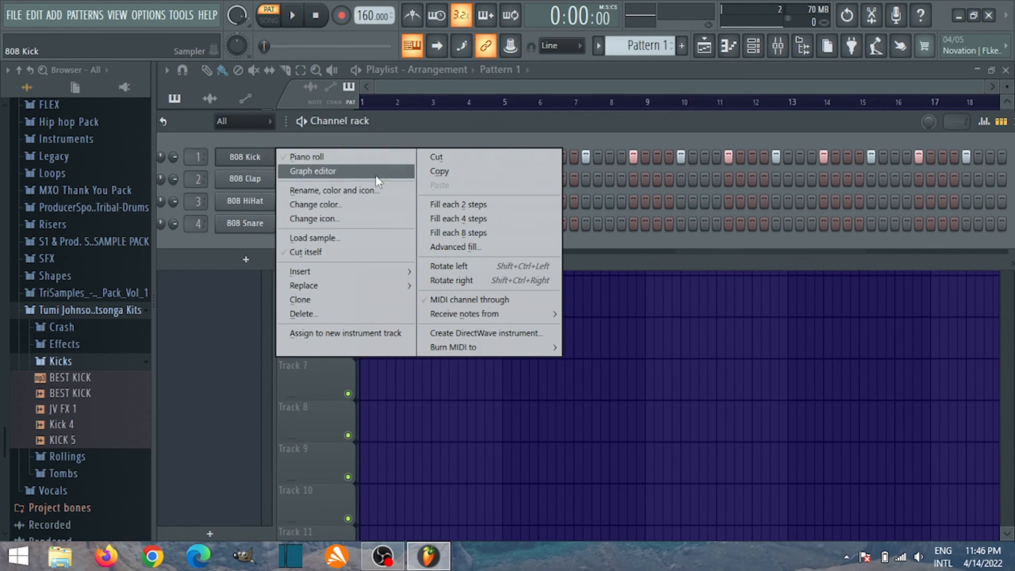
pyautogui.click(467, 219)
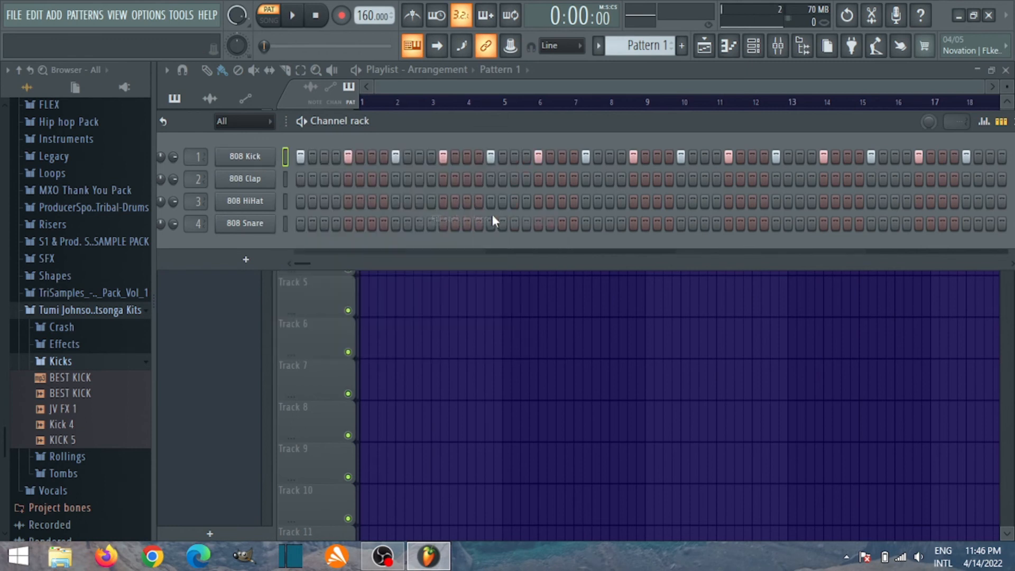
# - Start pattern playback and replace the 808 Kick channel's sample with JV FX 1 from the Kicks folder
pyautogui.click(292, 16)
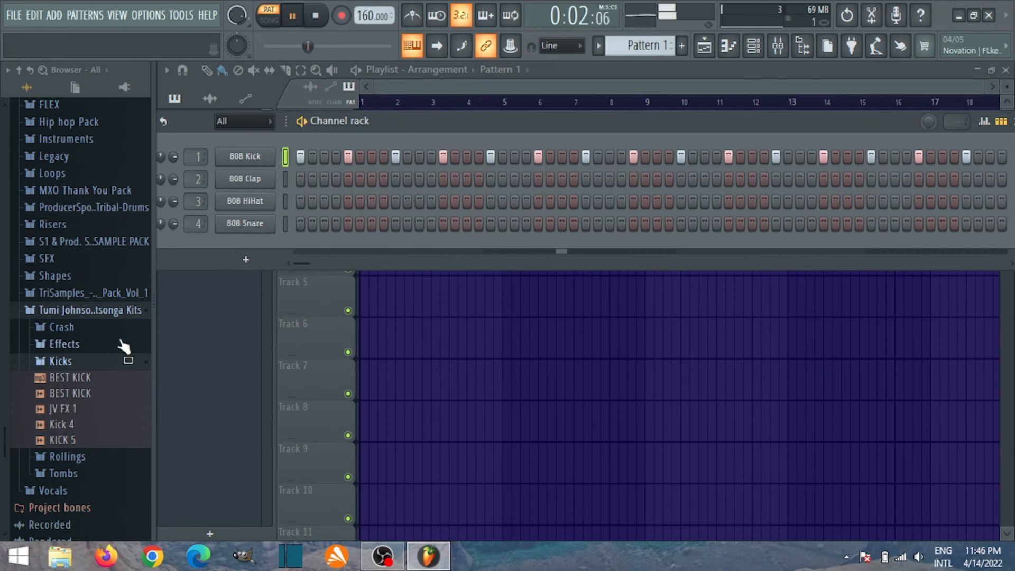
pyautogui.moveTo(80, 411); pyautogui.dragTo(241, 162)
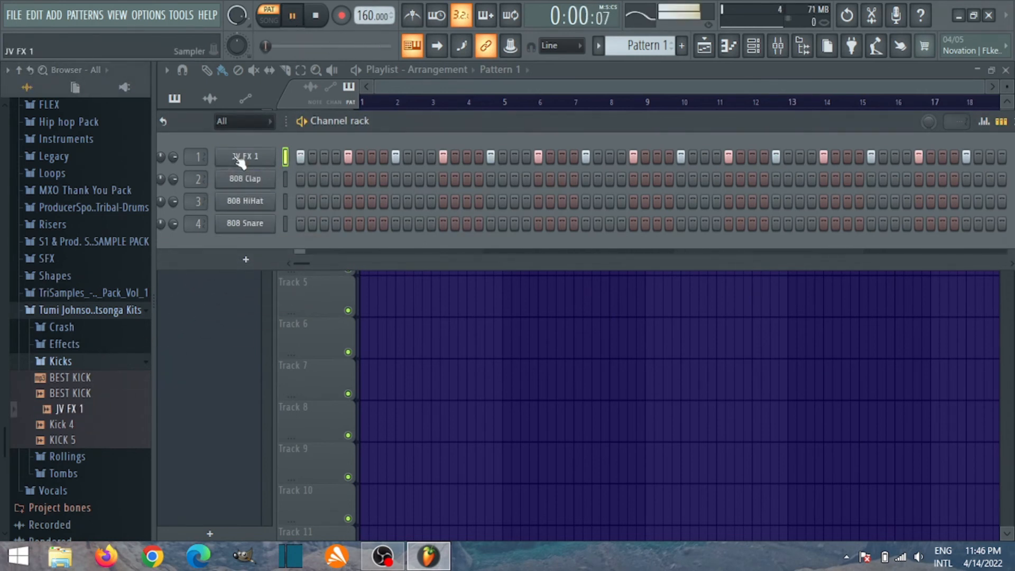
# - Lower the volume of mixer Insert 1 to about 56% and raise the system volume
pyautogui.click(778, 47)
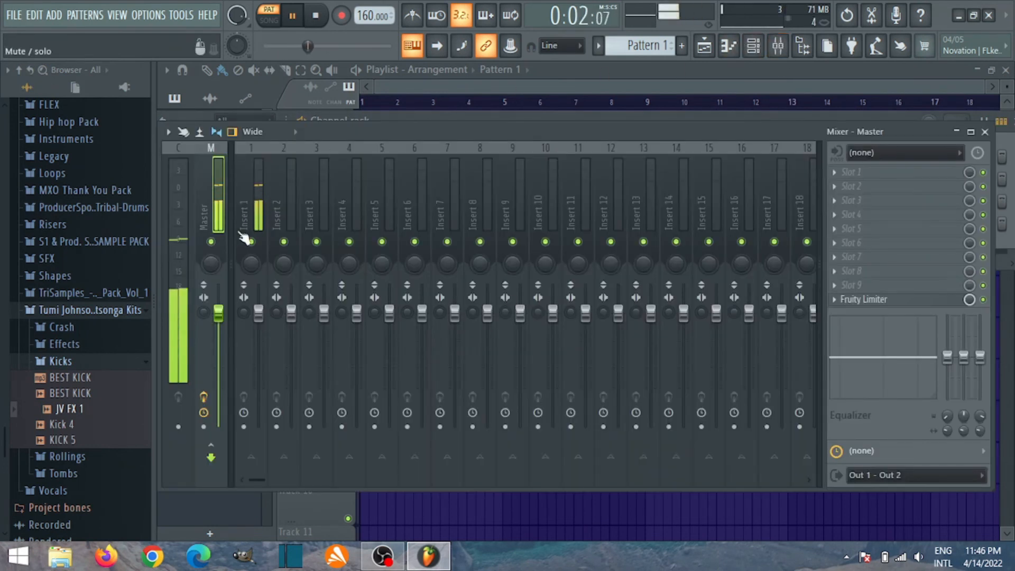
pyautogui.moveTo(258, 330); pyautogui.dragTo(258, 359)
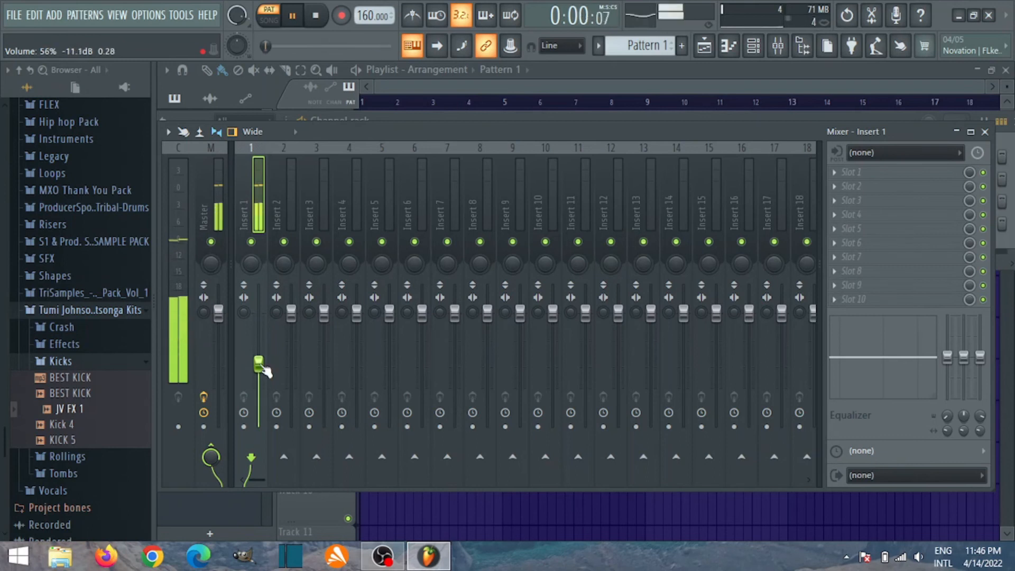
pyautogui.press('XF86AudioRaiseVolume')
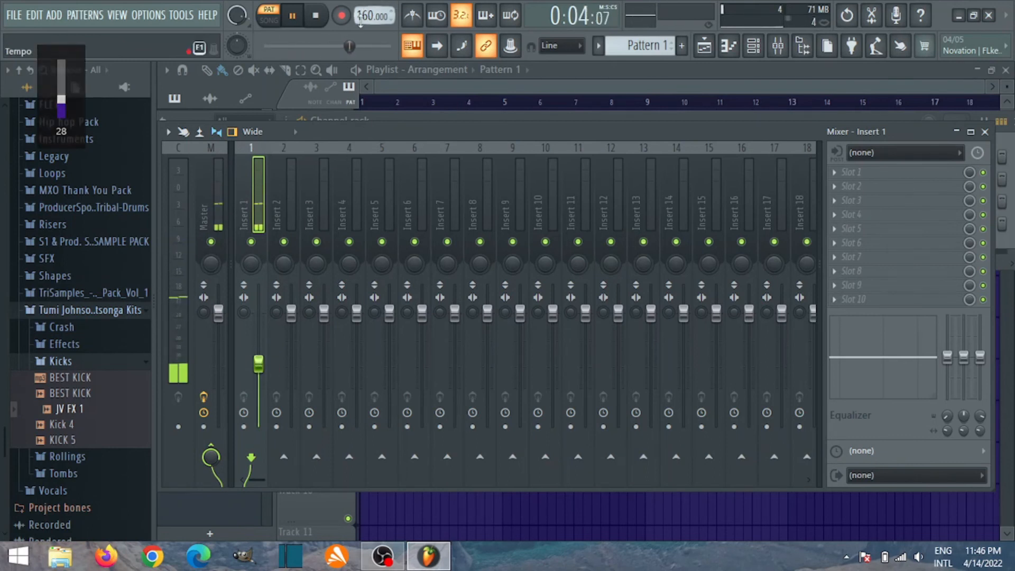
# - Raise the project tempo to 165 BPM, and lower the Insert 1 fader slightly further before closing the mixer
pyautogui.scroll(3, 374, 15)
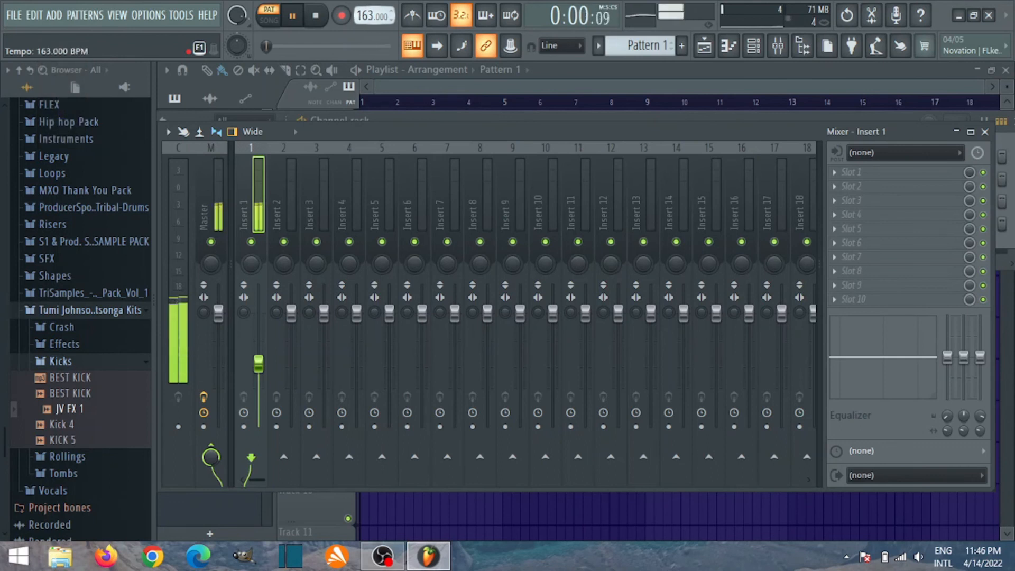
pyautogui.scroll(2, 374, 16)
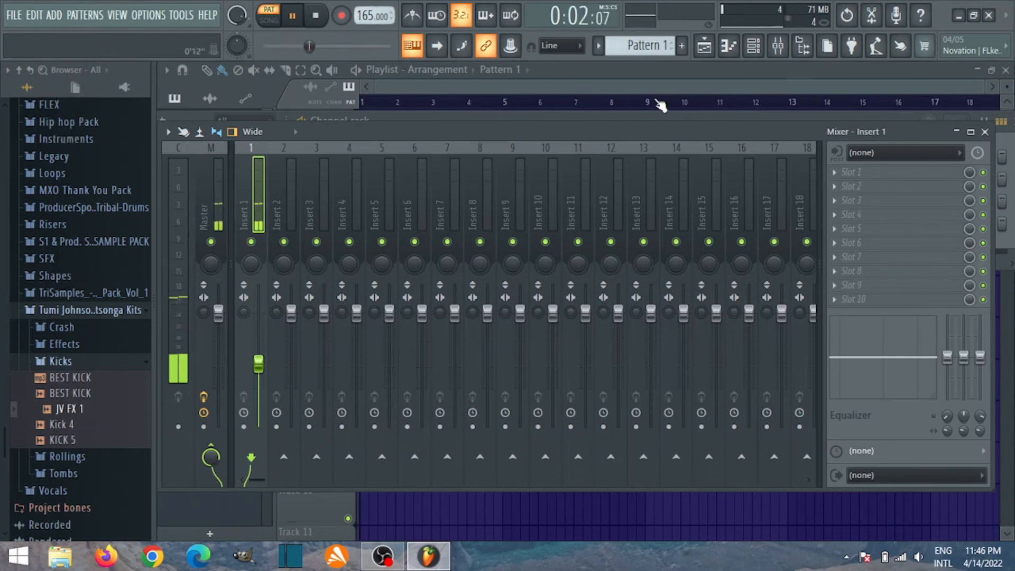
pyautogui.moveTo(261, 371)
pyautogui.mouseDown()
pyautogui.moveTo(266, 388)
pyautogui.moveTo(258, 377)
pyautogui.mouseUp()
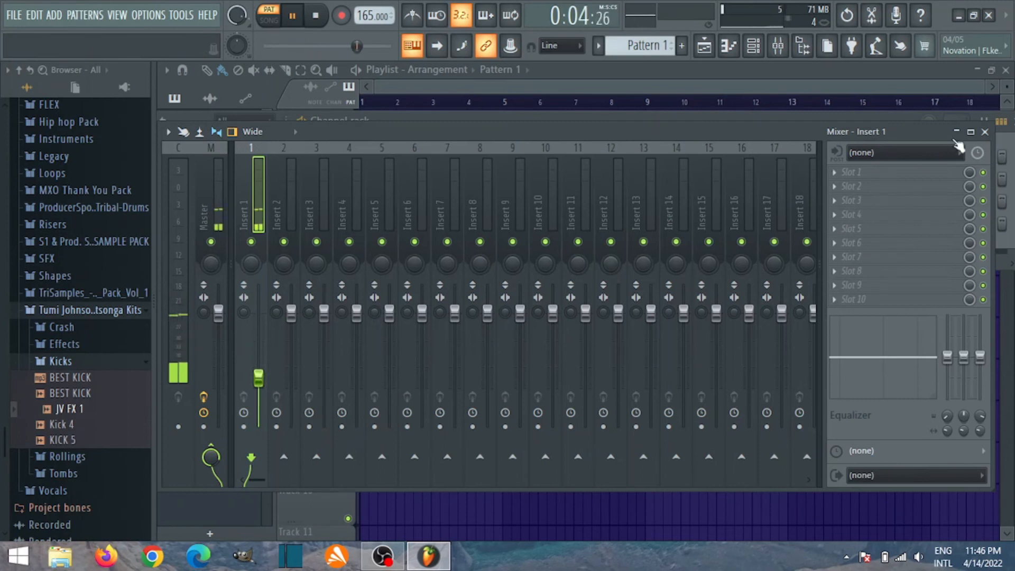
pyautogui.click(985, 132)
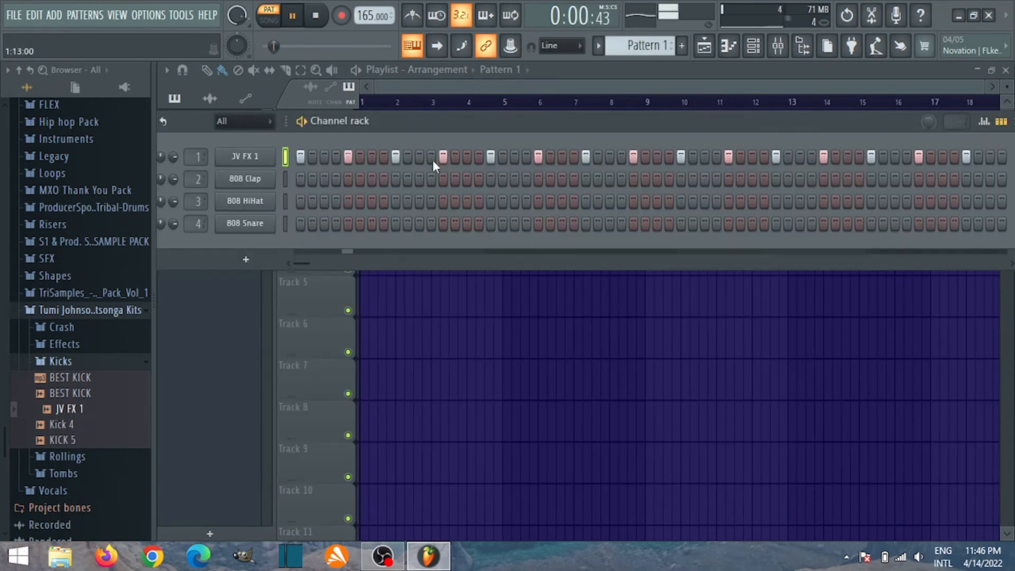
# - Lower the volume of mixer Inserts 2 to 17 together to about 71% and close the mixer
pyautogui.click(778, 47)
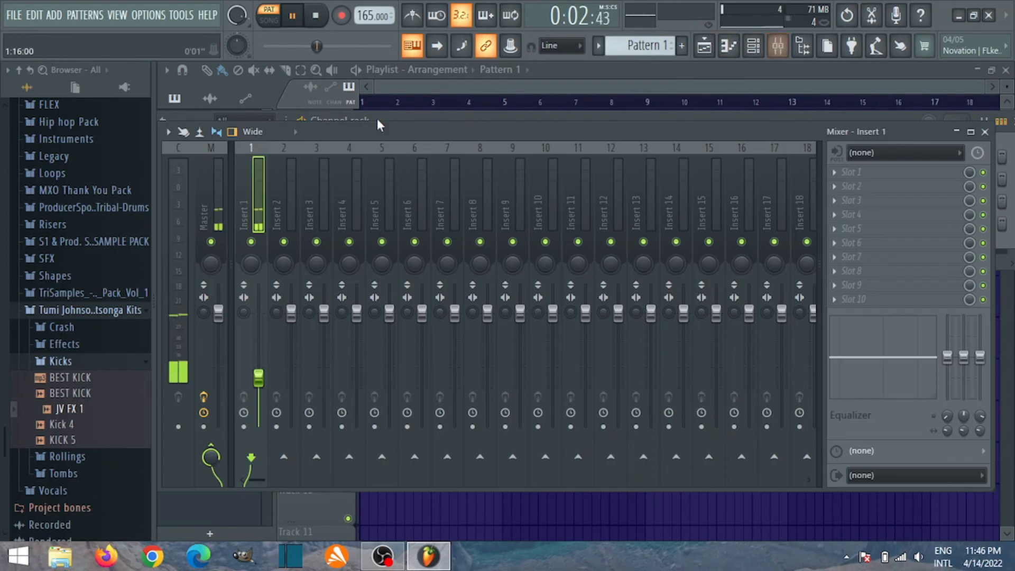
pyautogui.moveTo(281, 207); pyautogui.dragTo(768, 195)
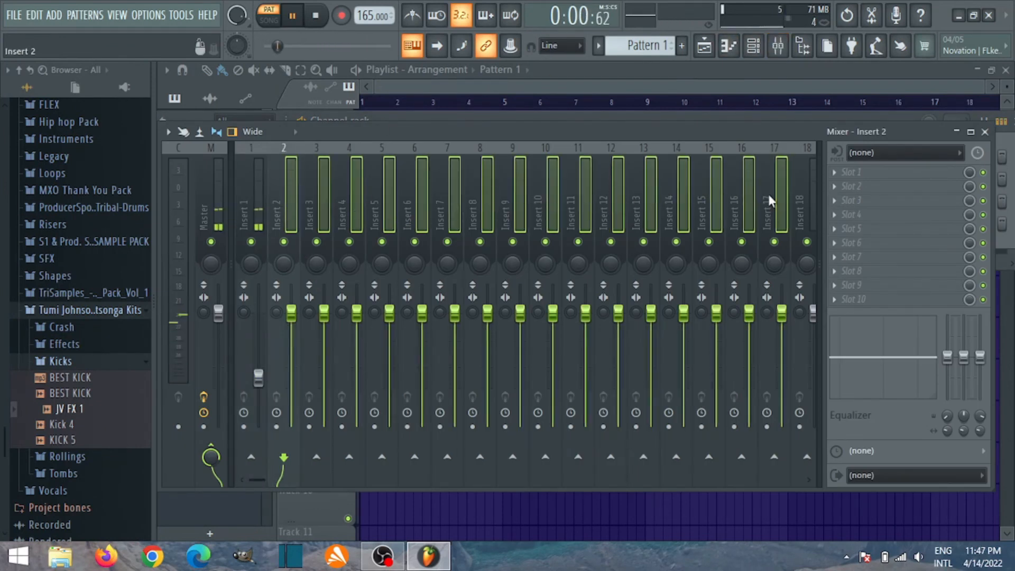
pyautogui.moveTo(290, 312); pyautogui.dragTo(291, 346)
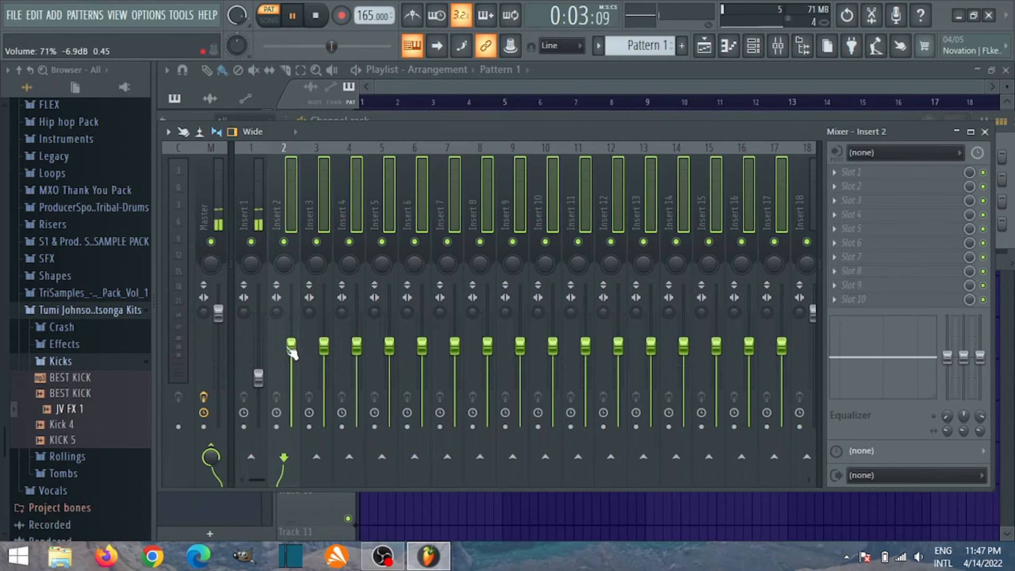
pyautogui.click(985, 132)
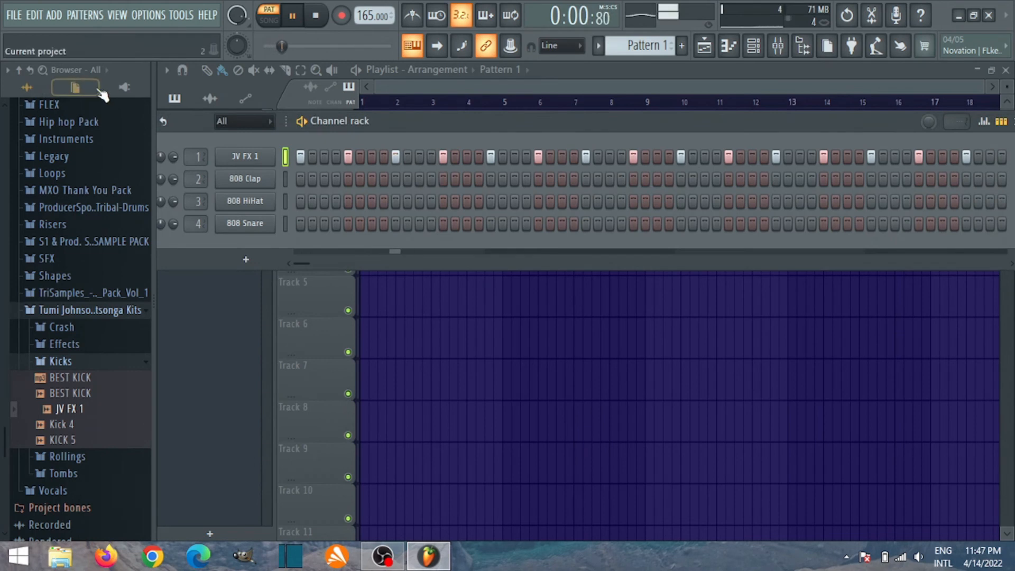
# - Show the plugin database in the browser, and in song mode place Pattern 1 at bar 1 of Track 1
pyautogui.click(125, 87)
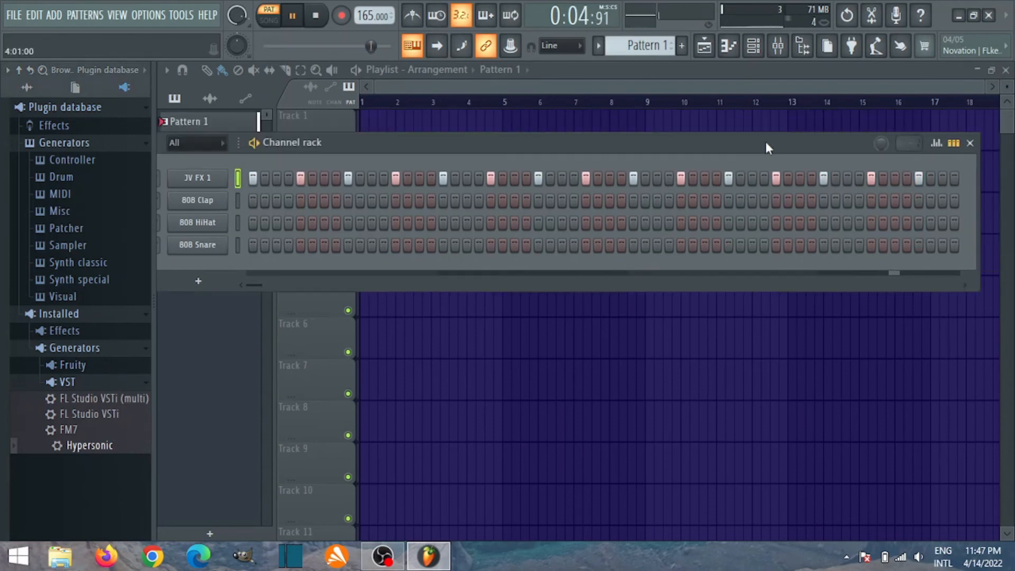
pyautogui.click(979, 143)
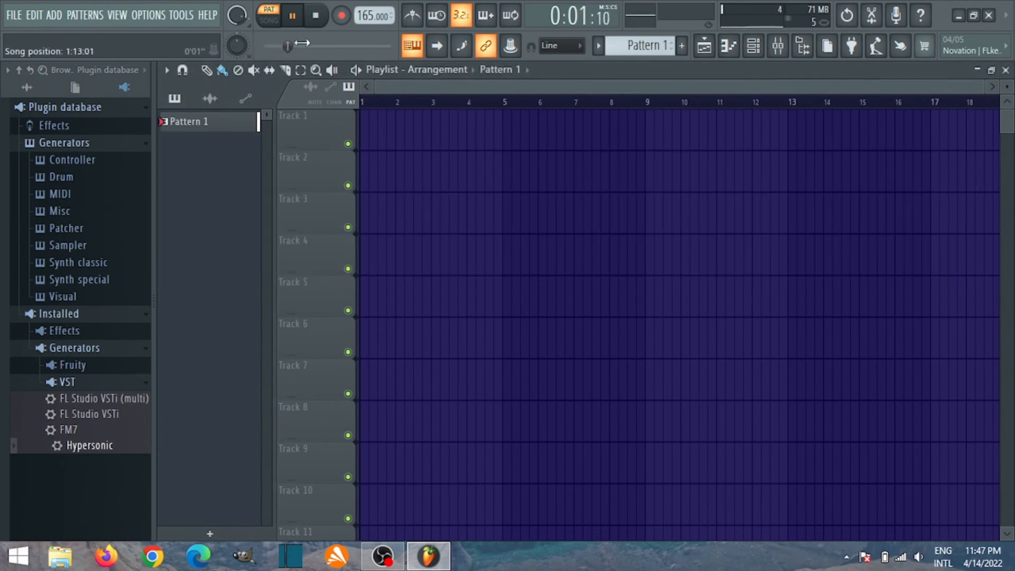
pyautogui.press('l')
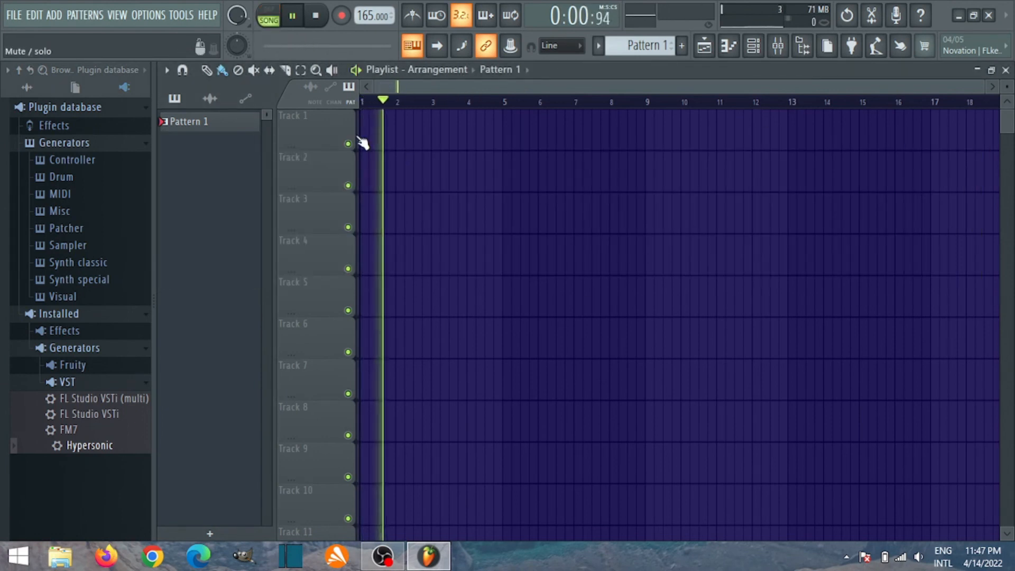
pyautogui.click(380, 139)
pyautogui.moveTo(381, 138); pyautogui.dragTo(370, 140)
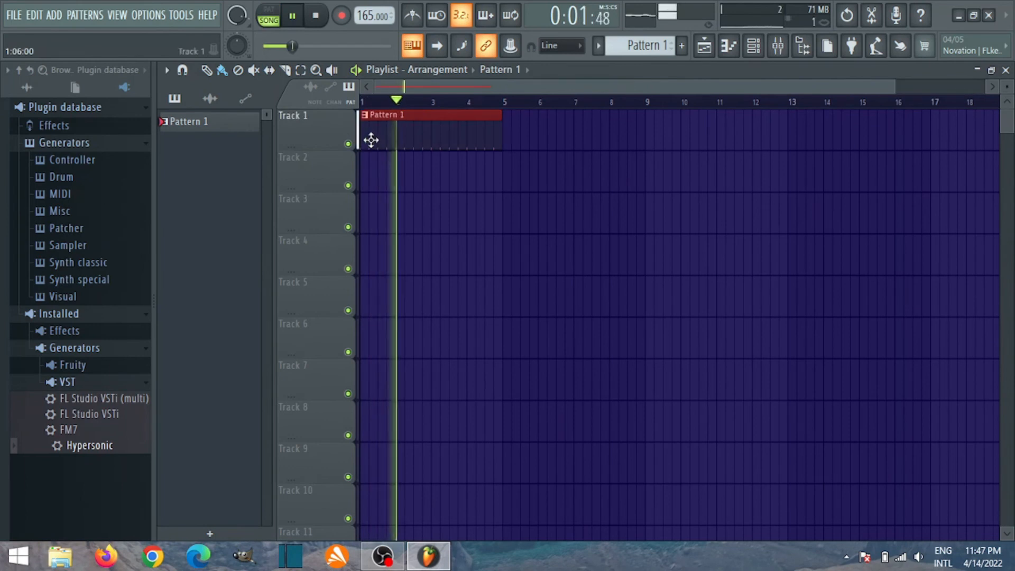
# - Rename Pattern 1 as Kick and stop the song playback
pyautogui.click(642, 46)
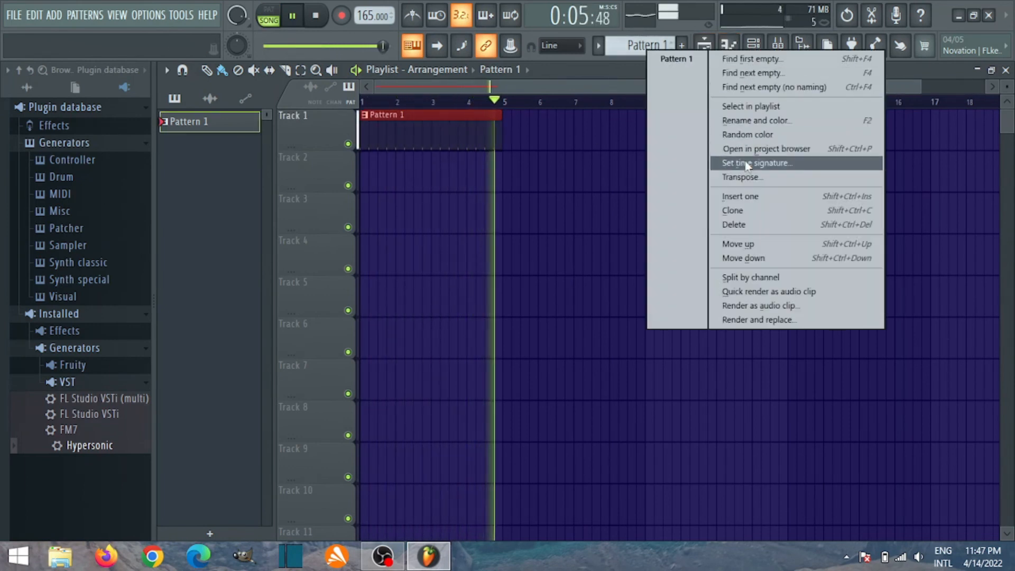
pyautogui.click(744, 121)
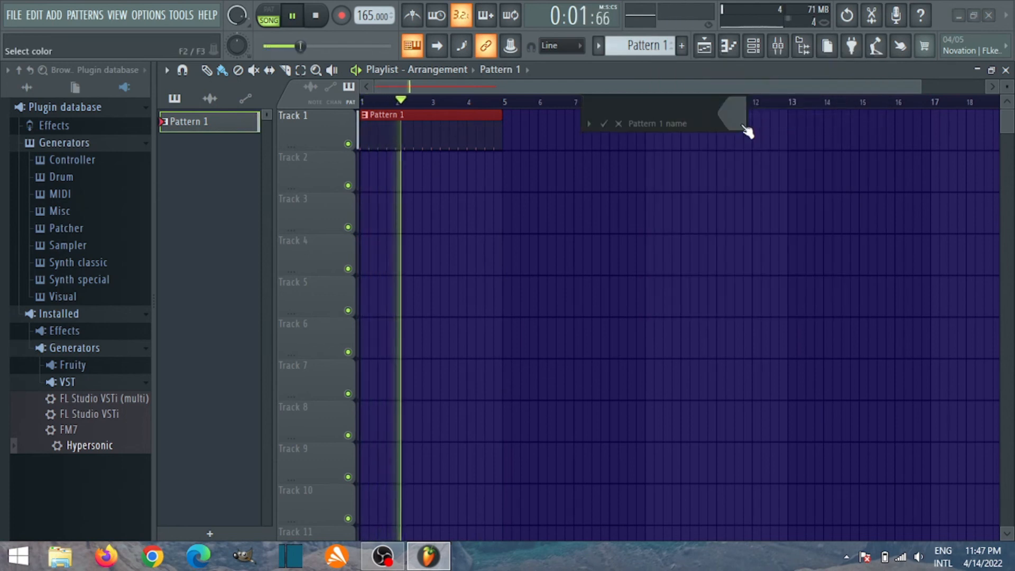
pyautogui.write('Ki')
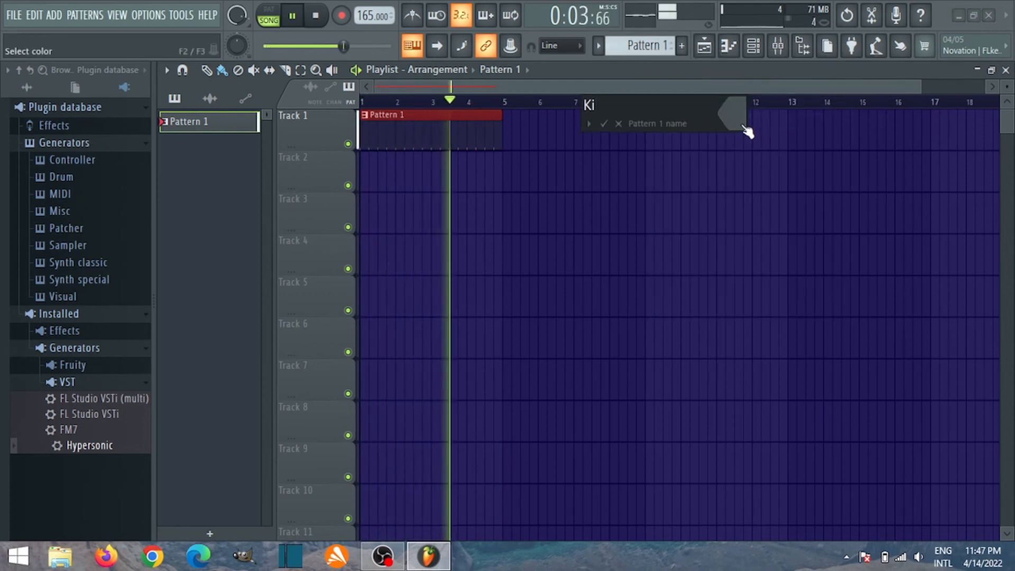
pyautogui.write('ck')
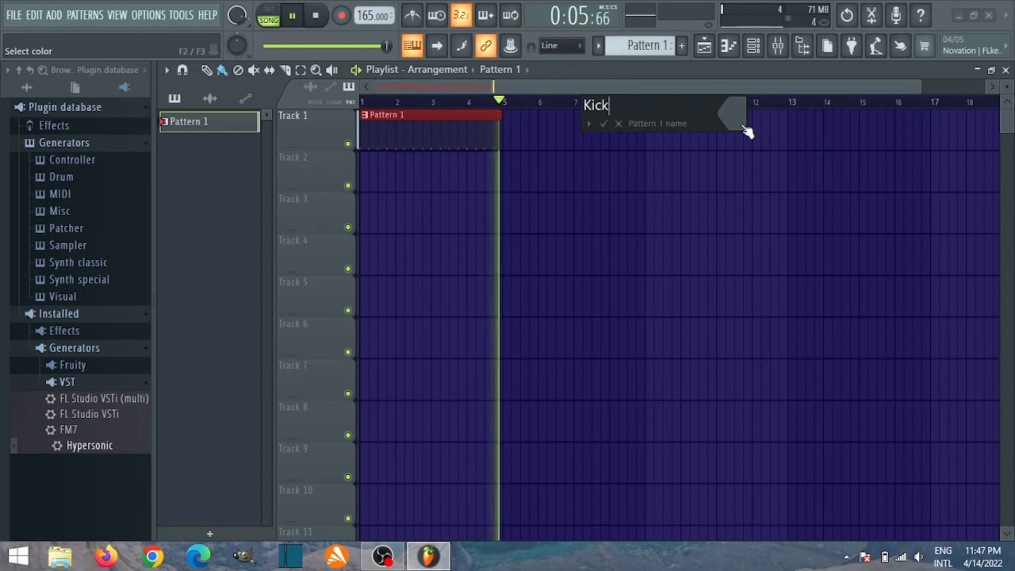
pyautogui.press('Return')
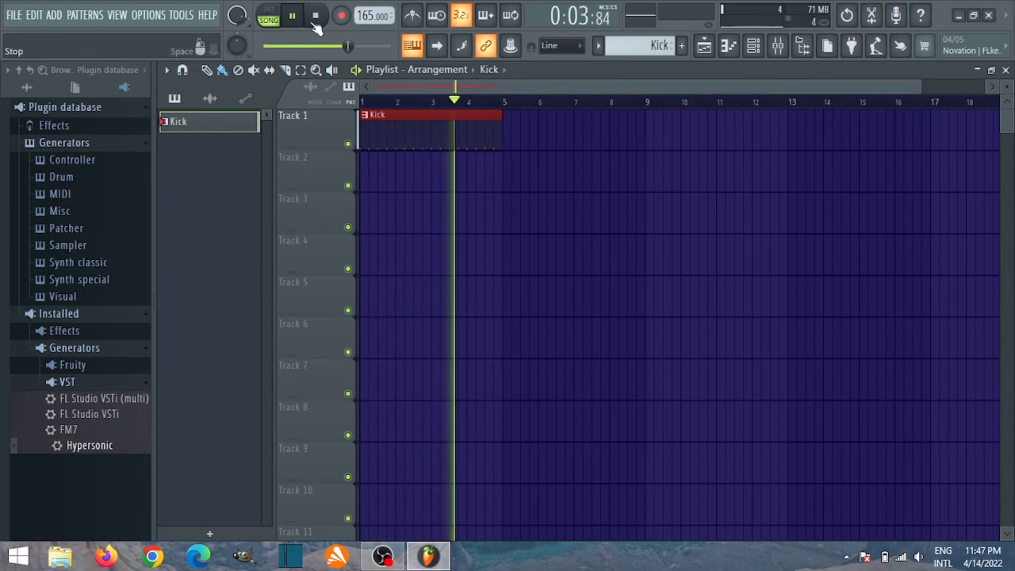
pyautogui.press('space')
pyautogui.click(404, 101)
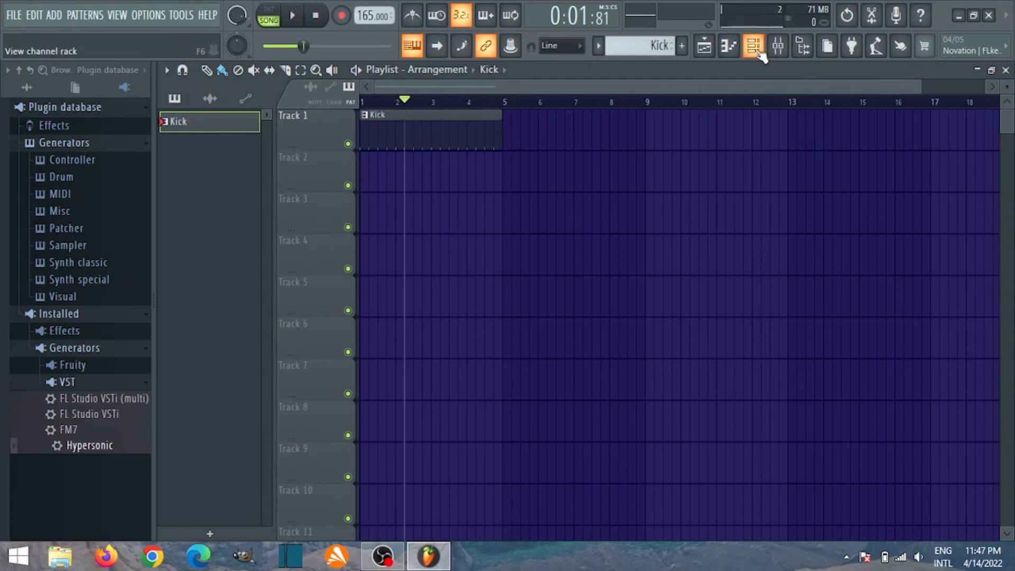
# - Create a new pattern named Piano and place it on Track 5 from bar 1, stretched to four bars
pyautogui.click(682, 45)
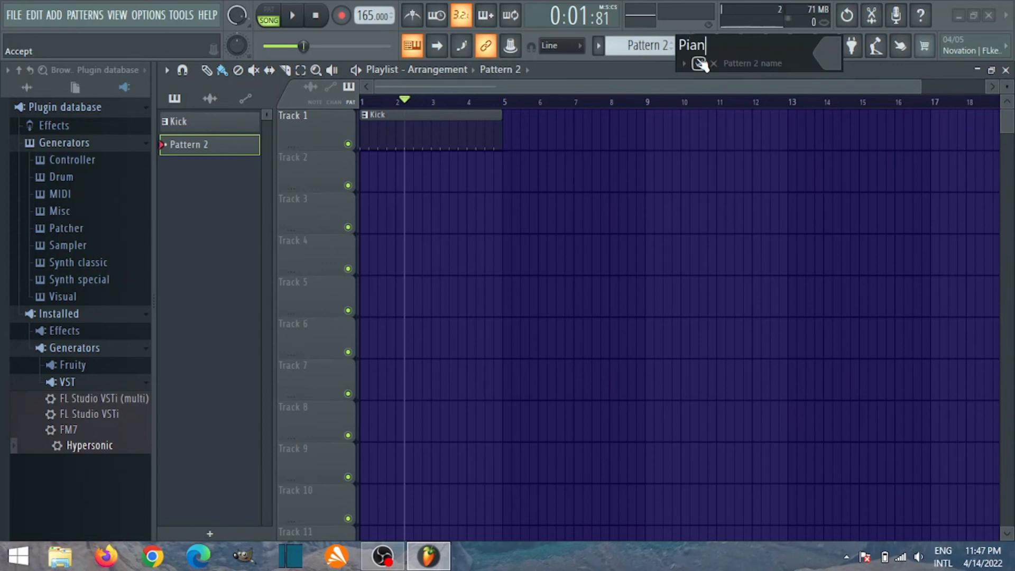
pyautogui.click(701, 63)
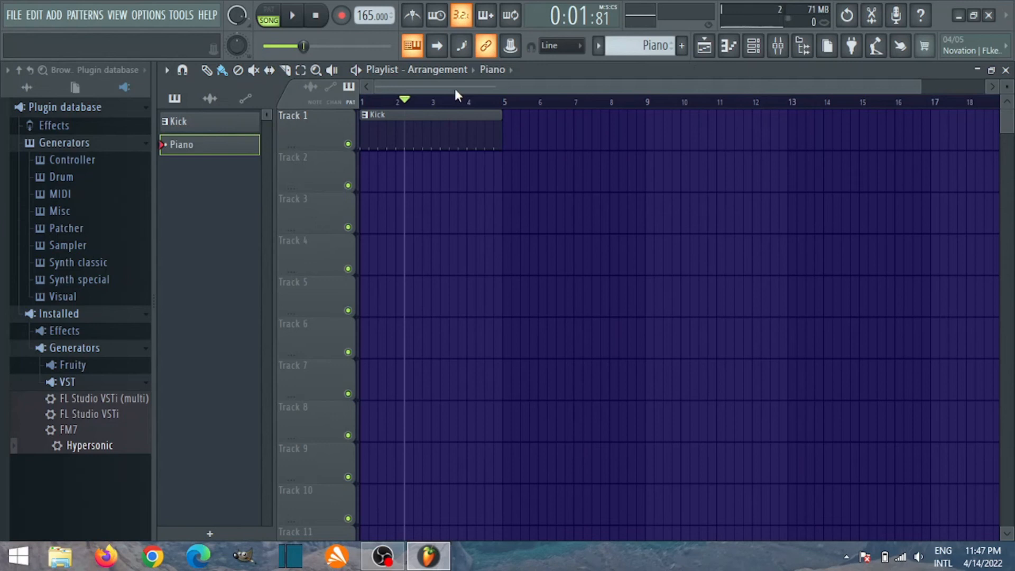
pyautogui.click(370, 292)
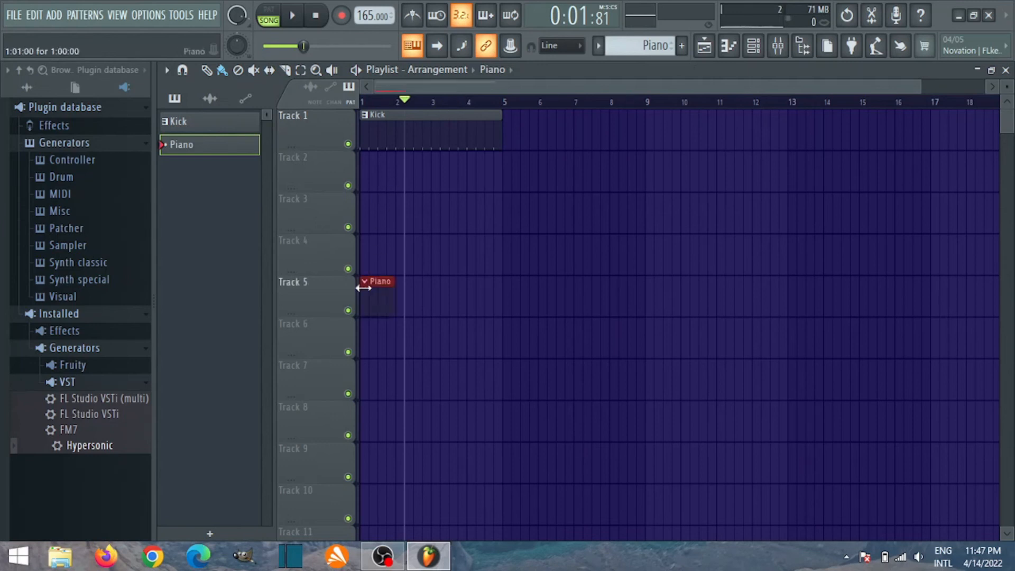
pyautogui.moveTo(396, 295); pyautogui.dragTo(504, 287)
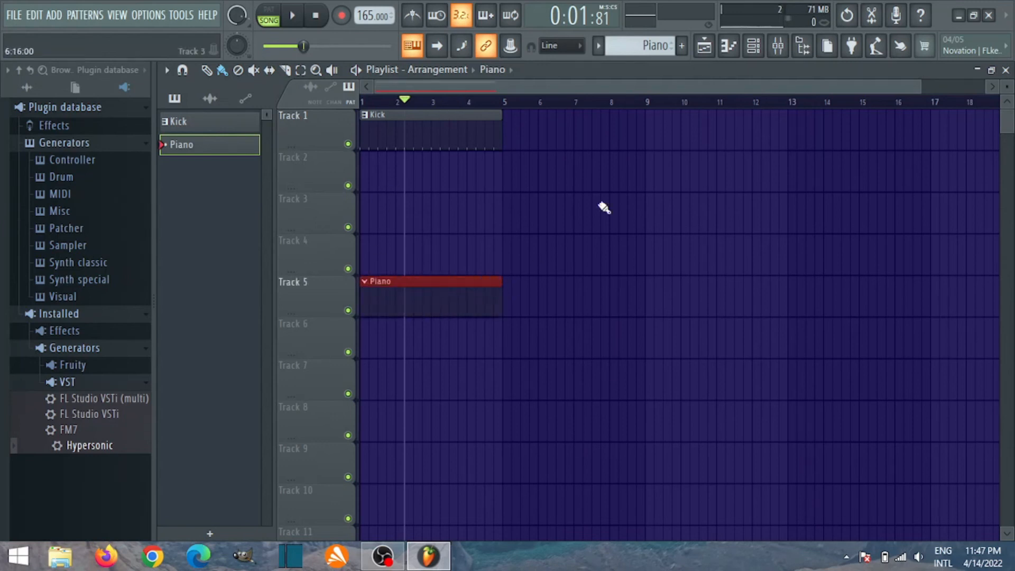
# - Add the Hypersonic plugin as a new channel below 808 Snare and route it to mixer track 5
pyautogui.click(753, 46)
pyautogui.moveTo(477, 144); pyautogui.dragTo(524, 136)
pyautogui.click(133, 84)
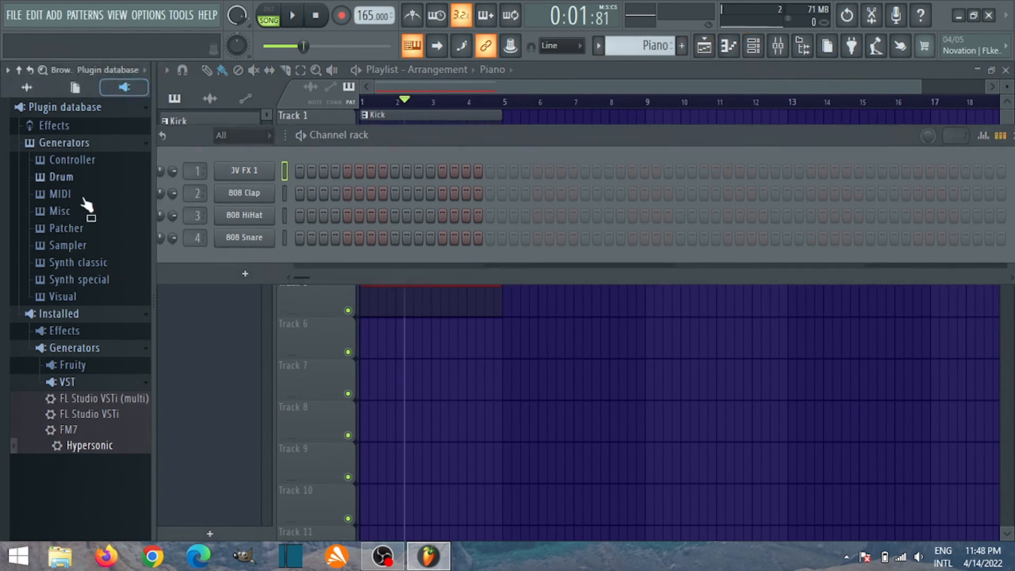
pyautogui.moveTo(93, 448); pyautogui.dragTo(233, 251)
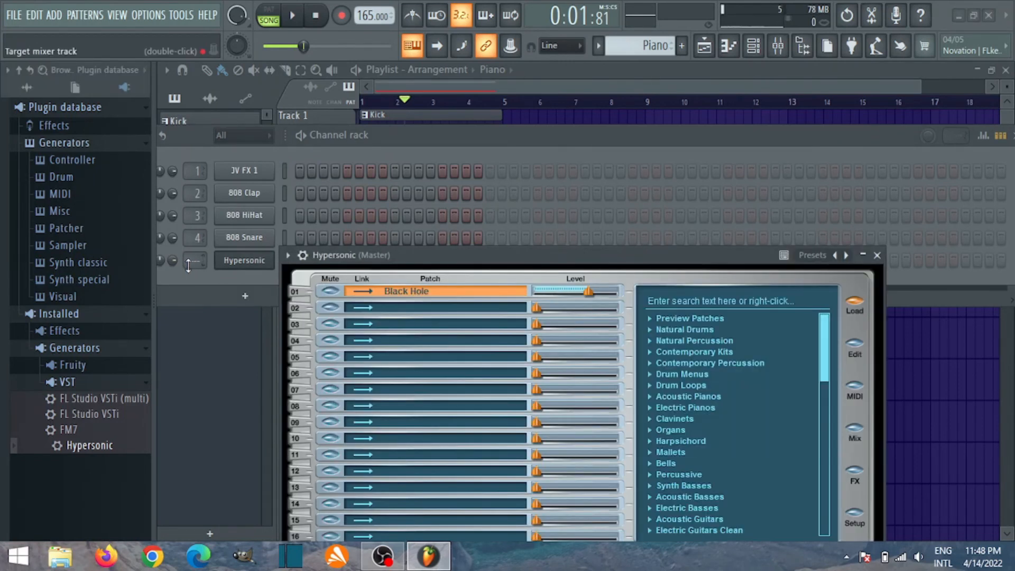
pyautogui.moveTo(195, 260); pyautogui.dragTo(195, 255)
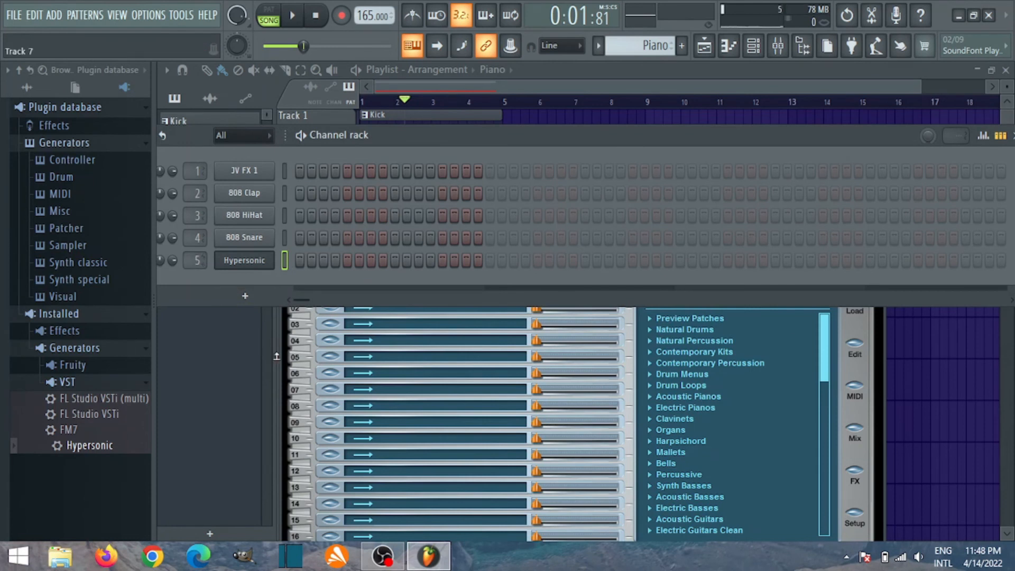
pyautogui.click(276, 356)
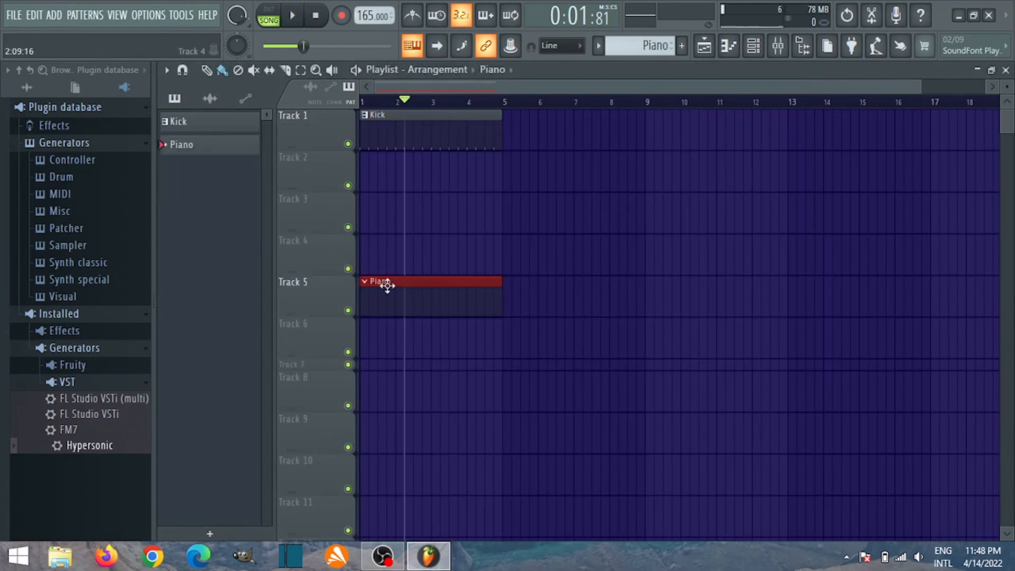
pyautogui.moveTo(321, 366); pyautogui.dragTo(323, 370)
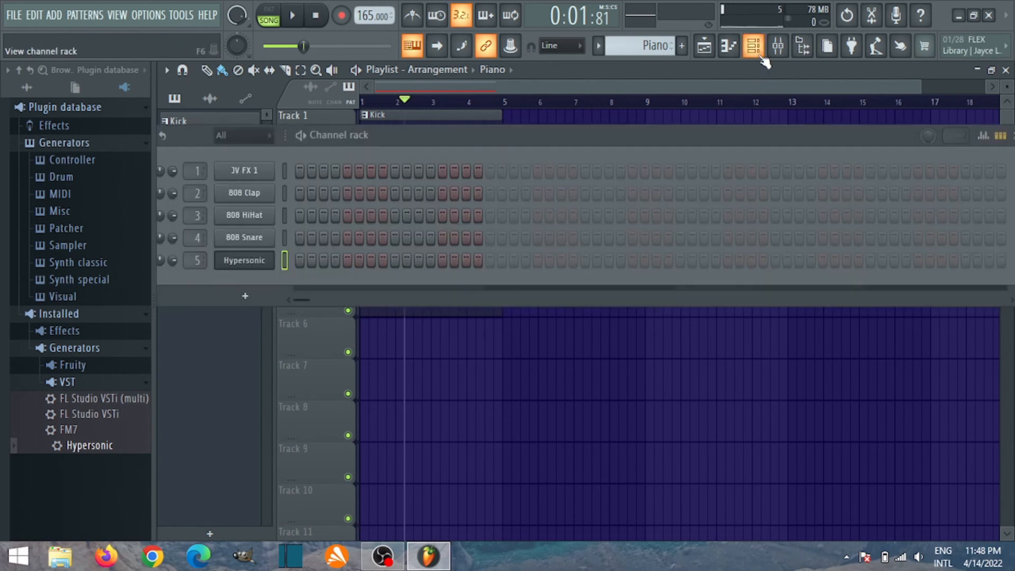
# - Load the Natural Grand Piano patch from Acoustic Pianos in Hypersonic, check its FX page and close the plugin
pyautogui.click(754, 46)
pyautogui.click(244, 260)
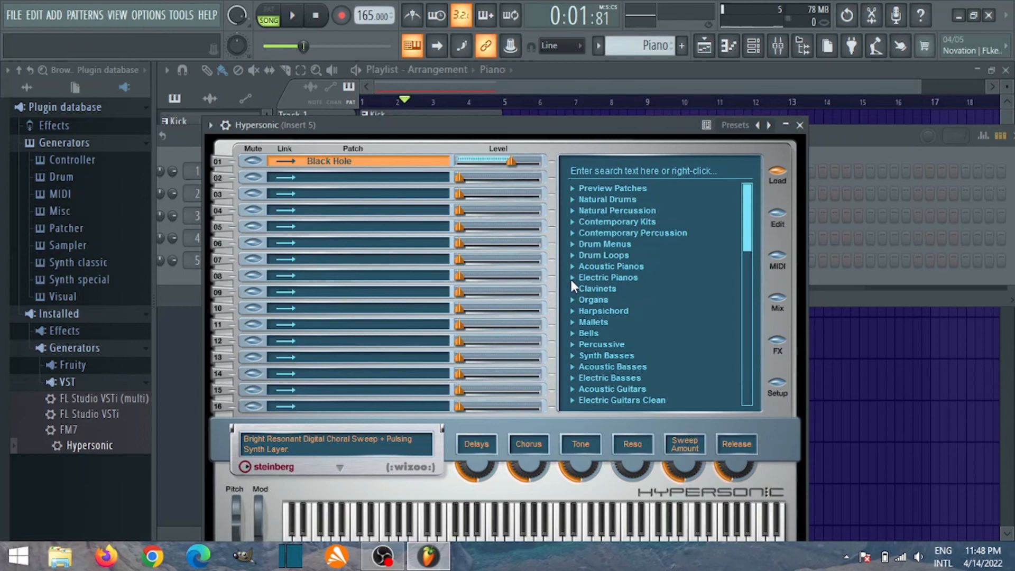
pyautogui.click(572, 267)
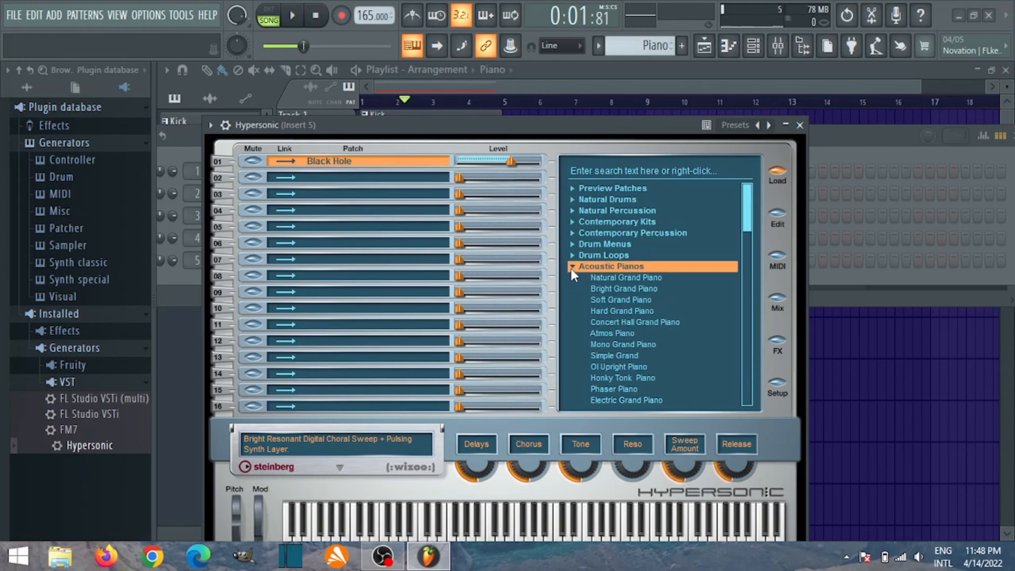
pyautogui.click(599, 278)
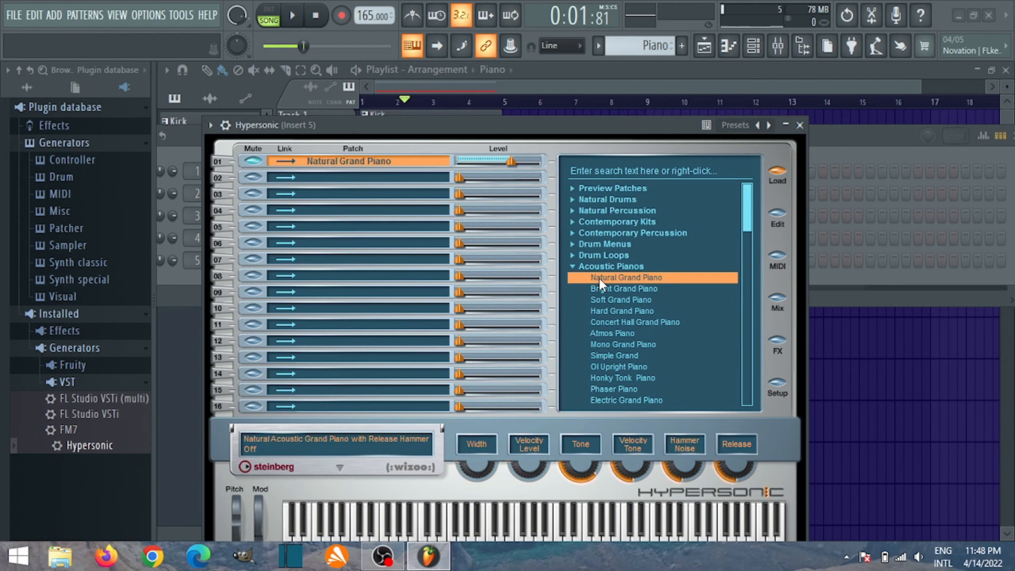
pyautogui.click(778, 341)
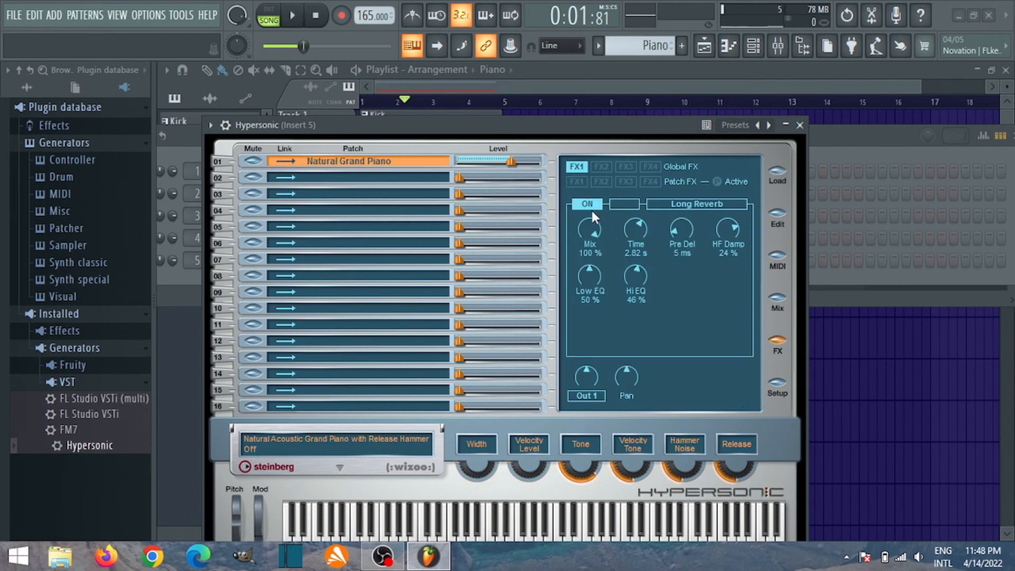
pyautogui.click(800, 125)
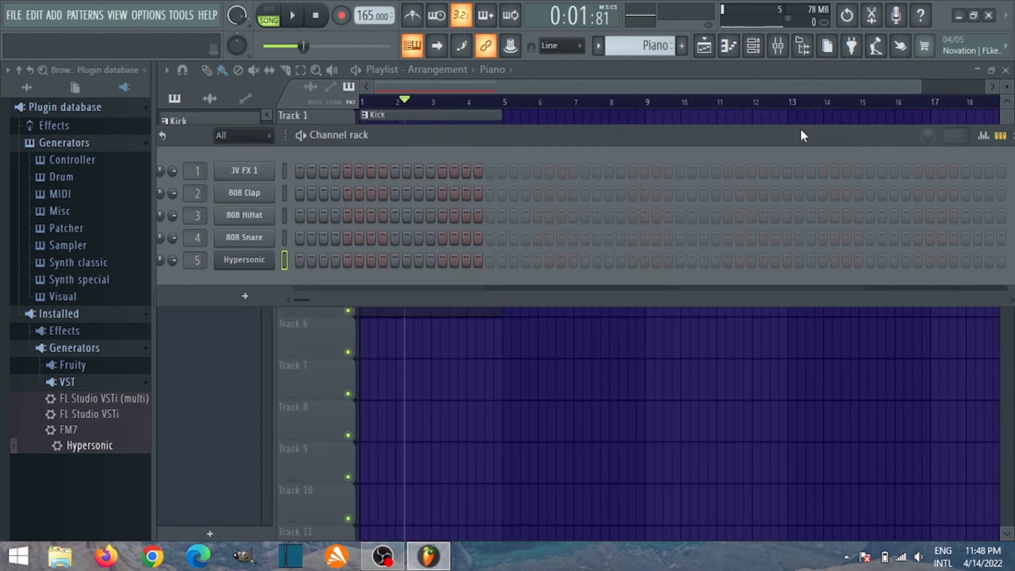
# - Open the Hypersonic channel's piano roll and place a one-step G5 note on the third step of bar 1
pyautogui.rightClick(240, 263)
pyautogui.click(312, 258)
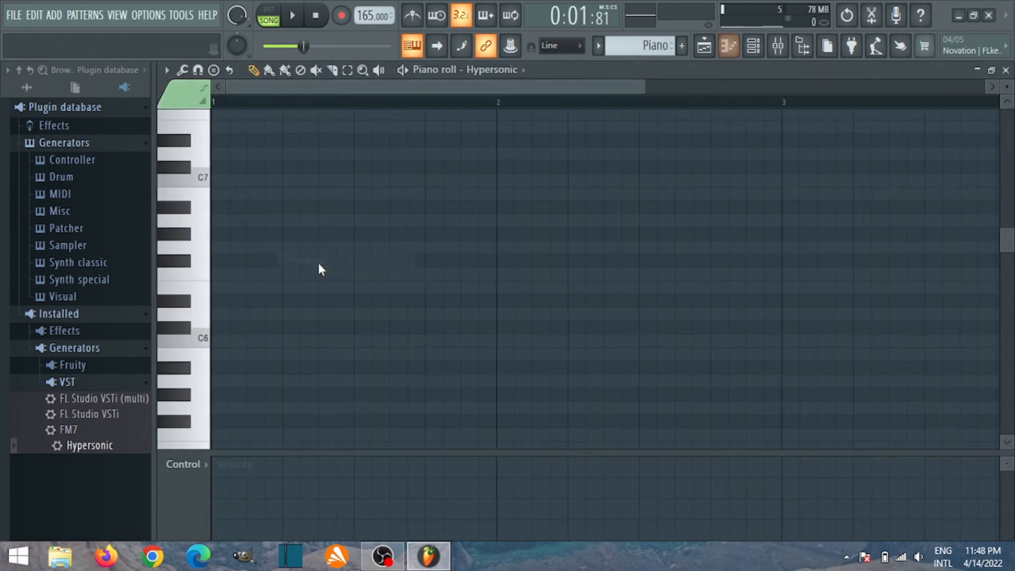
pyautogui.moveTo(642, 89); pyautogui.dragTo(880, 89)
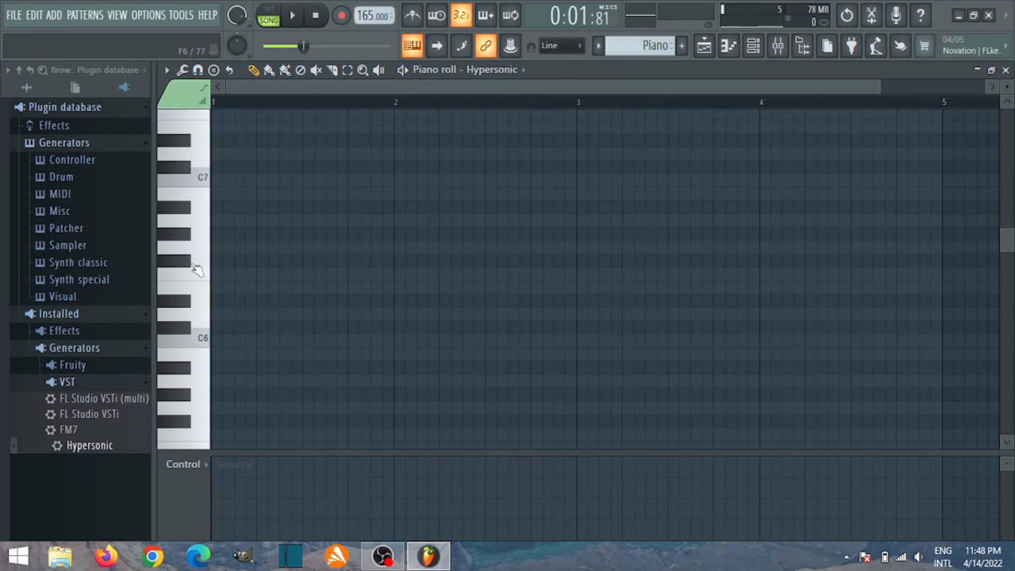
pyautogui.press('space')
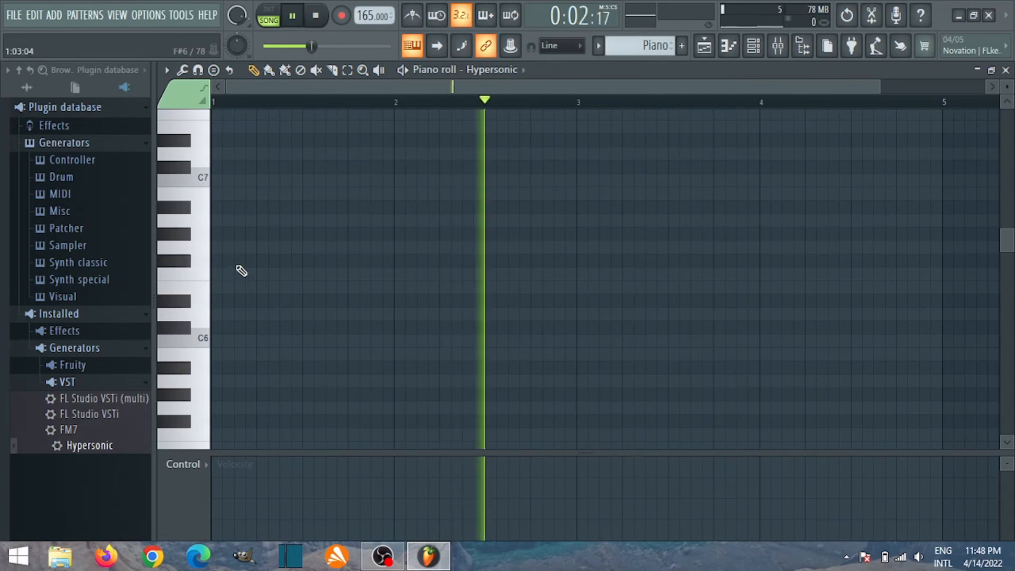
pyautogui.click(317, 22)
pyautogui.press('space')
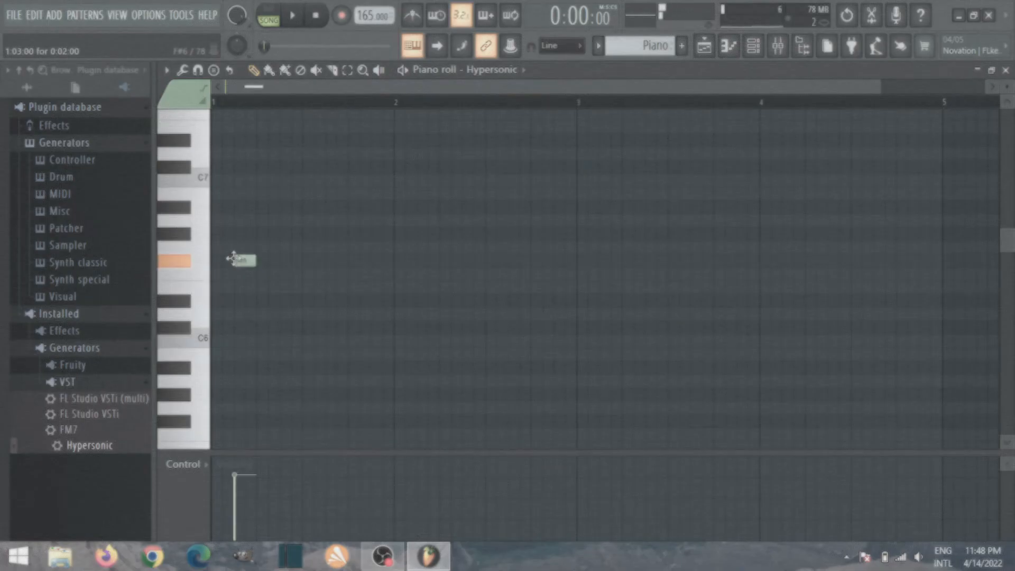
pyautogui.moveTo(233, 259); pyautogui.dragTo(213, 316)
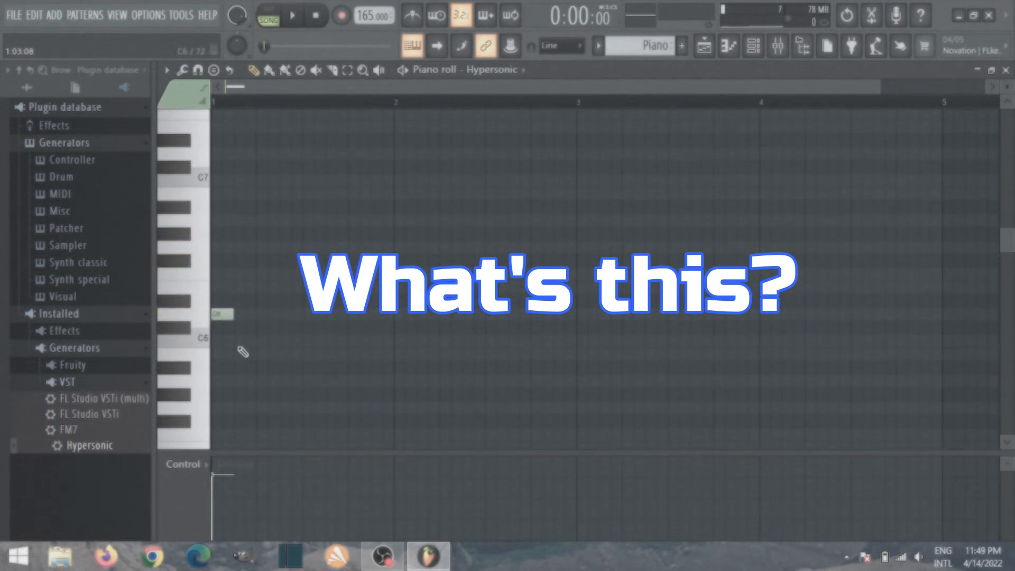
pyautogui.moveTo(223, 316); pyautogui.dragTo(240, 294)
pyautogui.press('space')
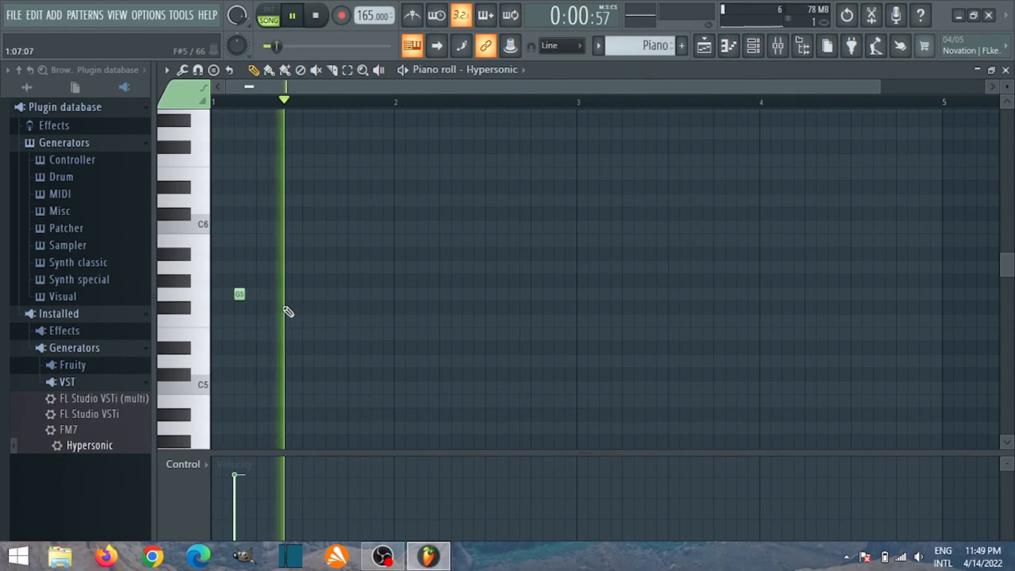
# - Add G5 notes on steps 7, 11 and 15 of bar 1 and a D#5 note below the first G5, then play them
pyautogui.click(284, 294)
pyautogui.click(327, 286)
pyautogui.press('space')
pyautogui.rightClick(327, 286)
pyautogui.click(330, 296)
pyautogui.click(375, 295)
pyautogui.click(239, 348)
pyautogui.press('space')
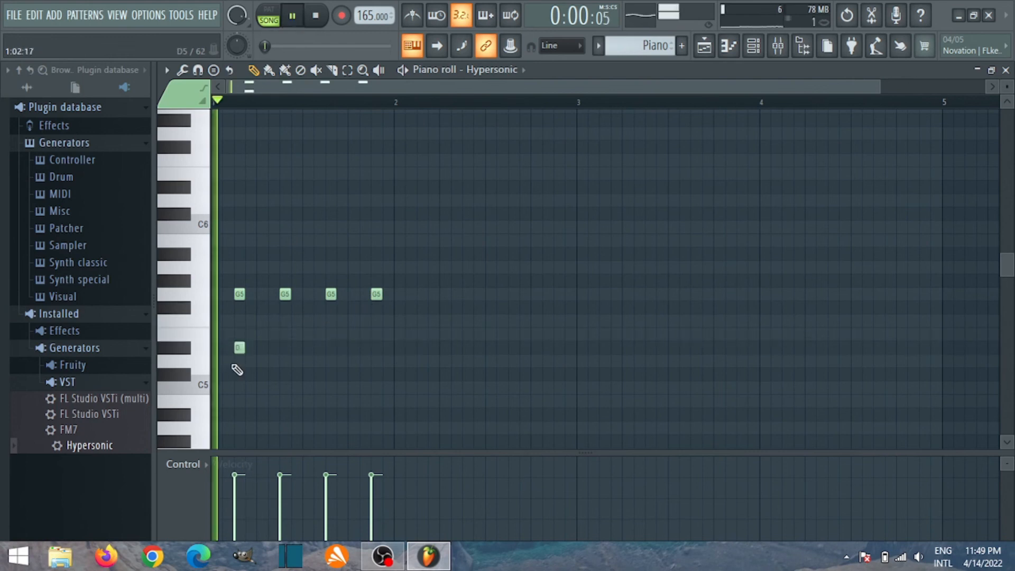
# - Add D#5 notes under the G5 notes on steps 7, 11 and 15 of bar 1, playing the pattern in between
pyautogui.press('space')
pyautogui.click(284, 348)
pyautogui.press('space')
pyautogui.click(330, 348)
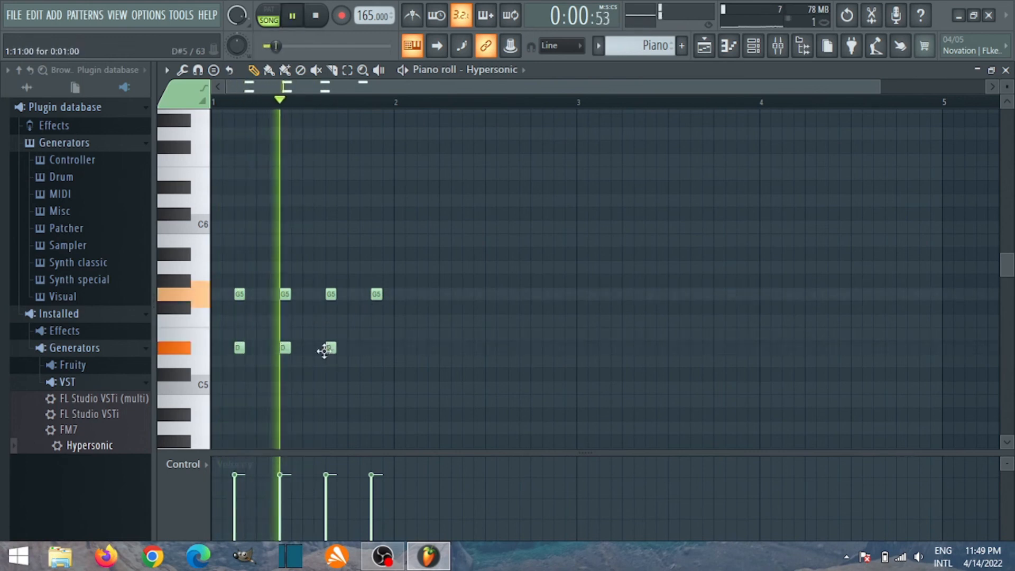
pyautogui.click(376, 348)
pyautogui.press('space')
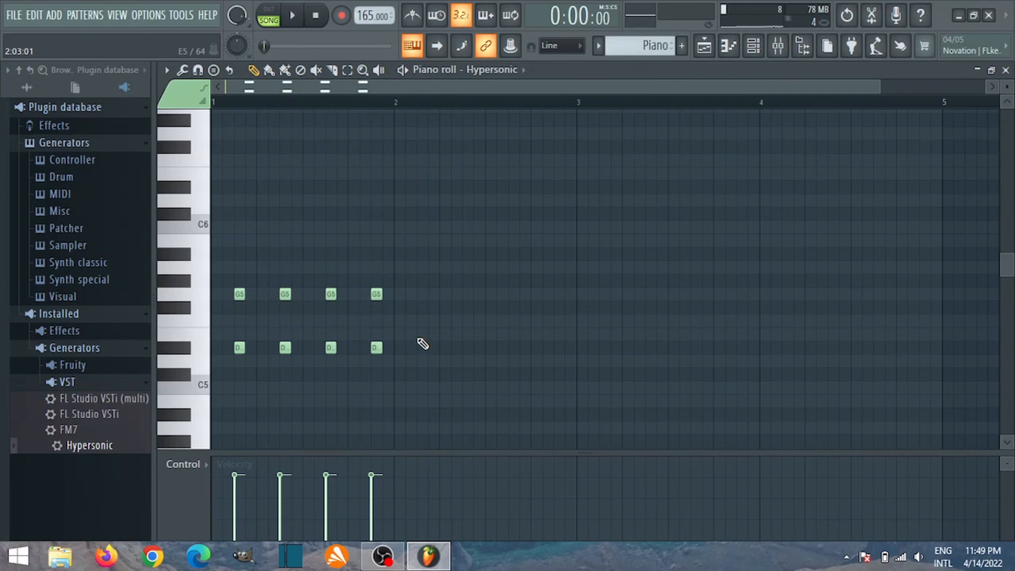
# - Place paired G5 and D#5 notes on steps 3 and 7 of bar 2 and play them
pyautogui.scroll(-1, 423, 343)
pyautogui.press('space')
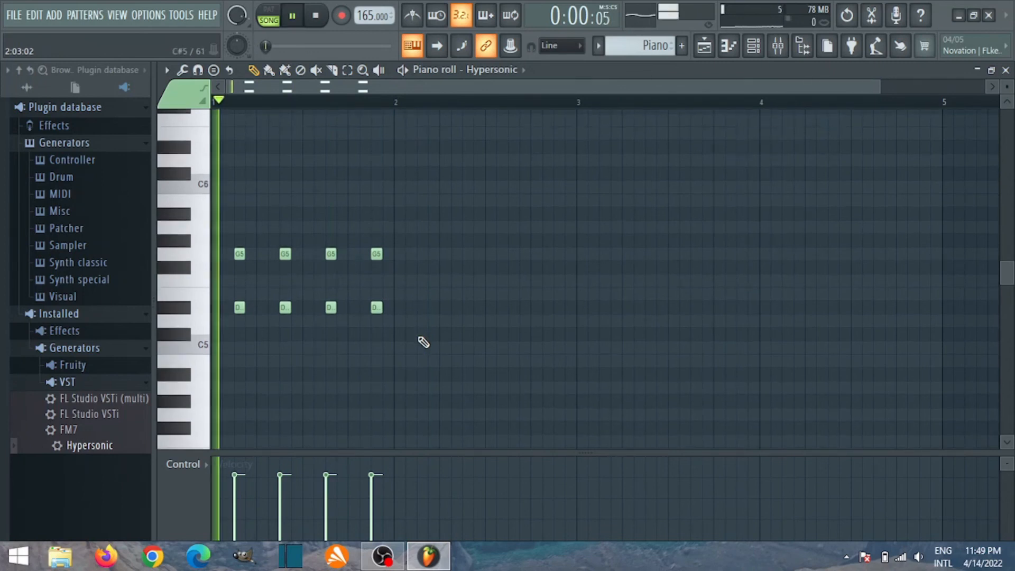
pyautogui.click(420, 307)
pyautogui.click(422, 253)
pyautogui.press('space')
pyautogui.click(467, 254)
pyautogui.click(466, 308)
pyautogui.press('space')
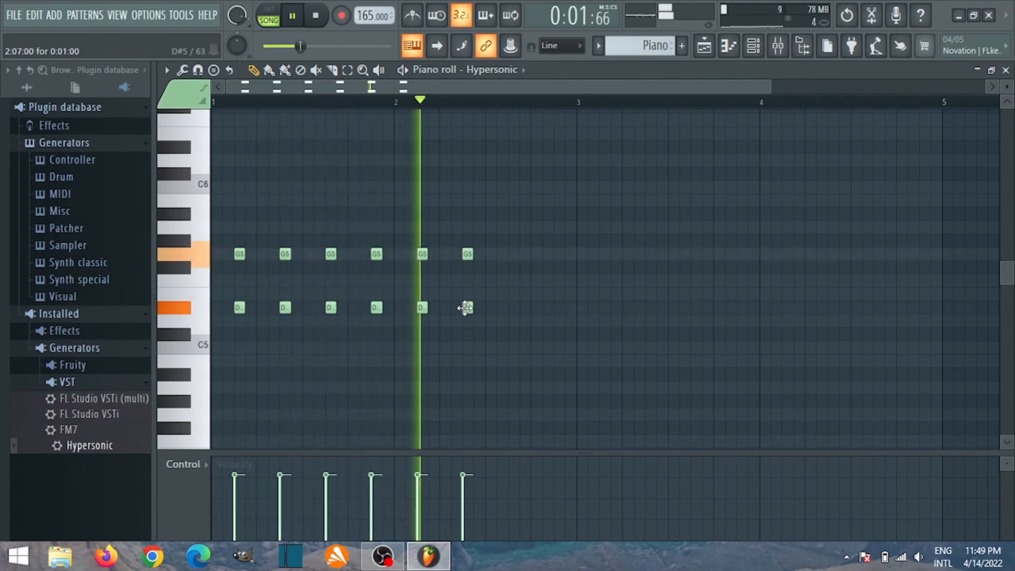
# - Place paired G5 and D#5 notes on steps 11 and 15 of bar 2 and play the pattern
pyautogui.press('space')
pyautogui.click(512, 307)
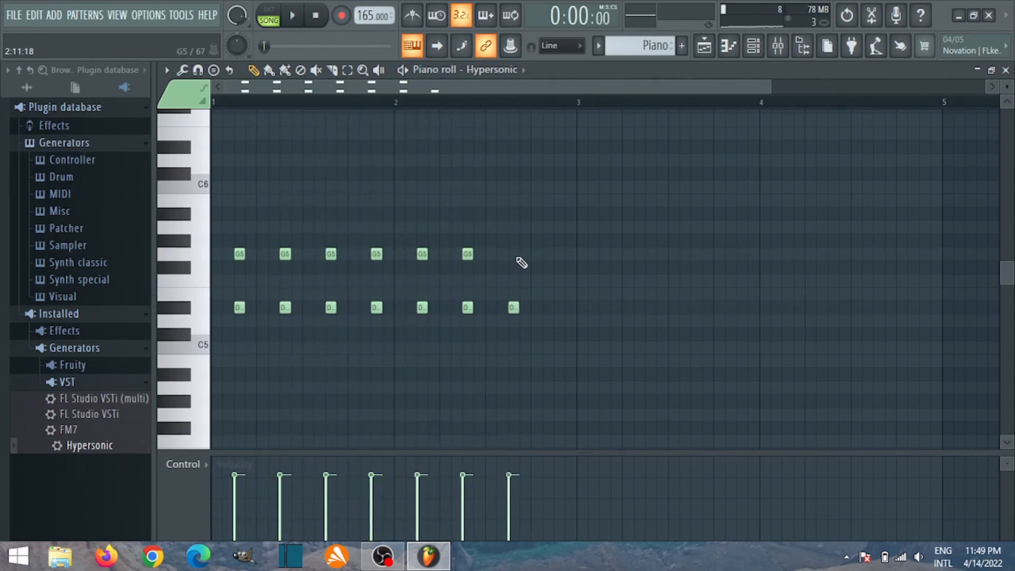
pyautogui.press('space')
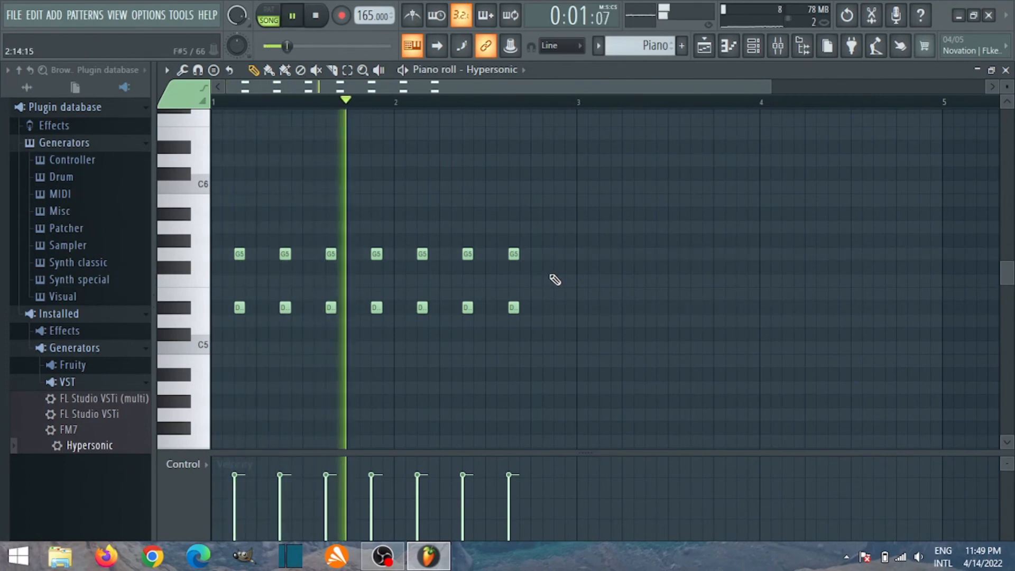
pyautogui.click(559, 254)
pyautogui.press('space')
pyautogui.click(560, 308)
pyautogui.press('space')
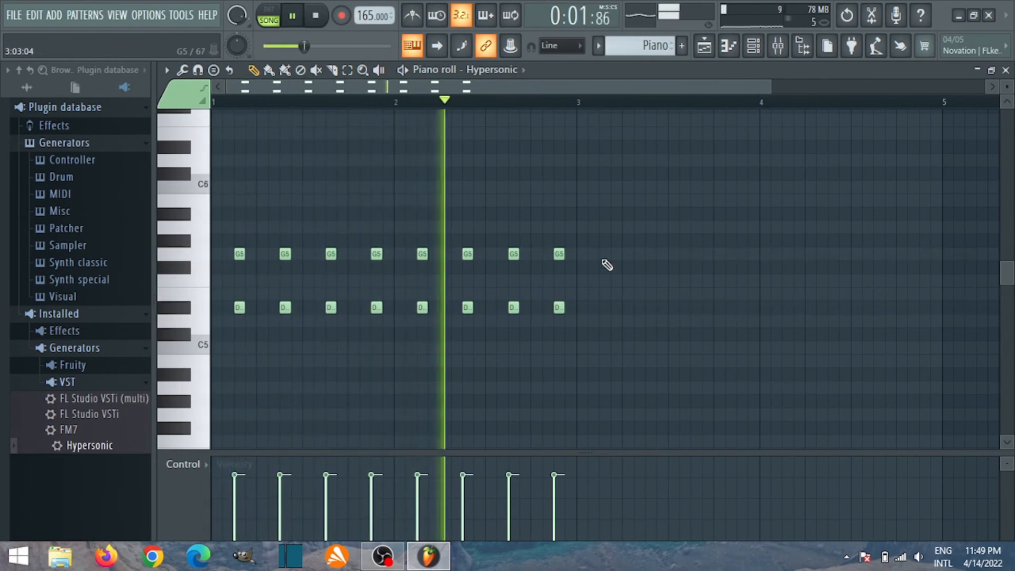
# - Place one-step G#5 notes on steps 3, 7, 11 and 15 of bar 3
pyautogui.click(604, 254)
pyautogui.press('space')
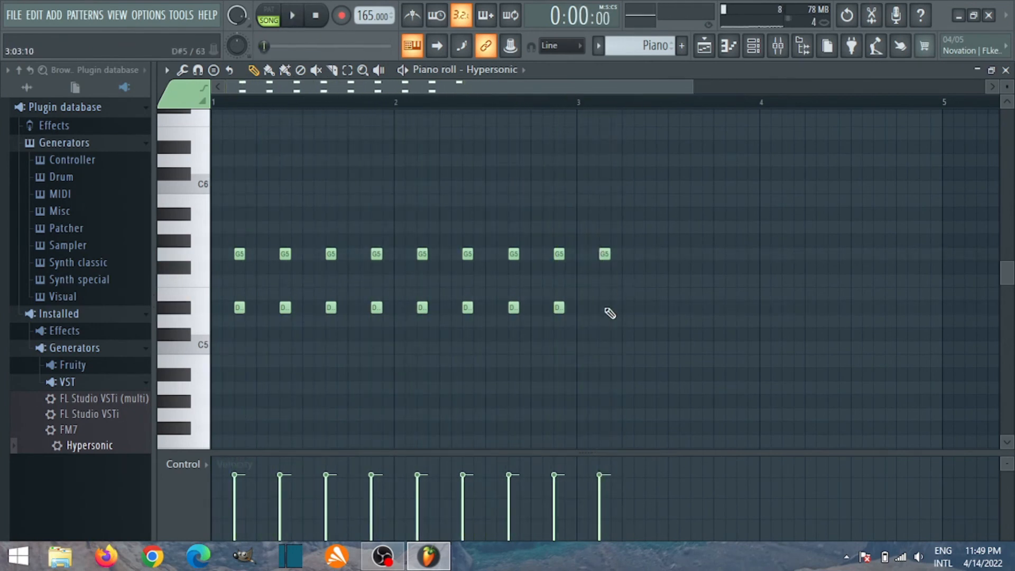
pyautogui.moveTo(604, 254); pyautogui.dragTo(604, 241)
pyautogui.click(650, 240)
pyautogui.click(697, 241)
pyautogui.click(742, 240)
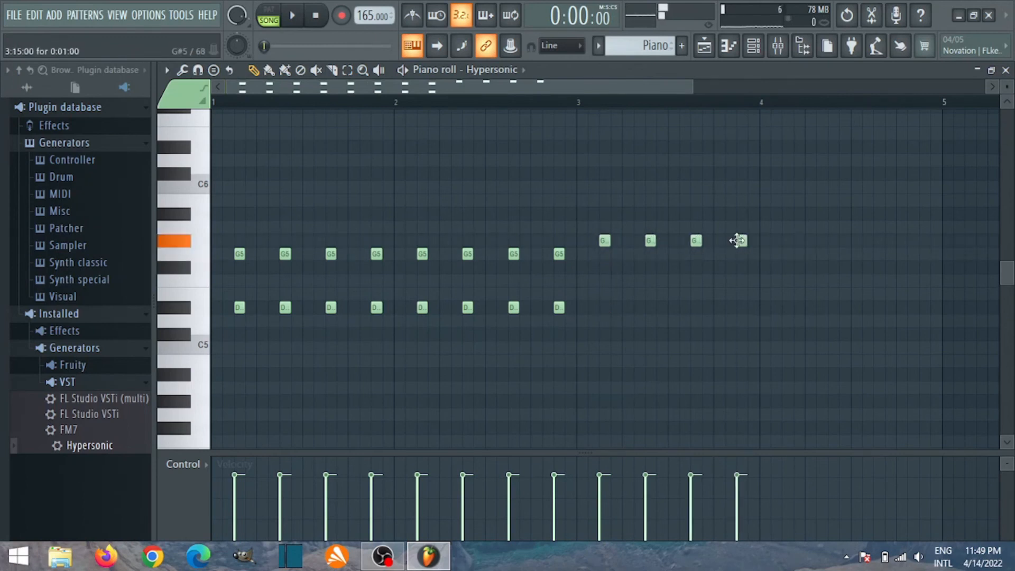
# - Place one-step F5 notes on steps 3, 7, 11 and 15 of bar 4
pyautogui.click(788, 280)
pyautogui.click(833, 280)
pyautogui.click(878, 281)
pyautogui.click(931, 280)
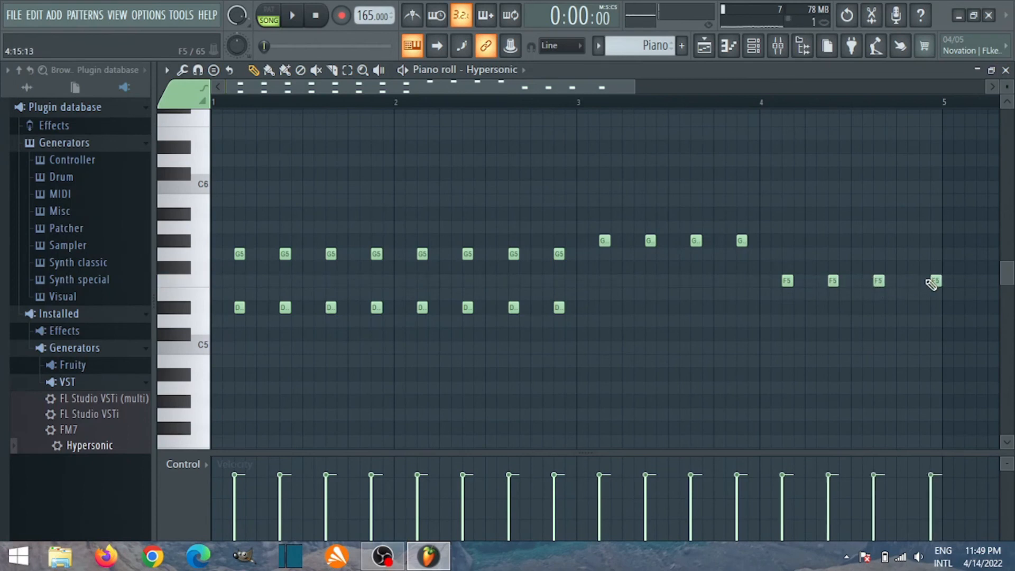
pyautogui.moveTo(935, 282); pyautogui.dragTo(929, 284)
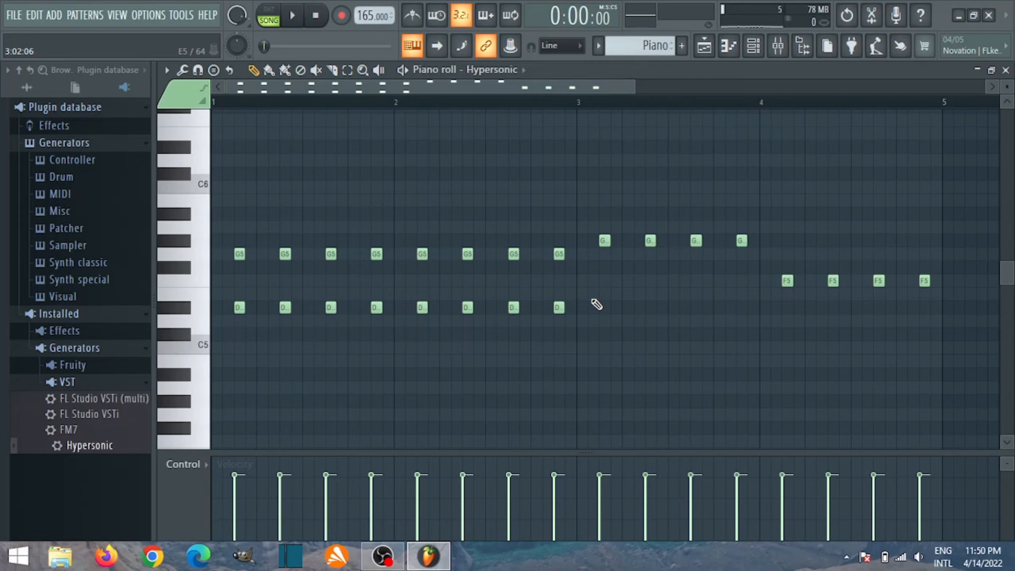
# - Play the pattern, then add a D#5 note under each G#5 note in bar 3
pyautogui.press('space')
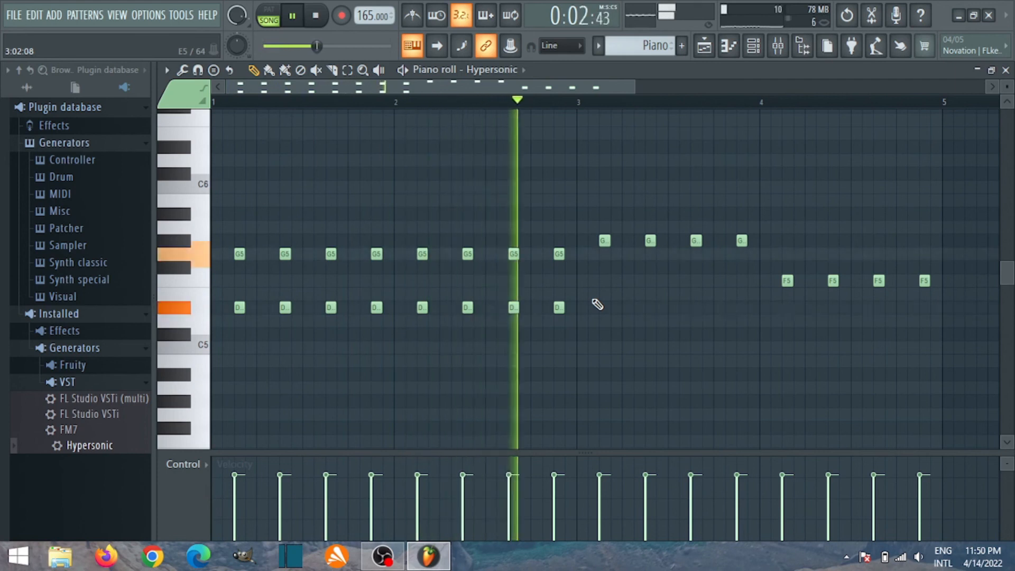
pyautogui.press('space')
pyautogui.click(605, 308)
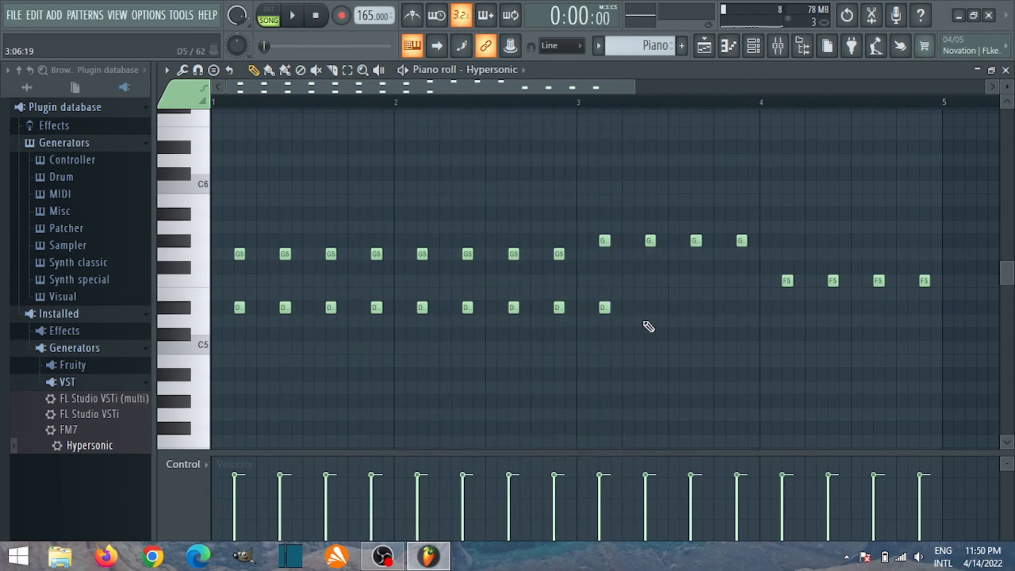
pyautogui.click(651, 308)
pyautogui.click(696, 308)
pyautogui.click(742, 308)
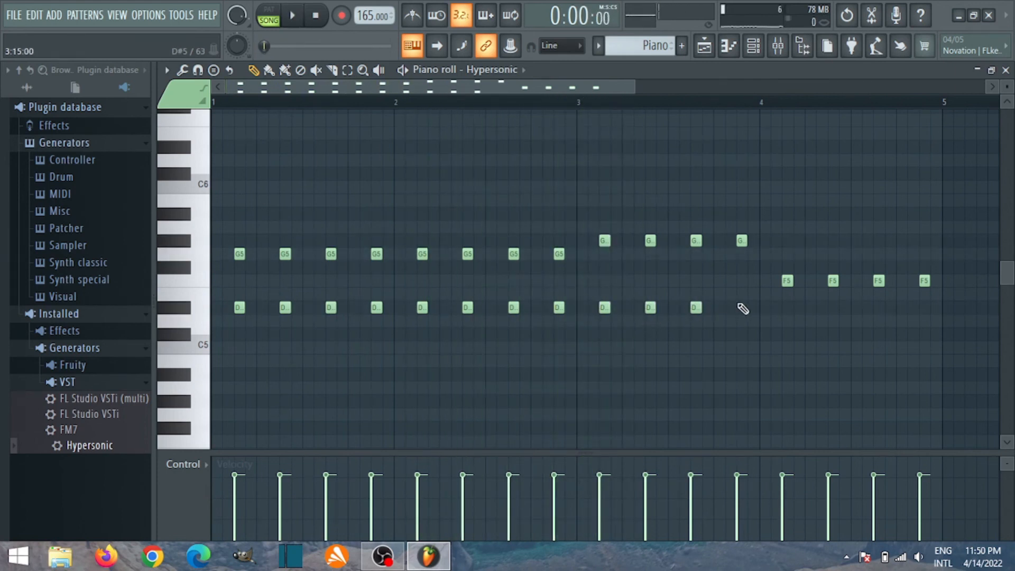
# - Add a C#5 note under each F5 note in bar 4 and play the pattern
pyautogui.click(778, 338)
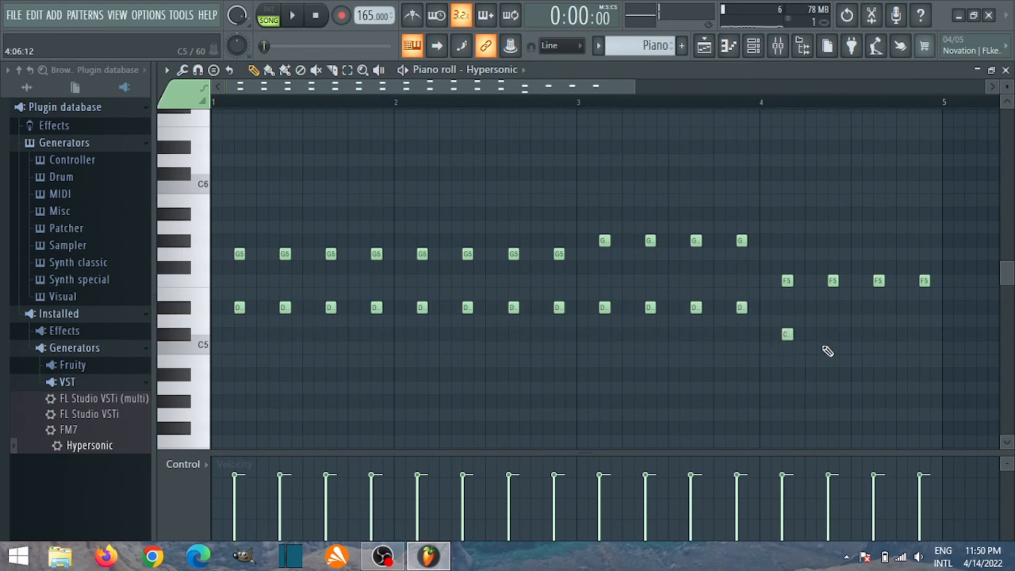
pyautogui.click(830, 338)
pyautogui.press('space')
pyautogui.click(874, 337)
pyautogui.click(920, 339)
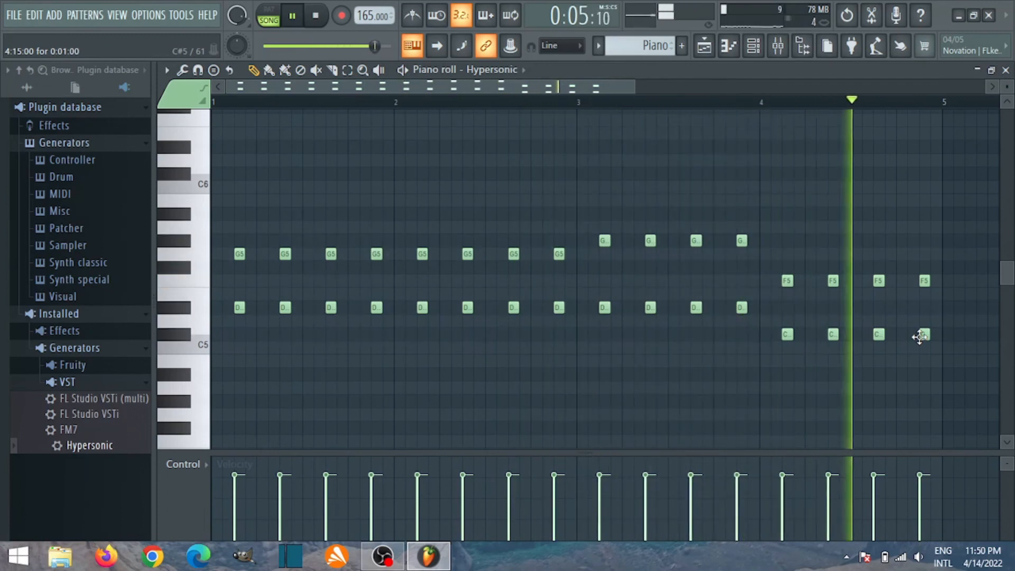
# - Stop playback and close the piano roll and channel rack to return to the playlist
pyautogui.click(1006, 71)
pyautogui.press('space')
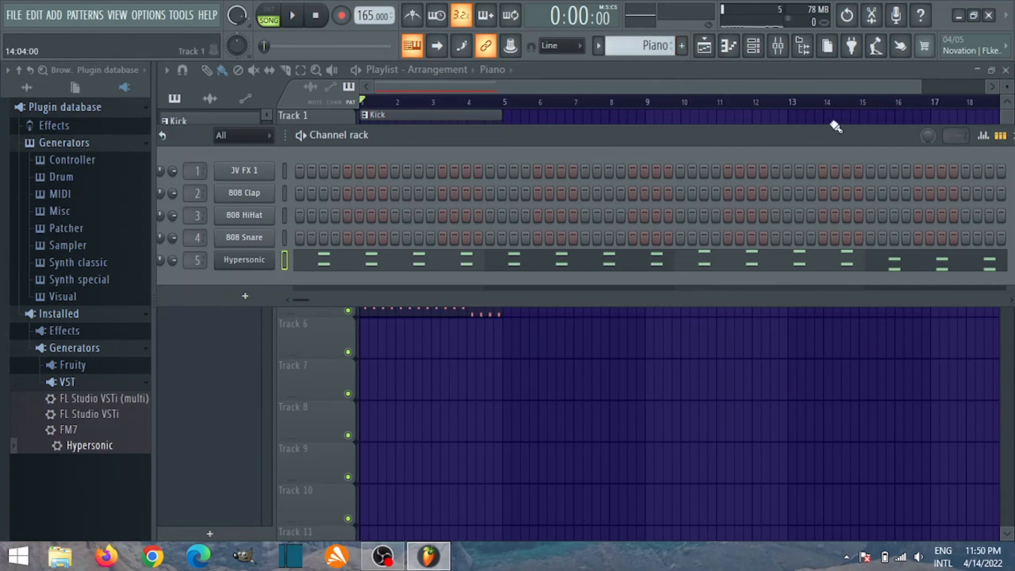
pyautogui.moveTo(832, 135); pyautogui.dragTo(821, 141)
pyautogui.click(1005, 139)
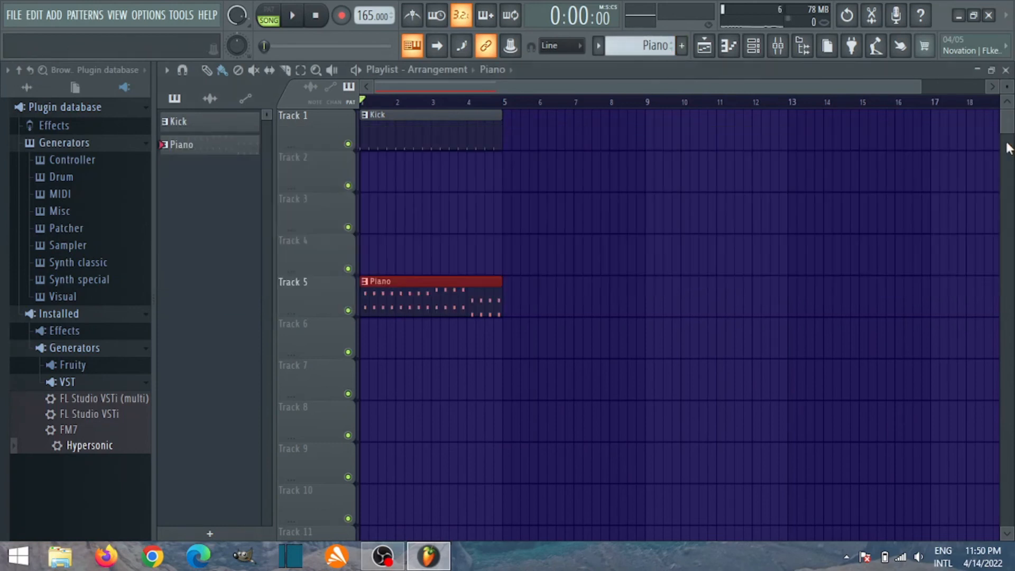
# - Create a new pattern, show the channel rack and name the pattern Hats
pyautogui.click(682, 46)
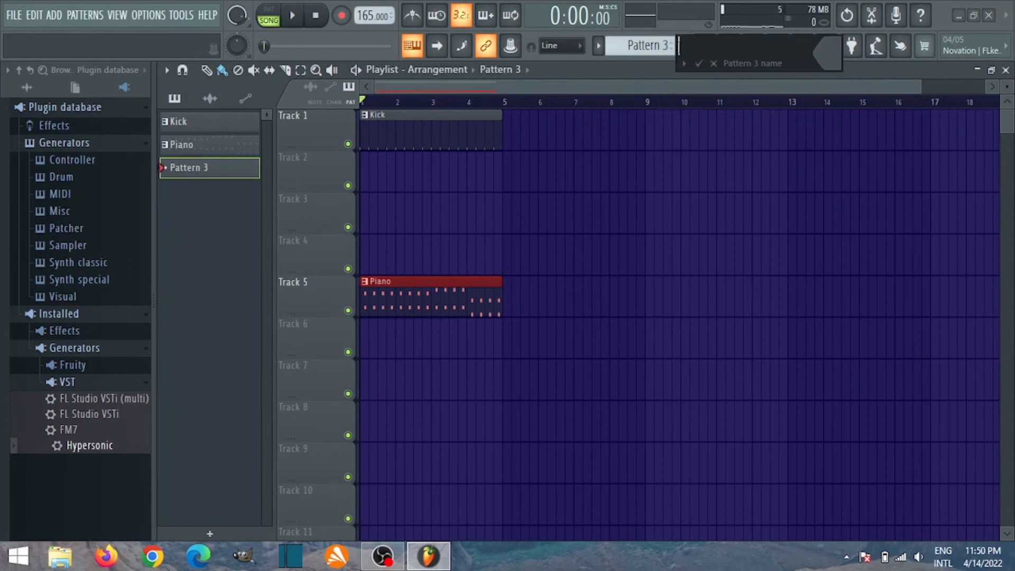
pyautogui.click(704, 63)
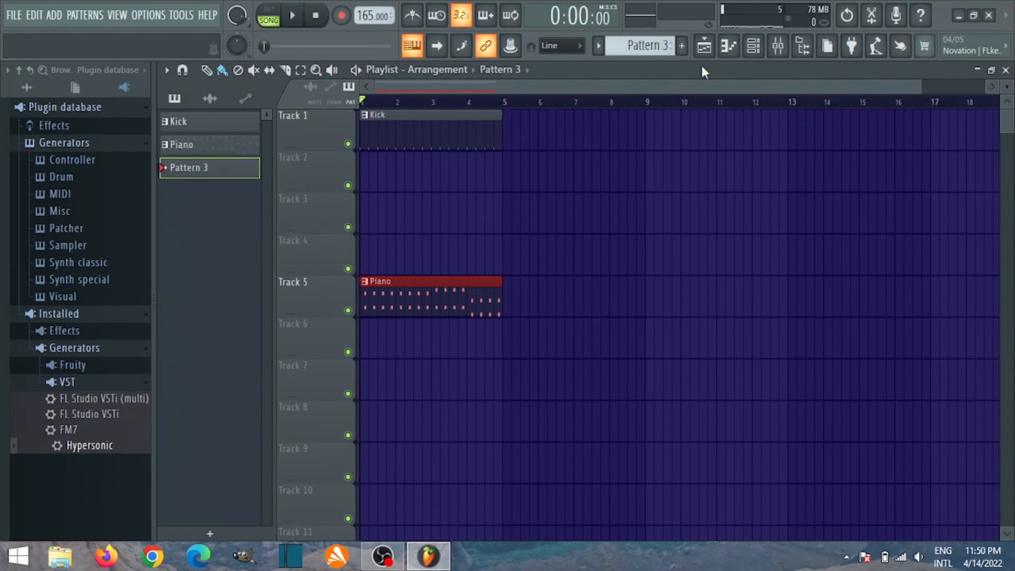
pyautogui.click(754, 46)
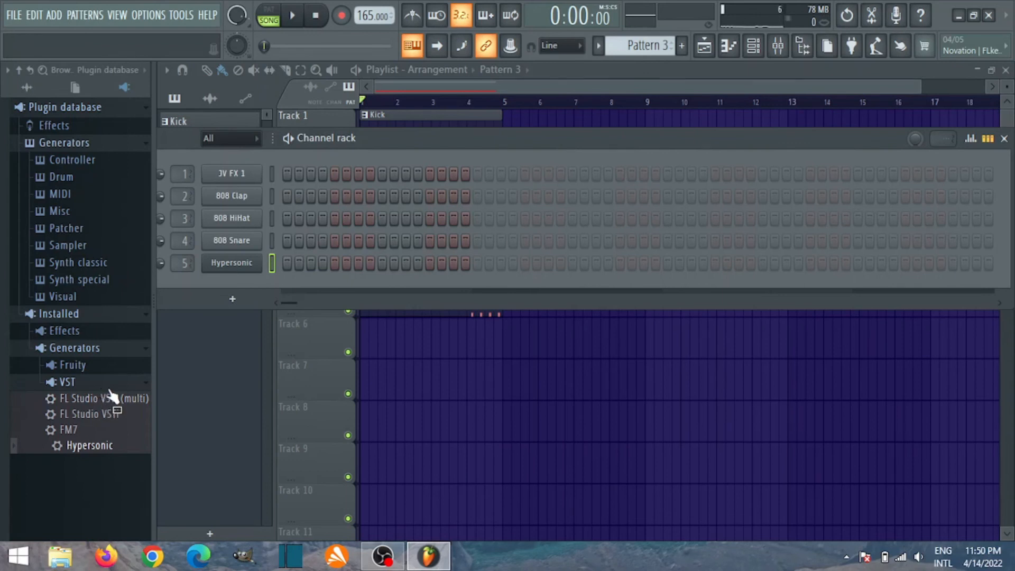
pyautogui.click(641, 45)
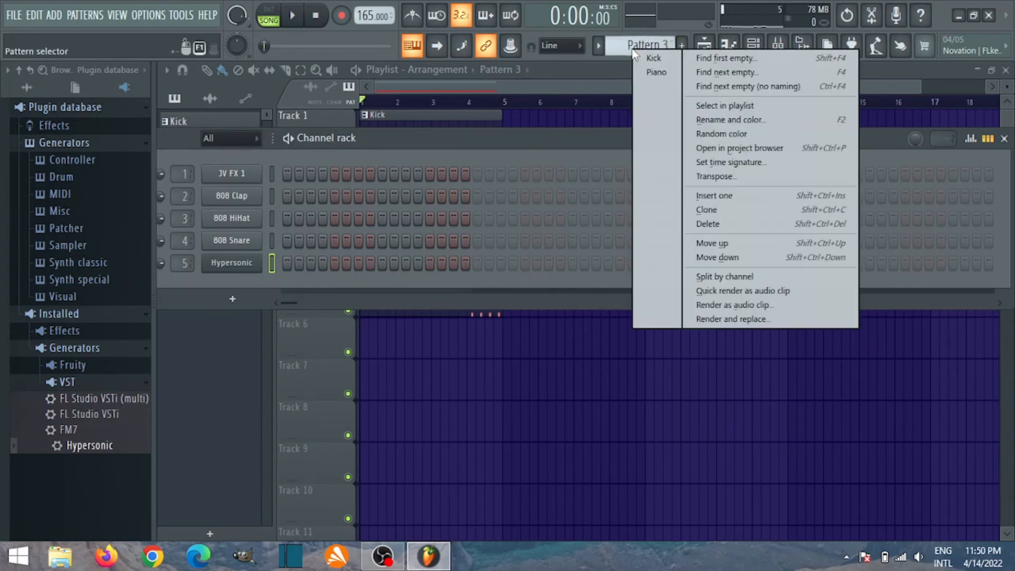
pyautogui.click(735, 120)
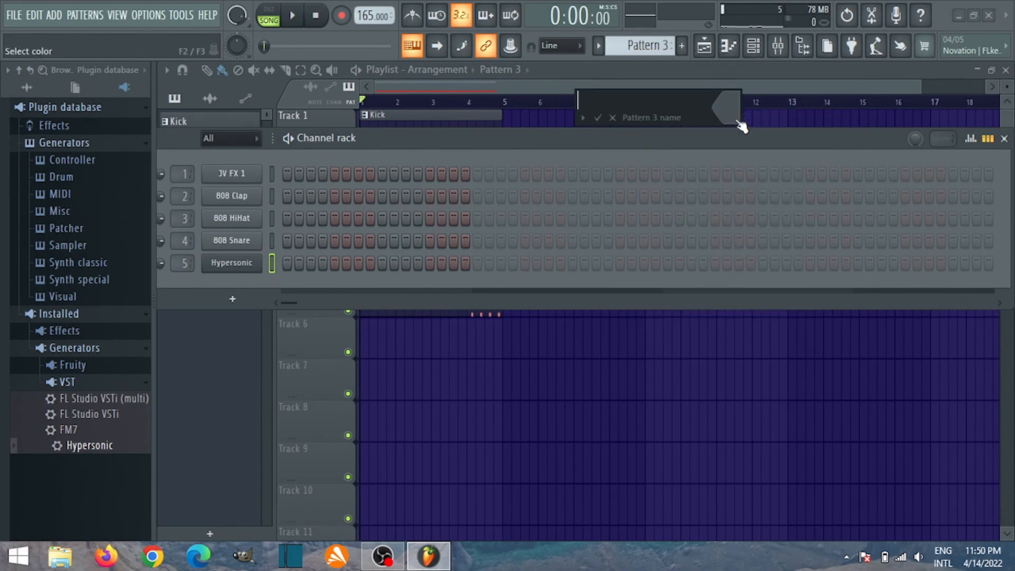
pyautogui.write('Hats')
pyautogui.press('Return')
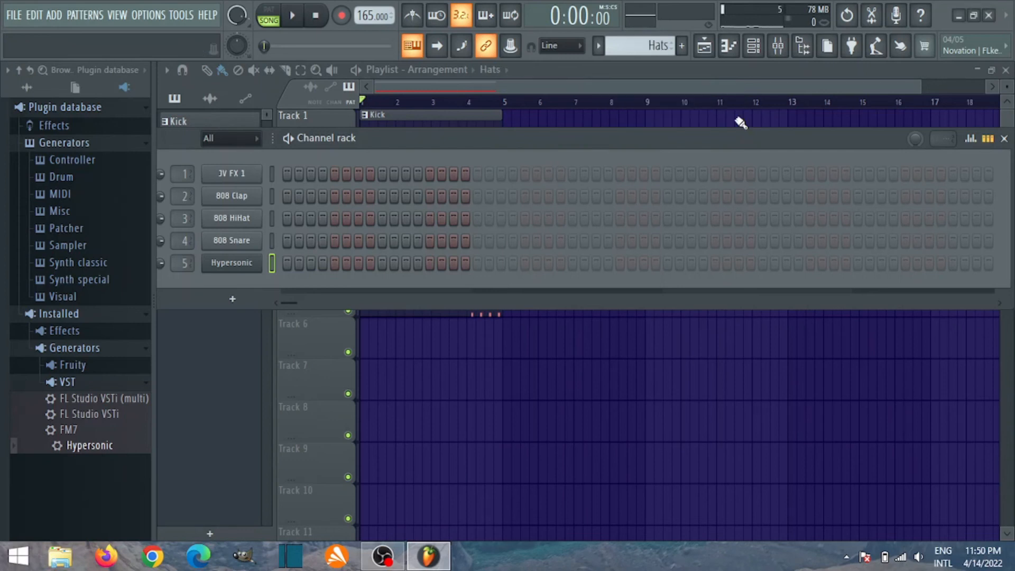
# - Replace the 808 HiHat channel with a second Hypersonic and load the HiHats Menu patch from Drum Menus
pyautogui.moveTo(99, 438); pyautogui.dragTo(226, 221)
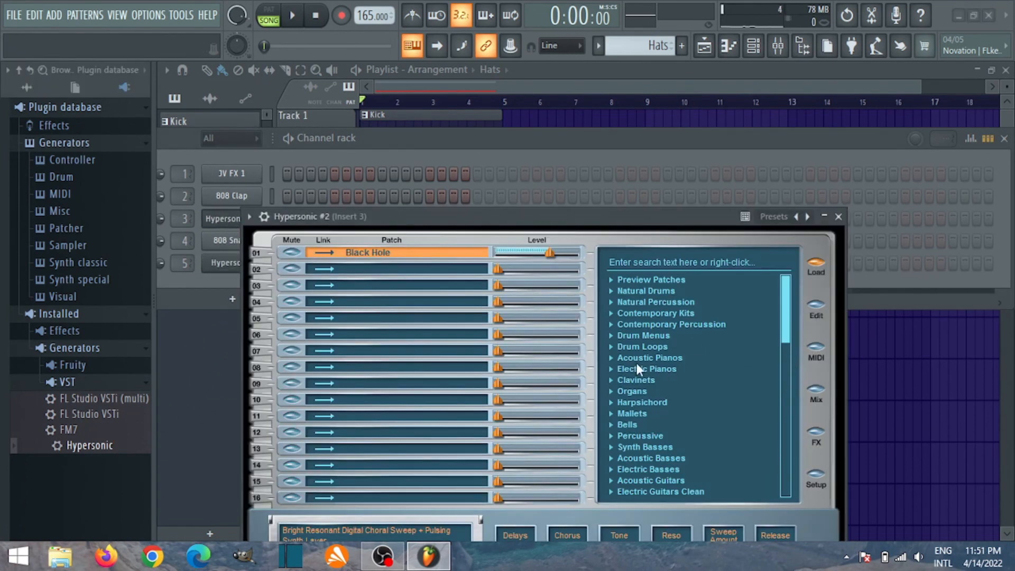
pyautogui.click(612, 337)
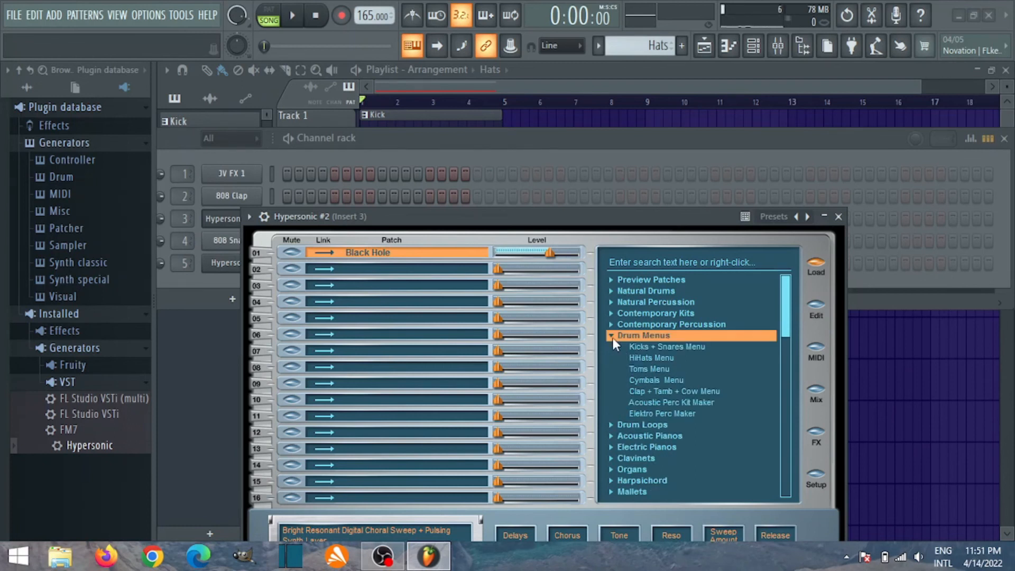
pyautogui.click(643, 360)
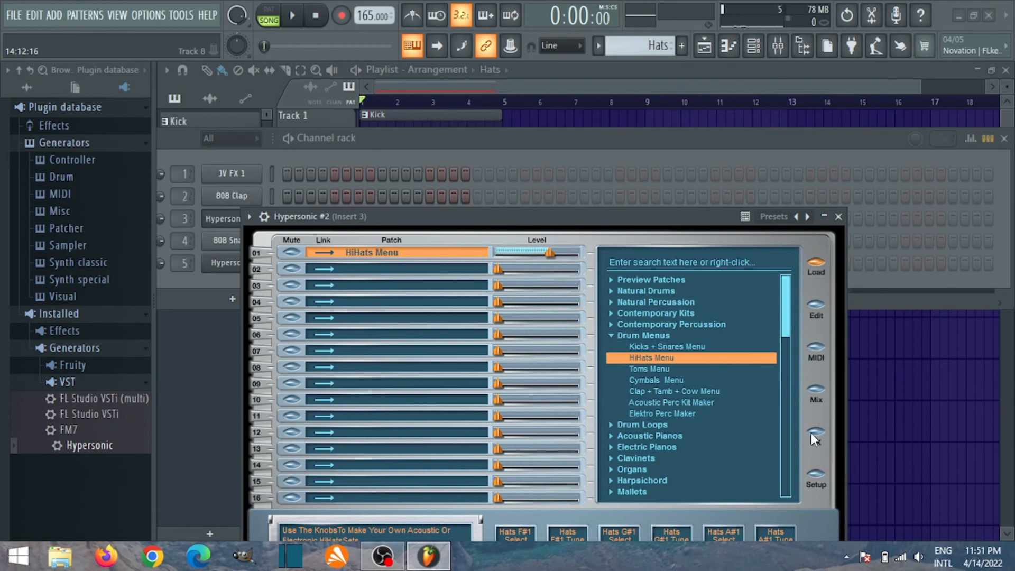
pyautogui.moveTo(550, 220); pyautogui.dragTo(541, 146)
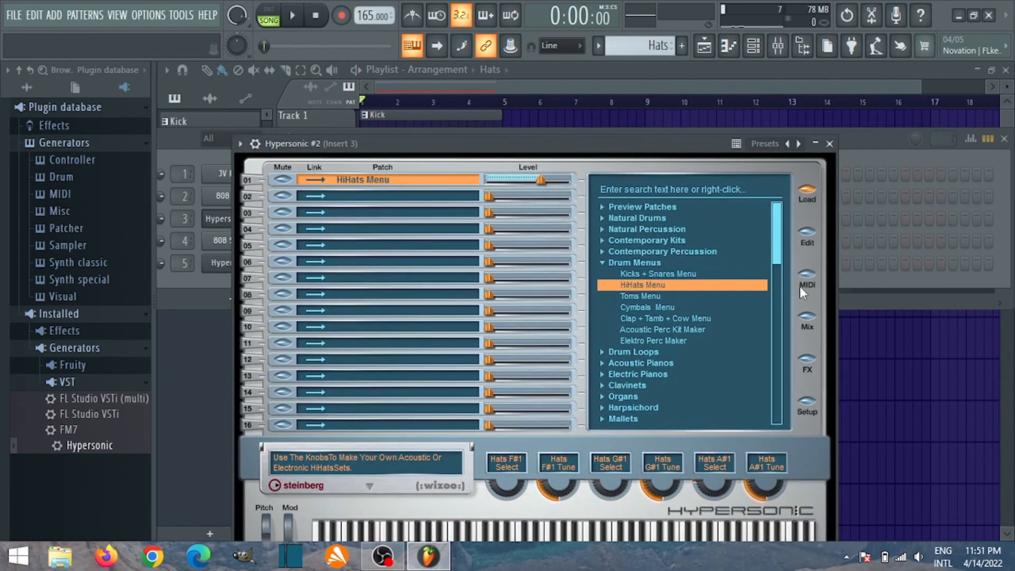
# - Check the global FX2 effect on the FX page of Hypersonic #2 and close the plugin
pyautogui.click(807, 360)
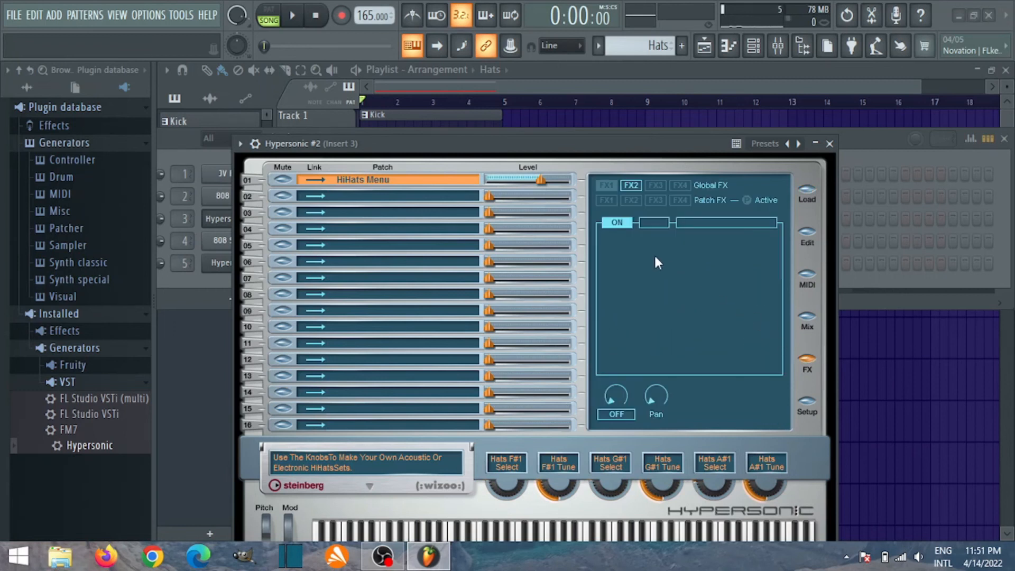
pyautogui.click(630, 184)
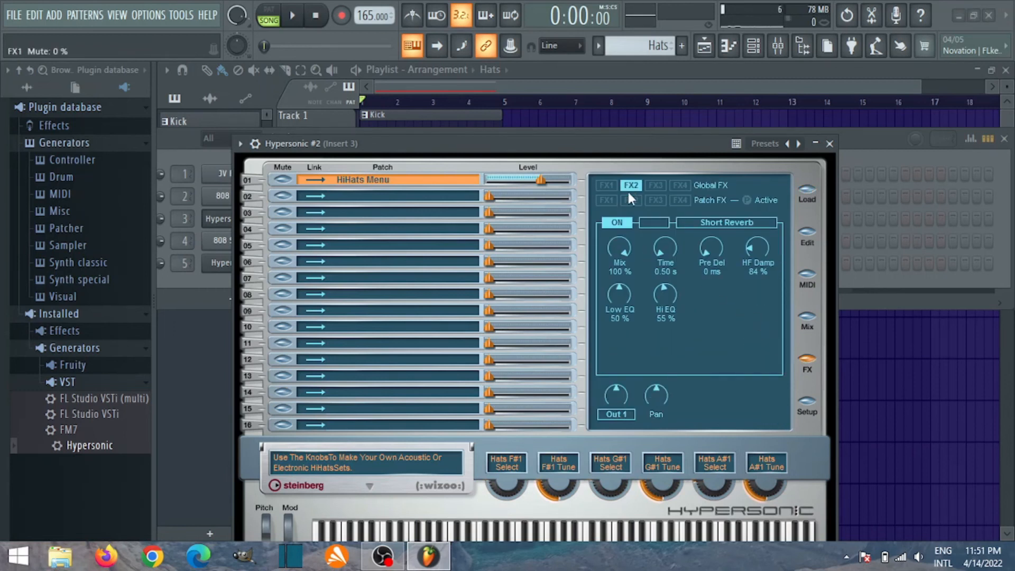
pyautogui.click(830, 143)
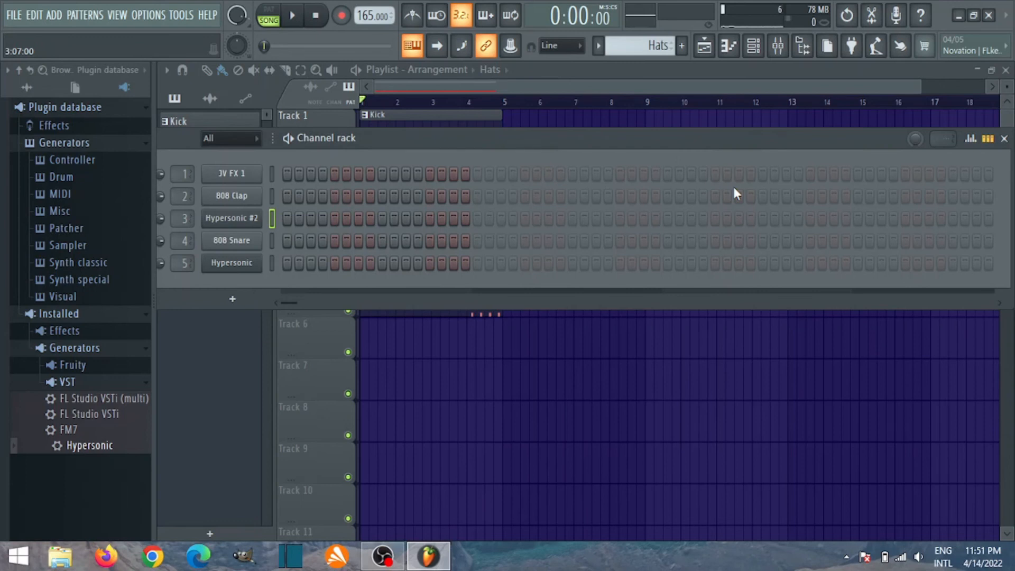
# - Close the channel rack, place the Hats pattern on Track 2 across bars 1 to 4 and put the playhead near bar 2
pyautogui.moveTo(619, 137); pyautogui.dragTo(653, 134)
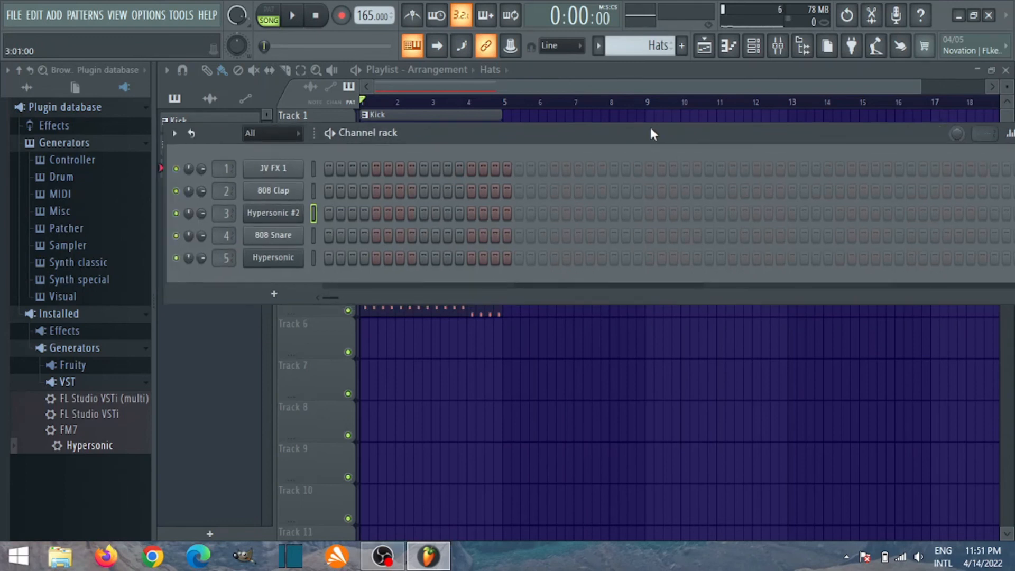
pyautogui.moveTo(88, 445); pyautogui.dragTo(86, 440)
pyautogui.click(224, 353)
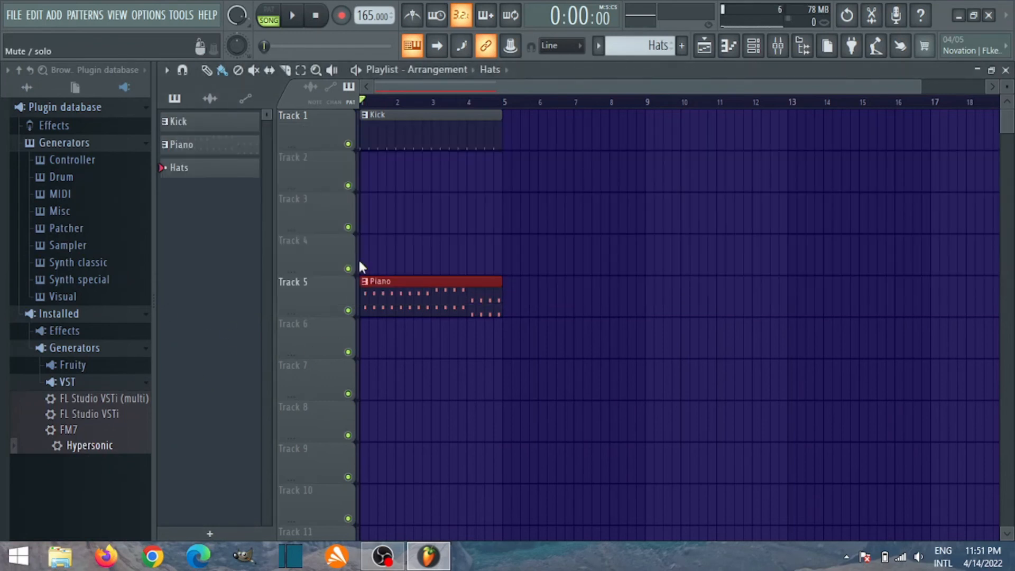
pyautogui.click(389, 243)
pyautogui.moveTo(389, 262); pyautogui.dragTo(500, 156)
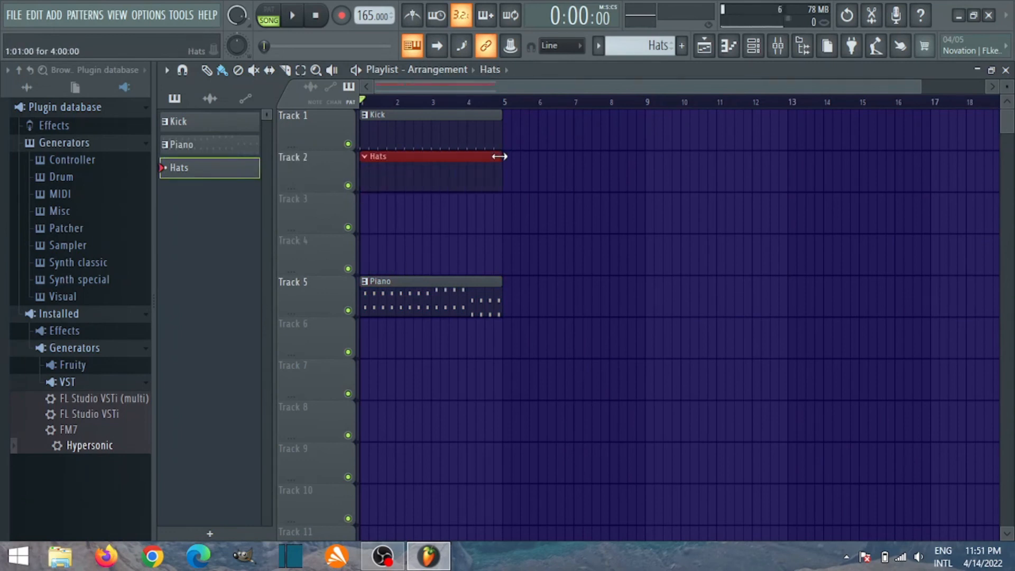
pyautogui.click(395, 103)
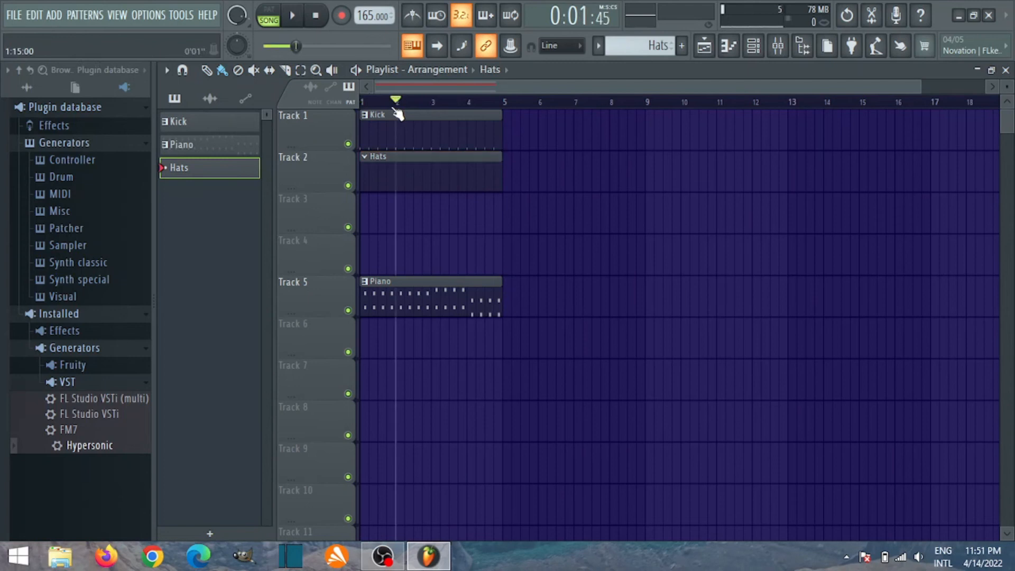
# - Stop playback, open the piano roll of Hypersonic #2 and audition its hi-hat sounds down to the octave below C4
pyautogui.click(317, 18)
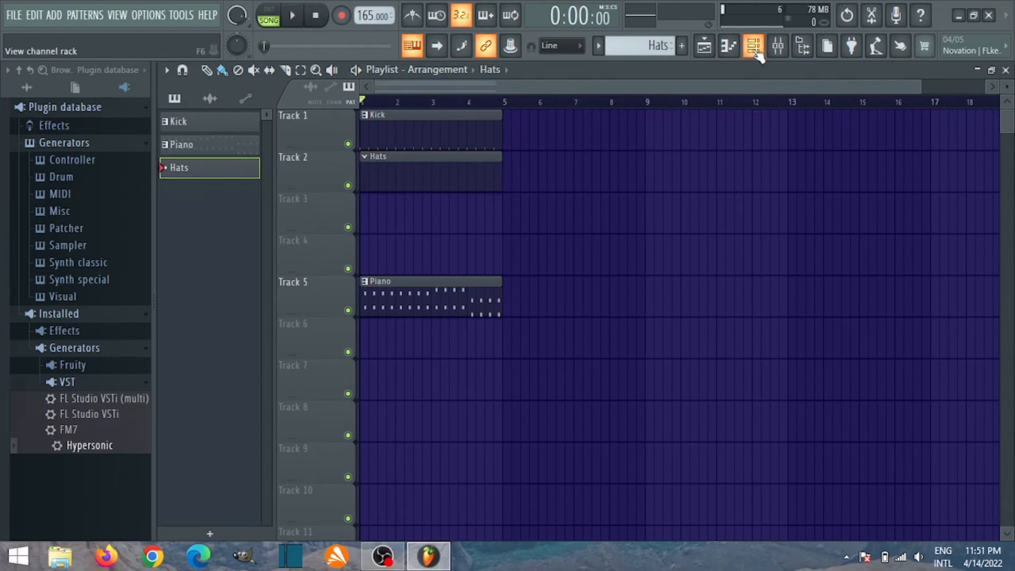
pyautogui.click(755, 50)
pyautogui.rightClick(299, 212)
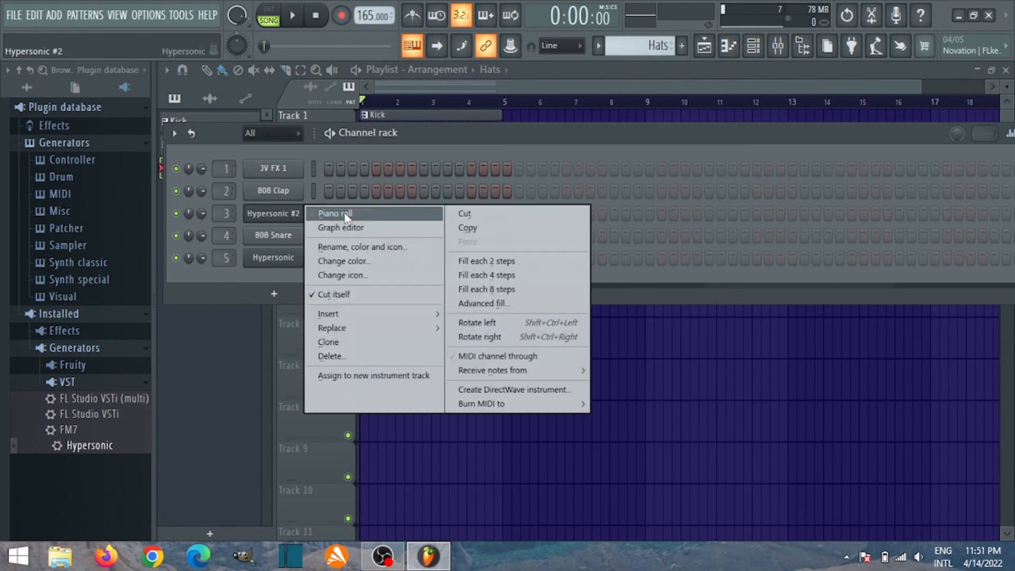
pyautogui.click(345, 216)
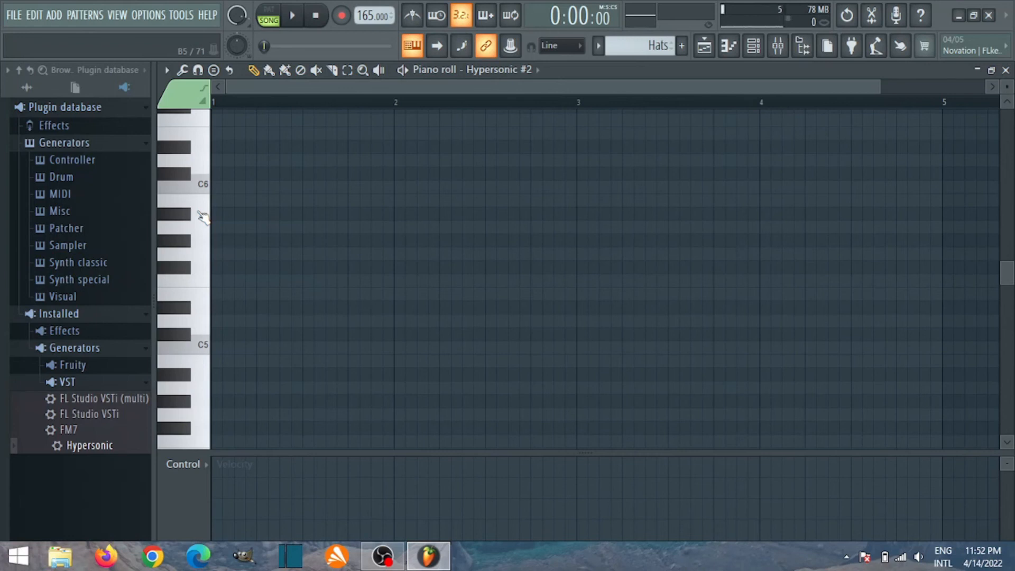
pyautogui.moveTo(175, 139)
pyautogui.mouseDown()
pyautogui.moveTo(194, 286)
pyautogui.moveTo(169, 424)
pyautogui.moveTo(184, 485)
pyautogui.moveTo(164, 325)
pyautogui.moveTo(186, 347)
pyautogui.mouseUp()
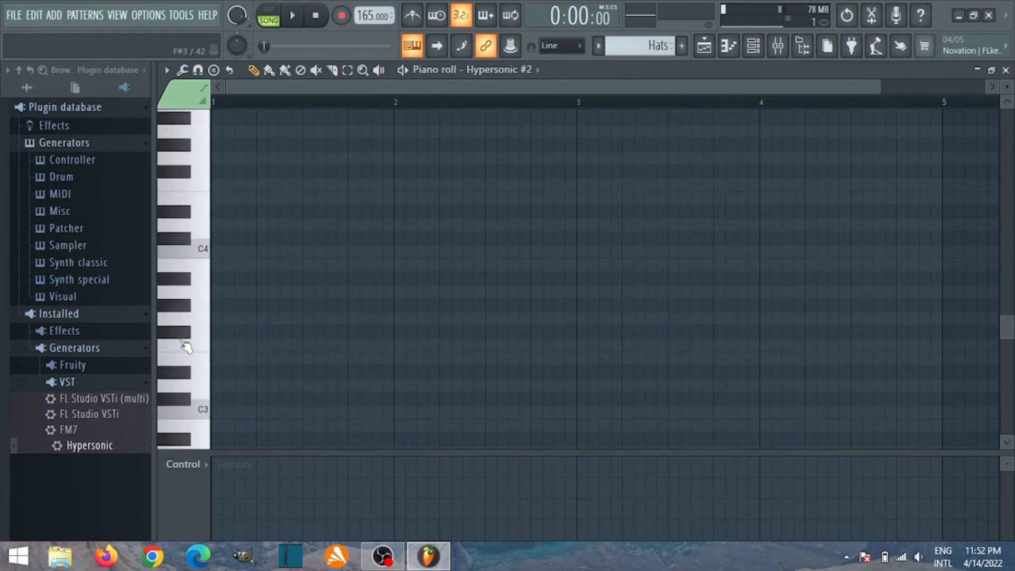
# - Enter one-step F#3 notes at steps 1, 3, 5, 7 and 9 of bar 1 and play the beat
pyautogui.click(216, 331)
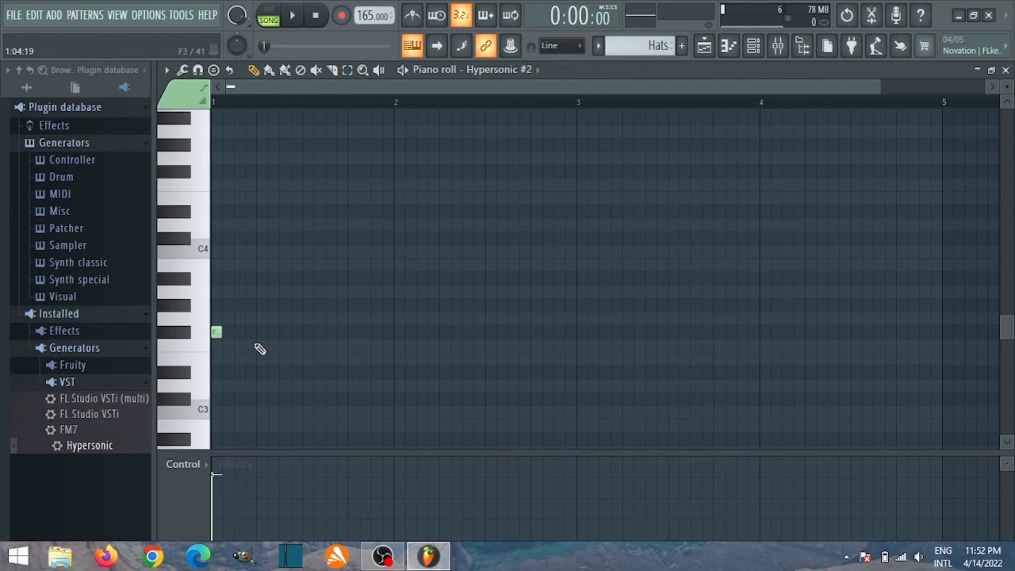
pyautogui.click(239, 333)
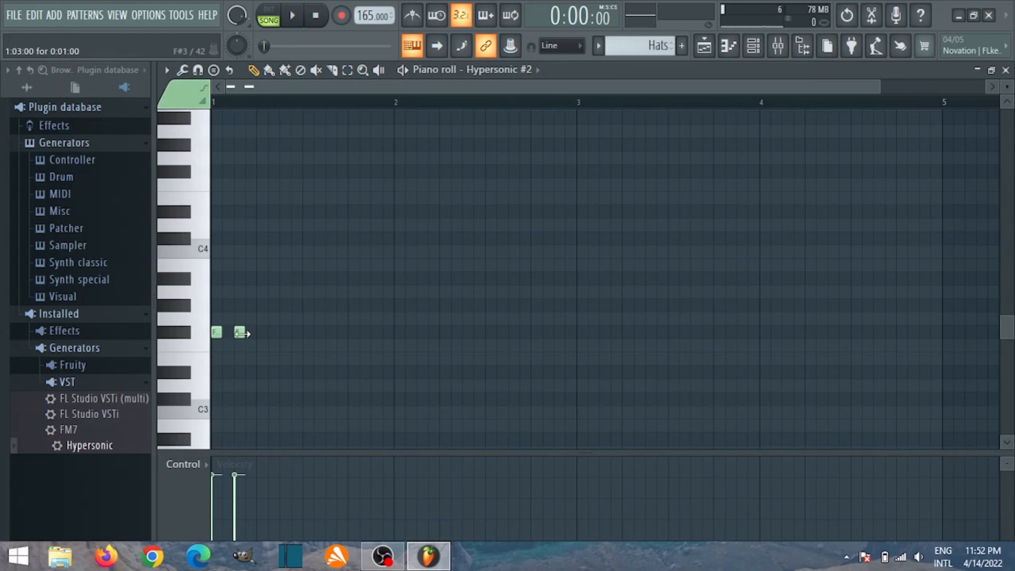
pyautogui.click(261, 333)
pyautogui.click(286, 333)
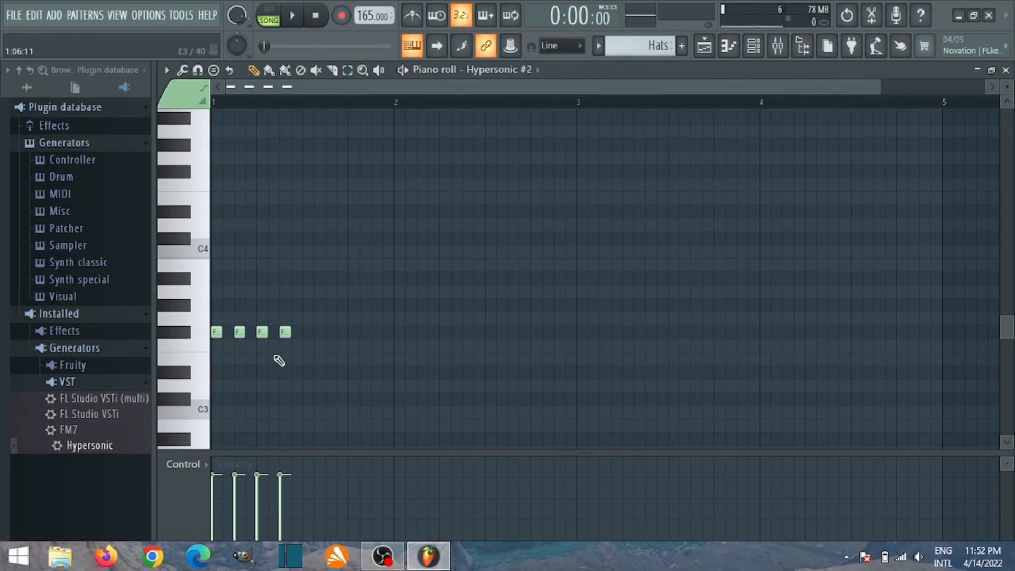
pyautogui.press('space')
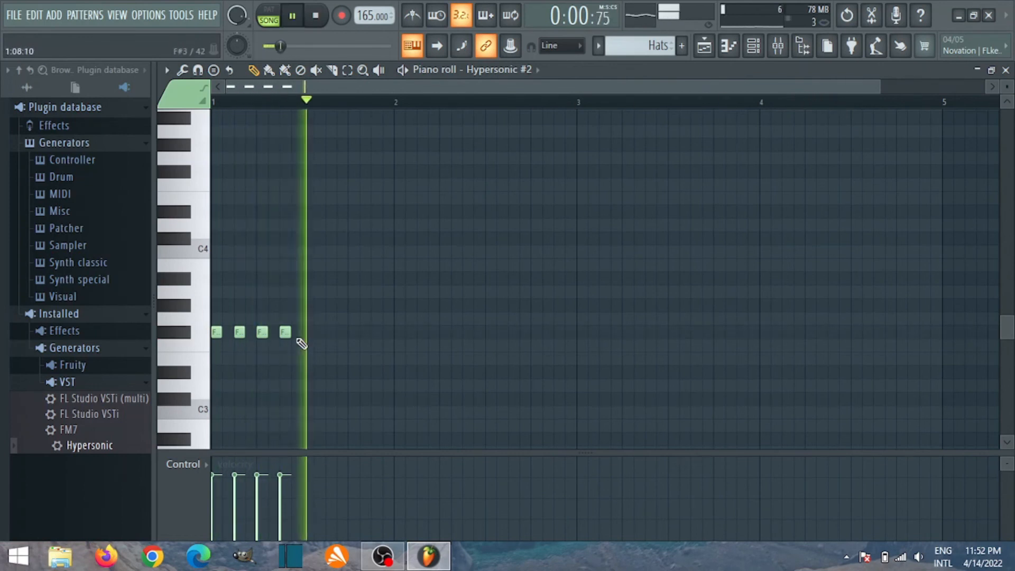
pyautogui.click(304, 333)
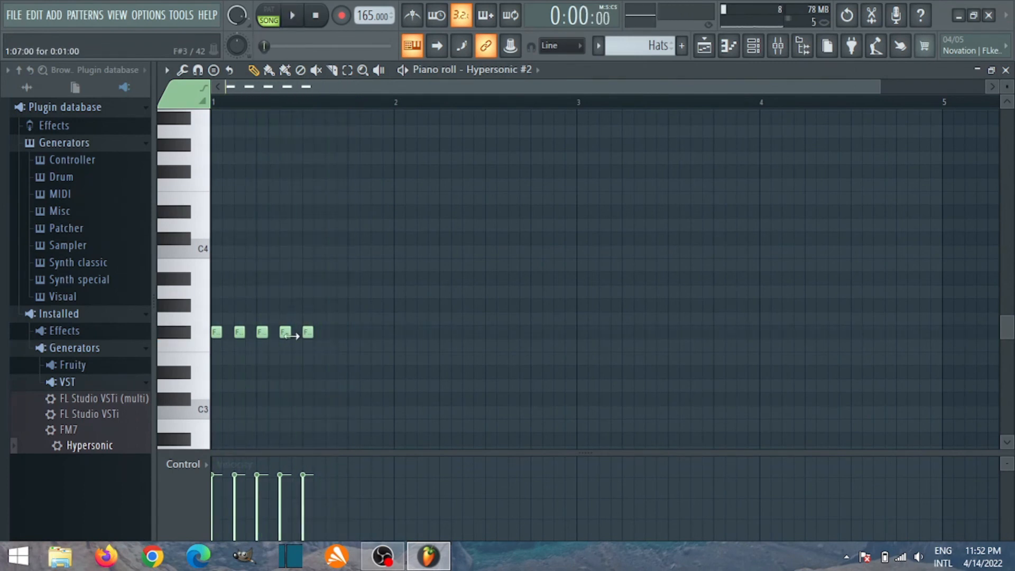
pyautogui.press('space')
# - Add an F#3 note at step 4 with slightly lowered velocity and an A#3 note at step 11 of bar 1
pyautogui.click(247, 343)
pyautogui.moveTo(246, 339); pyautogui.dragTo(249, 329)
pyautogui.press('space')
pyautogui.press('space')
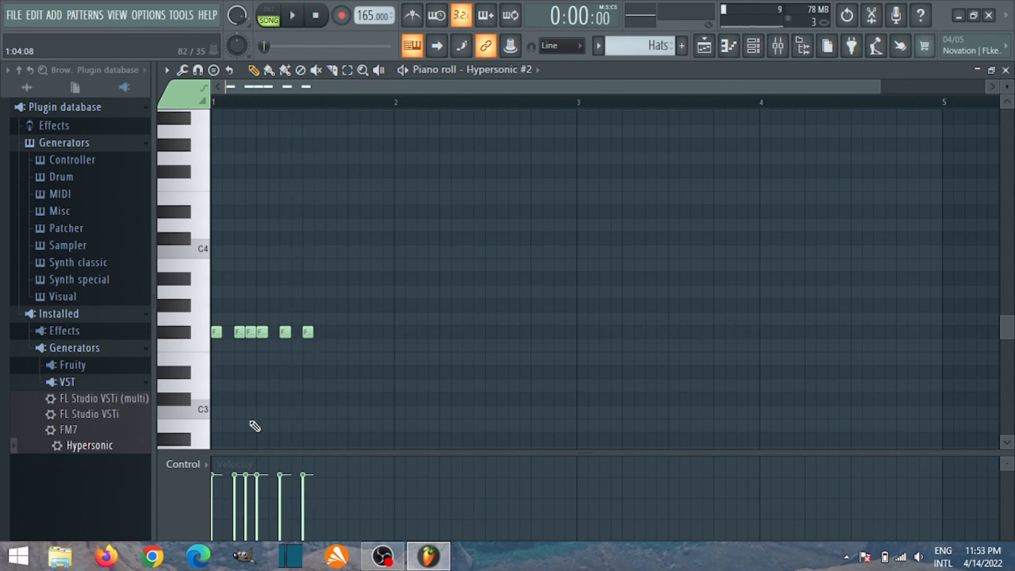
pyautogui.moveTo(247, 476); pyautogui.dragTo(251, 487)
pyautogui.press('space')
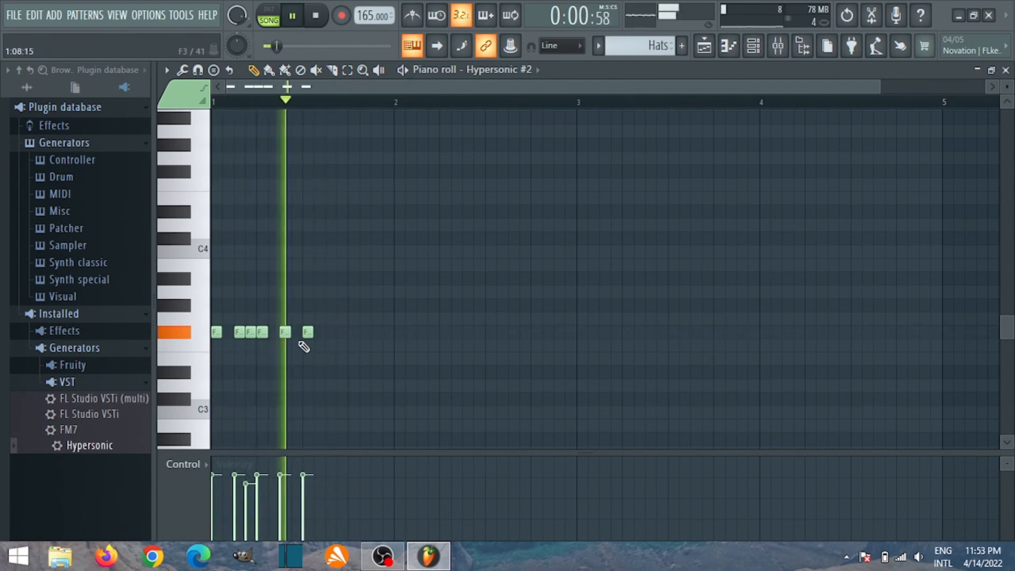
pyautogui.click(331, 279)
pyautogui.click(353, 332)
pyautogui.click(376, 333)
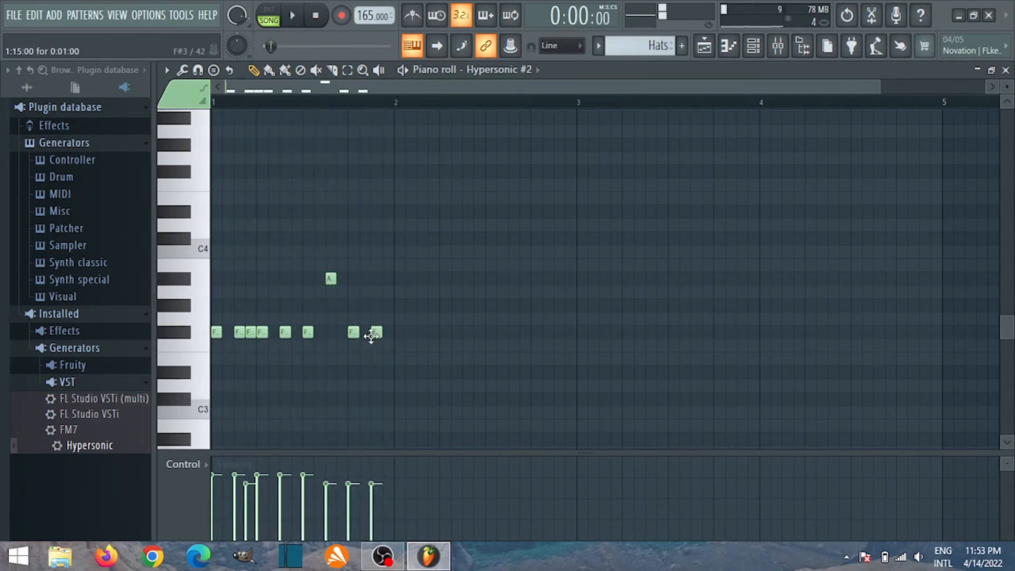
pyautogui.click(398, 333)
pyautogui.click(422, 333)
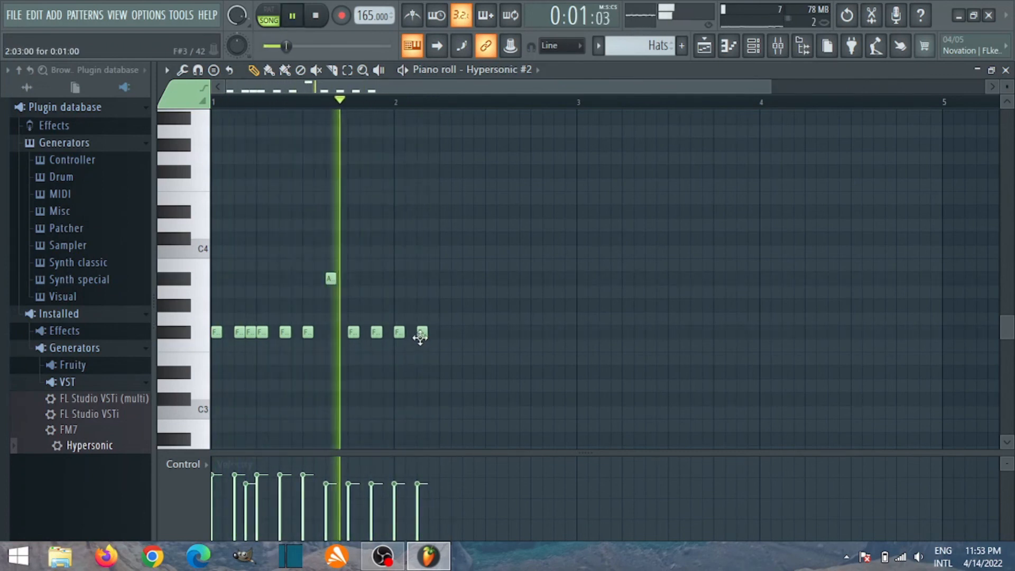
pyautogui.press('space')
pyautogui.rightClick(405, 338)
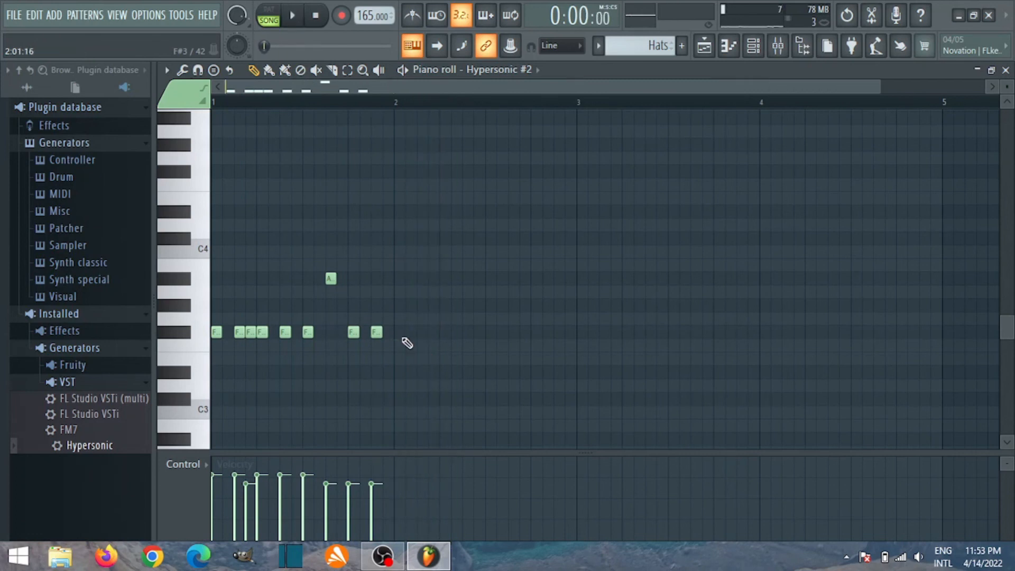
pyautogui.rightClick(377, 333)
pyautogui.rightClick(354, 334)
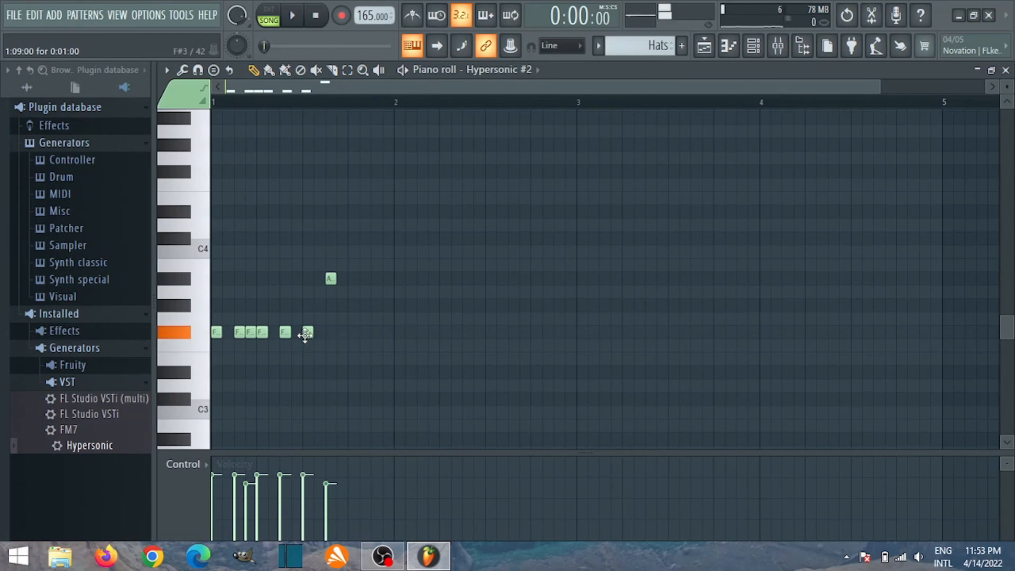
# - Add F#3 notes at steps 13 and 15 of bar 1 and duplicate the whole bar three times to fill bars 2 to 4
pyautogui.click(353, 333)
pyautogui.click(372, 332)
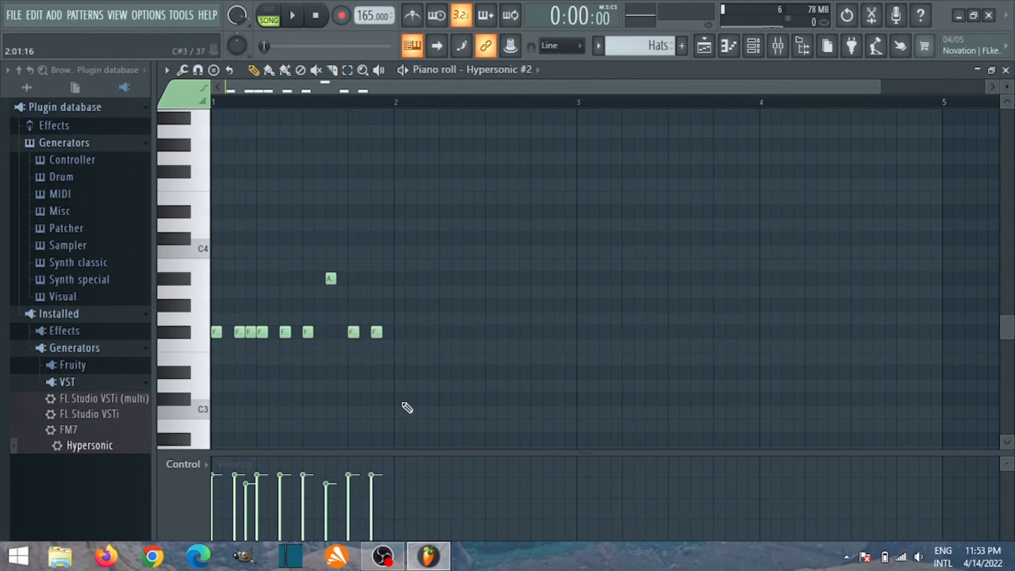
pyautogui.hotkey('ctrl', 'a')
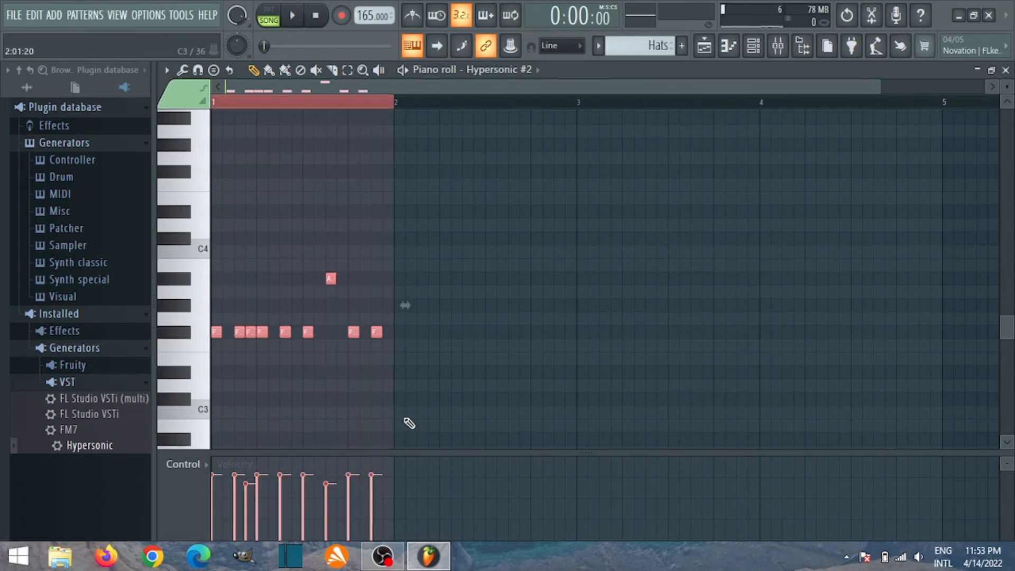
pyautogui.hotkey('ctrl', 'b')
pyautogui.hotkey('ctrl', 'b')
pyautogui.hotkey('ctrl', 'b')
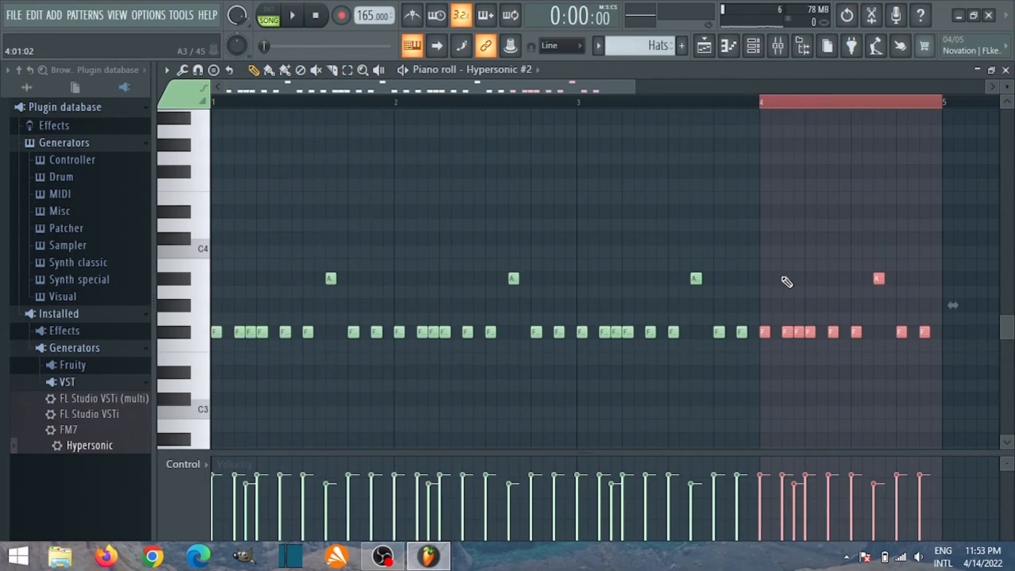
# - Close the piano roll and the channel rack and play the arrangement with the hi-hats
pyautogui.click(1006, 71)
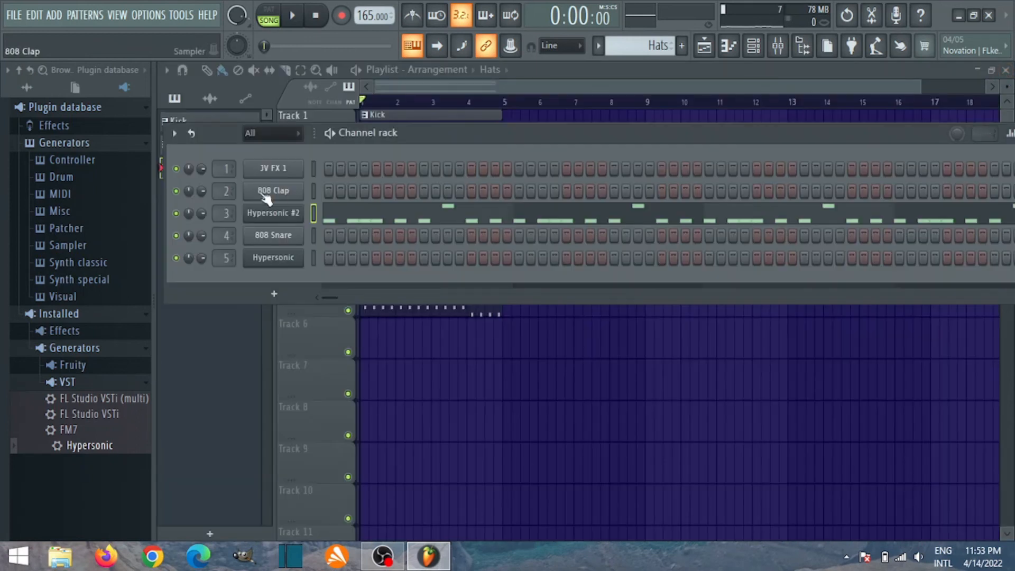
pyautogui.moveTo(496, 137); pyautogui.dragTo(481, 136)
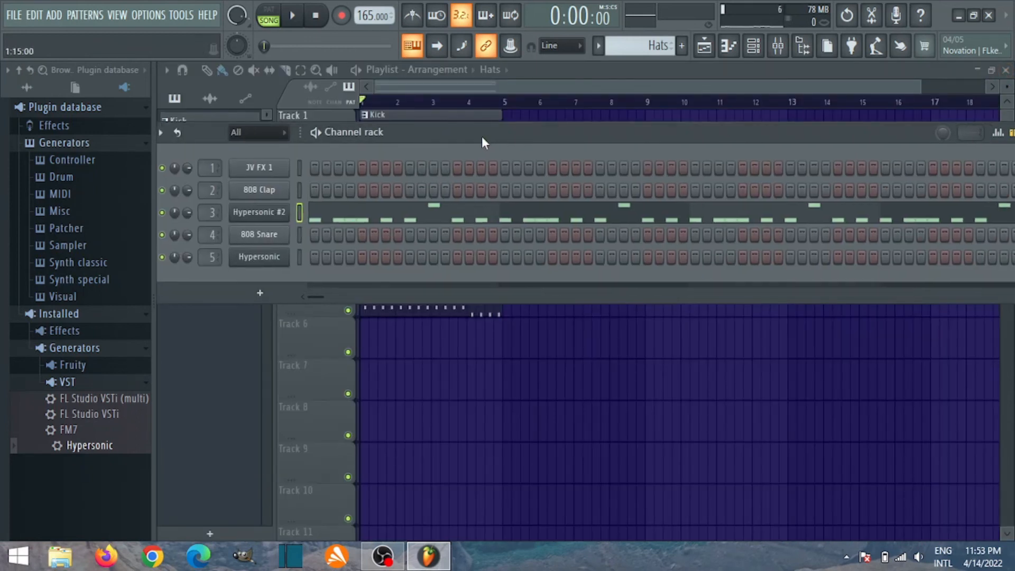
pyautogui.moveTo(605, 141); pyautogui.dragTo(542, 138)
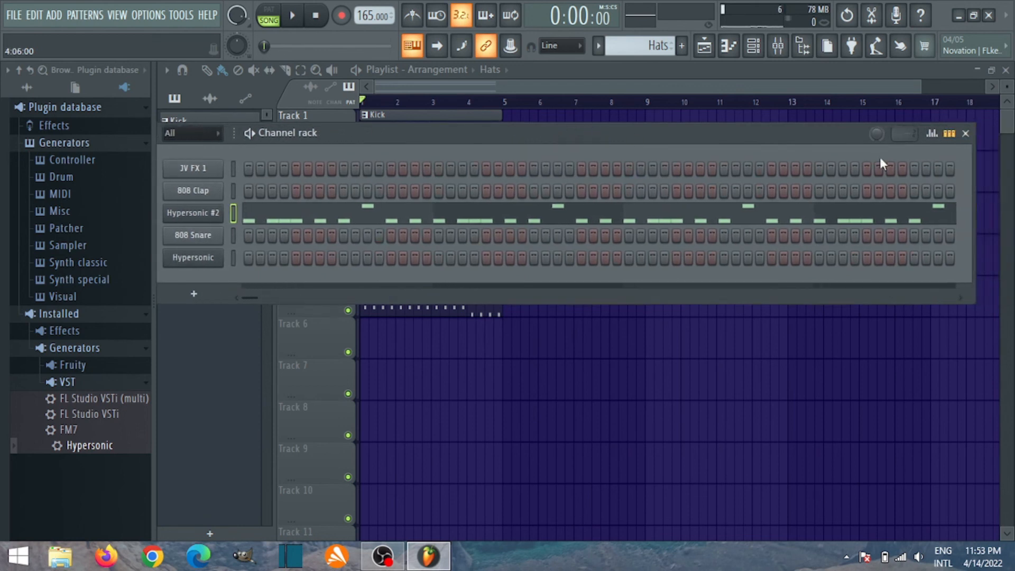
pyautogui.click(963, 141)
pyautogui.press('space')
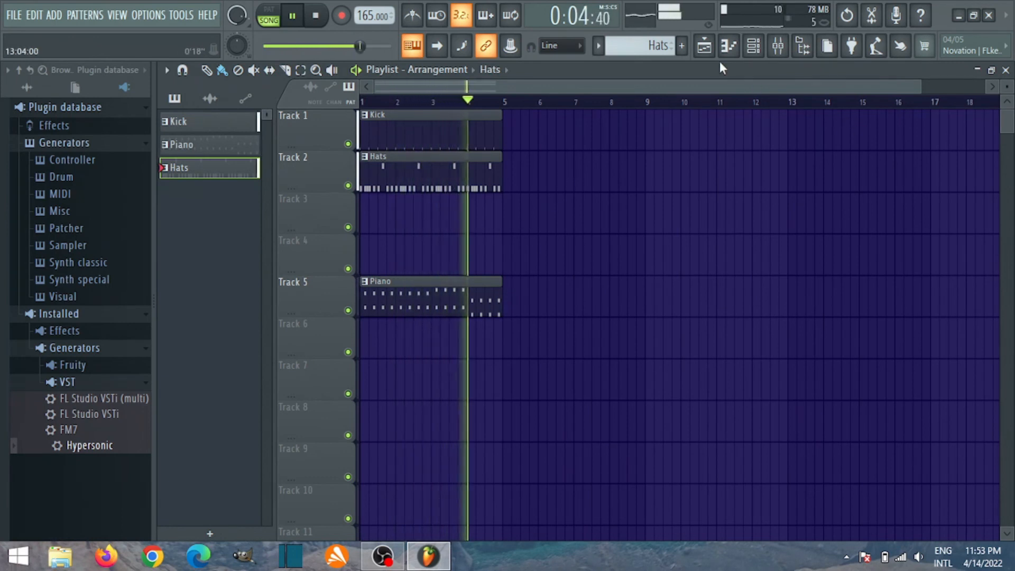
# - Create a new pattern named Tomb, place it on Track 3 across bars 1 to 4 and stop playback
pyautogui.click(682, 45)
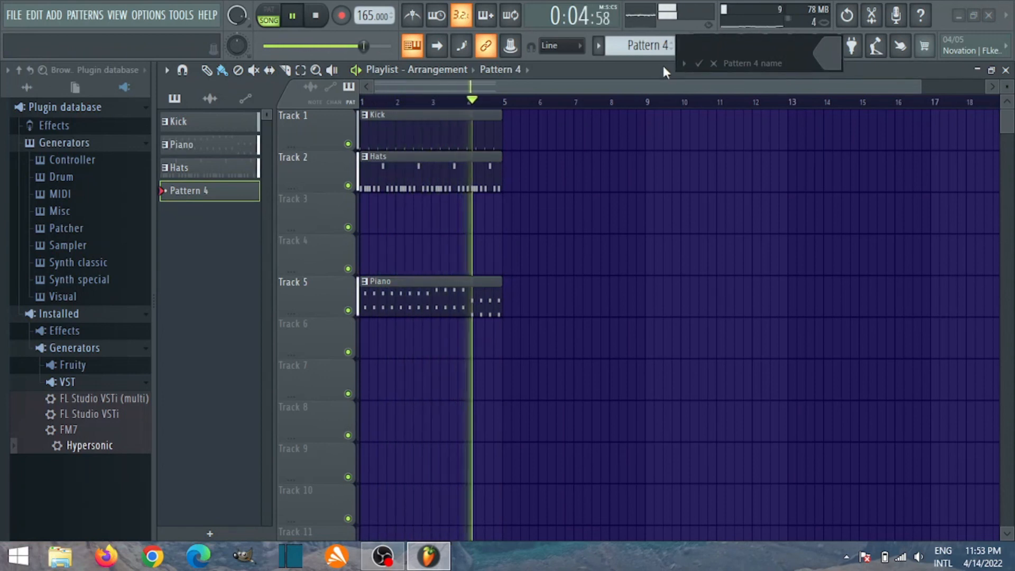
pyautogui.write('Tomb')
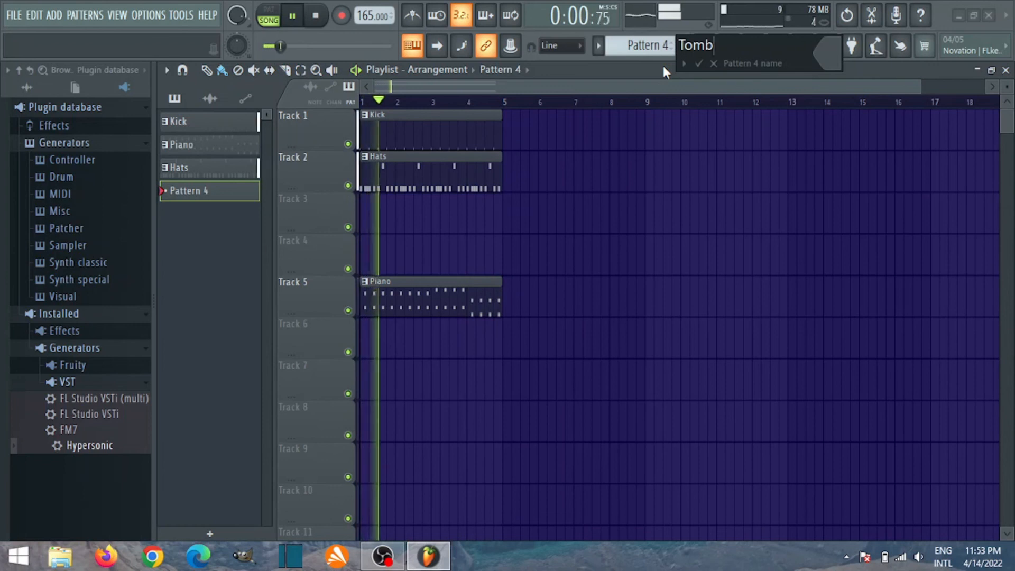
pyautogui.press('Return')
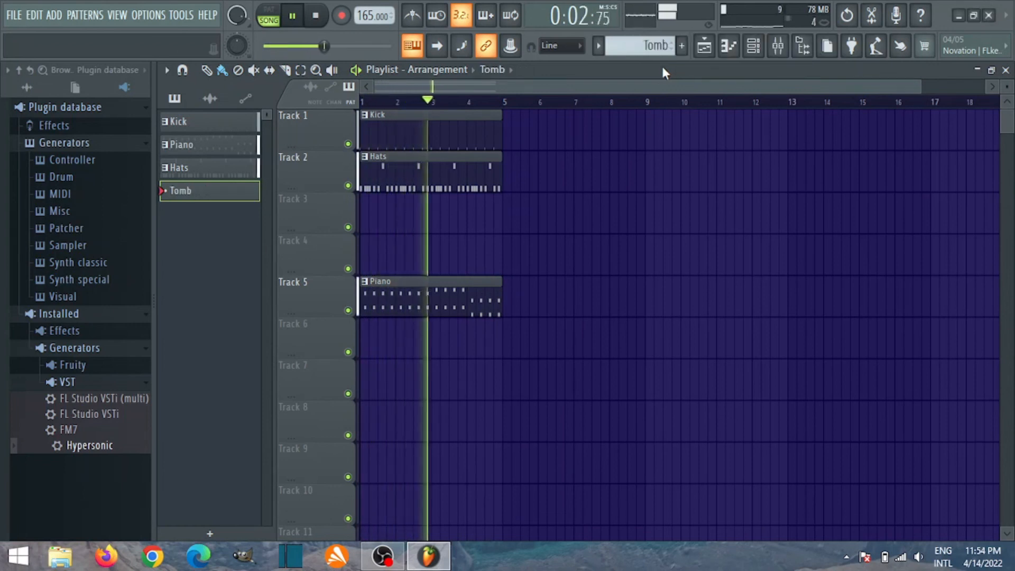
pyautogui.click(374, 225)
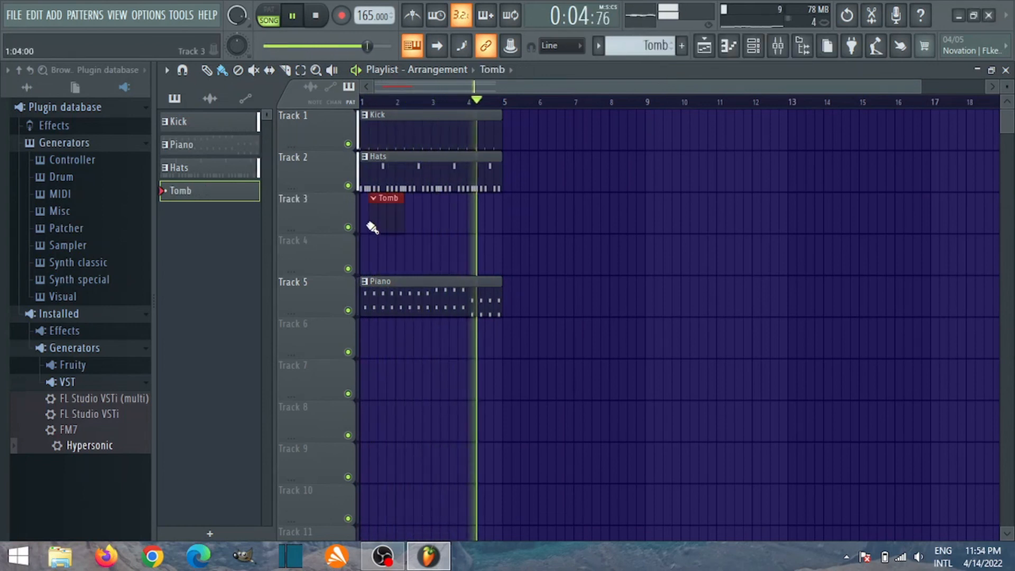
pyautogui.moveTo(411, 217); pyautogui.dragTo(503, 217)
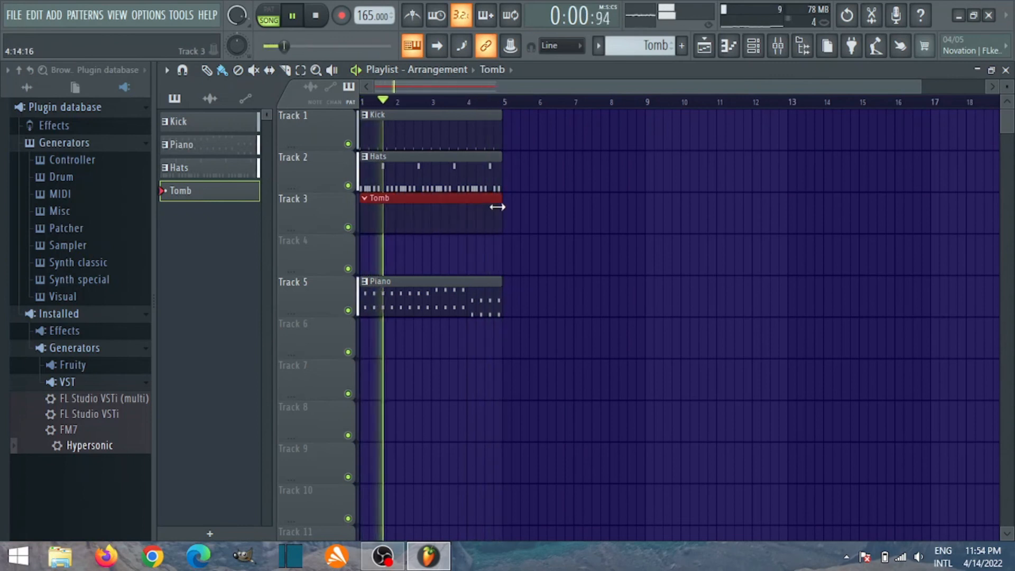
pyautogui.press('space')
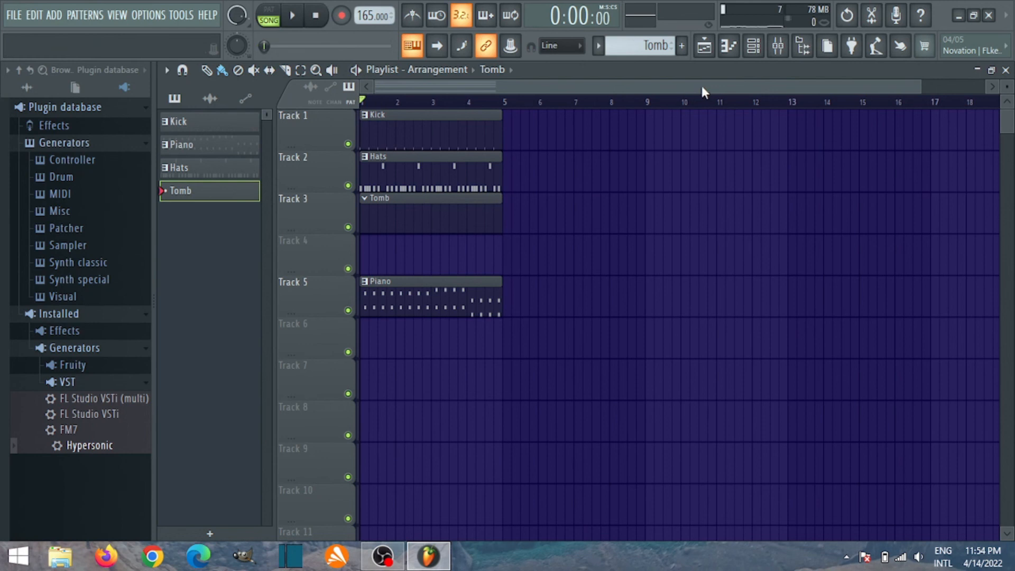
# - Show the channel rack and preview the samples E SN 1_01, E SN 2_01 and E TOM 1_02 in the Xitsonga kit's Tombs folder
pyautogui.click(761, 53)
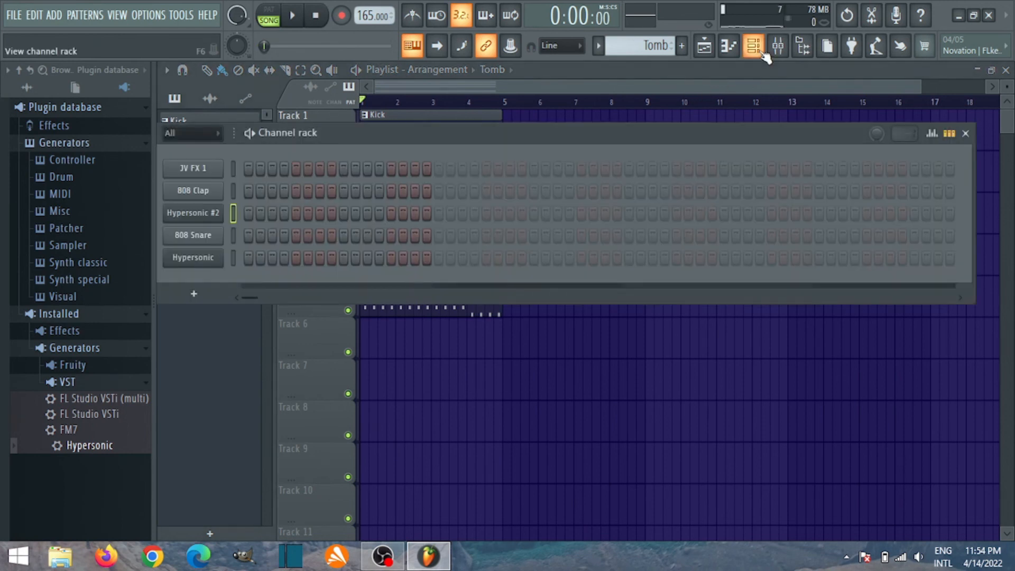
pyautogui.moveTo(677, 134); pyautogui.dragTo(717, 126)
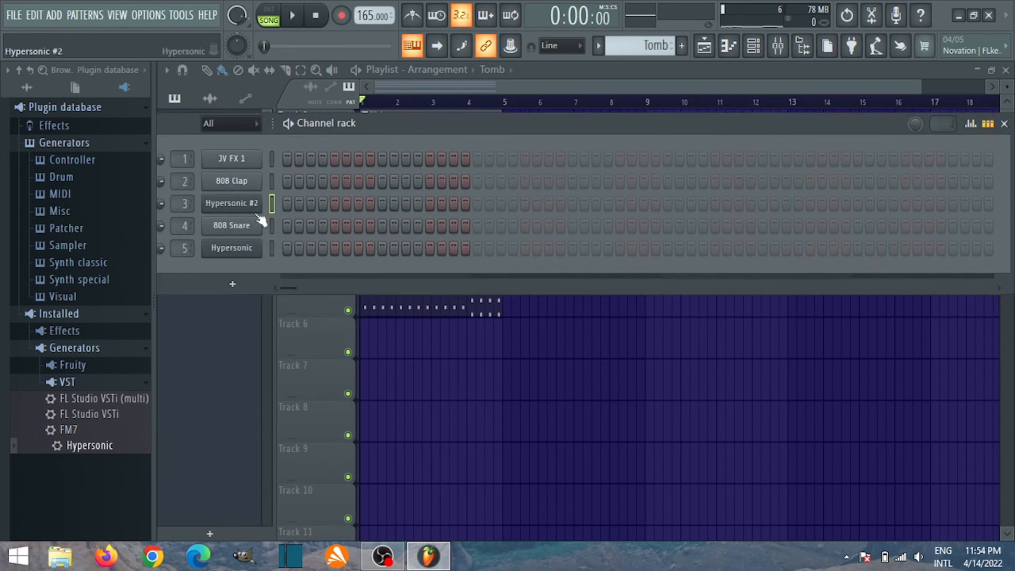
pyautogui.click(27, 87)
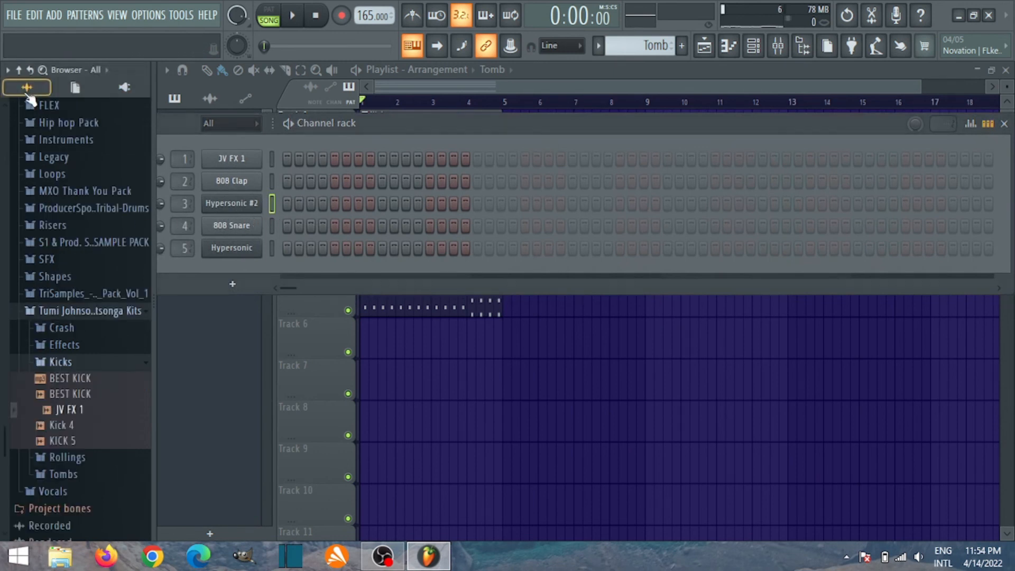
pyautogui.click(88, 364)
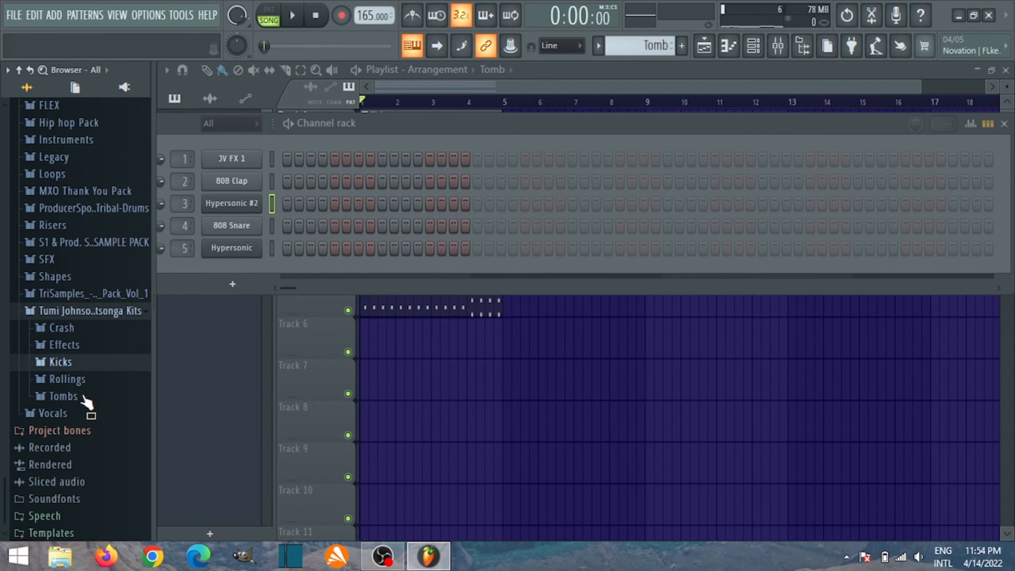
pyautogui.click(82, 397)
pyautogui.click(82, 412)
pyautogui.click(80, 428)
pyautogui.click(84, 445)
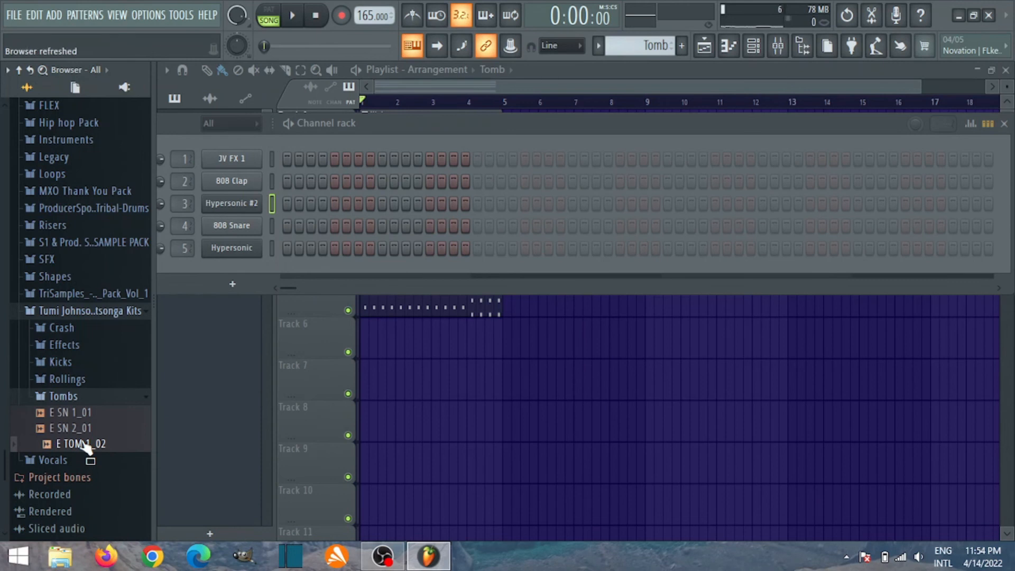
# - Replace the 808 Snare channel's sound with the E SN 1_01 sample and open that channel's piano roll
pyautogui.moveTo(82, 441); pyautogui.dragTo(224, 227)
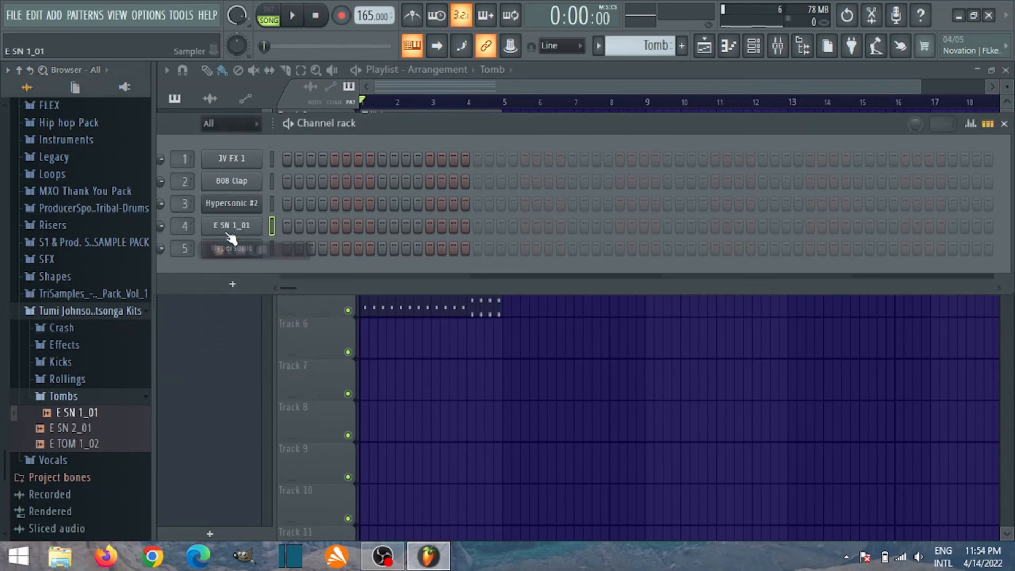
pyautogui.rightClick(226, 227)
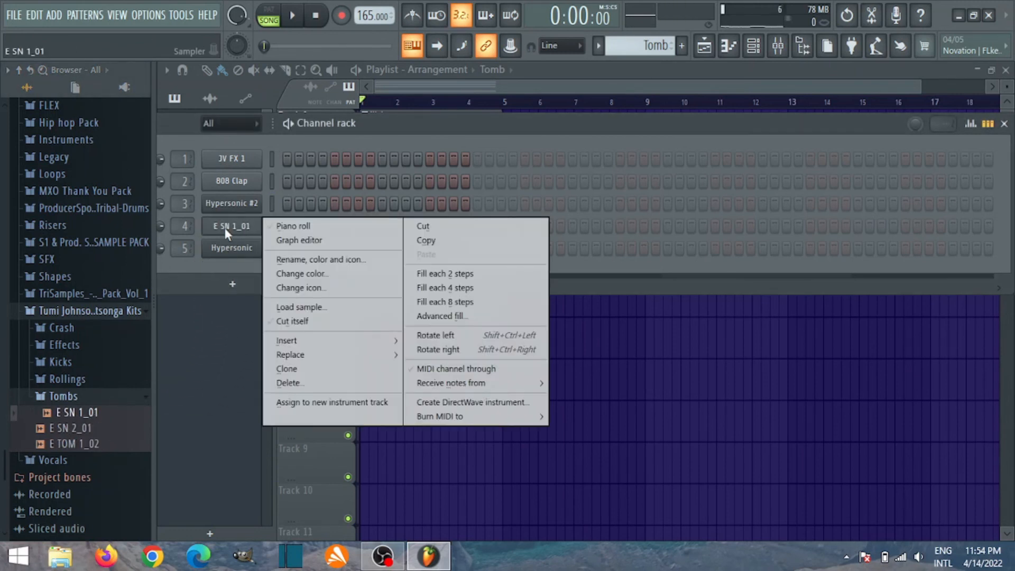
pyautogui.click(288, 226)
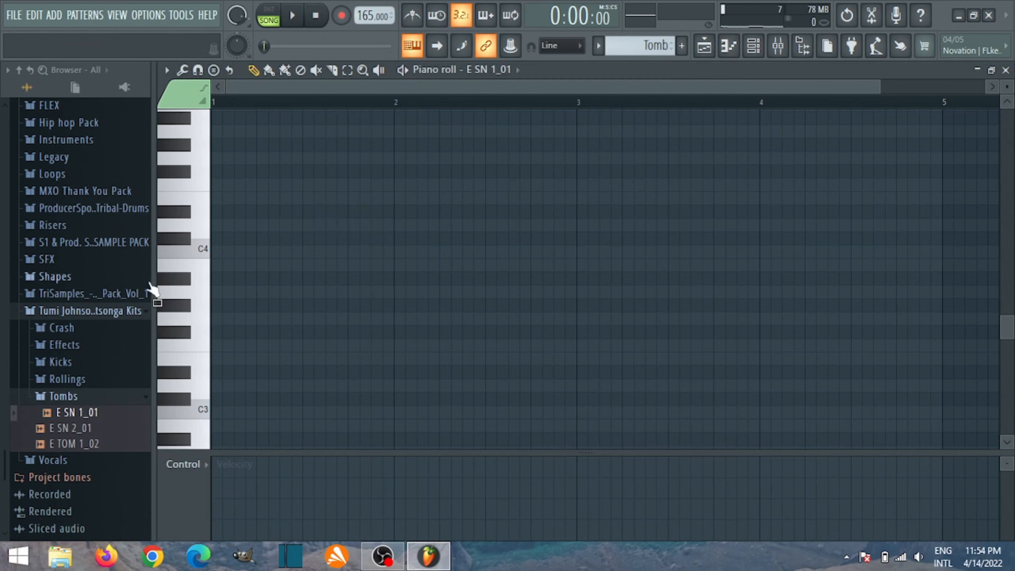
# - Add C5 notes at steps 3, 11 and 14 of bar 1 while the arrangement plays
pyautogui.scroll(3, 189, 261)
pyautogui.press('space')
pyautogui.click(241, 212)
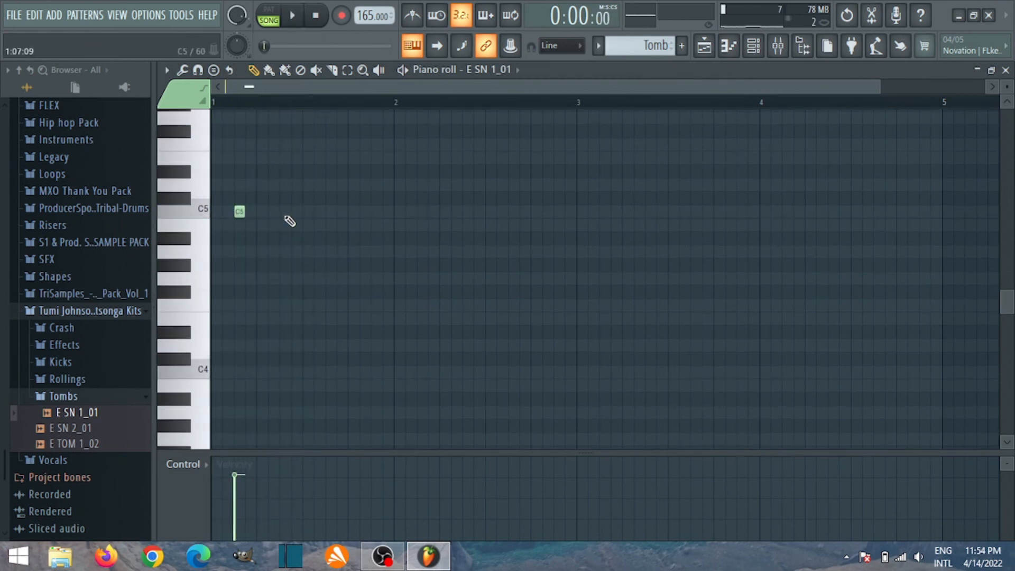
pyautogui.click(331, 213)
pyautogui.click(376, 212)
pyautogui.moveTo(374, 211); pyautogui.dragTo(364, 211)
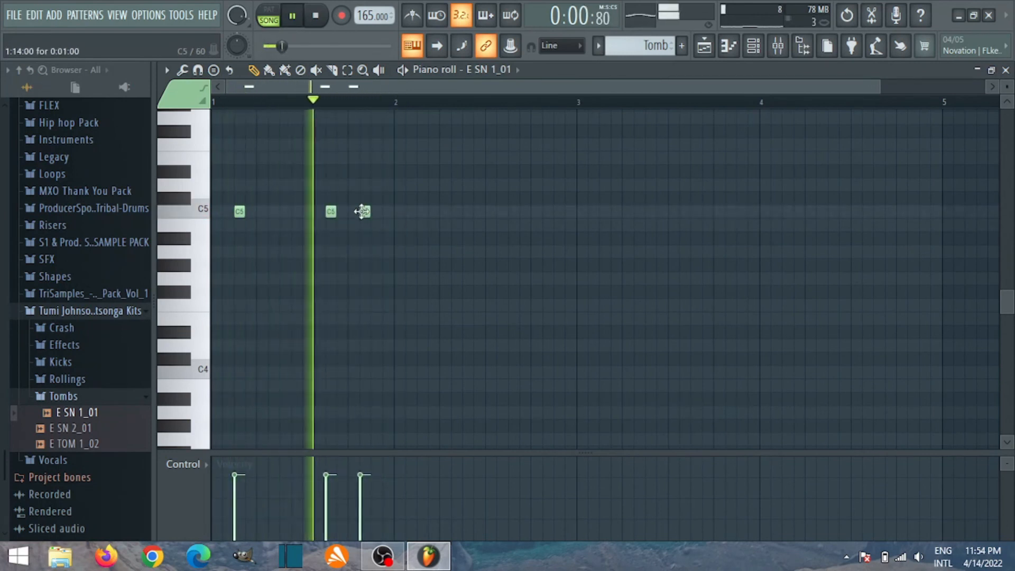
# - Add C5 notes at steps 3, 9, 11 and 14 of bar 2
pyautogui.click(422, 211)
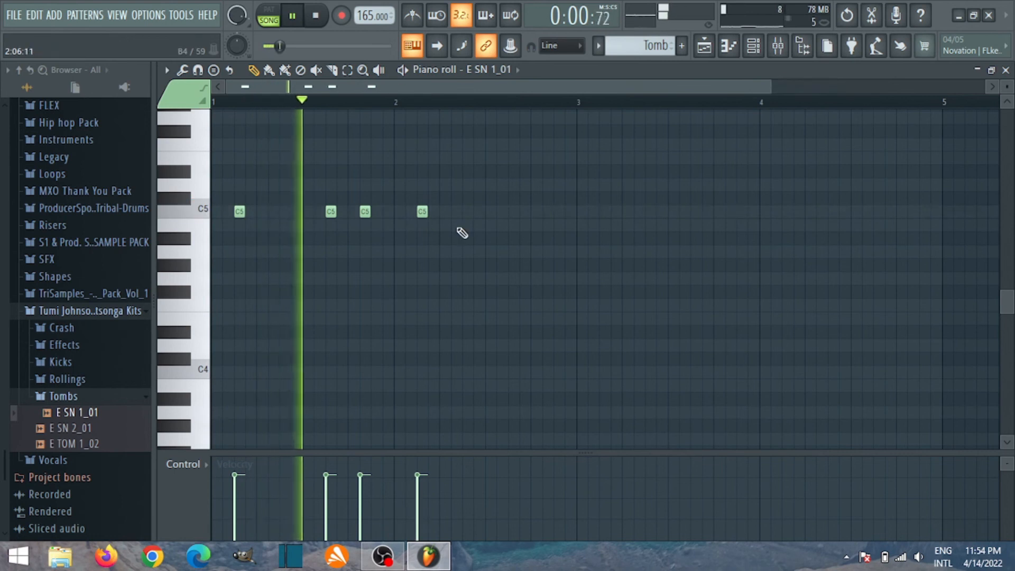
pyautogui.click(491, 212)
pyautogui.click(514, 212)
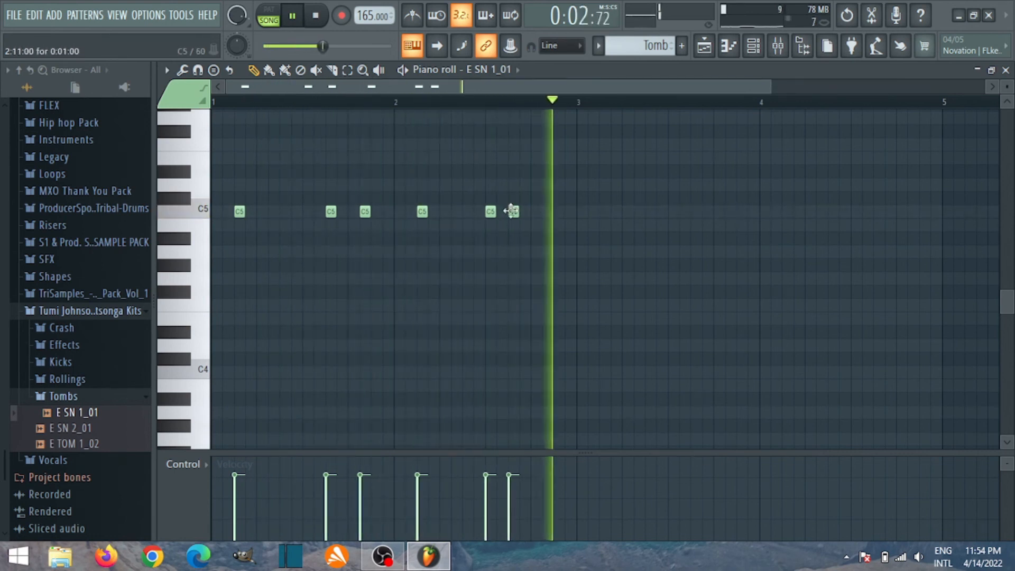
pyautogui.click(558, 212)
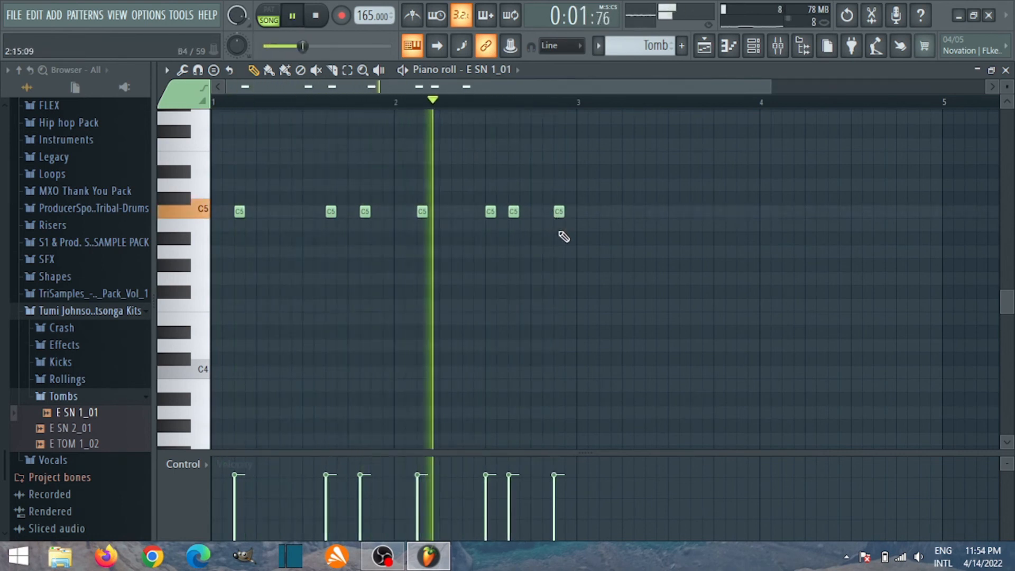
pyautogui.moveTo(558, 213); pyautogui.dragTo(550, 213)
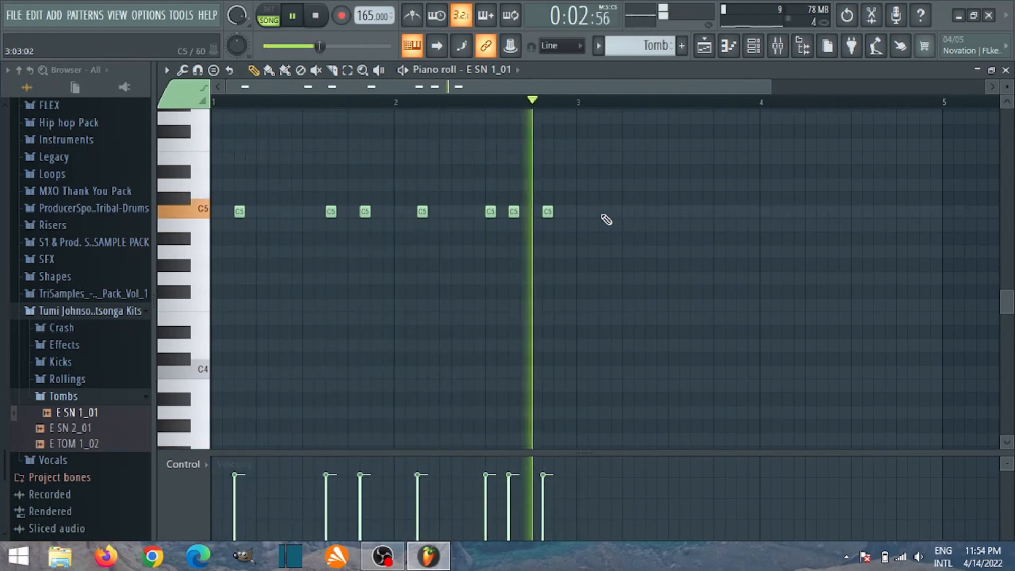
# - Add C5 notes at steps 3, 11 and 14 of bar 3, playing back between placements
pyautogui.click(604, 211)
pyautogui.click(707, 211)
pyautogui.press('space')
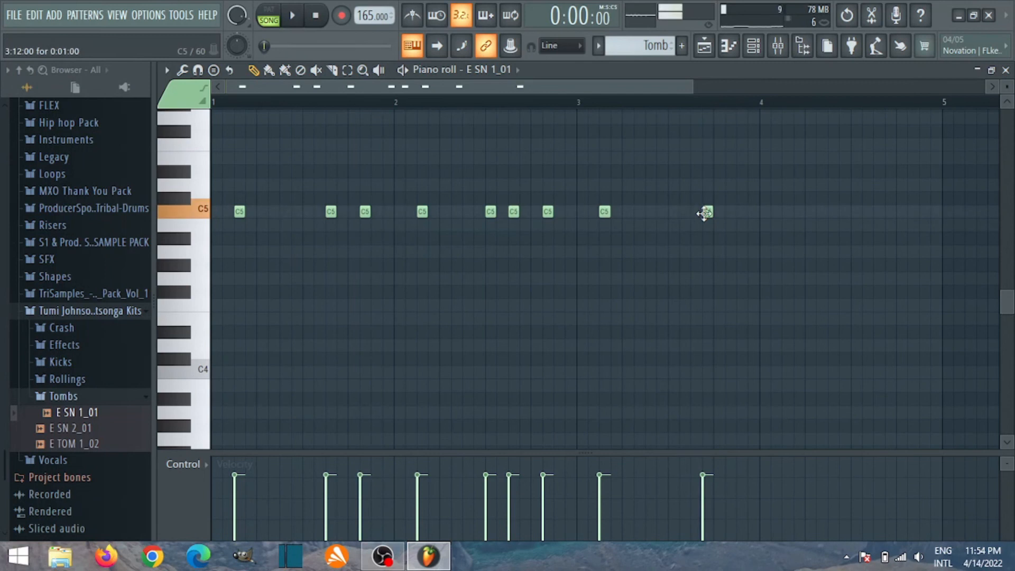
pyautogui.moveTo(706, 213); pyautogui.dragTo(697, 216)
pyautogui.press('space')
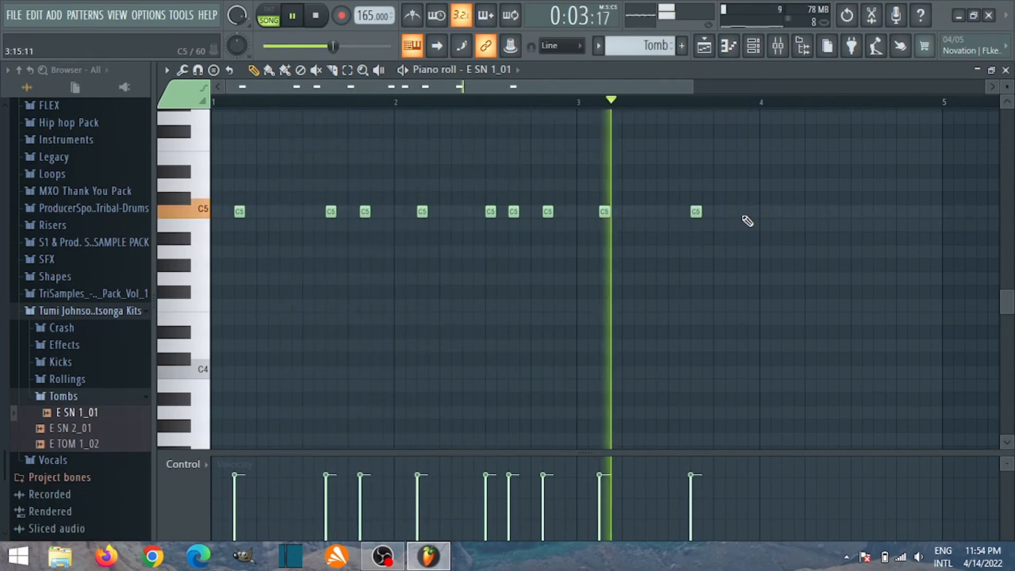
pyautogui.press('space')
pyautogui.click(735, 213)
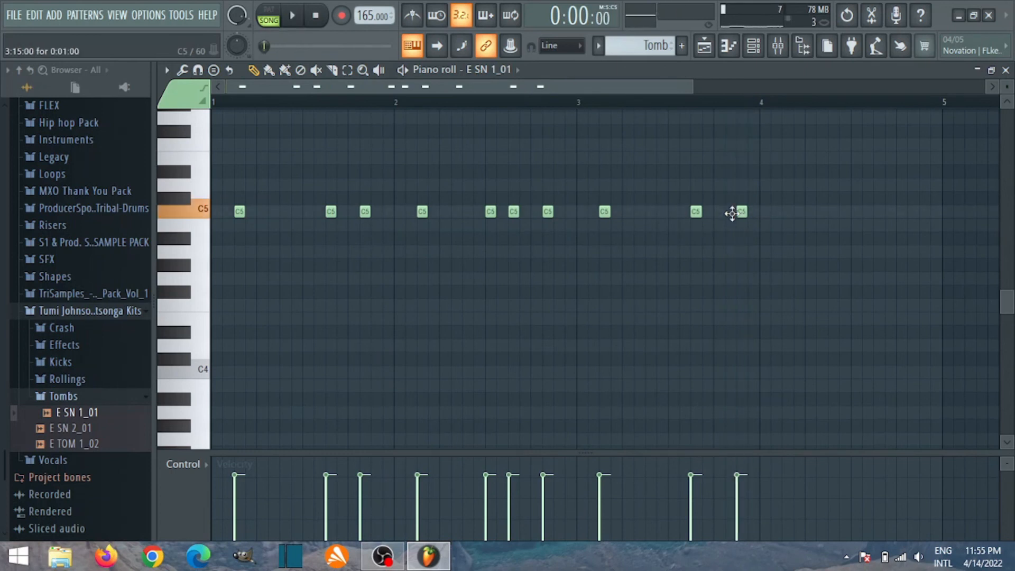
pyautogui.moveTo(729, 216); pyautogui.dragTo(717, 214)
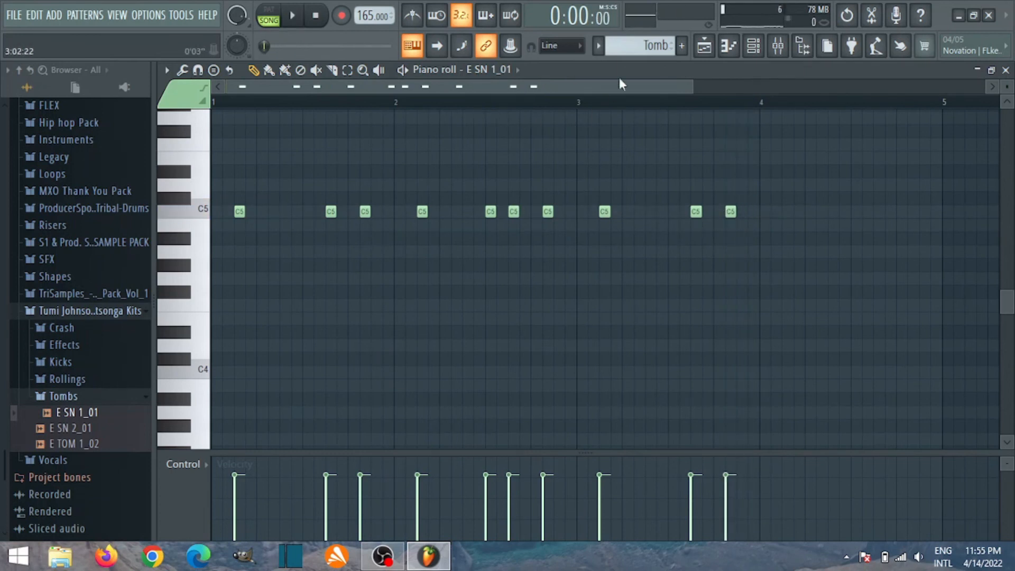
# - Play the arrangement from the start and add a C5 note at step 3 of bar 4
pyautogui.moveTo(567, 84); pyautogui.dragTo(492, 107)
pyautogui.press('space')
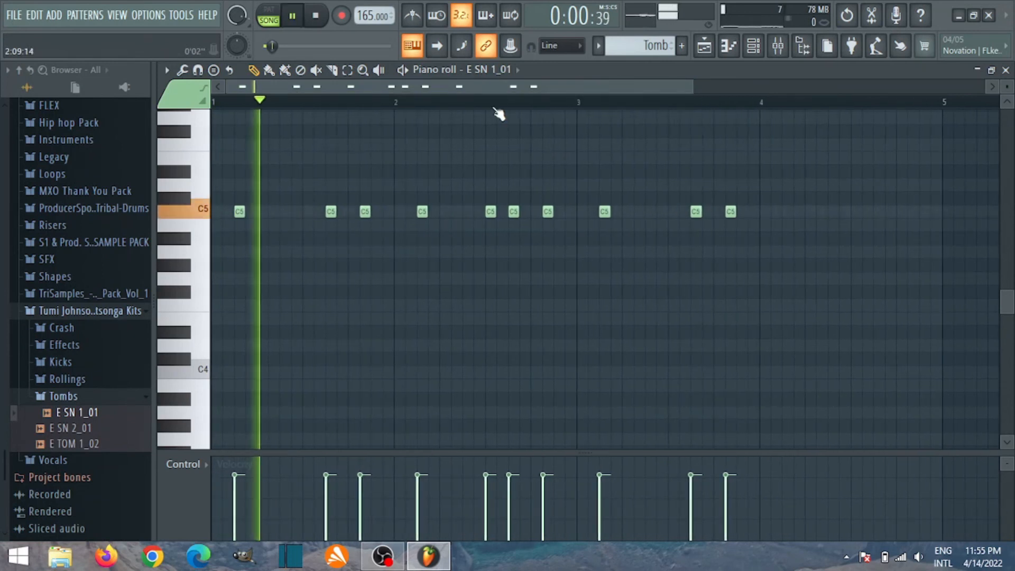
pyautogui.press('space')
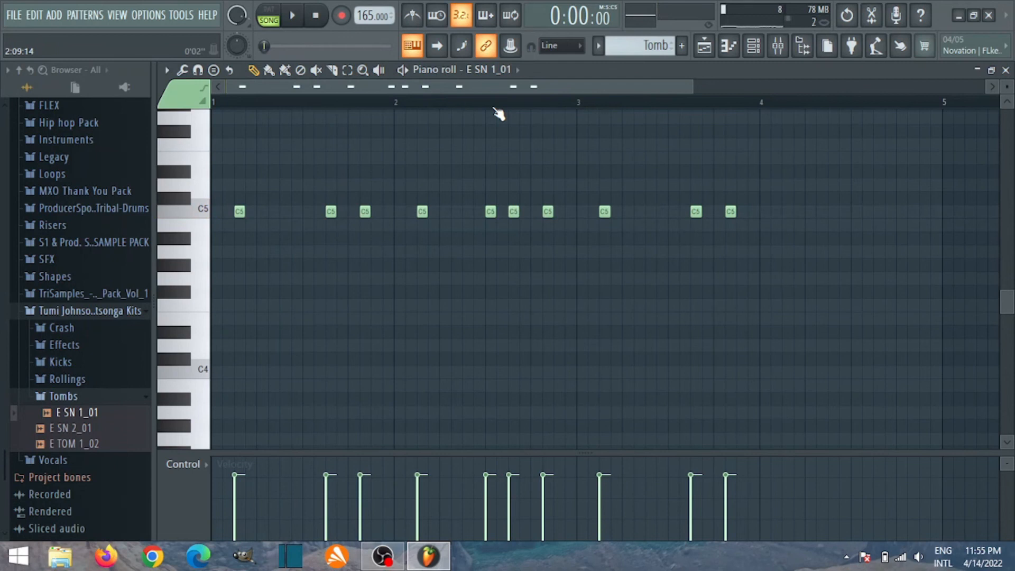
pyautogui.moveTo(693, 84); pyautogui.dragTo(677, 84)
pyautogui.scroll(2, 627, 155)
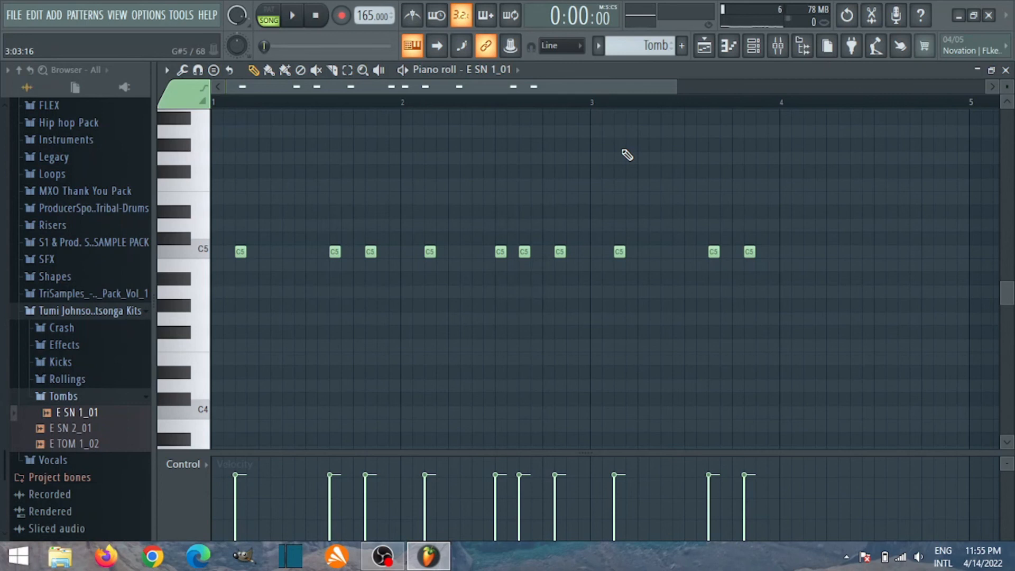
pyautogui.press('space')
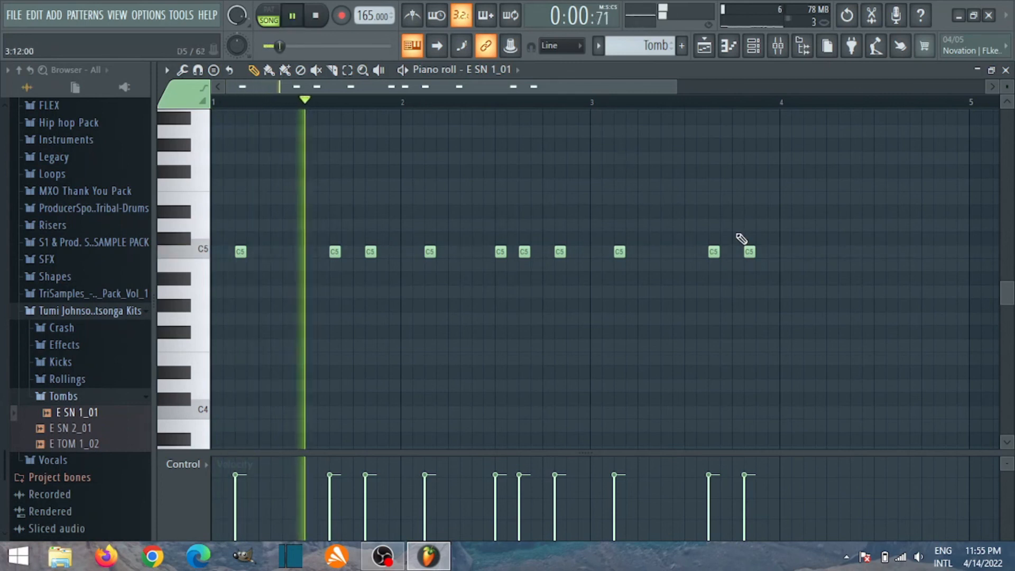
pyautogui.click(806, 253)
pyautogui.press('space')
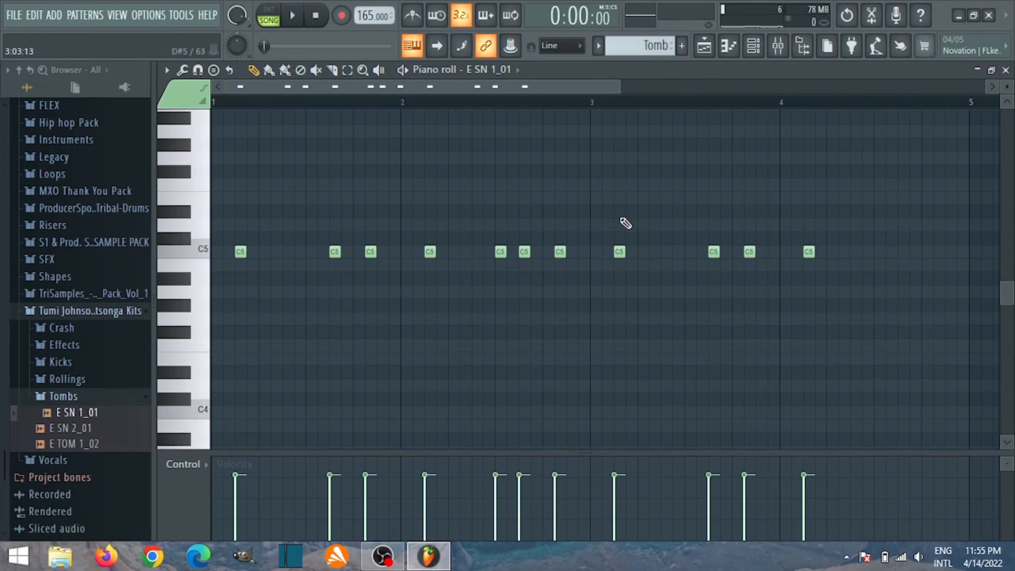
# - Delete the C5 notes in bars 3 and 4 and duplicate the two-bar phrase from bars 1 and 2 into them
pyautogui.moveTo(598, 221); pyautogui.dragTo(848, 298)
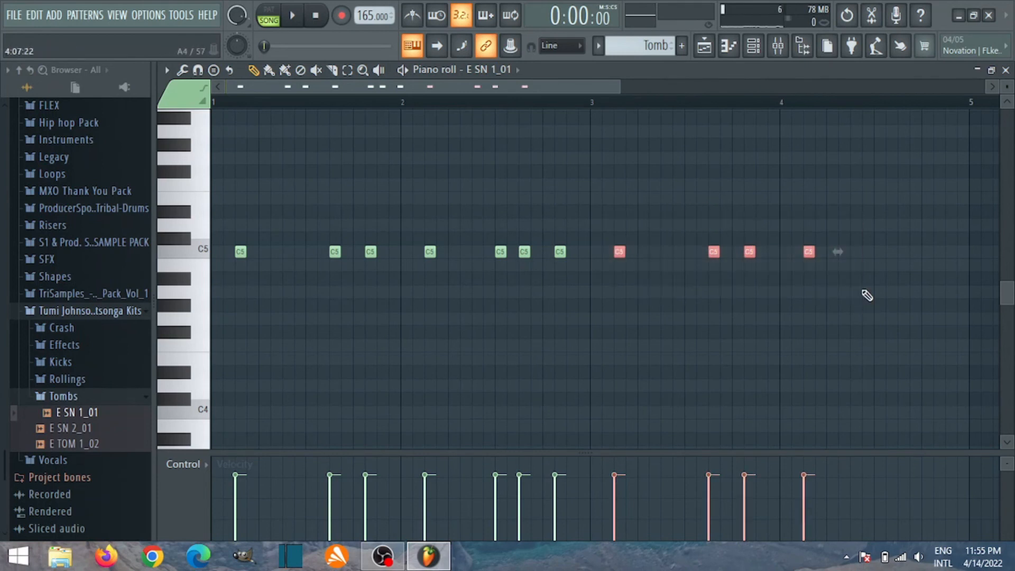
pyautogui.press('Delete')
pyautogui.hotkey('ctrl', 'a')
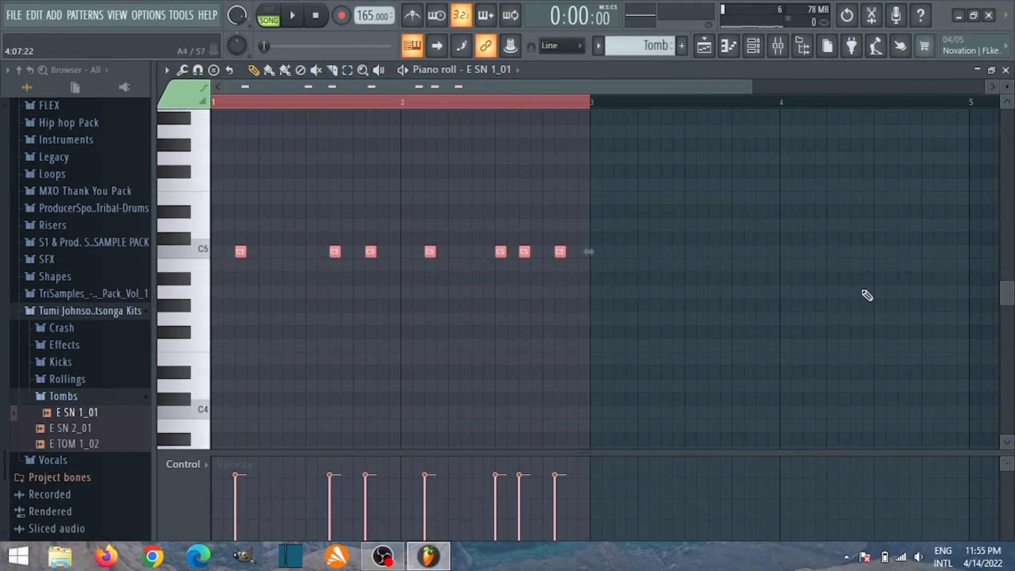
pyautogui.hotkey('ctrl', 'b')
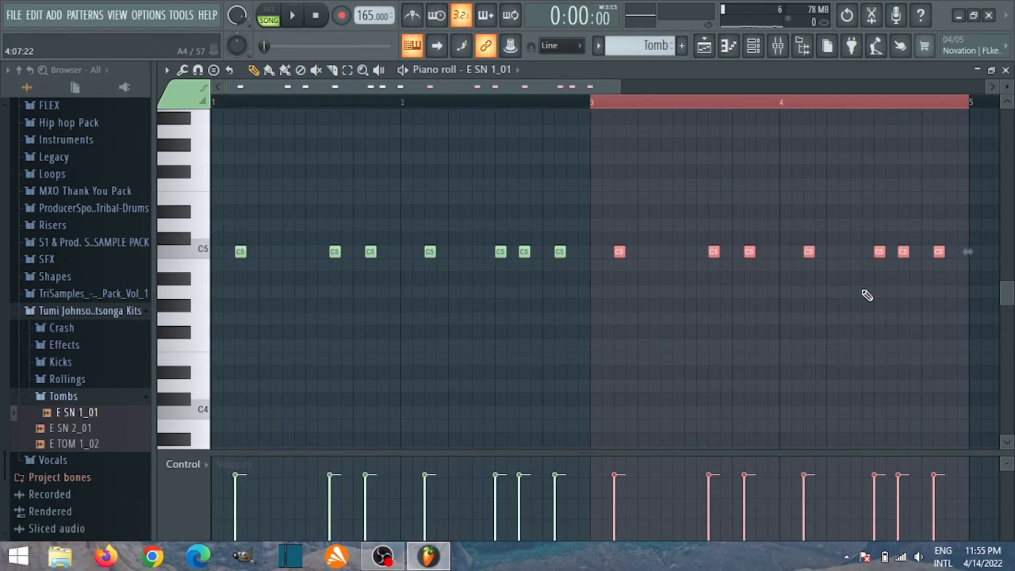
# - Clear the time selection and play the arrangement to check the four-bar E SN 1_01 part
pyautogui.press('space')
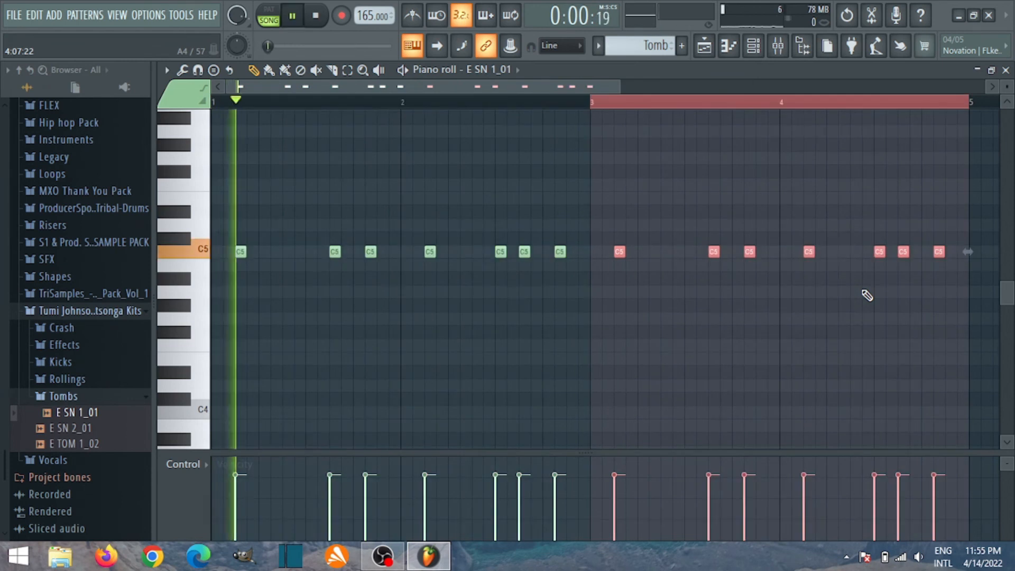
pyautogui.press('space')
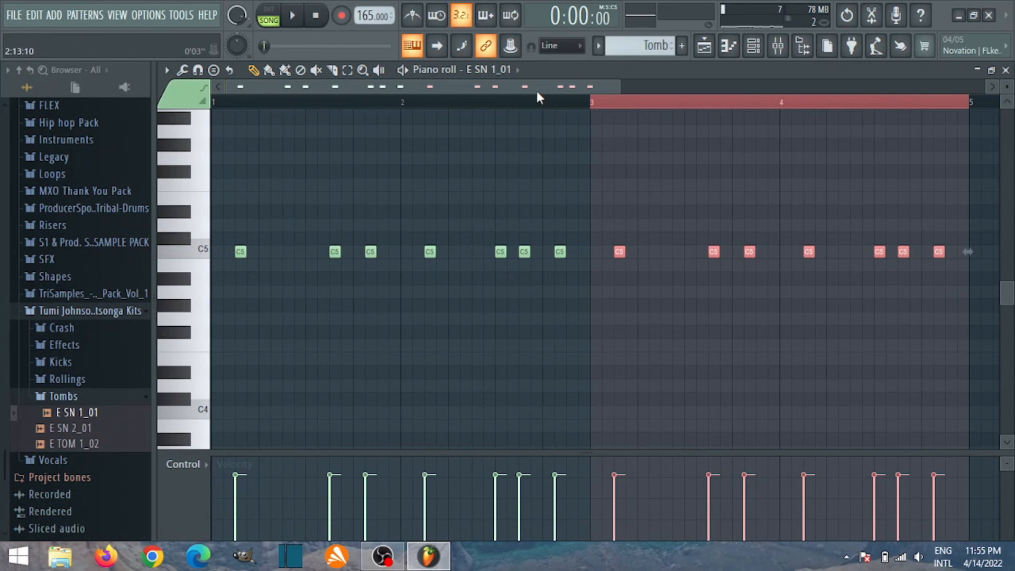
pyautogui.click(543, 106)
pyautogui.click(318, 18)
pyautogui.press('space')
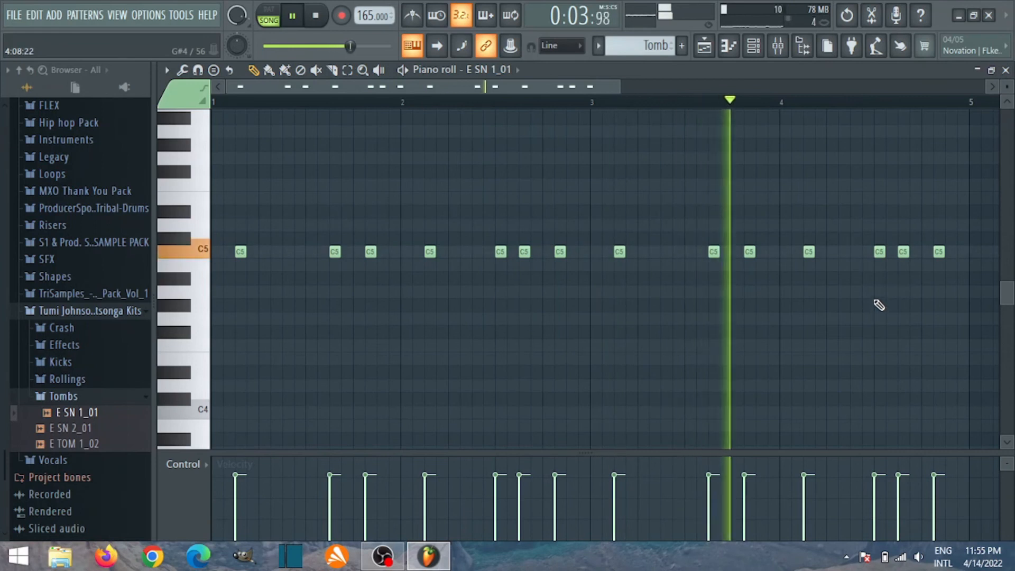
pyautogui.press('space')
# - Close the piano roll and the channel rack and play the arrangement with the Tomb pattern
pyautogui.click(1007, 70)
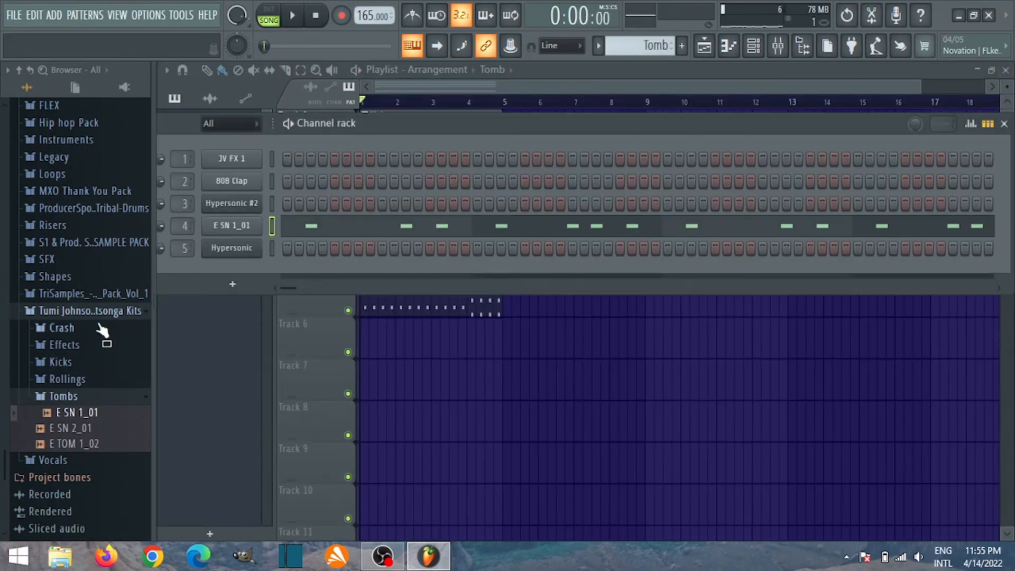
pyautogui.press('F6')
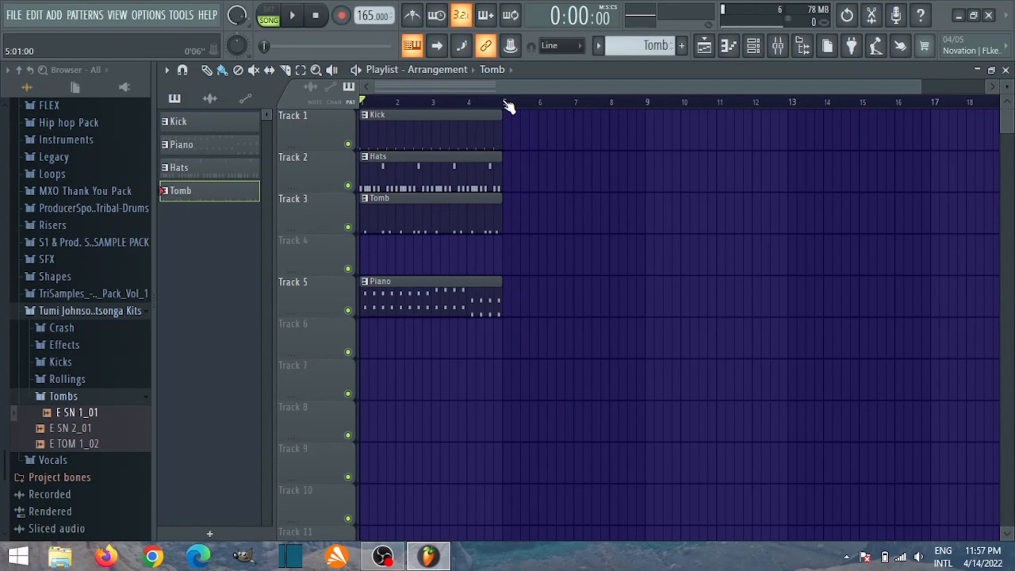
pyautogui.press('space')
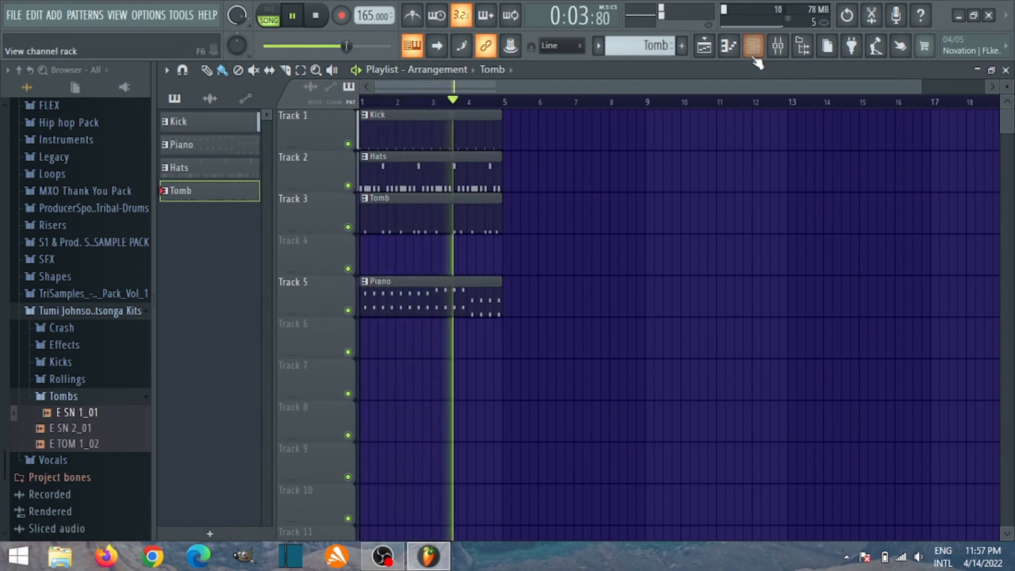
pyautogui.press('space')
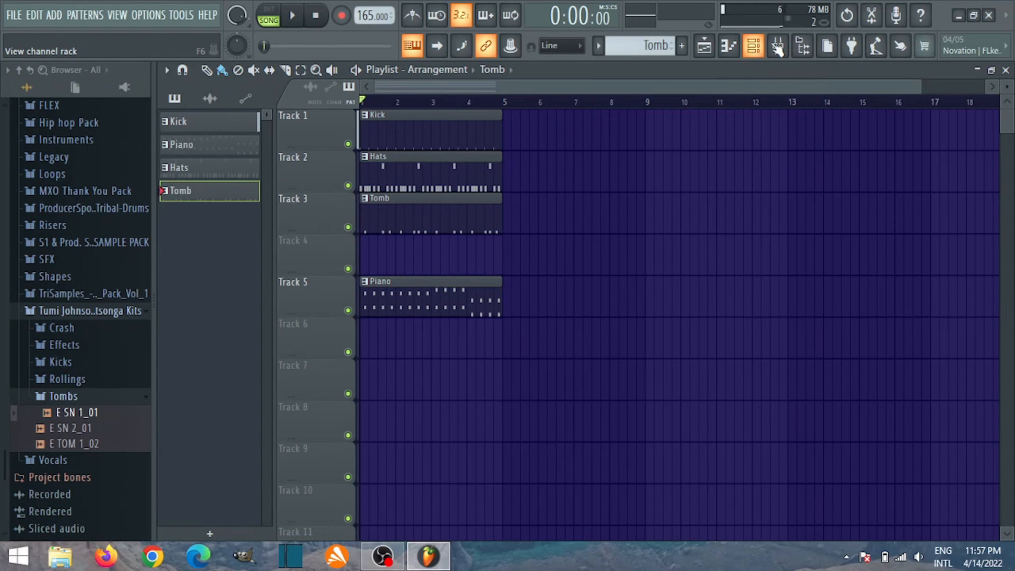
# - Create a new pattern with its default name and show the channel rack
pyautogui.click(681, 46)
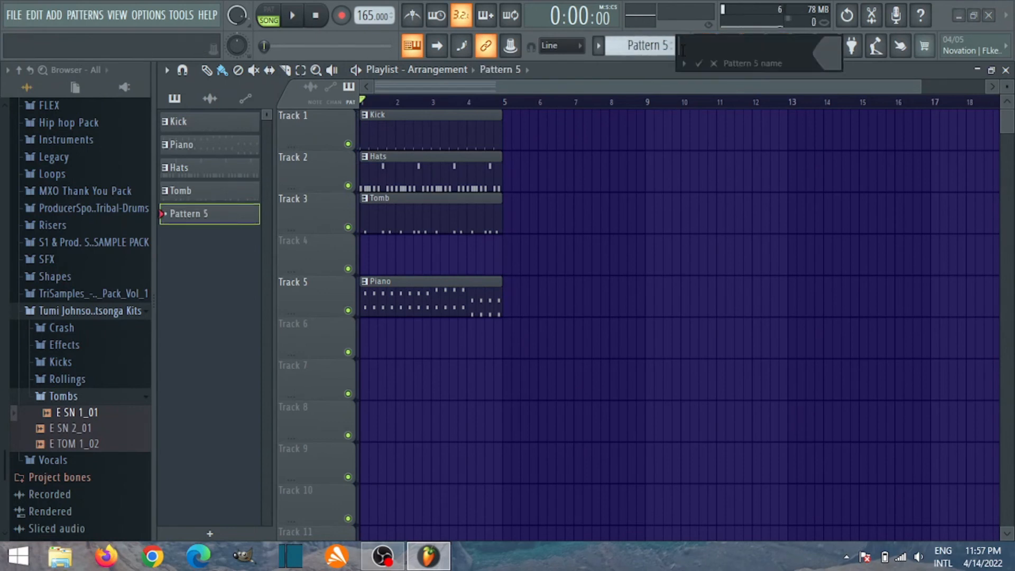
pyautogui.click(698, 64)
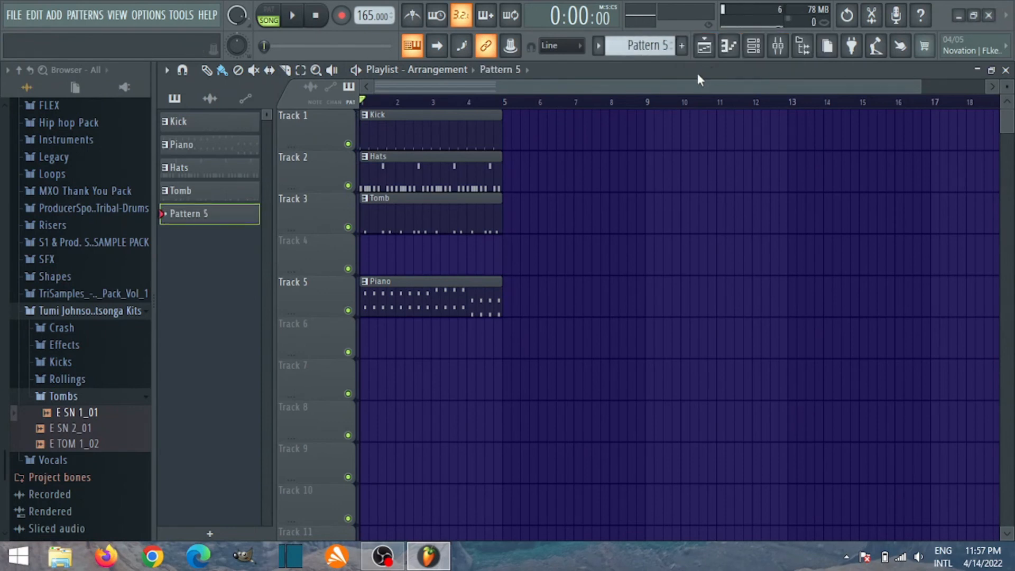
pyautogui.click(752, 50)
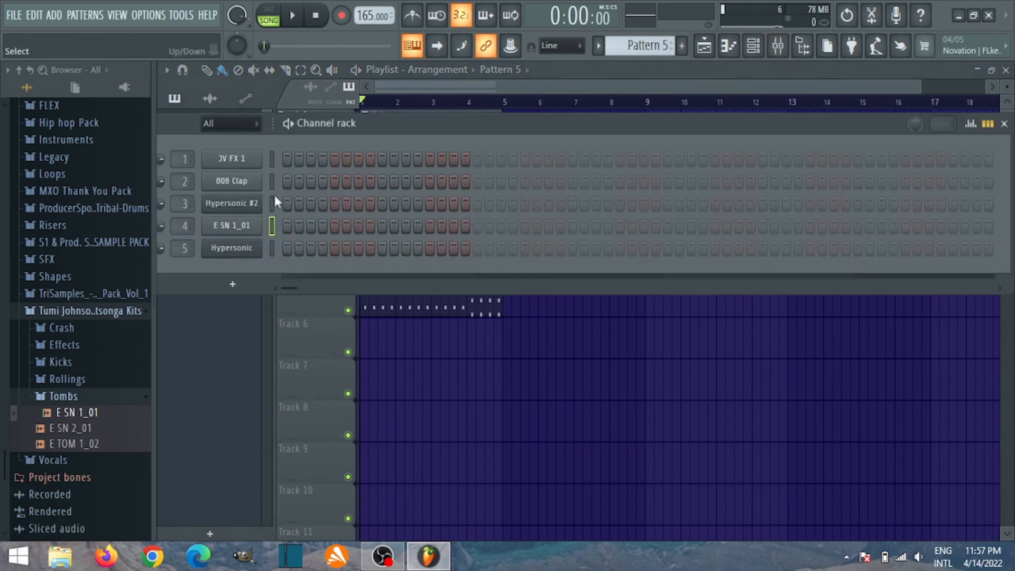
# - Load the FM7 VST generator from the plugin database in a new channel and route it to mixer track 6
pyautogui.click(68, 396)
pyautogui.click(125, 87)
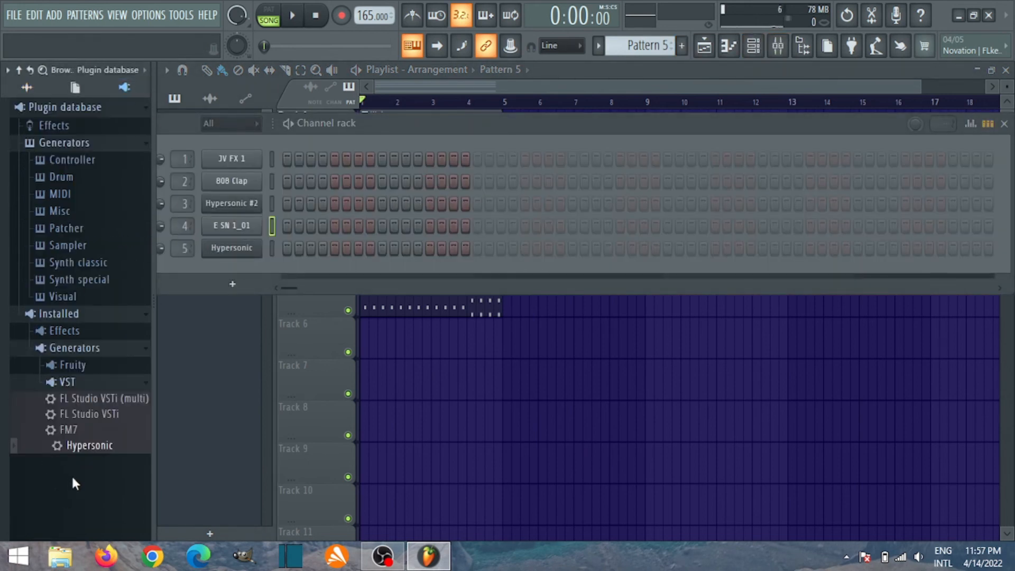
pyautogui.rightClick(79, 431)
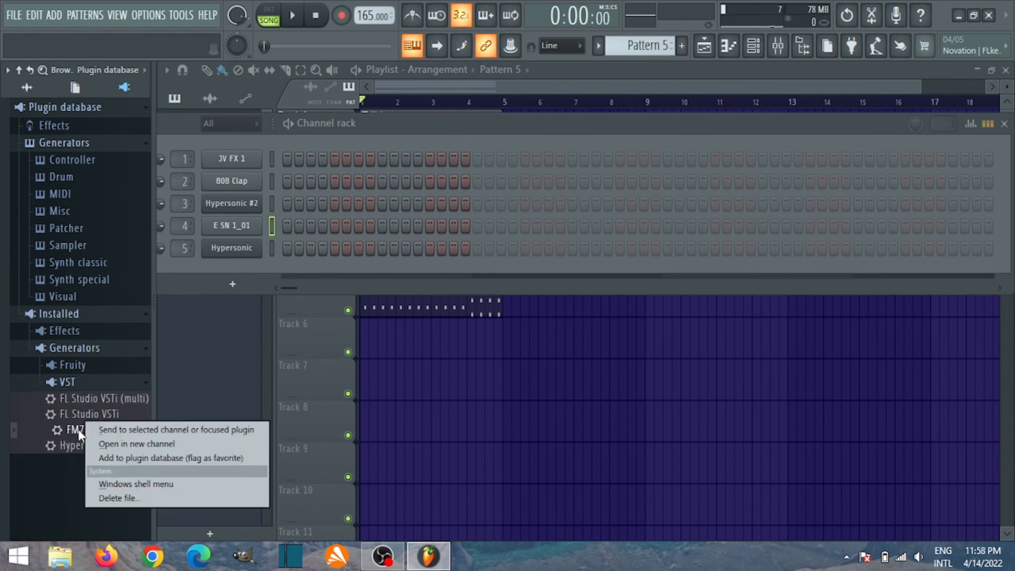
pyautogui.click(103, 444)
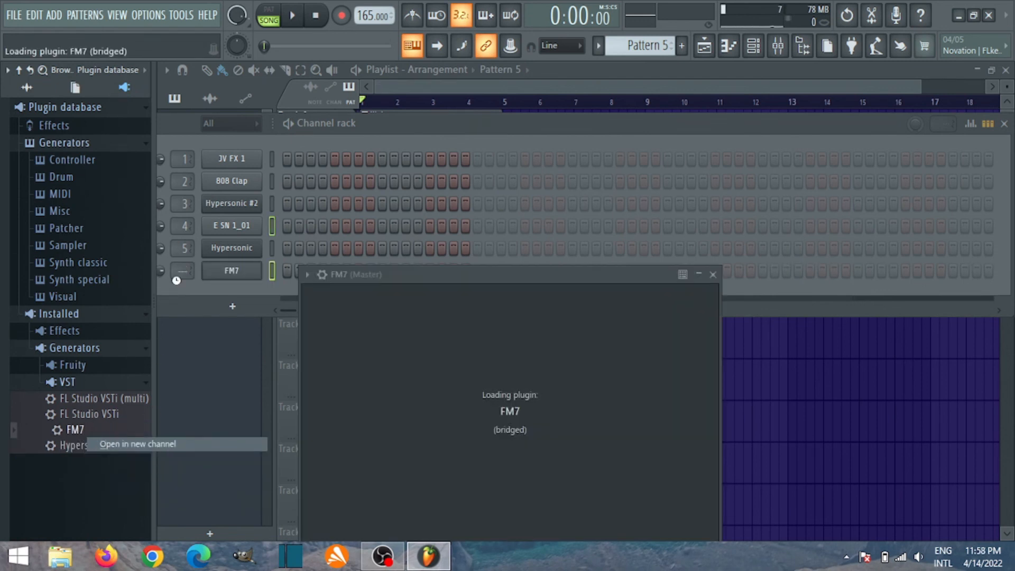
pyautogui.moveTo(177, 278); pyautogui.dragTo(176, 259)
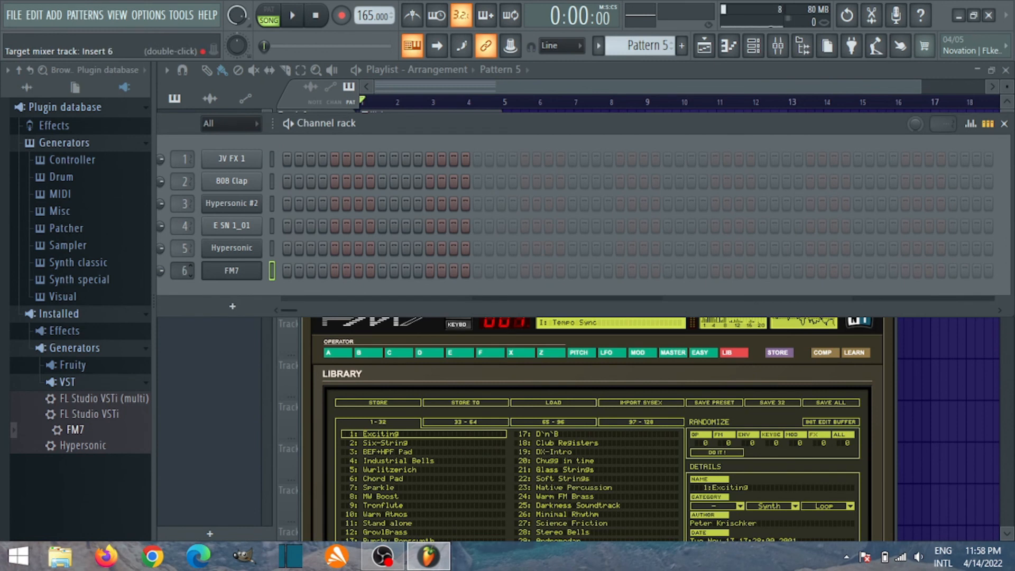
# - Load the sound bank that starts with BRASS 1 into the FM7 library and select preset 22, MARIMBA
pyautogui.click(231, 271)
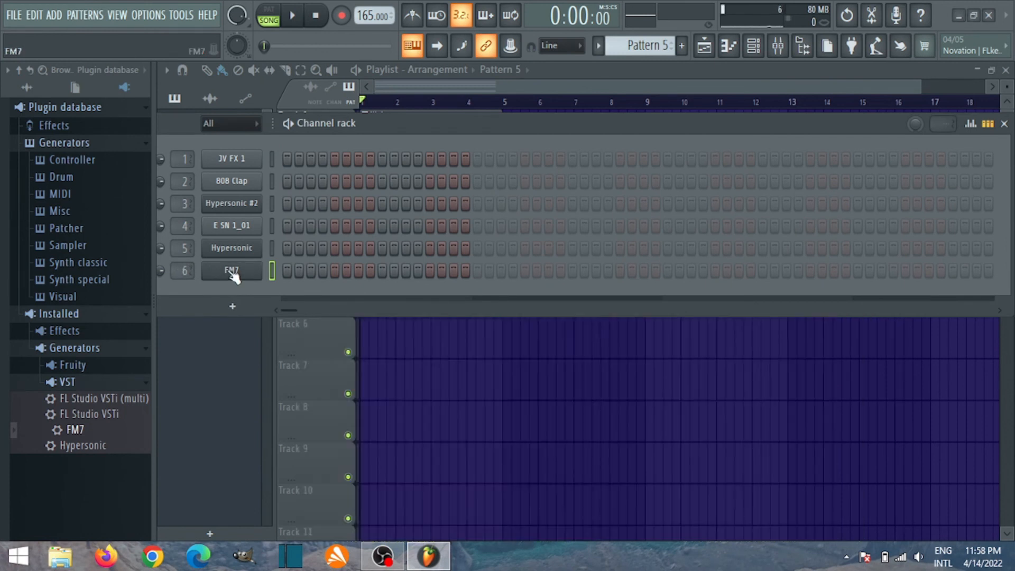
pyautogui.click(232, 271)
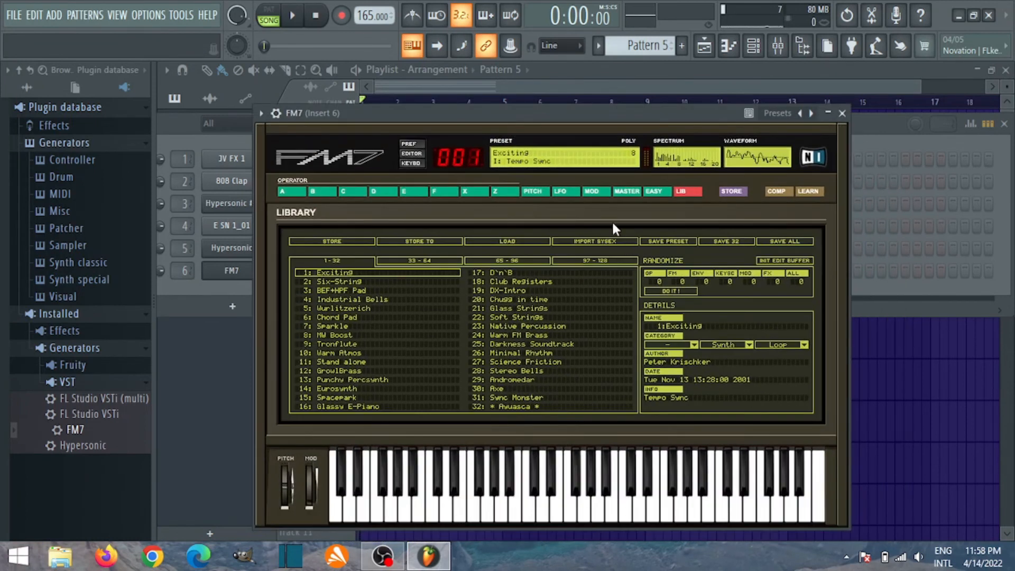
pyautogui.click(519, 242)
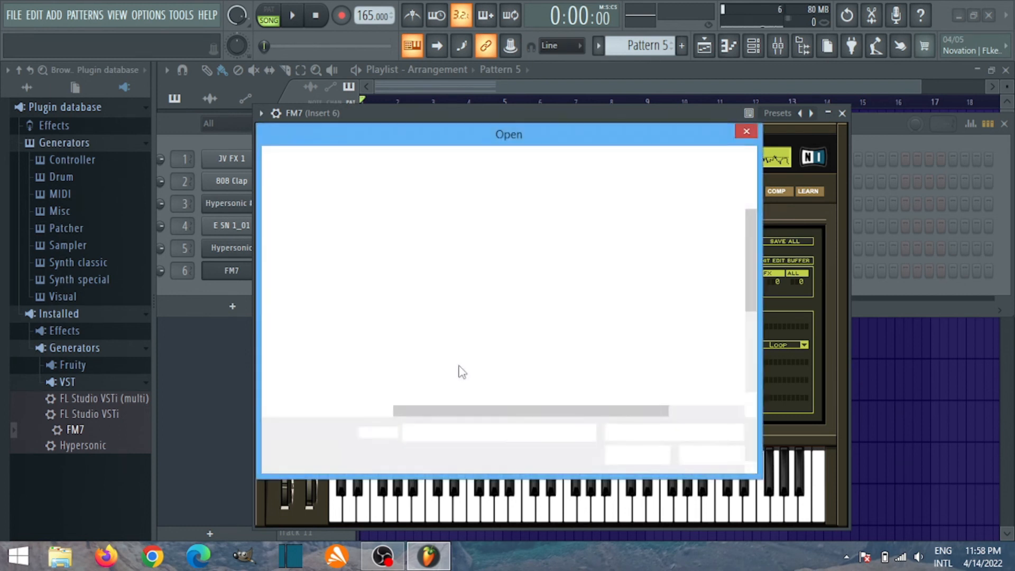
pyautogui.doubleClick(466, 383)
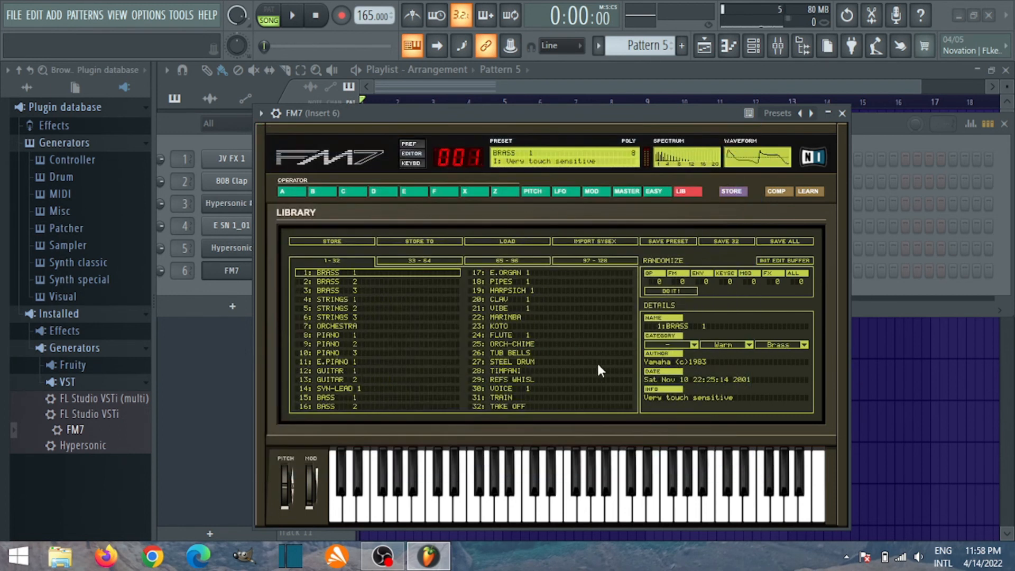
pyautogui.click(506, 317)
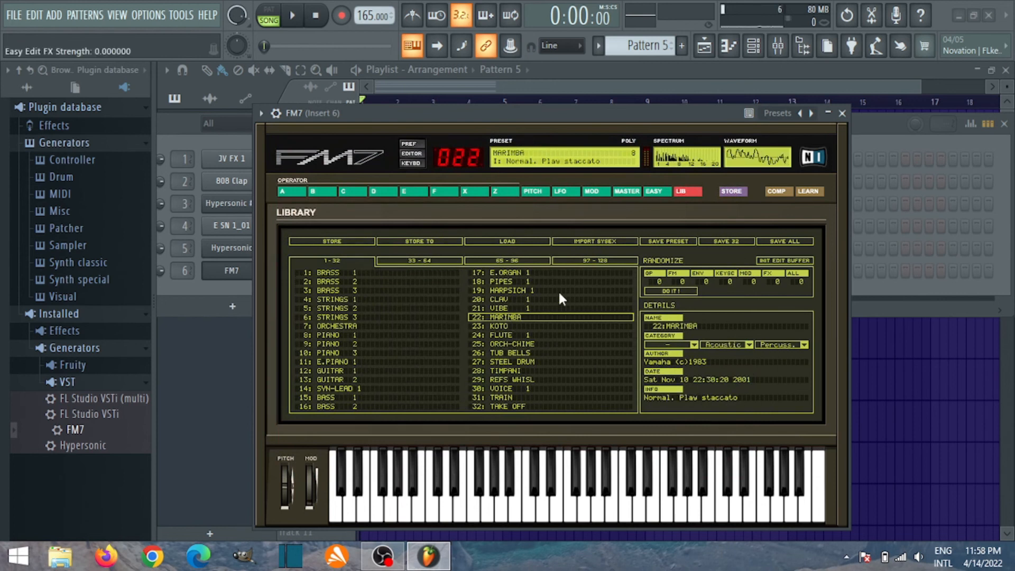
# - Set the marimba's easy-edit output volume to 31 and brightness to 16, and close the FM7 window
pyautogui.click(656, 193)
pyautogui.moveTo(507, 386)
pyautogui.mouseDown()
pyautogui.moveTo(500, 370)
pyautogui.moveTo(500, 379)
pyautogui.mouseUp()
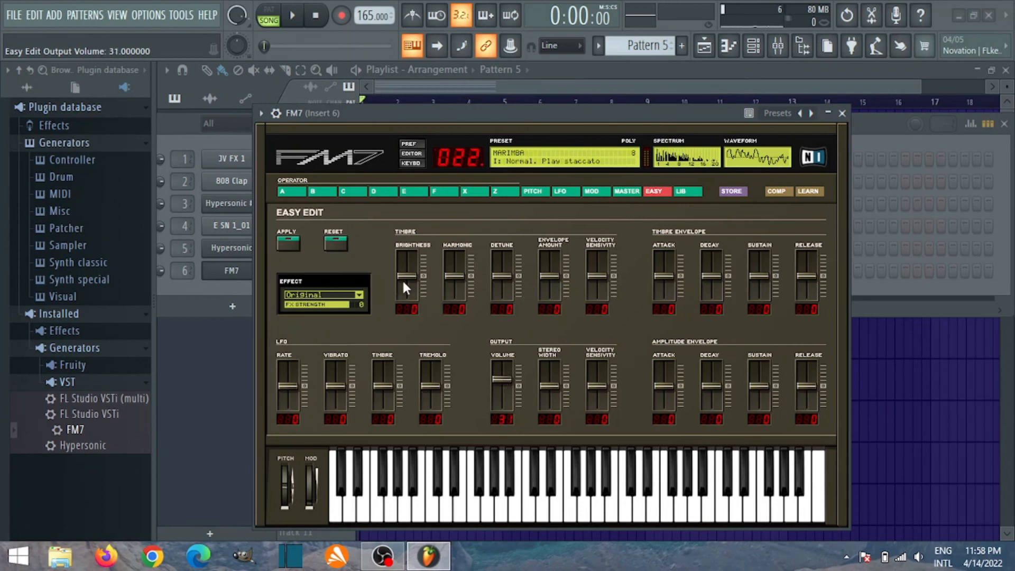
pyautogui.moveTo(402, 277); pyautogui.dragTo(401, 273)
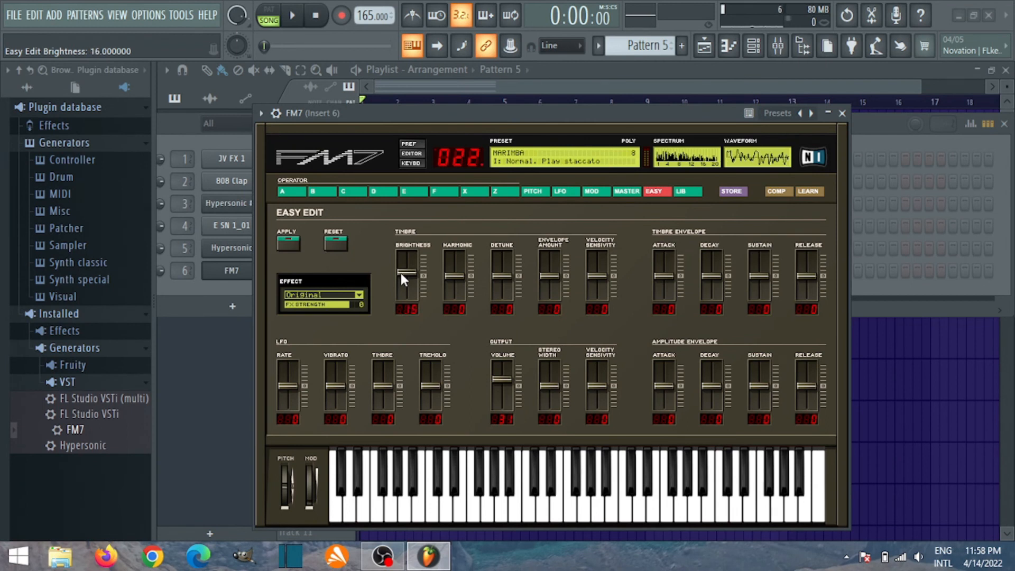
pyautogui.moveTo(503, 376); pyautogui.dragTo(503, 376)
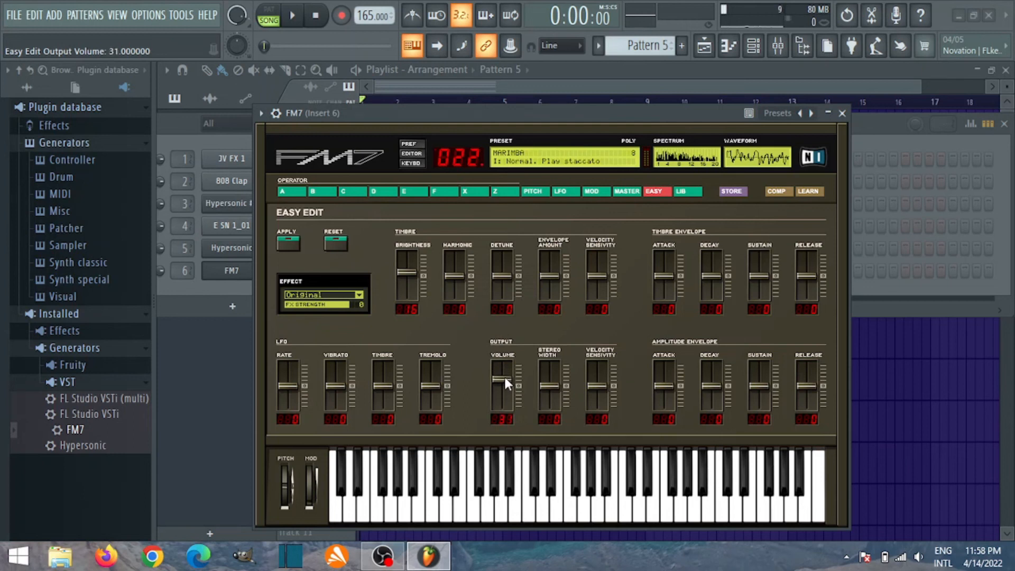
pyautogui.click(843, 114)
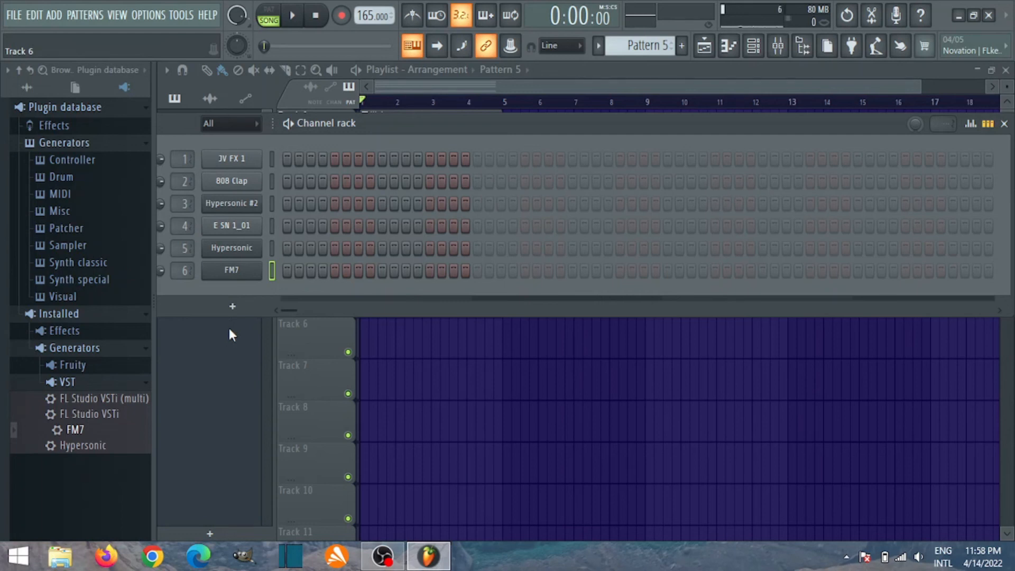
# - Place a Pattern 5 clip on Track 4 across bars 1 to 4 and return the playhead to the start
pyautogui.click(220, 358)
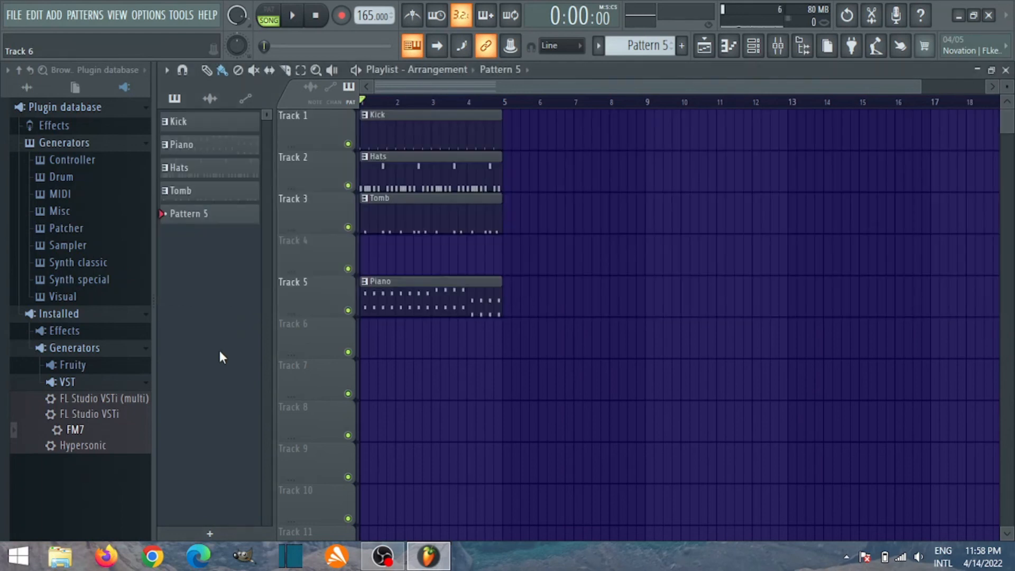
pyautogui.click(380, 262)
pyautogui.moveTo(390, 256); pyautogui.dragTo(503, 250)
pyautogui.click(378, 100)
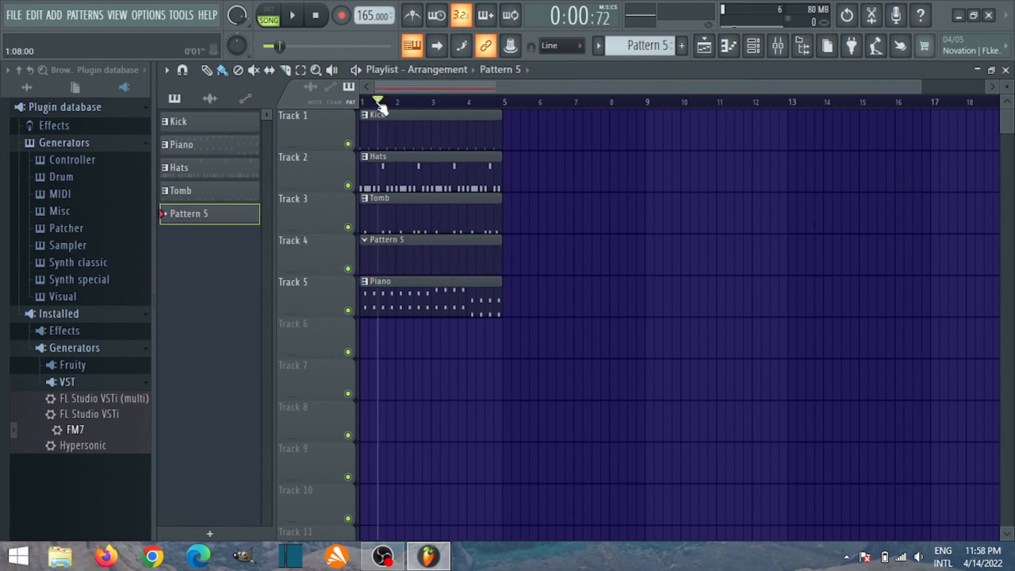
pyautogui.click(316, 15)
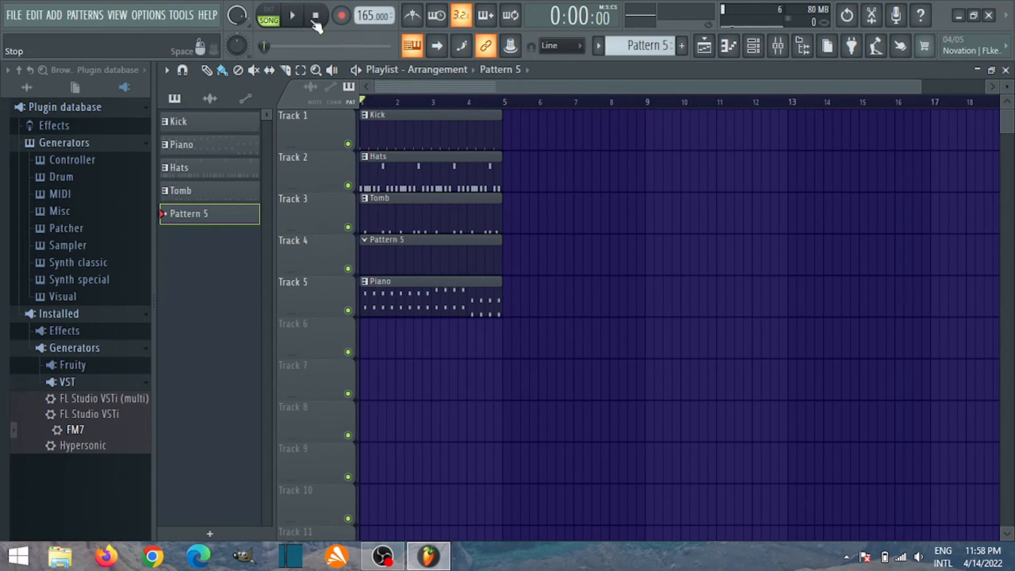
# - Open the FM7 channel's piano roll and audition its upper-octave keys and the current arrangement
pyautogui.click(755, 53)
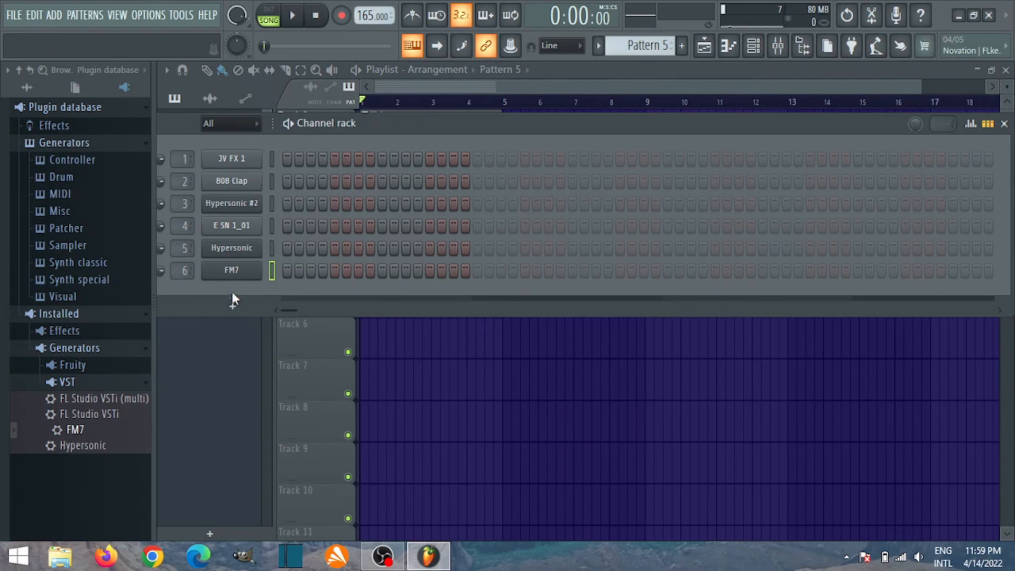
pyautogui.rightClick(232, 270)
pyautogui.click(294, 271)
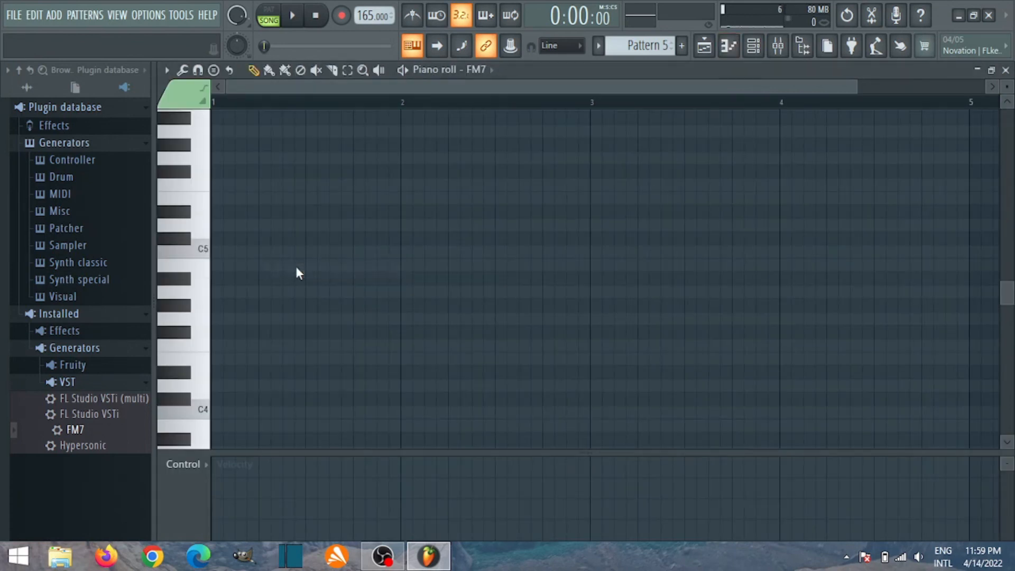
pyautogui.scroll(3, 191, 228)
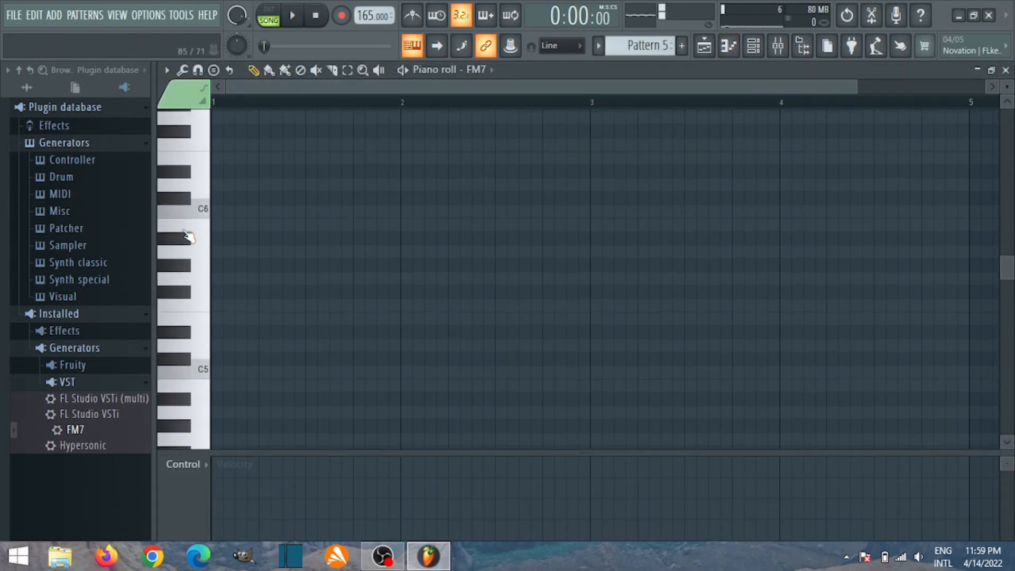
pyautogui.scroll(2, 190, 225)
pyautogui.click(181, 217)
pyautogui.click(181, 217)
pyautogui.moveTo(177, 220); pyautogui.dragTo(195, 146)
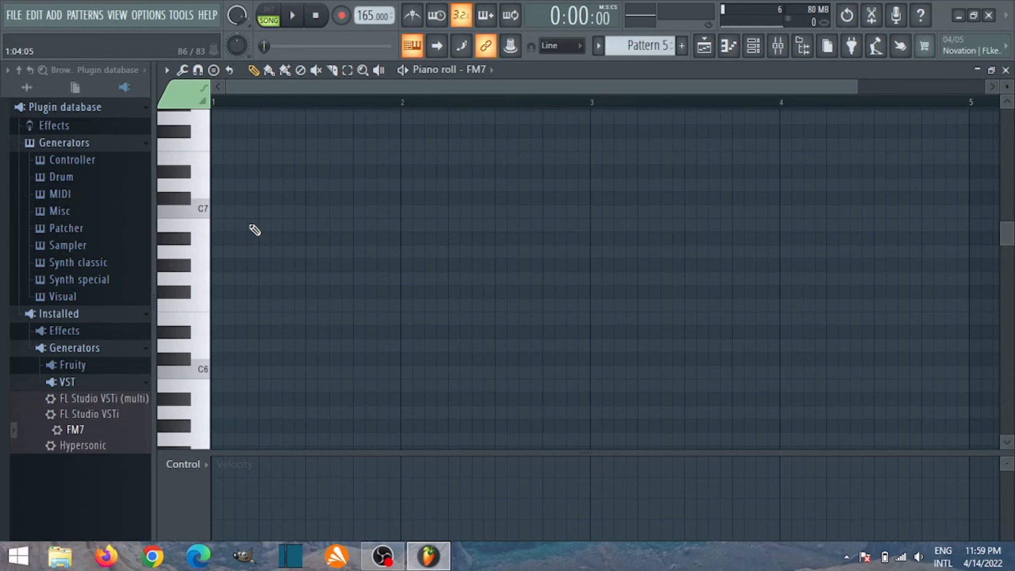
pyautogui.press('space')
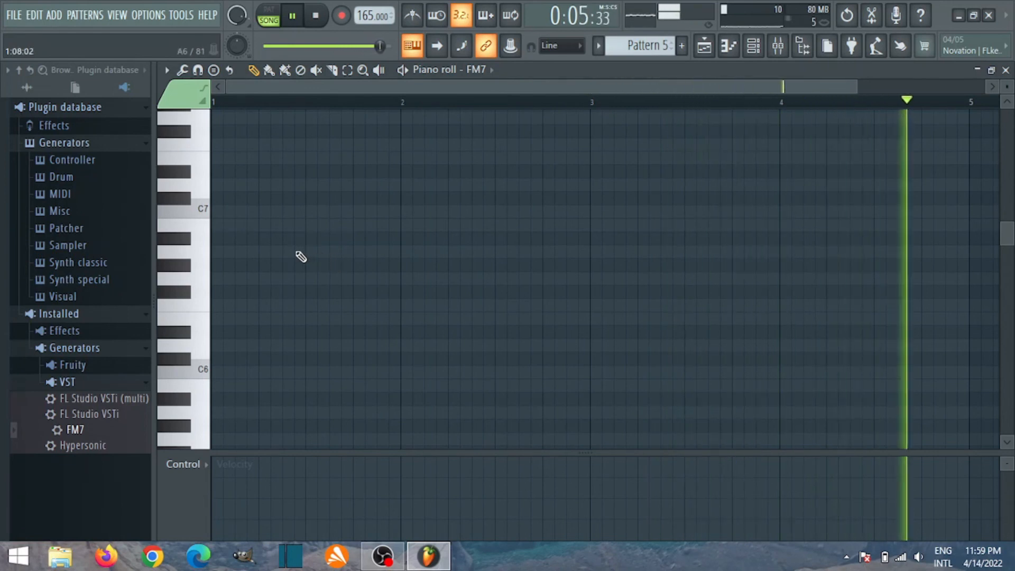
pyautogui.press('space')
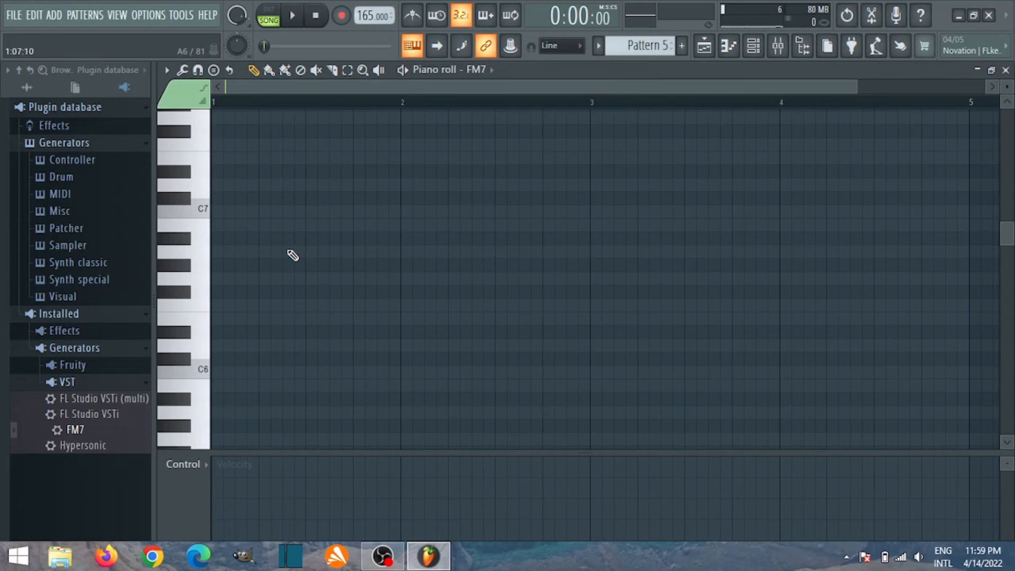
pyautogui.moveTo(290, 254); pyautogui.dragTo(284, 164)
pyautogui.press('space')
pyautogui.scroll(1, 291, 193)
pyautogui.press('space')
pyautogui.rightClick(289, 210)
# - Enter D#7 on step 11 and F7 on step 15 of bar 1, plus F7 at the start of bar 2, checking by playback
pyautogui.press('space')
pyautogui.press('space')
pyautogui.moveTo(334, 253); pyautogui.dragTo(379, 232)
pyautogui.press('space')
pyautogui.scroll(1, 374, 238)
pyautogui.press('space')
pyautogui.press('space')
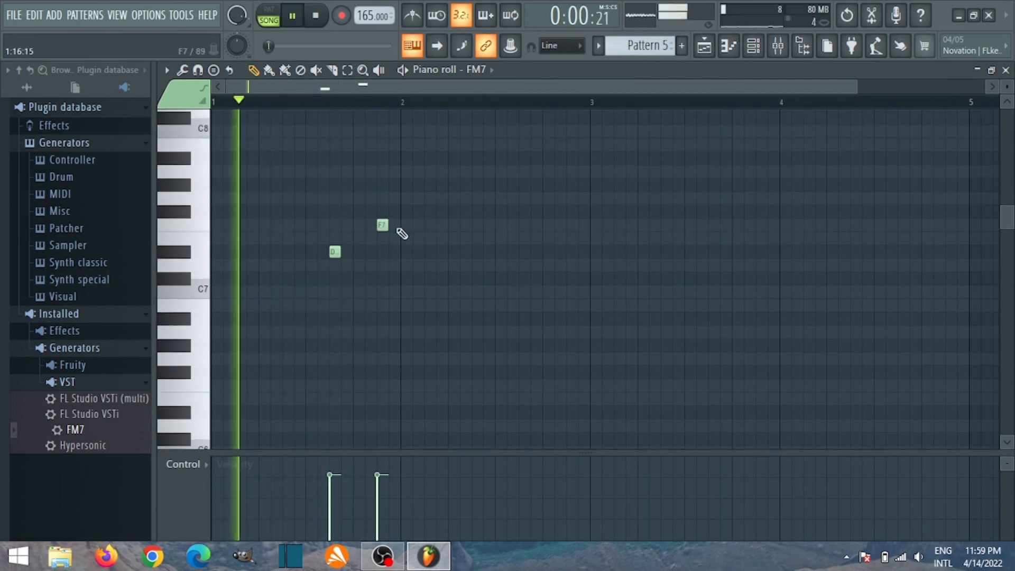
pyautogui.click(401, 228)
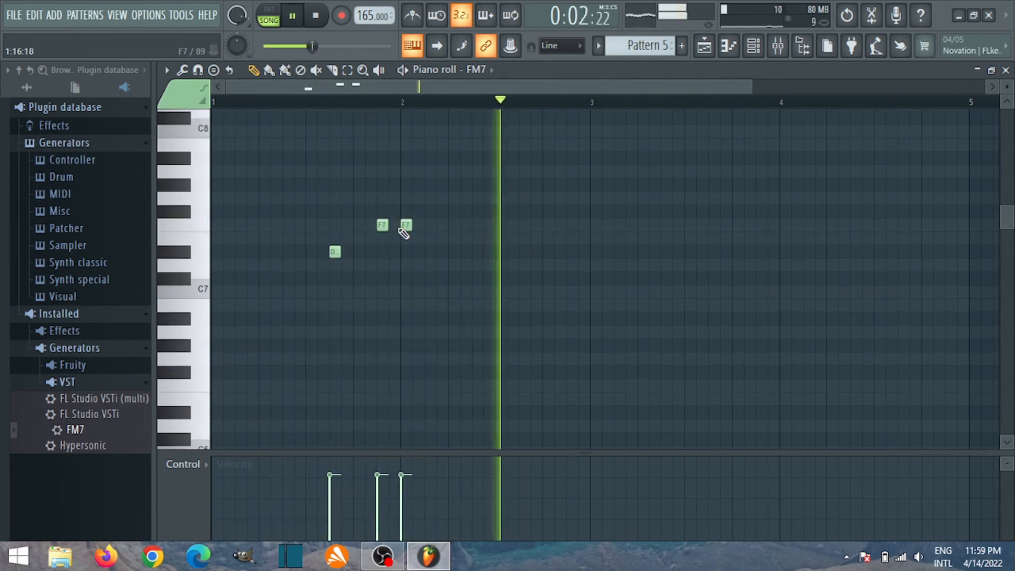
# - Transpose the FM7 notes down one octave and delete the F6 note at the start of bar 2
pyautogui.hotkey('ctrl', 'Down')
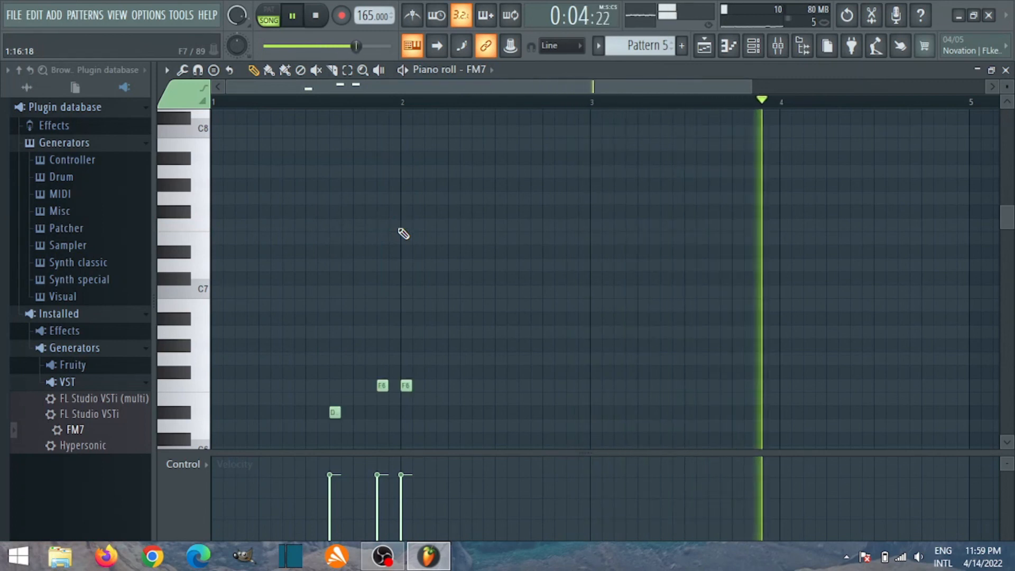
pyautogui.scroll(-3, 400, 296)
pyautogui.press('space')
pyautogui.rightClick(405, 305)
pyautogui.press('space')
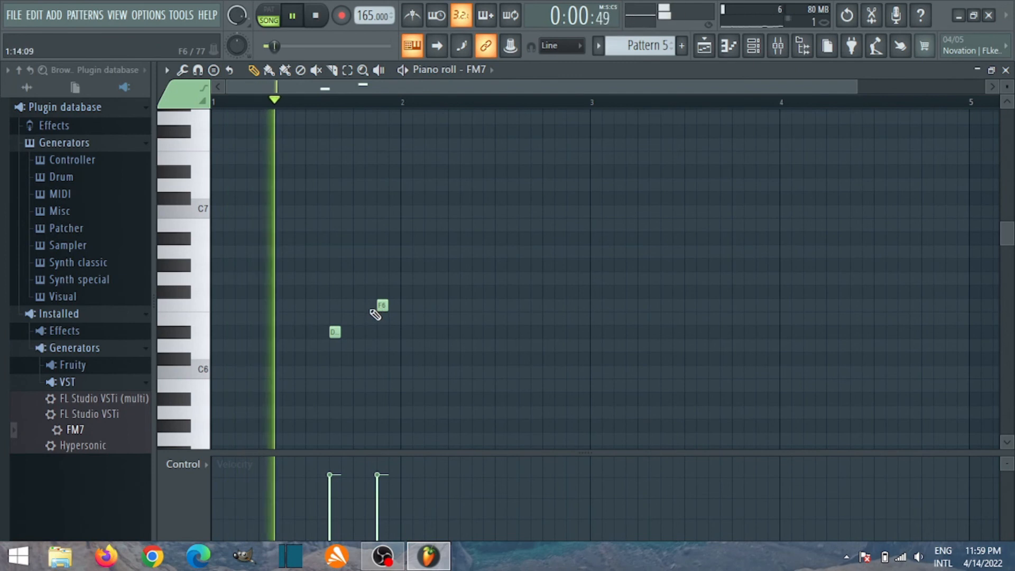
# - Move the bar 1 F6 to step 14 and add F6 on step 15, F6 at bar 2's start and D#6 on bar 2's step 3
pyautogui.press('space')
pyautogui.moveTo(379, 309); pyautogui.dragTo(367, 309)
pyautogui.press('space')
pyautogui.press('space')
pyautogui.click(383, 307)
pyautogui.press('space')
pyautogui.click(406, 307)
pyautogui.press('space')
pyautogui.click(428, 331)
pyautogui.press('space')
pyautogui.scroll(2, 688, 262)
pyautogui.scroll(-4, 689, 262)
pyautogui.press('space')
# - Add D#6, F6 and D#6 on steps 11, 14 and 15 of bar 3, and D#6 and C#6 on steps 1 and 3 of bar 4
pyautogui.click(703, 252)
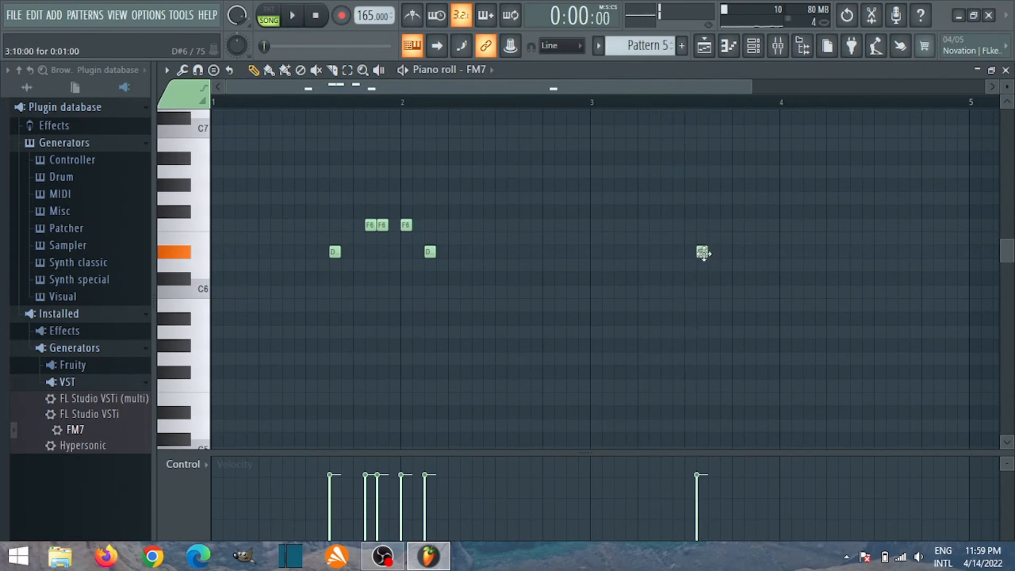
pyautogui.click(749, 225)
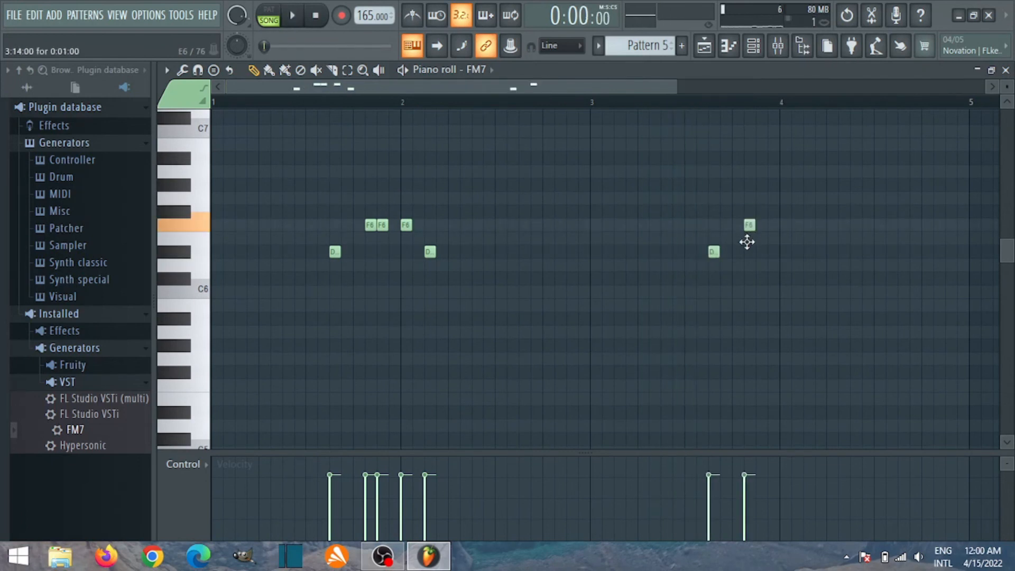
pyautogui.click(758, 239)
pyautogui.moveTo(755, 249); pyautogui.dragTo(759, 249)
pyautogui.click(592, 106)
pyautogui.press('space')
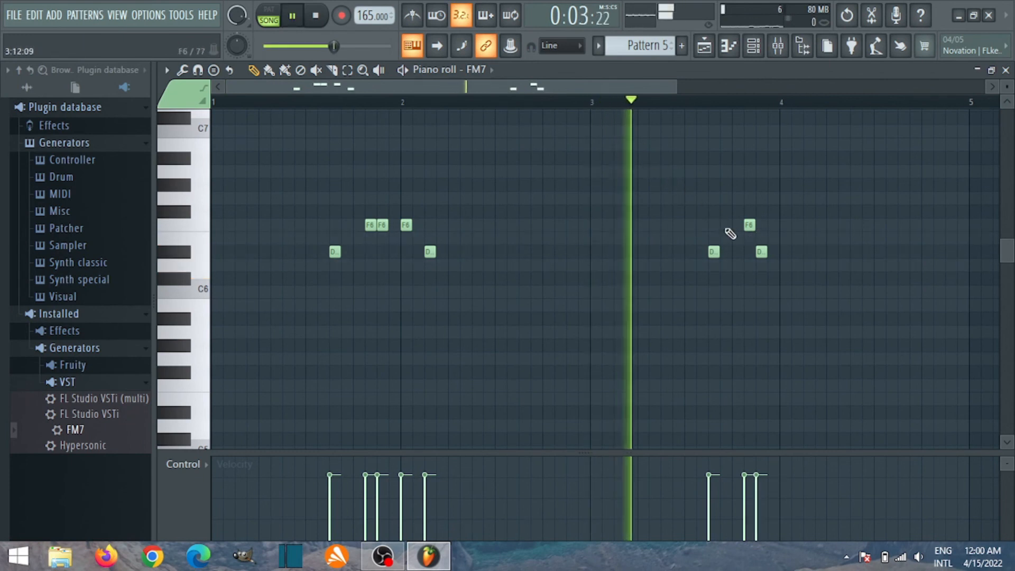
pyautogui.press('space')
pyautogui.click(782, 253)
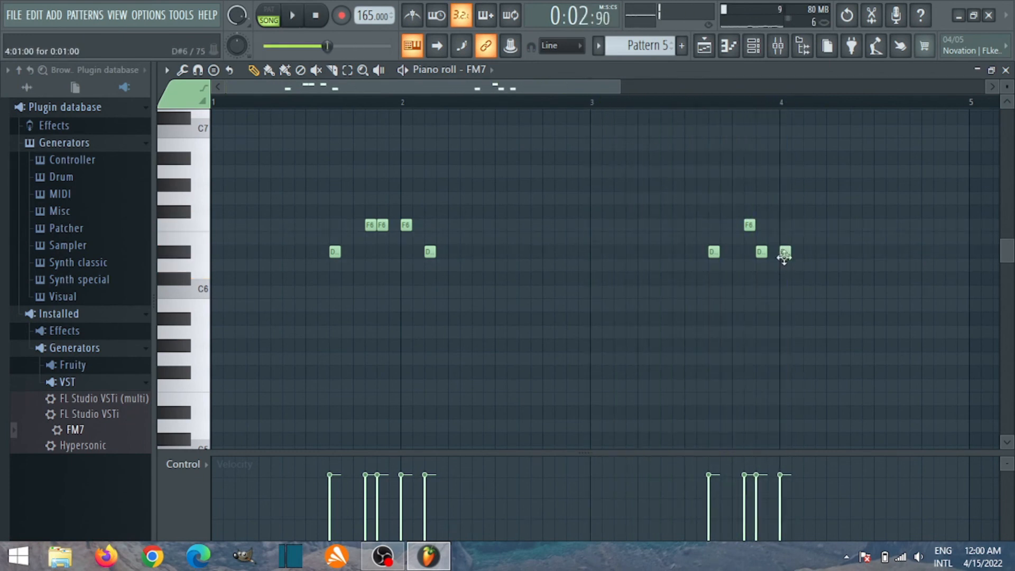
pyautogui.click(807, 276)
pyautogui.press('space')
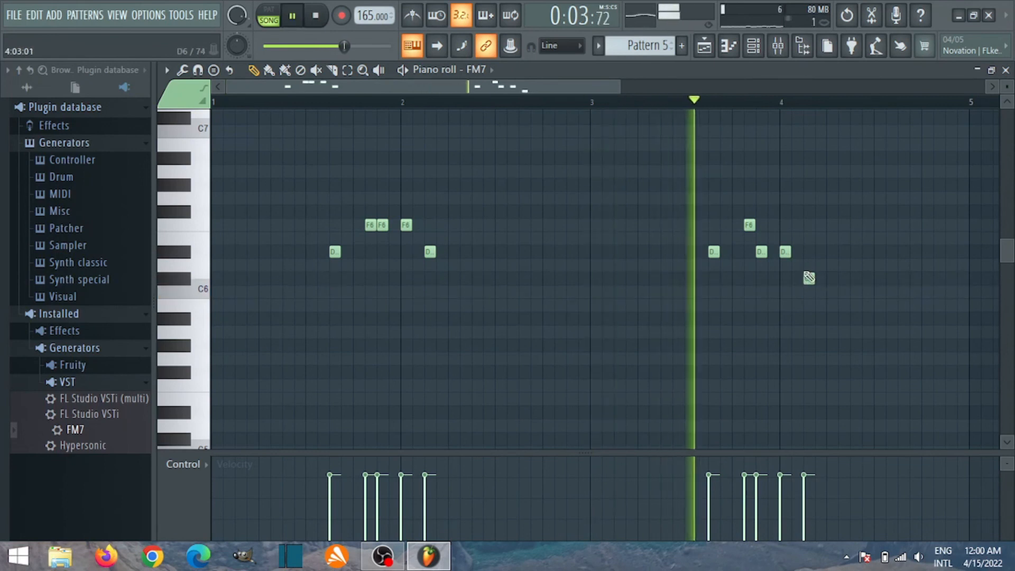
# - Close the piano roll and the channel rack and play the arrangement to check the FM7 marimba part
pyautogui.click(1006, 71)
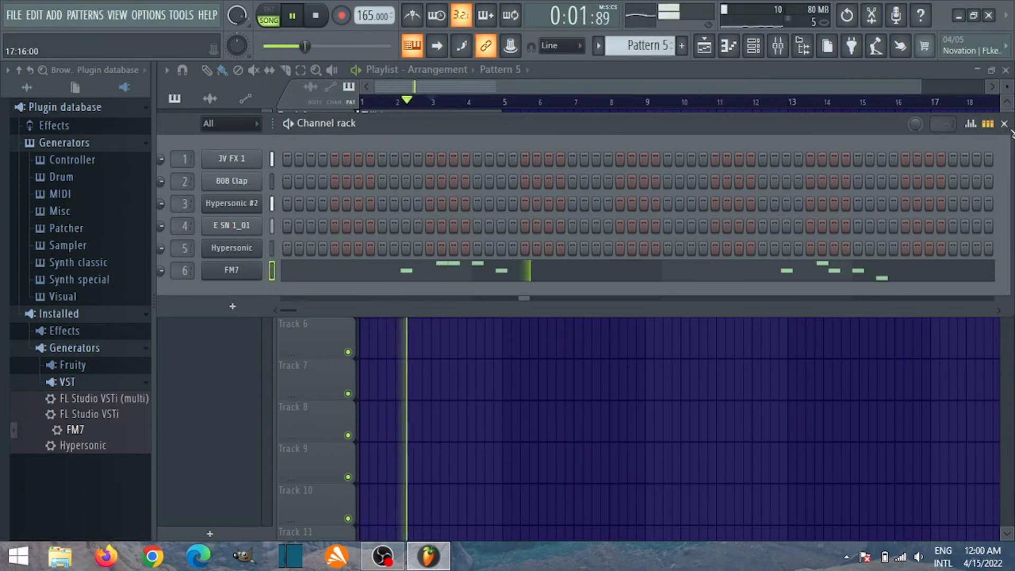
pyautogui.click(1004, 124)
pyautogui.press('space')
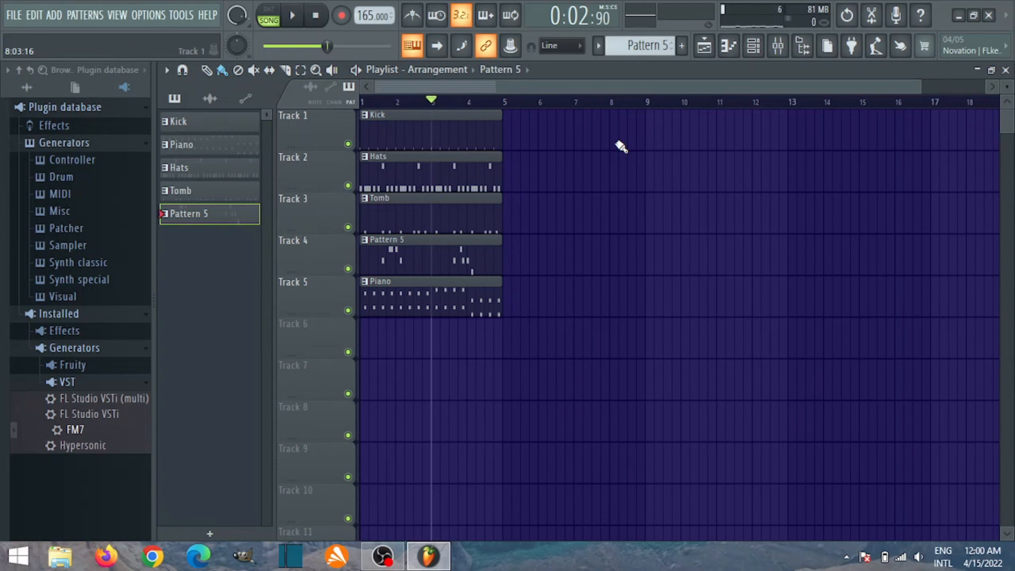
pyautogui.click(486, 102)
pyautogui.click(318, 15)
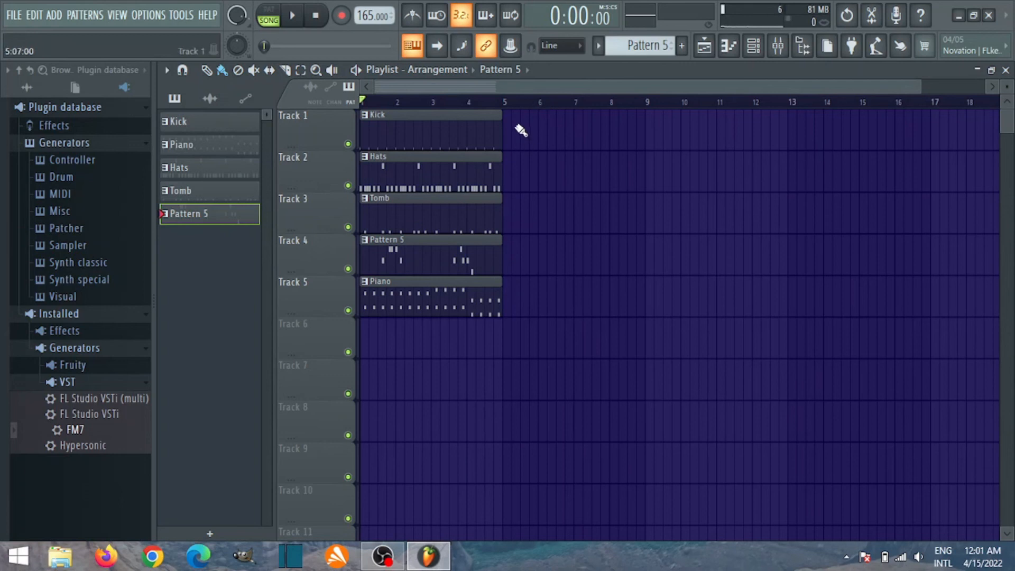
pyautogui.press('space')
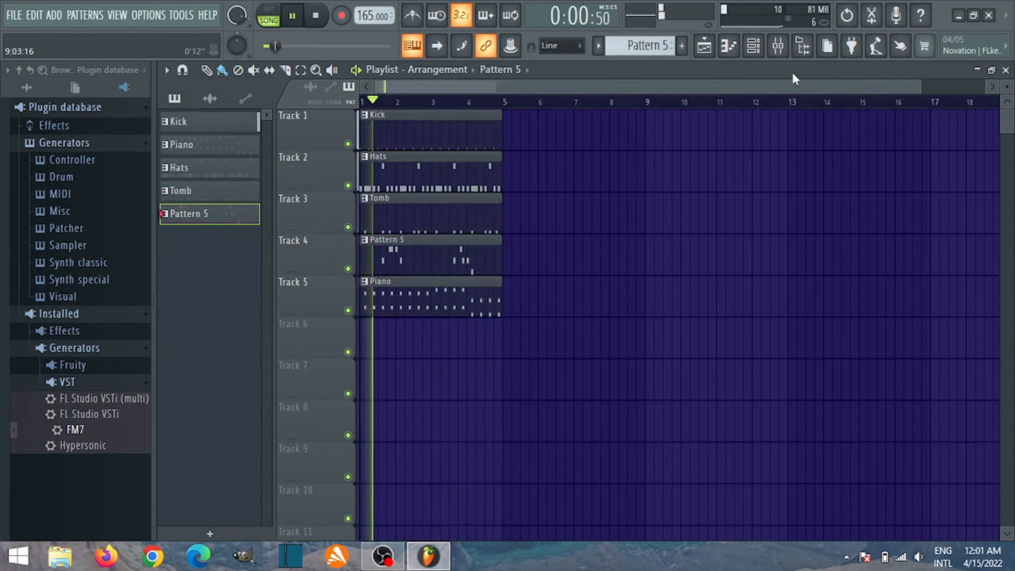
pyautogui.press('space')
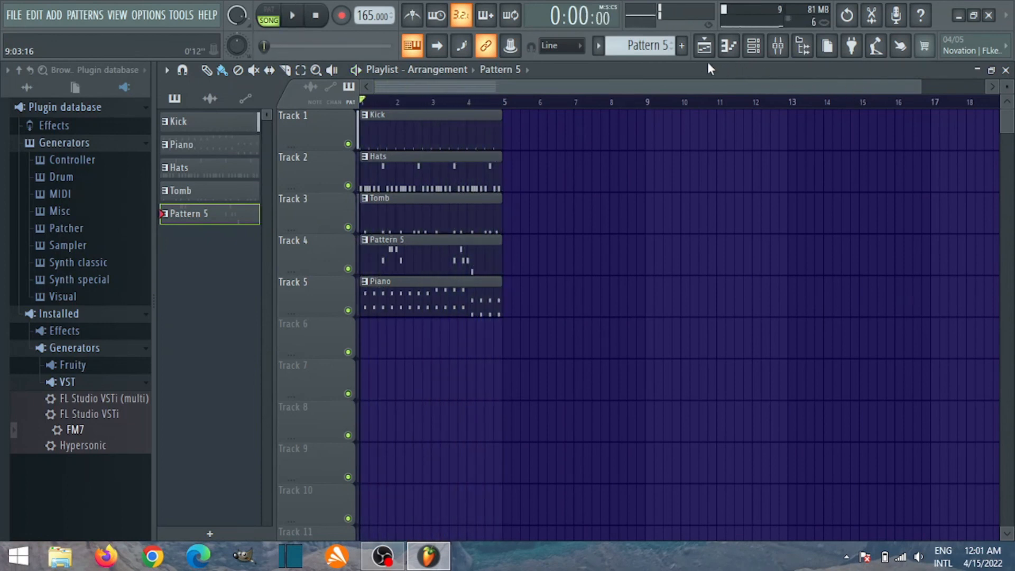
# - Rename Pattern 5 as "Lead rimba"
pyautogui.click(650, 49)
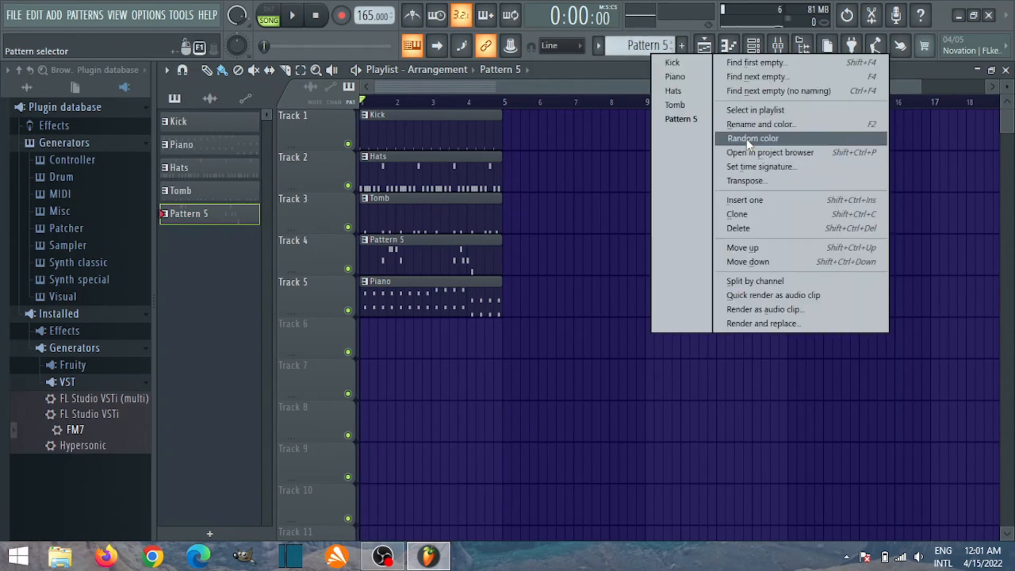
pyautogui.click(749, 124)
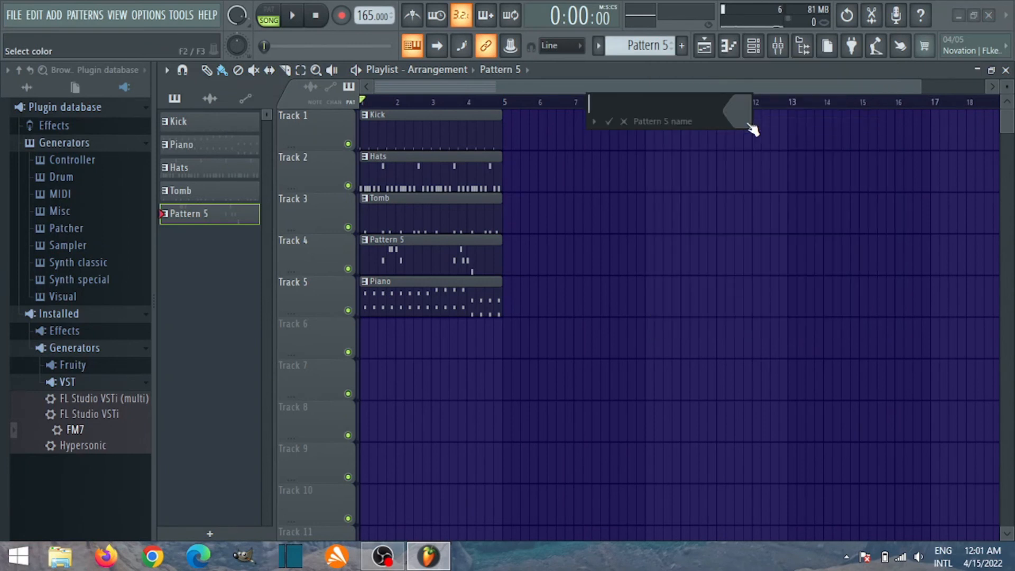
pyautogui.write('Lead rimba')
pyautogui.press('Return')
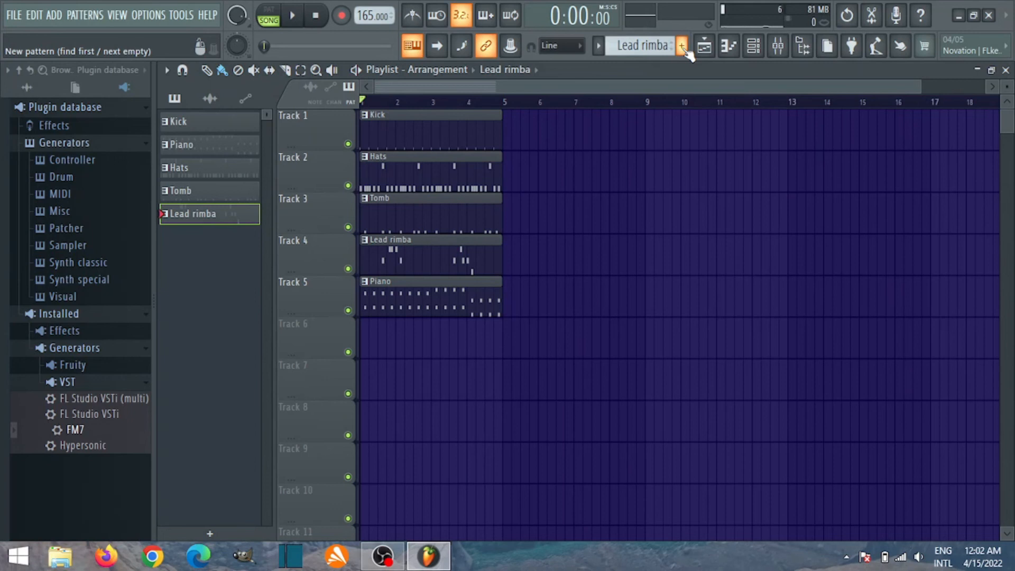
# - Play the arrangement briefly and add a new empty pattern with its default name
pyautogui.press('space')
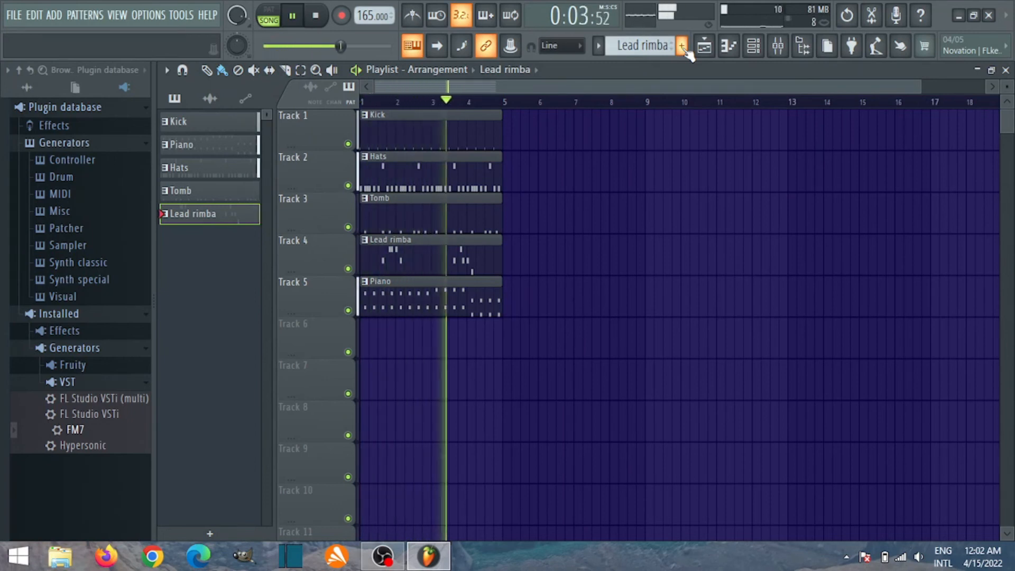
pyautogui.press('space')
pyautogui.click(683, 46)
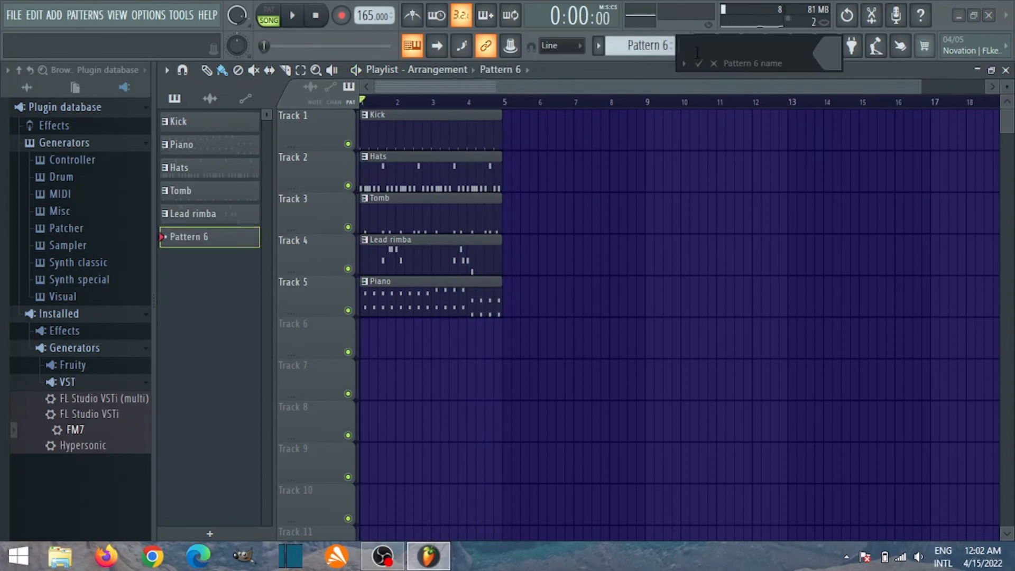
pyautogui.click(699, 63)
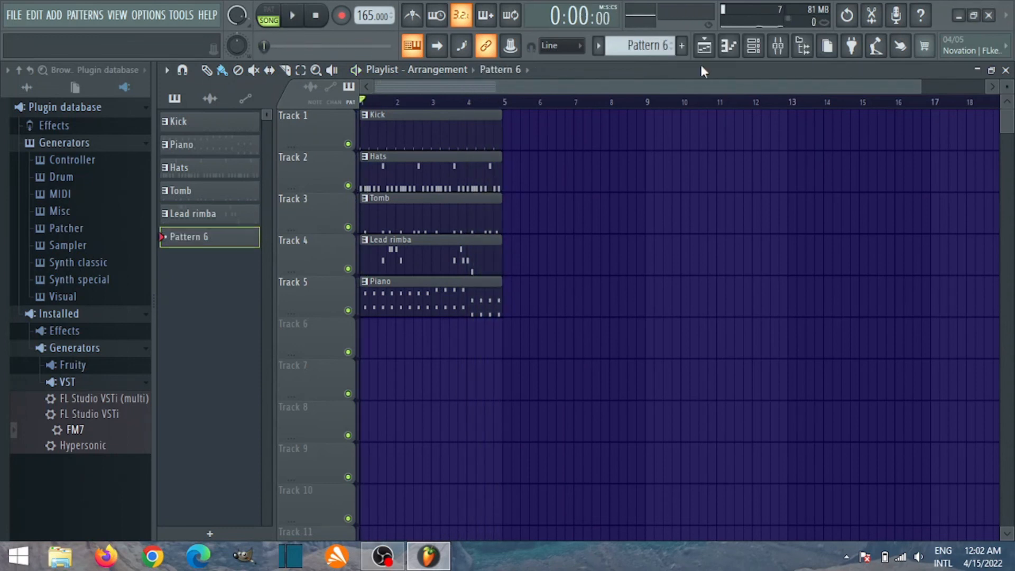
# - Load Hypersonic in a new channel and route it to mixer track 7
pyautogui.click(753, 53)
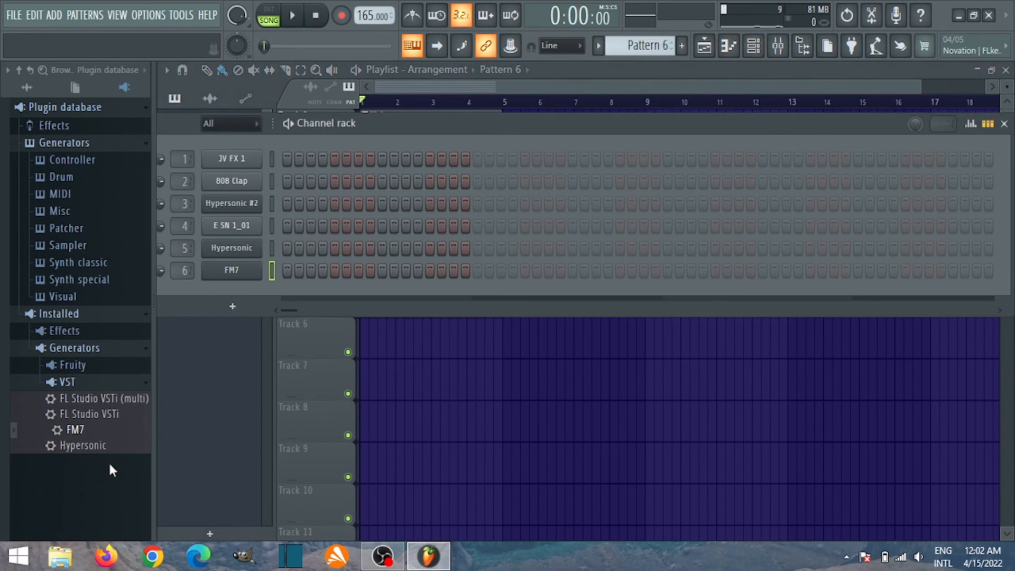
pyautogui.rightClick(106, 445)
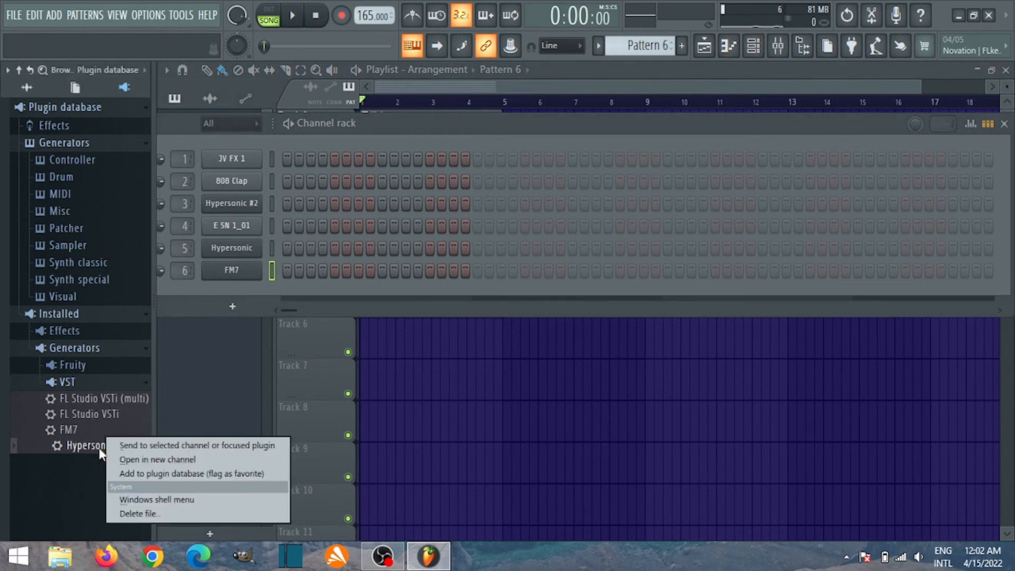
pyautogui.click(142, 458)
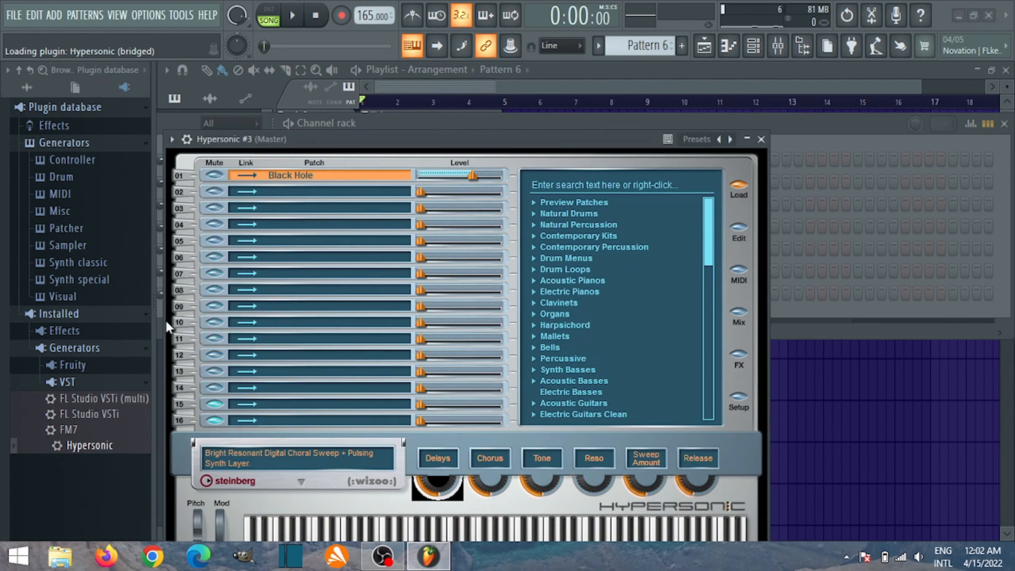
pyautogui.click(160, 313)
pyautogui.moveTo(184, 293); pyautogui.dragTo(184, 279)
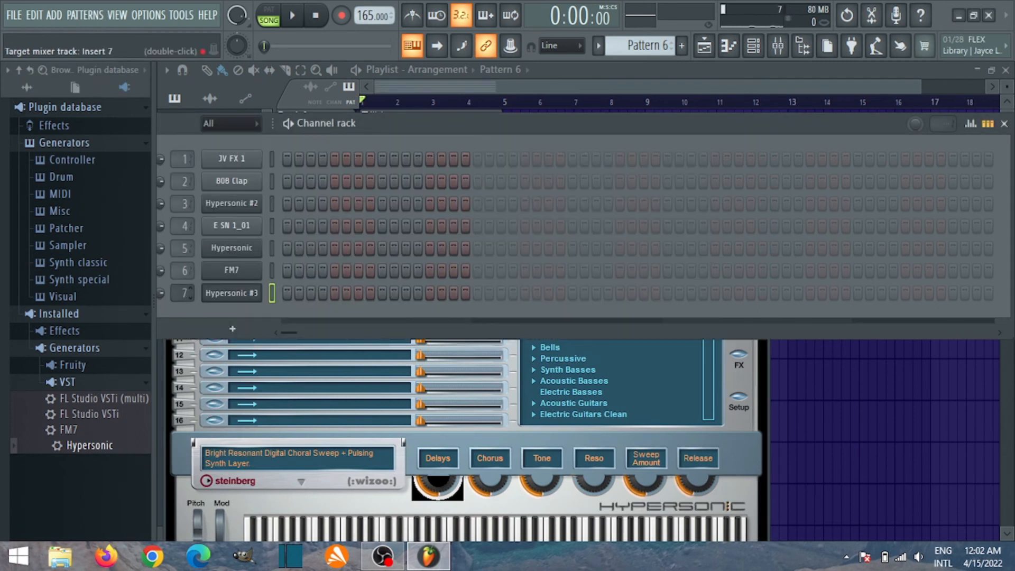
# - Load the Percy Pipes patch from the Percussive category into the first slot of Hypersonic #3
pyautogui.click(224, 295)
pyautogui.click(224, 295)
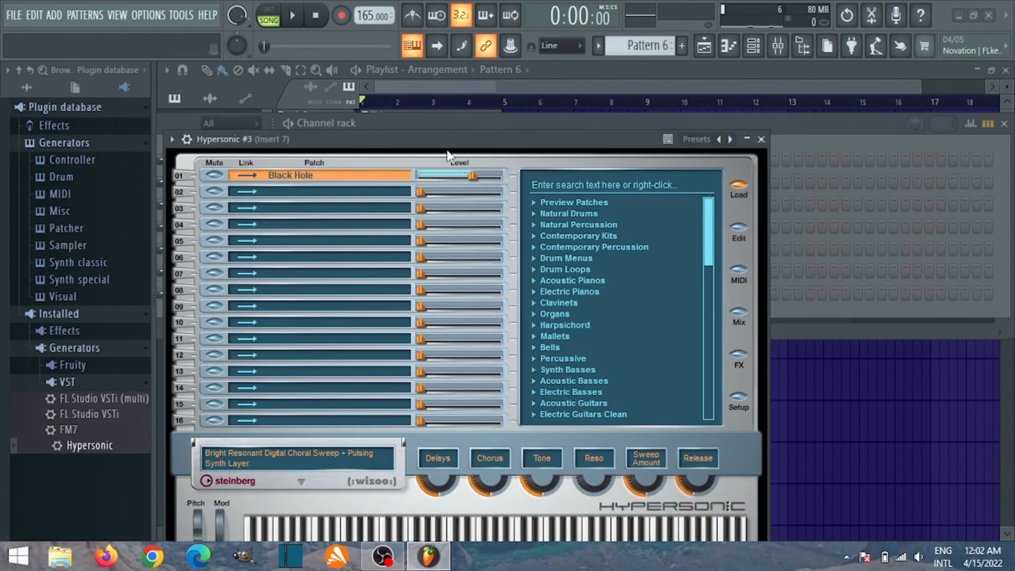
pyautogui.moveTo(455, 137); pyautogui.dragTo(525, 107)
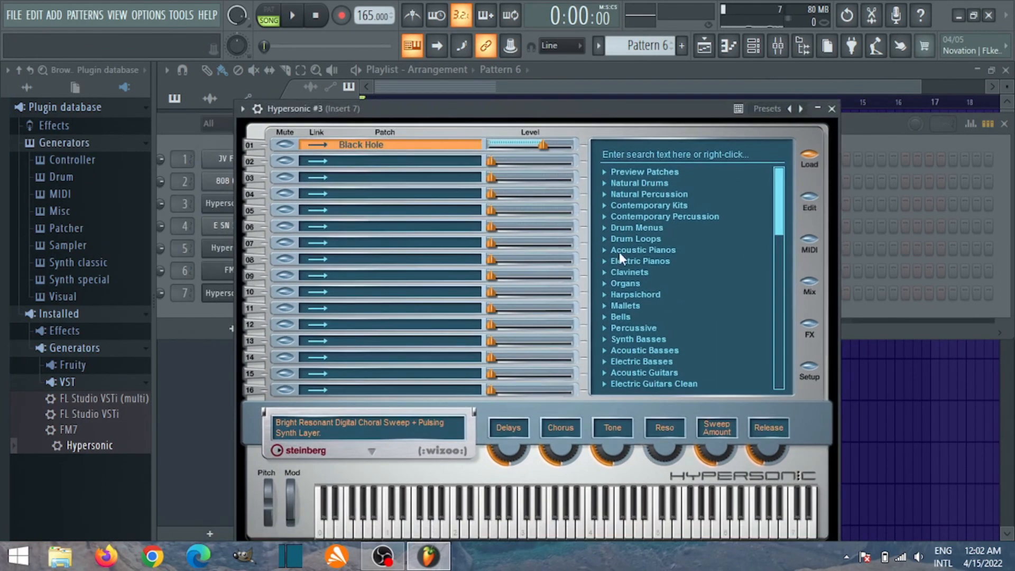
pyautogui.click(605, 328)
pyautogui.moveTo(779, 203); pyautogui.dragTo(767, 222)
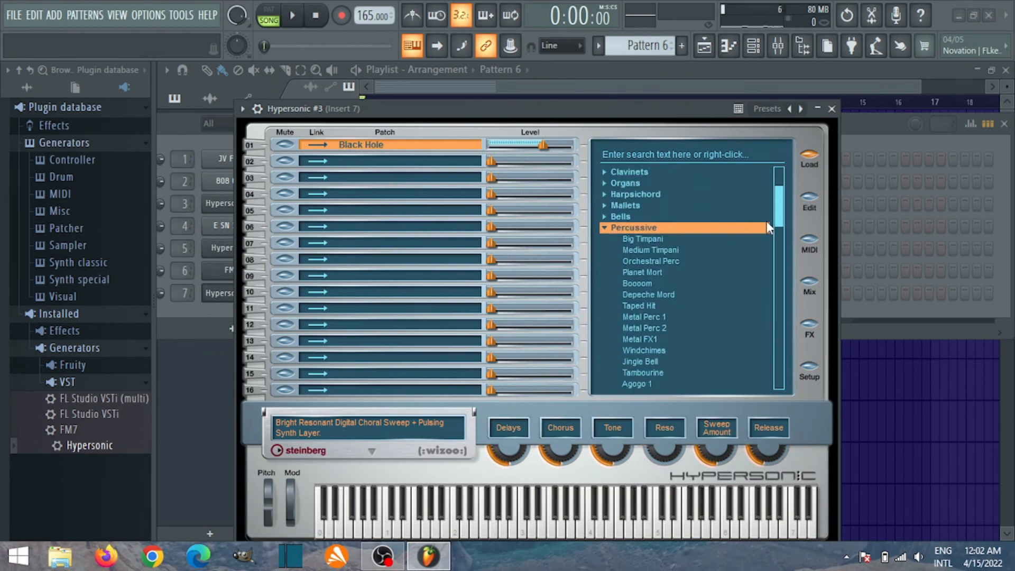
pyautogui.moveTo(767, 221); pyautogui.dragTo(757, 296)
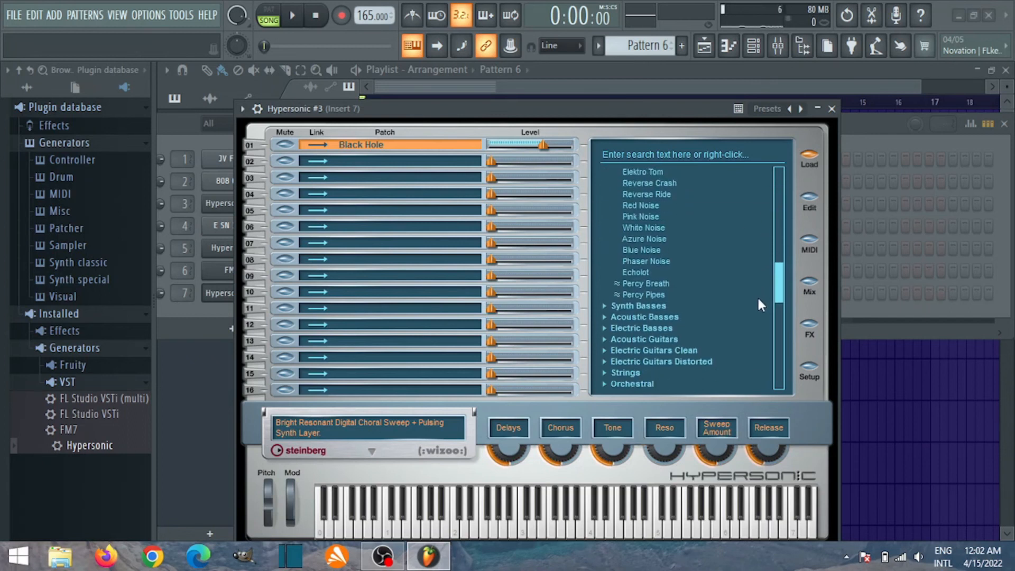
pyautogui.click(637, 296)
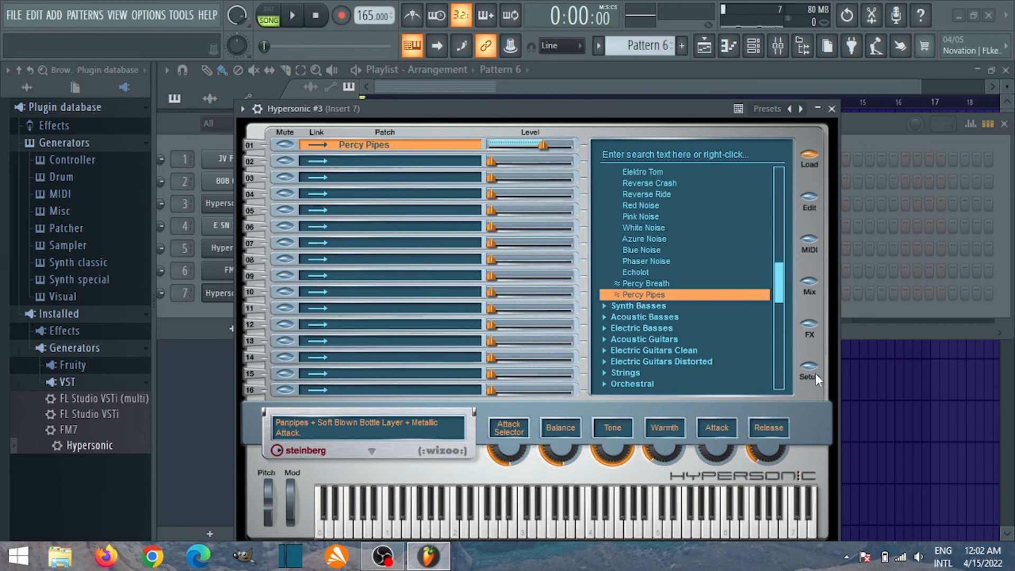
# - Switch off the global FX1 Long Reverb in Hypersonic #3 and view the FX2 Short Reverb settings
pyautogui.click(809, 324)
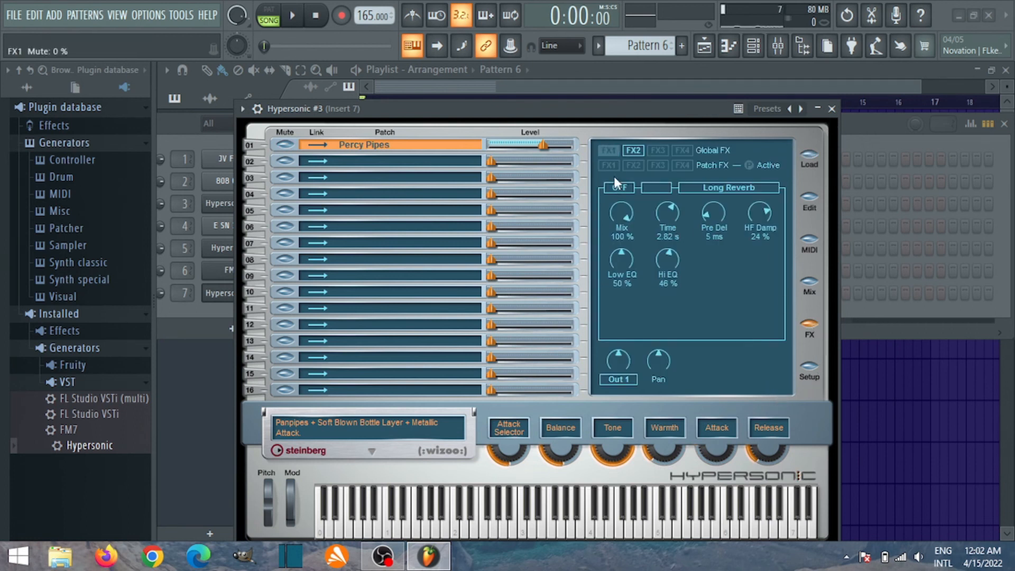
pyautogui.click(623, 154)
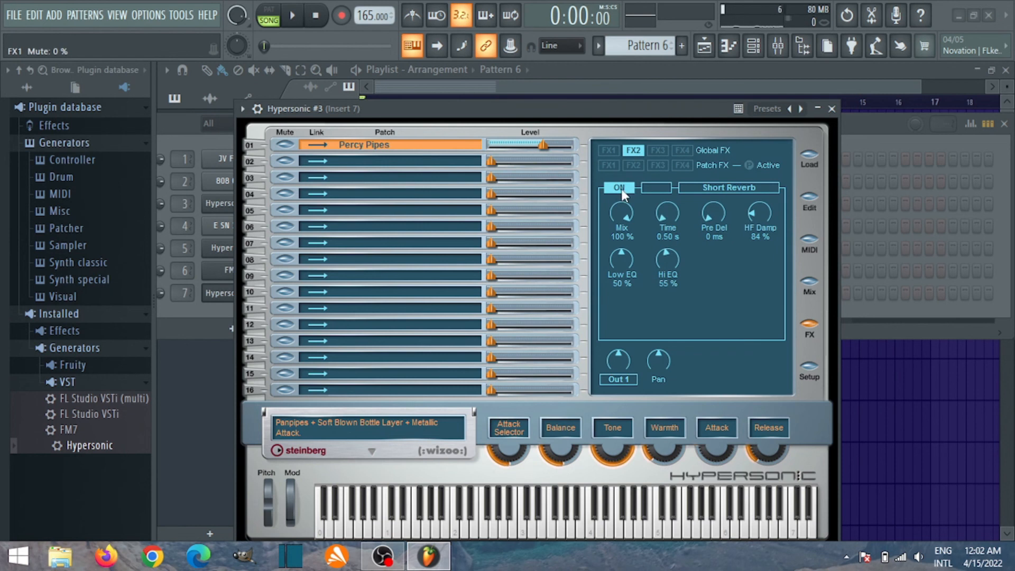
pyautogui.click(818, 109)
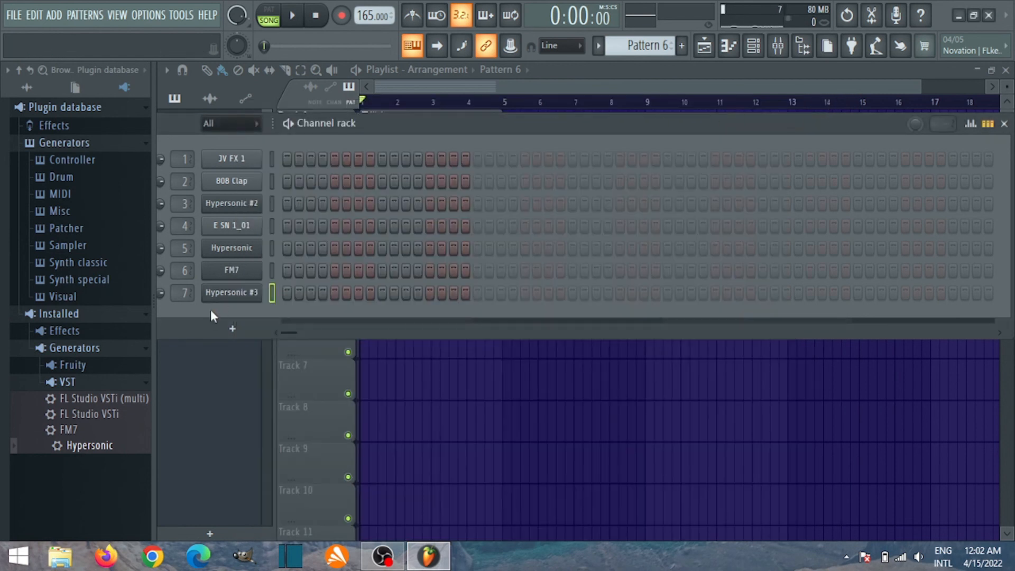
# - Place Pattern 6 on Track 6 of the playlist, spanning bars 1 to 4, and reset the playhead to the start
pyautogui.press('F6')
pyautogui.moveTo(390, 344); pyautogui.dragTo(506, 328)
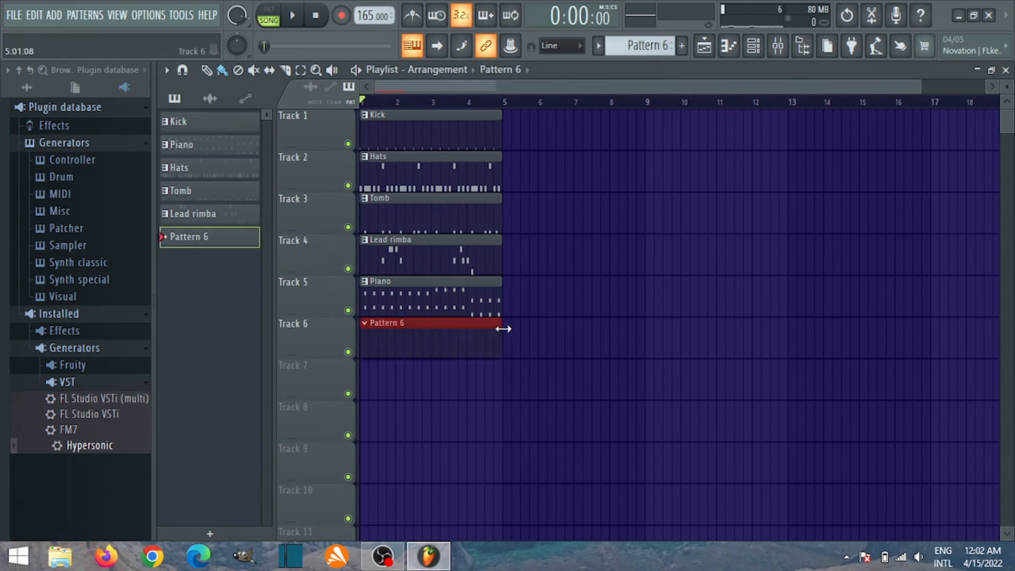
pyautogui.click(415, 105)
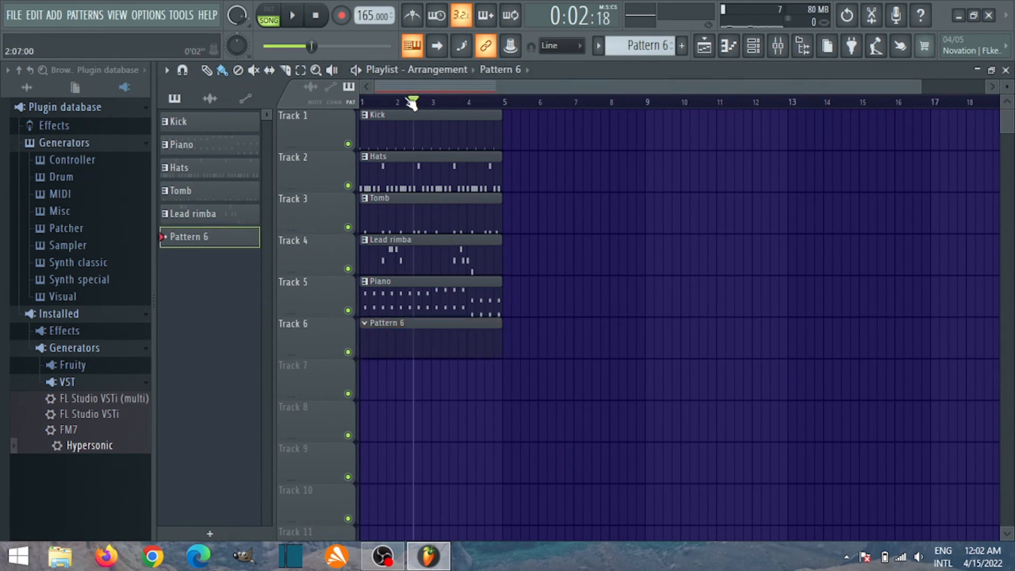
pyautogui.click(320, 21)
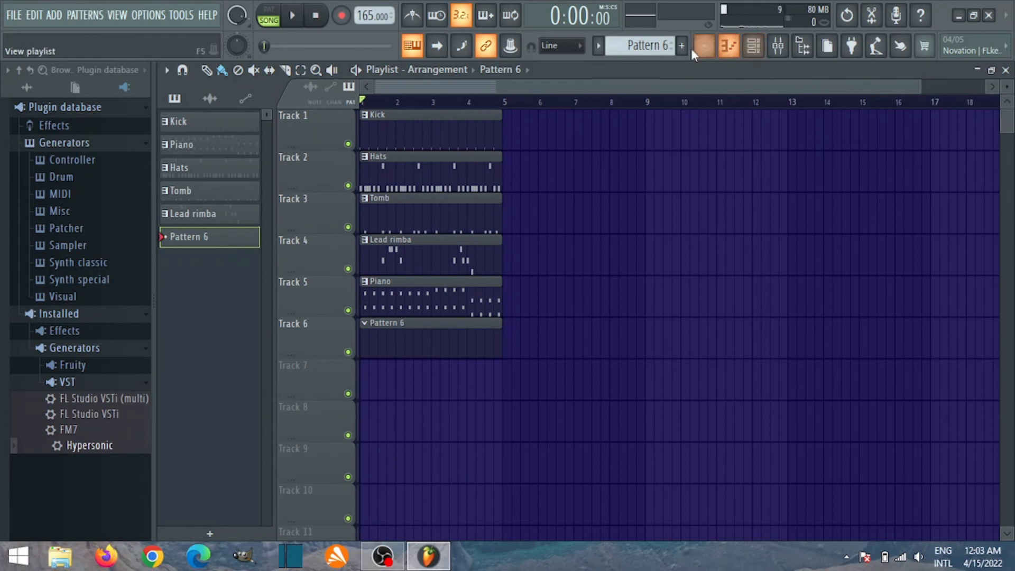
# - Rename Pattern 6 as "Flute"
pyautogui.click(640, 45)
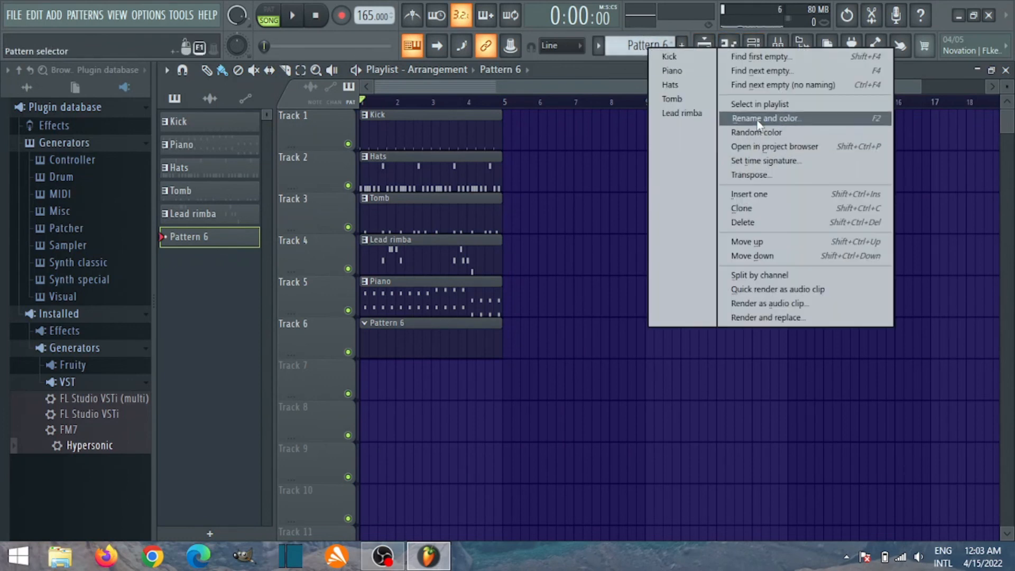
pyautogui.click(765, 125)
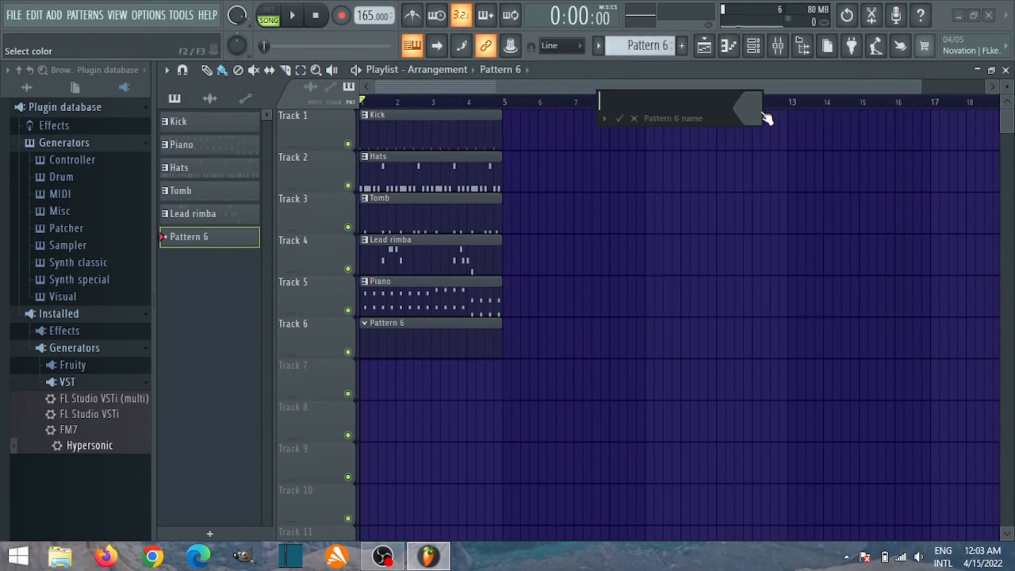
pyautogui.write('Flute')
pyautogui.press('Return')
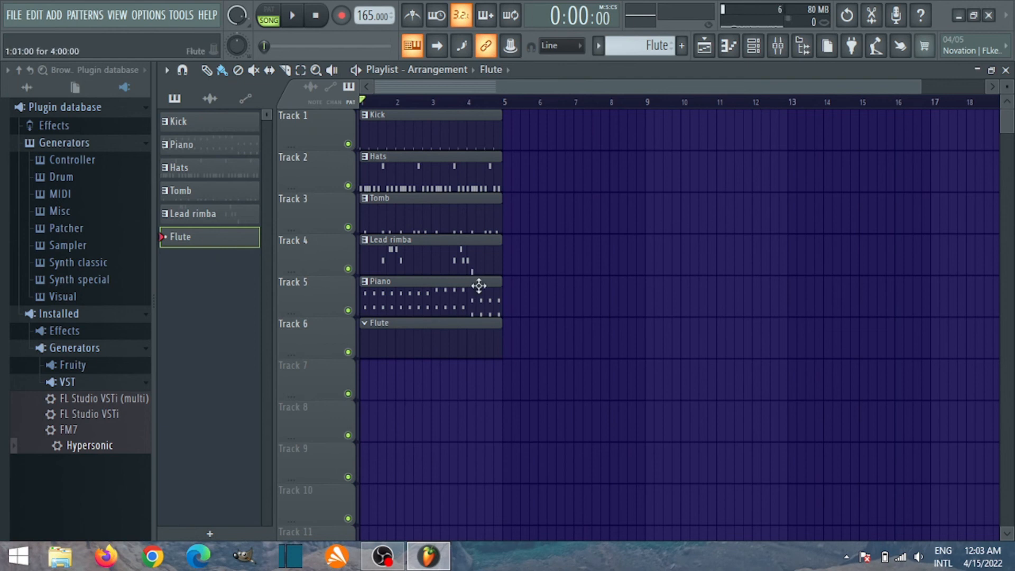
# - Open the Flute pattern's piano roll for Hypersonic #3 and audition keys in the sixth and seventh octaves
pyautogui.click(729, 46)
pyautogui.press('space')
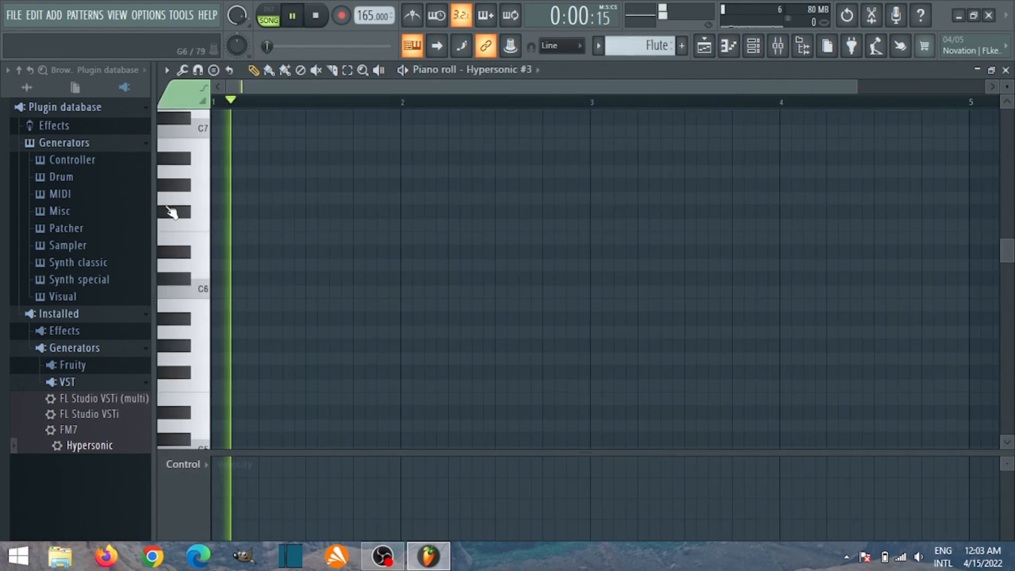
pyautogui.press('space')
pyautogui.click(190, 243)
pyautogui.click(185, 212)
pyautogui.scroll(1, 186, 196)
pyautogui.moveTo(185, 196); pyautogui.dragTo(194, 138)
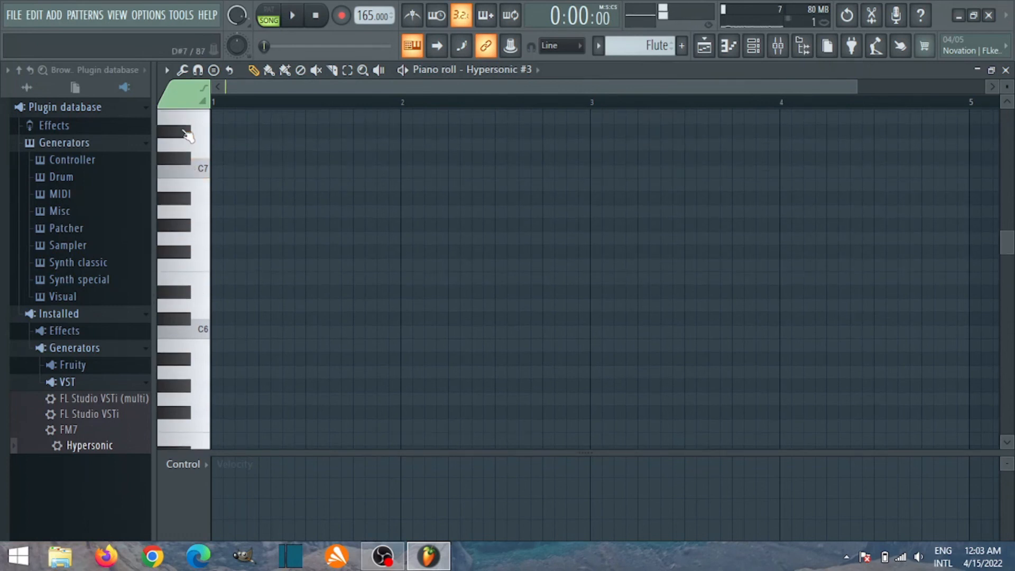
# - Play the arrangement and audition further flute keys, including D#6, D6 and G7, to find the starting note
pyautogui.press('space')
pyautogui.press('space')
pyautogui.scroll(1, 216, 148)
pyautogui.scroll(1, 218, 149)
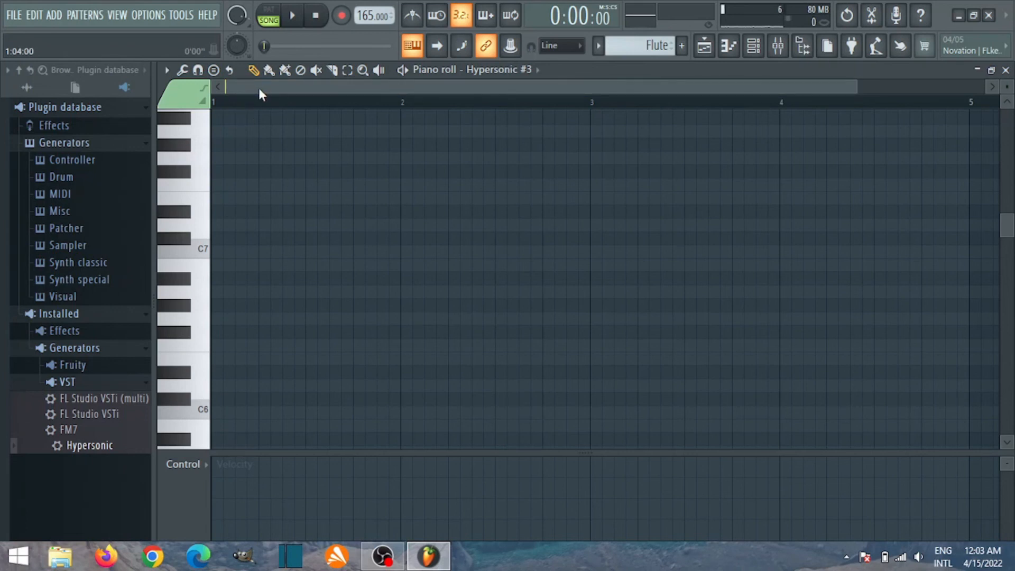
pyautogui.moveTo(268, 93)
pyautogui.mouseDown()
pyautogui.moveTo(316, 81)
pyautogui.moveTo(265, 88)
pyautogui.mouseUp()
pyautogui.moveTo(265, 90)
pyautogui.mouseDown()
pyautogui.moveTo(275, 90)
pyautogui.moveTo(268, 99)
pyautogui.mouseUp()
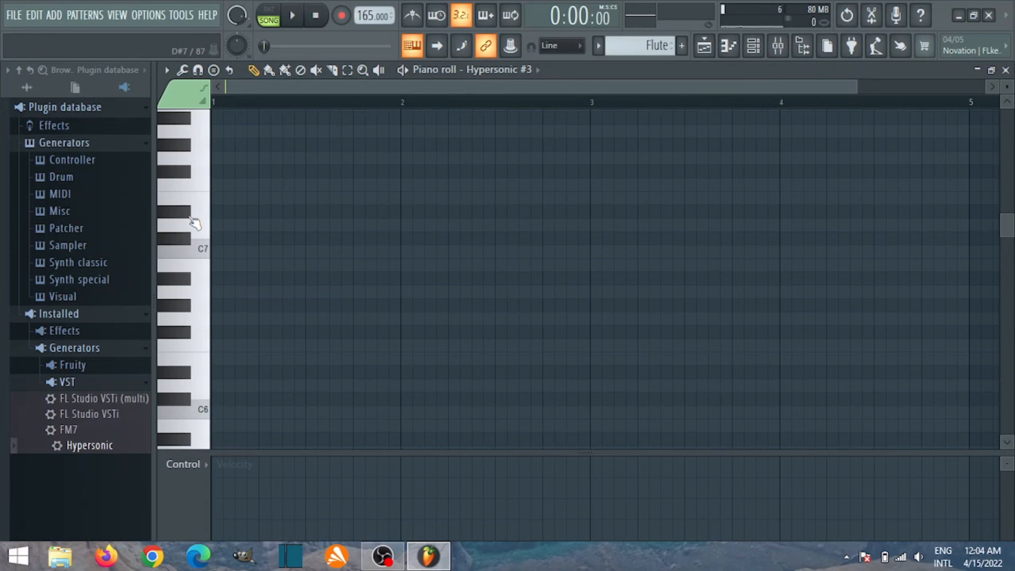
pyautogui.click(180, 373)
pyautogui.click(185, 389)
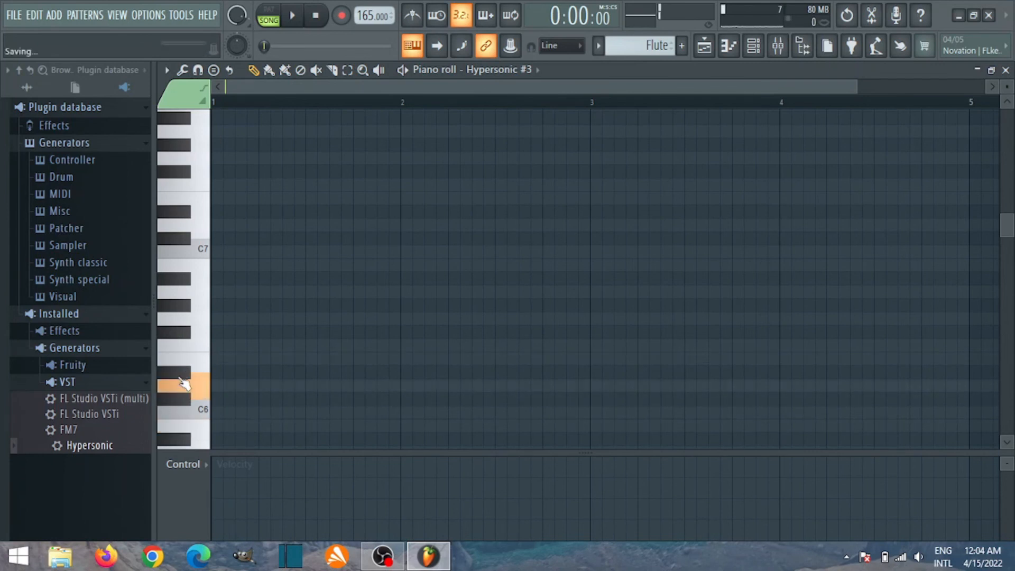
pyautogui.click(200, 165)
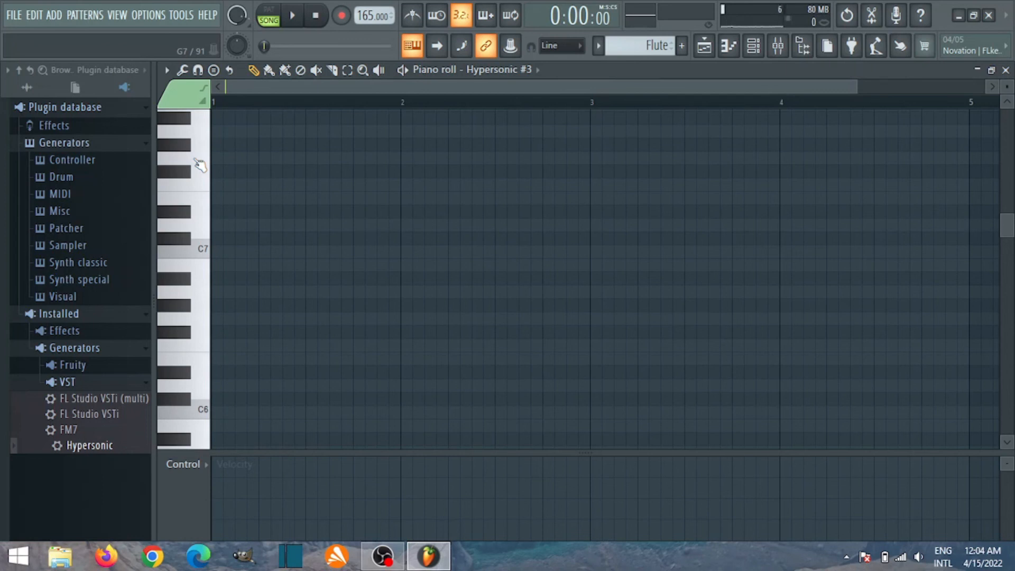
pyautogui.press('space')
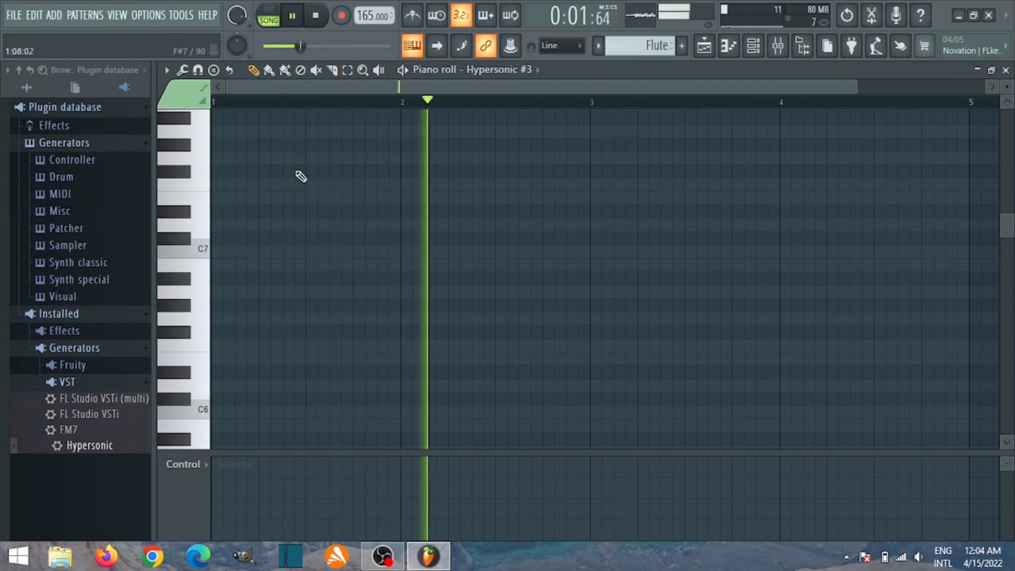
pyautogui.press('space')
pyautogui.scroll(2, 331, 180)
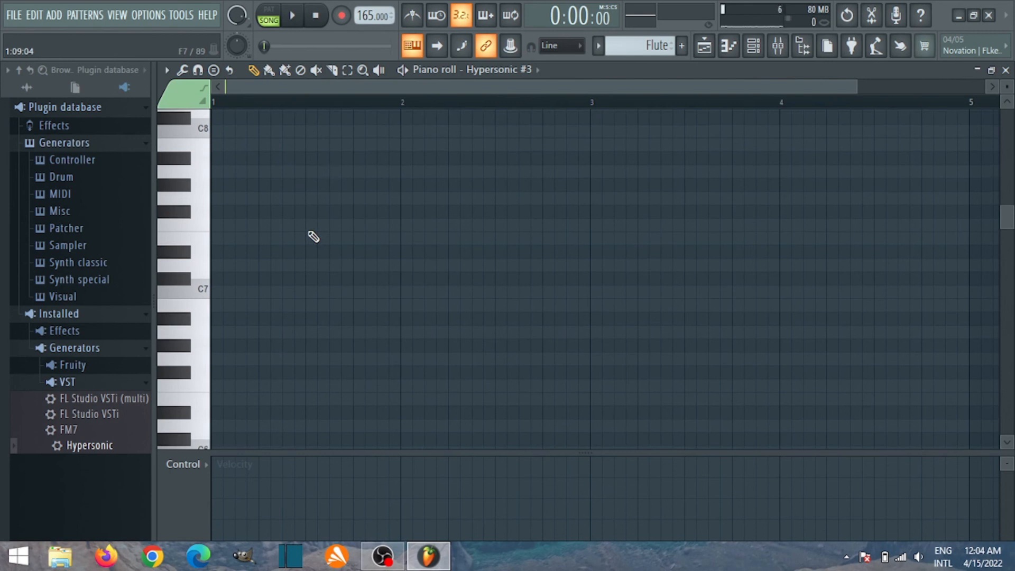
# - Add D#7 notes on steps 9 and 11 of bar 1, extending the second to two steps, and play them back
pyautogui.press('space')
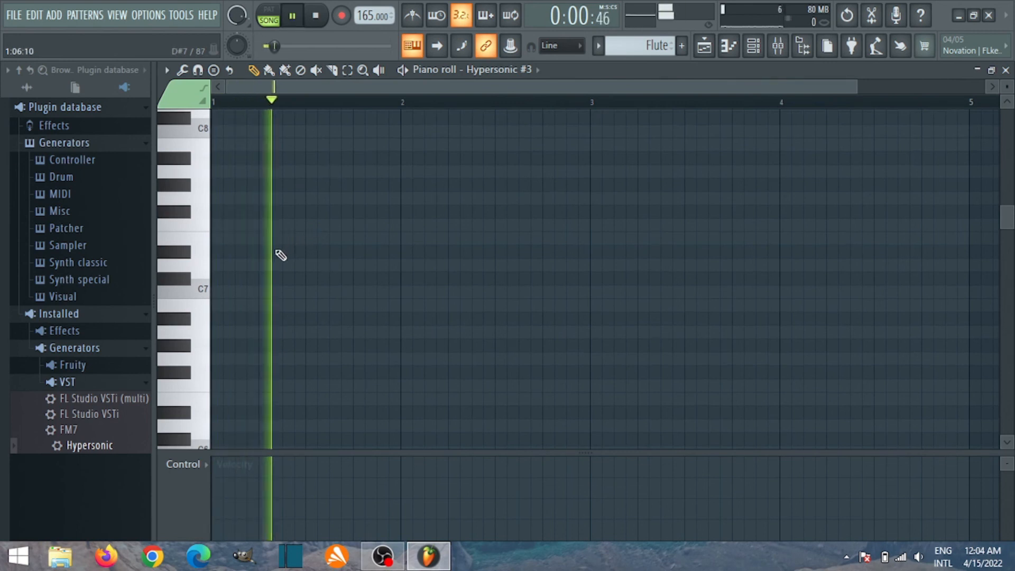
pyautogui.press('space')
pyautogui.click(311, 250)
pyautogui.press('space')
pyautogui.click(335, 251)
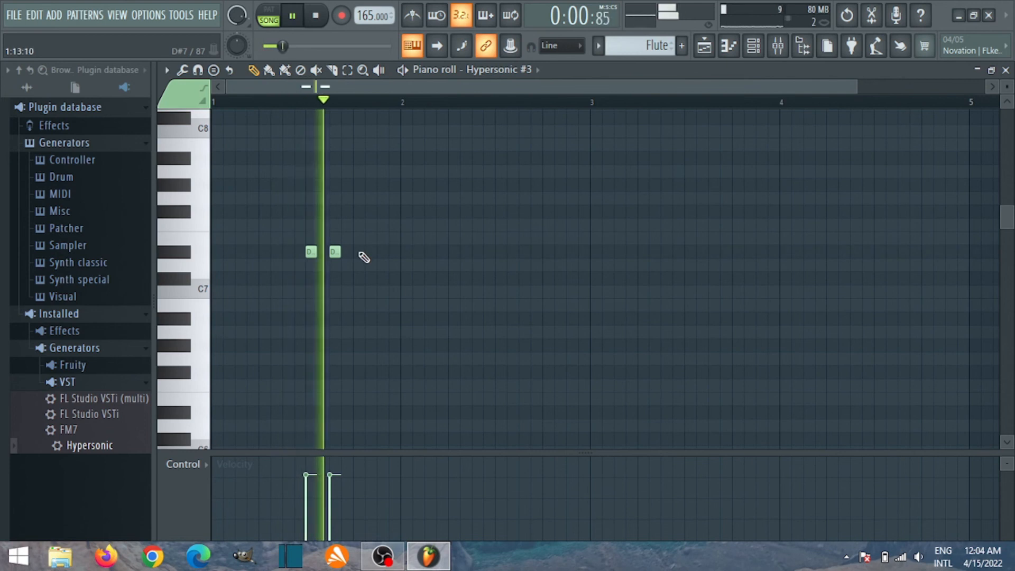
pyautogui.moveTo(339, 255); pyautogui.dragTo(352, 254)
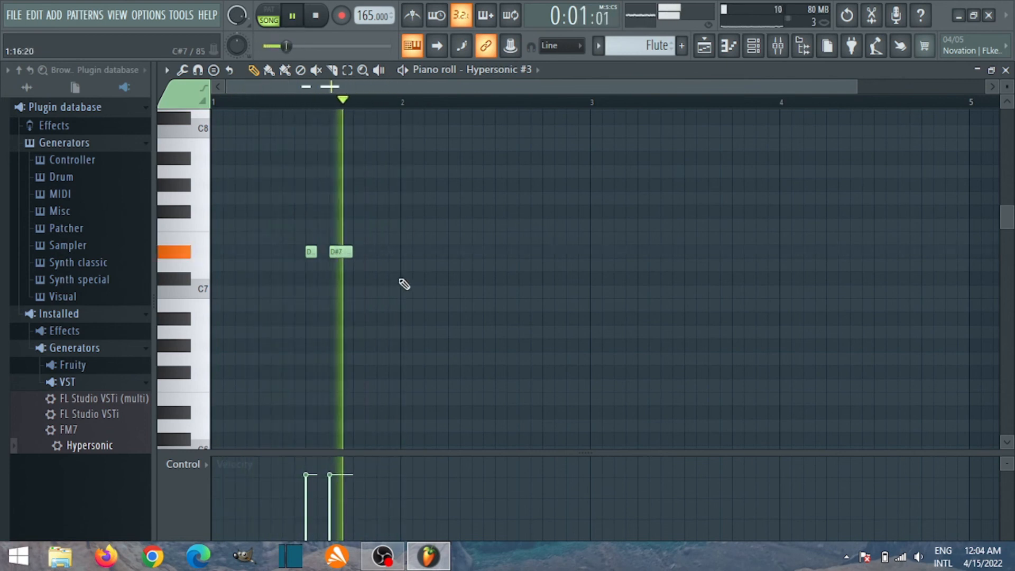
pyautogui.press('space')
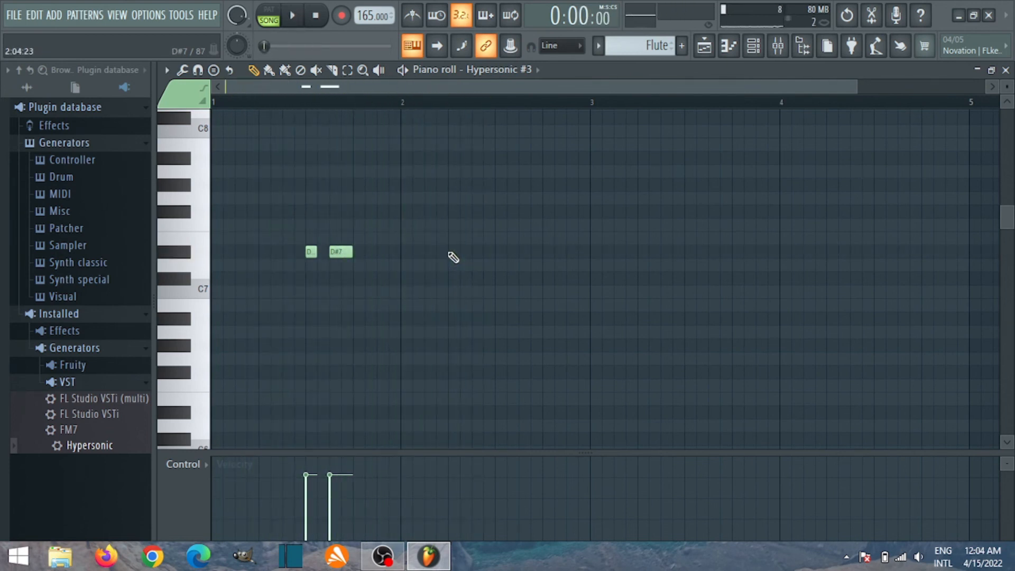
# - Duplicate the two D#7 flute notes from bar 1 into bars 2, 3 and 4
pyautogui.hotkey('ctrl', 'a')
pyautogui.hotkey('ctrl', 'b')
pyautogui.hotkey('ctrl', 'b')
pyautogui.hotkey('ctrl', 'b')
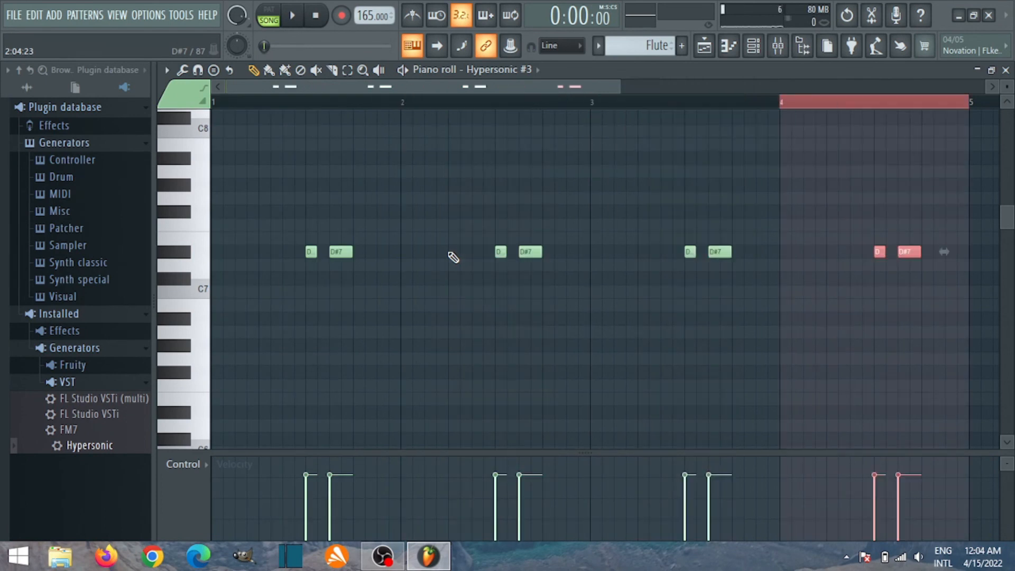
# - Lower the flute's fader on mixer Insert 7 while the arrangement plays, and return to the playlist
pyautogui.click(778, 46)
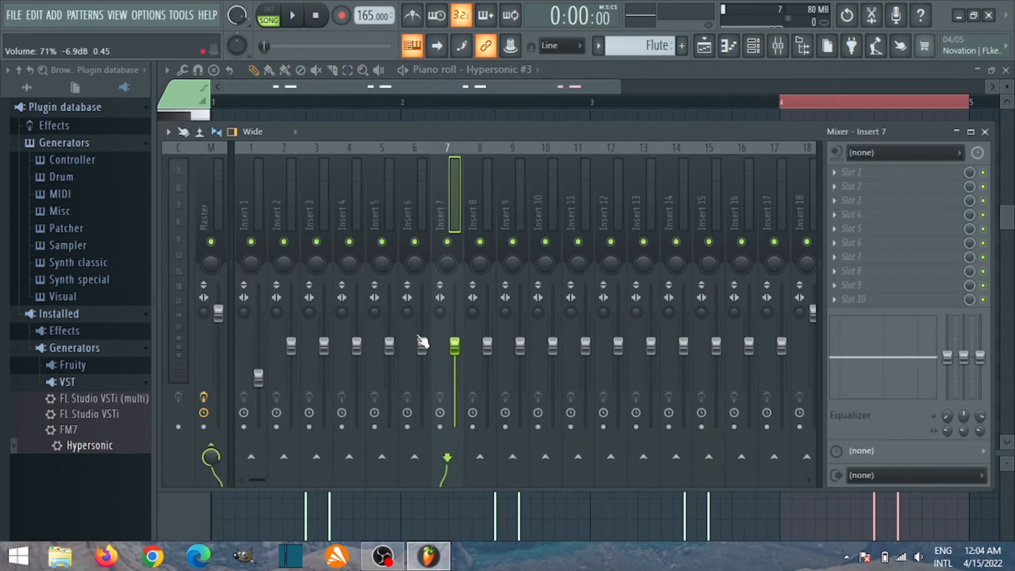
pyautogui.press('space')
pyautogui.moveTo(458, 358); pyautogui.dragTo(458, 374)
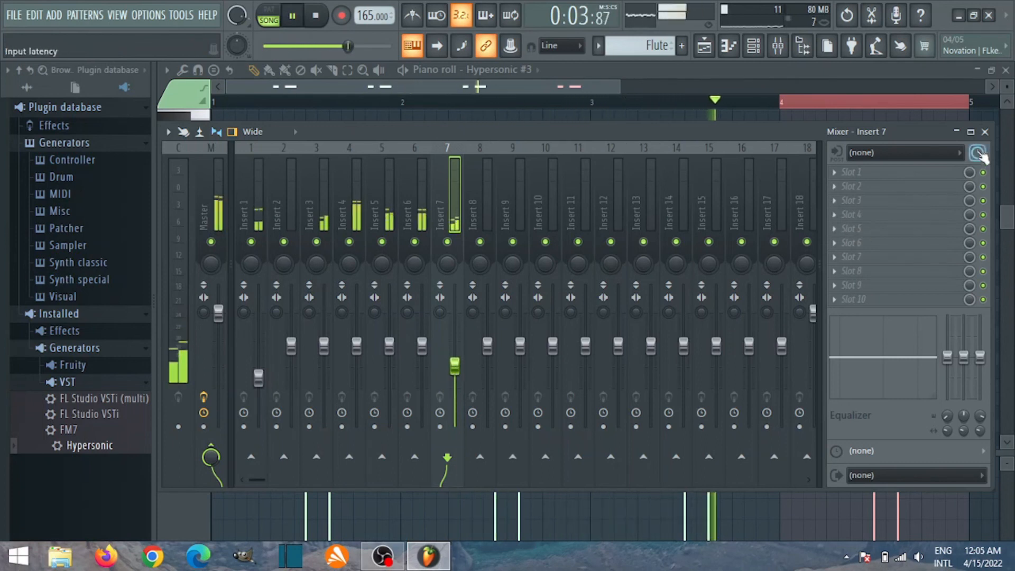
pyautogui.click(985, 131)
pyautogui.click(1006, 70)
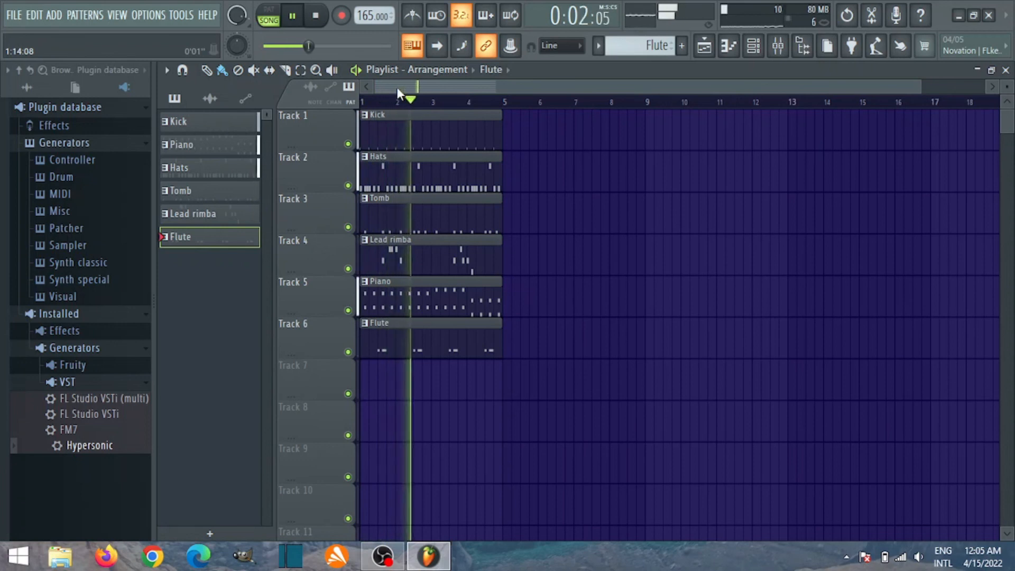
pyautogui.press('space')
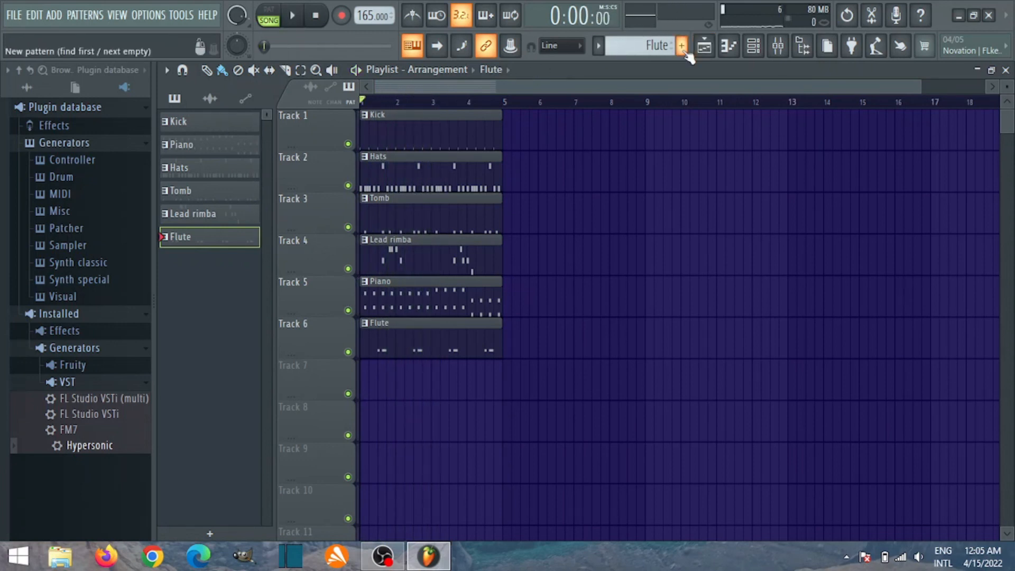
# - Audition the JV FX 2 to JV FX 5 and KAM samples in the Effects folder of the Tumi Johnson Xitsonga kit
pyautogui.click(26, 88)
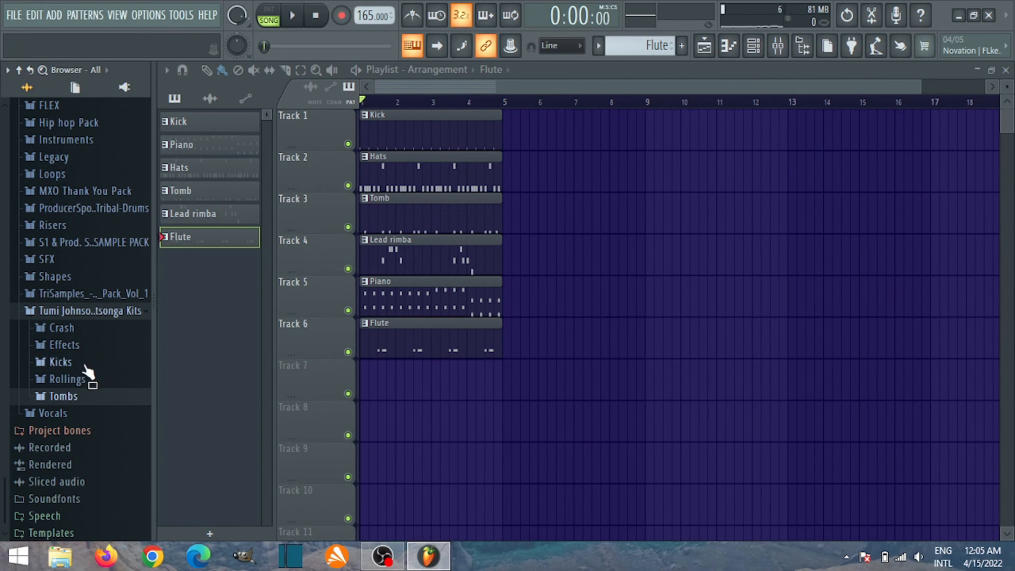
pyautogui.click(79, 346)
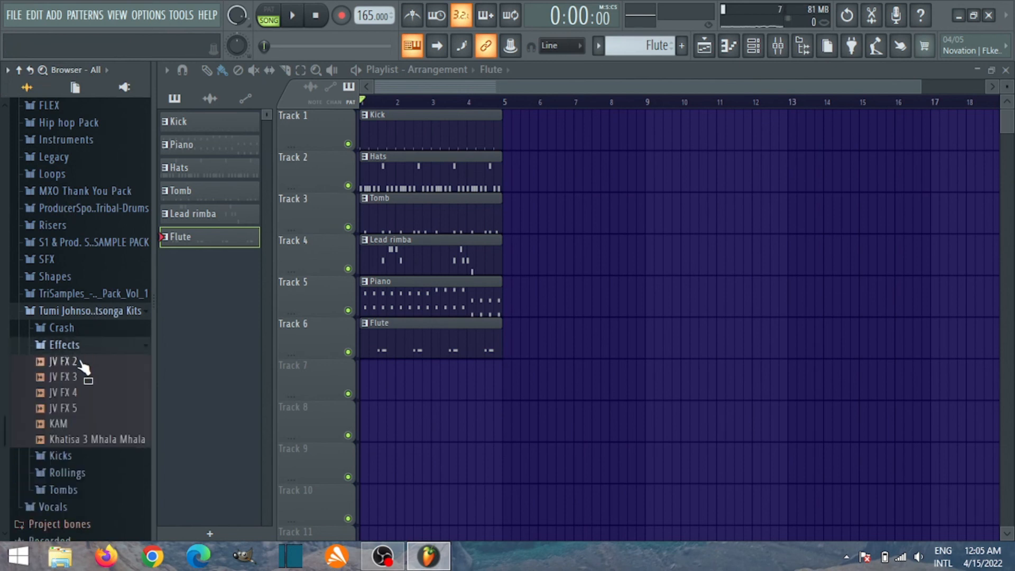
pyautogui.click(80, 363)
pyautogui.click(81, 378)
pyautogui.click(74, 393)
pyautogui.click(74, 409)
pyautogui.click(76, 423)
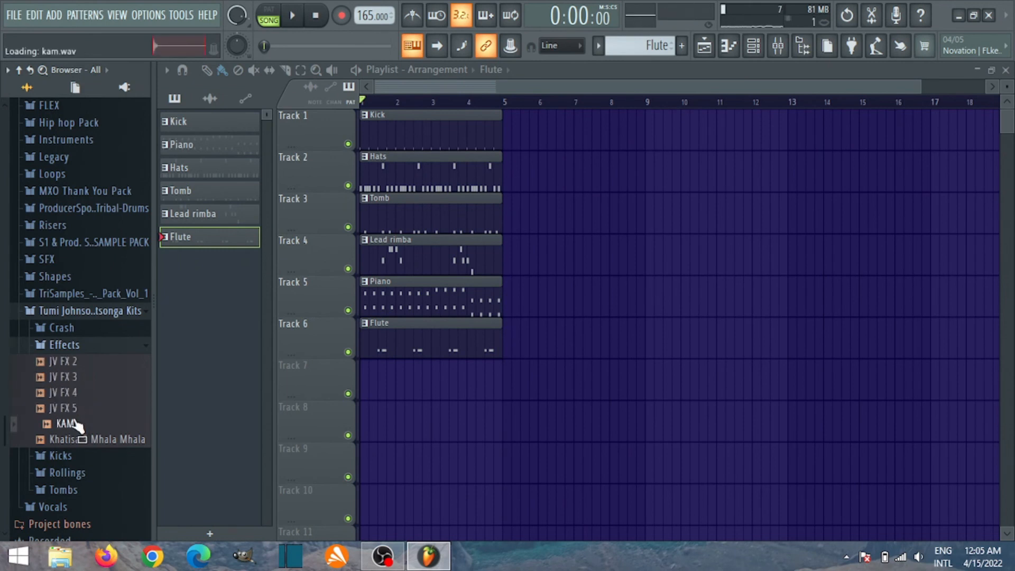
# - Create Pattern 7 and load the KAM effect sample into a new channel
pyautogui.click(681, 46)
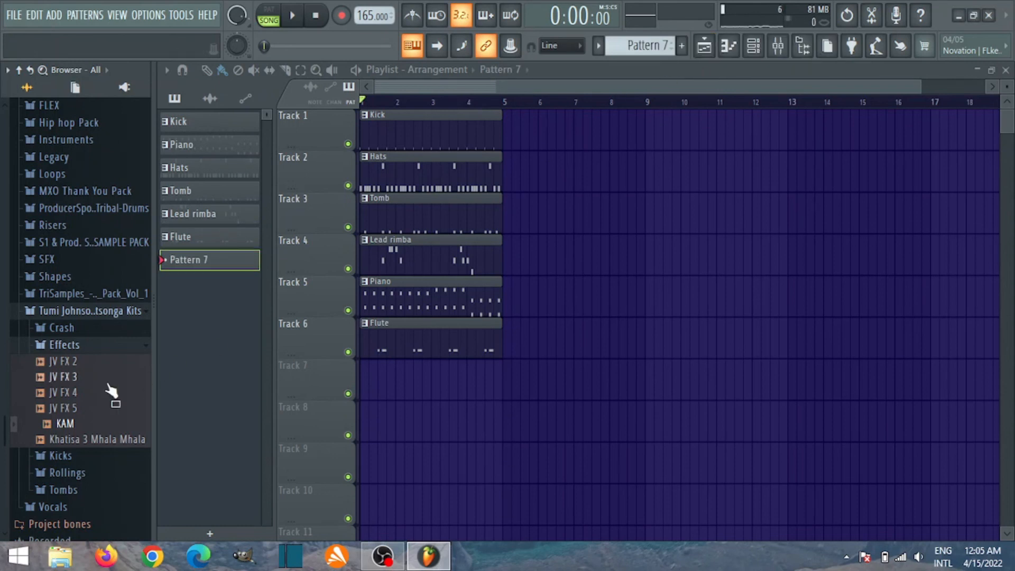
pyautogui.rightClick(77, 423)
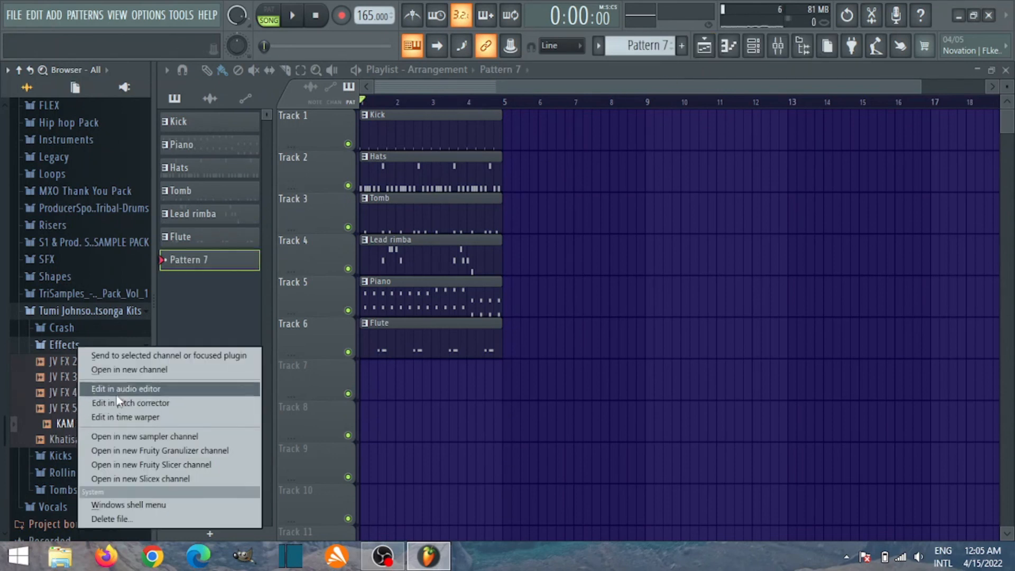
pyautogui.click(131, 373)
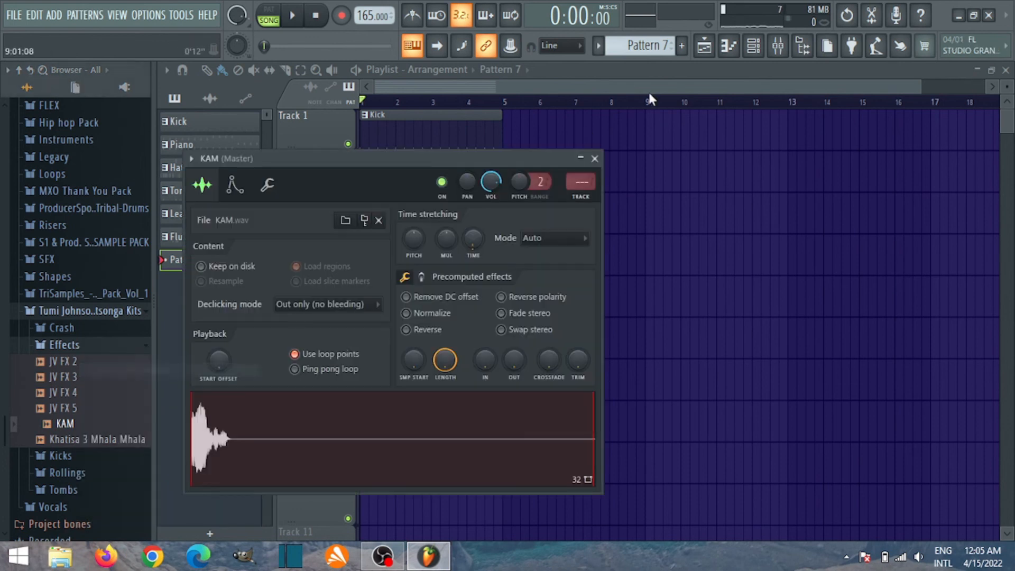
pyautogui.click(600, 154)
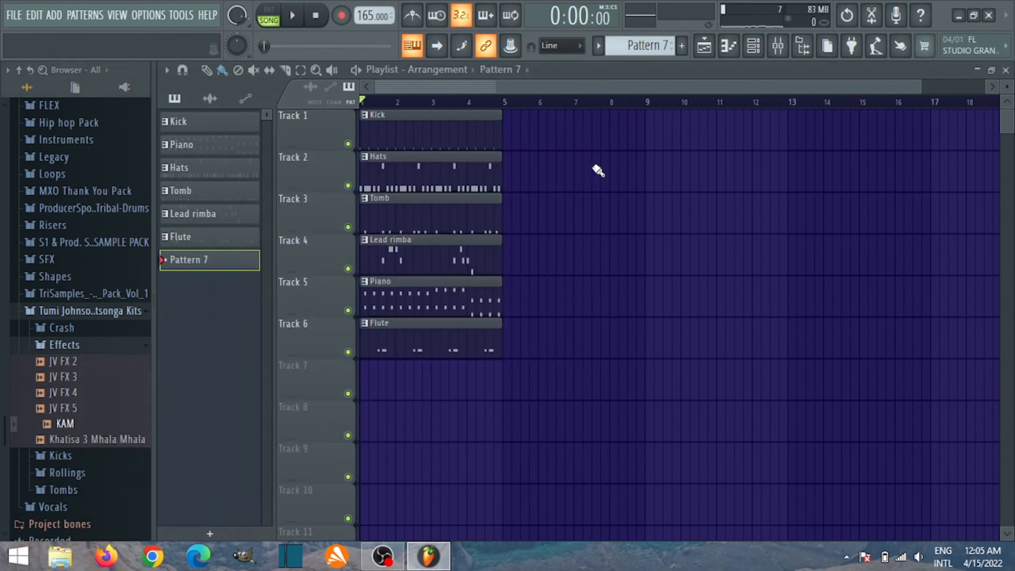
# - Place Pattern 7 on playlist Track 7 with its clip spanning bars 1 to 4
pyautogui.click(754, 55)
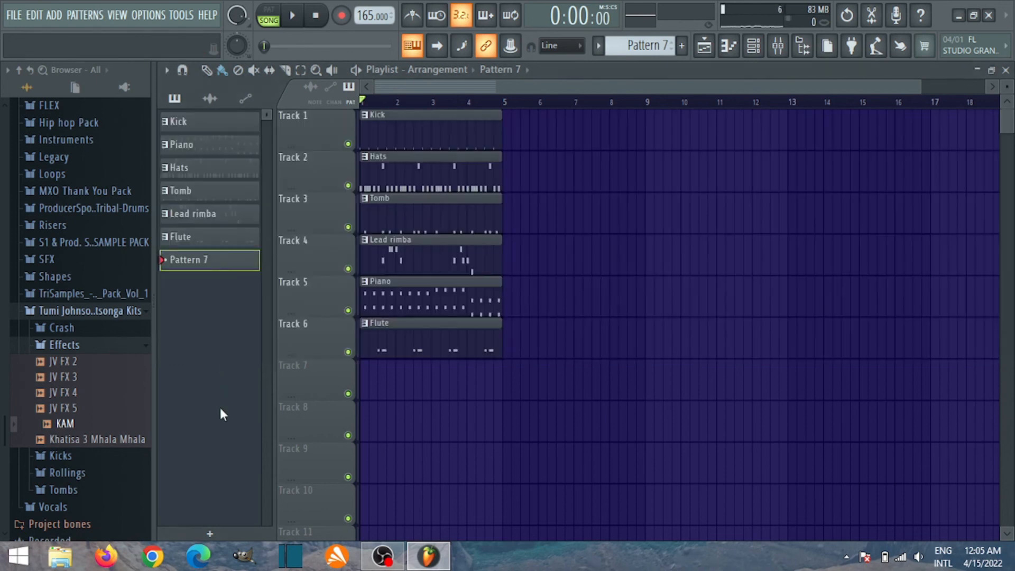
pyautogui.press('F6')
pyautogui.click(378, 384)
pyautogui.moveTo(381, 382); pyautogui.dragTo(502, 367)
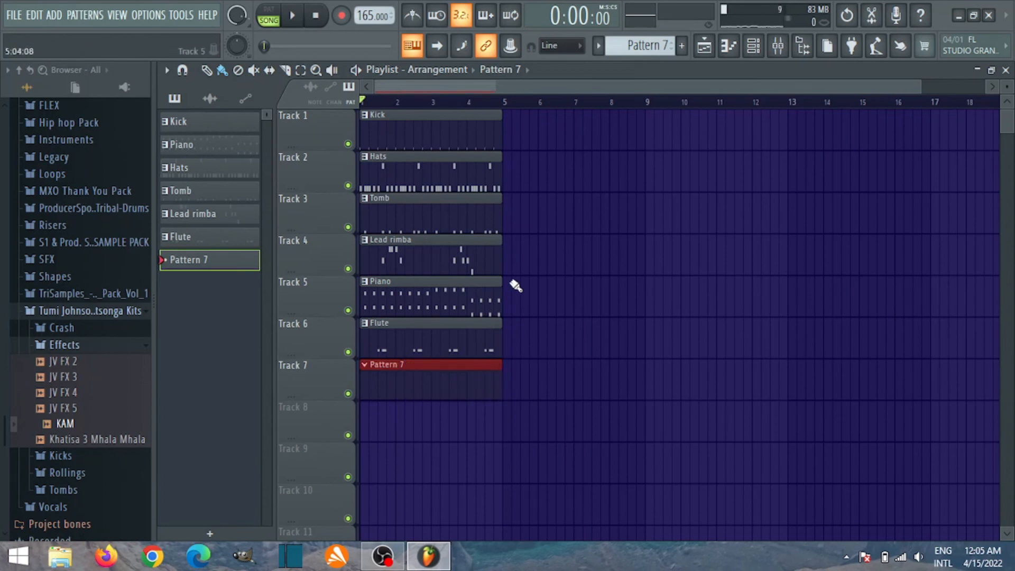
pyautogui.click(377, 102)
pyautogui.click(319, 21)
# - Open the KAM channel's piano roll and audition keys from the upper octaves down towards C5
pyautogui.click(753, 47)
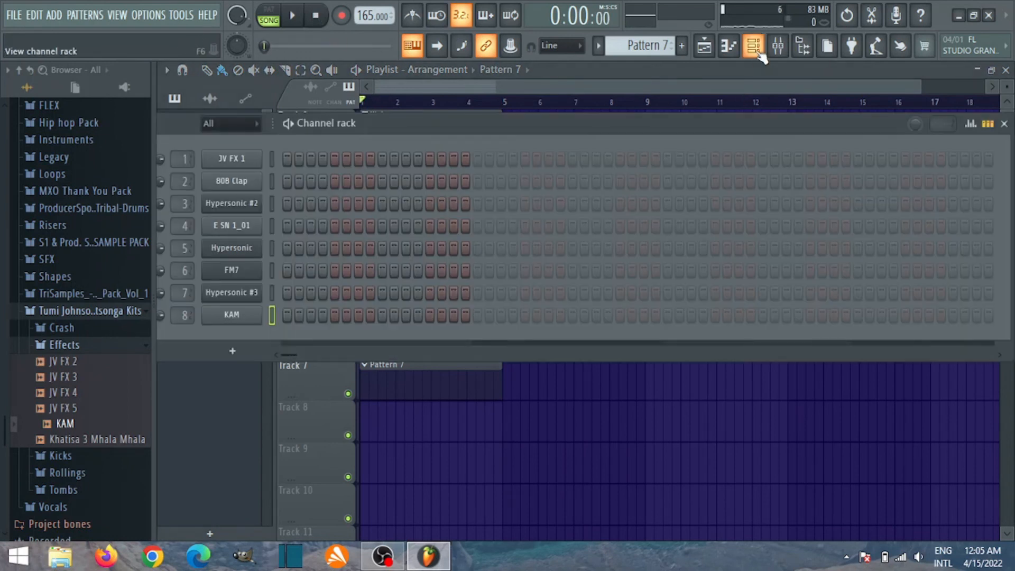
pyautogui.rightClick(239, 318)
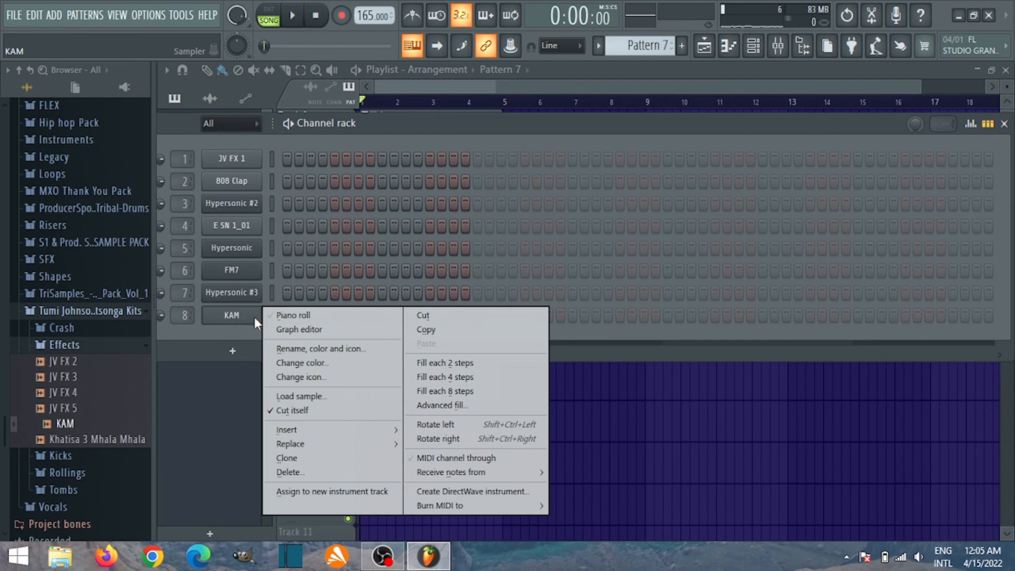
pyautogui.click(321, 317)
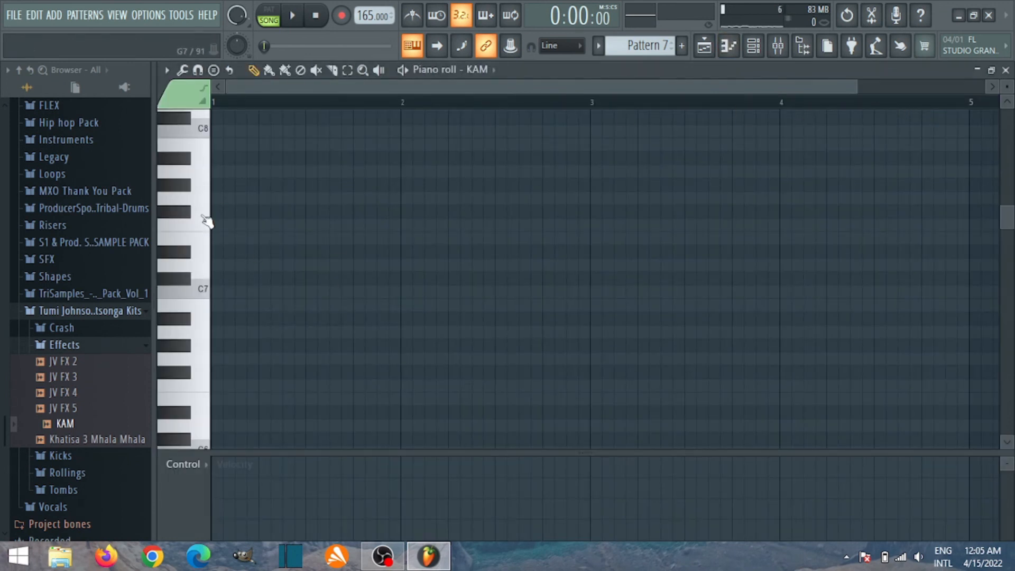
pyautogui.scroll(-1, 193, 284)
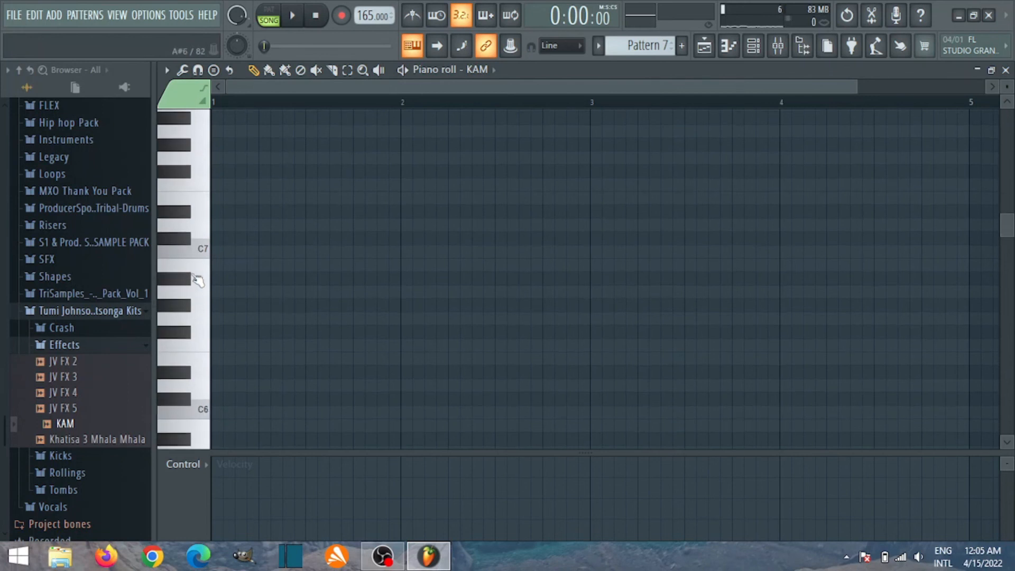
pyautogui.scroll(2, 198, 265)
pyautogui.press('space')
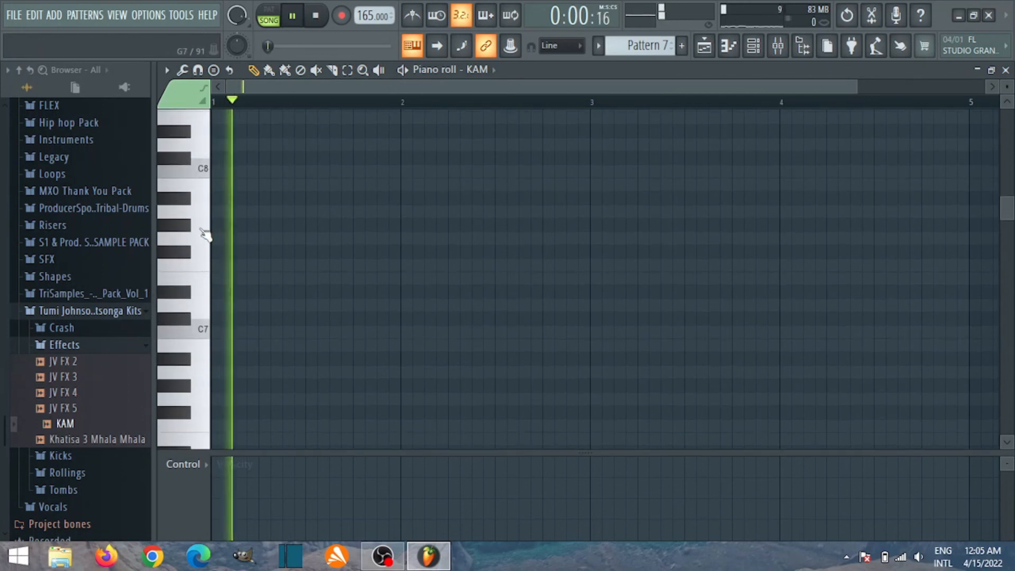
pyautogui.press('space')
pyautogui.click(190, 253)
pyautogui.moveTo(190, 253); pyautogui.dragTo(188, 196)
pyautogui.scroll(-1, 197, 311)
pyautogui.scroll(-6, 197, 311)
# - Add KAM notes at C5 on steps 3 and 11 of bars 1 and 2, checking them during playback
pyautogui.press('space')
pyautogui.press('space')
pyautogui.press('space')
pyautogui.press('space')
pyautogui.click(240, 252)
pyautogui.press('space')
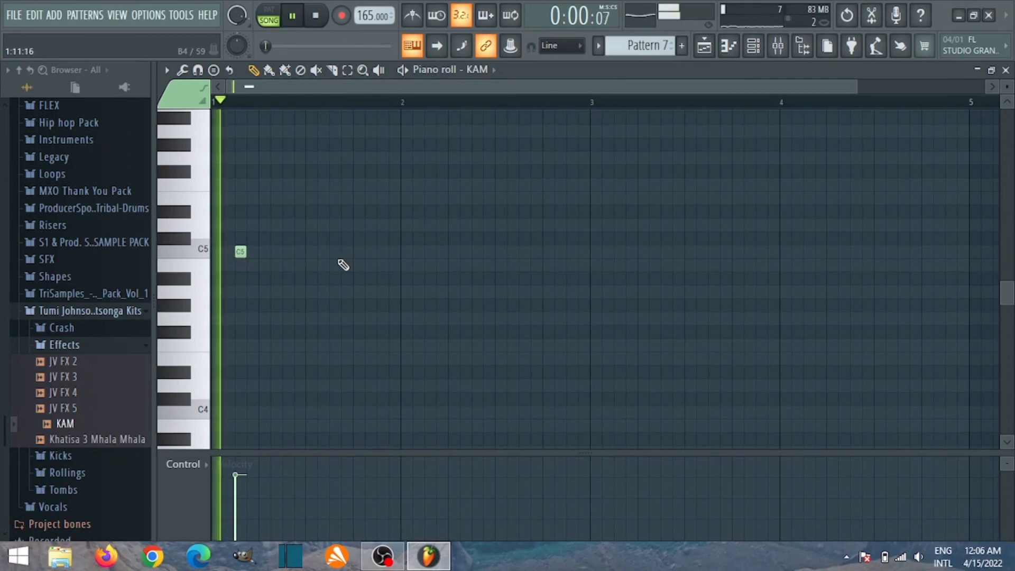
pyautogui.press('space')
pyautogui.click(333, 253)
pyautogui.press('space')
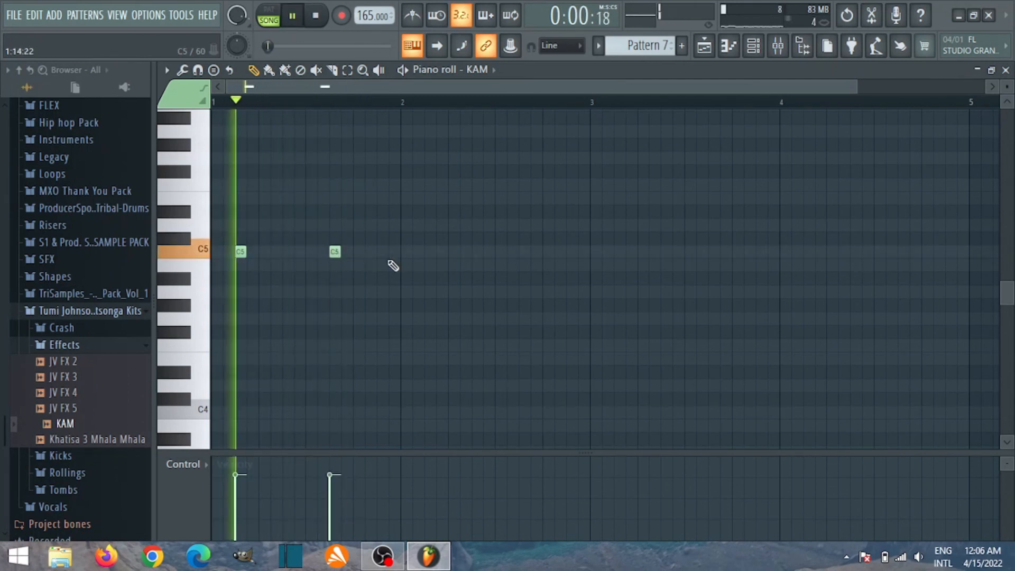
pyautogui.click(430, 252)
pyautogui.click(520, 254)
pyautogui.press('space')
# - Duplicate all the KAM notes from bars 1 and 2 into bars 3 and 4, and close the piano roll
pyautogui.hotkey('ctrl', 'a')
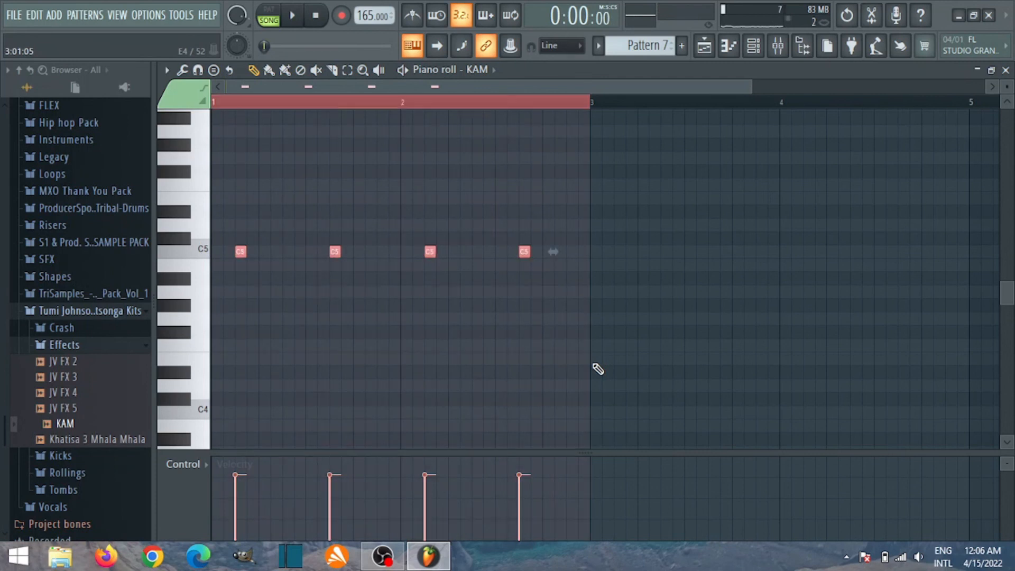
pyautogui.hotkey('ctrl', 'b')
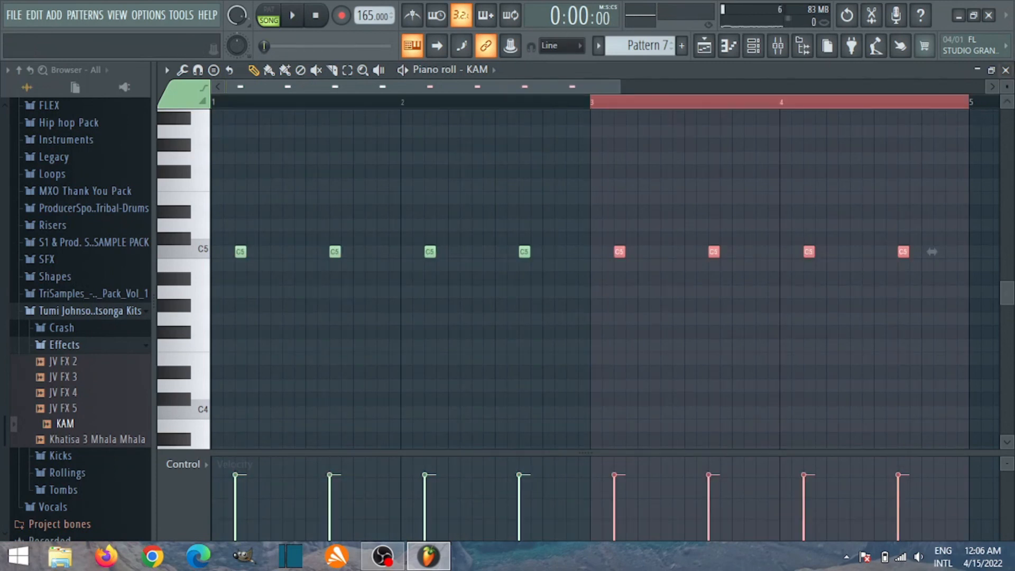
pyautogui.click(1006, 70)
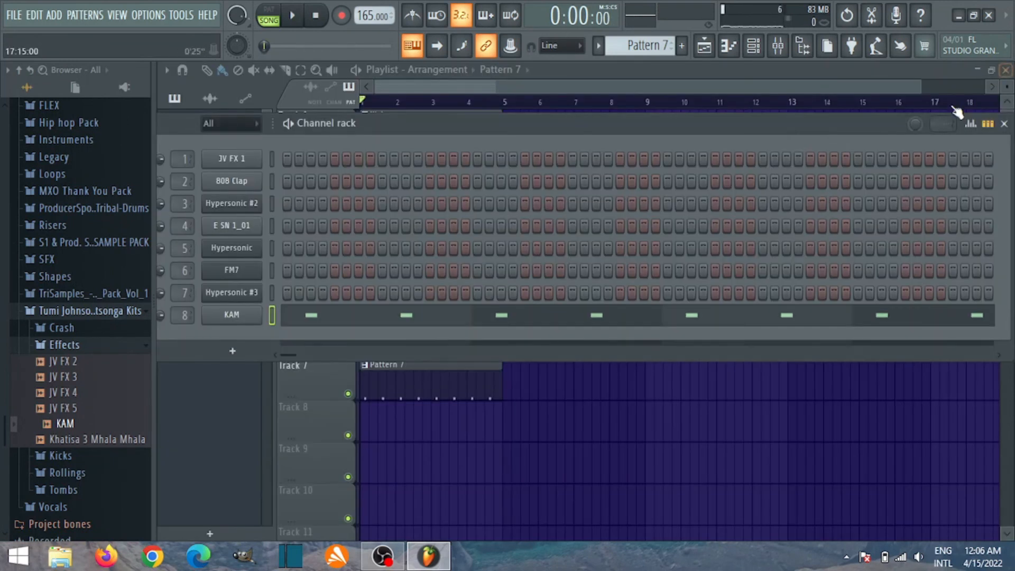
# - Route the KAM sampler to mixer track 8, raise its time-stretching pitch slightly, and play the arrangement
pyautogui.click(230, 315)
pyautogui.moveTo(322, 165); pyautogui.dragTo(325, 146)
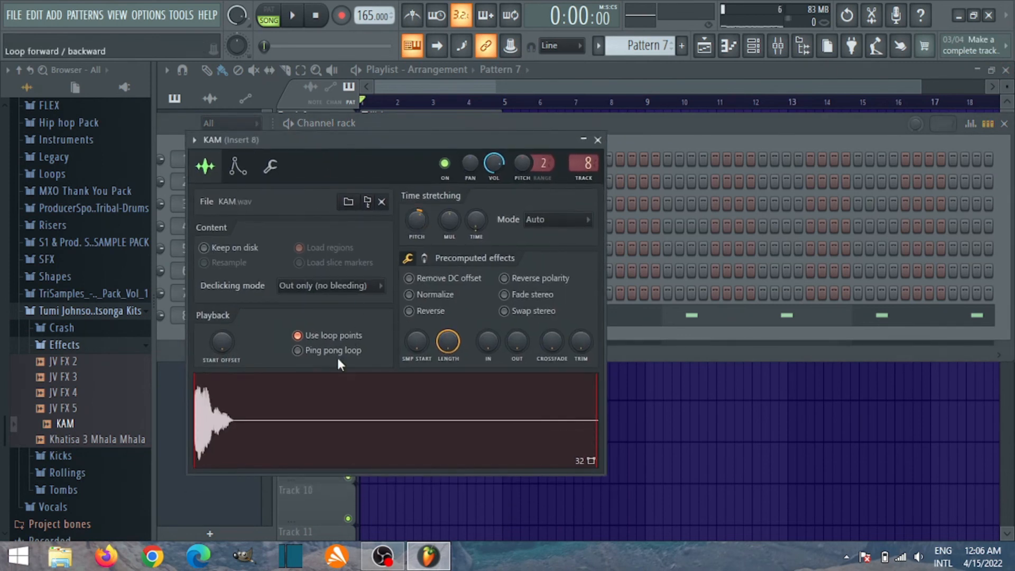
pyautogui.press('space')
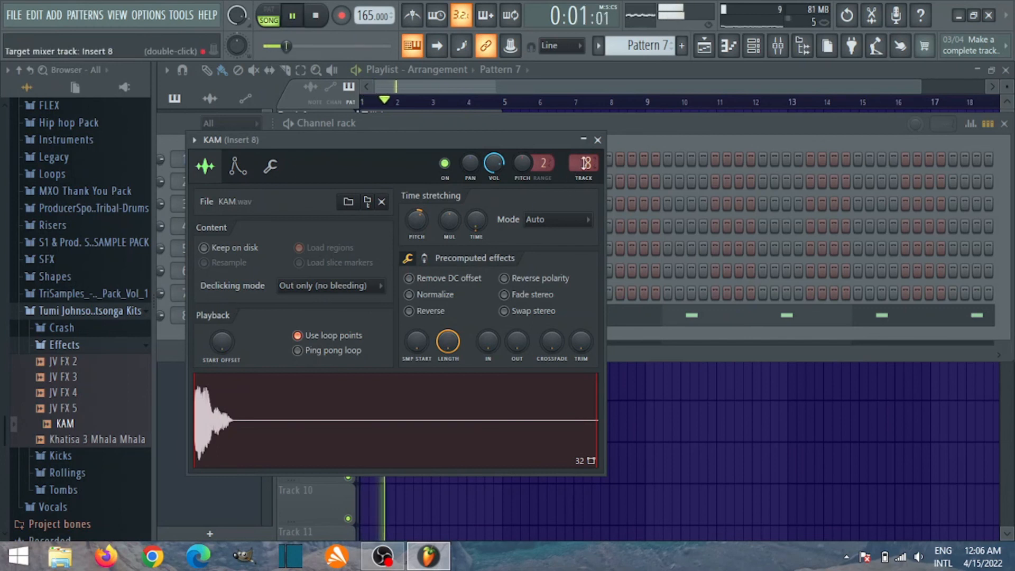
pyautogui.click(597, 139)
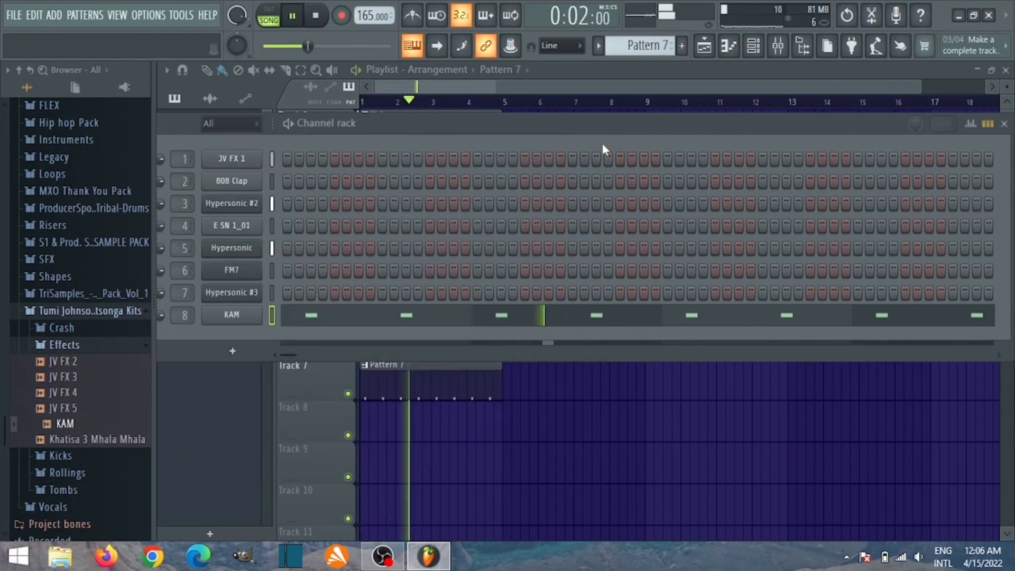
# - Lower the KAM sound's fader on mixer Insert 8 to about 60% (-9.8 dB)
pyautogui.click(778, 45)
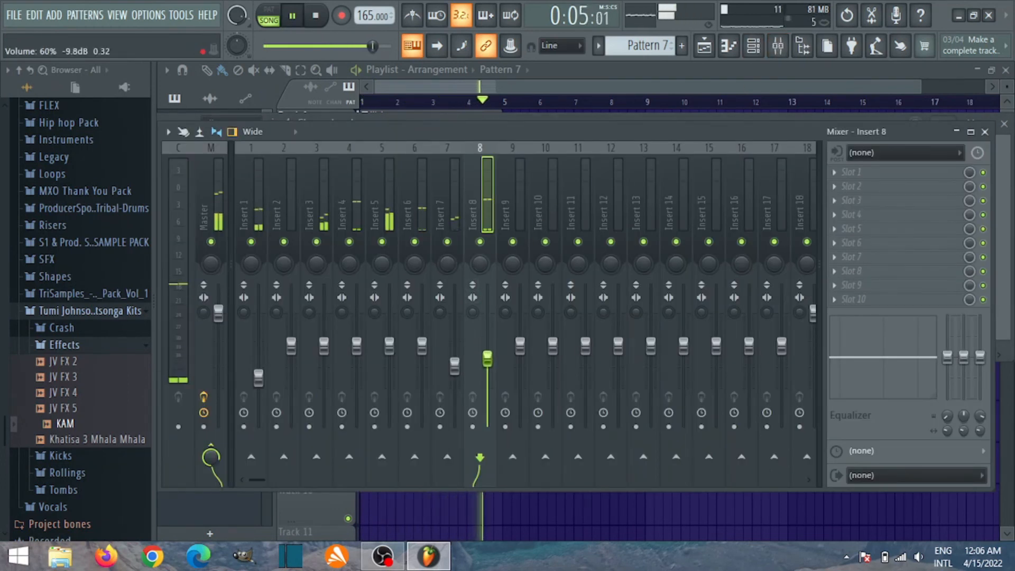
pyautogui.press('space')
pyautogui.click(985, 132)
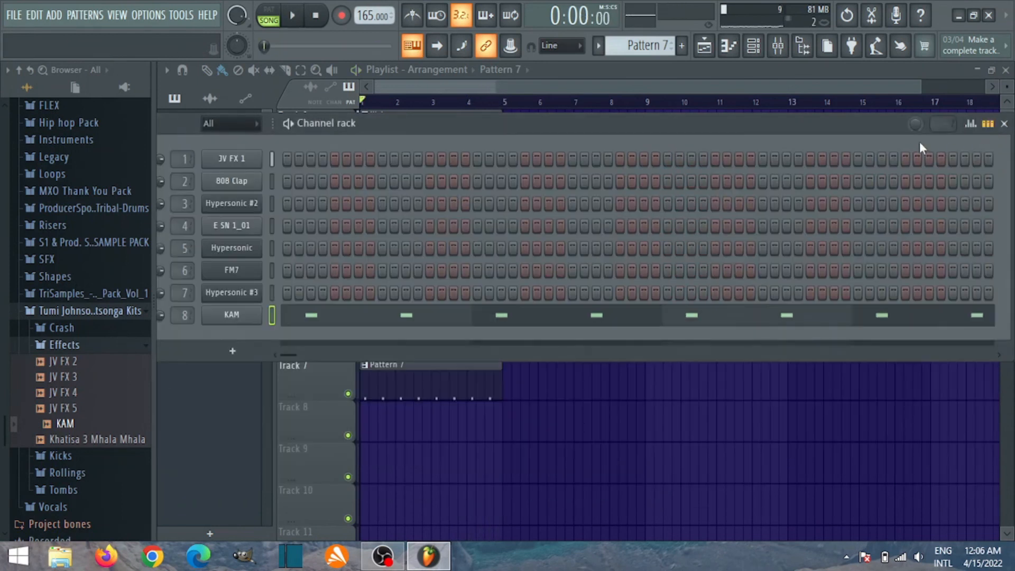
# - Delete the KAM note on step 11 of each of the four bars and play the arrangement to check
pyautogui.click(414, 314)
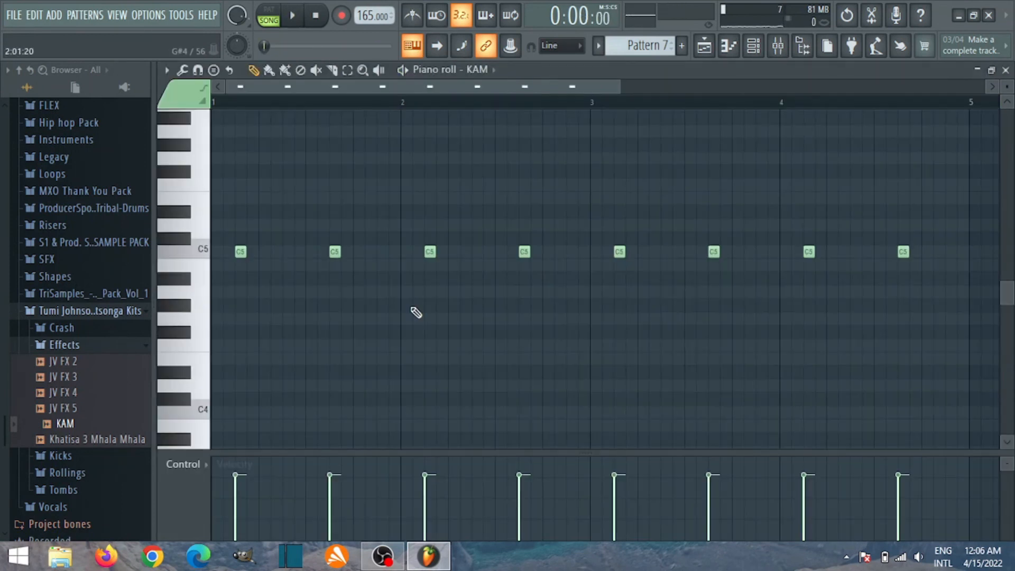
pyautogui.rightClick(336, 251)
pyautogui.rightClick(525, 253)
pyautogui.press('space')
pyautogui.rightClick(714, 252)
pyautogui.rightClick(903, 252)
pyautogui.click(1005, 70)
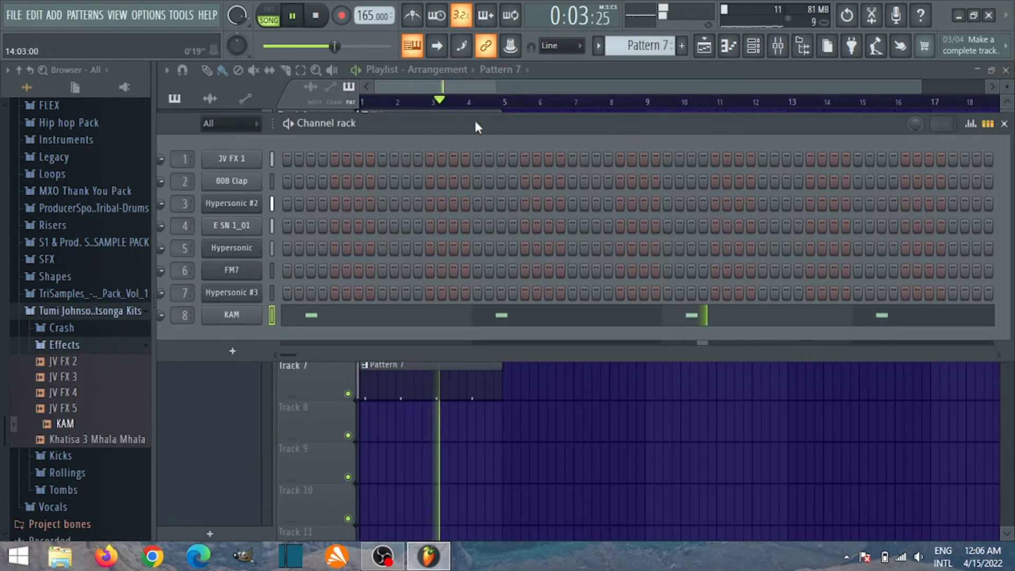
pyautogui.click(998, 121)
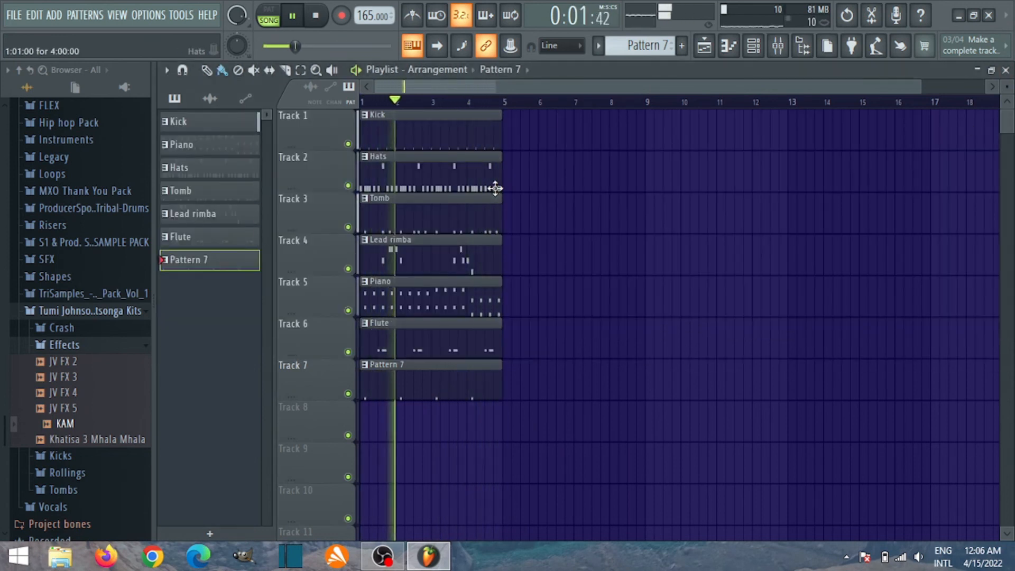
pyautogui.press('space')
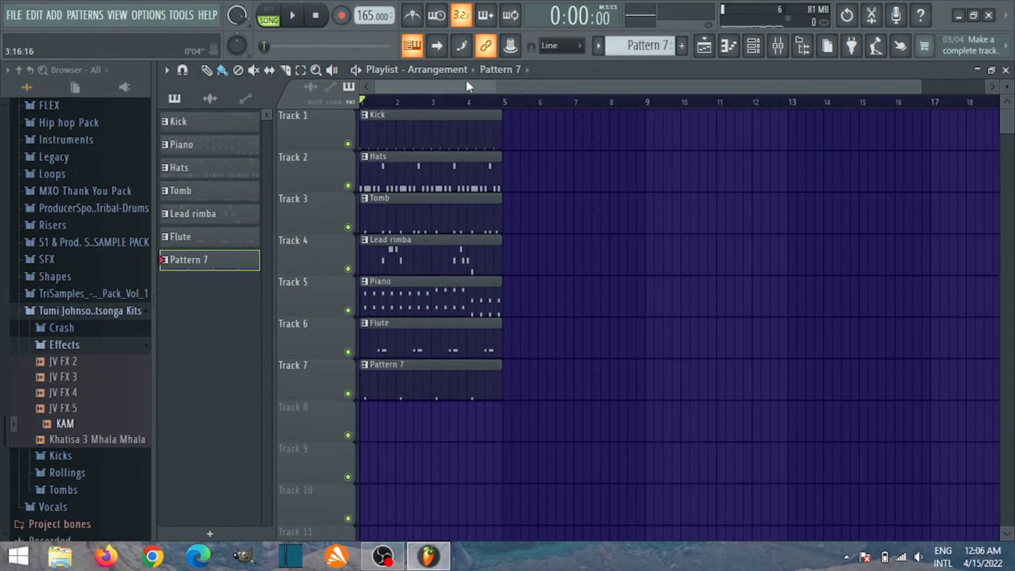
pyautogui.click(683, 46)
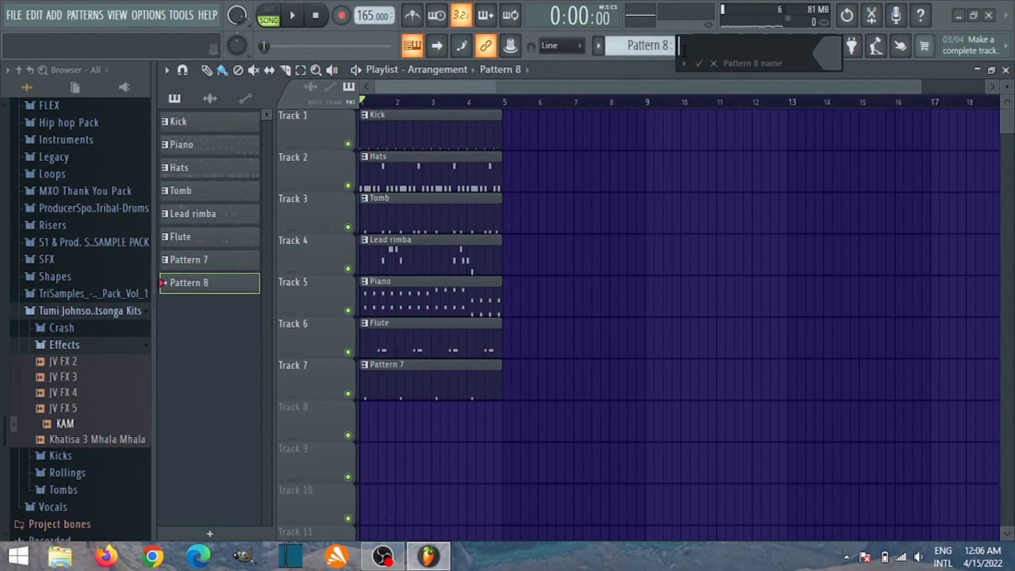
pyautogui.click(713, 64)
pyautogui.click(227, 262)
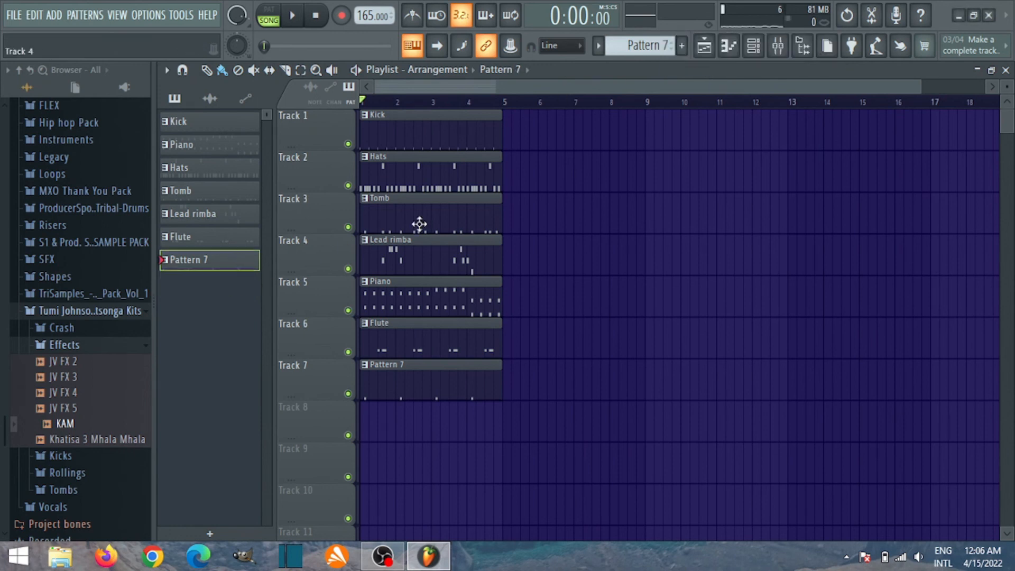
# - Rename Pattern 7 to "Kam effect", give it a random purple colour, and play the arrangement
pyautogui.click(644, 46)
pyautogui.click(766, 115)
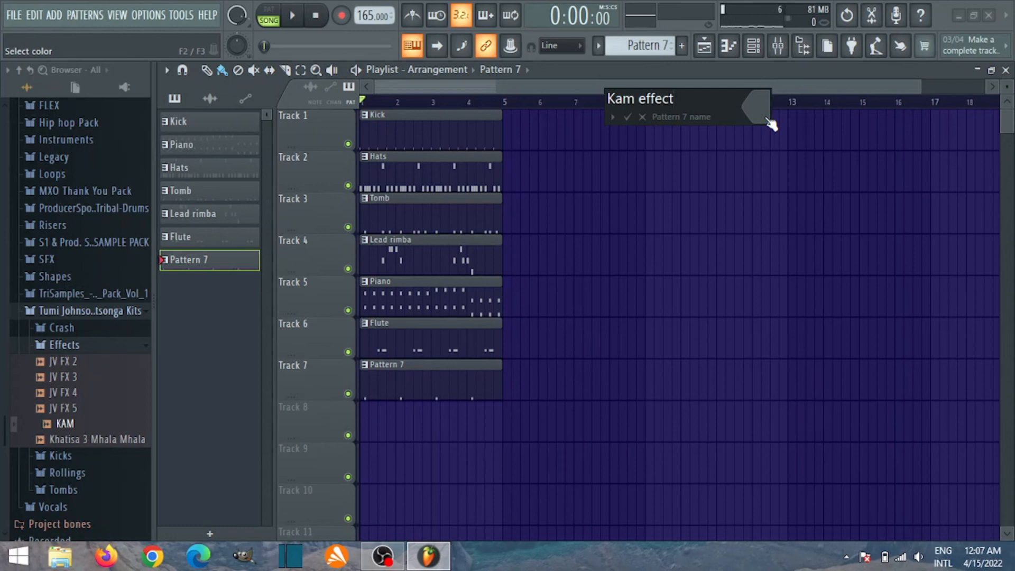
pyautogui.click(770, 123)
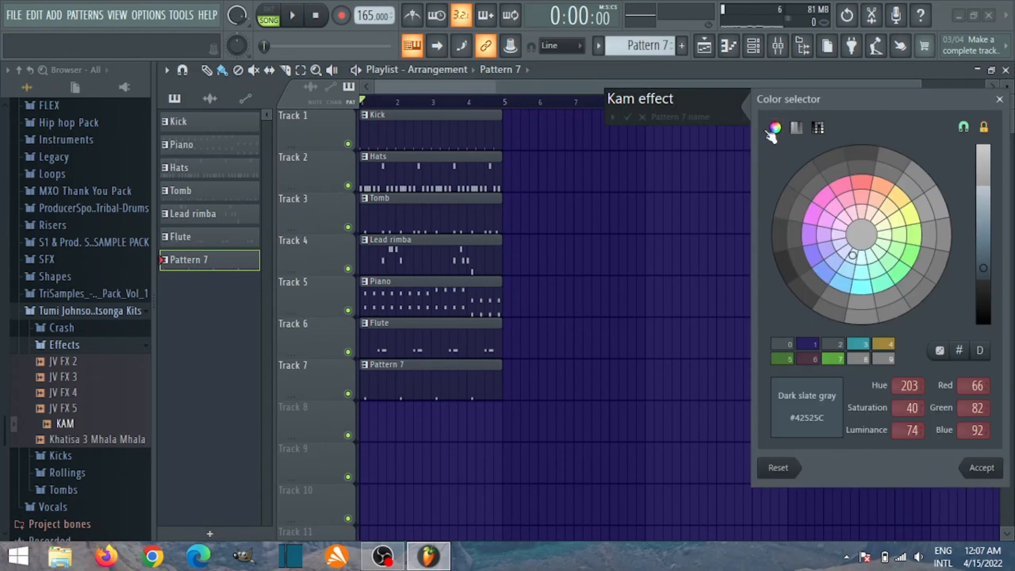
pyautogui.click(941, 350)
pyautogui.click(981, 469)
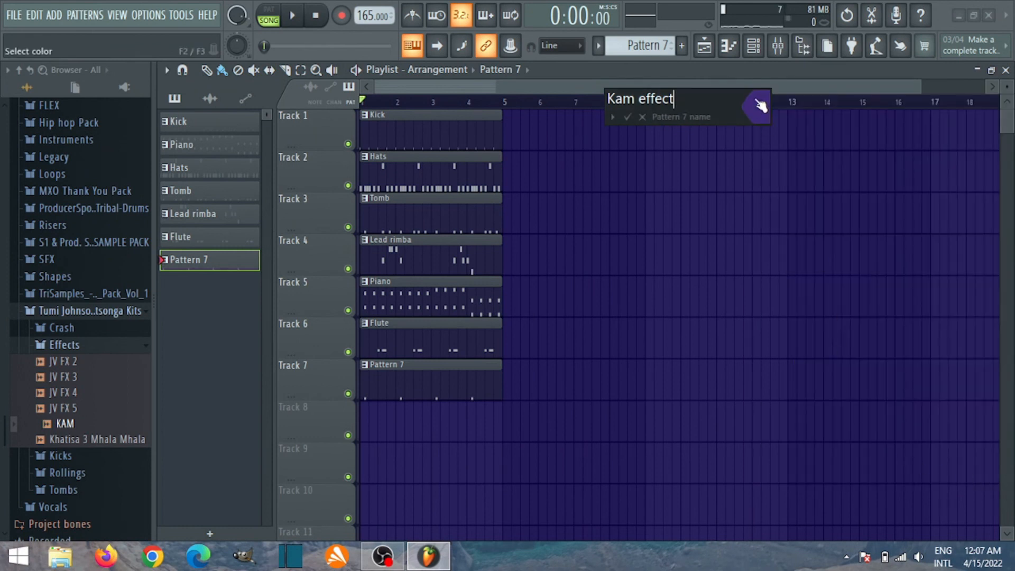
pyautogui.click(761, 101)
pyautogui.click(986, 479)
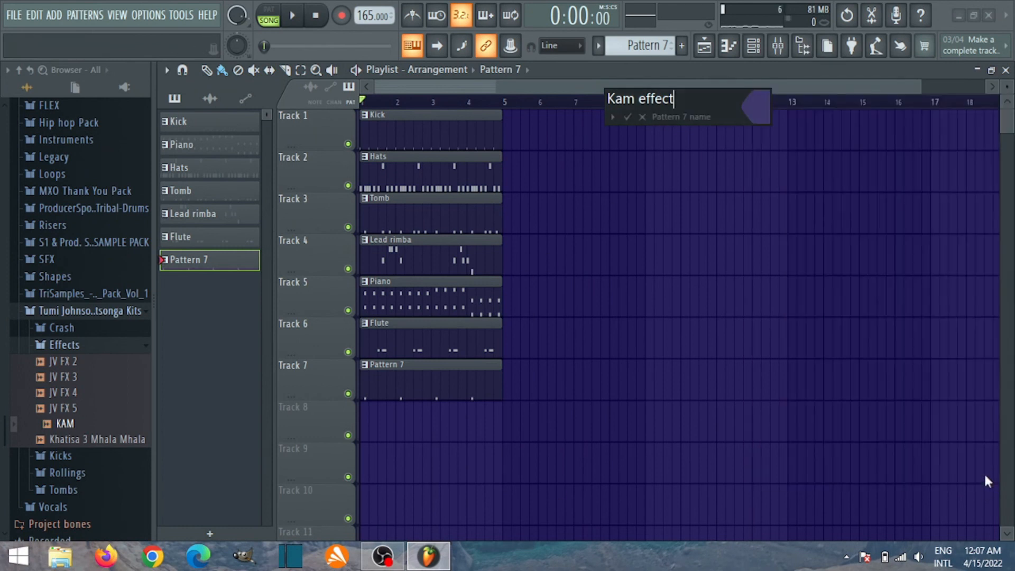
pyautogui.click(613, 117)
pyautogui.click(627, 117)
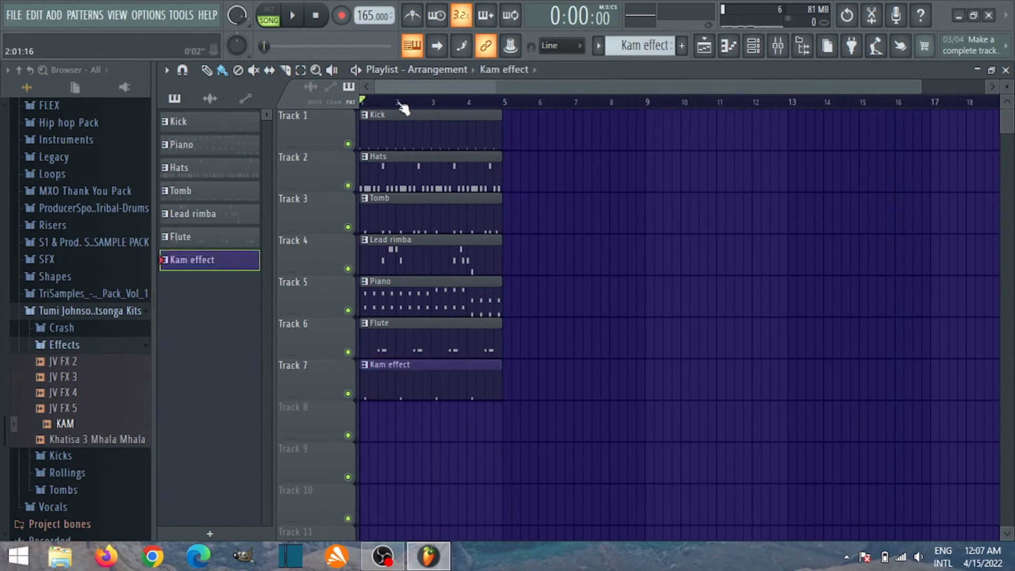
pyautogui.press('space')
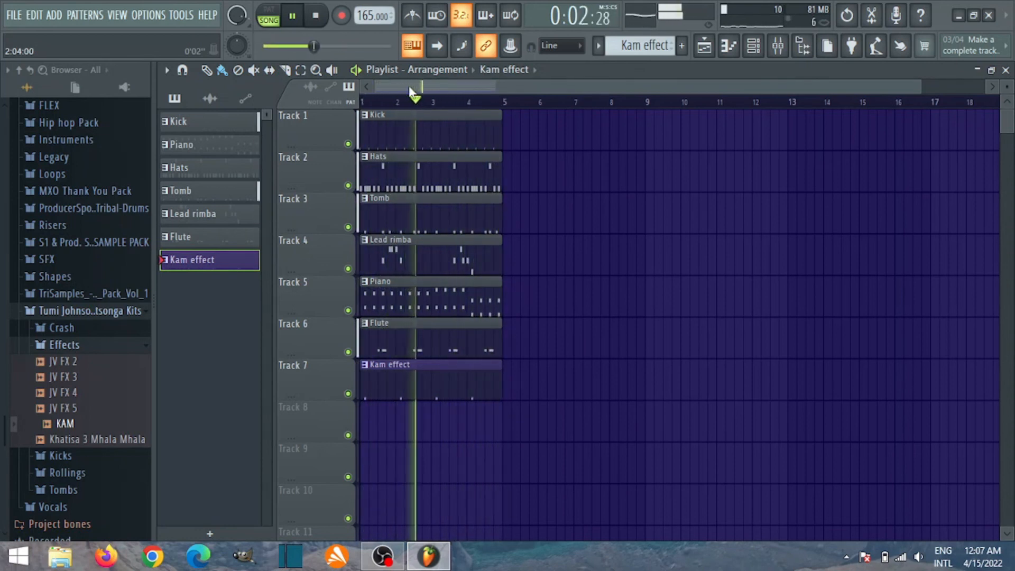
pyautogui.press('space')
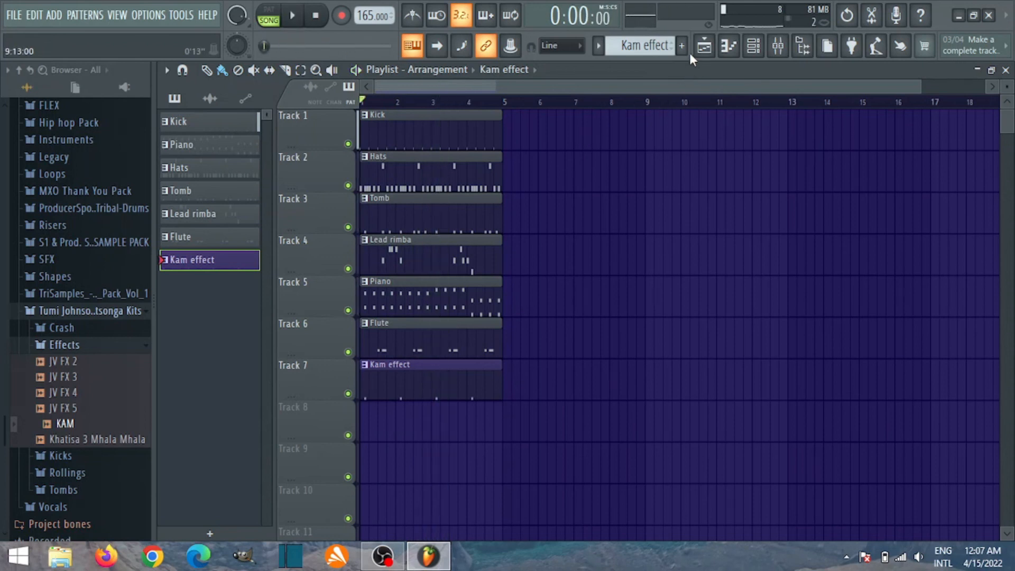
# - Create a new Pattern 8 with its default name and place it on Track 8, stretched across bars 1 to 4
pyautogui.click(682, 45)
pyautogui.click(700, 70)
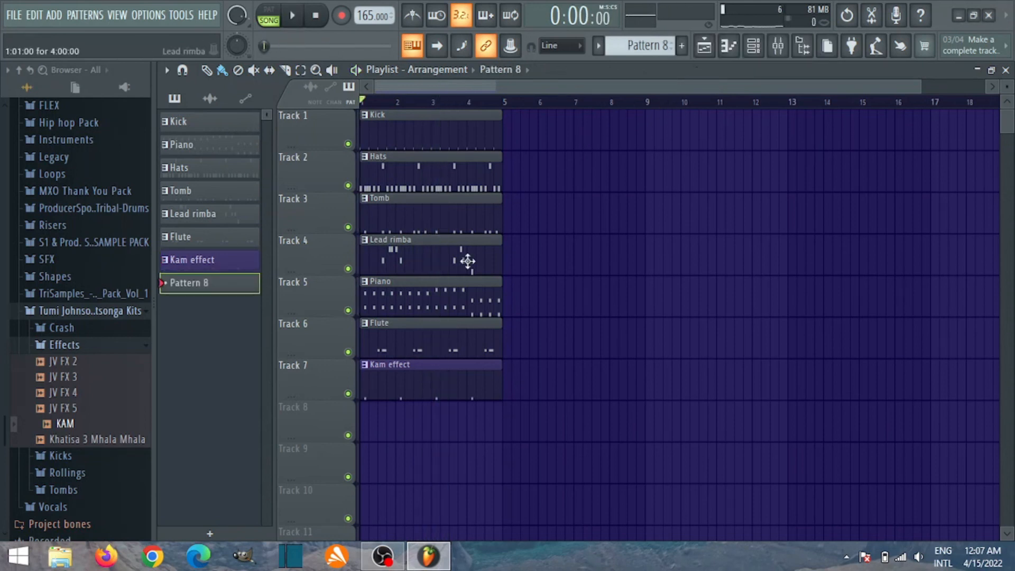
pyautogui.click(388, 412)
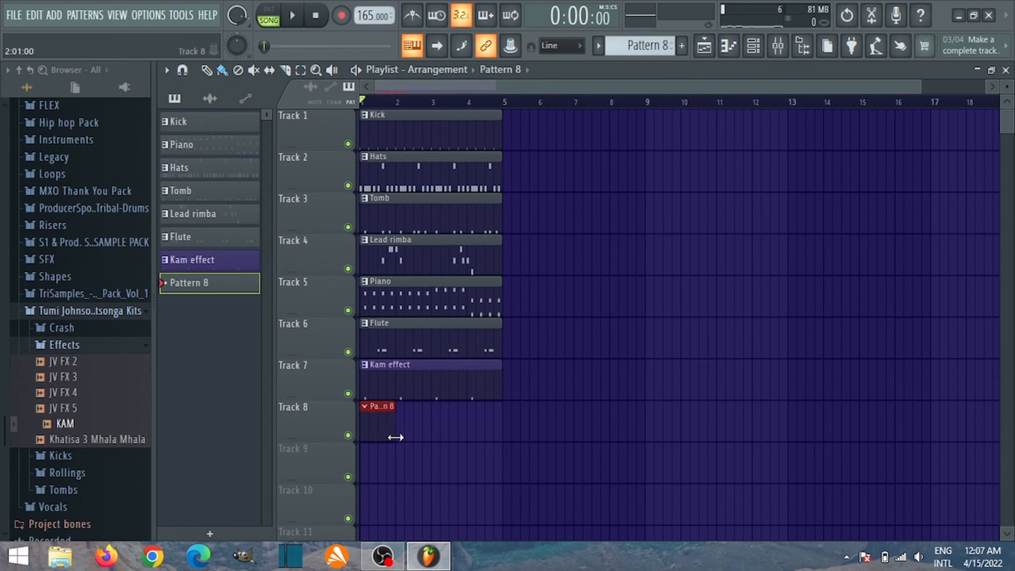
pyautogui.moveTo(396, 437); pyautogui.dragTo(491, 424)
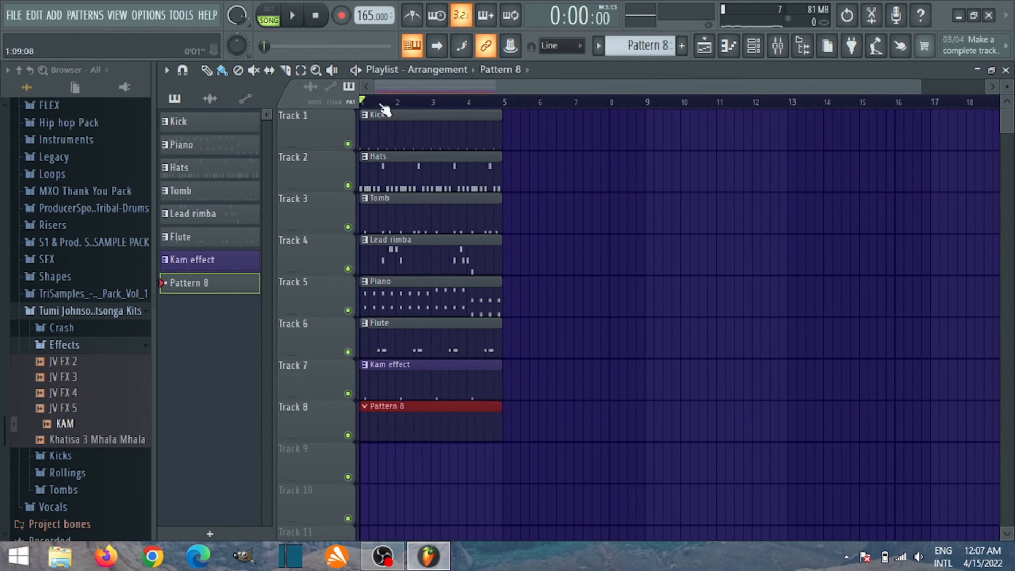
pyautogui.click(380, 104)
pyautogui.click(319, 17)
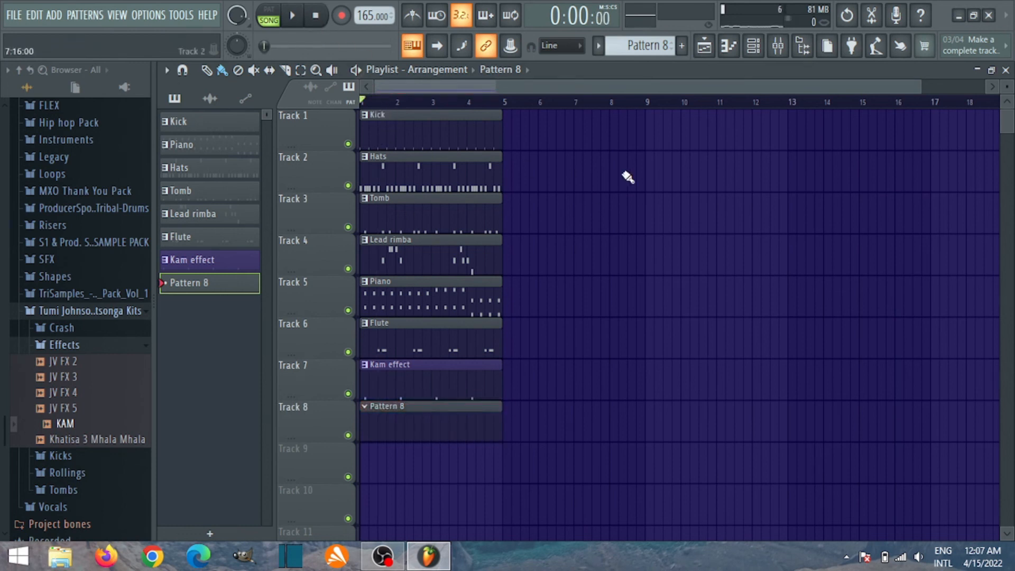
# - Add another Hypersonic instrument from the installed VST generators to the channel rack and route it to mixer track 9
pyautogui.click(758, 48)
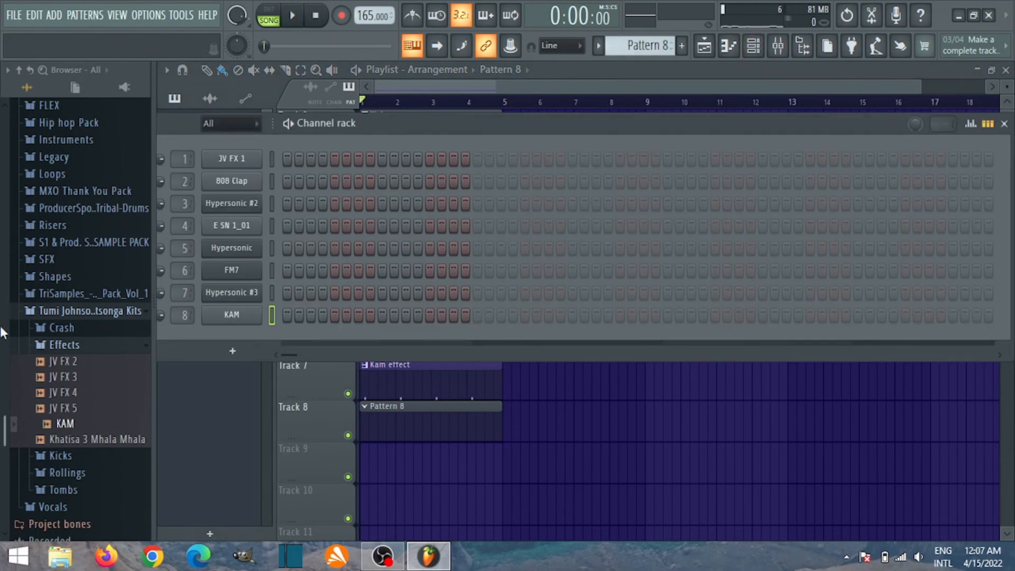
pyautogui.click(124, 87)
pyautogui.moveTo(90, 445); pyautogui.dragTo(183, 326)
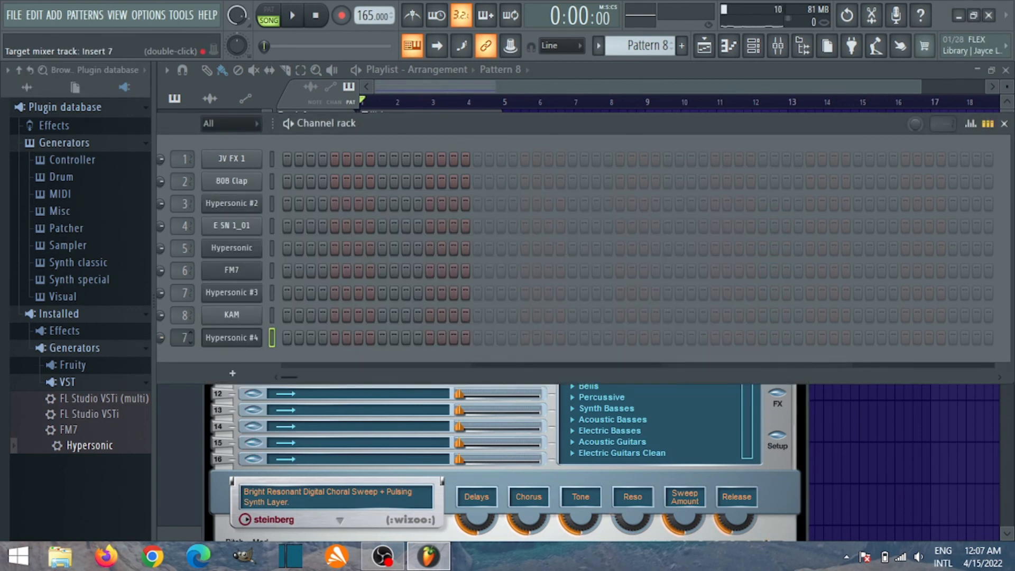
pyautogui.click(206, 406)
pyautogui.moveTo(558, 174); pyautogui.dragTo(567, 140)
# - Expand the Soft Leads category in the patch list of Hypersonic #4, keeping its whole keyboard in view
pyautogui.moveTo(754, 246); pyautogui.dragTo(762, 354)
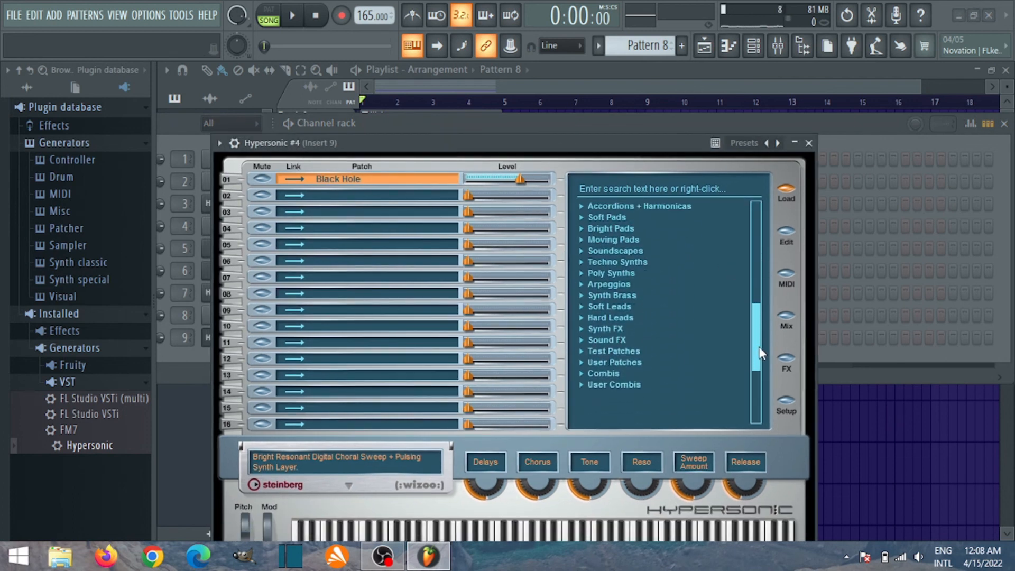
pyautogui.click(583, 306)
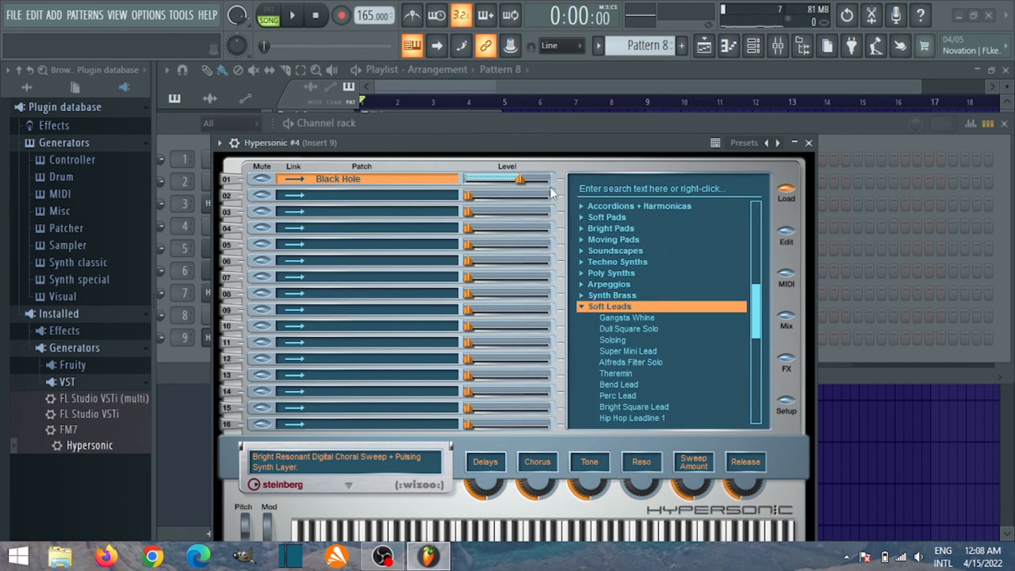
pyautogui.moveTo(535, 147); pyautogui.dragTo(528, 109)
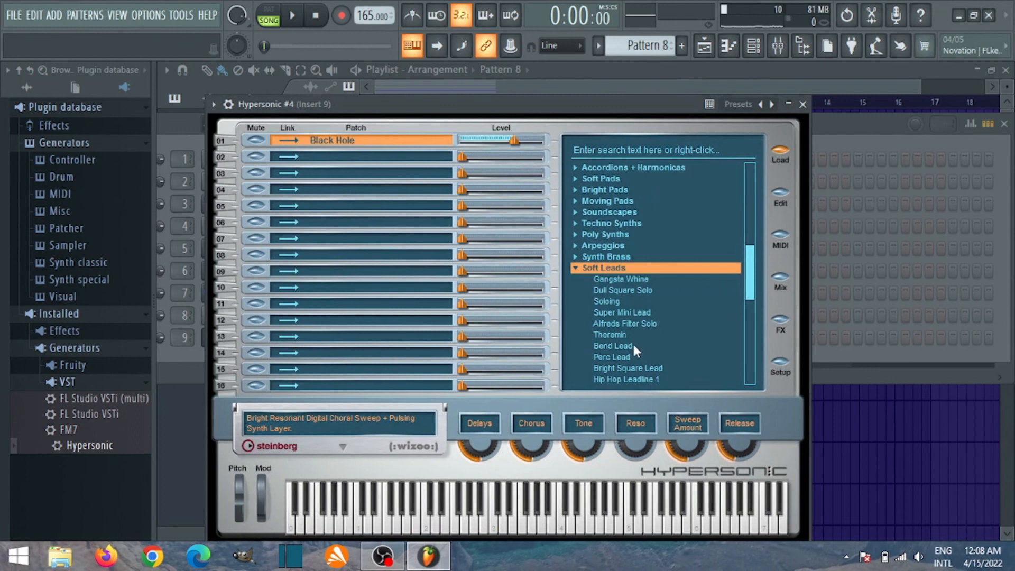
# - Load the Gangsta Whine patch in Hypersonic #4 and audition it with a few notes
pyautogui.click(615, 281)
pyautogui.click(465, 529)
pyautogui.click(492, 521)
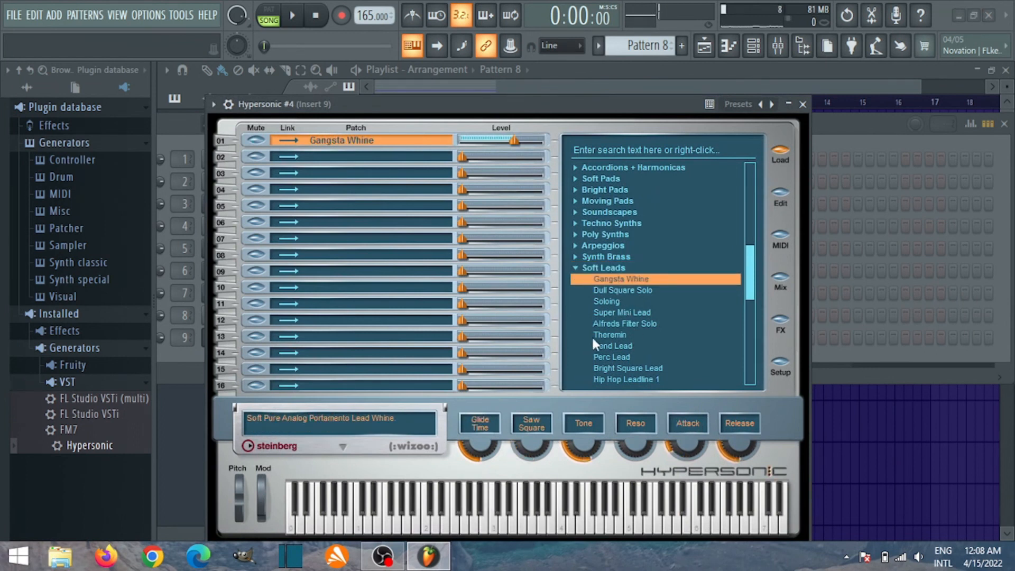
# - Load the Dull Square Solo patch in Hypersonic #4 and audition it across several octaves
pyautogui.click(636, 290)
pyautogui.click(529, 492)
pyautogui.click(510, 516)
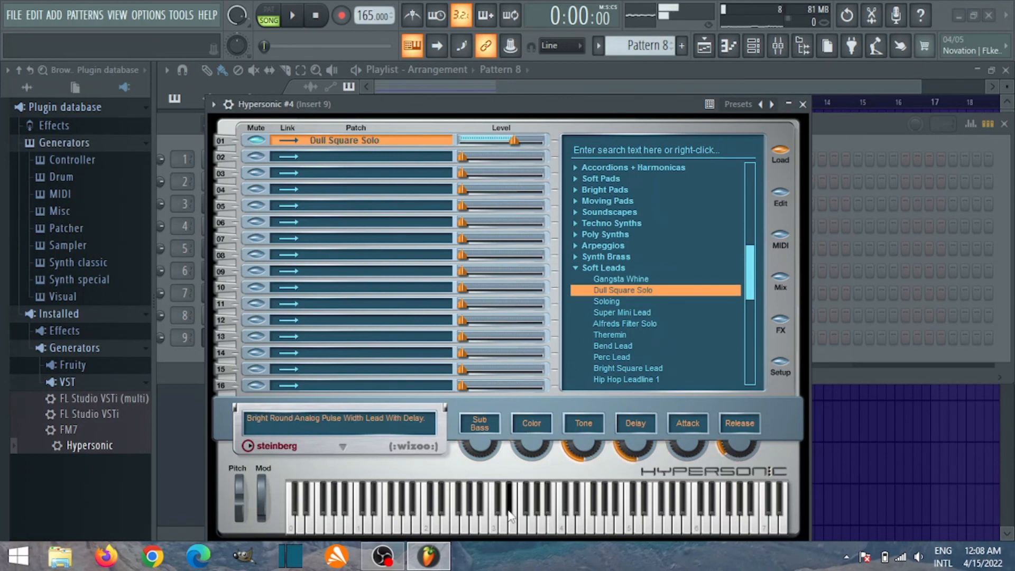
pyautogui.click(551, 523)
pyautogui.click(582, 525)
pyautogui.click(621, 523)
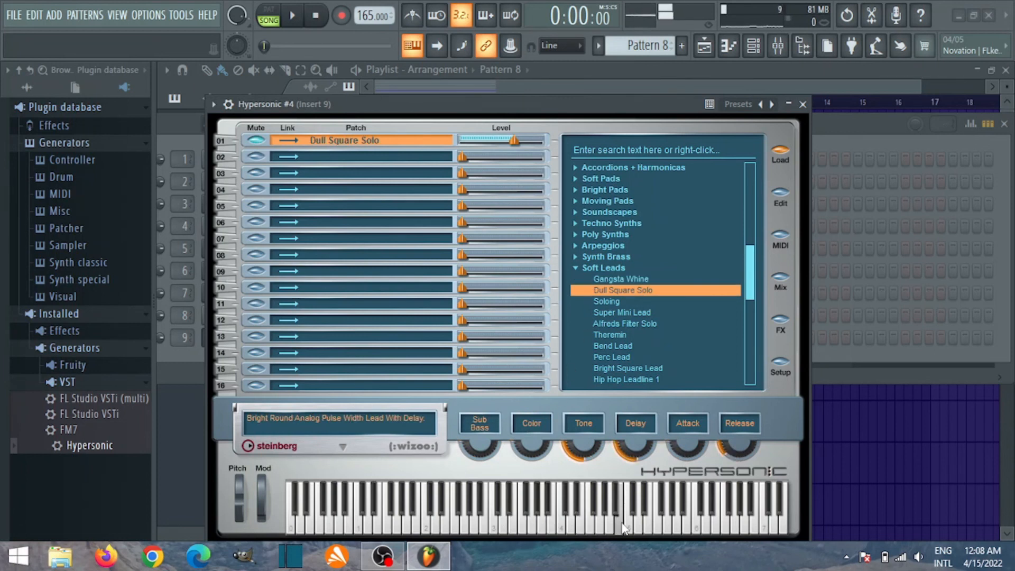
# - Set the Dull Square Solo patch's Delay to 0%, audition it again, and play part of the arrangement
pyautogui.moveTo(631, 452); pyautogui.dragTo(611, 535)
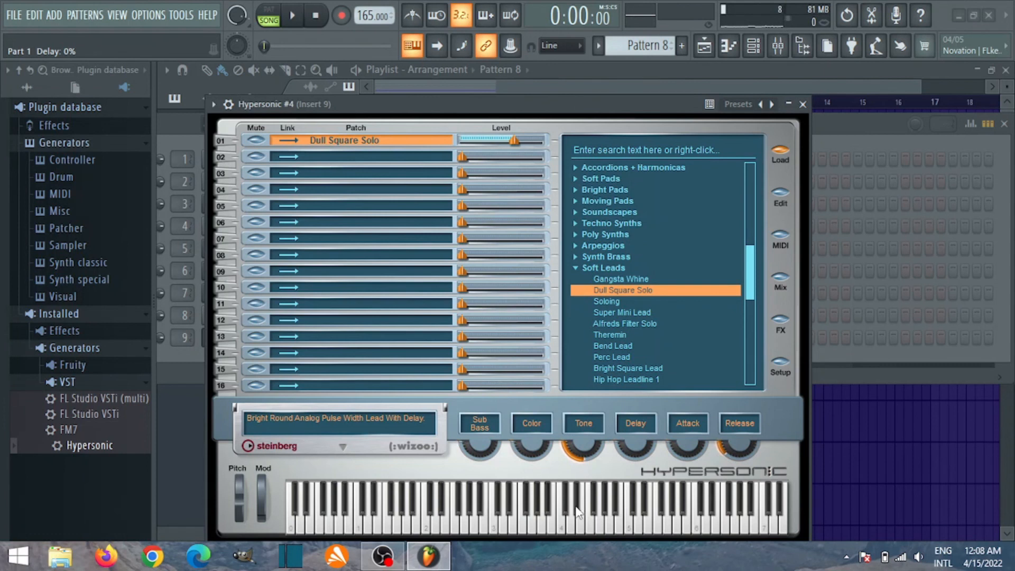
pyautogui.click(532, 516)
pyautogui.click(421, 533)
pyautogui.click(292, 17)
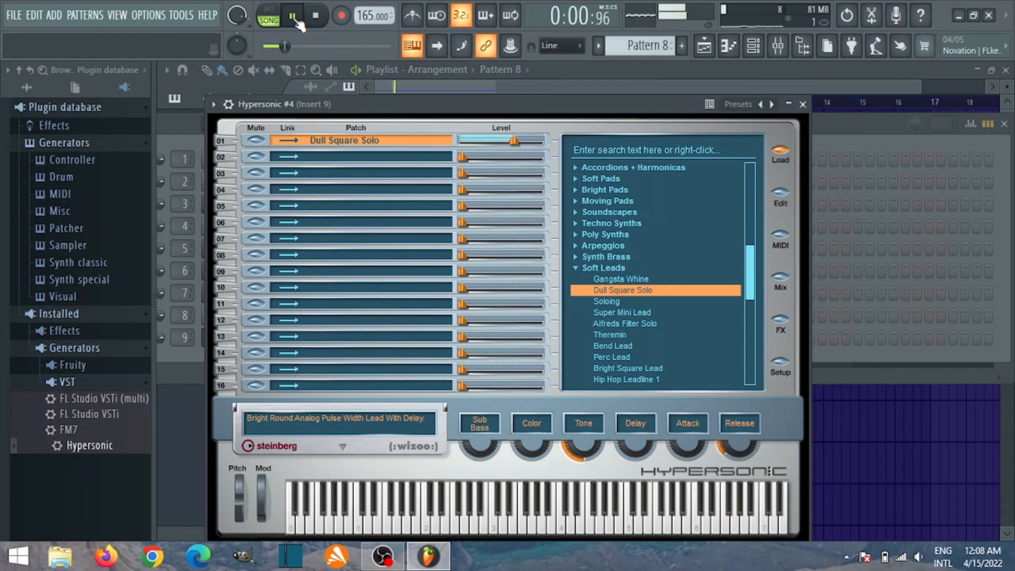
pyautogui.click(293, 17)
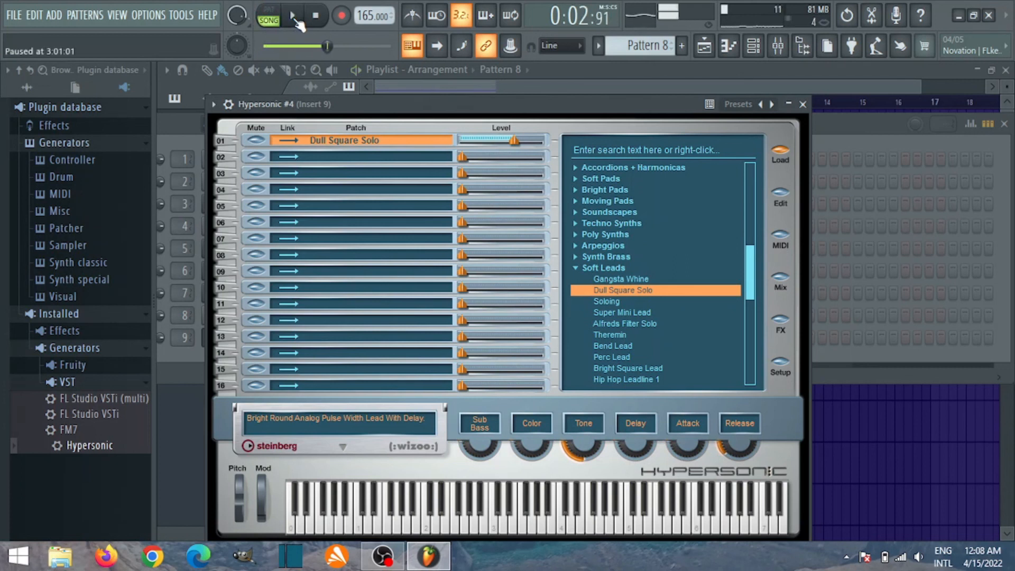
# - Load the Super Mini Lead patch in Hypersonic #4 and audition it with several notes
pyautogui.click(608, 312)
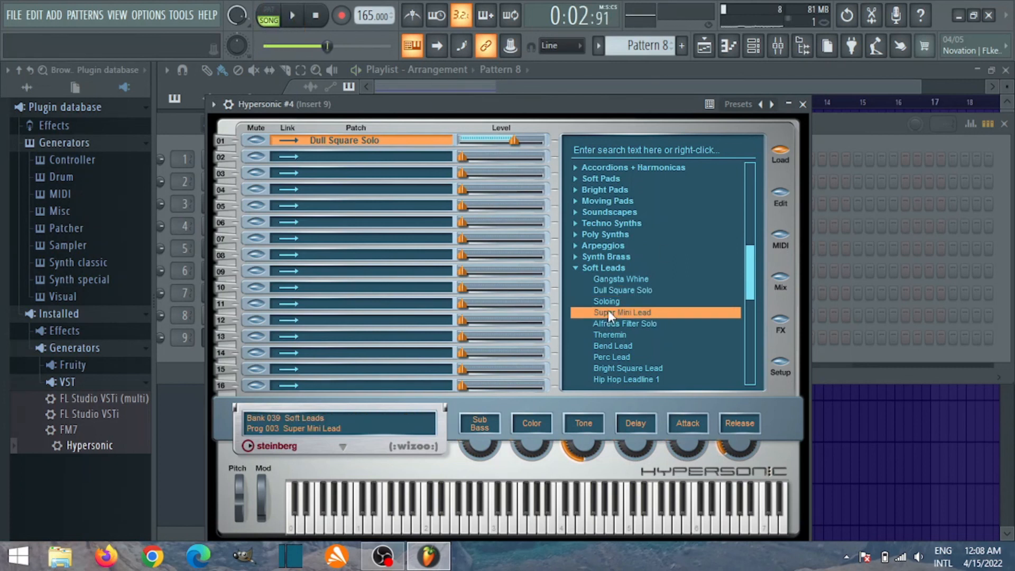
pyautogui.click(573, 513)
pyautogui.click(554, 519)
pyautogui.click(494, 511)
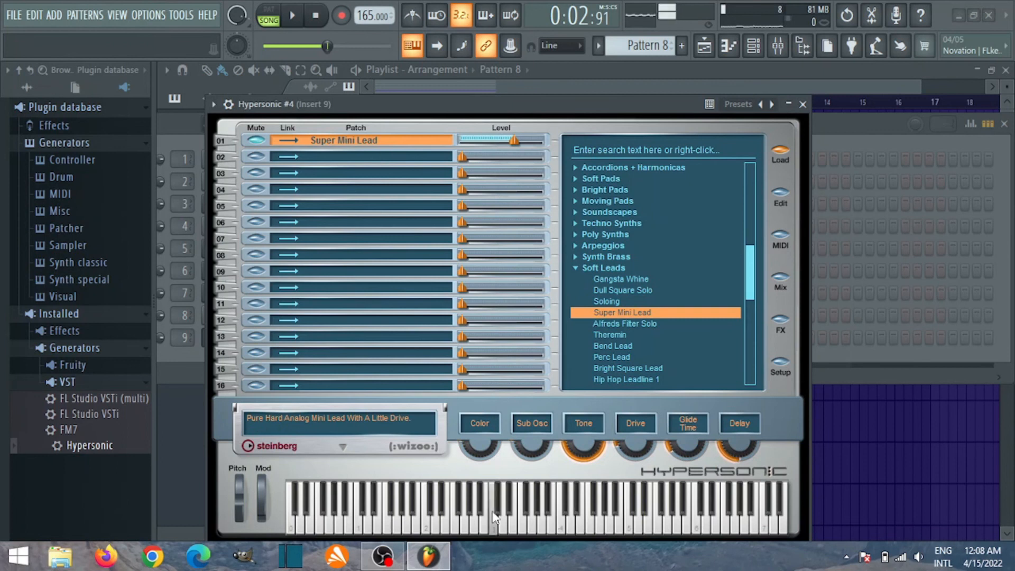
pyautogui.click(480, 522)
# - Load the Alfreds Filter Solo patch from Soft Leads and audition it with several notes
pyautogui.click(615, 328)
pyautogui.click(534, 526)
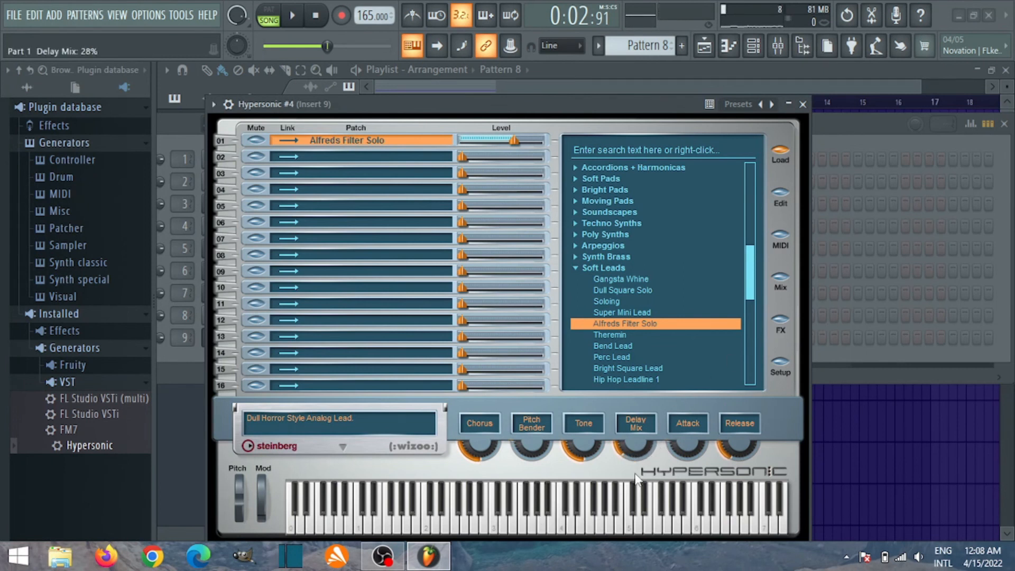
pyautogui.click(582, 516)
pyautogui.click(530, 531)
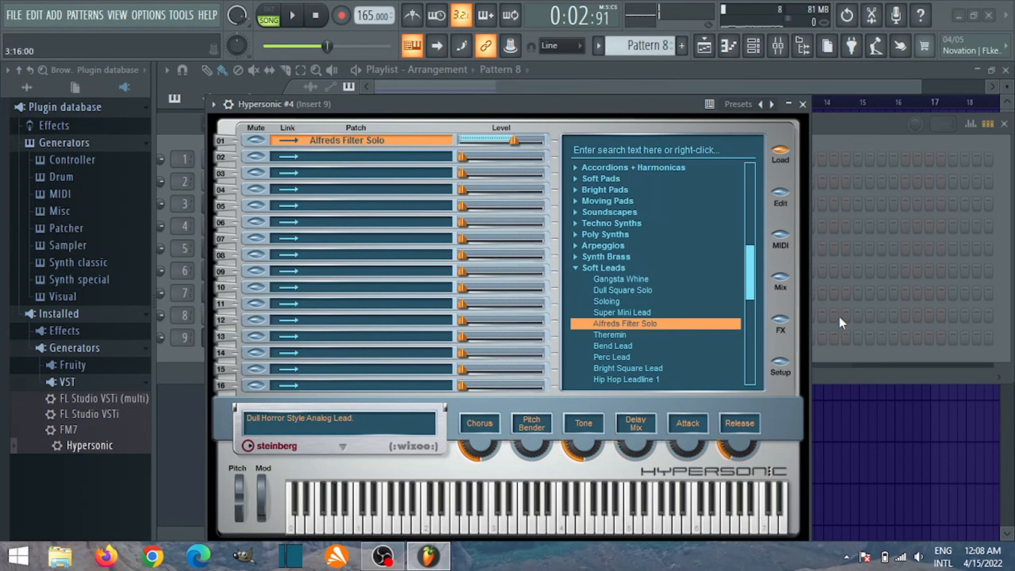
# - Turn off the global Long Reverb (FX1) and Short Reverb (FX2) in Hypersonic #4, and close the instrument
pyautogui.click(779, 320)
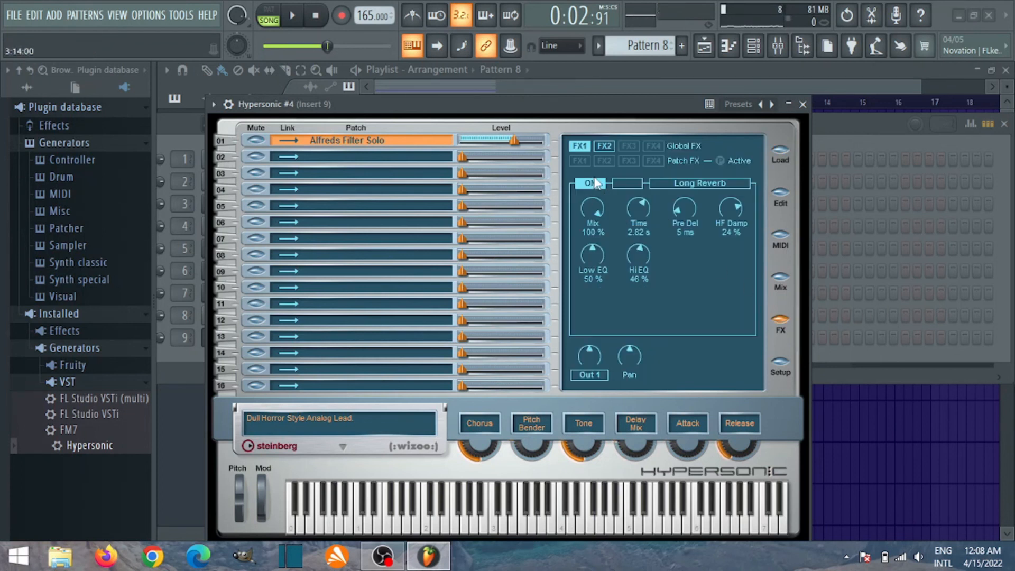
pyautogui.click(601, 159)
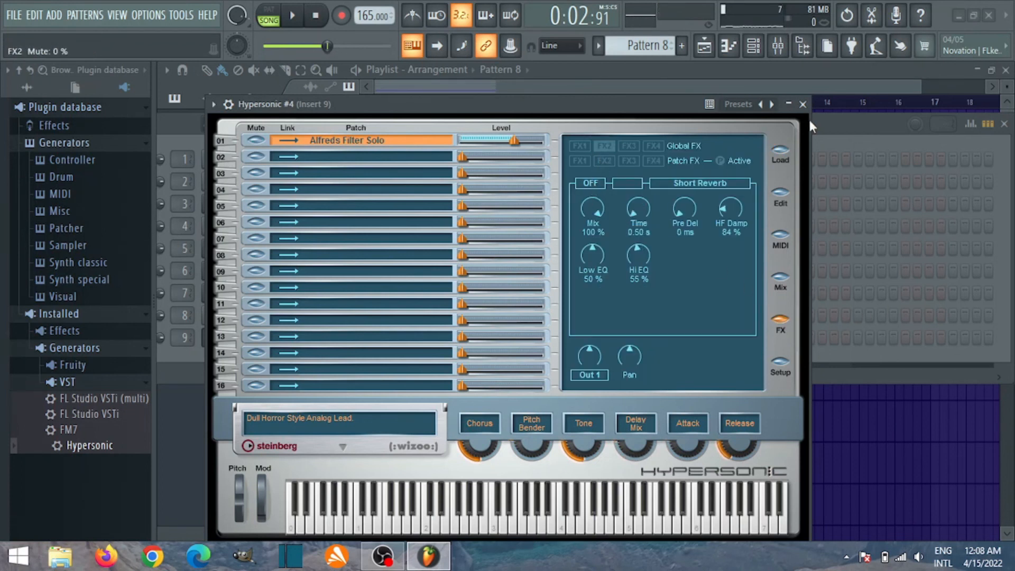
pyautogui.click(803, 105)
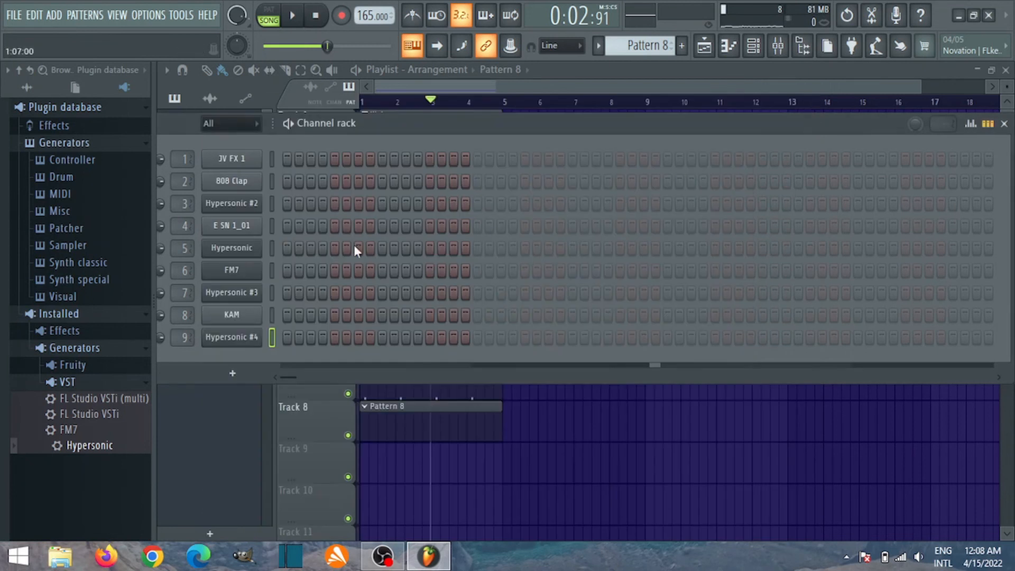
# - Open the piano roll for Hypersonic #4 with four bars in view, play the arrangement, and sound out keys from C5 to F#5
pyautogui.rightClick(238, 343)
pyautogui.click(290, 329)
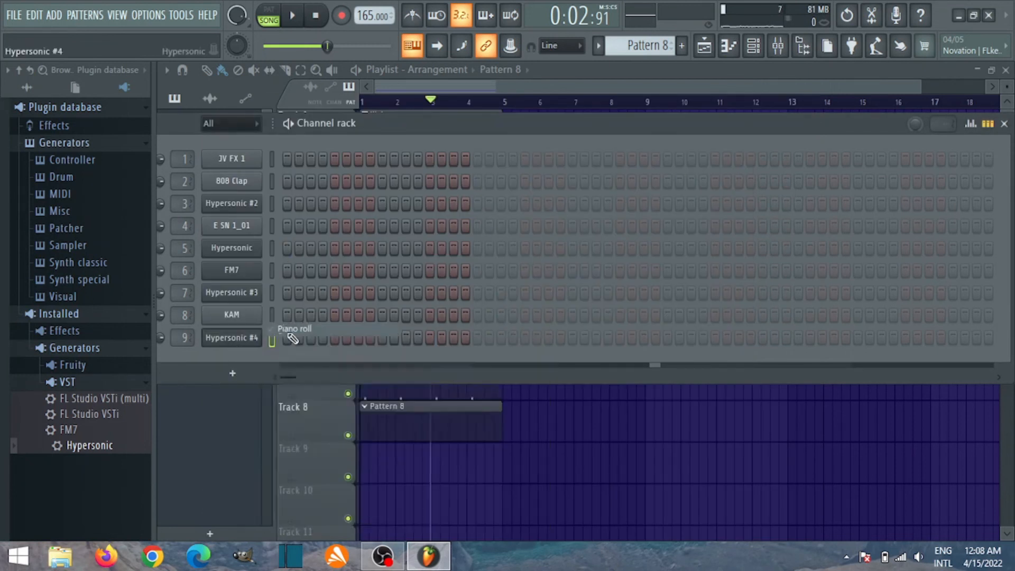
pyautogui.moveTo(857, 93); pyautogui.dragTo(859, 92)
pyautogui.press('space')
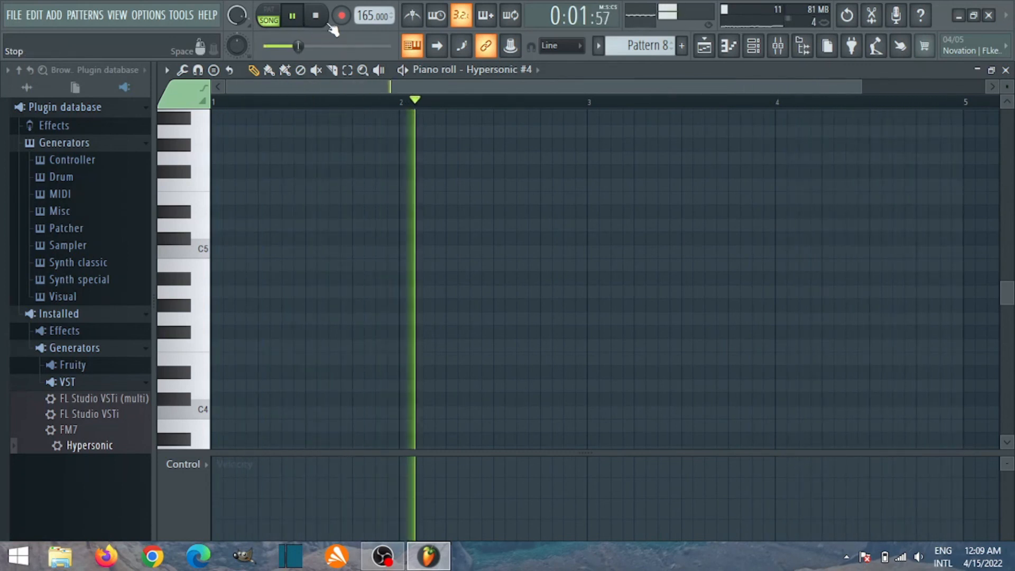
pyautogui.click(323, 23)
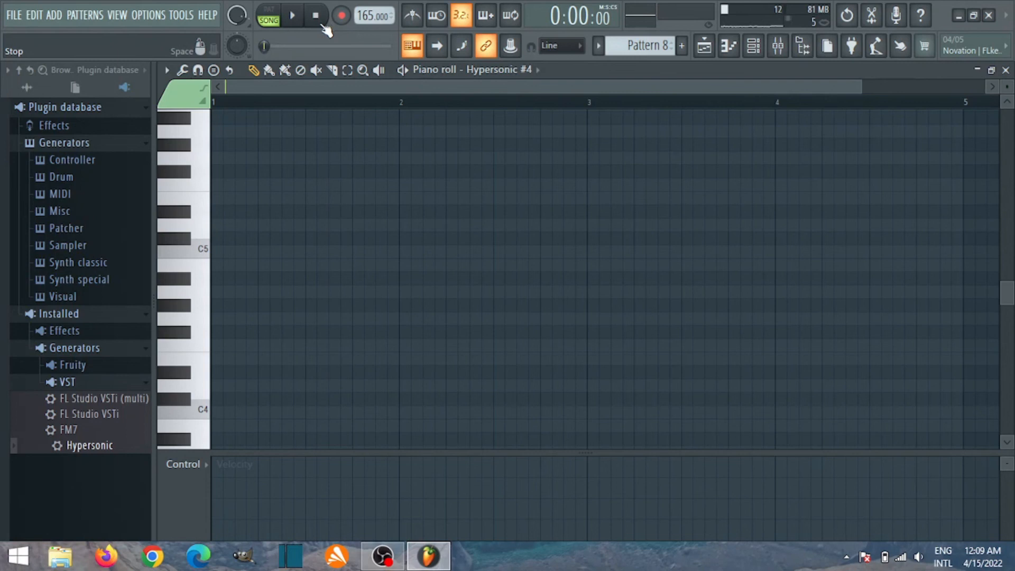
pyautogui.moveTo(205, 251); pyautogui.dragTo(189, 176)
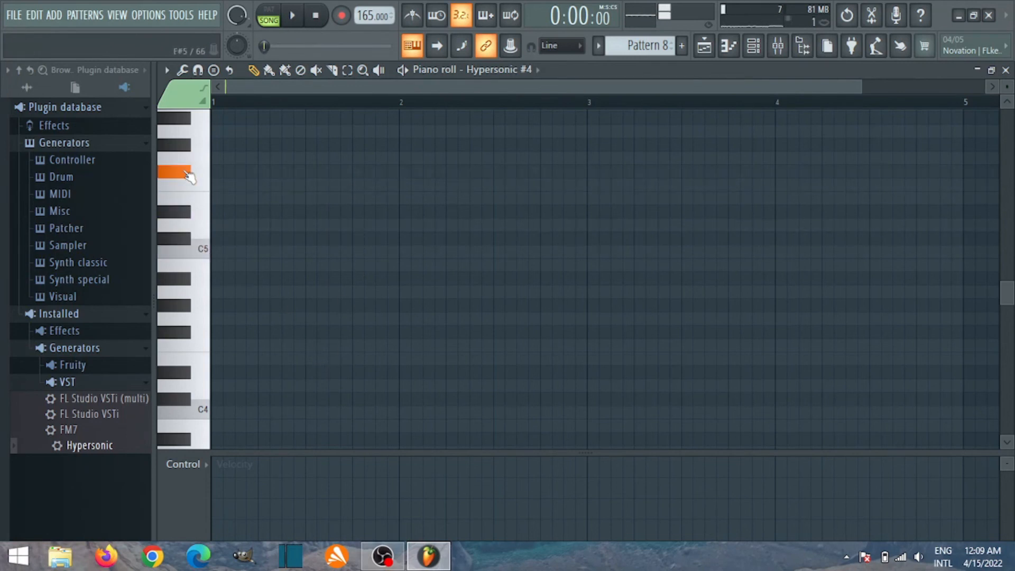
# - Sound out keys on the piano roll from G#5 down to B3 and play the arrangement
pyautogui.click(184, 184)
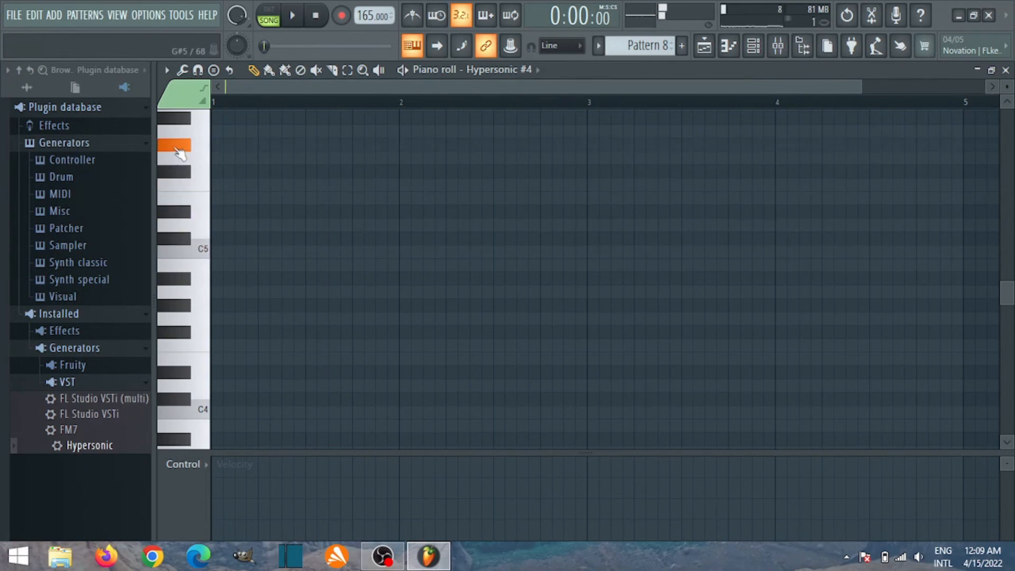
pyautogui.scroll(-3, 170, 183)
pyautogui.click(182, 360)
pyautogui.click(186, 334)
pyautogui.click(186, 304)
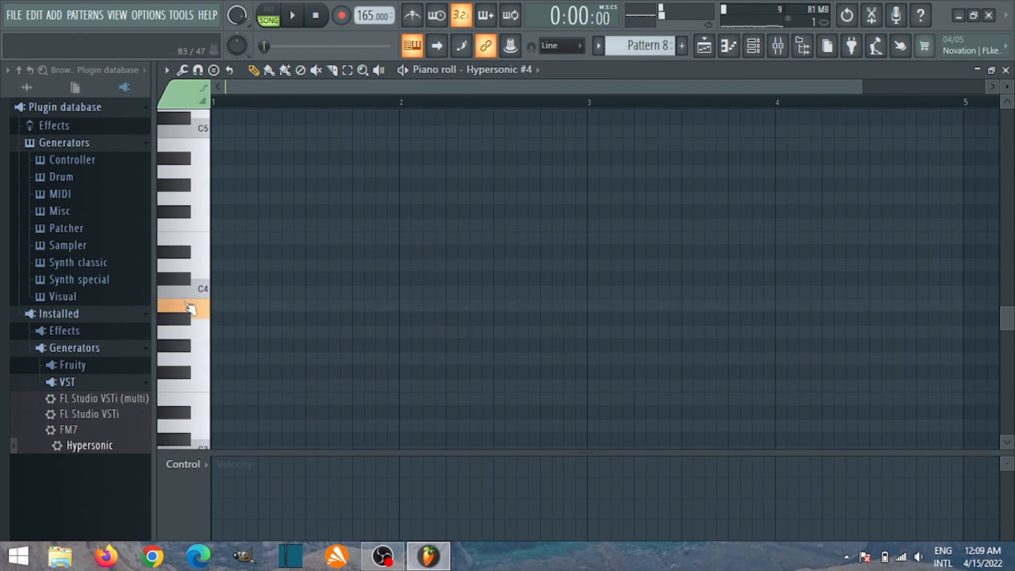
pyautogui.press('space')
pyautogui.press('space')
# - Place a one-step C5 note on step 9 of bar 1 and check it in playback
pyautogui.moveTo(290, 334)
pyautogui.mouseDown()
pyautogui.moveTo(290, 203)
pyautogui.moveTo(271, 109)
pyautogui.moveTo(274, 185)
pyautogui.moveTo(282, 144)
pyautogui.moveTo(299, 199)
pyautogui.moveTo(288, 189)
pyautogui.moveTo(309, 186)
pyautogui.moveTo(300, 157)
pyautogui.moveTo(311, 175)
pyautogui.mouseUp()
pyautogui.press('space')
pyautogui.scroll(3, 344, 196)
pyautogui.press('space')
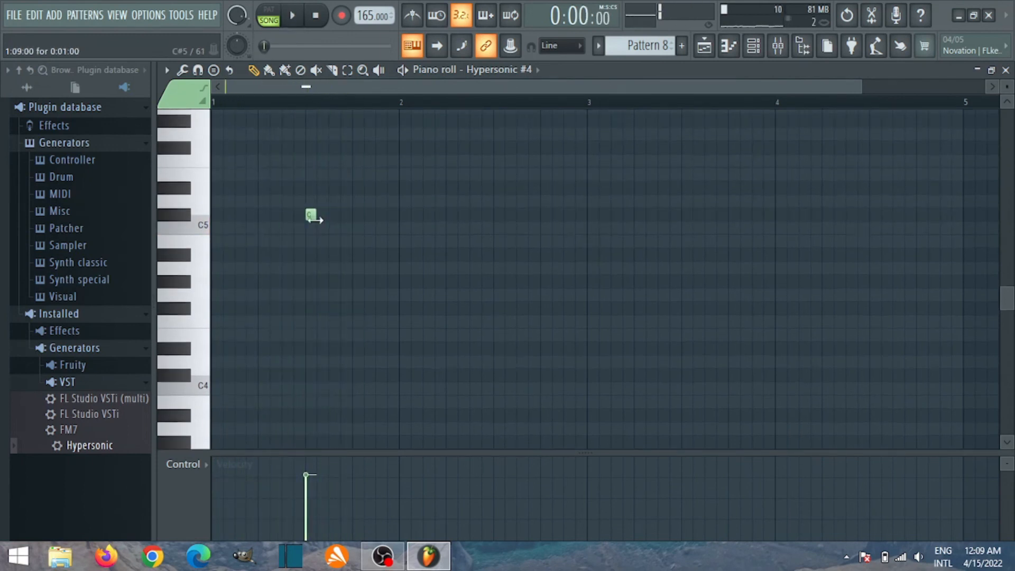
pyautogui.moveTo(312, 215)
pyautogui.mouseDown()
pyautogui.moveTo(310, 240)
pyautogui.moveTo(312, 226)
pyautogui.mouseUp()
pyautogui.press('space')
pyautogui.press('space')
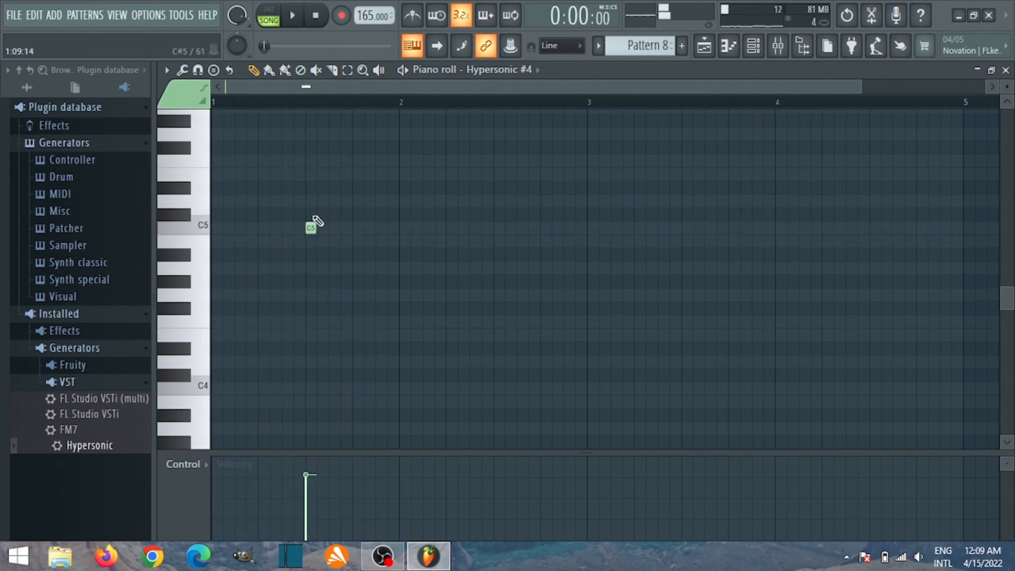
# - Add a two-step D#5 note on step 11 of bar 1 and lengthen the C5 note to two steps
pyautogui.click(344, 188)
pyautogui.moveTo(332, 176); pyautogui.dragTo(348, 188)
pyautogui.press('space')
pyautogui.press('space')
pyautogui.press('space')
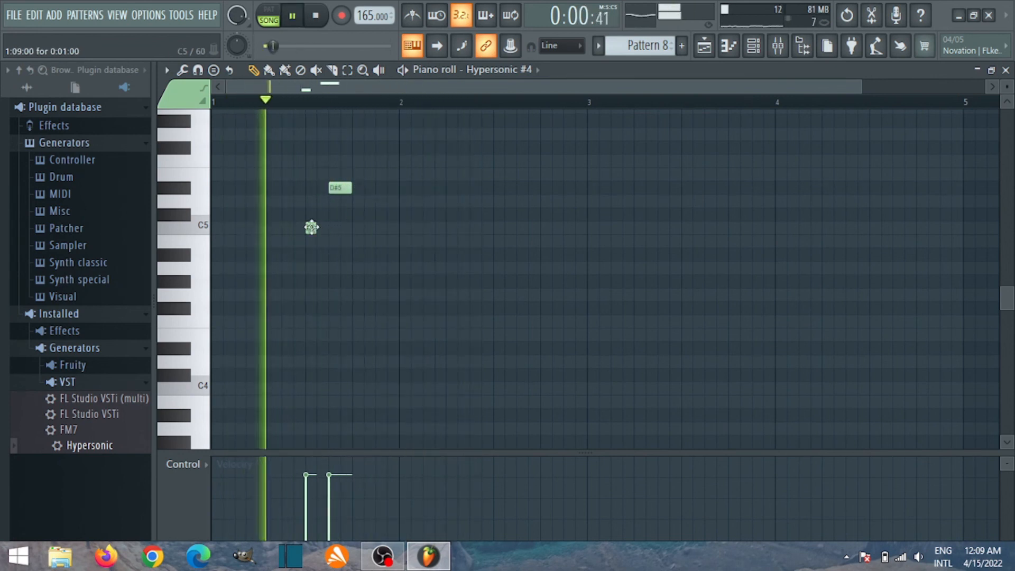
pyautogui.moveTo(315, 227); pyautogui.dragTo(328, 228)
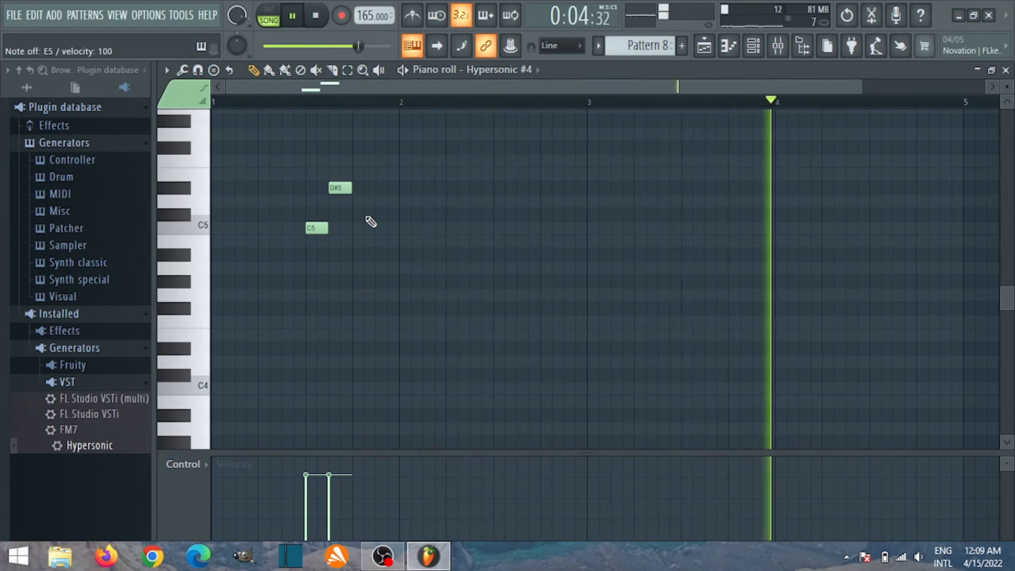
pyautogui.press('space')
pyautogui.press('space')
# - Try the bar 1 notes an octave higher, lower the first note by two semitones, and bring both down an octave to A#4 and D#5
pyautogui.scroll(3, 367, 218)
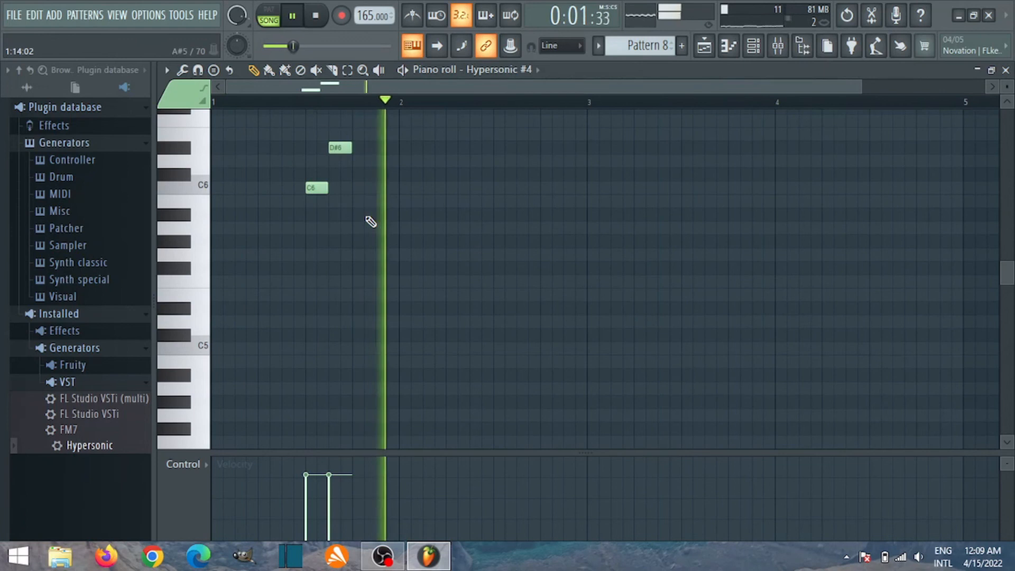
pyautogui.scroll(-1, 370, 218)
pyautogui.moveTo(316, 148); pyautogui.dragTo(316, 161)
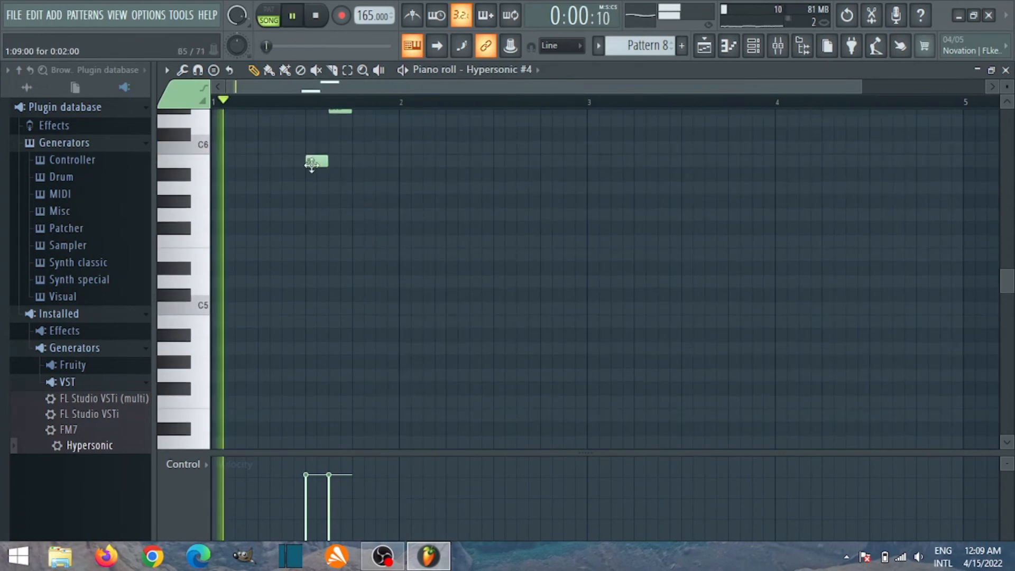
pyautogui.scroll(1, 317, 169)
pyautogui.moveTo(316, 201); pyautogui.dragTo(316, 214)
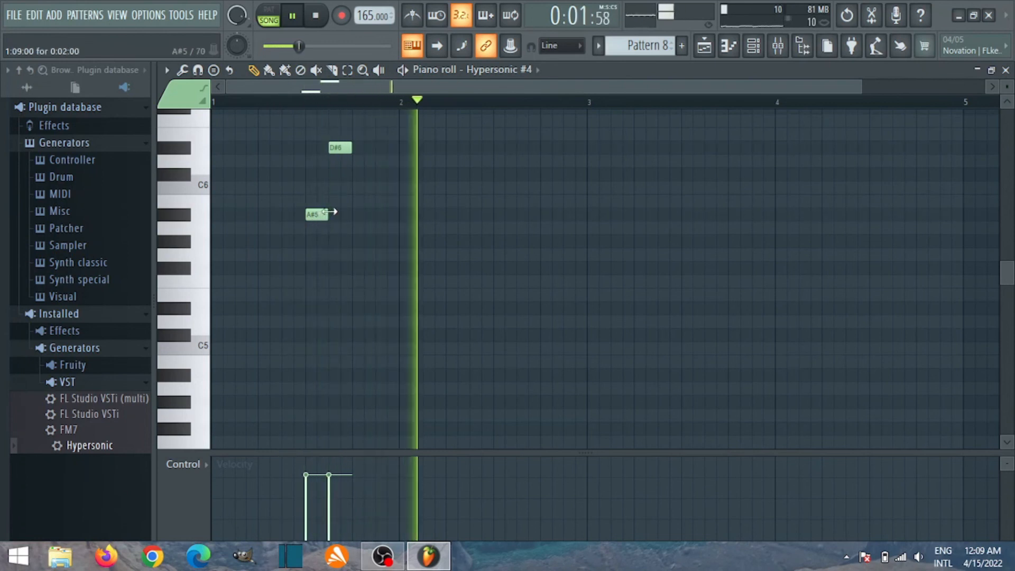
pyautogui.press('space')
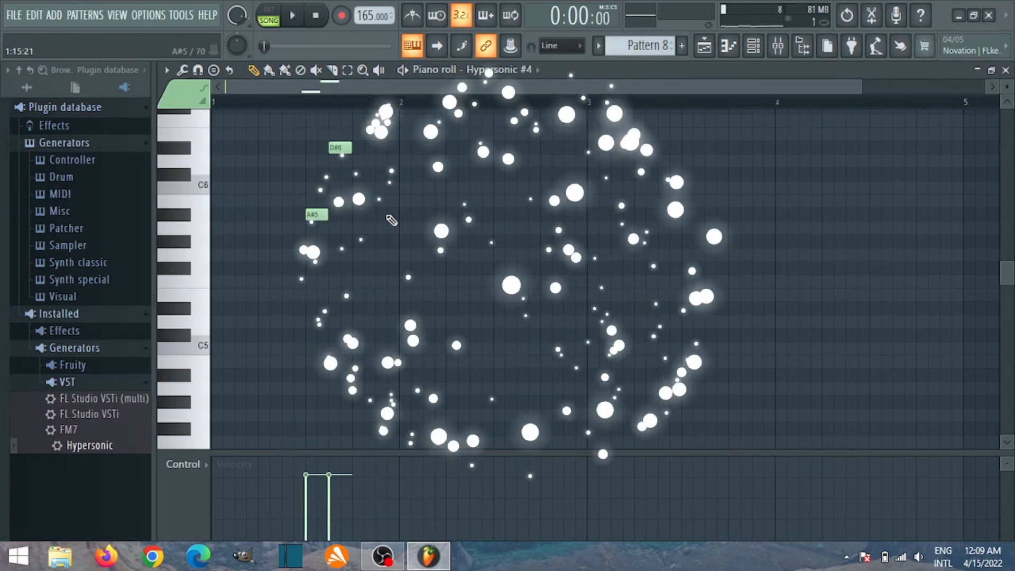
pyautogui.hotkey('ctrl', 'Down')
pyautogui.press('space')
pyautogui.scroll(-3, 409, 244)
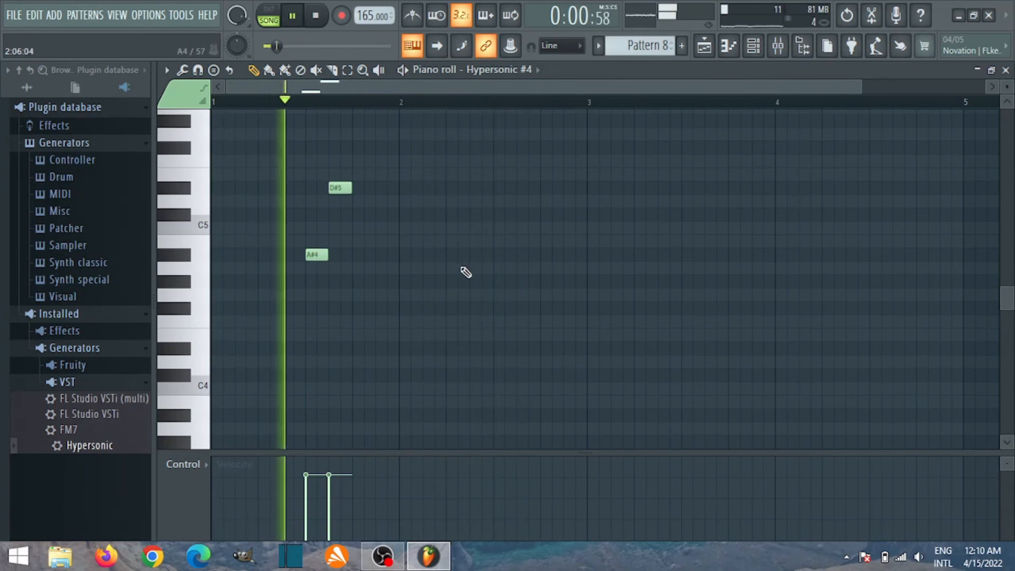
pyautogui.press('space')
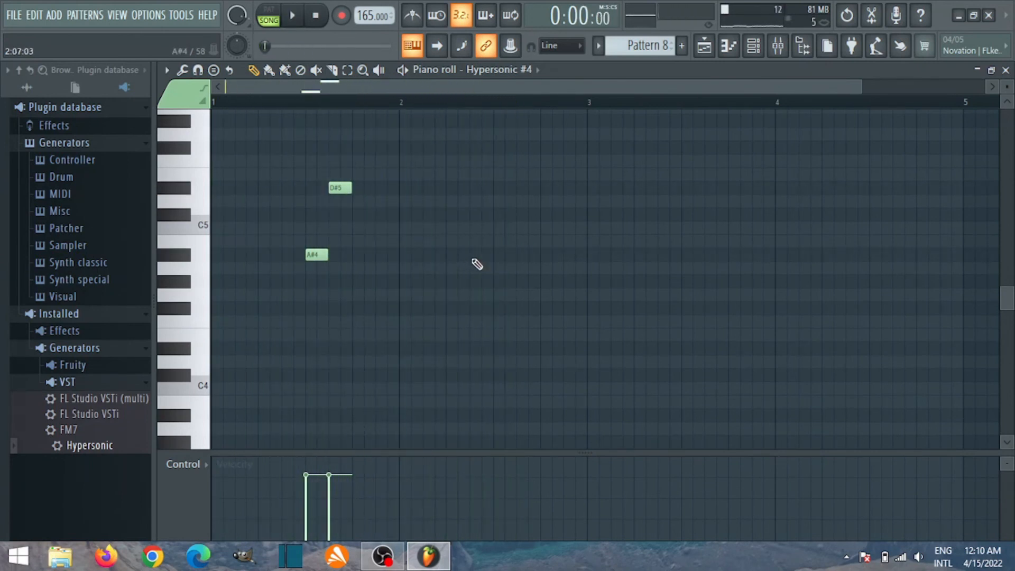
# - Repeat the two-note phrase in bar 2 with A#4 on step 9 and D#5 on step 11, and play it back
pyautogui.press('space')
pyautogui.click(496, 255)
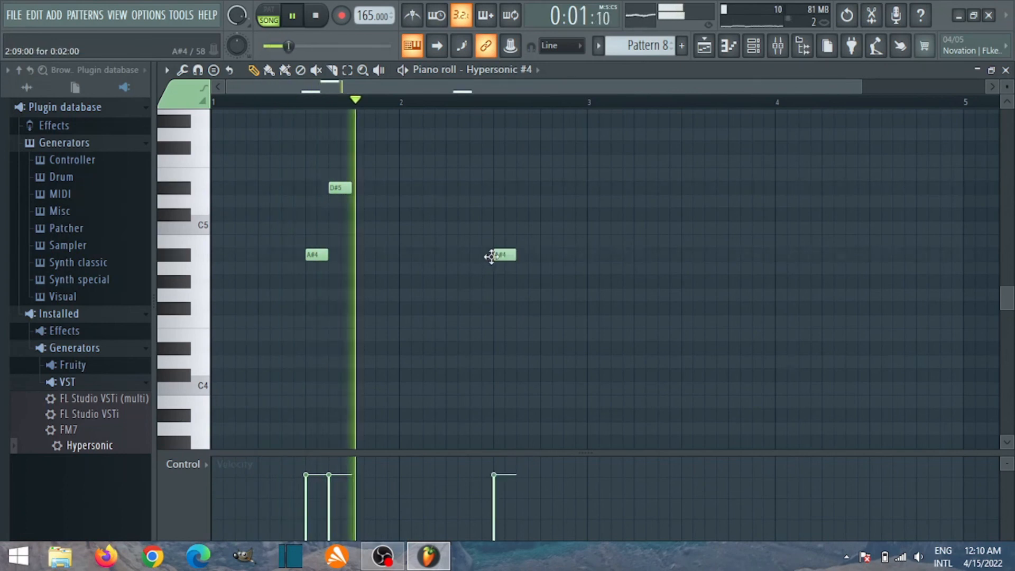
pyautogui.click(521, 188)
pyautogui.press('space')
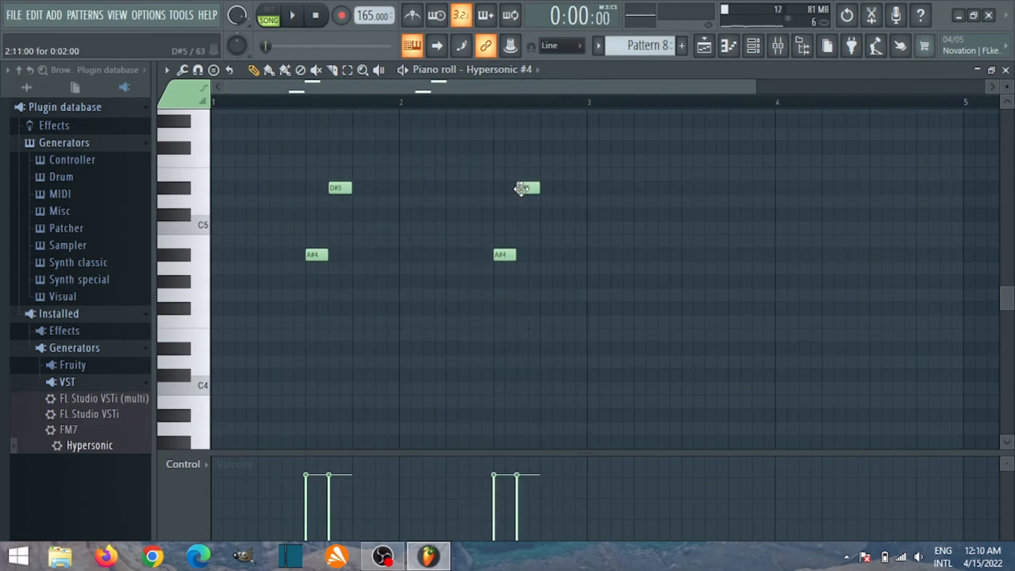
pyautogui.press('space')
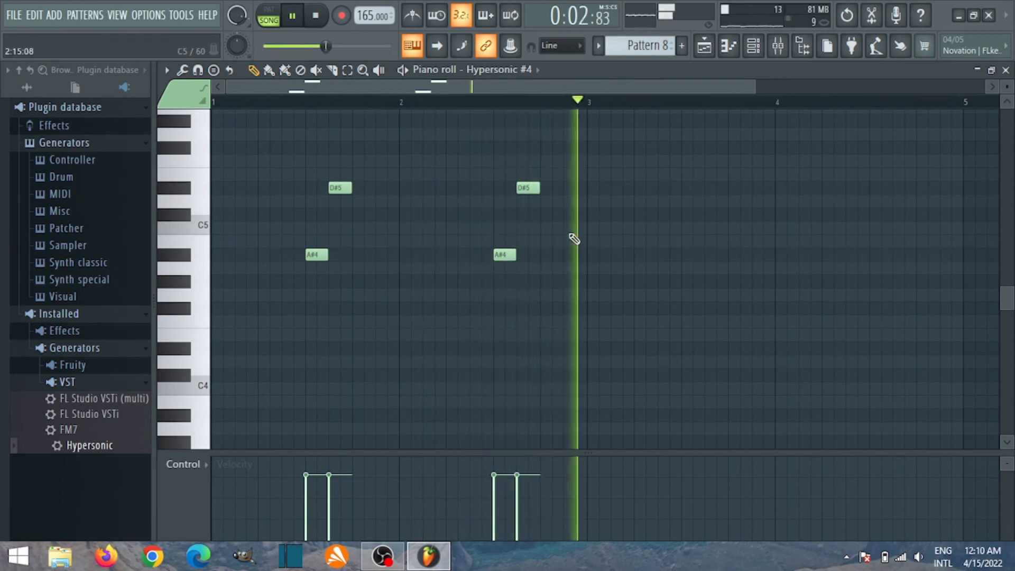
pyautogui.press('space')
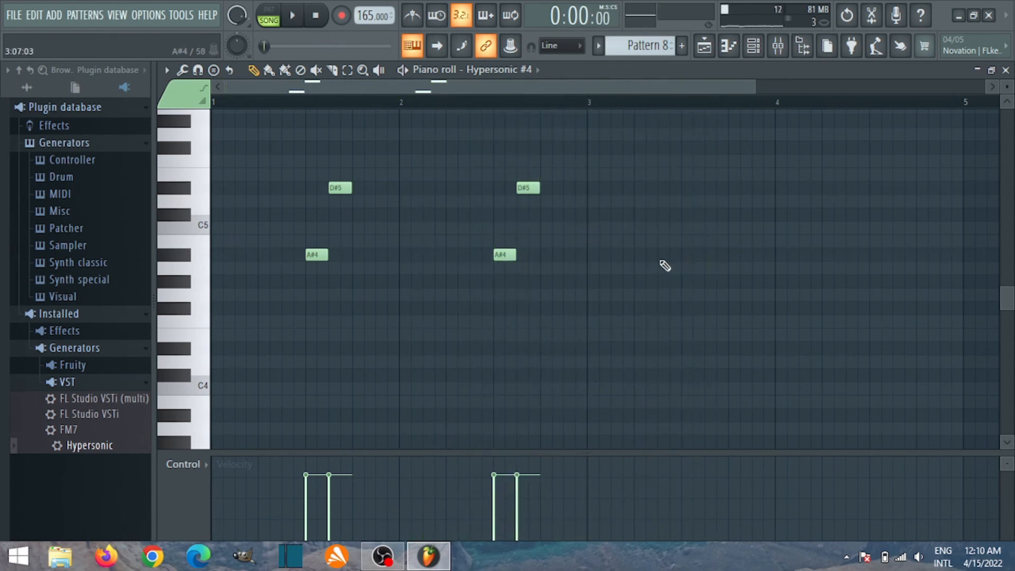
pyautogui.press('space')
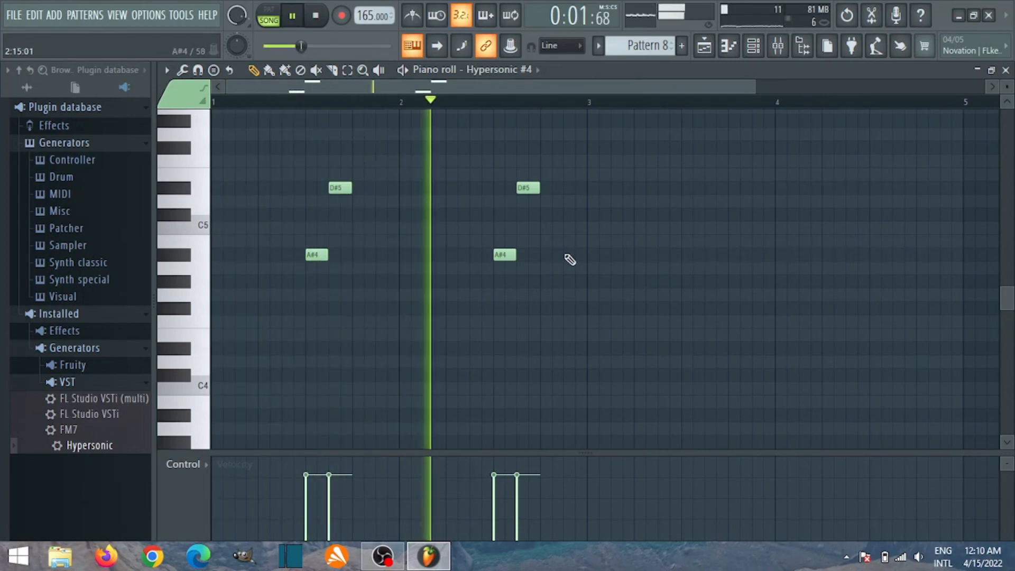
# - Remove the A#4 note from bar 2 and add F5 on step 15 of bar 2 and D#5 on step 3 of bar 3
pyautogui.rightClick(506, 258)
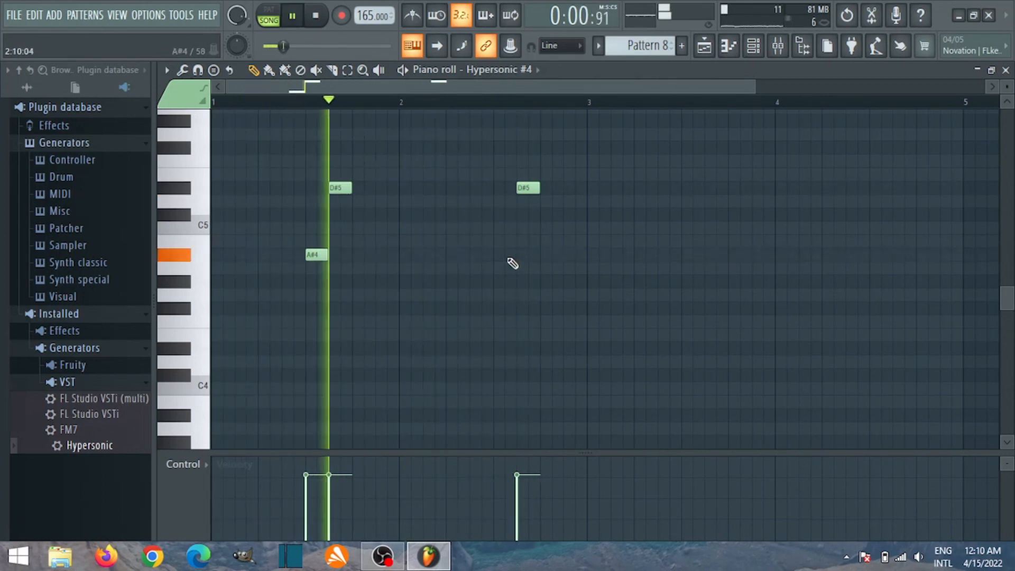
pyautogui.moveTo(568, 174); pyautogui.dragTo(562, 155)
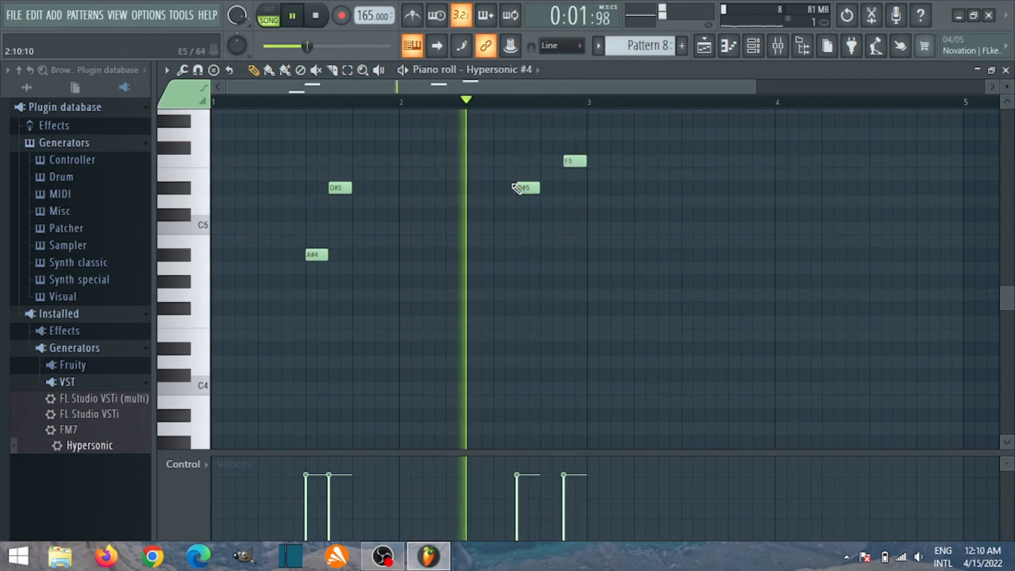
pyautogui.press('space')
pyautogui.click(612, 191)
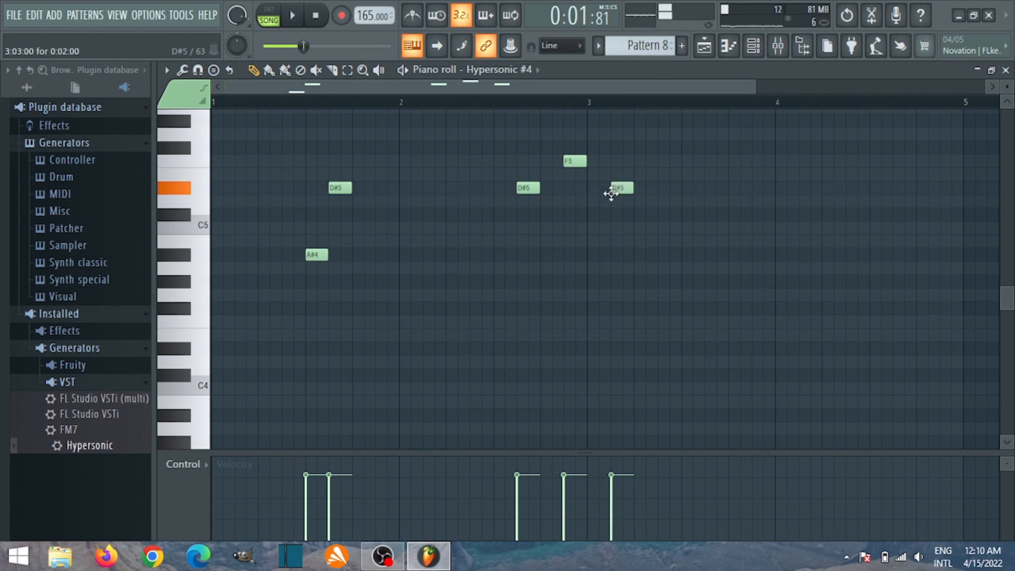
pyautogui.press('space')
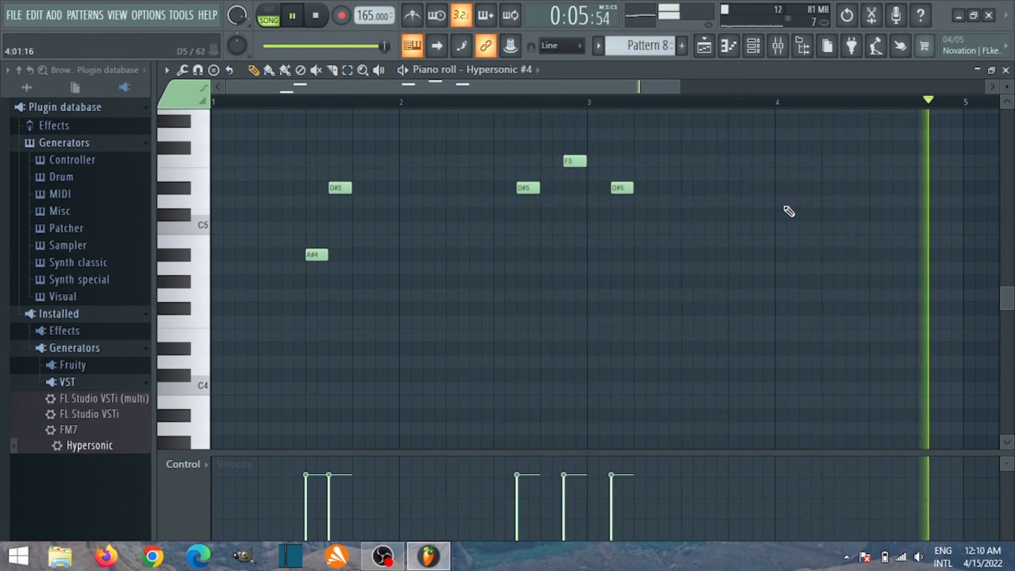
# - Delete the D#5 and A#4 notes from bar 1 while listening to the loop
pyautogui.rightClick(343, 188)
pyautogui.rightClick(317, 254)
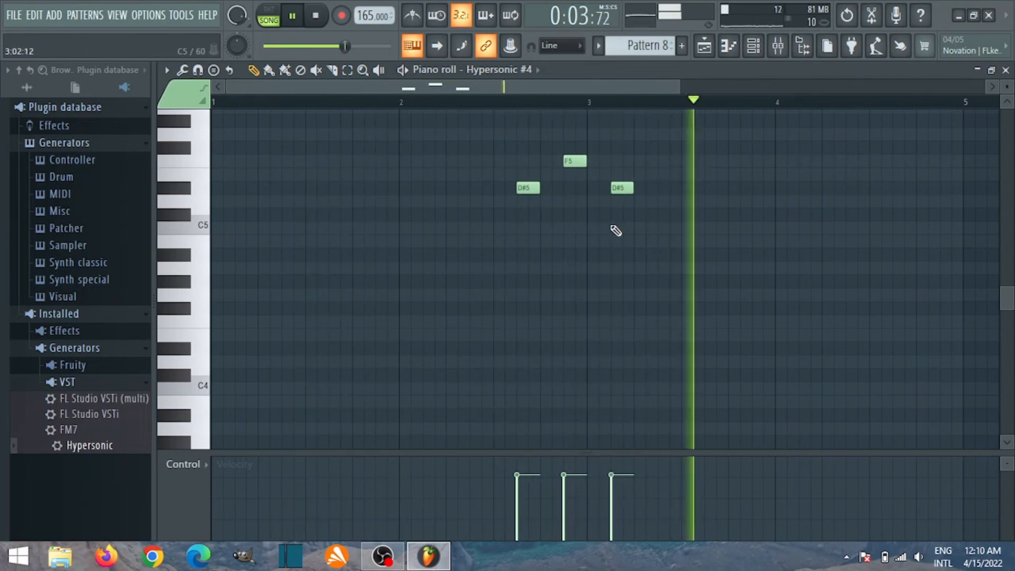
pyautogui.press('space')
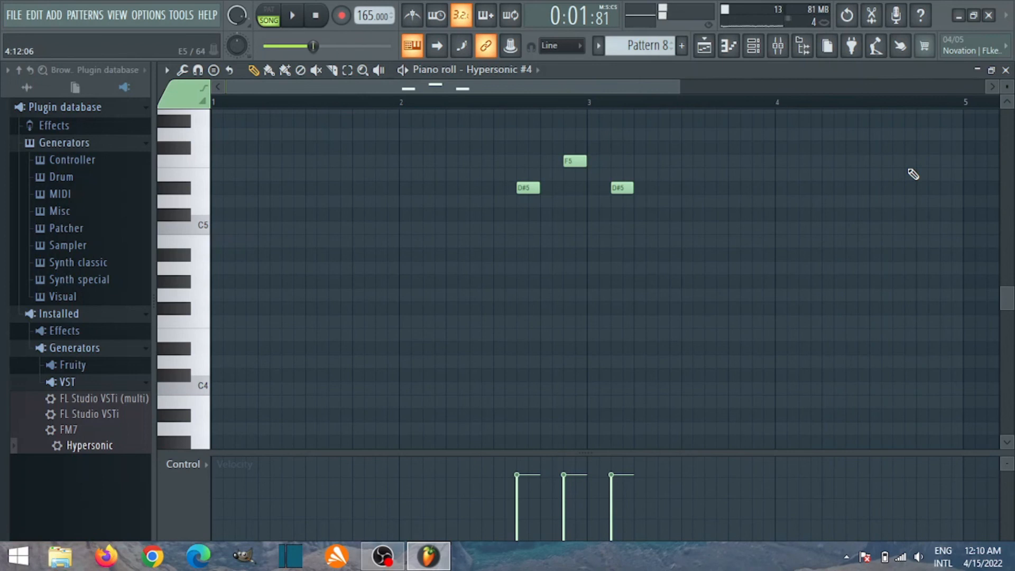
# - Add two-step notes G#5 on step 11 and F5 on step 15 of bar 4, plus D#5 on step 3 of bar 1
pyautogui.scroll(2, 914, 175)
pyautogui.moveTo(894, 174); pyautogui.dragTo(894, 161)
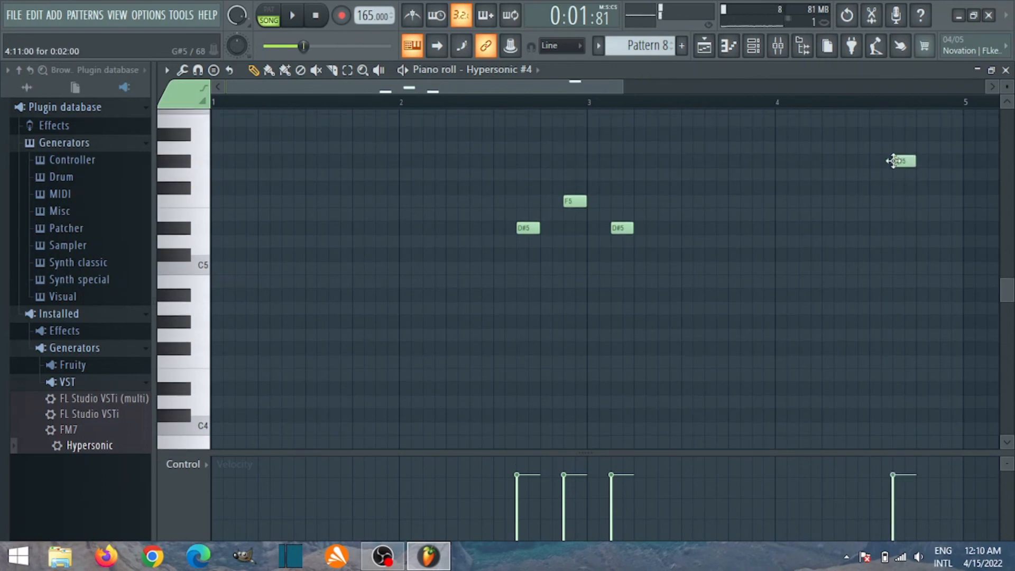
pyautogui.click(801, 106)
pyautogui.press('space')
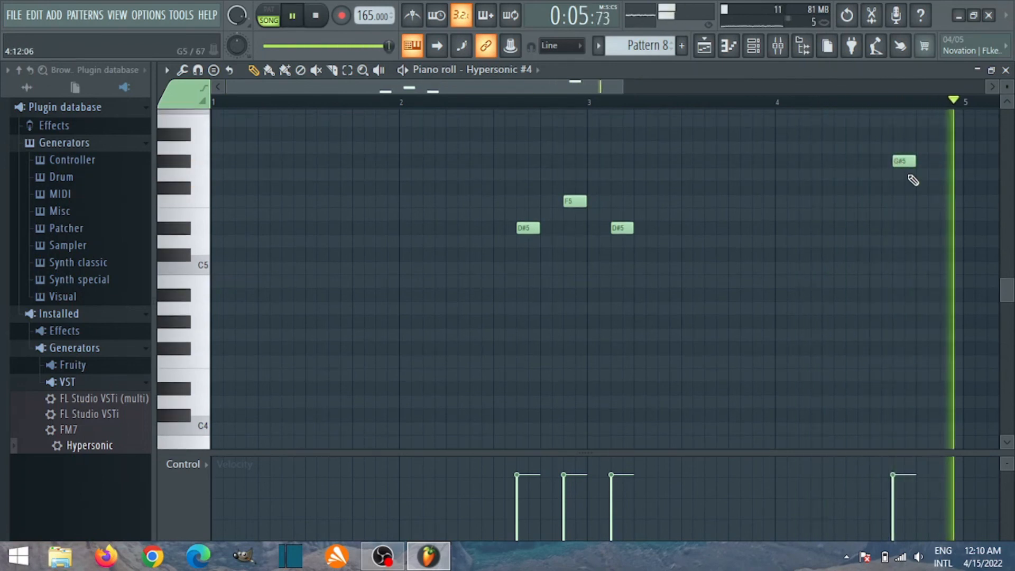
pyautogui.press('space')
pyautogui.click(934, 198)
pyautogui.moveTo(936, 198); pyautogui.dragTo(948, 198)
pyautogui.moveTo(244, 238); pyautogui.dragTo(245, 227)
pyautogui.press('space')
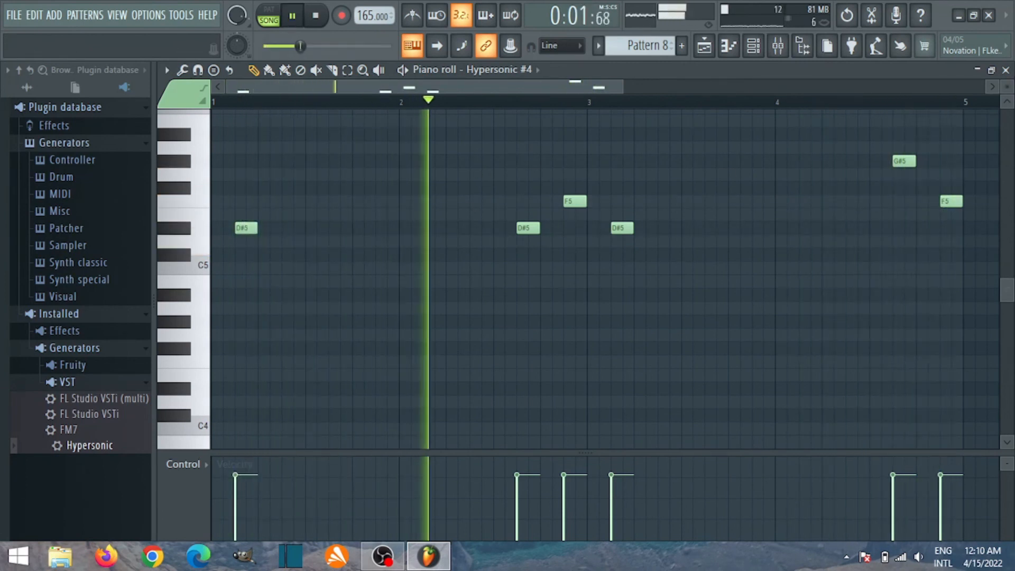
# - Close the piano roll and lower the volume of mixer Insert 9 to 63% during playback
pyautogui.click(1006, 70)
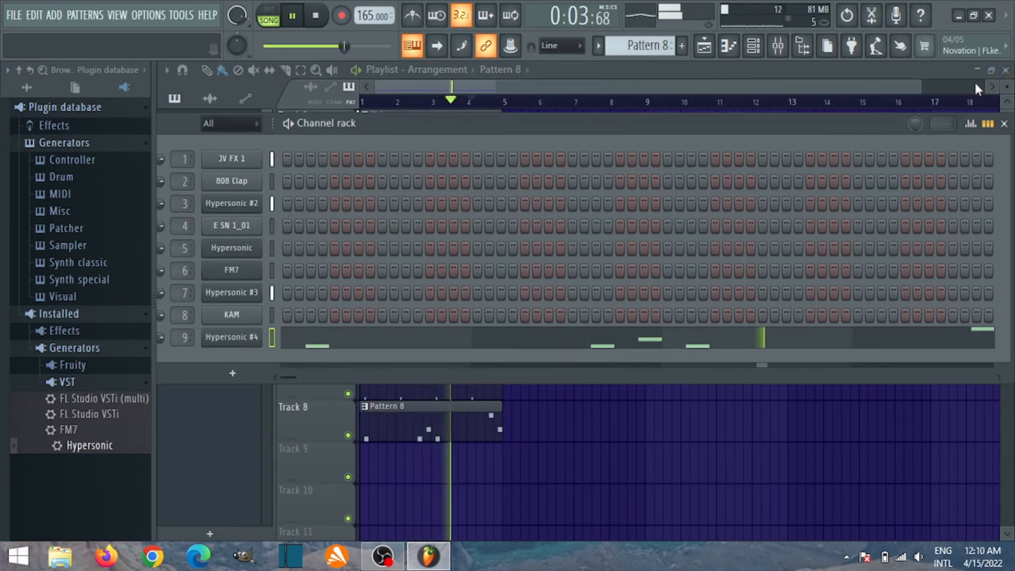
pyautogui.click(778, 46)
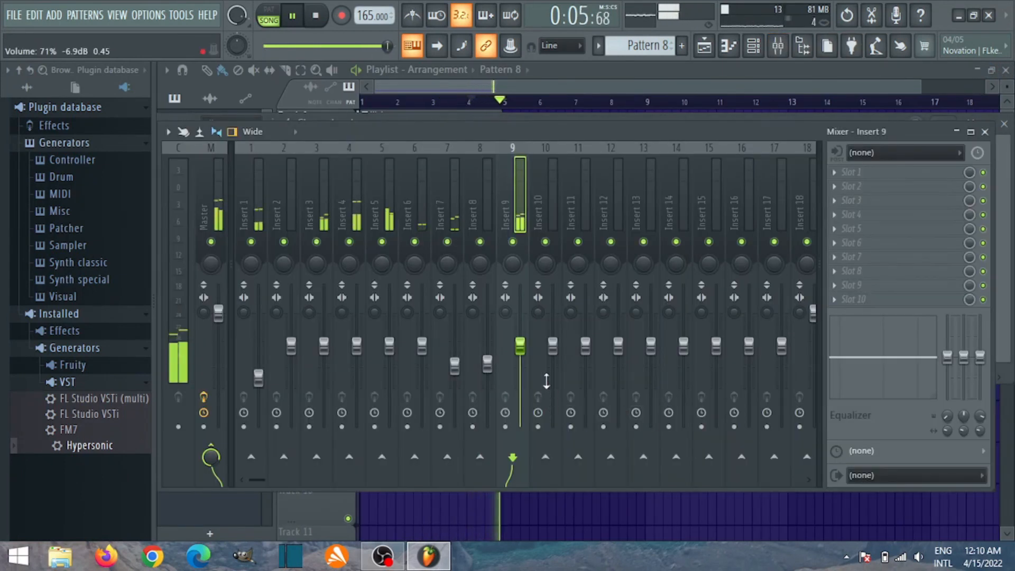
pyautogui.moveTo(521, 347); pyautogui.dragTo(522, 356)
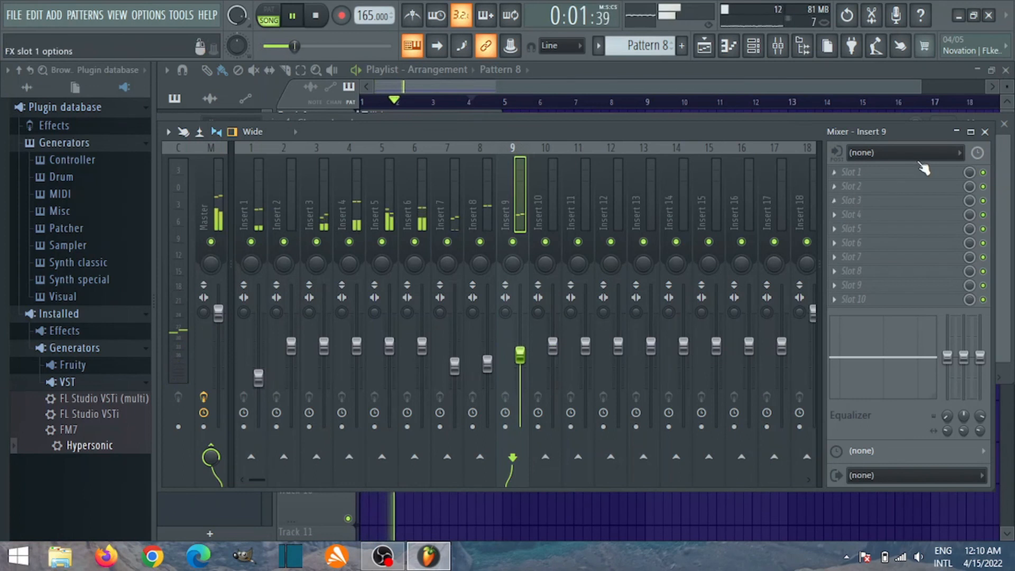
pyautogui.click(984, 131)
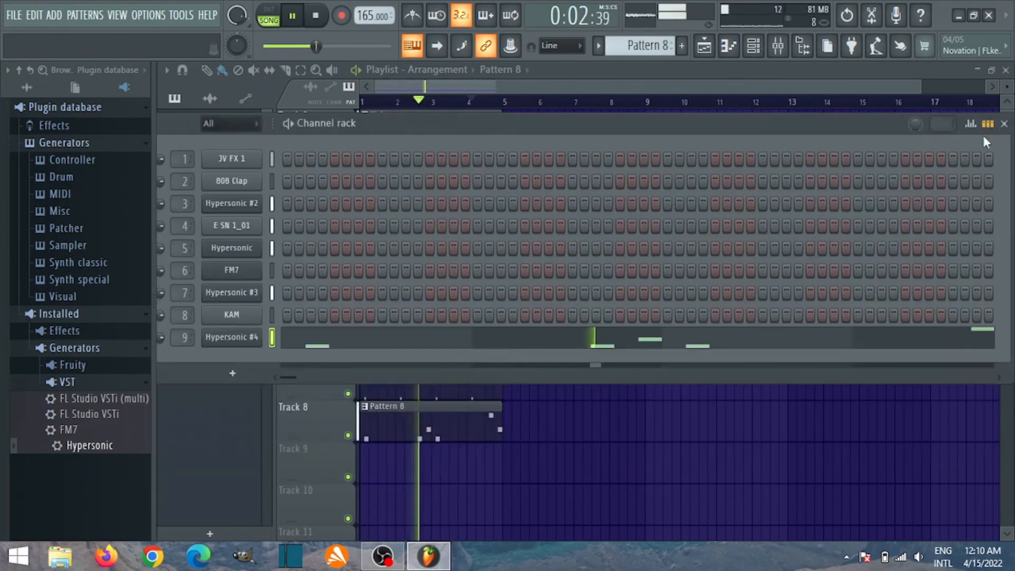
pyautogui.click(781, 56)
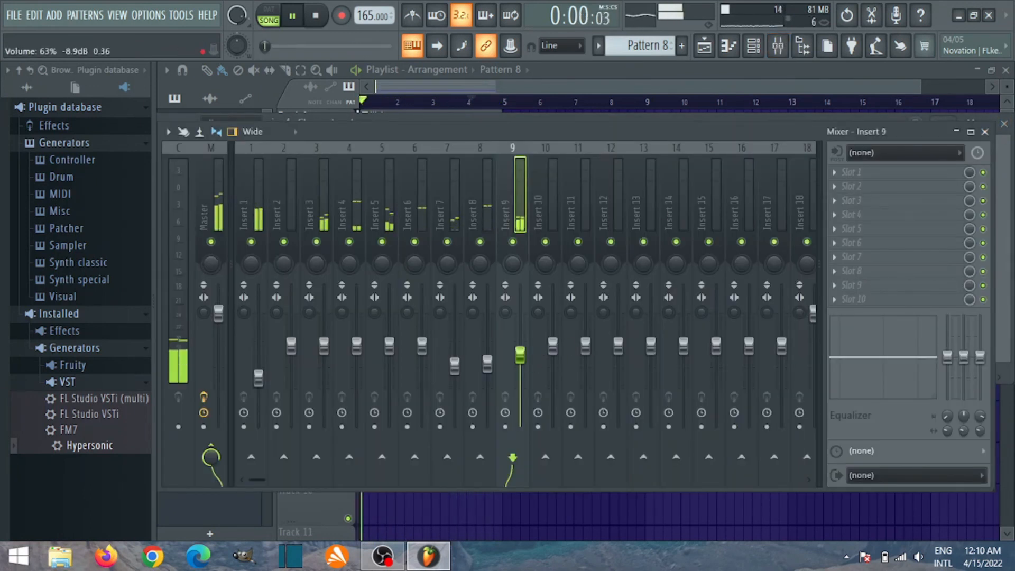
pyautogui.click(1003, 130)
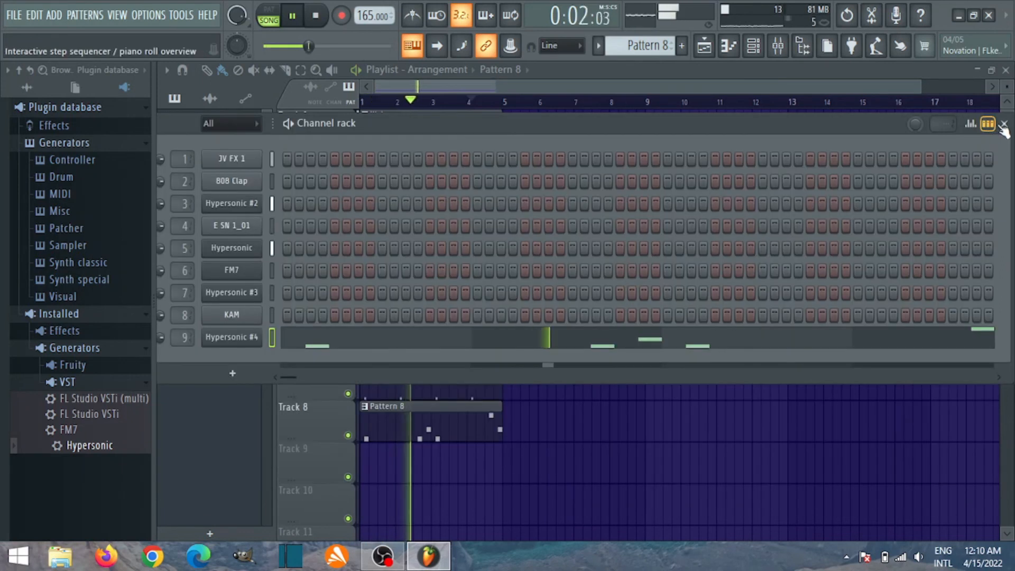
# - Close the channel rack, listen to the arrangement, try several playhead positions within the first four bars, and return to the start
pyautogui.click(1003, 125)
pyautogui.press('space')
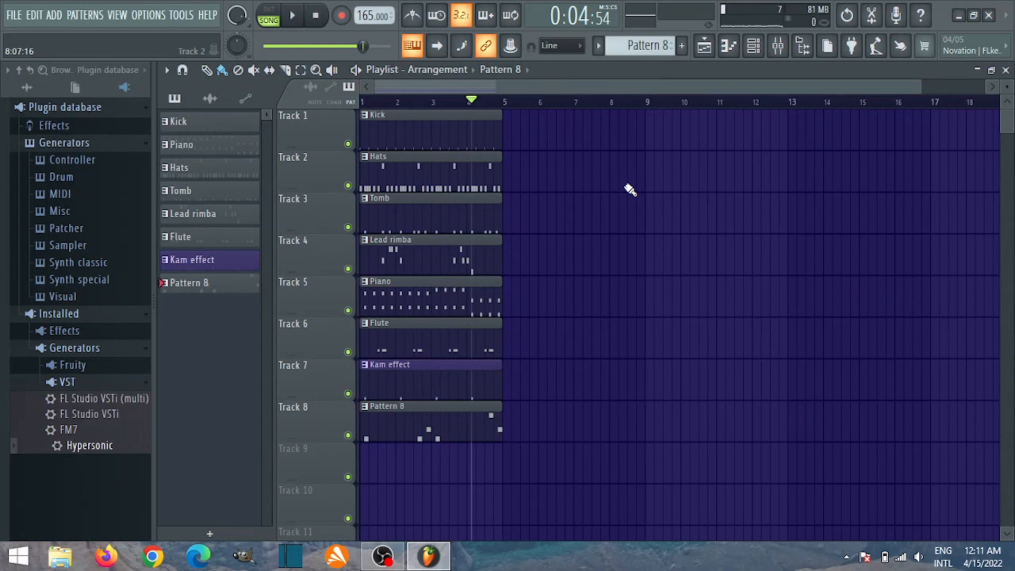
pyautogui.click(423, 101)
pyautogui.click(318, 24)
pyautogui.click(395, 101)
pyautogui.click(441, 111)
pyautogui.click(440, 101)
pyautogui.click(405, 101)
pyautogui.click(316, 20)
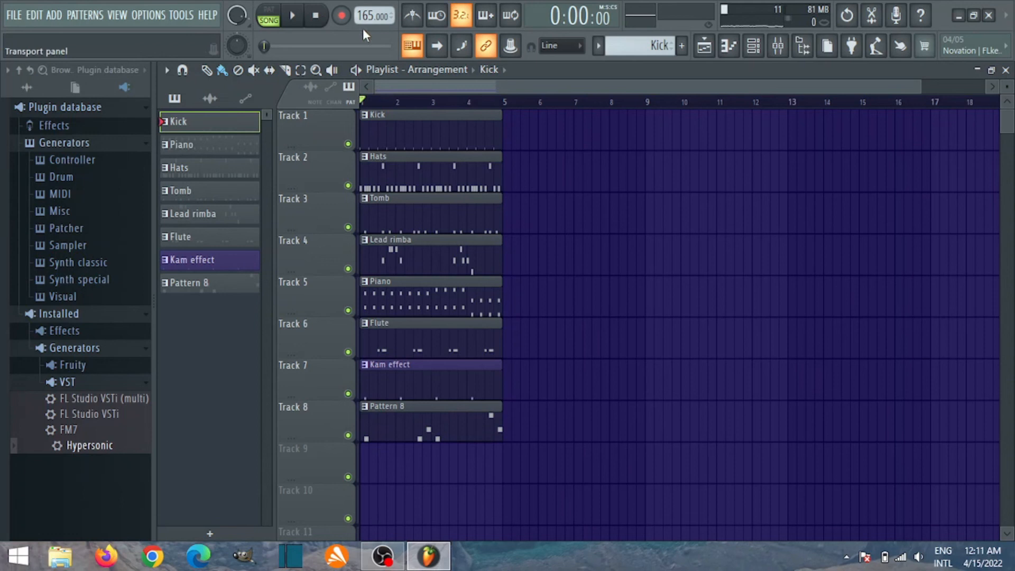
# - Create Pattern 9 and place it on Track 9 as a four-bar clip starting at bar 1
pyautogui.click(703, 48)
pyautogui.click(699, 64)
pyautogui.click(363, 475)
pyautogui.moveTo(396, 472); pyautogui.dragTo(482, 478)
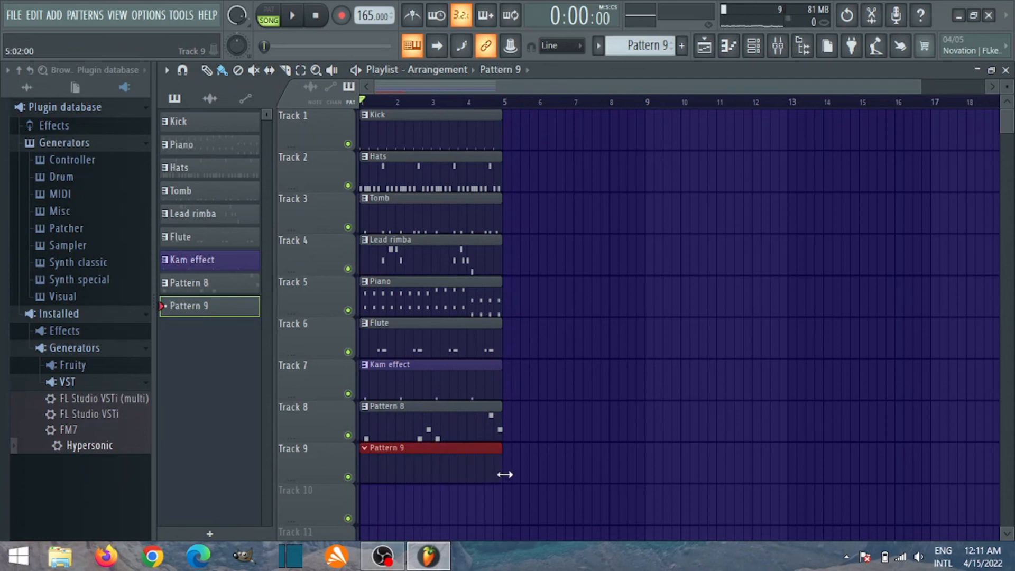
# - Reset the playhead to the start and open the channel rack for Pattern 9
pyautogui.click(396, 102)
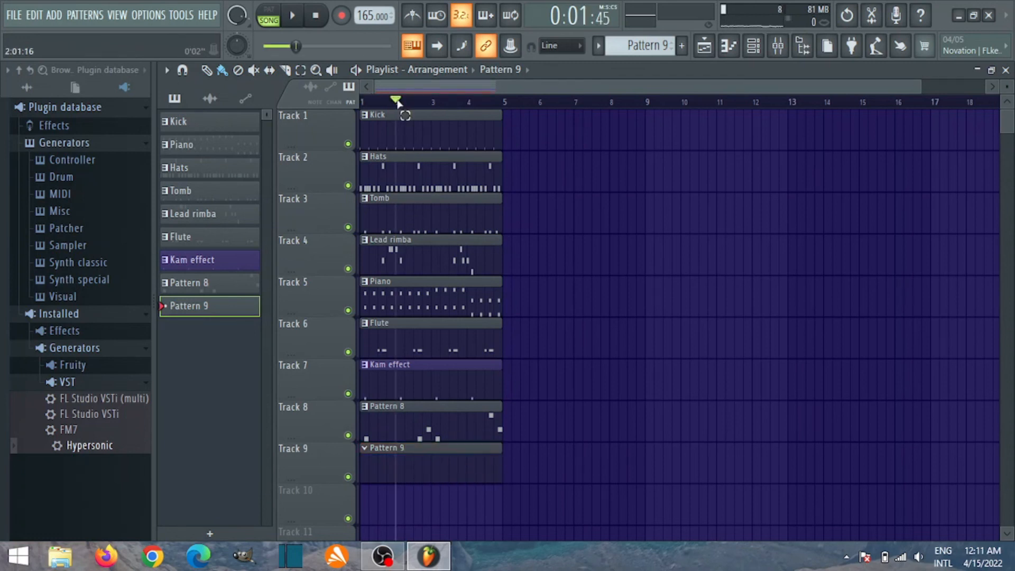
pyautogui.click(324, 18)
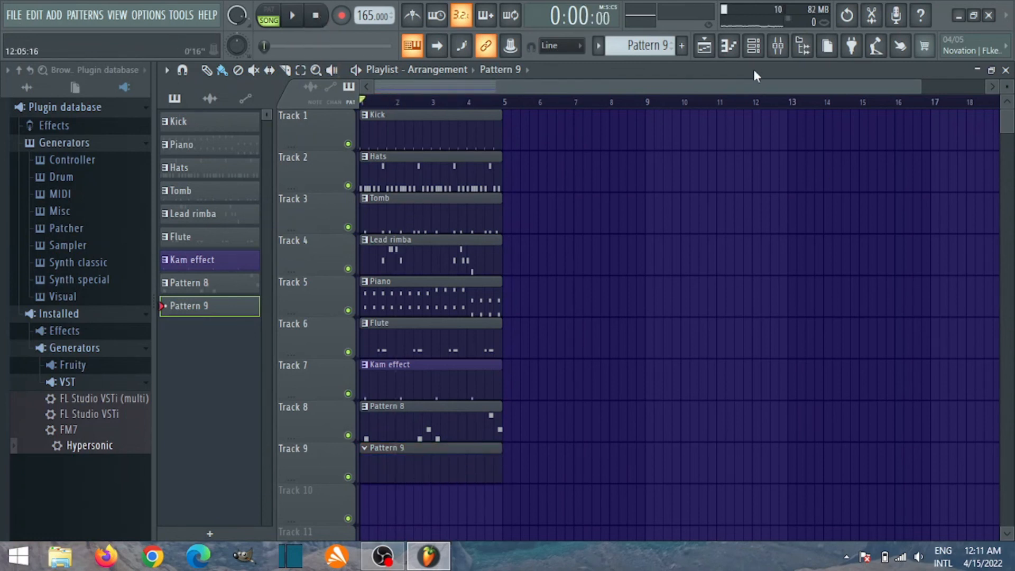
pyautogui.click(754, 46)
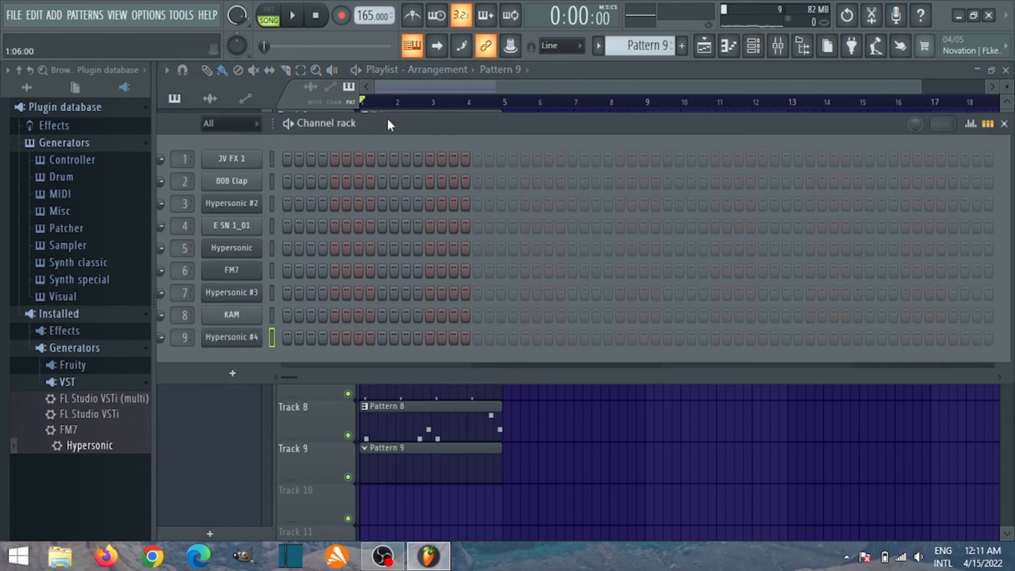
# - Add another Hypersonic instrument from the installed VST generators as a new channel
pyautogui.moveTo(398, 121); pyautogui.dragTo(434, 118)
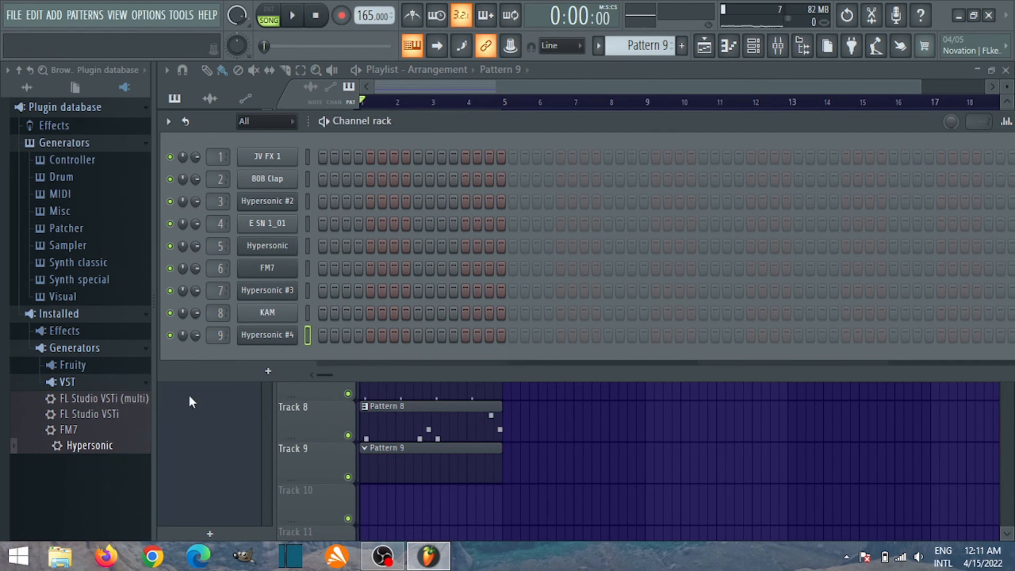
pyautogui.click(264, 337)
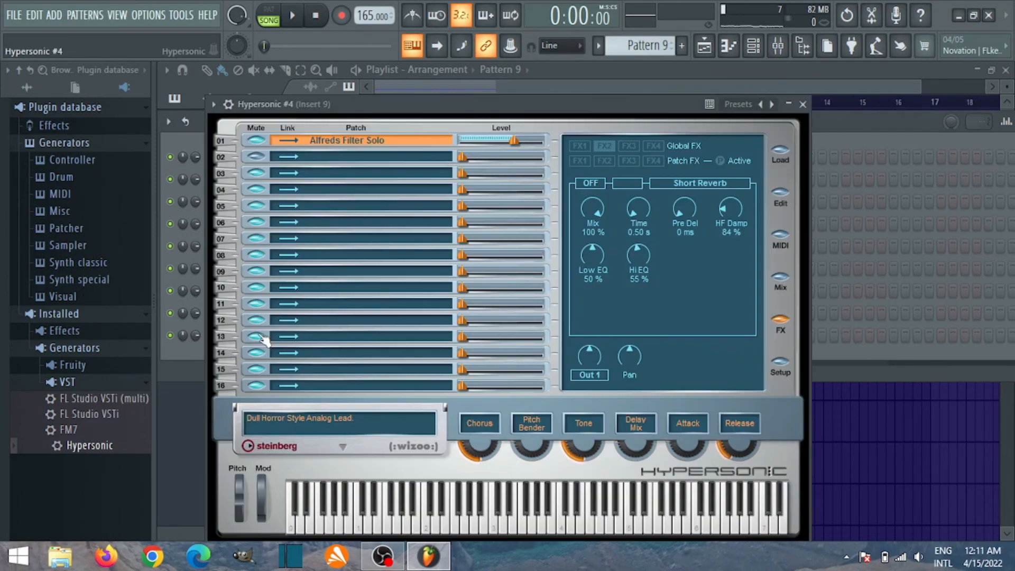
pyautogui.click(183, 344)
pyautogui.rightClick(102, 445)
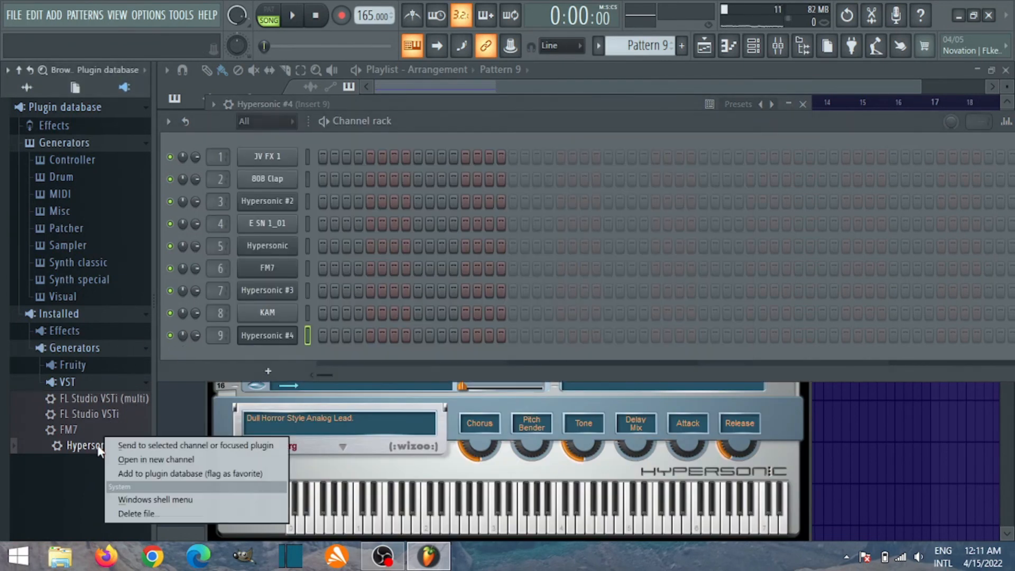
pyautogui.click(131, 460)
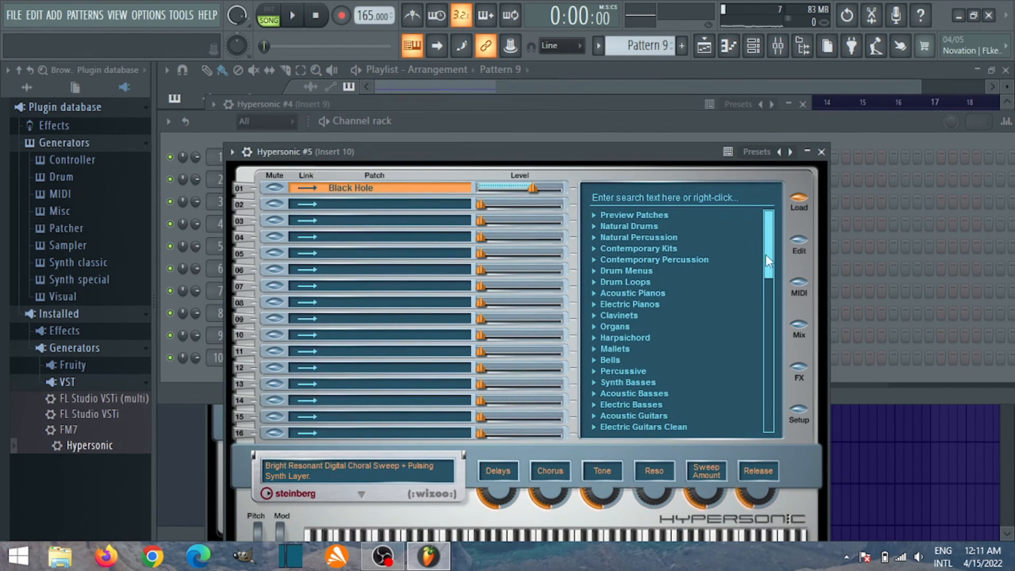
# - Expand the Electric Guitars Distorted category in the new Hypersonic's patch list and try the Strat Rock Chug patch
pyautogui.moveTo(766, 255); pyautogui.dragTo(770, 293)
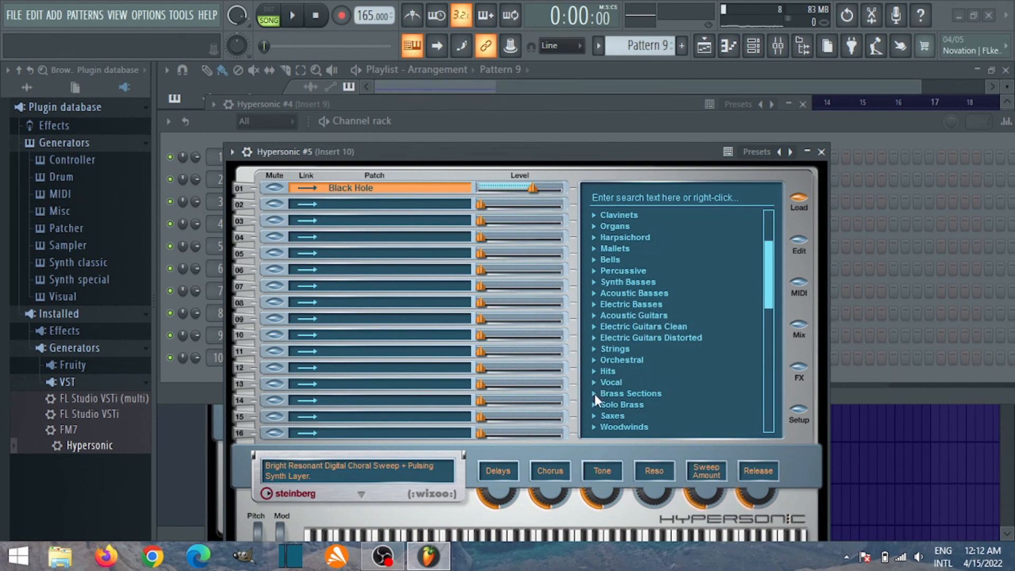
pyautogui.click(594, 339)
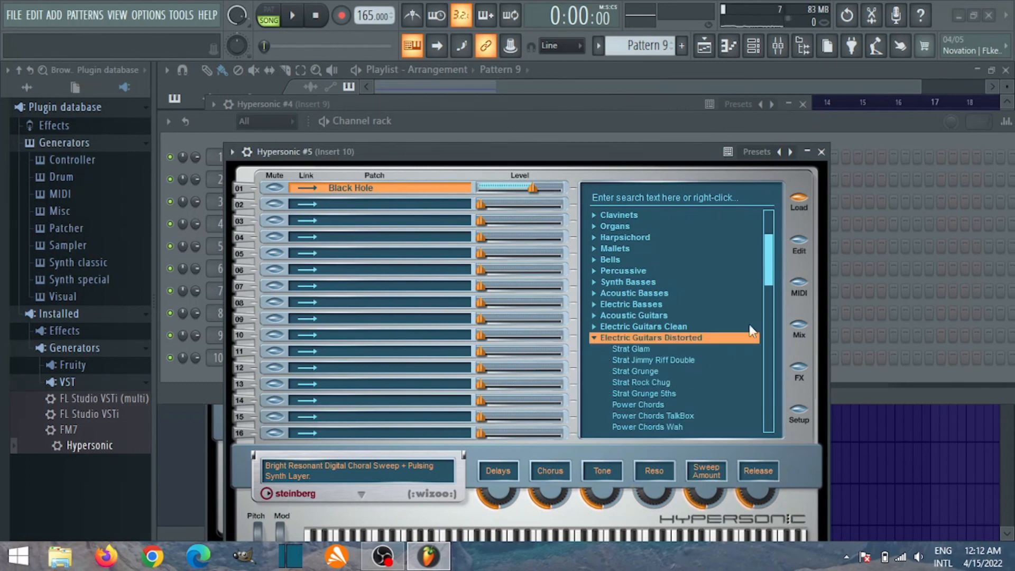
pyautogui.moveTo(773, 278); pyautogui.dragTo(767, 303)
pyautogui.click(648, 270)
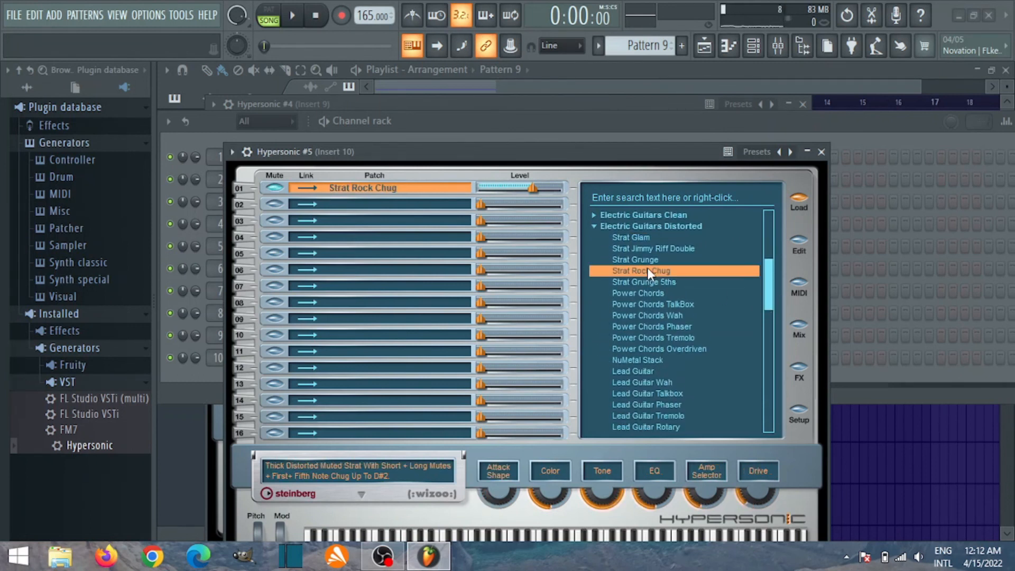
pyautogui.moveTo(511, 157); pyautogui.dragTo(508, 107)
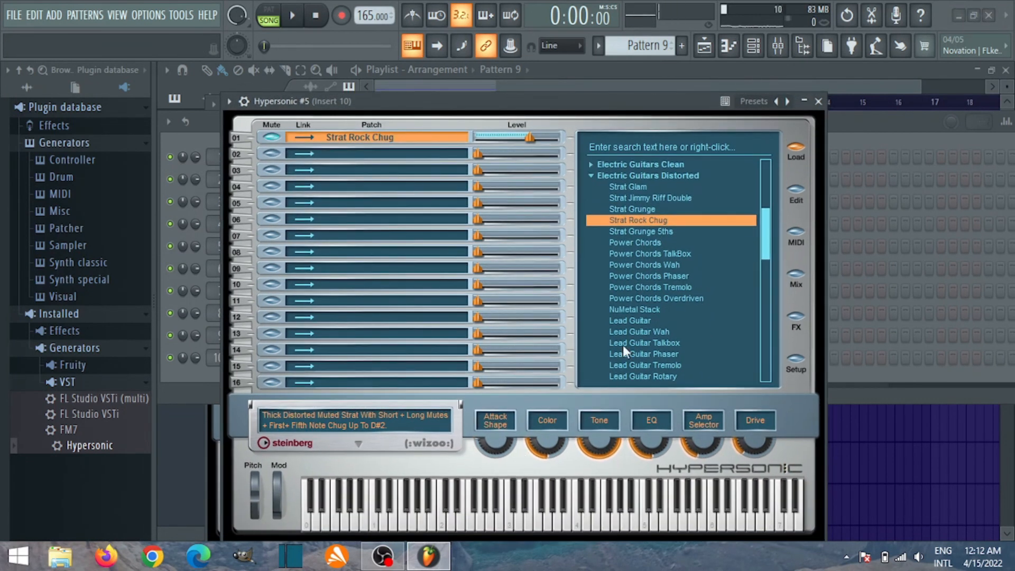
# - Audition the Power Chords, Power Chords TalkBox and Power Chords Wah patches, and load Lead Guitar Wah instead
pyautogui.click(633, 242)
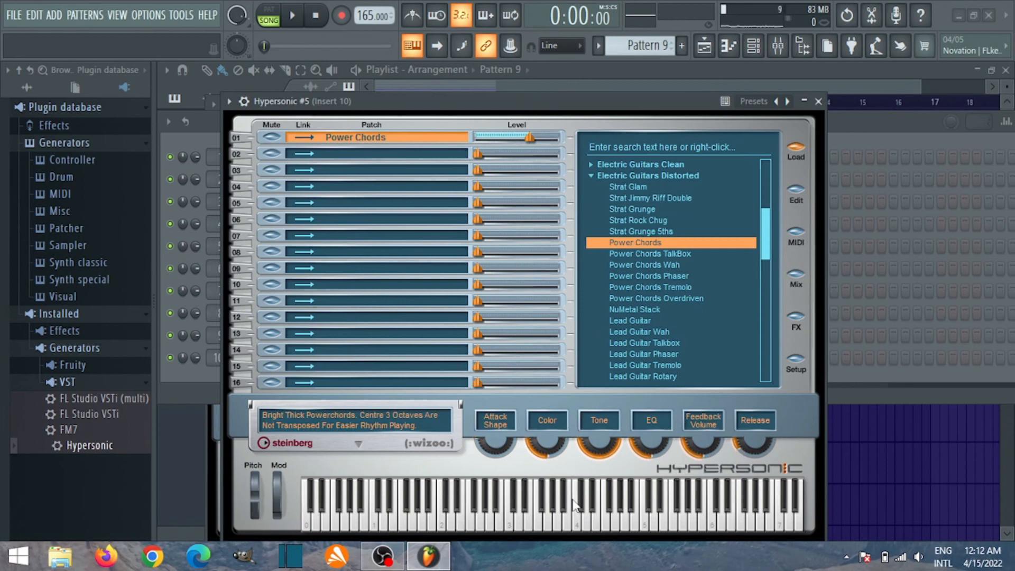
pyautogui.click(650, 255)
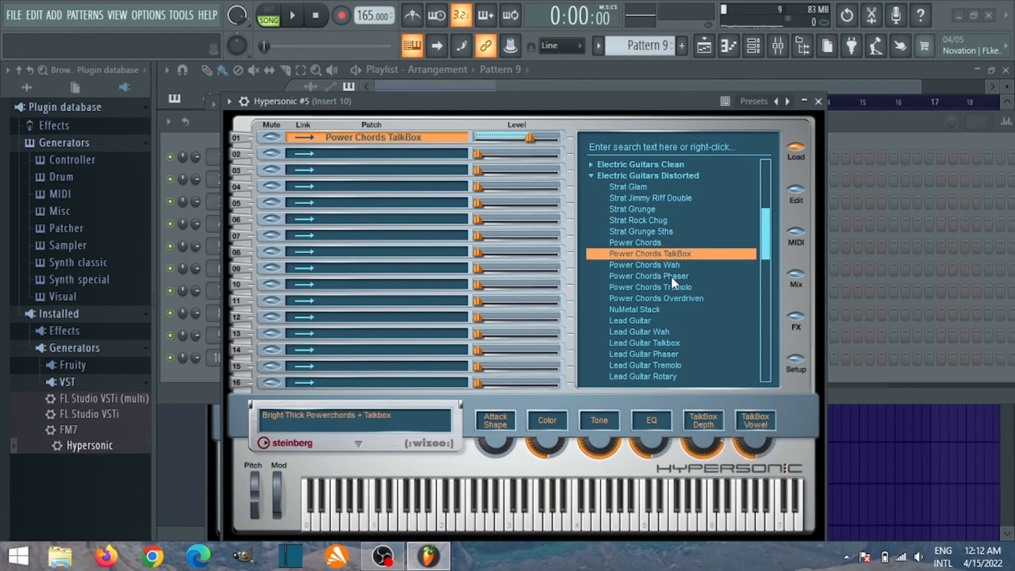
pyautogui.click(664, 264)
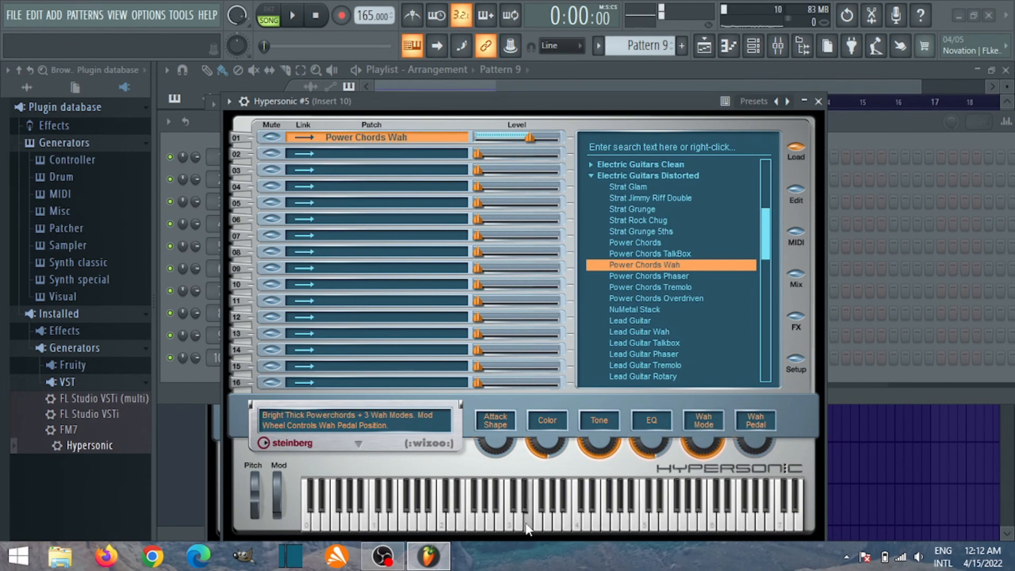
pyautogui.click(597, 526)
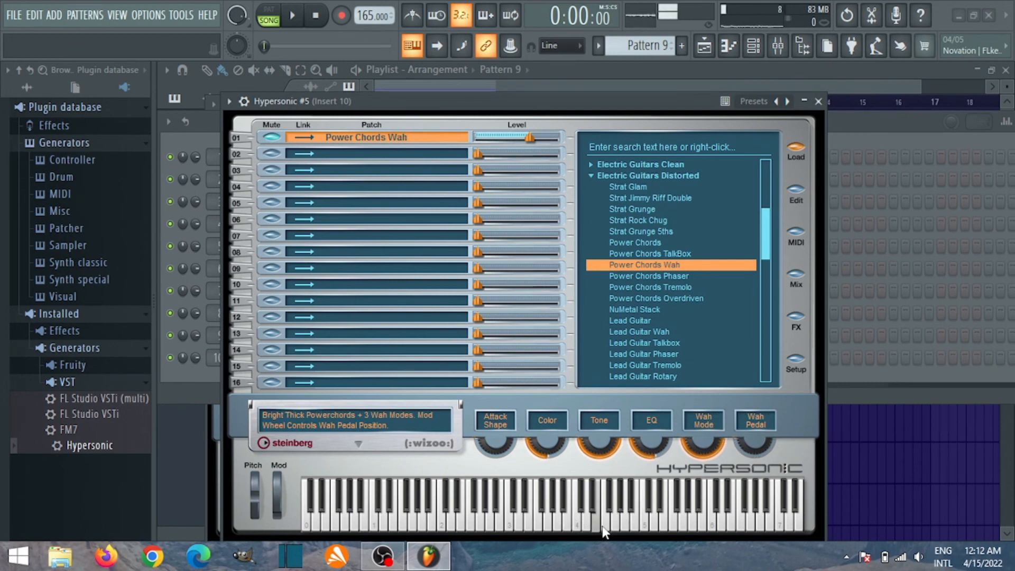
pyautogui.click(638, 332)
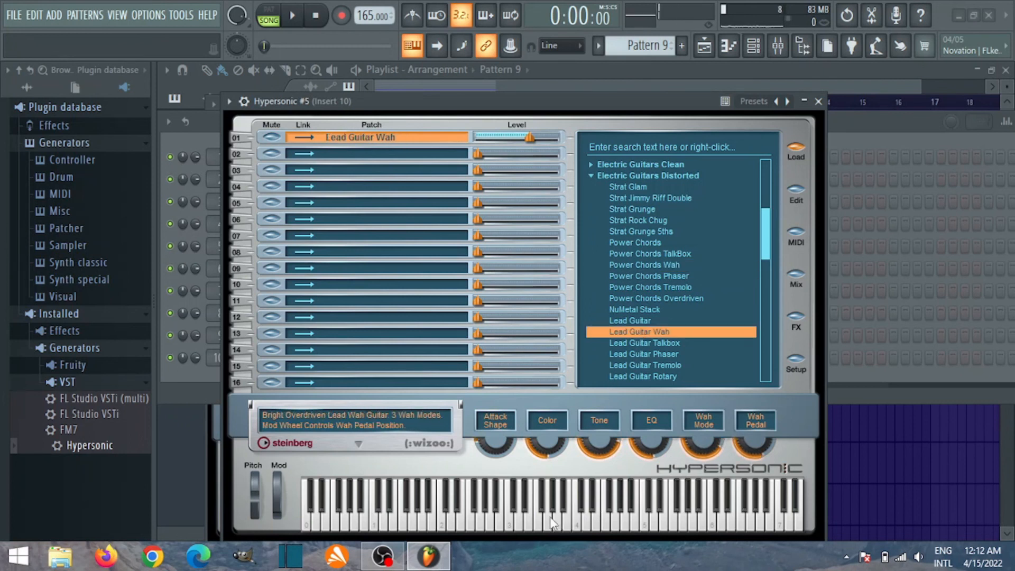
# - Switch off the FX1 long reverb and FX2 short reverb of the Lead Guitar Wah patch and close the instrument
pyautogui.click(796, 318)
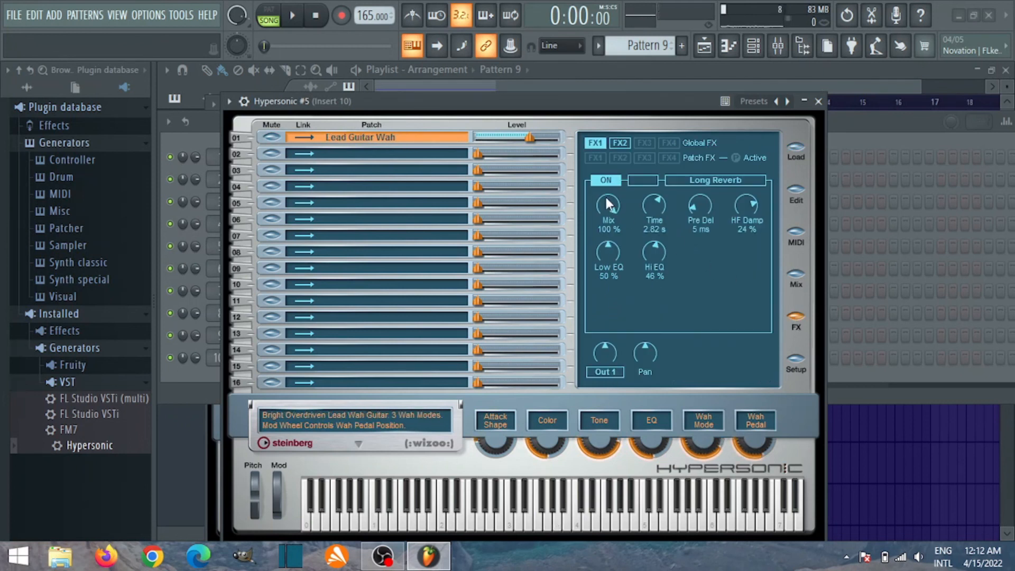
pyautogui.click(617, 523)
pyautogui.click(645, 515)
pyautogui.click(614, 149)
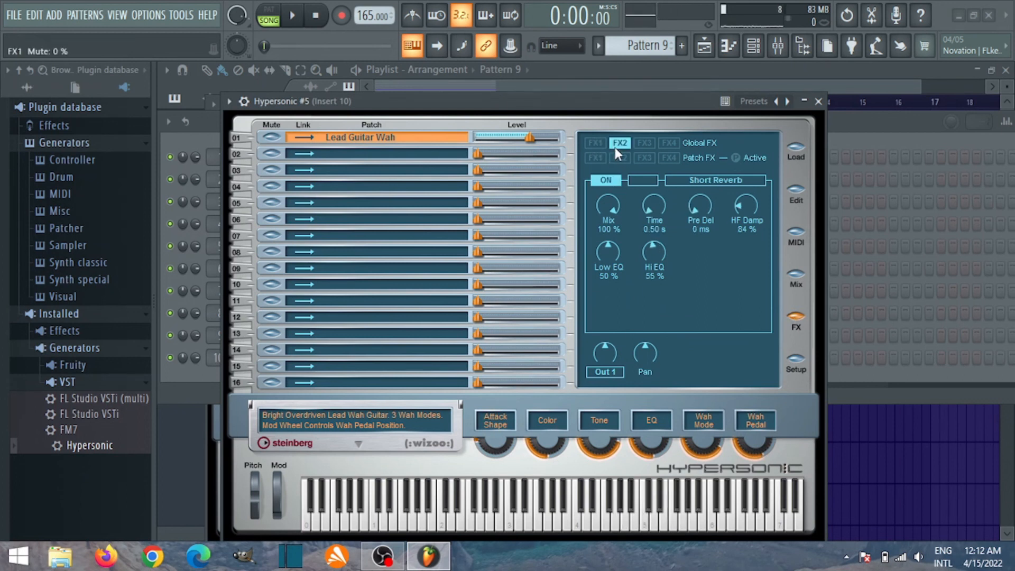
pyautogui.moveTo(620, 531); pyautogui.dragTo(571, 527)
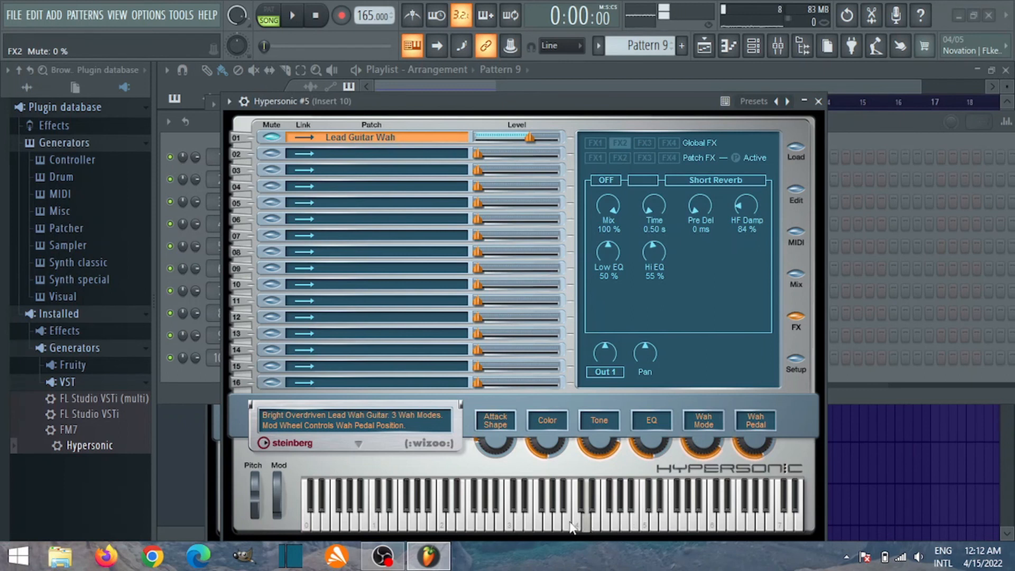
pyautogui.click(819, 101)
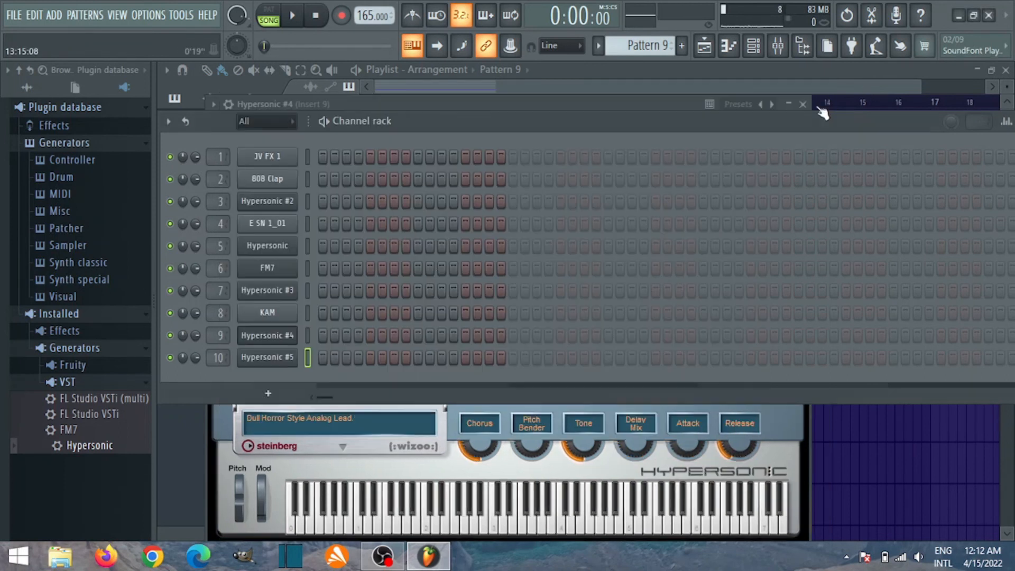
# - Open the Hypersonic #5 piano roll and place three short D#5 notes in the second half of bar 1, checking against playback
pyautogui.rightClick(278, 358)
pyautogui.click(316, 329)
pyautogui.press('space')
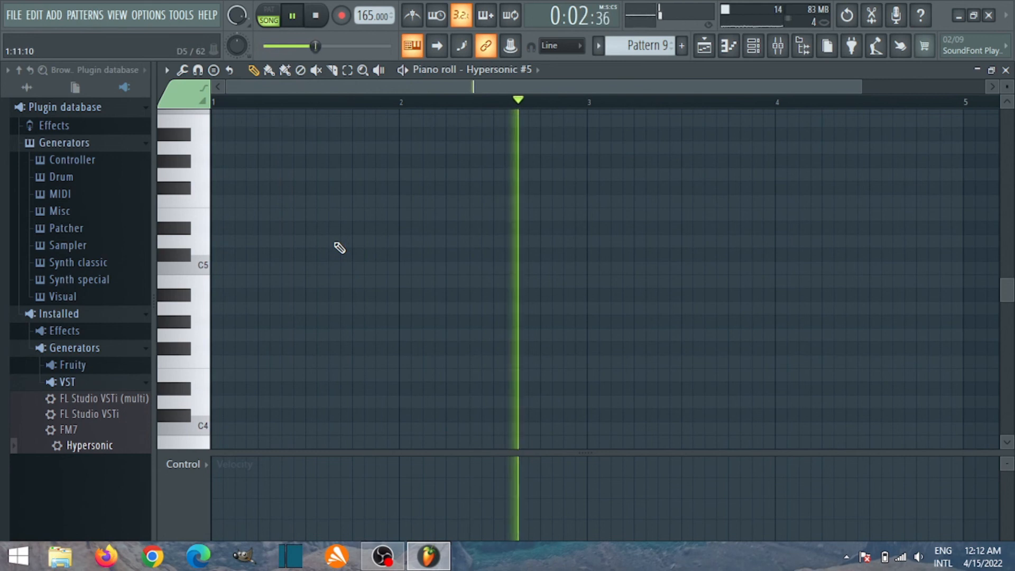
pyautogui.press('space')
pyautogui.moveTo(330, 203); pyautogui.dragTo(328, 231)
pyautogui.click(358, 230)
pyautogui.click(380, 230)
pyautogui.press('space')
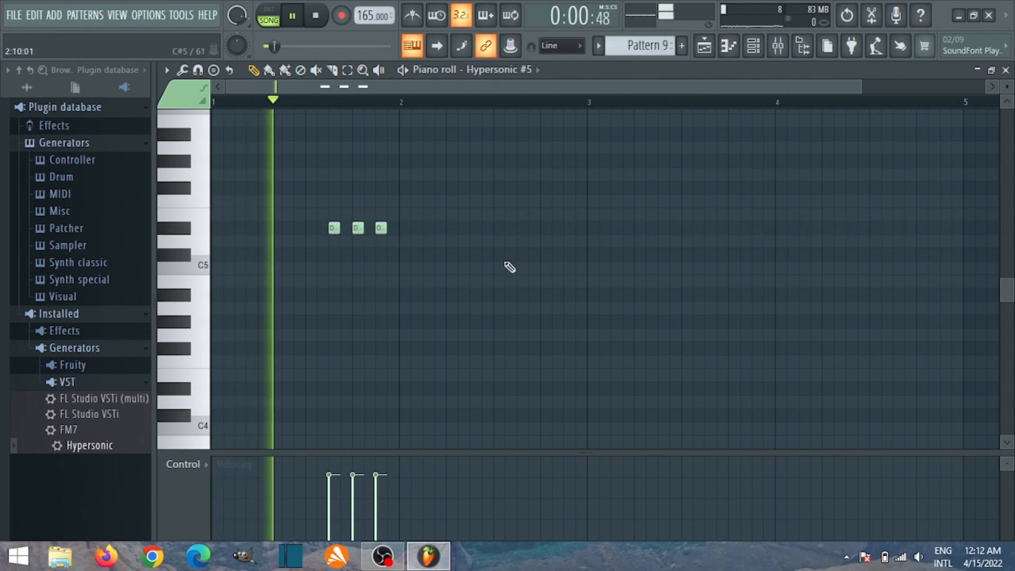
# - Repeat the three short D#5 notes at the same positions in bar 2 and play the song to check them
pyautogui.press('space')
pyautogui.click(522, 229)
pyautogui.click(545, 229)
pyautogui.click(567, 229)
pyautogui.press('space')
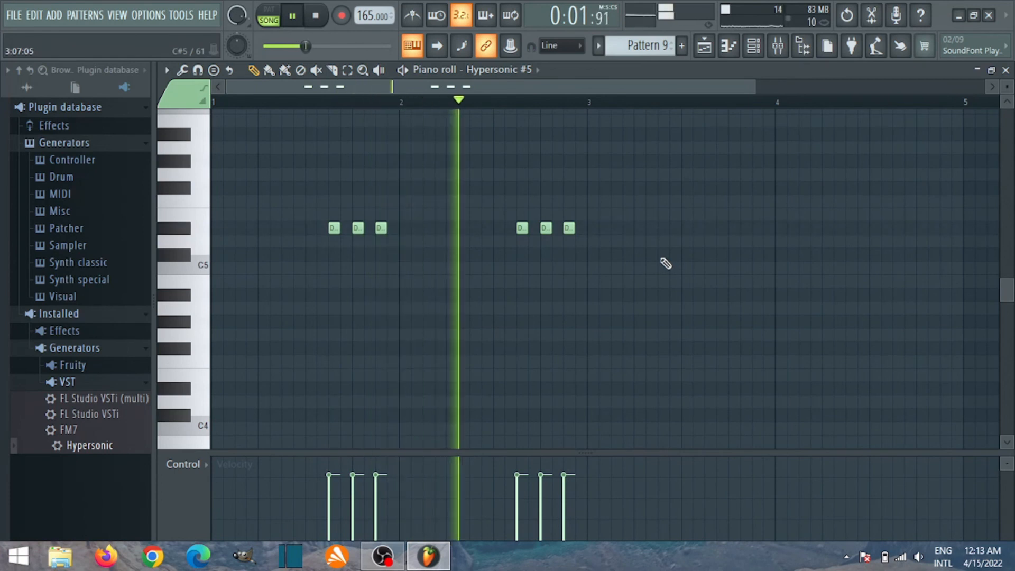
pyautogui.press('space')
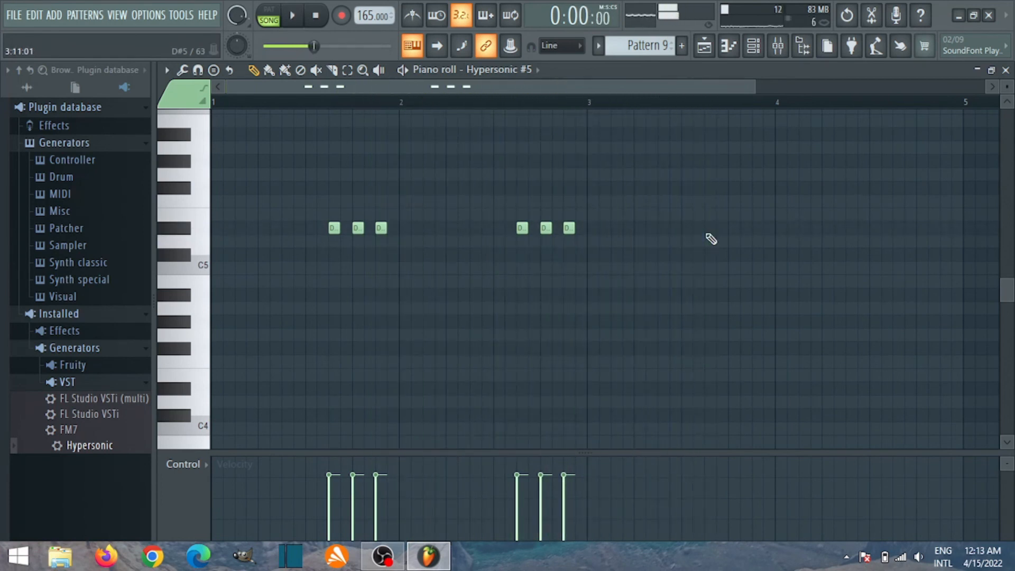
# - Place the same three-note D#5 figure in the second half of bars 3 and 4 and listen to the result
pyautogui.click(710, 228)
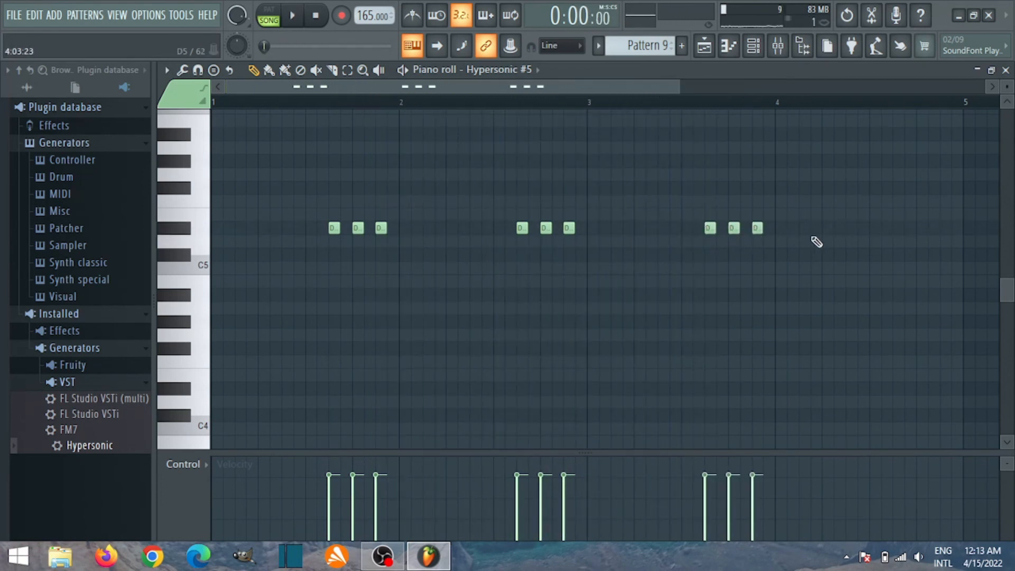
pyautogui.press('space')
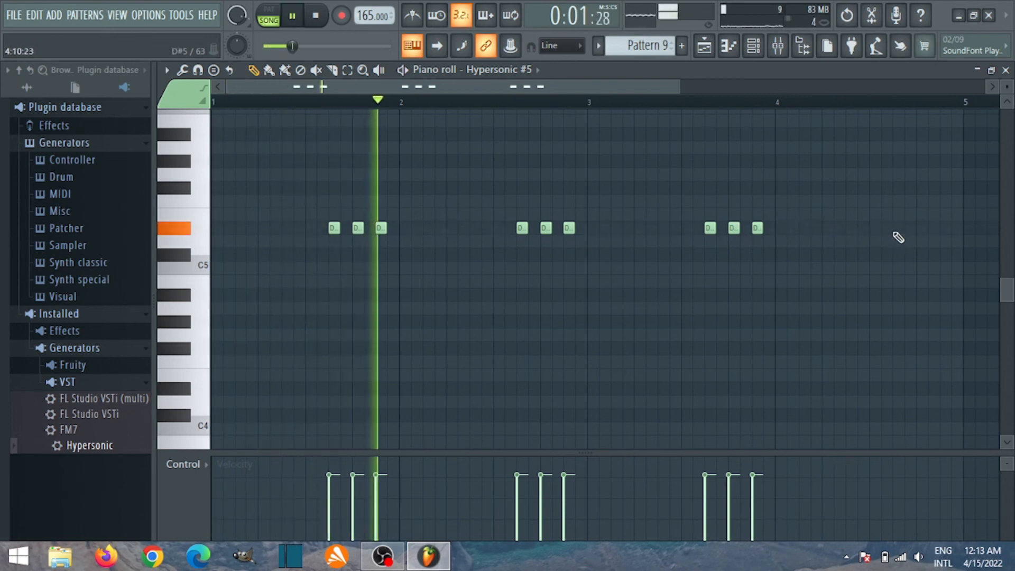
pyautogui.click(898, 229)
pyautogui.click(922, 228)
pyautogui.click(945, 228)
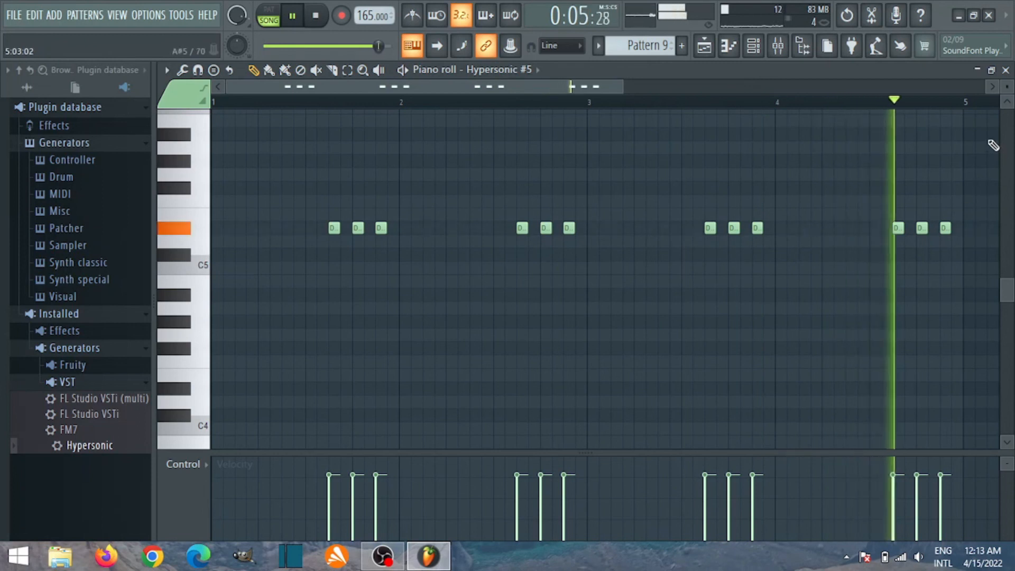
pyautogui.press('space')
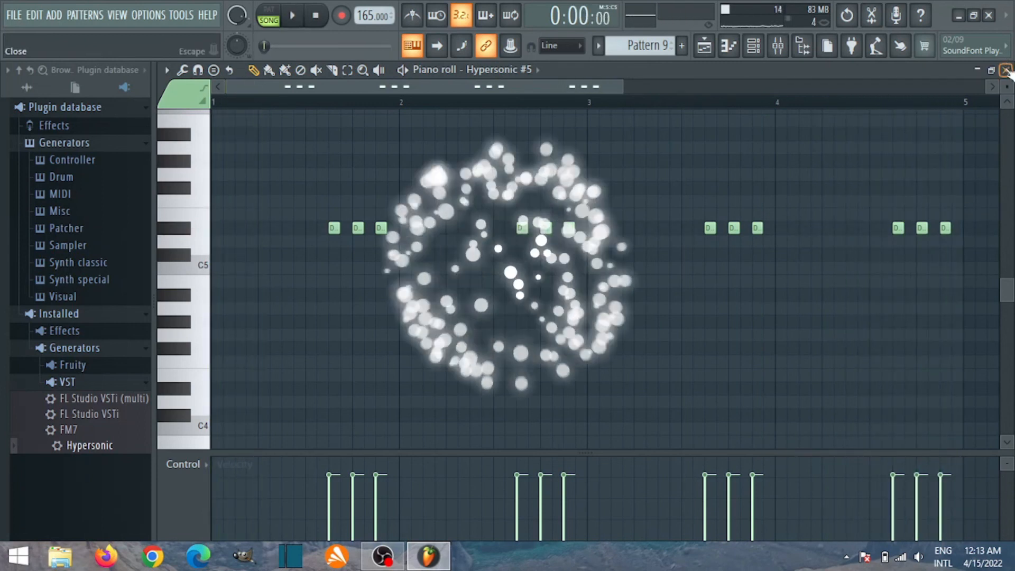
# - Close the piano roll and lower the Insert 10 mixer fader to roughly the level of Insert 9
pyautogui.click(1006, 70)
pyautogui.press('F9')
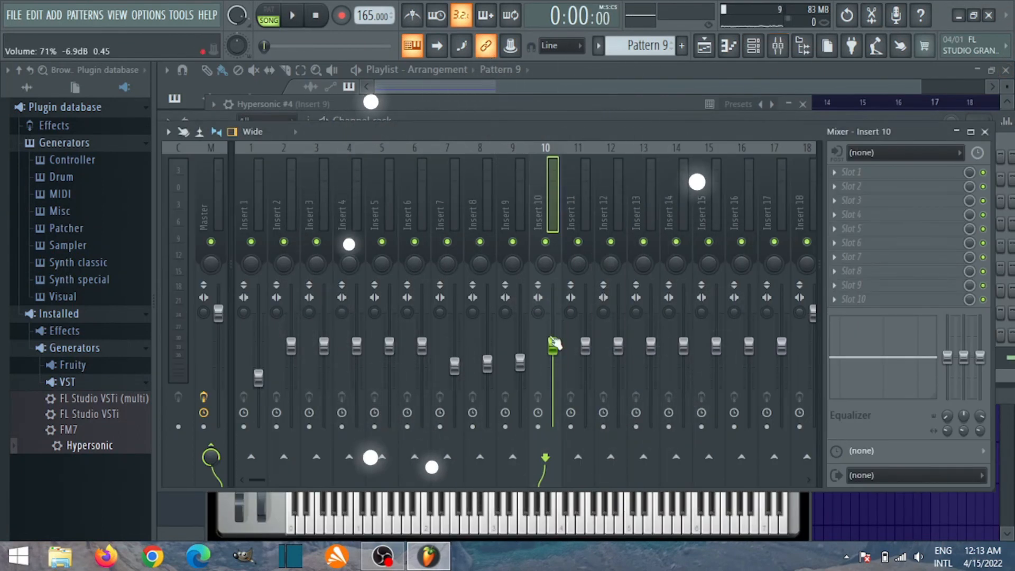
pyautogui.moveTo(553, 356); pyautogui.dragTo(553, 365)
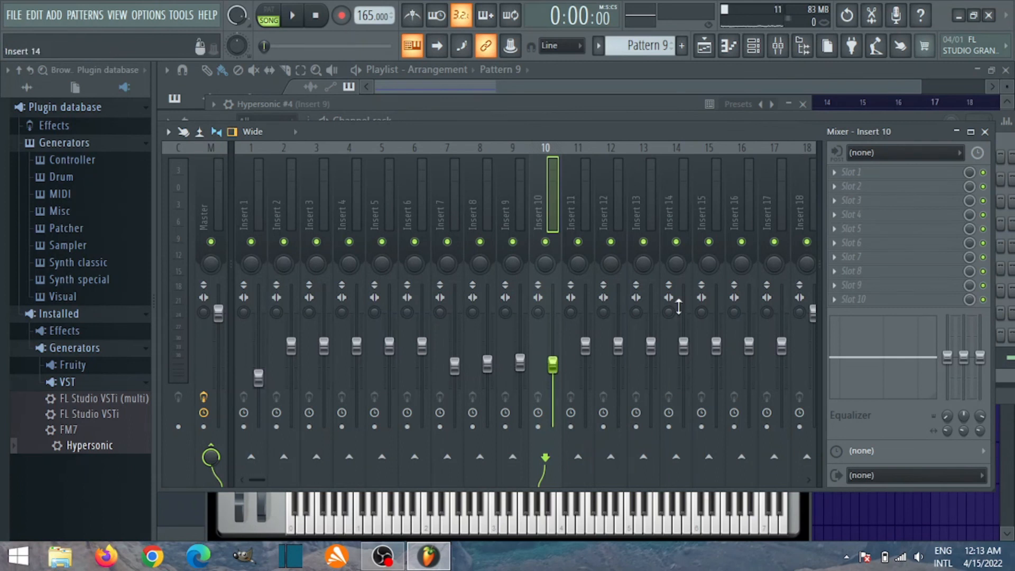
pyautogui.click(960, 132)
# - Close the channel rack and the Hypersonic #4 window to uncover the playlist
pyautogui.moveTo(919, 117); pyautogui.dragTo(876, 130)
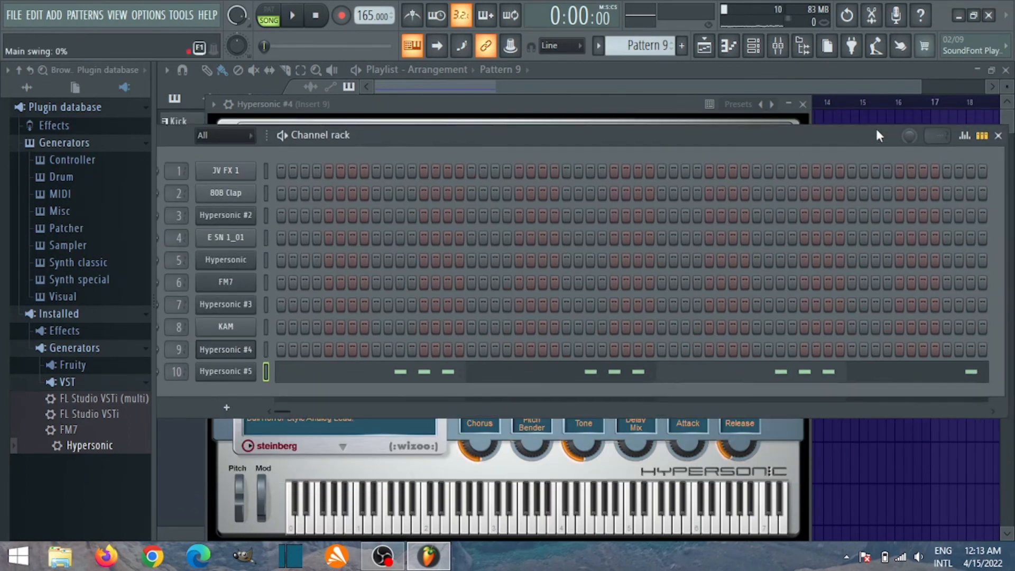
pyautogui.click(999, 137)
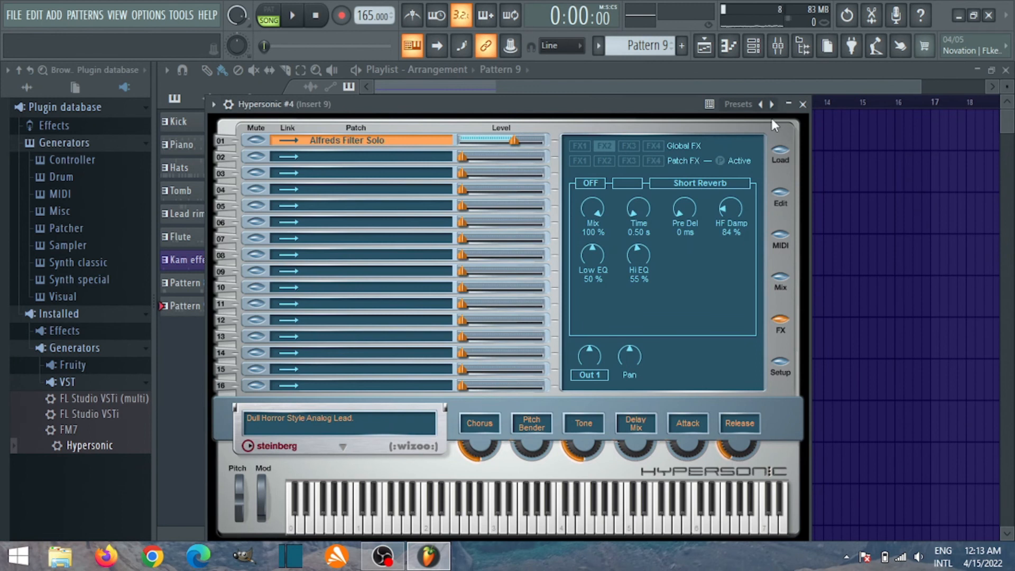
pyautogui.click(802, 104)
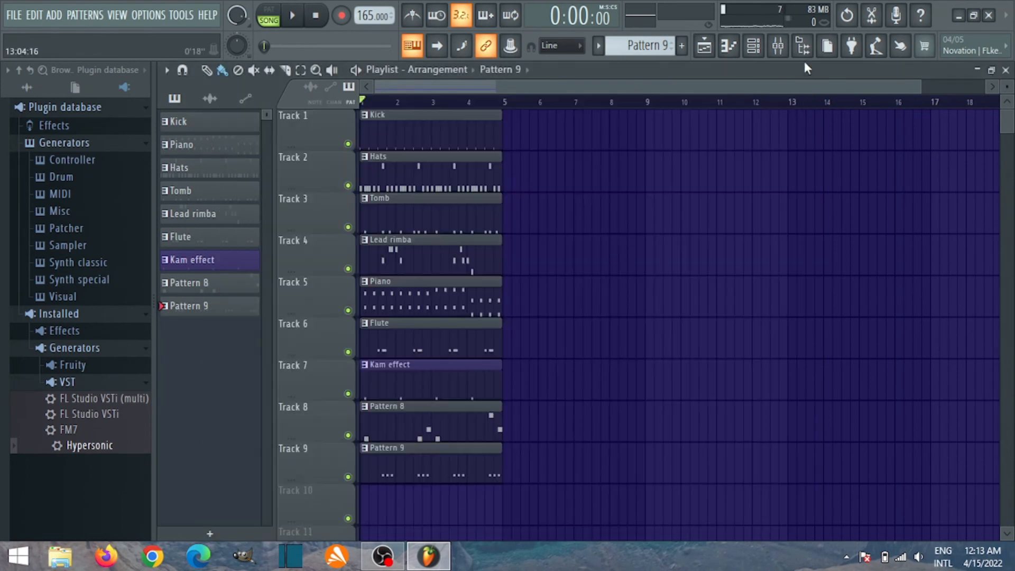
# - Reopen the Hypersonic #5 instrument from the channel rack and look through its patch categories around Electric Guitars Distorted
pyautogui.click(754, 46)
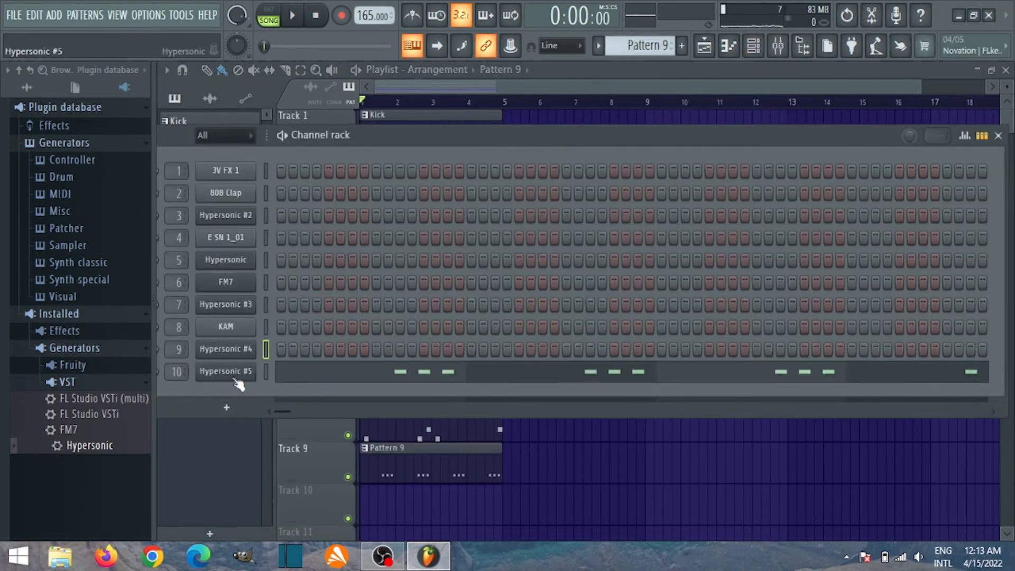
pyautogui.click(232, 372)
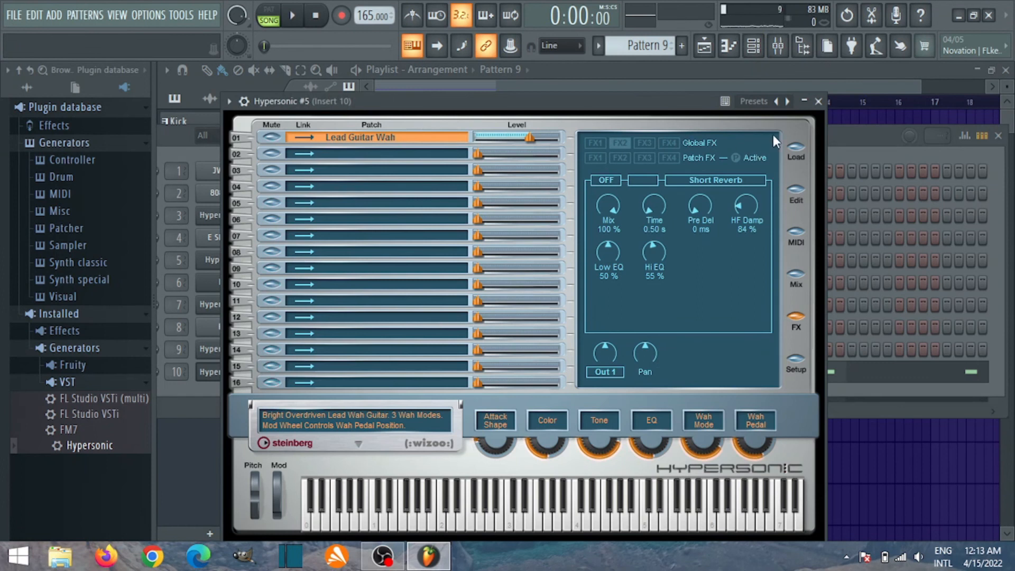
pyautogui.click(796, 149)
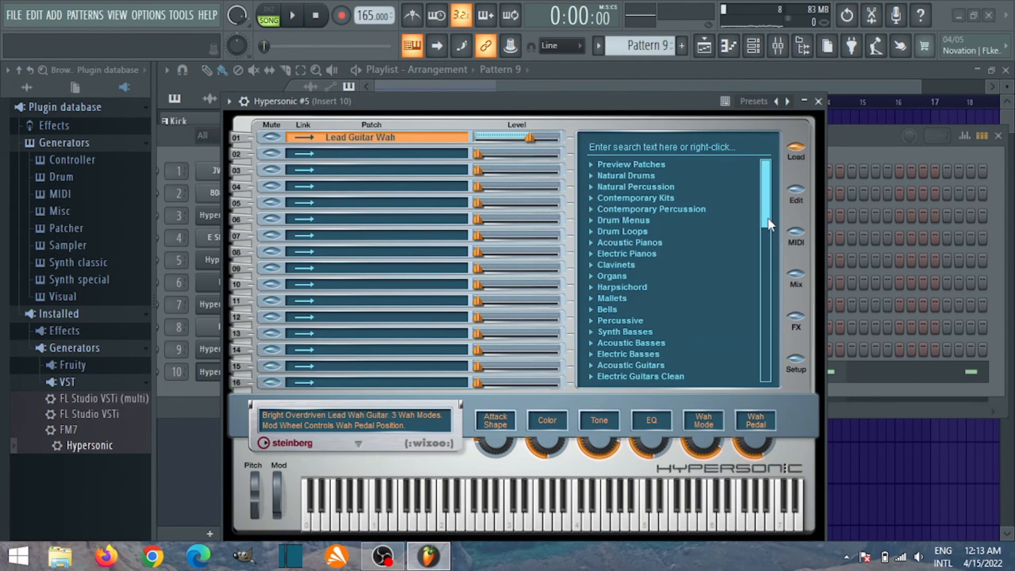
pyautogui.moveTo(769, 219); pyautogui.dragTo(767, 251)
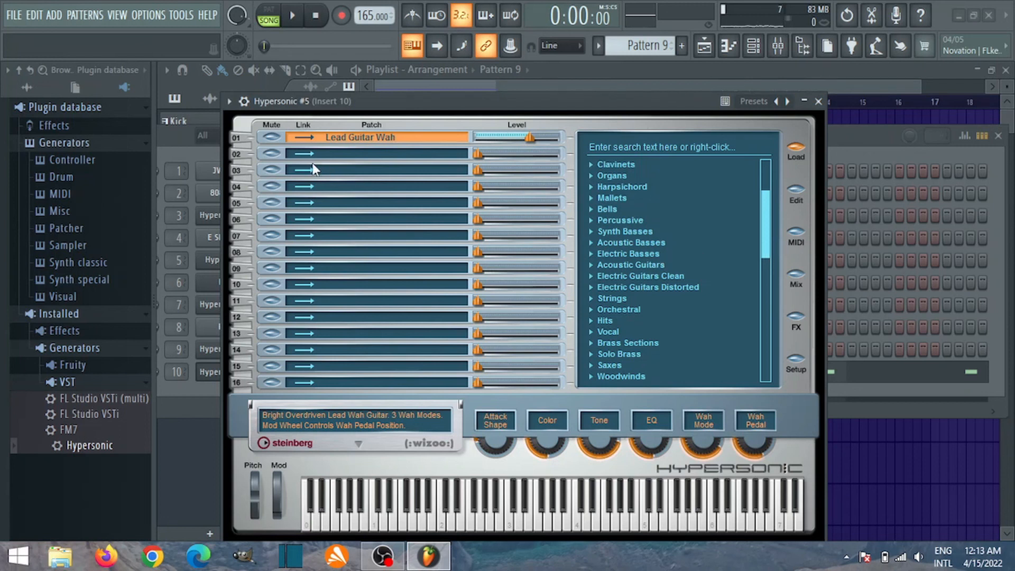
pyautogui.click(819, 101)
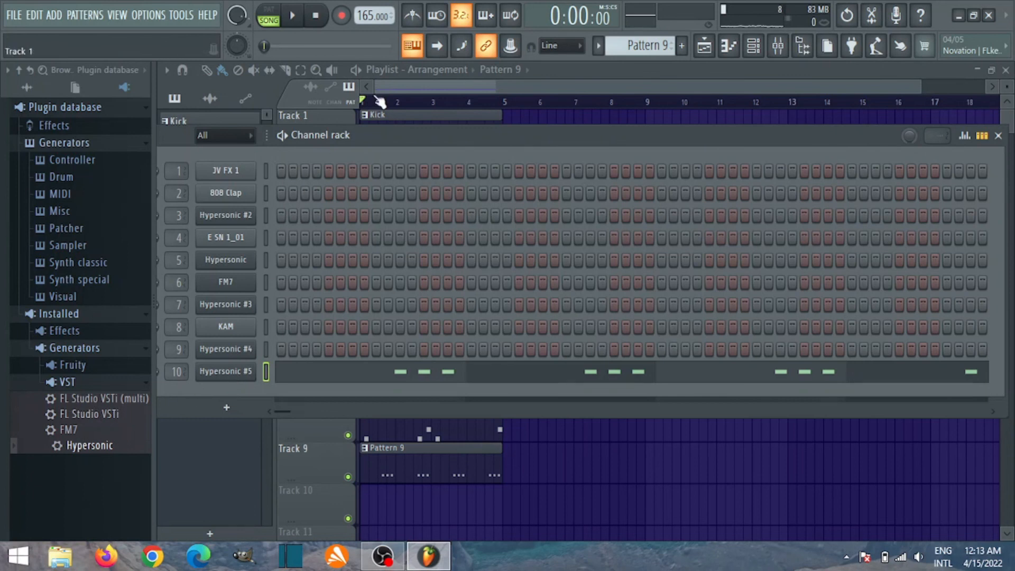
# - Rename Pattern 9 as "Lead guitar"
pyautogui.click(633, 50)
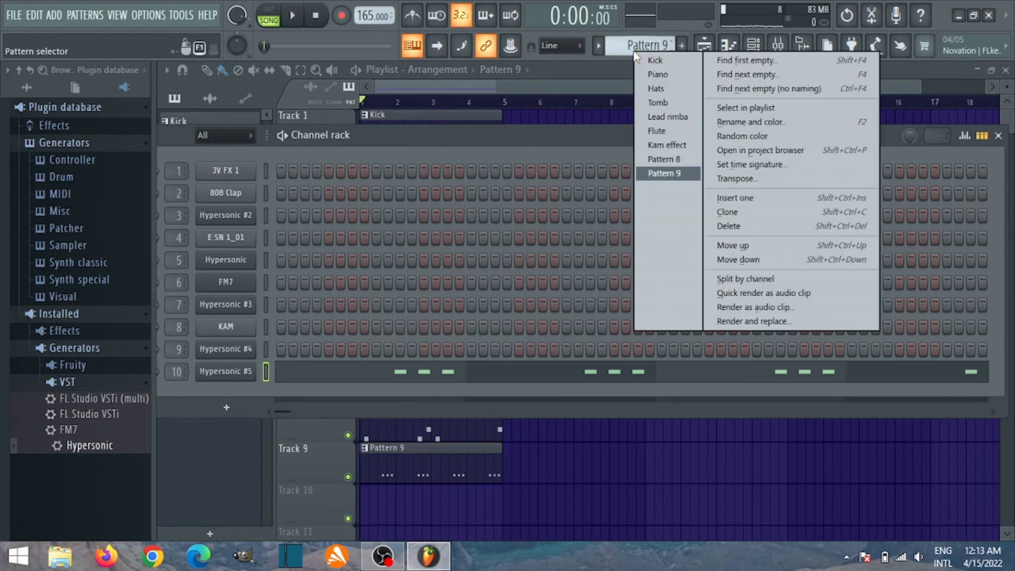
pyautogui.click(754, 123)
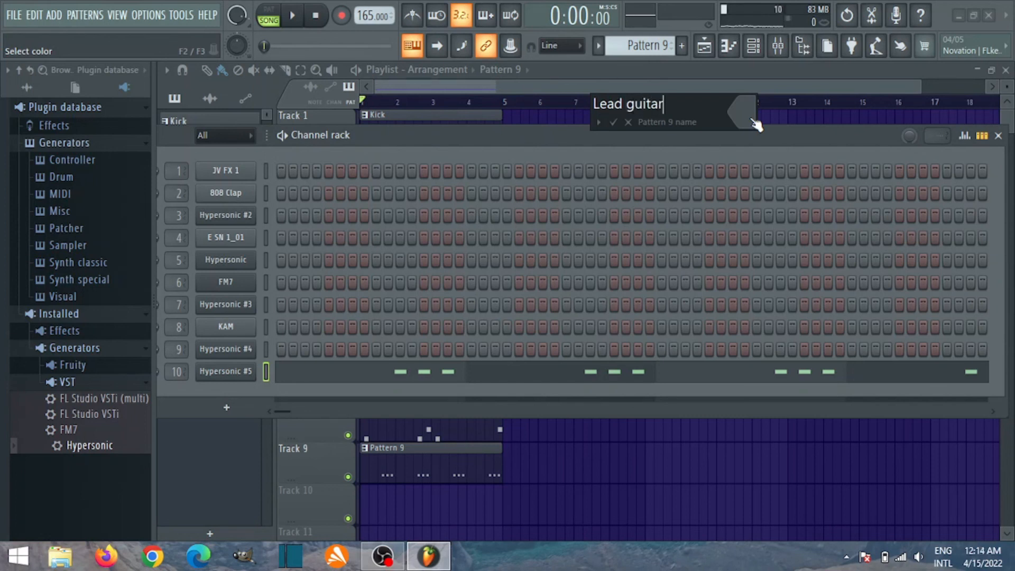
pyautogui.click(756, 124)
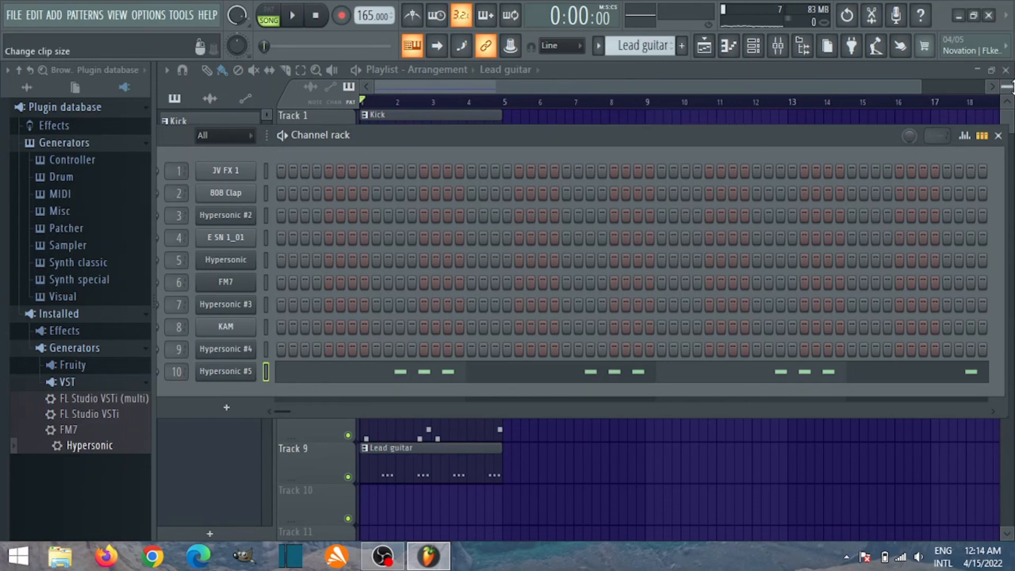
# - Add another Hypersonic instrument to the channel rack with a new Pattern 10, and route it to mixer Insert 11
pyautogui.moveTo(742, 135); pyautogui.dragTo(754, 121)
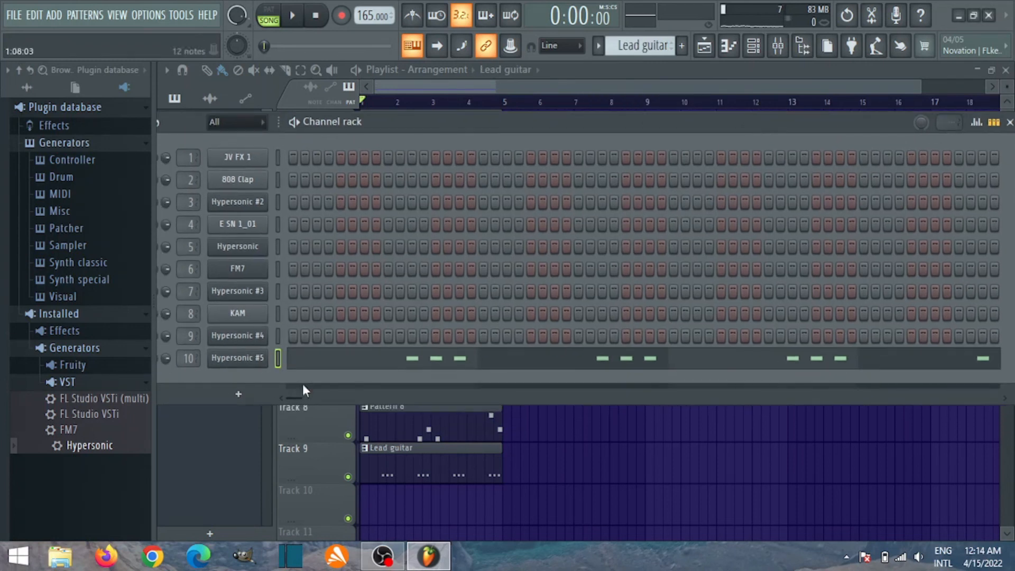
pyautogui.moveTo(89, 448); pyautogui.dragTo(212, 377)
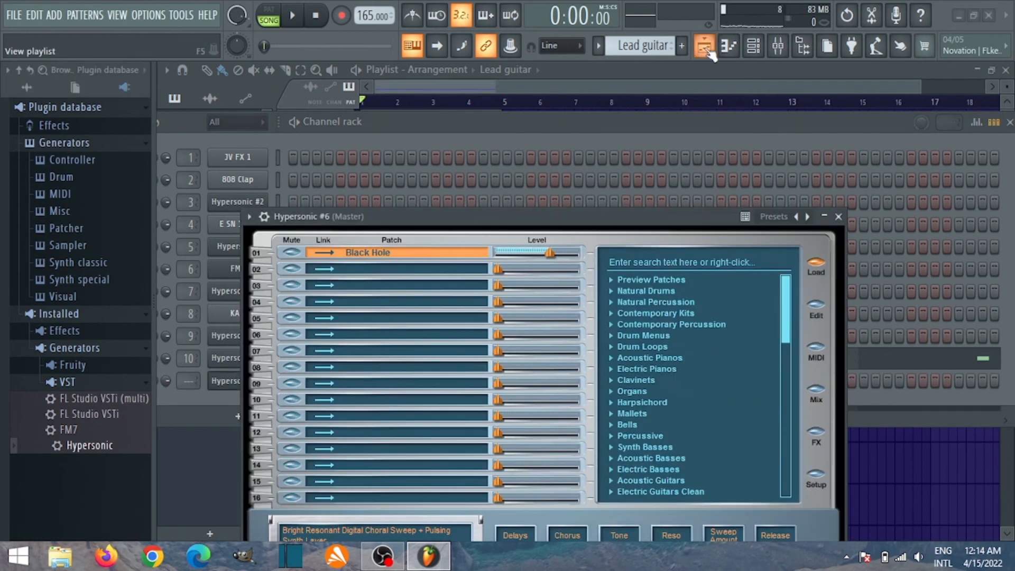
pyautogui.click(705, 47)
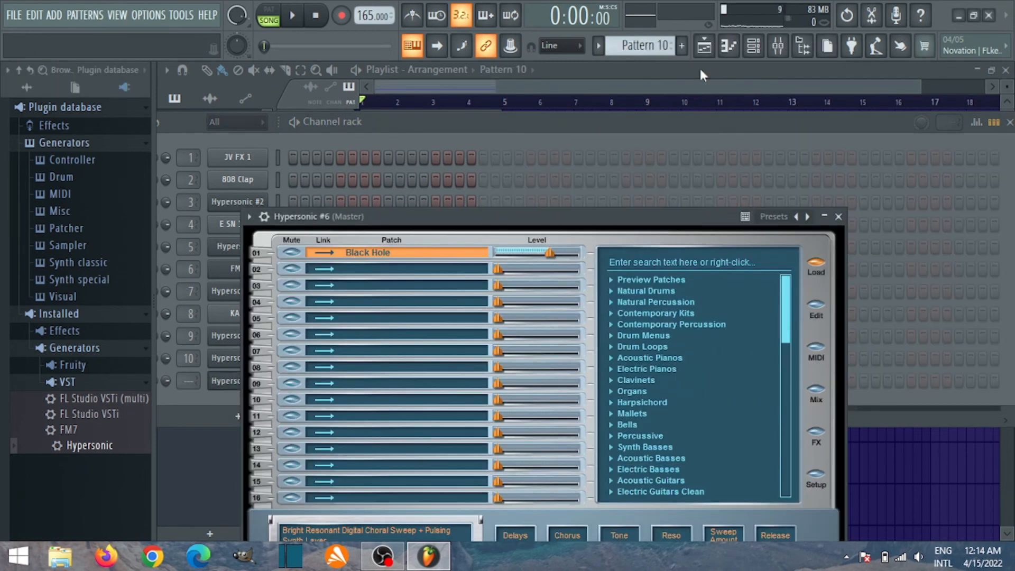
pyautogui.moveTo(186, 378); pyautogui.dragTo(187, 365)
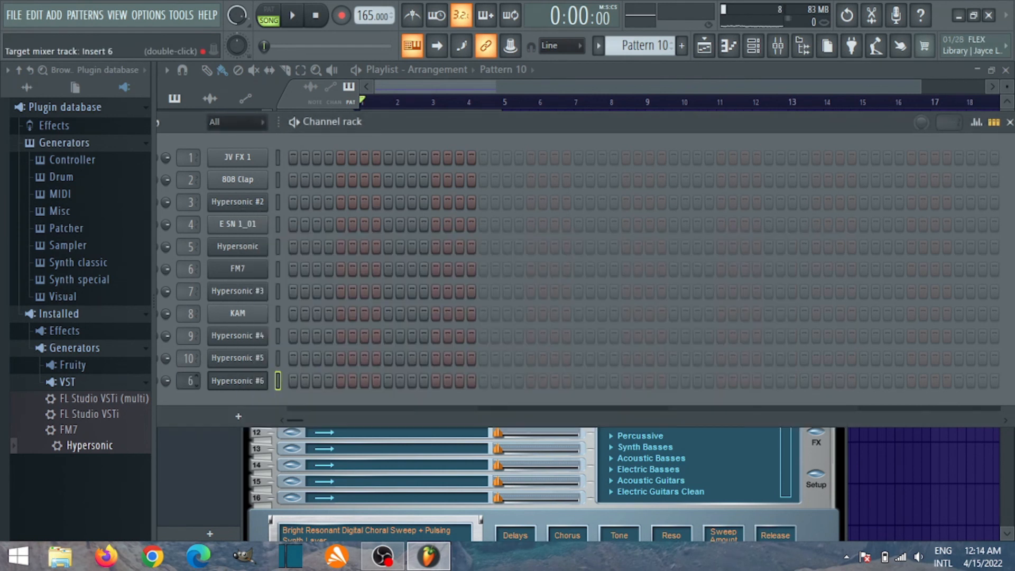
# - Open the Hypersonic #6 instrument and load the Soft Swoosh Organ patch from the Organs category
pyautogui.click(243, 383)
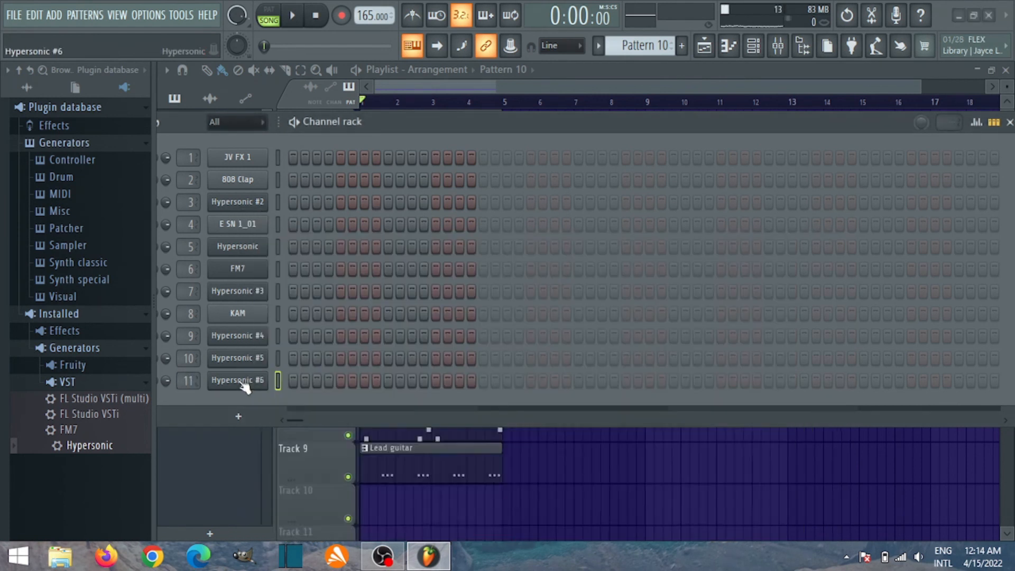
pyautogui.click(242, 383)
pyautogui.moveTo(451, 205); pyautogui.dragTo(465, 133)
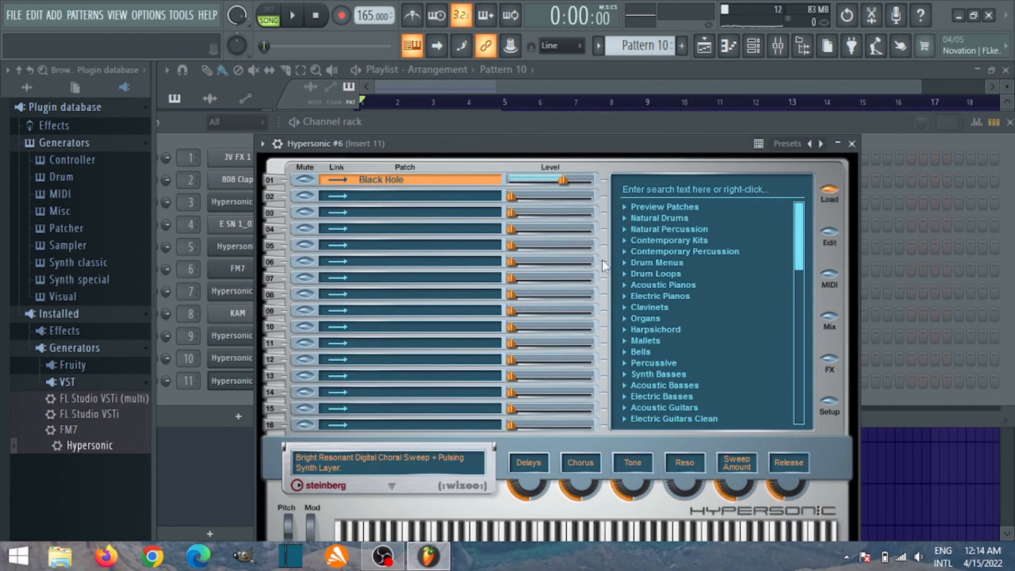
pyautogui.click(634, 319)
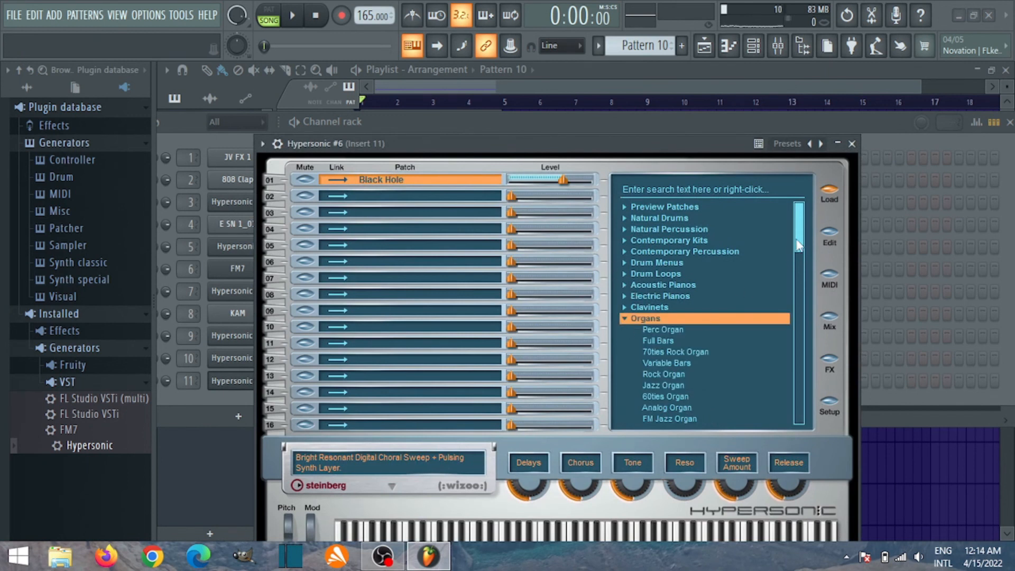
pyautogui.click(624, 320)
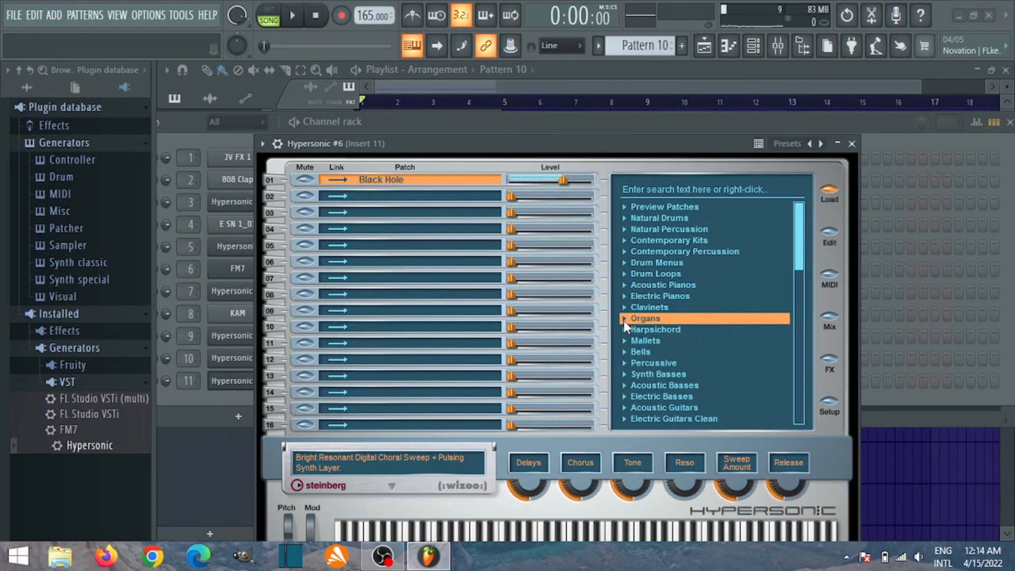
pyautogui.click(624, 319)
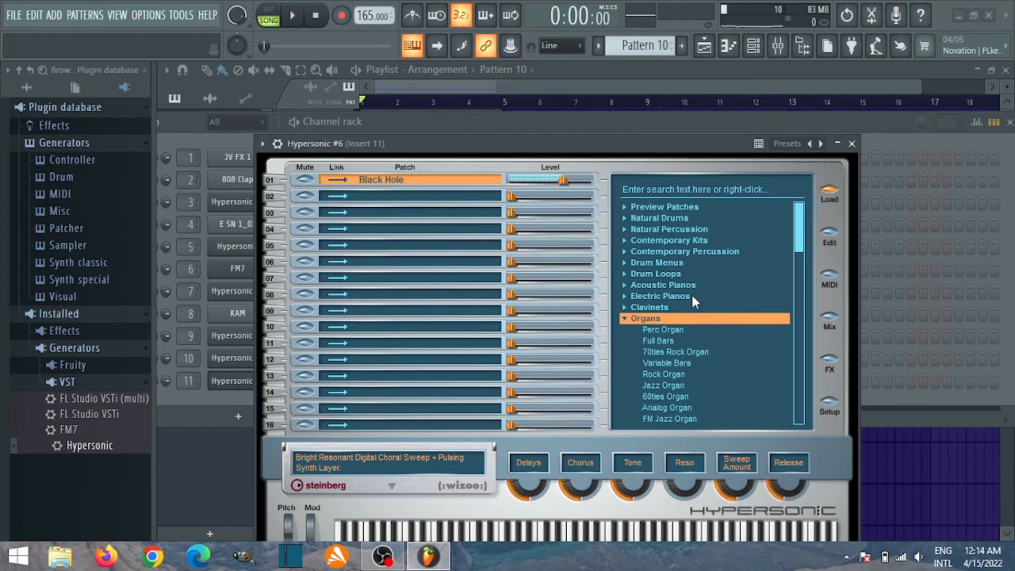
pyautogui.moveTo(804, 223); pyautogui.dragTo(808, 293)
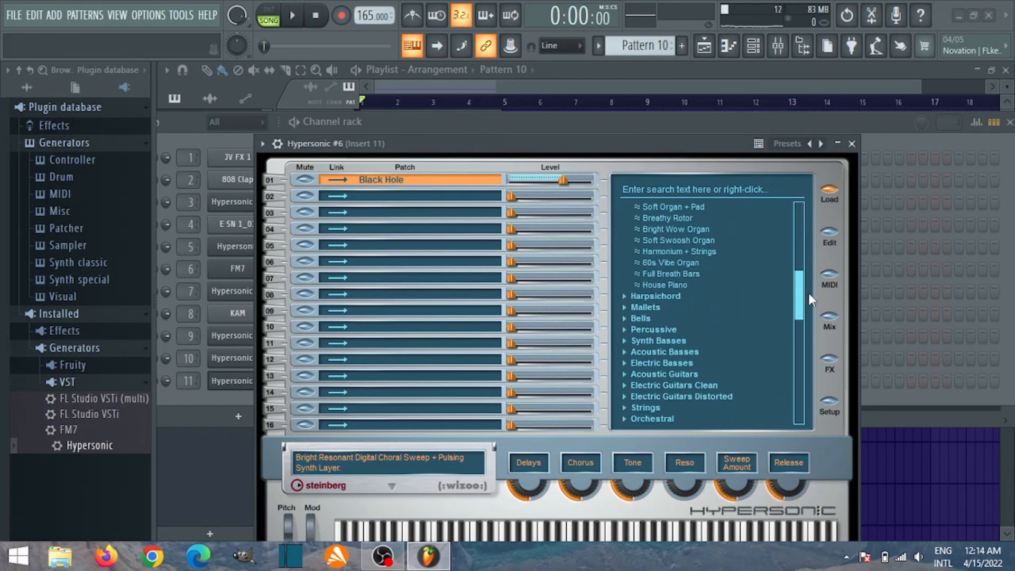
pyautogui.click(692, 241)
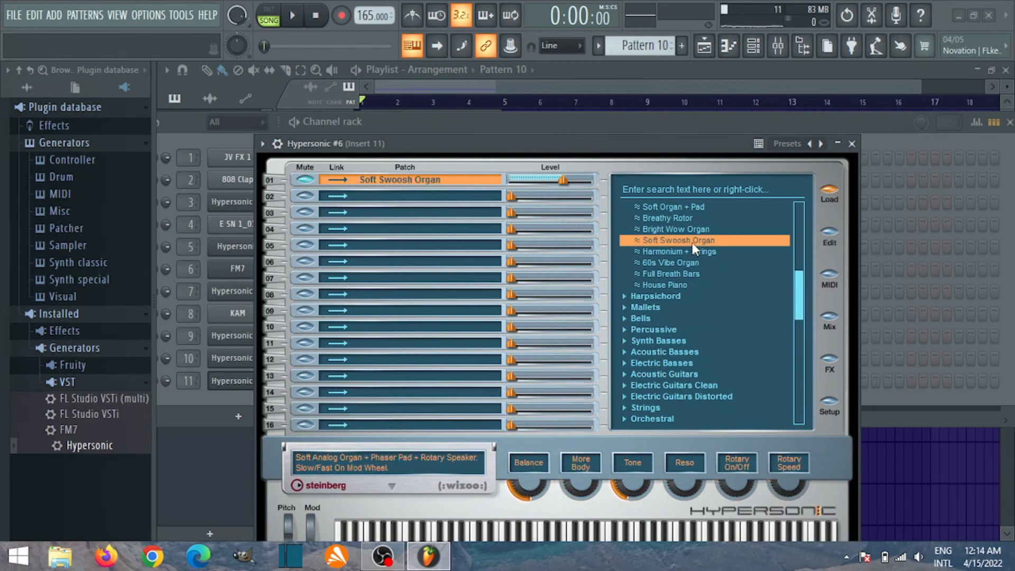
# - Turn off the global FX2 Short Reverb, adjust the patch's Rotary On/Off and Rotary Speed controls, and close the instrument
pyautogui.click(829, 359)
pyautogui.click(653, 185)
pyautogui.click(640, 222)
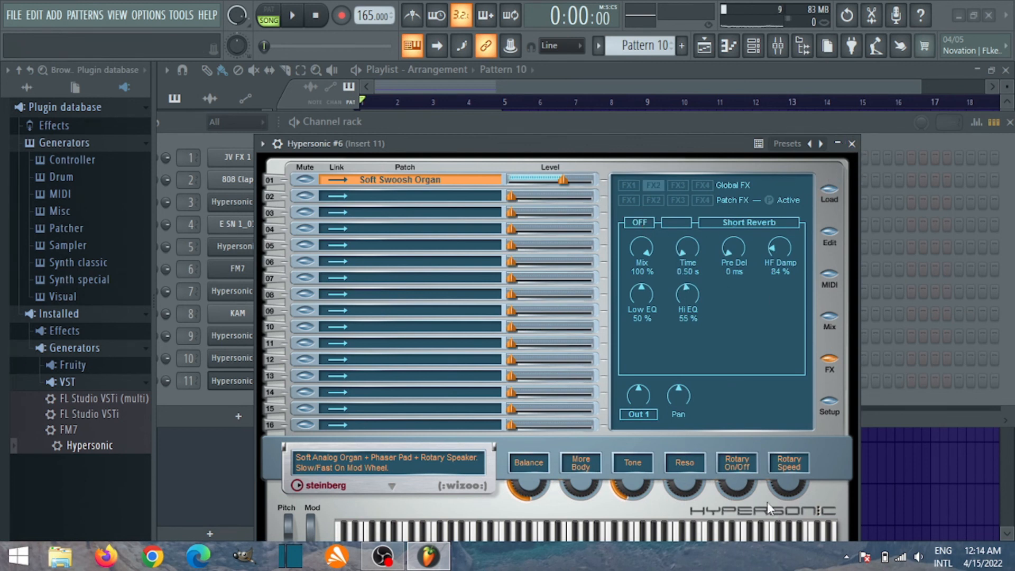
pyautogui.moveTo(733, 489); pyautogui.dragTo(731, 477)
pyautogui.moveTo(797, 493); pyautogui.dragTo(792, 475)
pyautogui.click(852, 143)
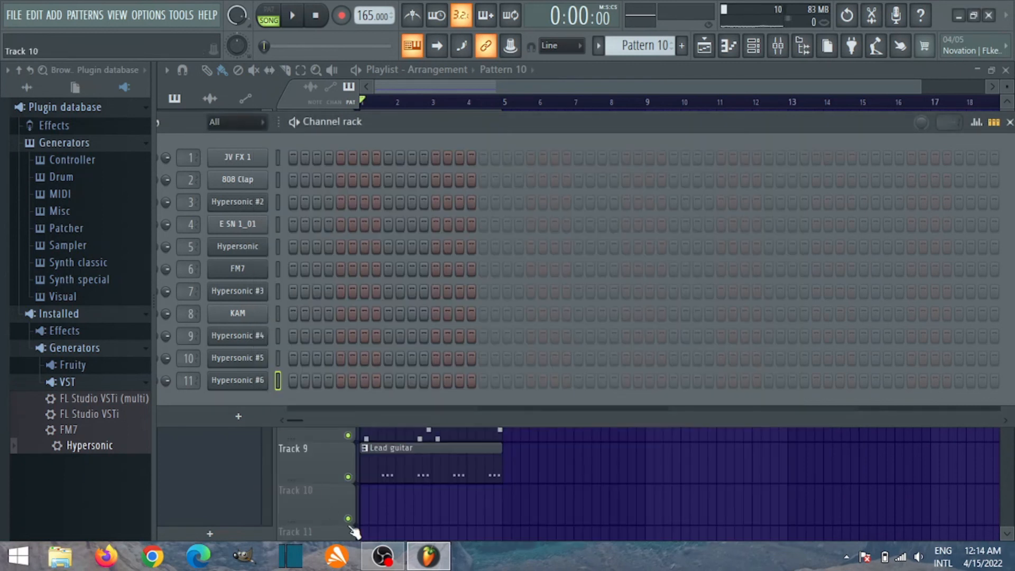
# - Place Pattern 10 on Track 10 of the playlist and stretch the clip to four bars, matching the other tracks
pyautogui.click(383, 519)
pyautogui.moveTo(402, 513); pyautogui.dragTo(494, 505)
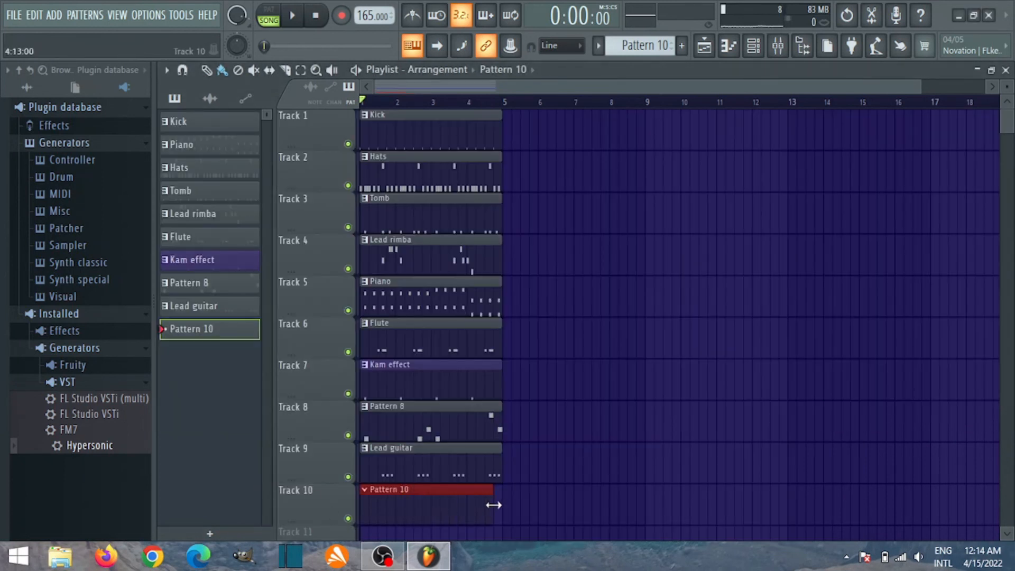
pyautogui.click(423, 101)
pyautogui.click(317, 17)
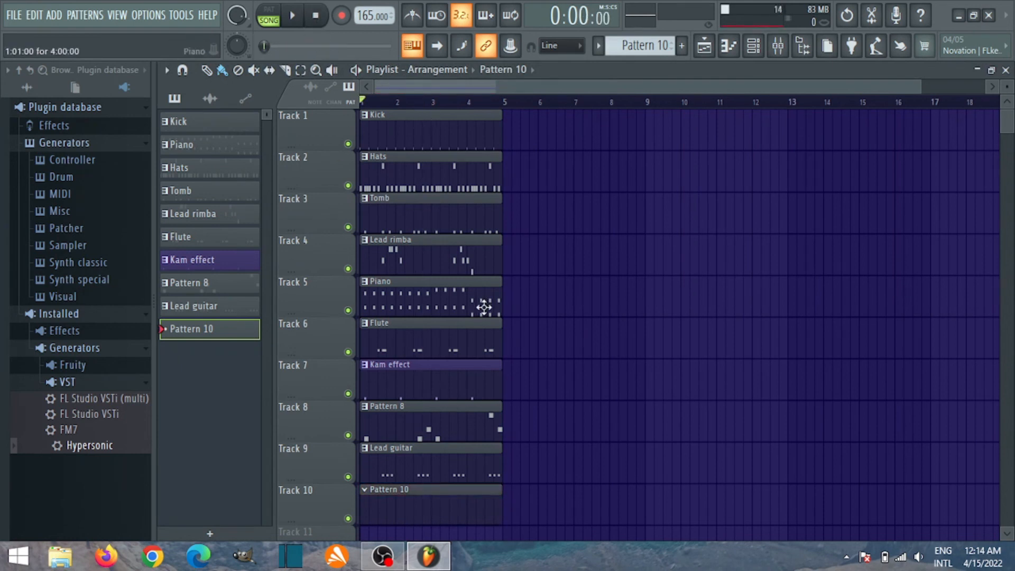
pyautogui.scroll(-4, 536, 278)
pyautogui.scroll(4, 536, 278)
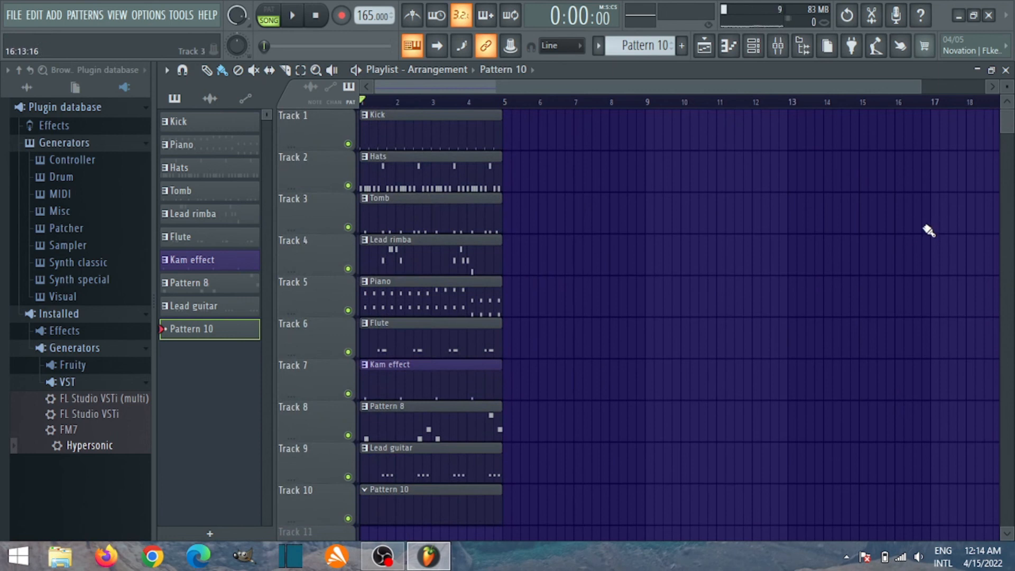
# - Open the Hypersonic #6 piano roll for Pattern 10 without the channel rack over it, and play the song
pyautogui.click(727, 46)
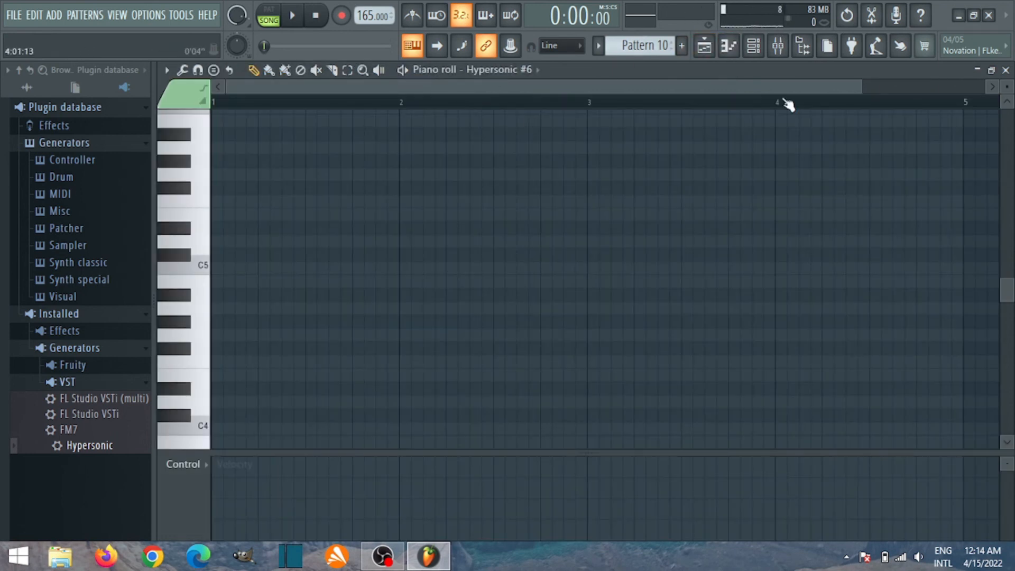
pyautogui.press('F6')
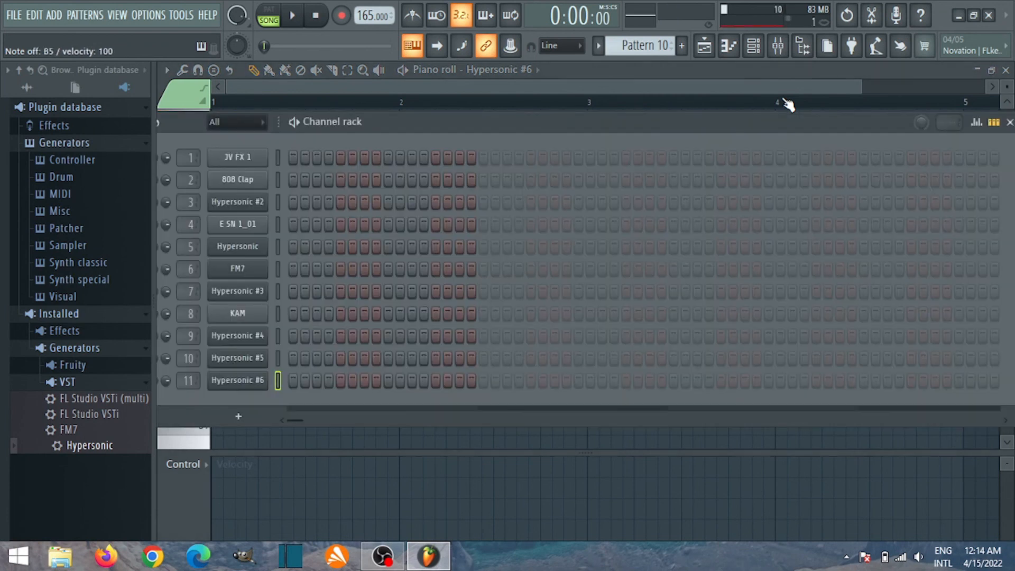
pyautogui.click(1010, 122)
pyautogui.press('space')
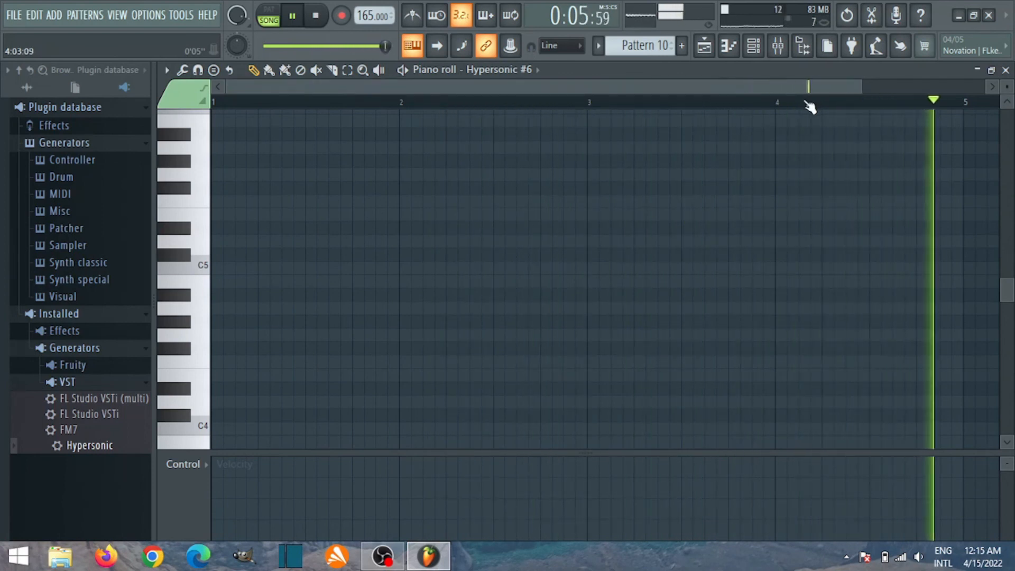
pyautogui.press('space')
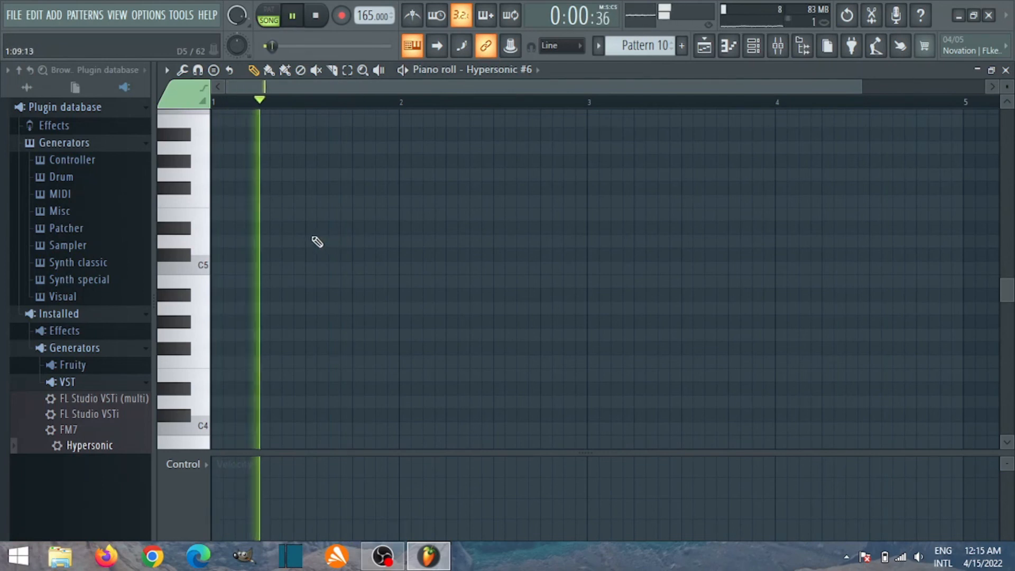
# - Draw four-step D#5 notes starting on the third step of bars 1 to 3 and a matching C#5 in bar 4
pyautogui.moveTo(257, 238); pyautogui.dragTo(284, 228)
pyautogui.press('space')
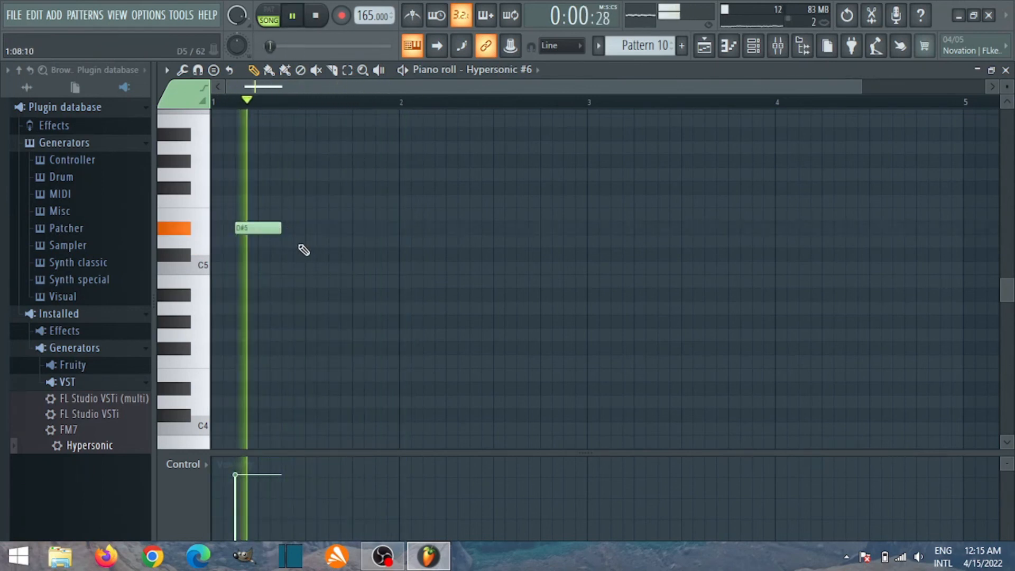
pyautogui.click(429, 230)
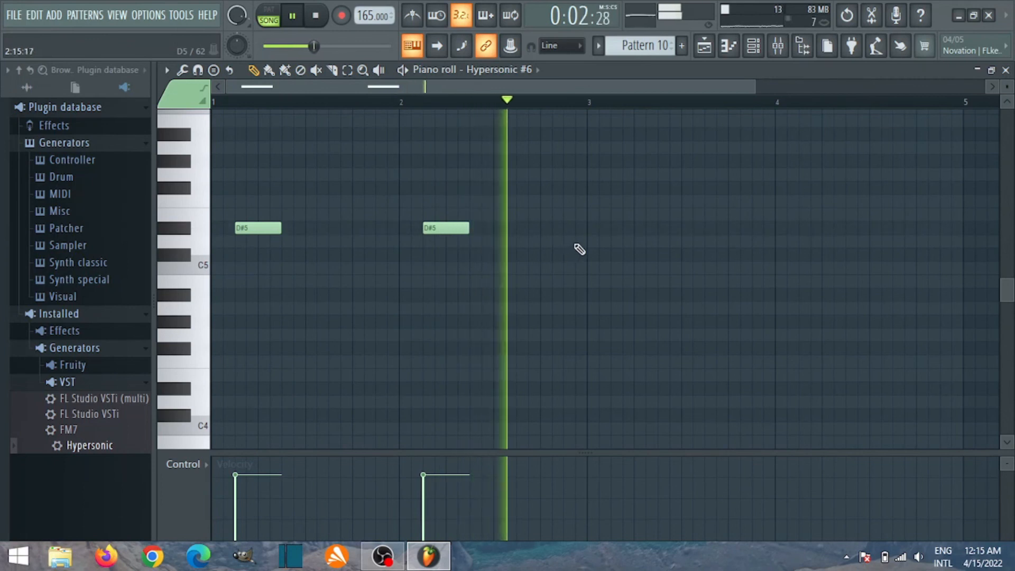
pyautogui.click(615, 228)
pyautogui.press('space')
pyautogui.click(801, 254)
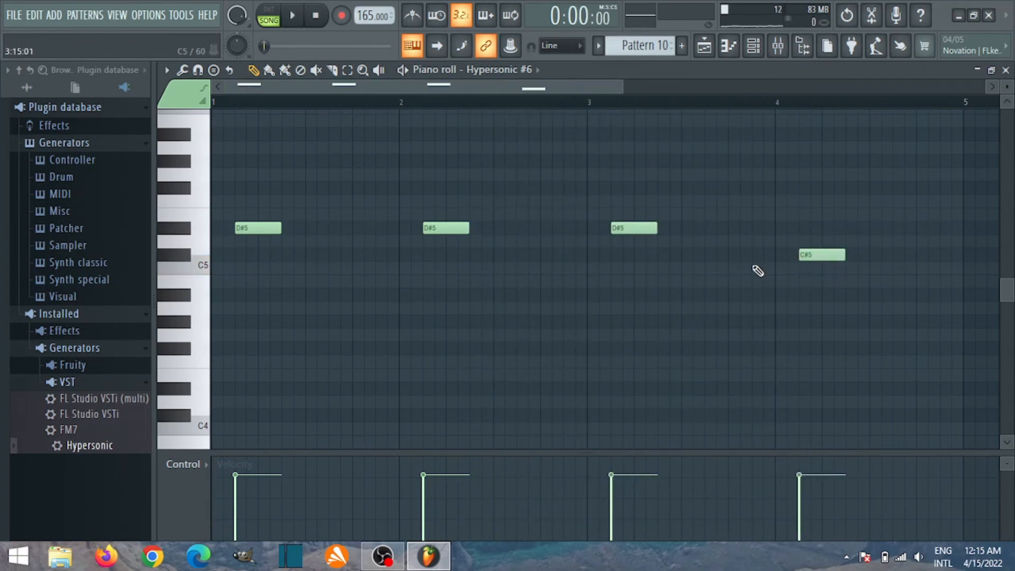
# - Transpose all four organ notes down one octave to D#4 and C#4, and listen to the result
pyautogui.hotkey('ctrl', 'Down')
pyautogui.press('space')
pyautogui.scroll(-4, 738, 261)
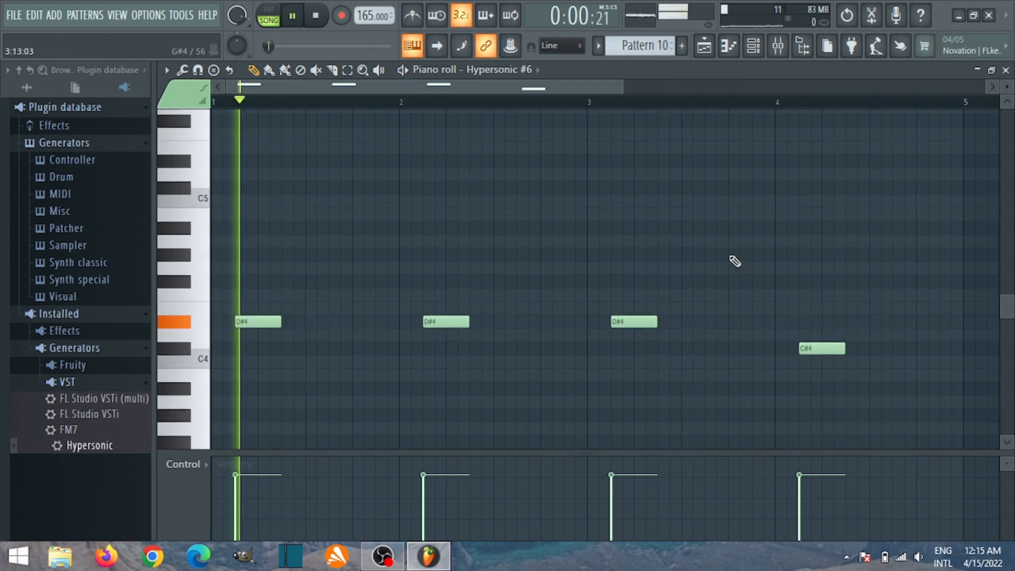
pyautogui.press('space')
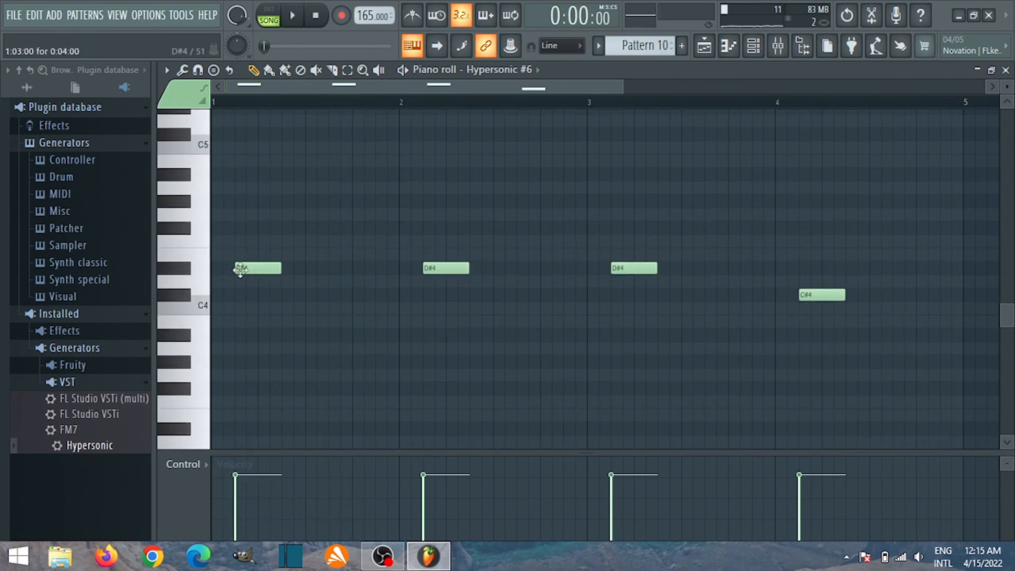
# - Stack a higher chord note above each organ note: G4 in bars 1 and 2, G#4 in bar 3 and F4 in bar 4
pyautogui.click(237, 215)
pyautogui.press('space')
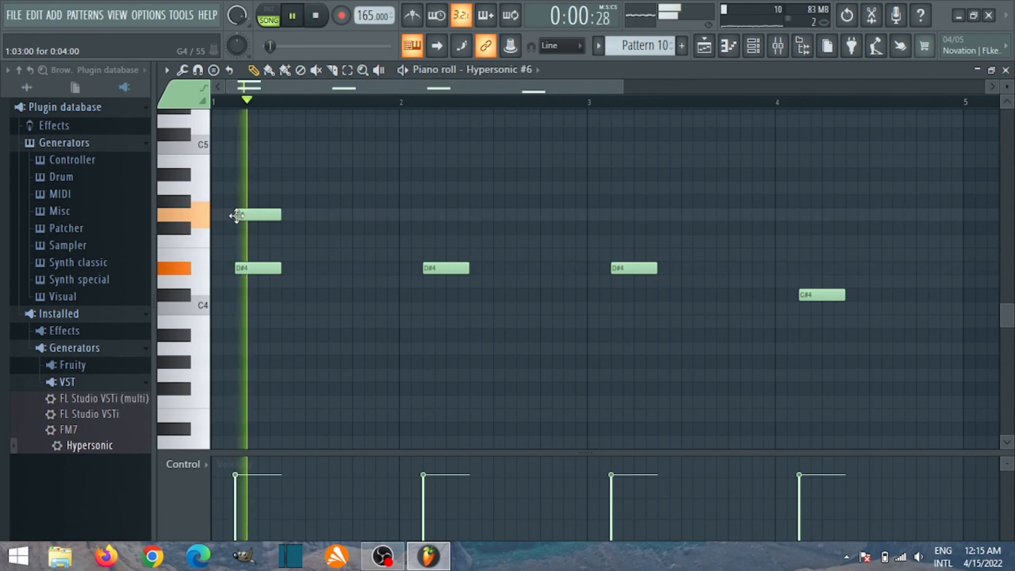
pyautogui.click(426, 215)
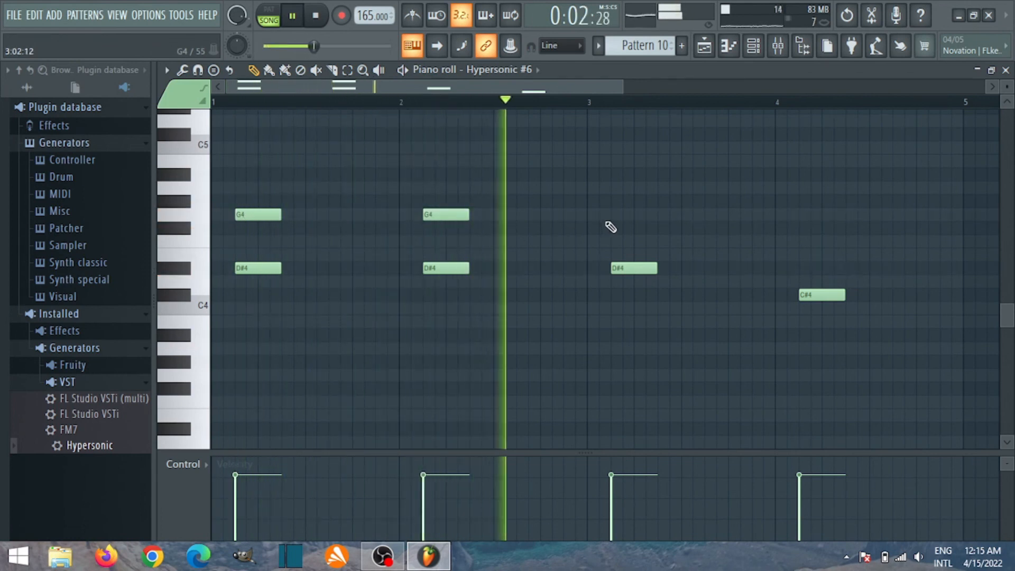
pyautogui.click(613, 216)
pyautogui.press('space')
pyautogui.moveTo(613, 217); pyautogui.dragTo(612, 202)
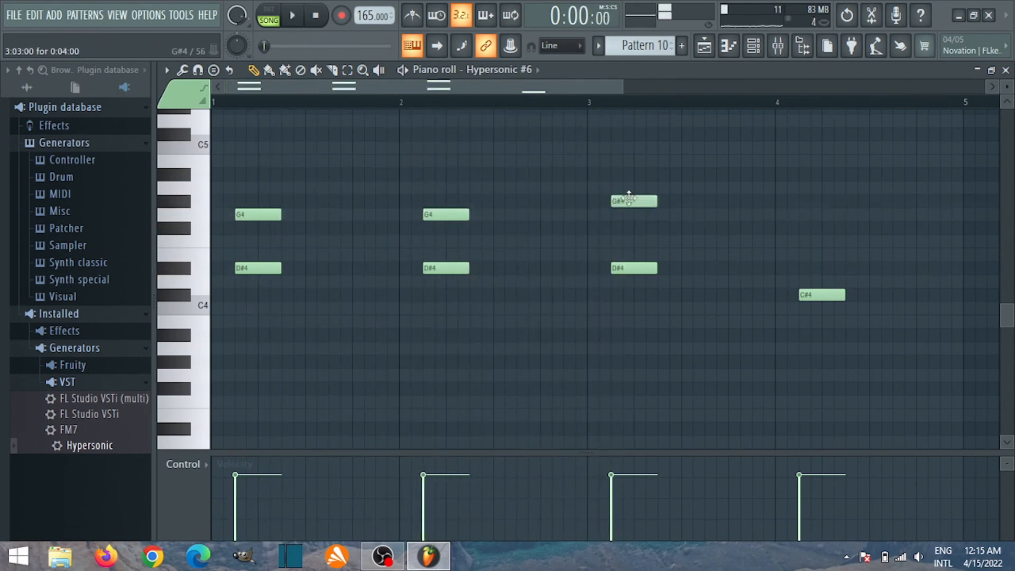
pyautogui.click(803, 241)
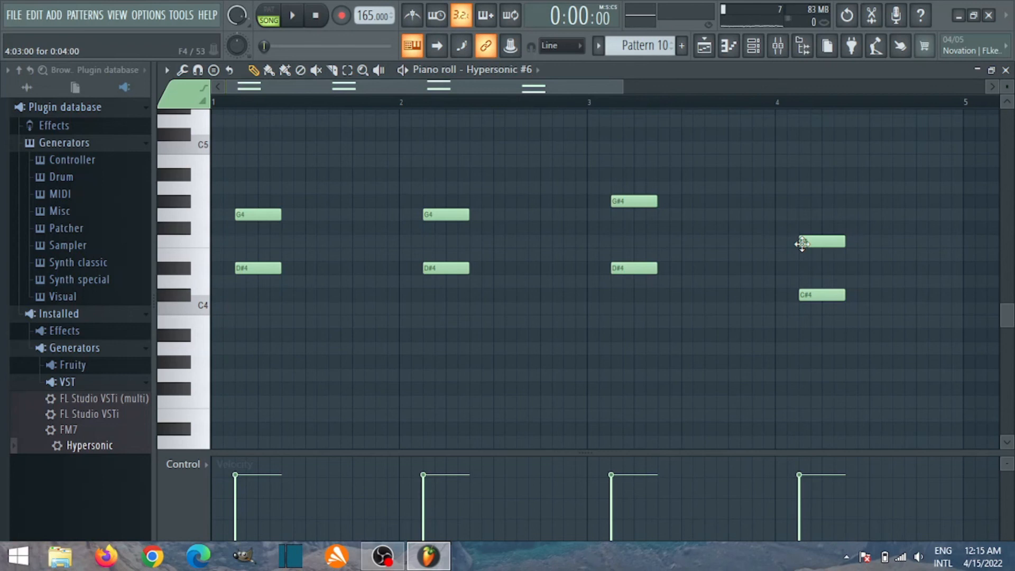
# - Complete the chords with lower notes, A#3 in bars 1 and 2, C4 in bar 3 and G#3 in bar 4, and play them back
pyautogui.click(238, 314)
pyautogui.press('space')
pyautogui.press('space')
pyautogui.moveTo(241, 312)
pyautogui.mouseDown()
pyautogui.moveTo(242, 300)
pyautogui.moveTo(228, 339)
pyautogui.moveTo(239, 339)
pyautogui.mouseUp()
pyautogui.press('space')
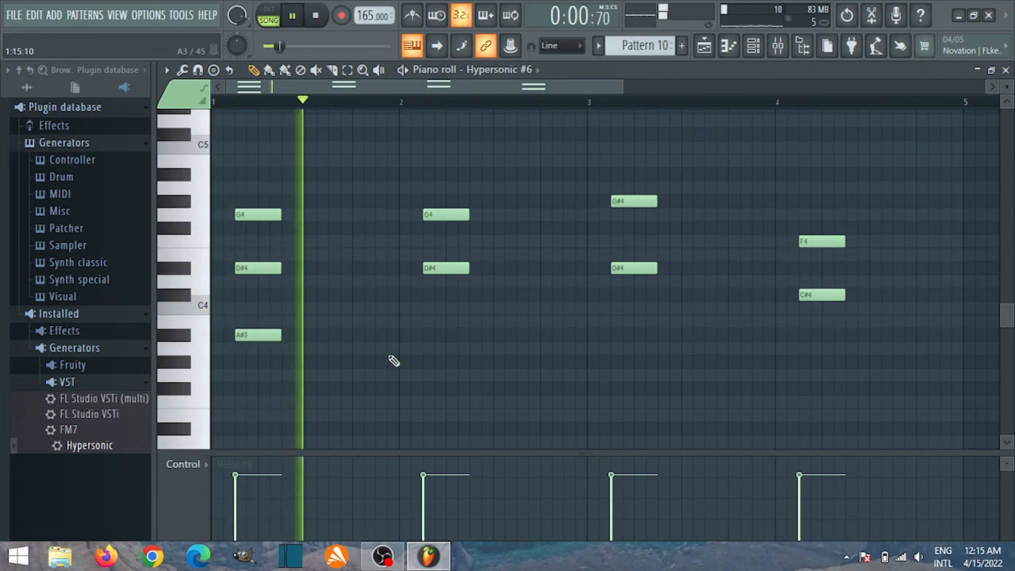
pyautogui.click(427, 337)
pyautogui.click(613, 335)
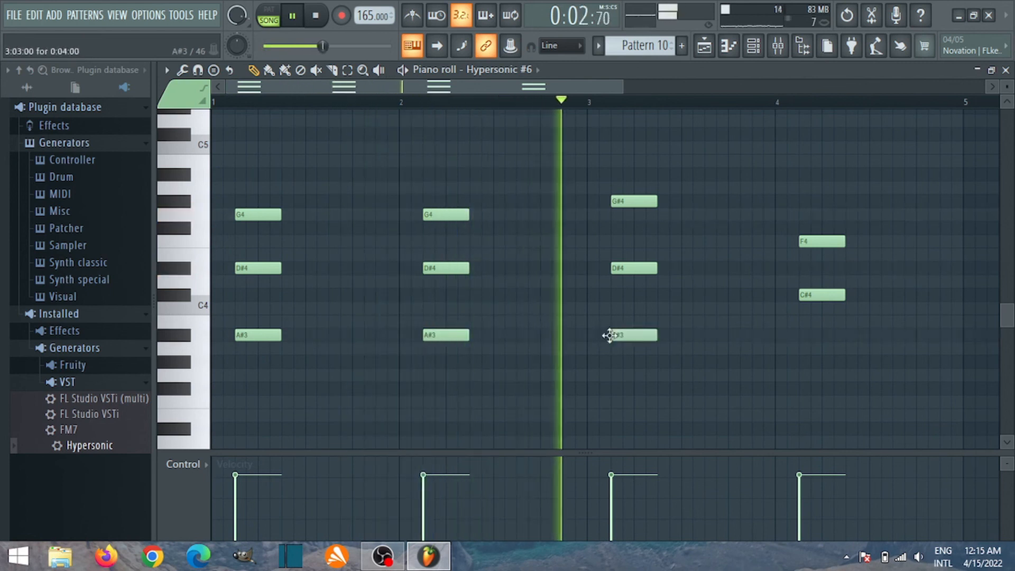
pyautogui.press('space')
pyautogui.moveTo(635, 333); pyautogui.dragTo(637, 308)
pyautogui.click(802, 364)
pyautogui.press('space')
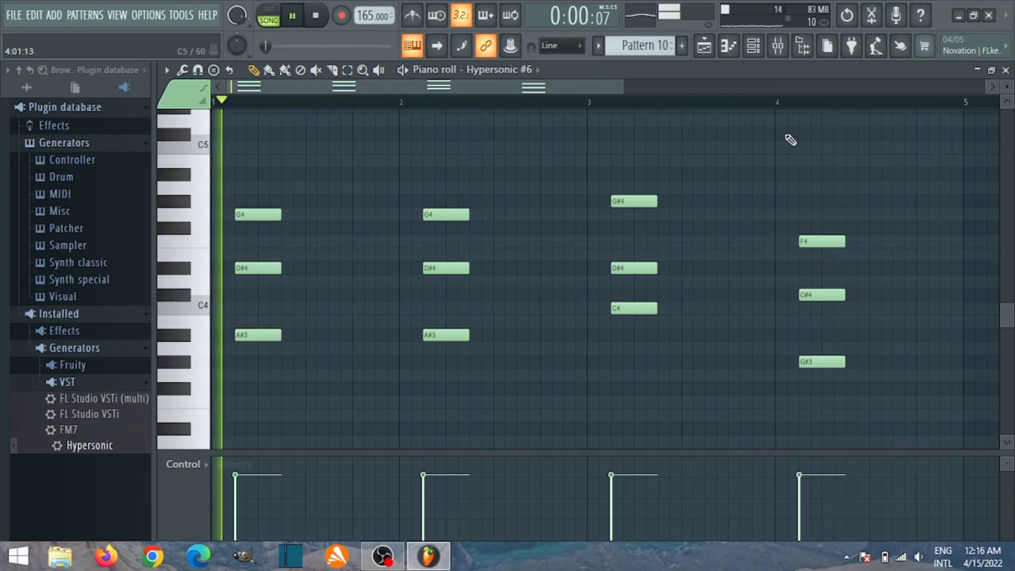
# - Lower the volume of mixer Insert 11 to 51% and return to the playlist
pyautogui.click(778, 53)
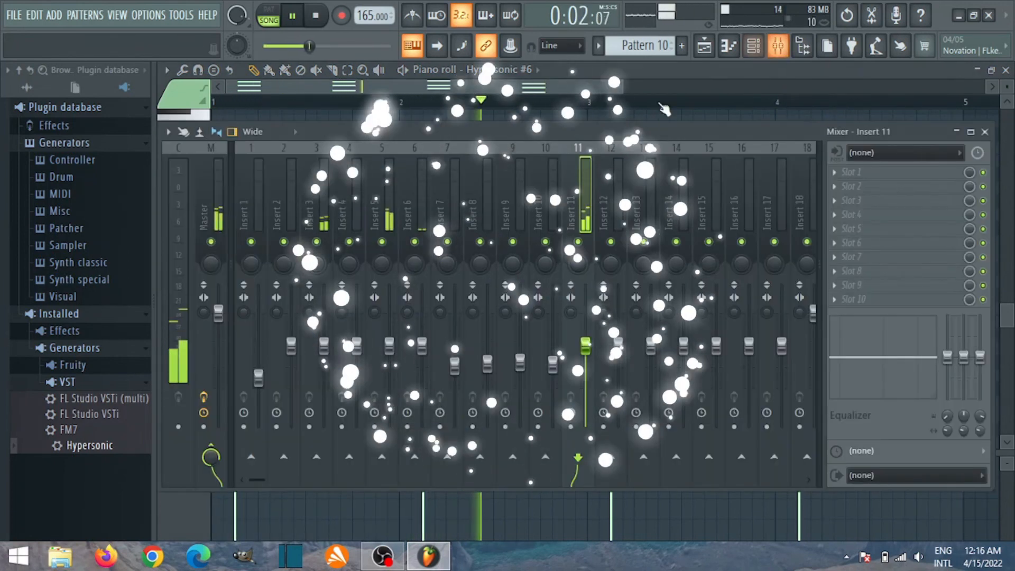
pyautogui.moveTo(598, 348); pyautogui.dragTo(596, 377)
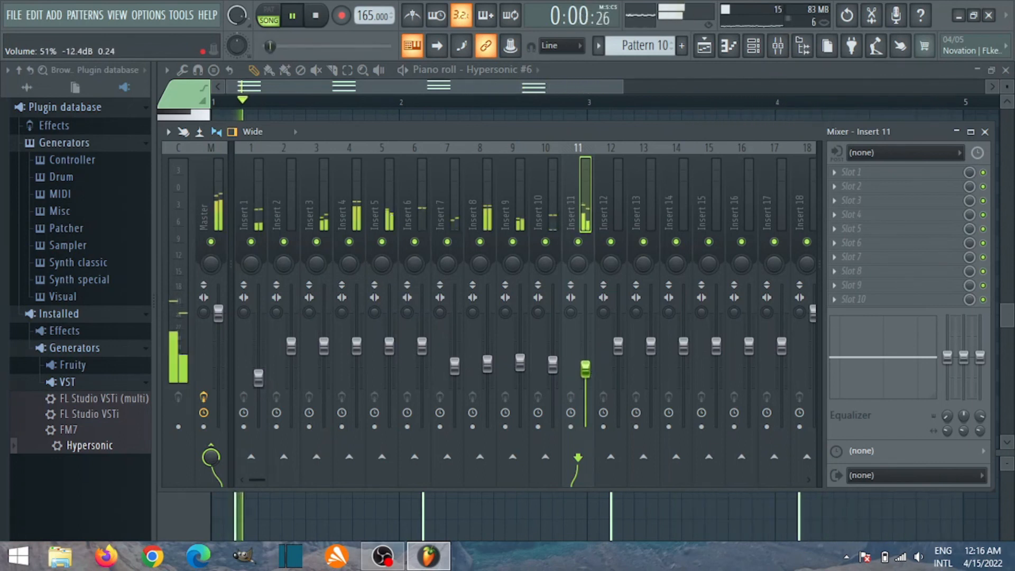
pyautogui.click(985, 131)
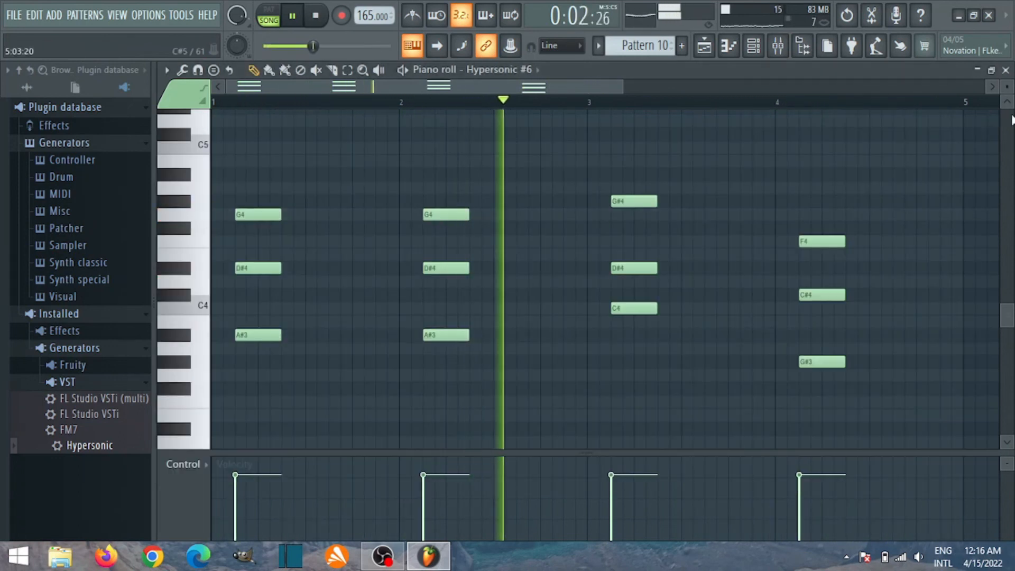
pyautogui.click(1006, 70)
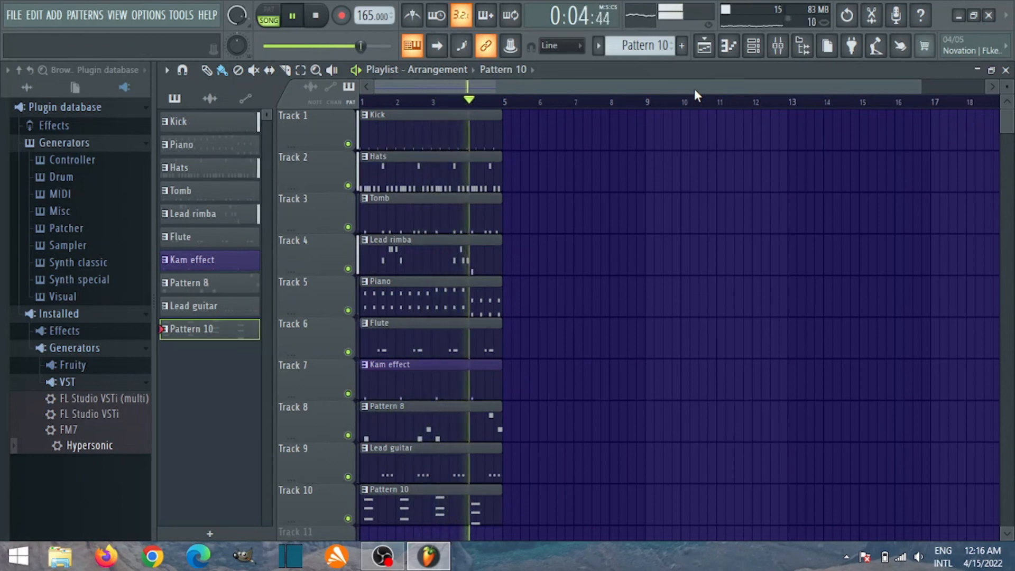
# - Stop playback, create Pattern 11 and place it on Track 11 across bars 1 to 4
pyautogui.scroll(-2, 644, 161)
pyautogui.press('space')
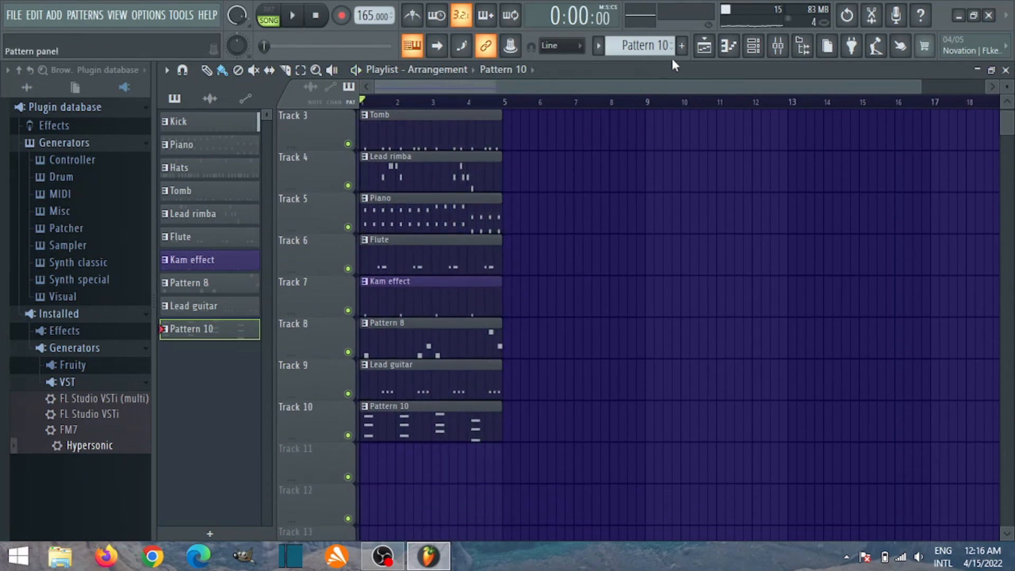
pyautogui.click(681, 46)
pyautogui.press('Return')
pyautogui.click(403, 461)
pyautogui.moveTo(404, 462); pyautogui.dragTo(502, 456)
pyautogui.doubleClick(382, 114)
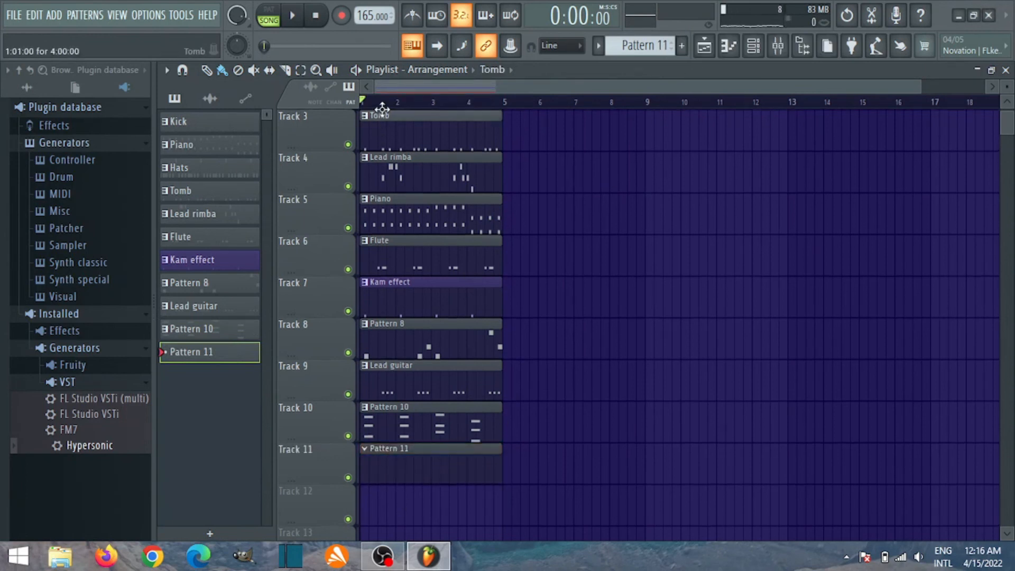
pyautogui.click(1006, 70)
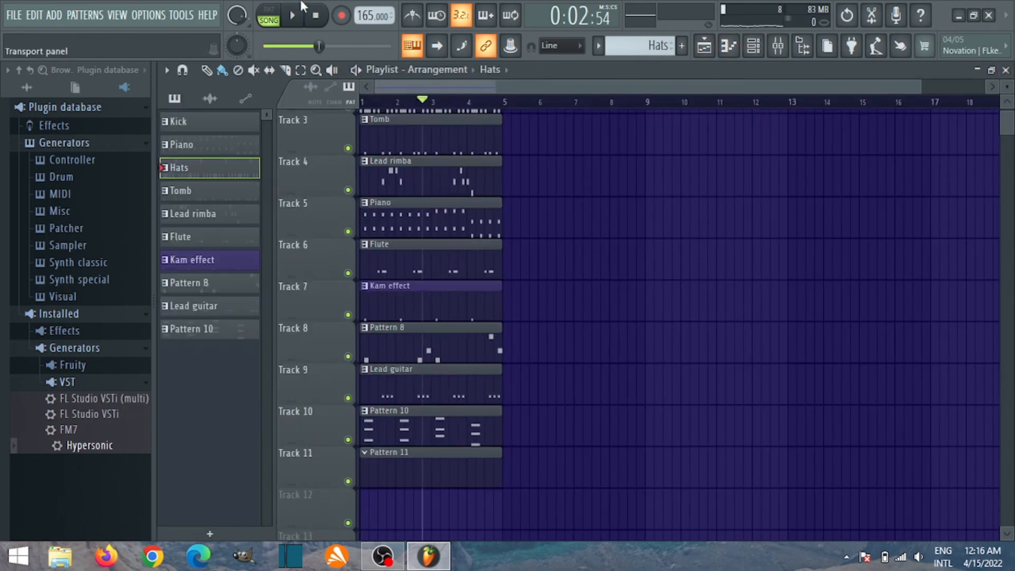
# - Add another Hypersonic instrument channel and route it to mixer Insert 12
pyautogui.click(753, 45)
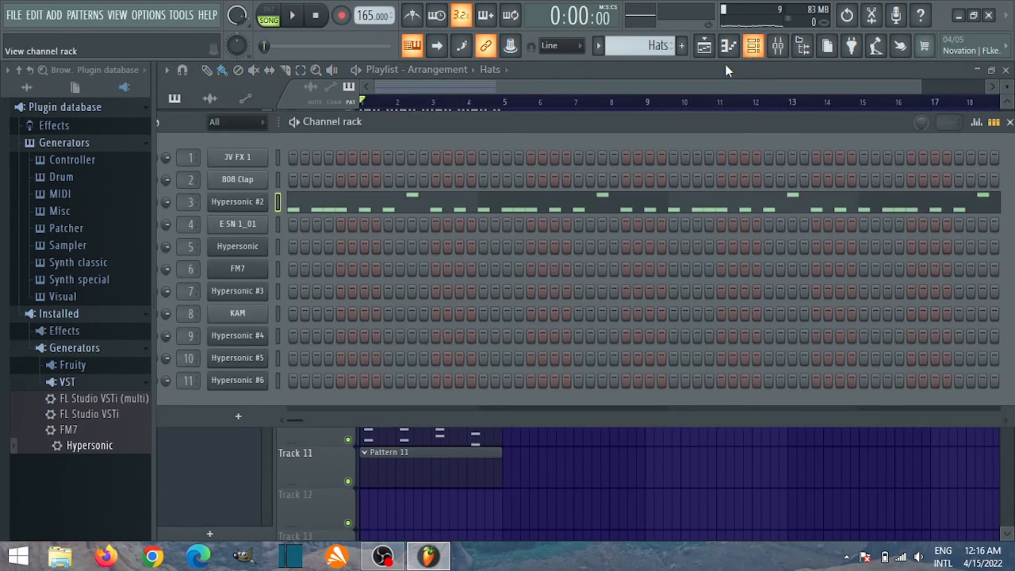
pyautogui.rightClick(91, 456)
pyautogui.click(138, 460)
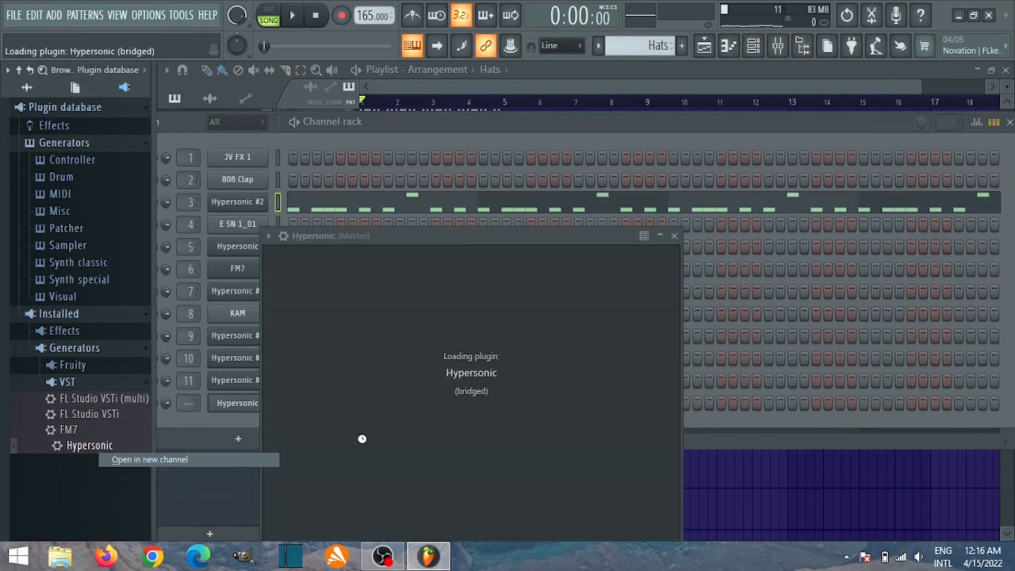
pyautogui.moveTo(188, 403); pyautogui.dragTo(188, 389)
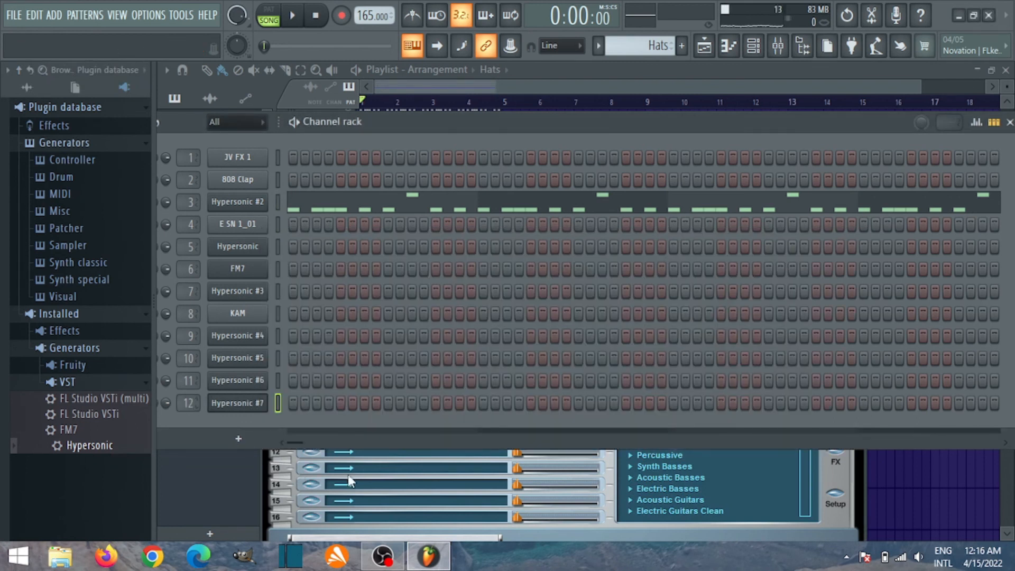
pyautogui.click(864, 475)
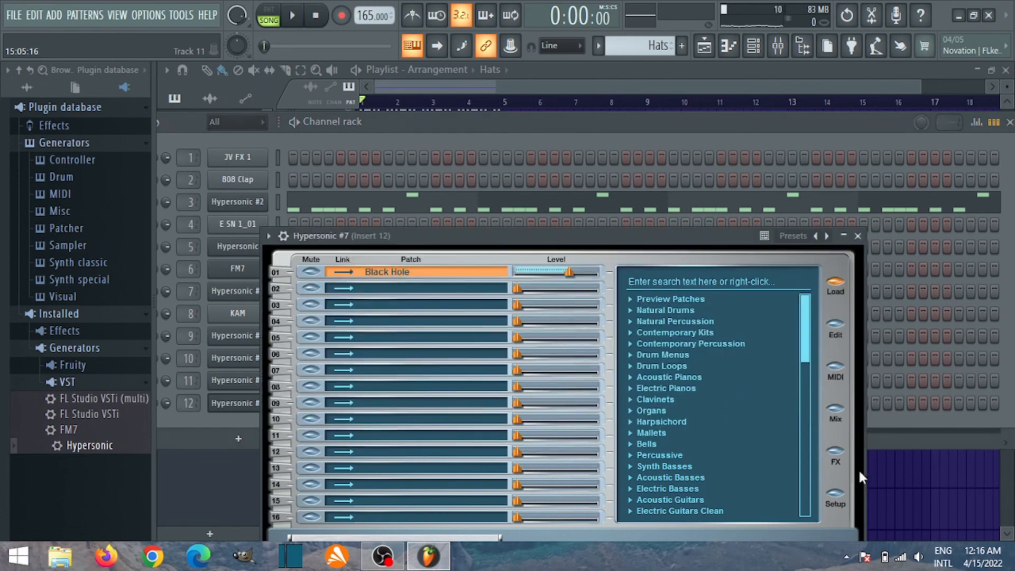
pyautogui.moveTo(539, 235); pyautogui.dragTo(535, 148)
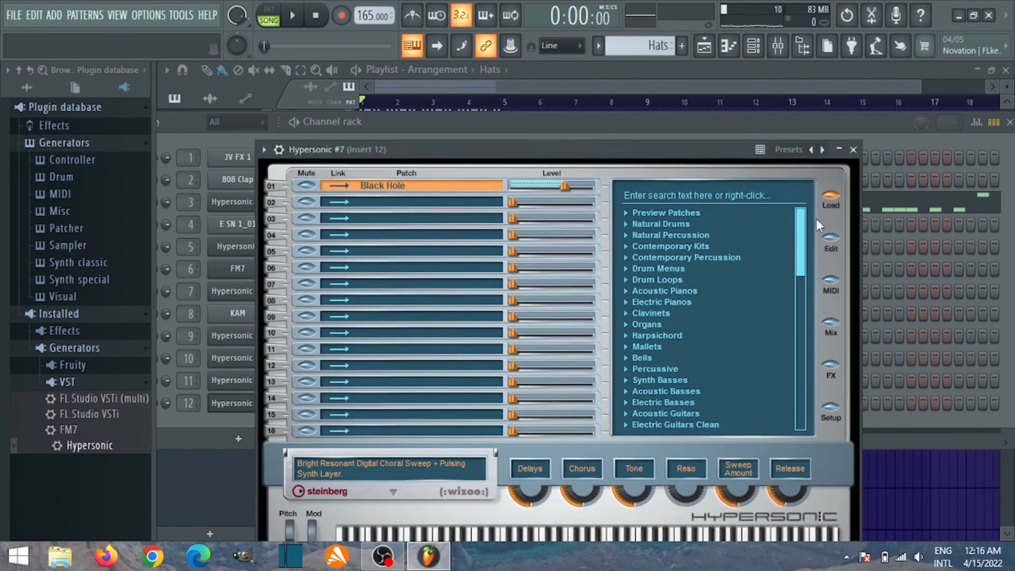
# - Load the Gangsta Whine patch from Soft Leads into the new Hypersonic, open its FX settings and close the plugin
pyautogui.moveTo(804, 237); pyautogui.dragTo(817, 274)
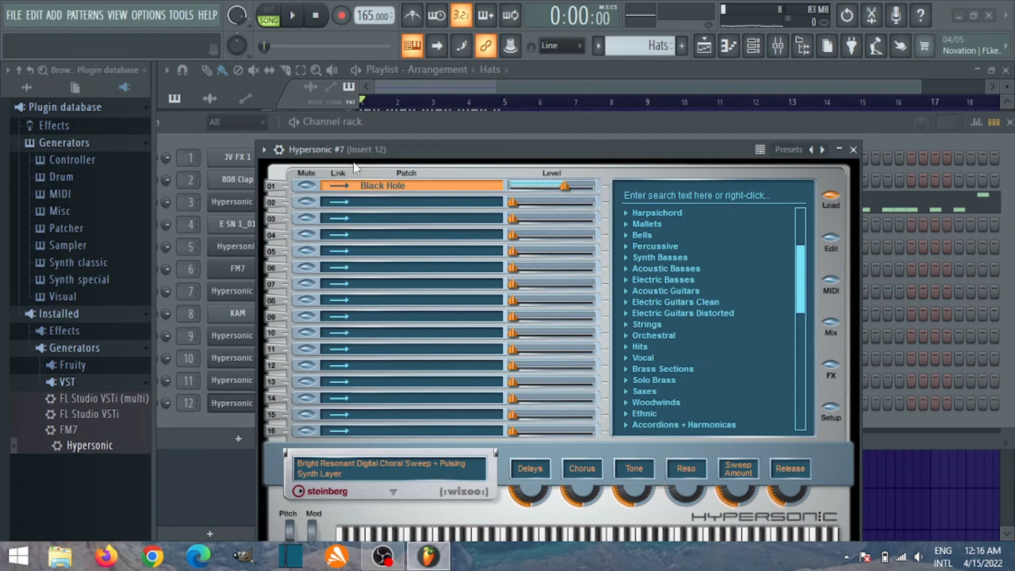
pyautogui.click(316, 20)
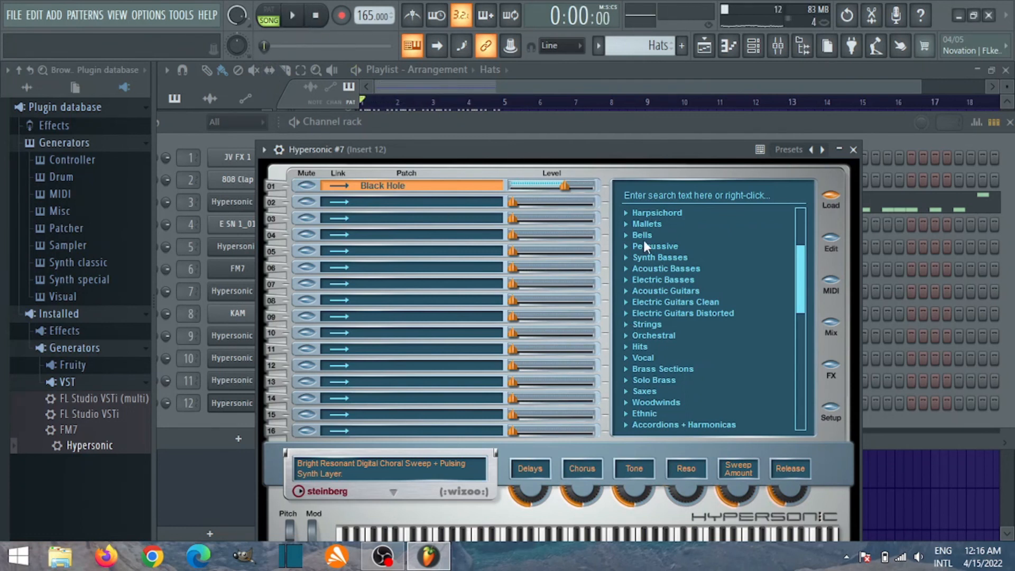
pyautogui.moveTo(802, 274); pyautogui.dragTo(801, 343)
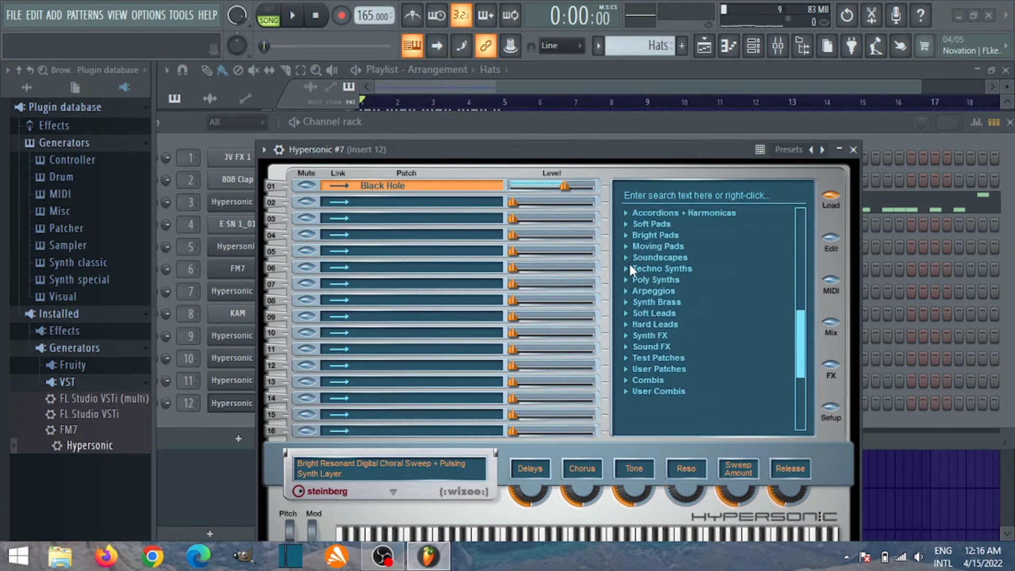
pyautogui.click(627, 314)
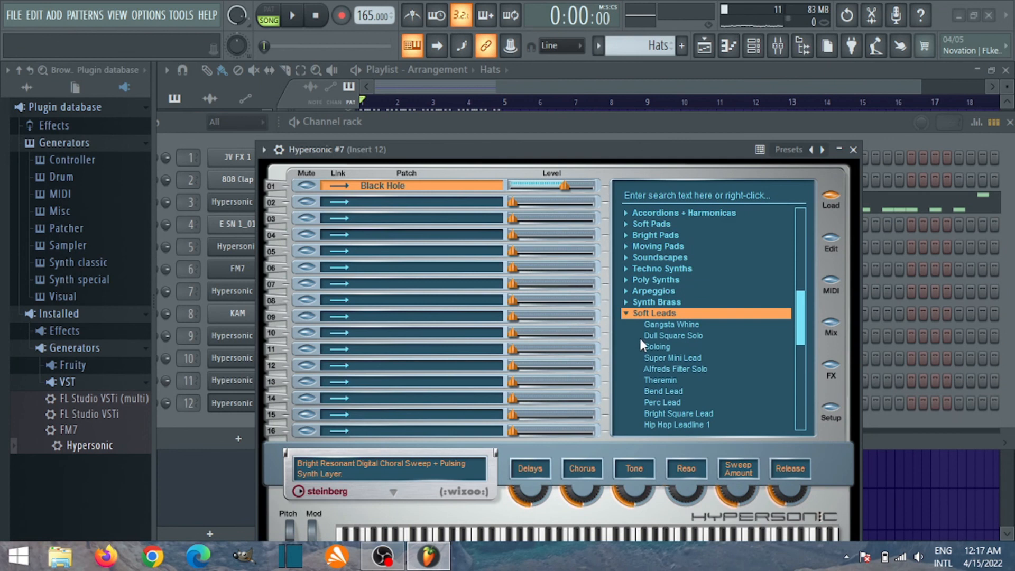
pyautogui.doubleClick(658, 327)
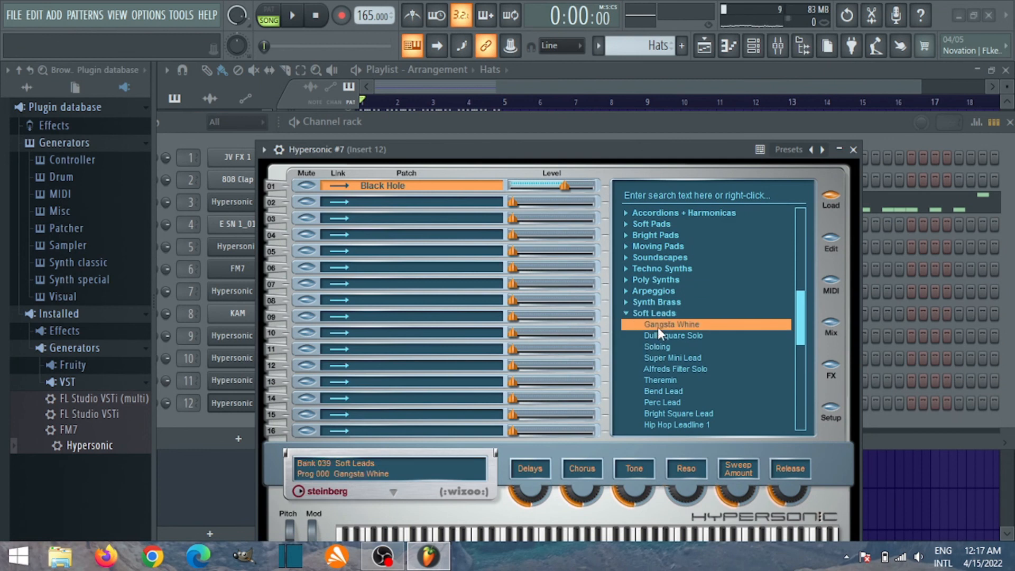
pyautogui.moveTo(583, 160); pyautogui.dragTo(579, 105)
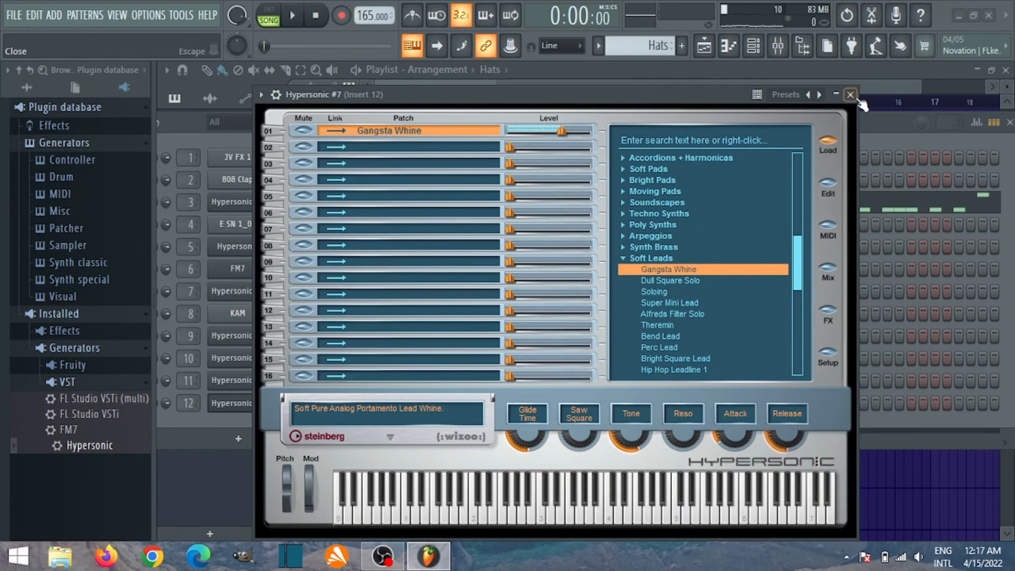
pyautogui.click(828, 311)
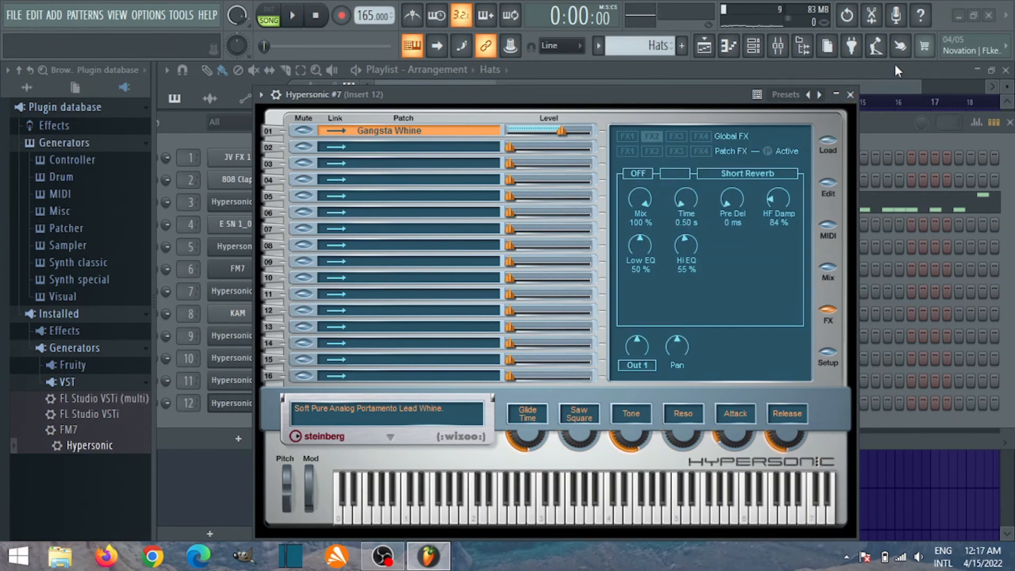
pyautogui.click(851, 96)
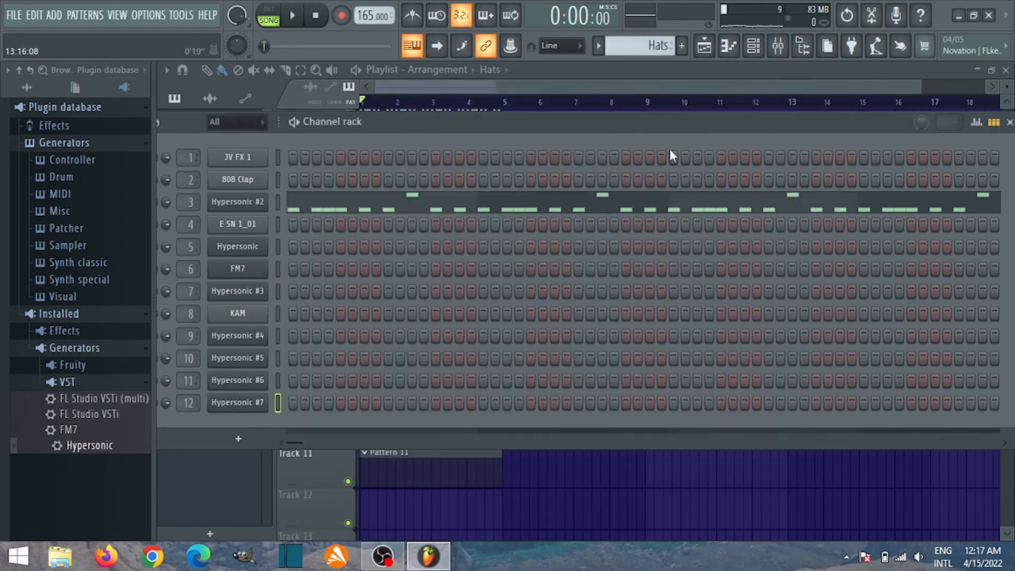
# - Open the new Hypersonic channel's piano roll in Pattern 11 and play the song back
pyautogui.rightClick(263, 404)
pyautogui.click(312, 328)
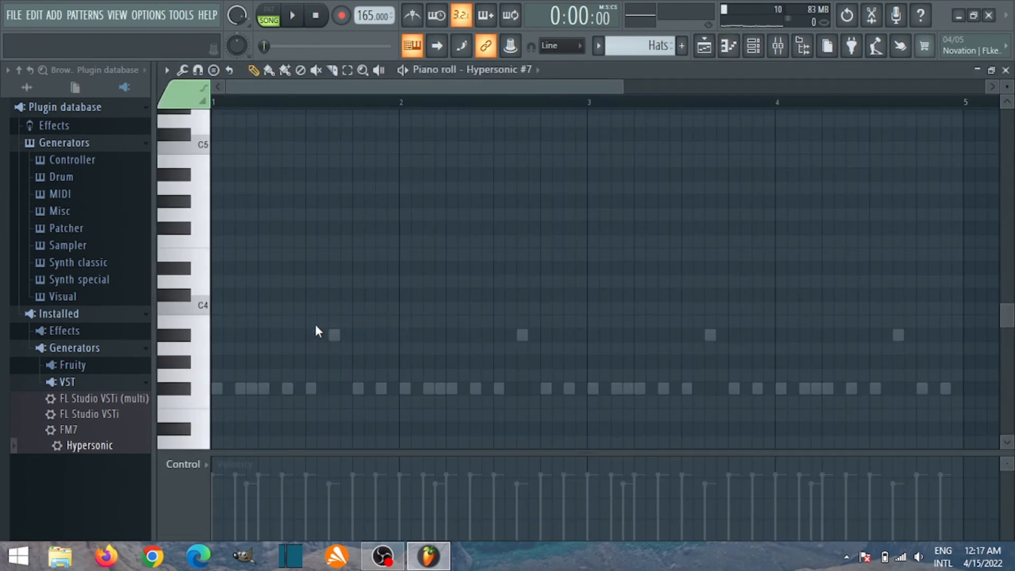
pyautogui.click(682, 46)
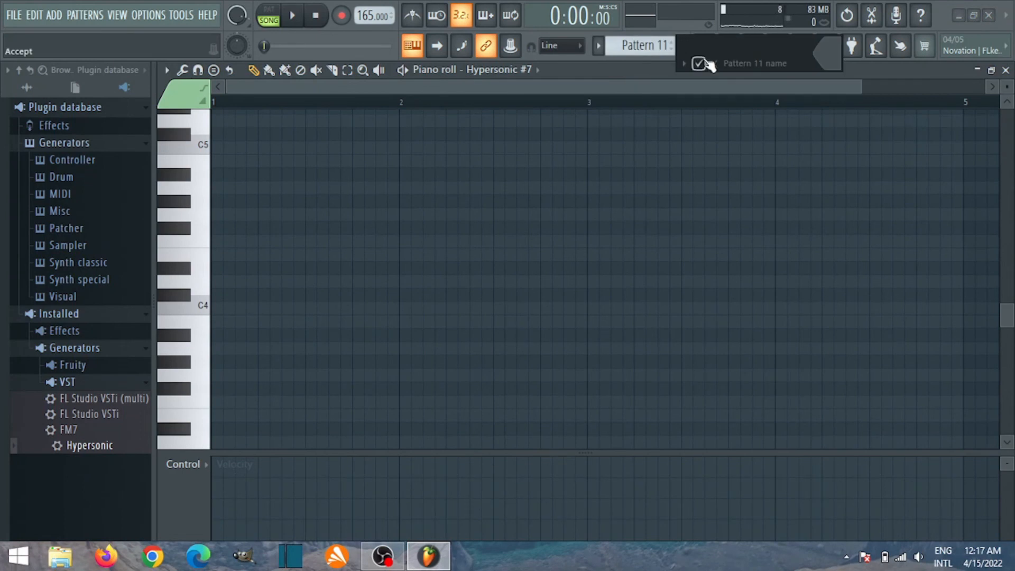
pyautogui.click(699, 64)
pyautogui.press('space')
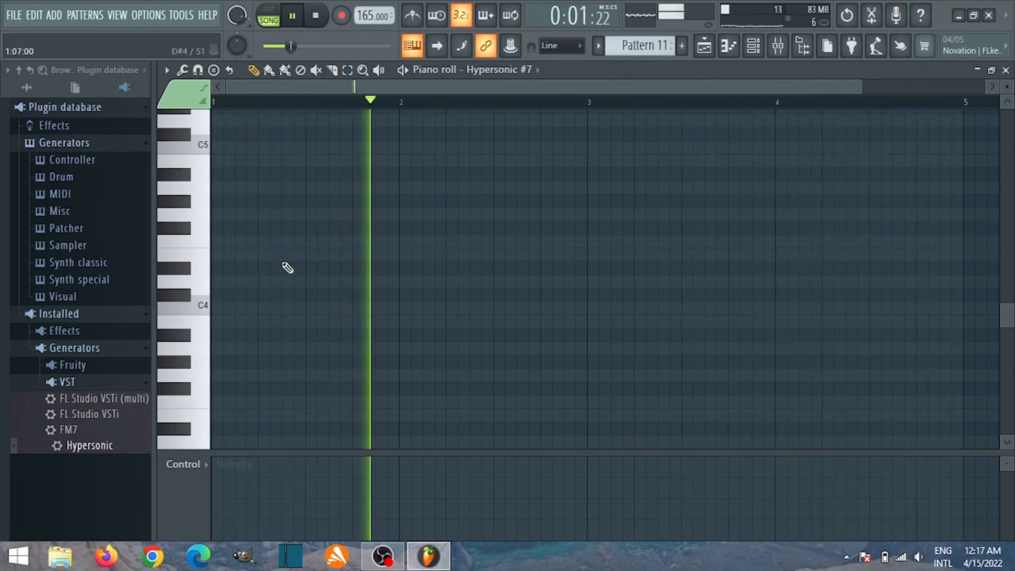
pyautogui.press('space')
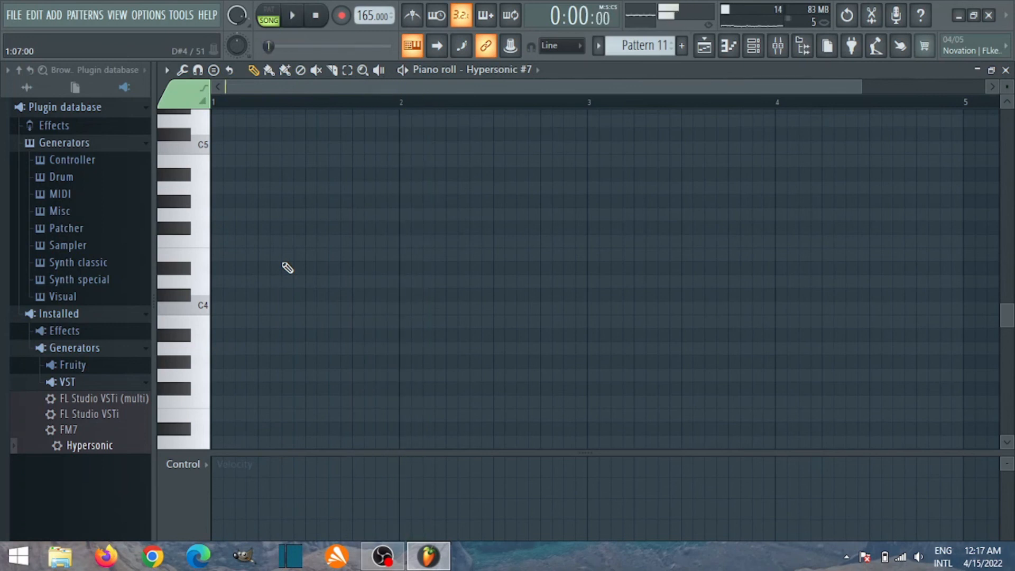
# - Draw a two-step A#4 on step 9 of bar 1 followed by a two-step D#5 on step 11, and play them back
pyautogui.click(315, 282)
pyautogui.moveTo(314, 286); pyautogui.dragTo(328, 175)
pyautogui.press('space')
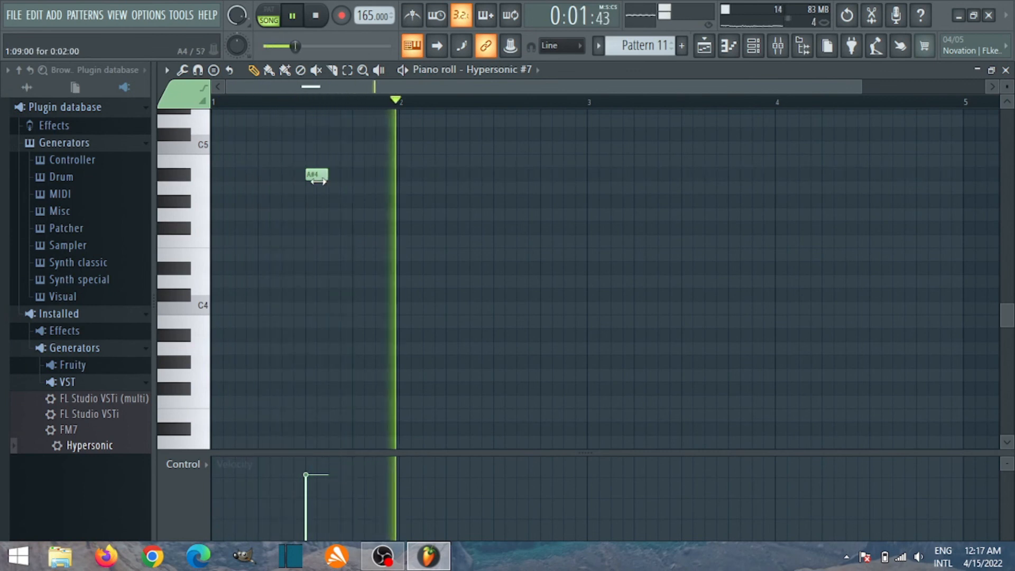
pyautogui.scroll(1, 339, 171)
pyautogui.press('space')
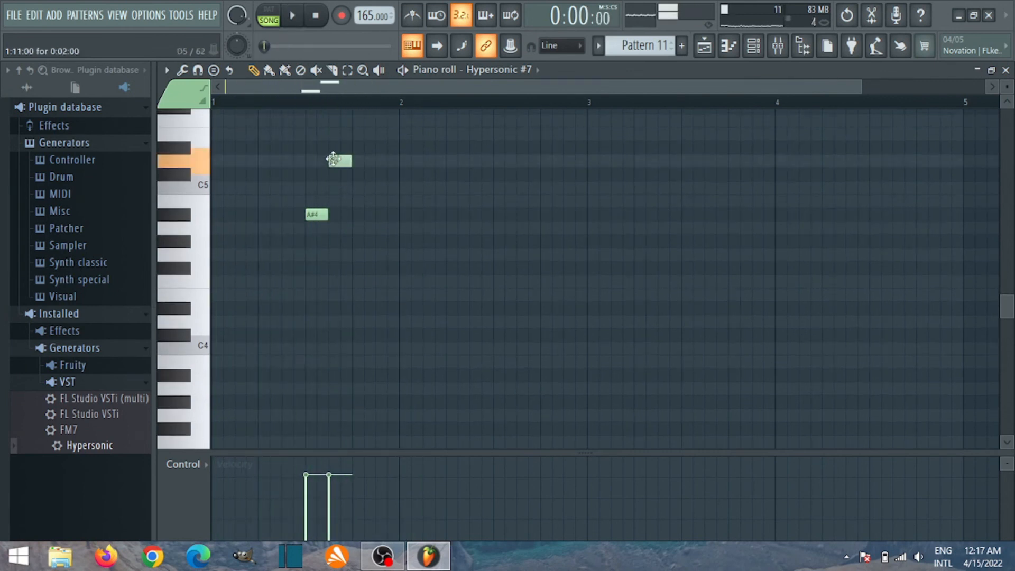
pyautogui.press('space')
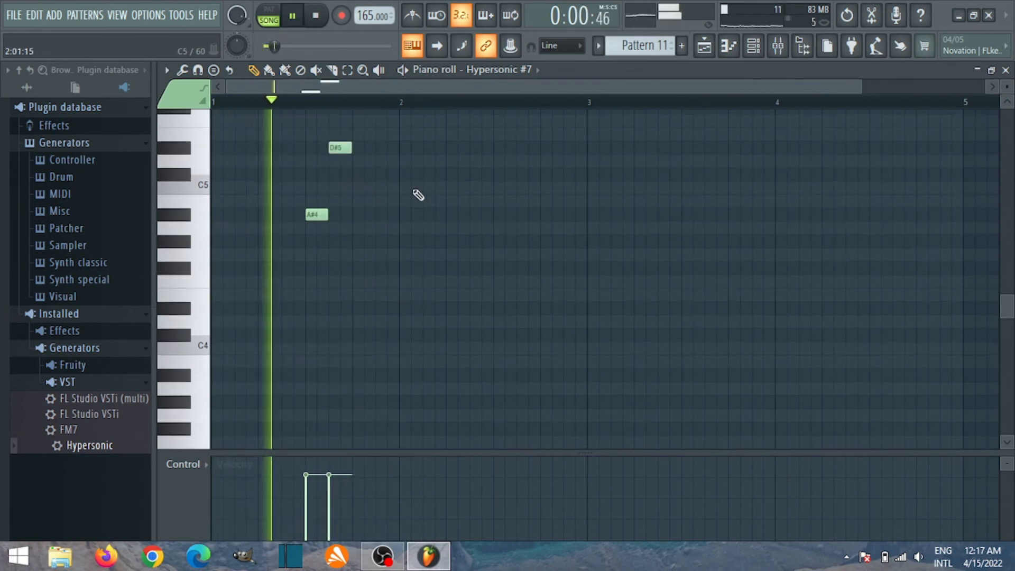
# - Lower the volume of mixer Insert 12 to 37% and return to the piano roll
pyautogui.click(778, 46)
pyautogui.moveTo(617, 347); pyautogui.dragTo(618, 385)
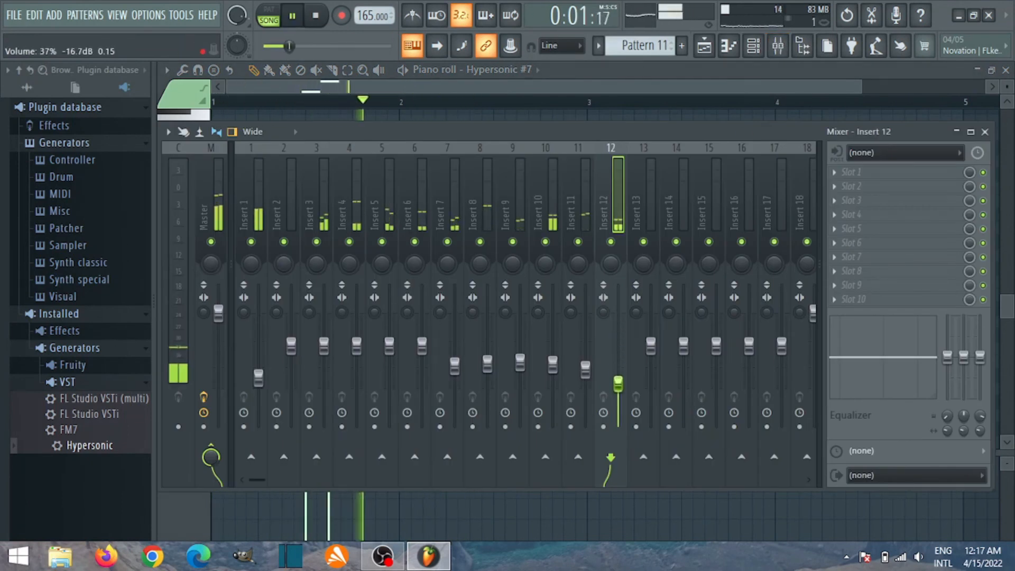
pyautogui.click(778, 45)
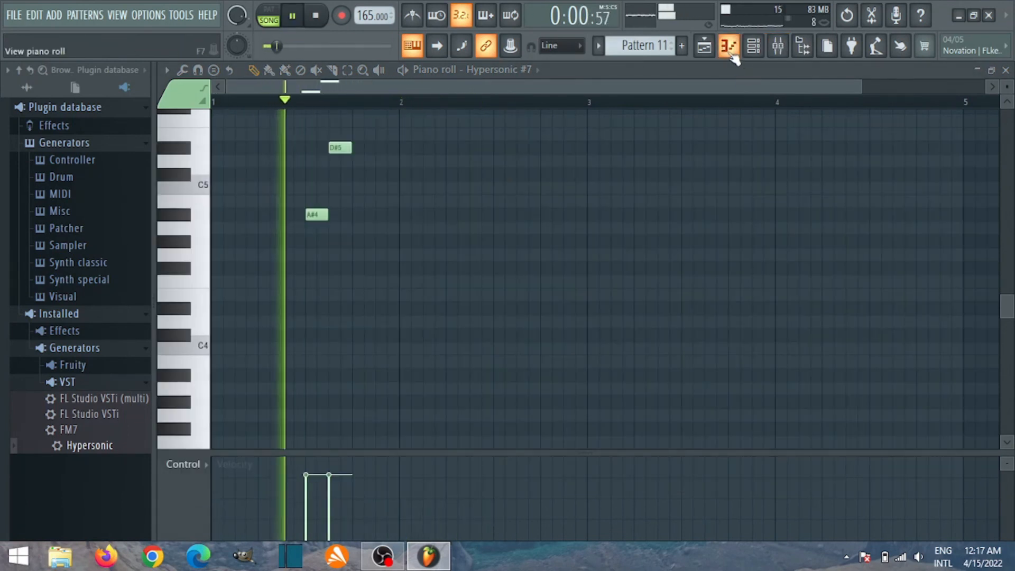
# - Lengthen the bar 1 D#5 to three steps and repeat the A#4 and D#5 pair on steps 9 and 11 of bar 2
pyautogui.moveTo(352, 148); pyautogui.dragTo(372, 147)
pyautogui.scroll(1, 430, 186)
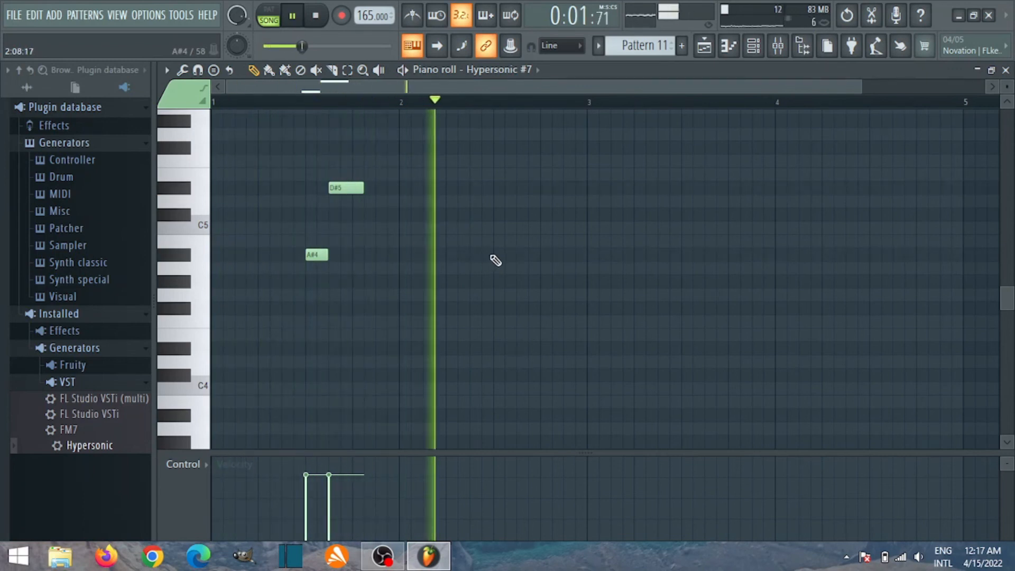
pyautogui.click(507, 254)
pyautogui.press('space')
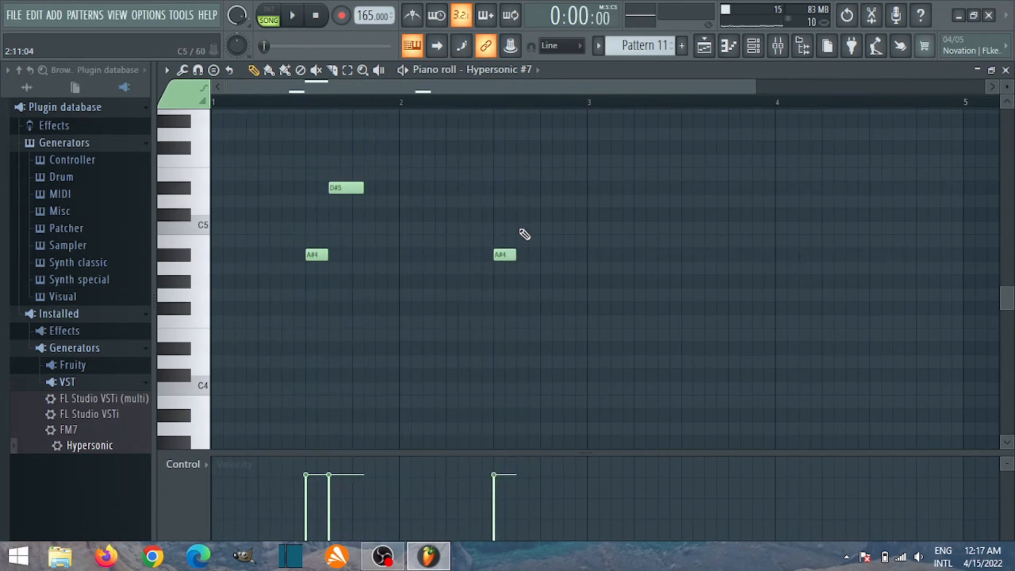
pyautogui.press('space')
pyautogui.moveTo(539, 188); pyautogui.dragTo(553, 188)
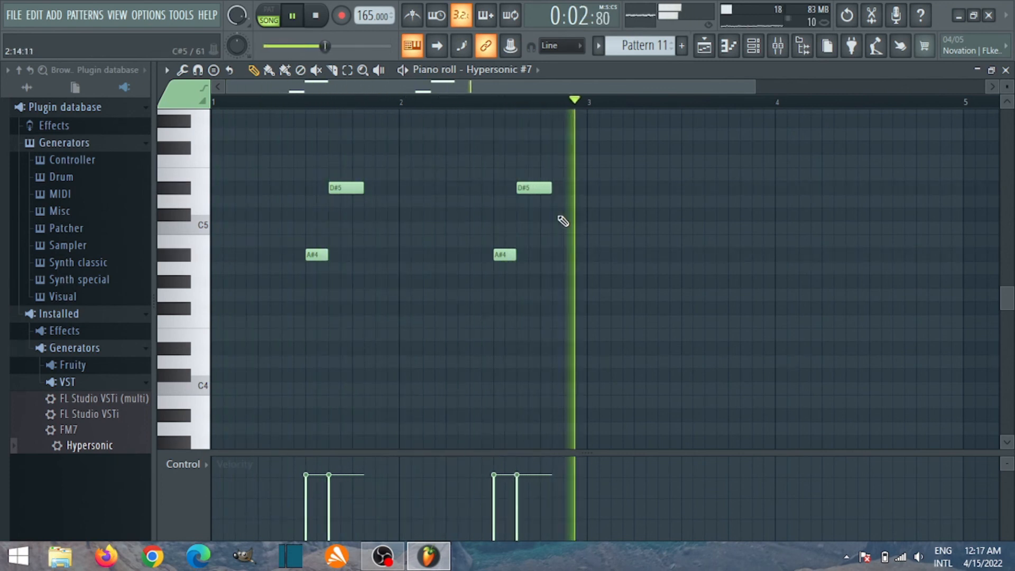
# - Repeat the two-step A#4 and three-step D#5 pair on steps 9 and 11 of bar 3 and play the song back
pyautogui.press('space')
pyautogui.click(708, 256)
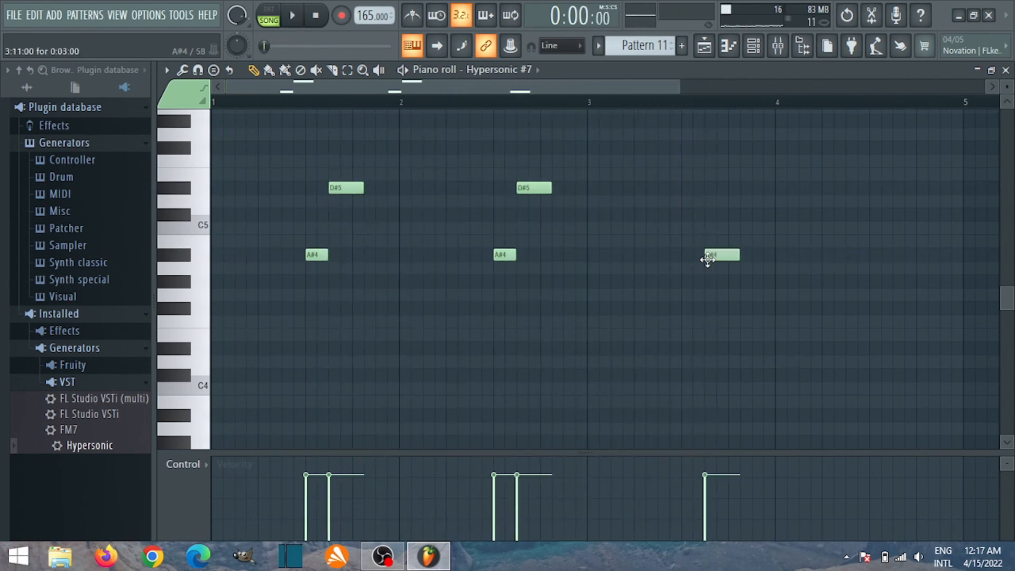
pyautogui.moveTo(714, 254)
pyautogui.mouseDown()
pyautogui.moveTo(691, 241)
pyautogui.moveTo(697, 256)
pyautogui.mouseUp()
pyautogui.press('space')
pyautogui.press('space')
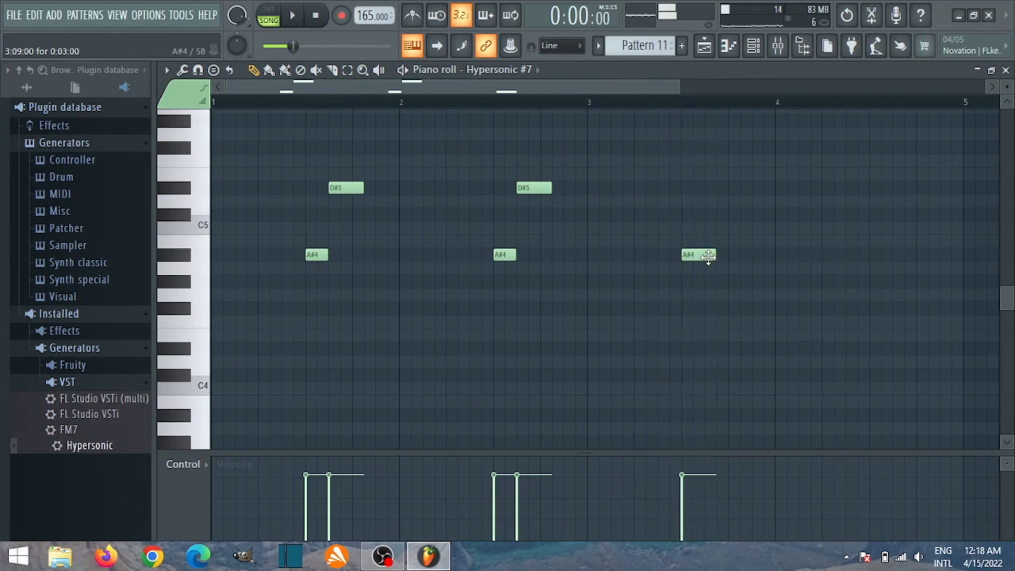
pyautogui.click(706, 186)
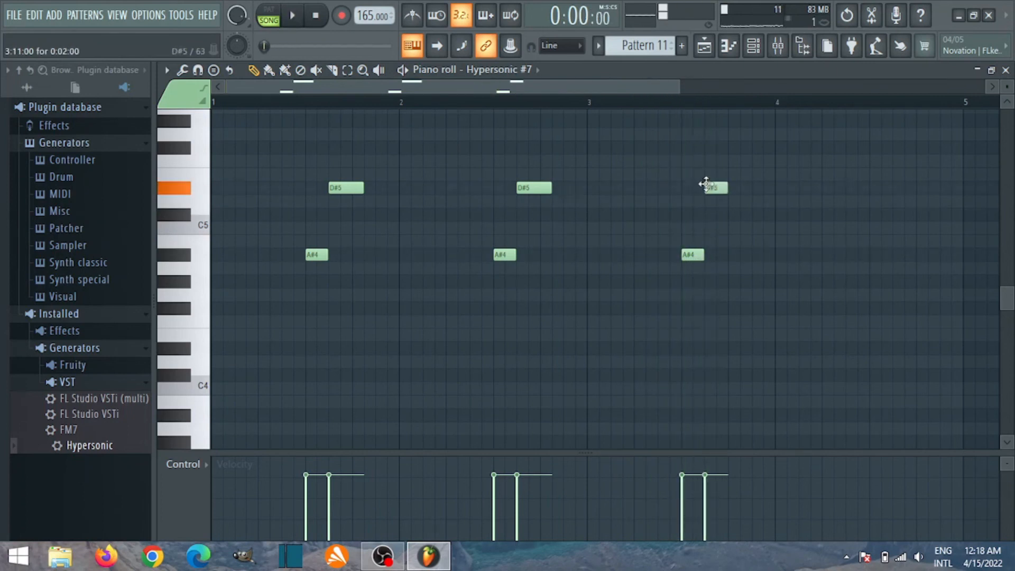
pyautogui.press('space')
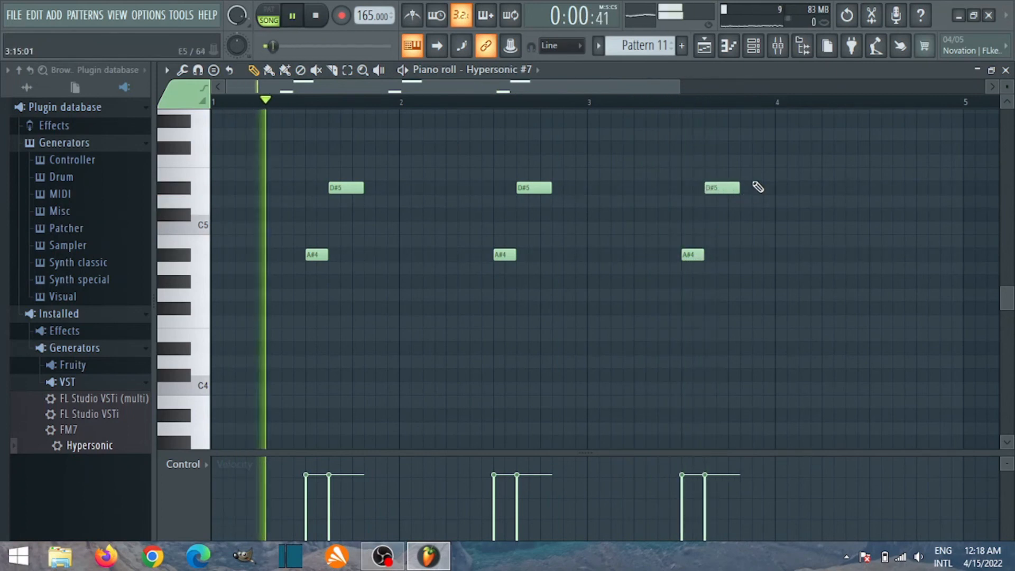
# - Draw a two-step C#5 on step 9 of bar 4 followed by a three-step F5 on step 11, and play them back
pyautogui.scroll(1, 840, 218)
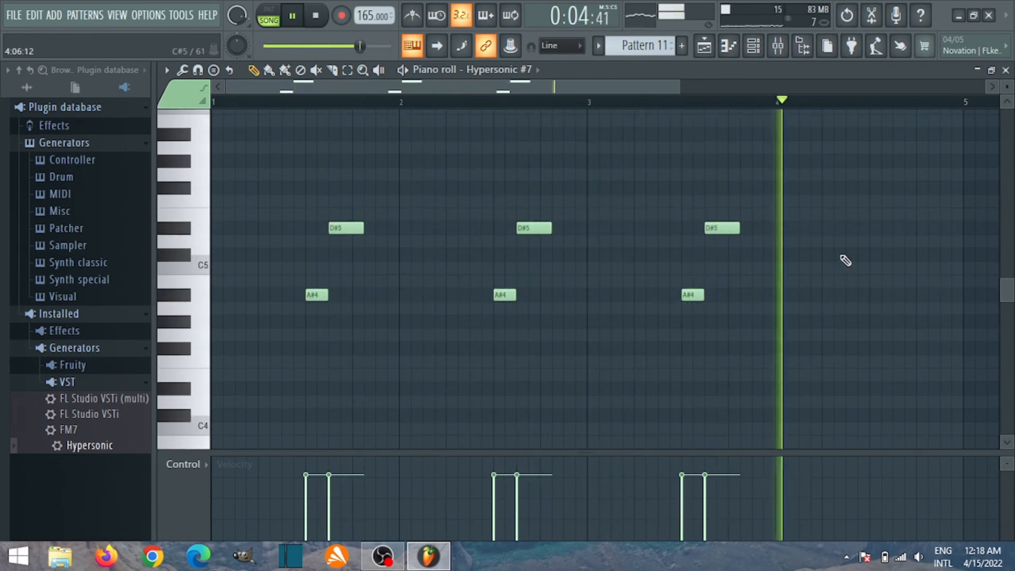
pyautogui.press('space')
pyautogui.moveTo(848, 267); pyautogui.dragTo(926, 200)
pyautogui.press('space')
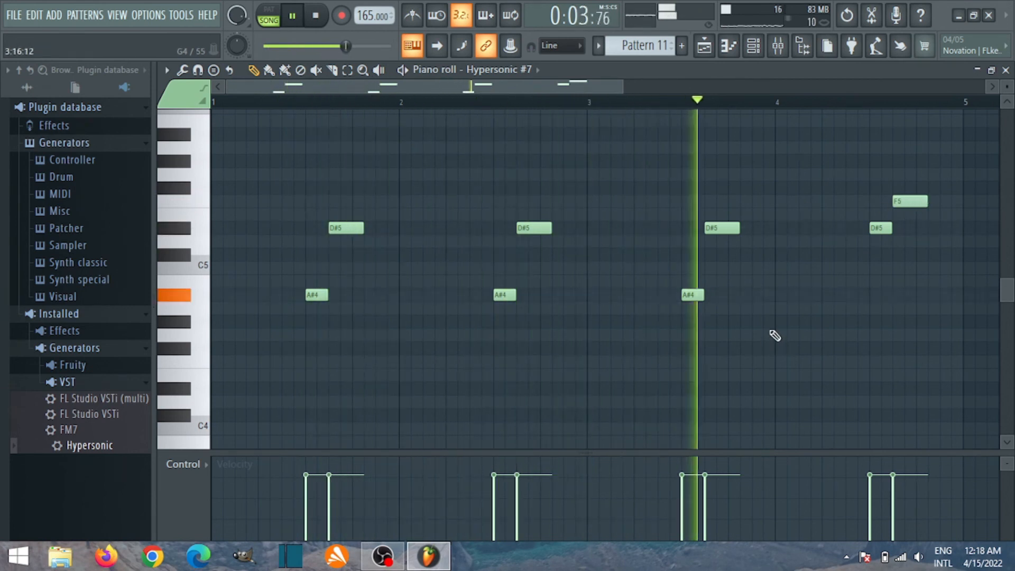
pyautogui.press('space')
pyautogui.rightClick(881, 231)
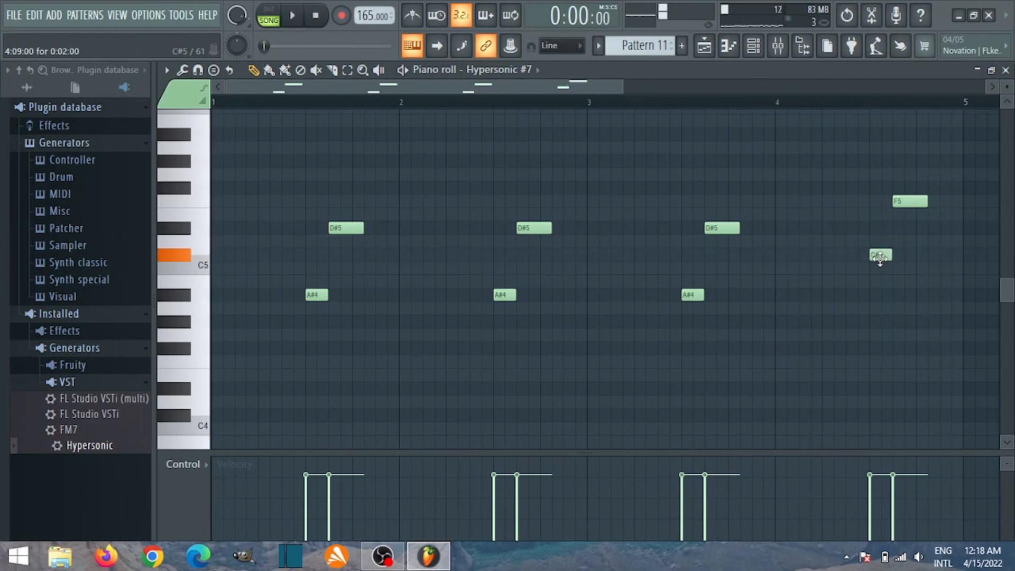
pyautogui.press('space')
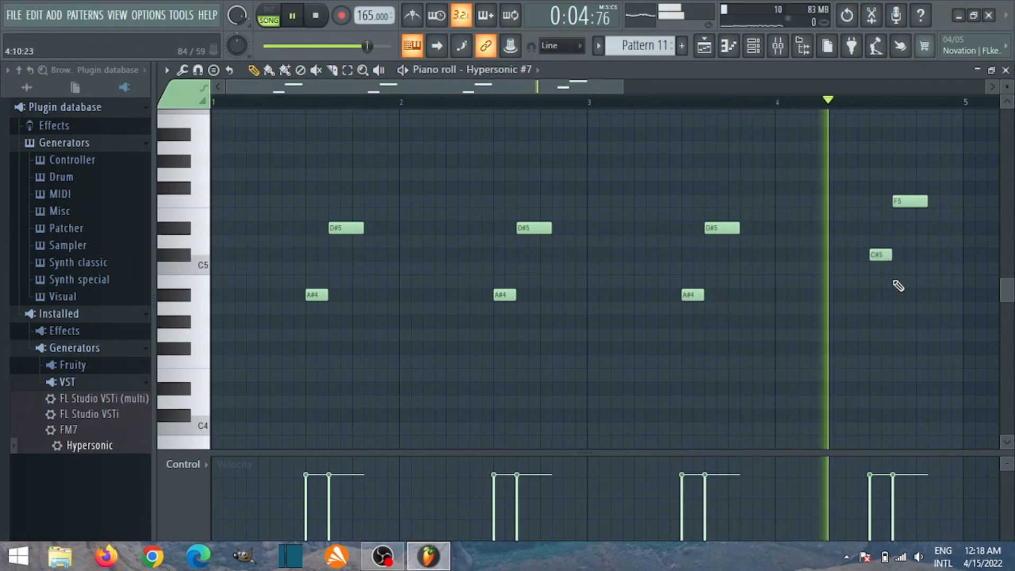
# - Add a two-step D#5 on step 15 of bar 4 and lengthen the F5 before it to four steps
pyautogui.press('space')
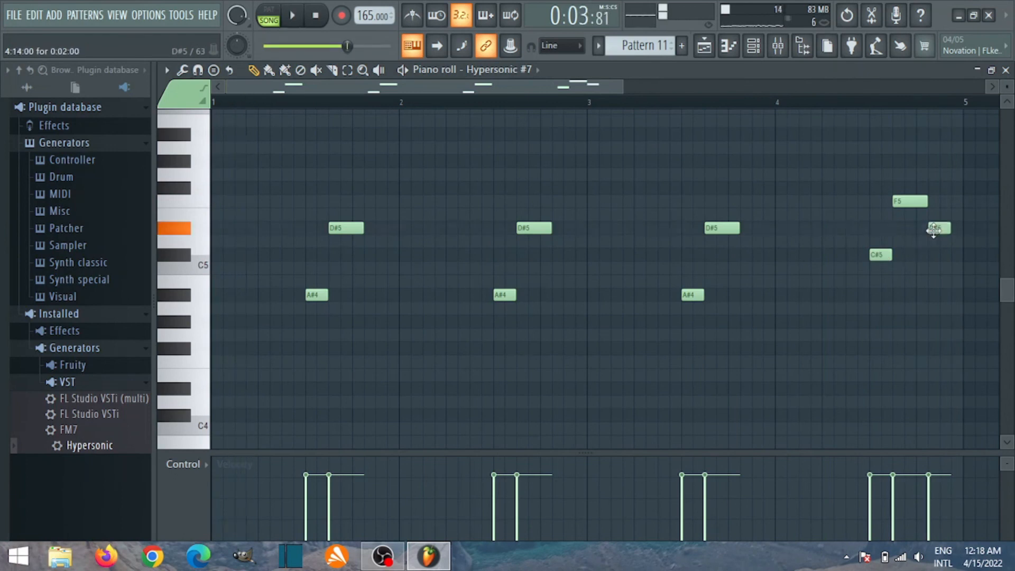
pyautogui.press('space')
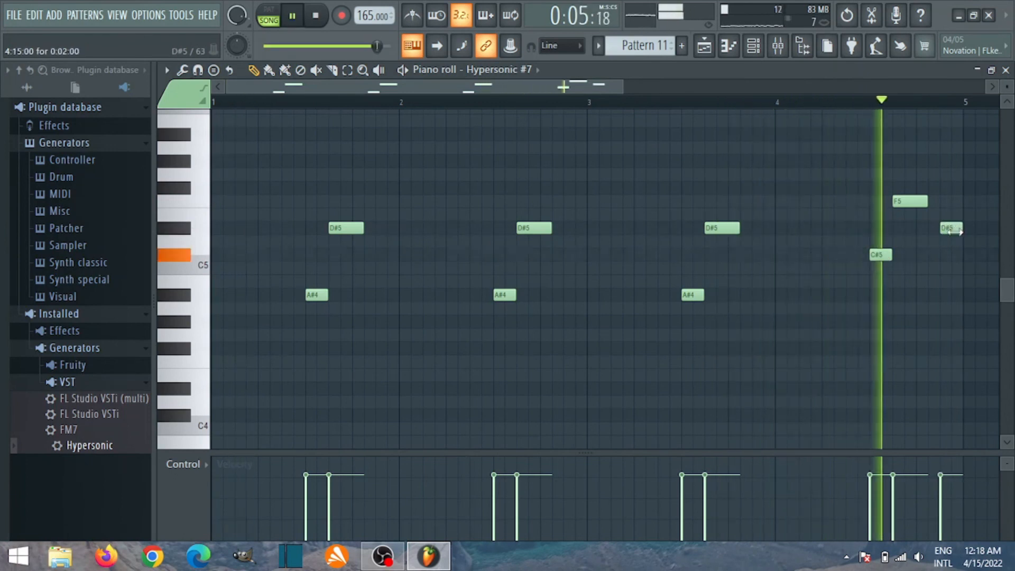
pyautogui.press('space')
pyautogui.press('space')
pyautogui.moveTo(927, 203); pyautogui.dragTo(936, 205)
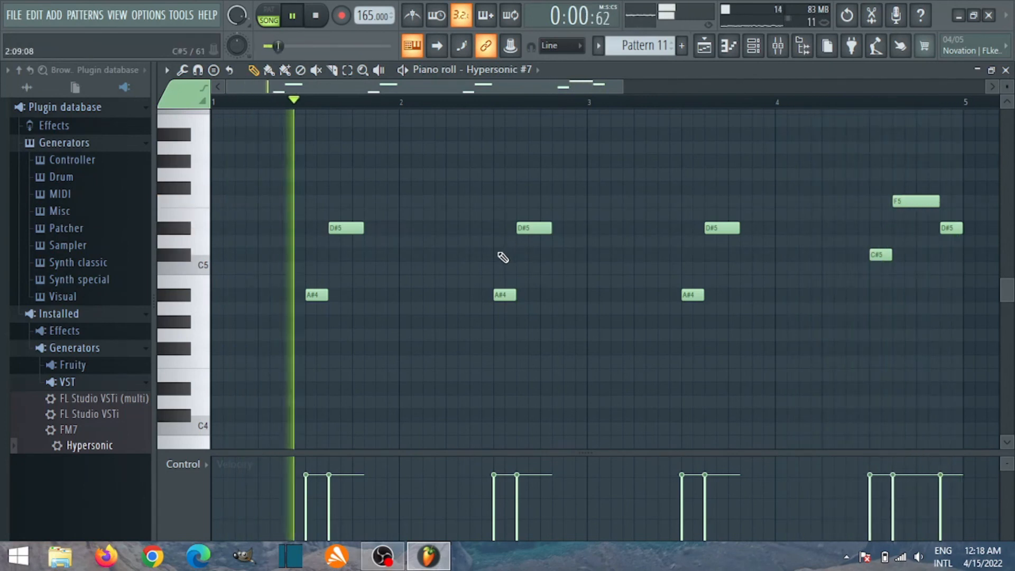
# - Draw a two-step G#4 on step 15 of bar 2 and play the song back
pyautogui.press('space')
pyautogui.click(567, 320)
pyautogui.press('space')
pyautogui.moveTo(610, 322); pyautogui.dragTo(587, 322)
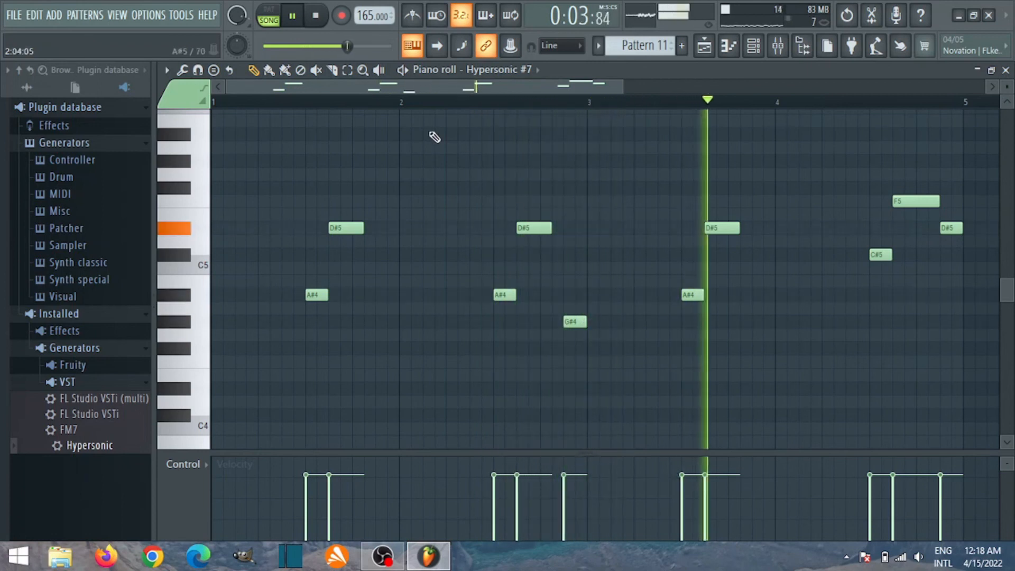
# - Lengthen the bar 2 D#5 to four steps, auditioning the melody alone in pattern mode before returning to song mode
pyautogui.click(272, 17)
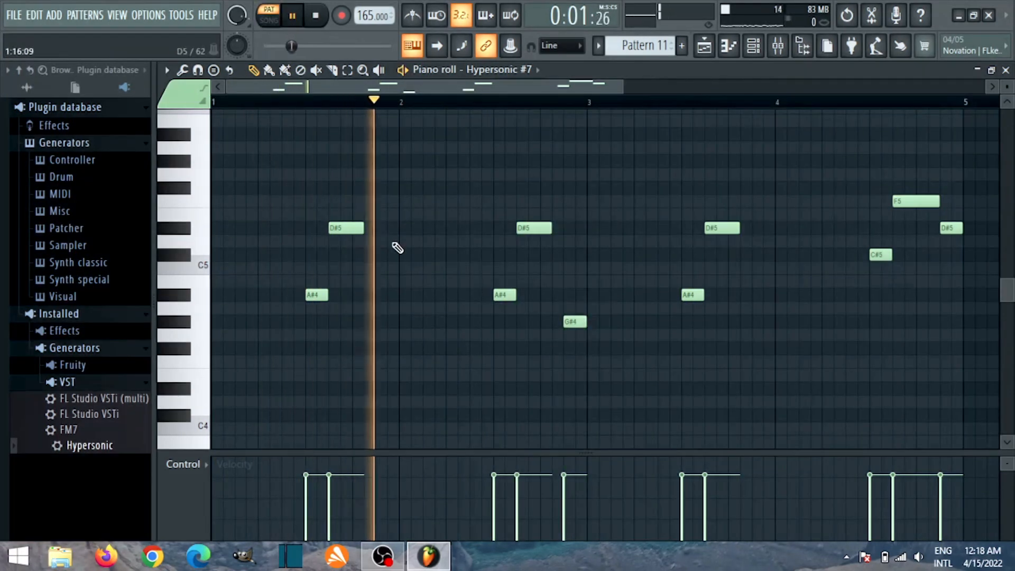
pyautogui.press('space')
pyautogui.press('space')
pyautogui.moveTo(552, 228); pyautogui.dragTo(563, 228)
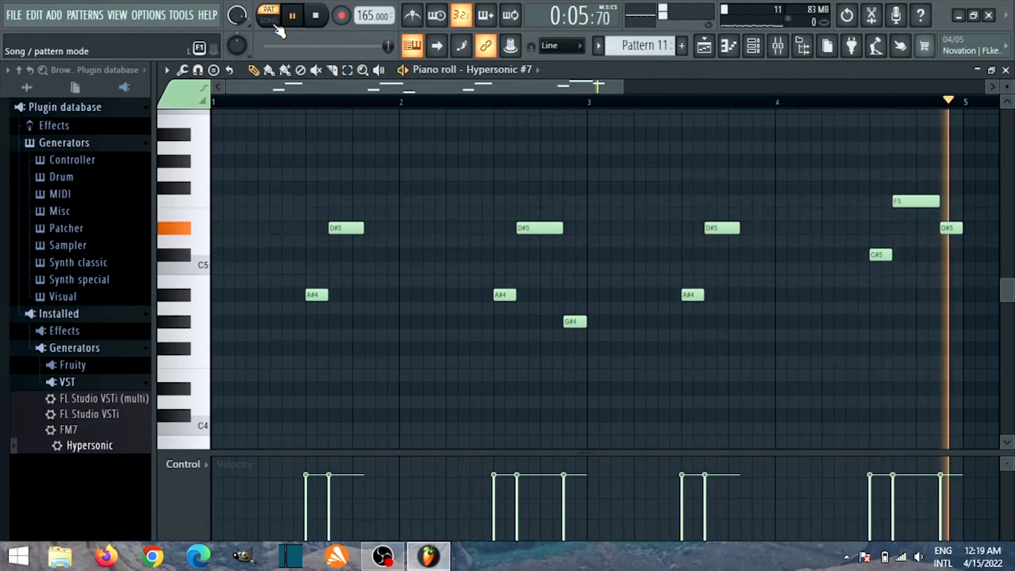
pyautogui.press('space')
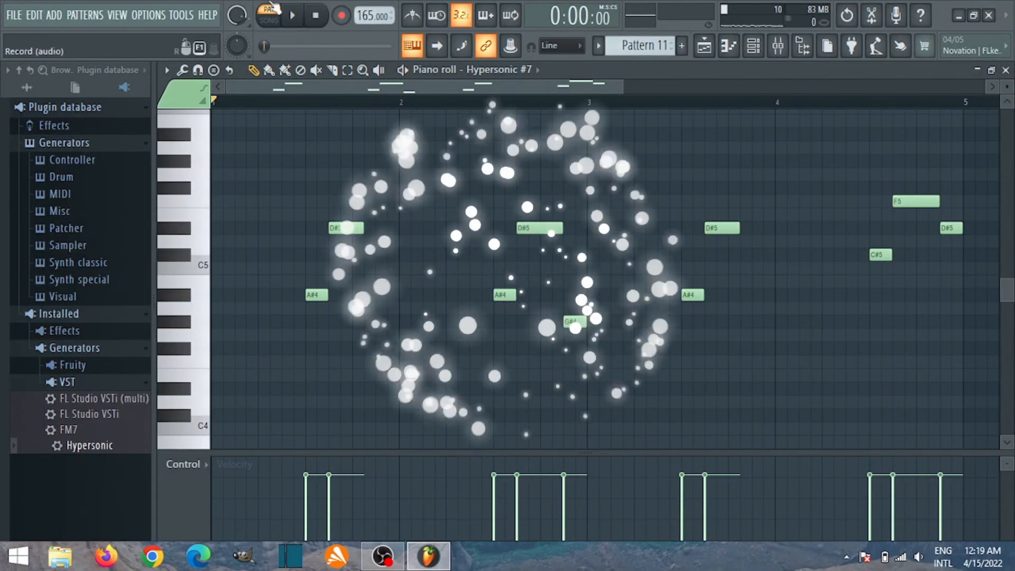
pyautogui.click(278, 22)
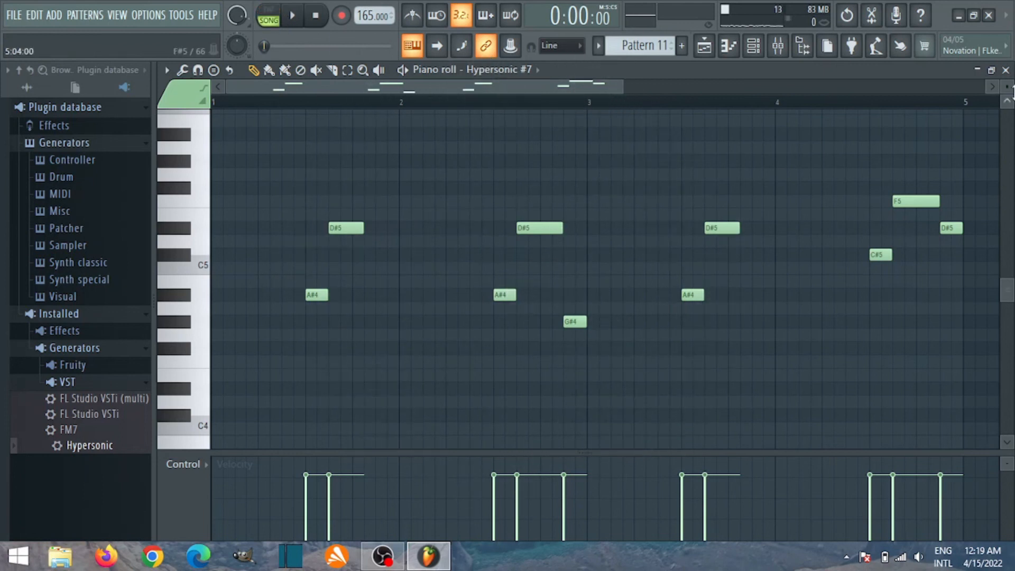
# - Create Pattern 12 and place it at the start of Track 12 in the playlist, with the other editor windows closed
pyautogui.click(1008, 72)
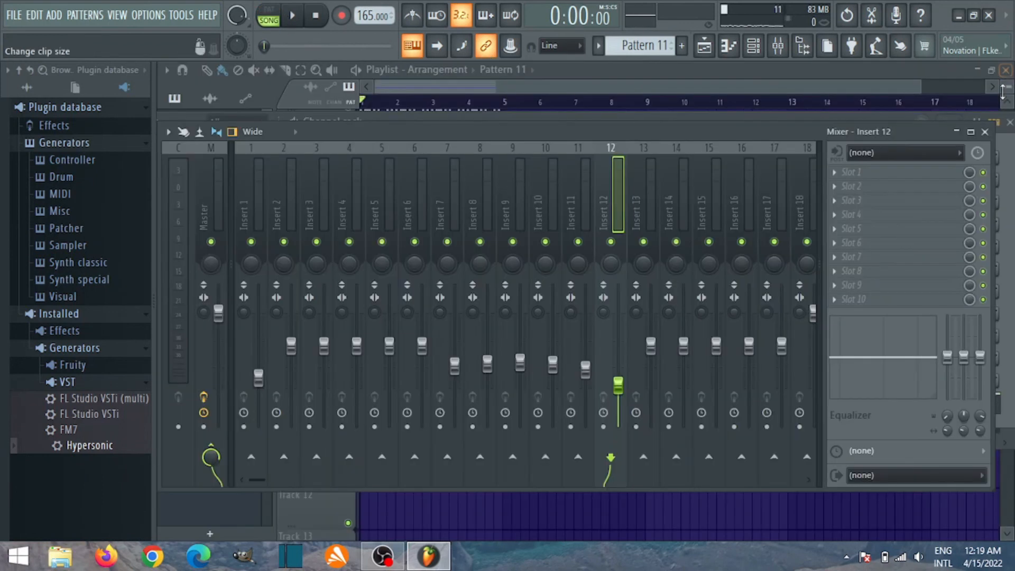
pyautogui.click(987, 131)
pyautogui.click(1010, 123)
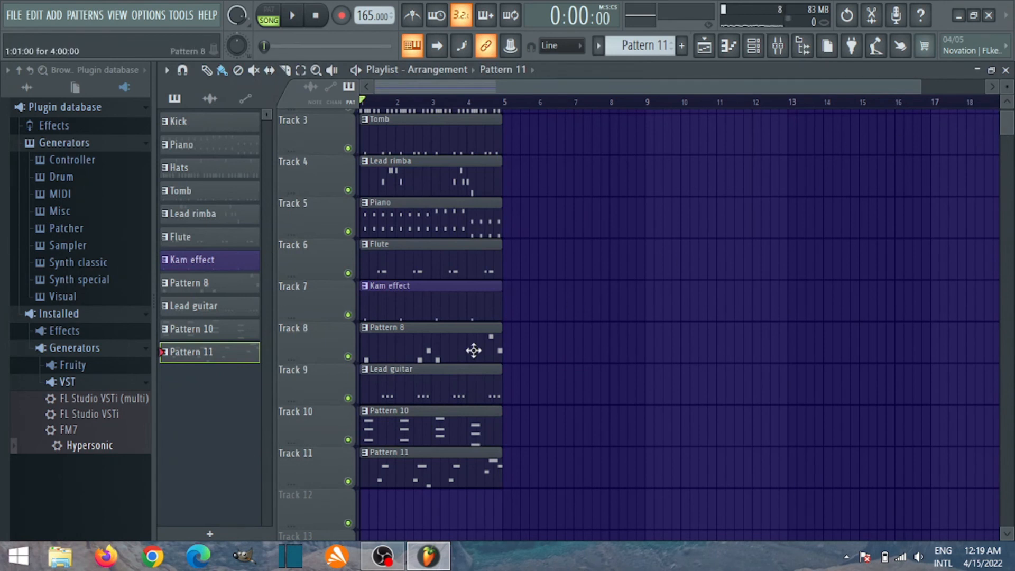
pyautogui.scroll(-1, 481, 341)
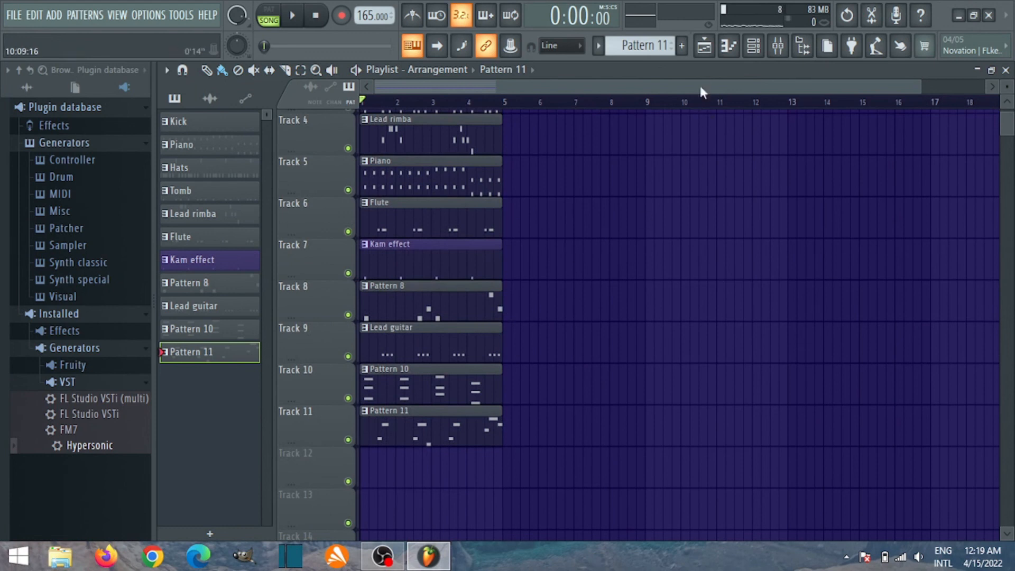
pyautogui.click(684, 44)
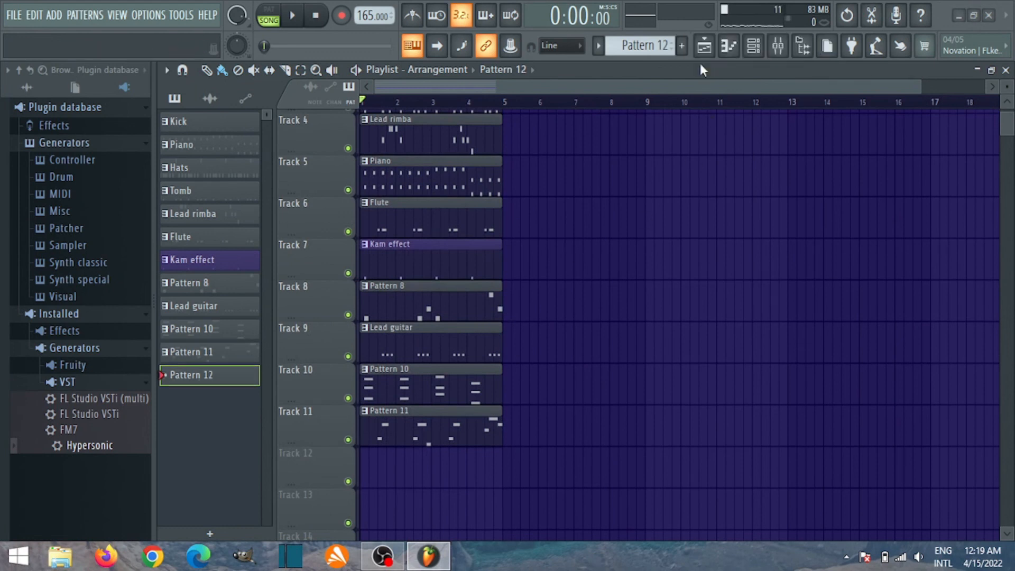
pyautogui.rightClick(409, 476)
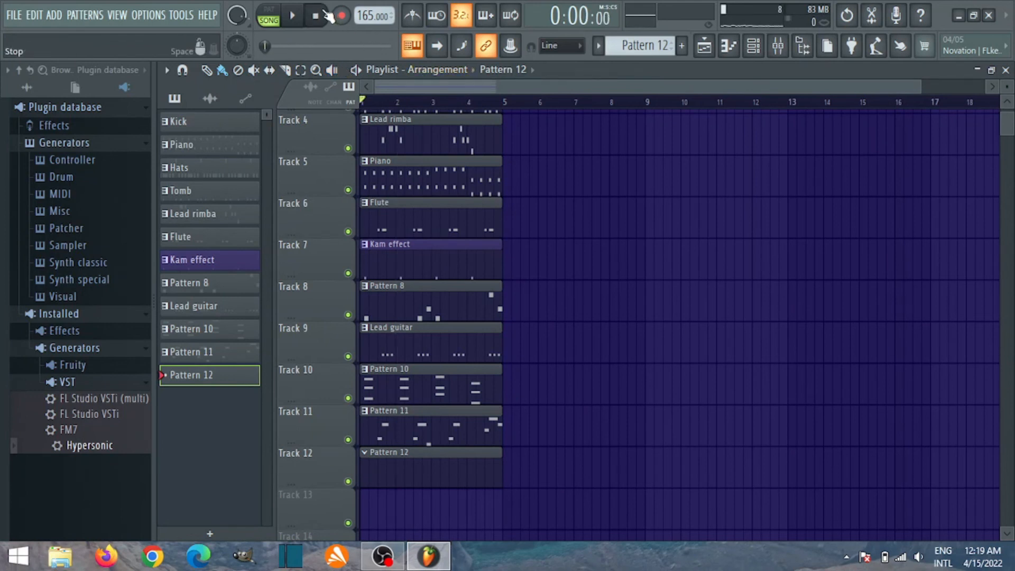
# - Add a new FM7 channel below Hypersonic #7 and select the MARIMBA preset from the DX7 Factory Presets.f7a bank
pyautogui.click(767, 59)
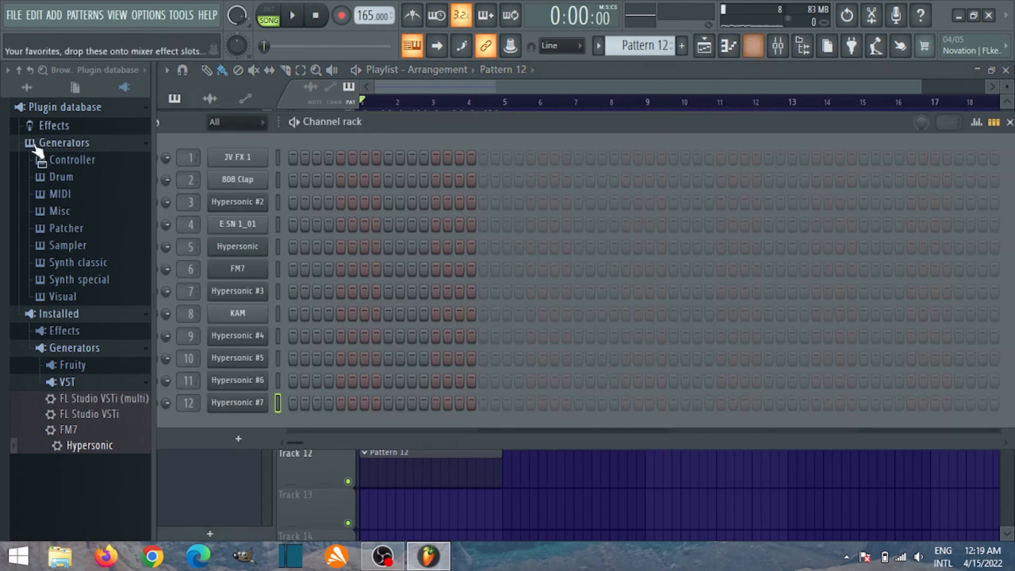
pyautogui.moveTo(94, 434); pyautogui.dragTo(111, 435)
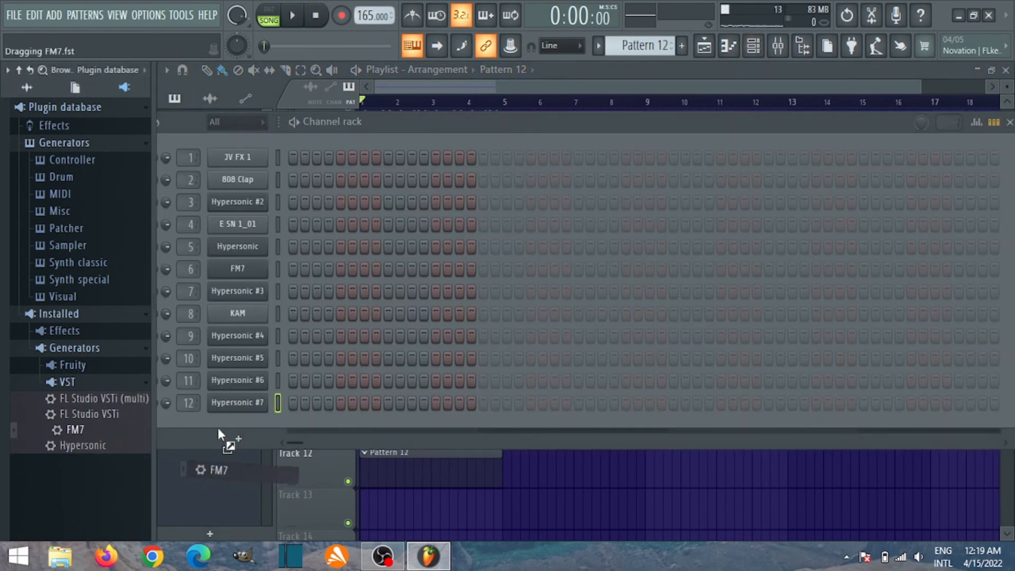
pyautogui.moveTo(221, 435); pyautogui.dragTo(229, 423)
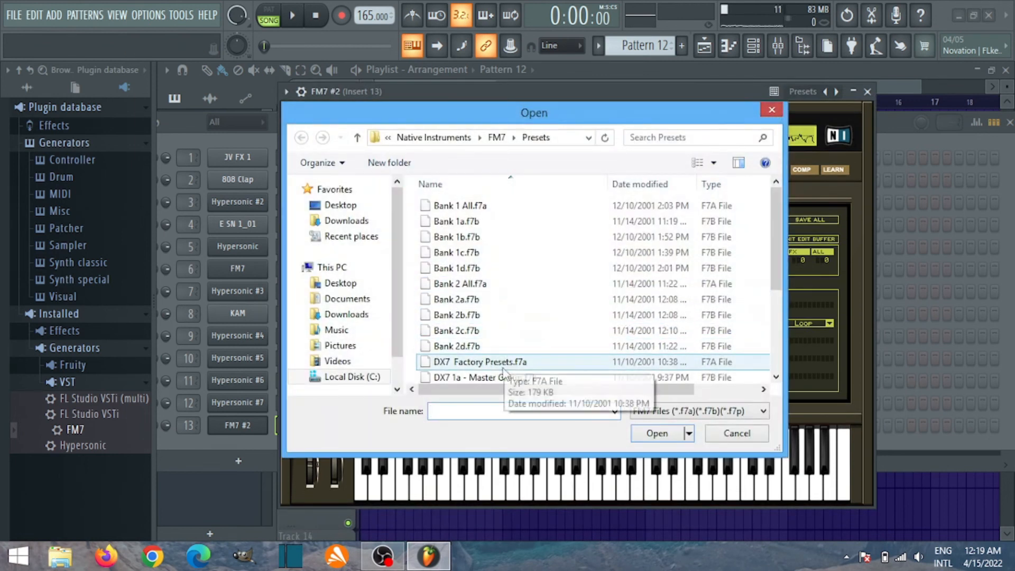
pyautogui.doubleClick(494, 362)
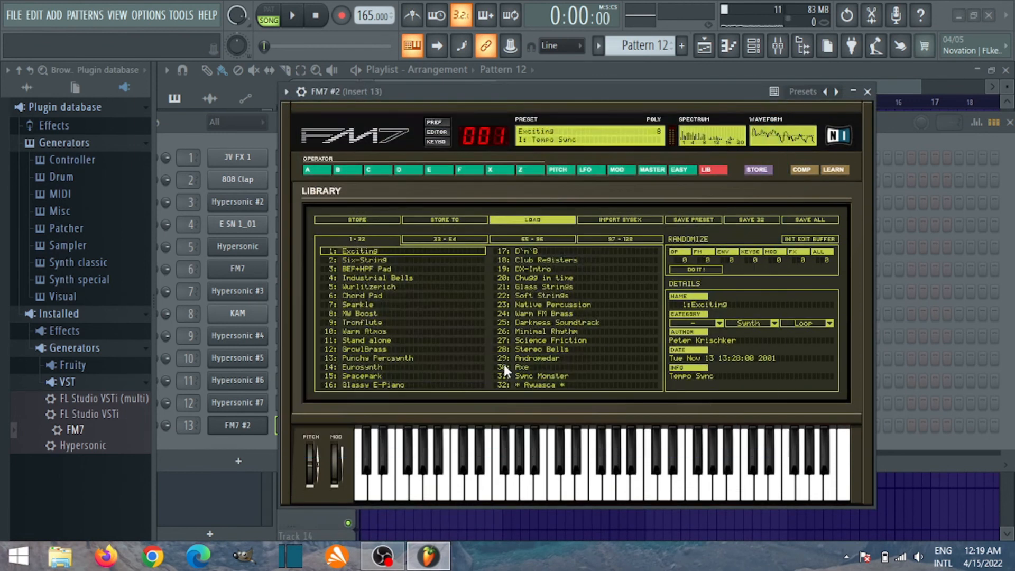
pyautogui.click(531, 296)
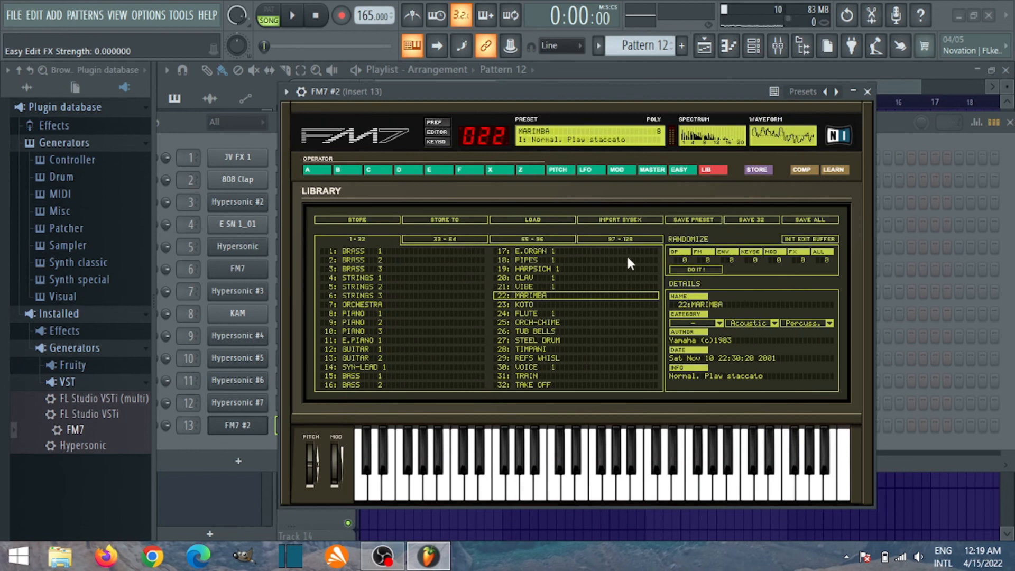
# - Set the Easy Edit output volume of the marimba sound to 28 and close the synth window
pyautogui.click(682, 171)
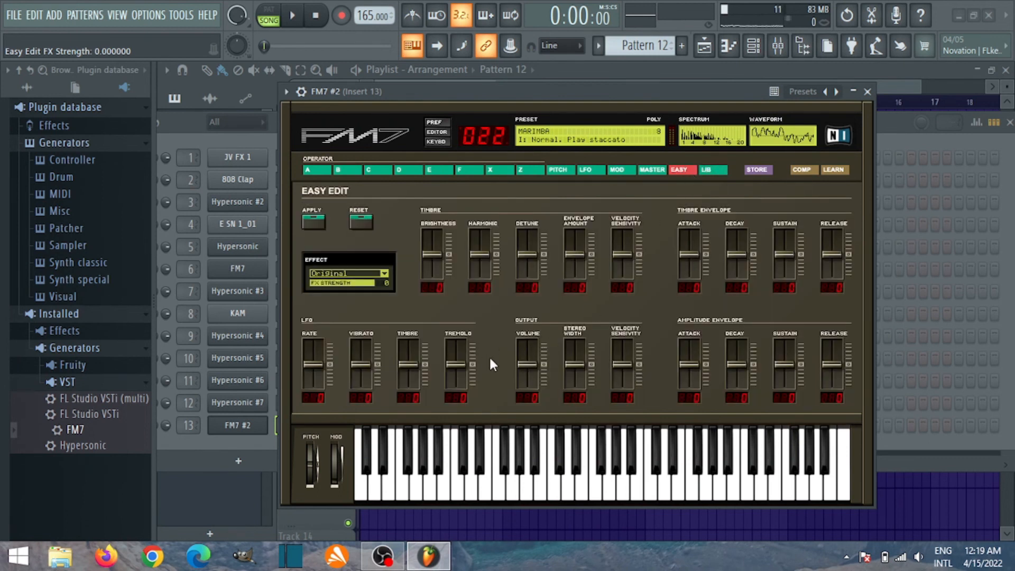
pyautogui.moveTo(528, 372); pyautogui.dragTo(527, 363)
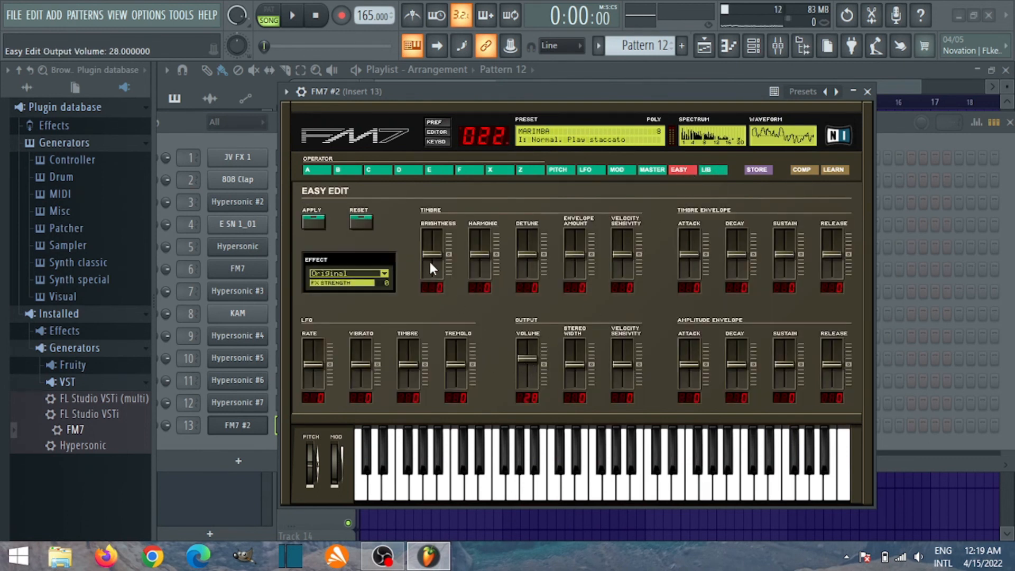
pyautogui.click(867, 92)
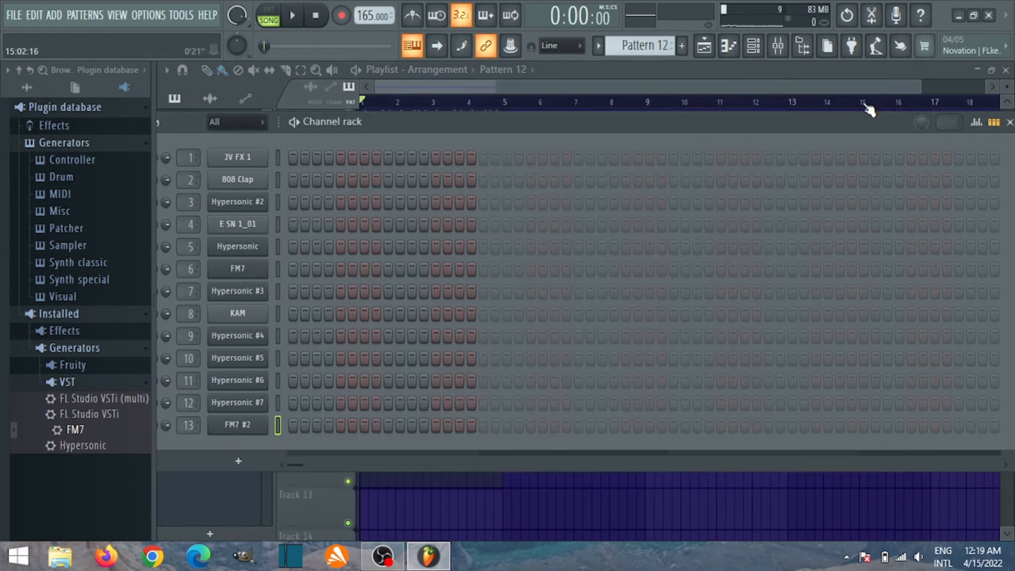
# - Open the FM7 #2 channel's piano roll in Pattern 12 and play the song back
pyautogui.rightClick(238, 430)
pyautogui.click(317, 330)
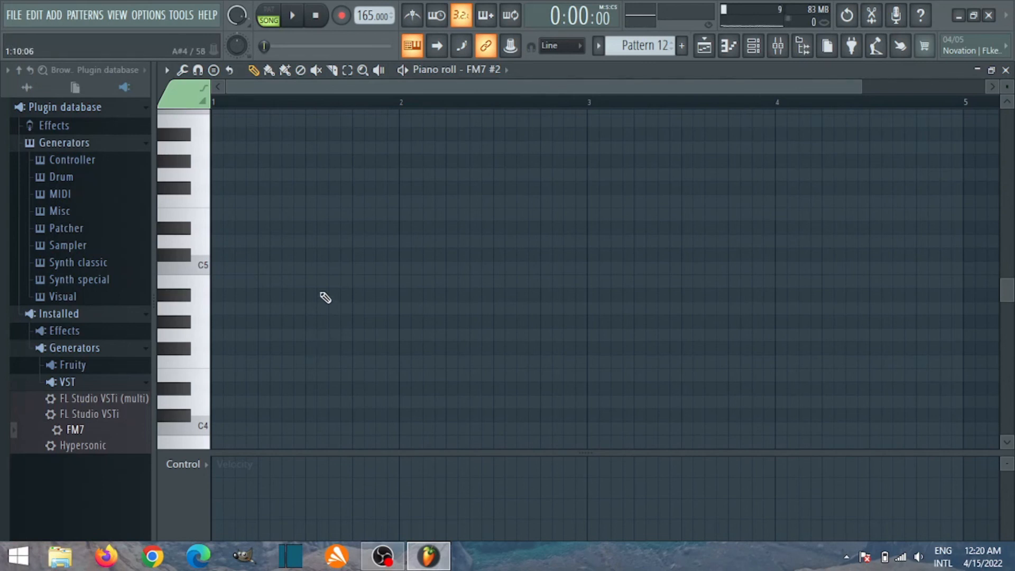
pyautogui.press('space')
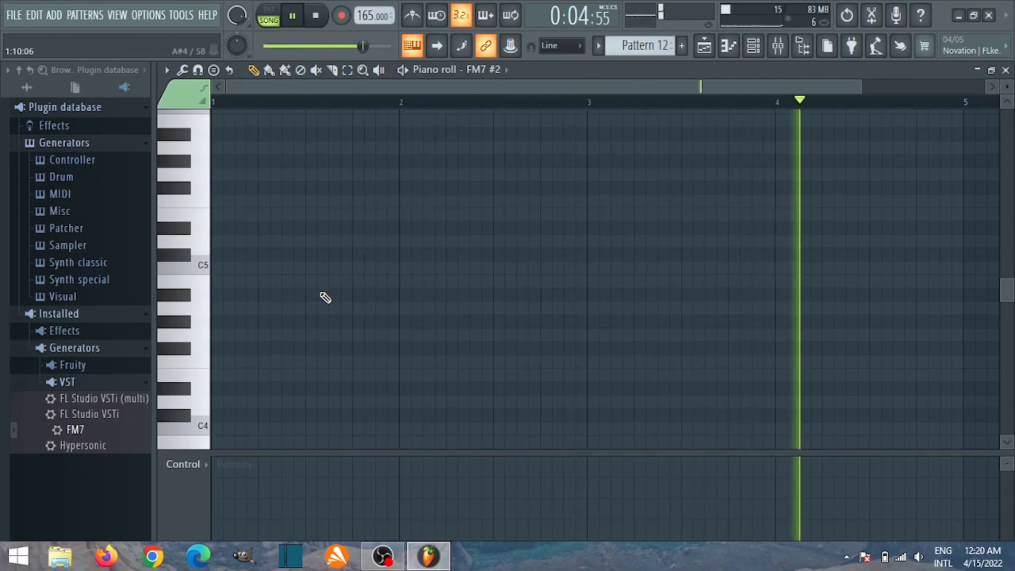
pyautogui.press('space')
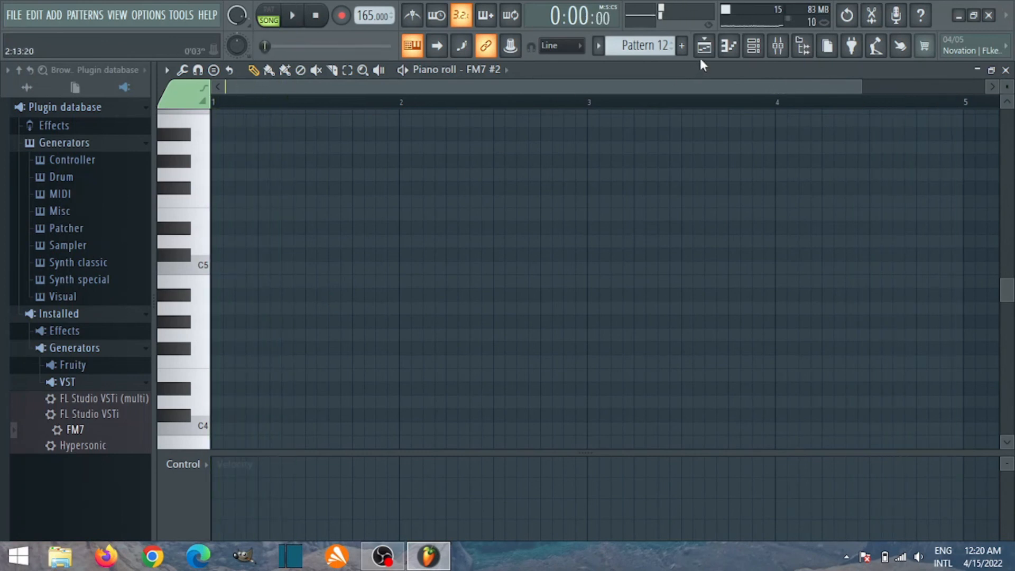
# - Mute Track 11 in the playlist and play the song from the FM7 #2 piano roll
pyautogui.click(704, 51)
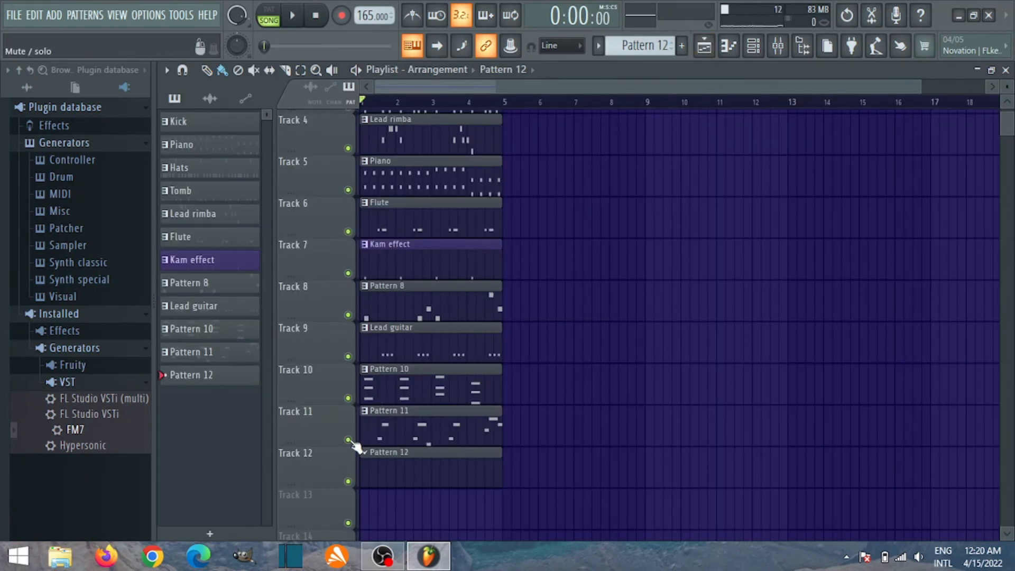
pyautogui.click(348, 440)
pyautogui.click(723, 53)
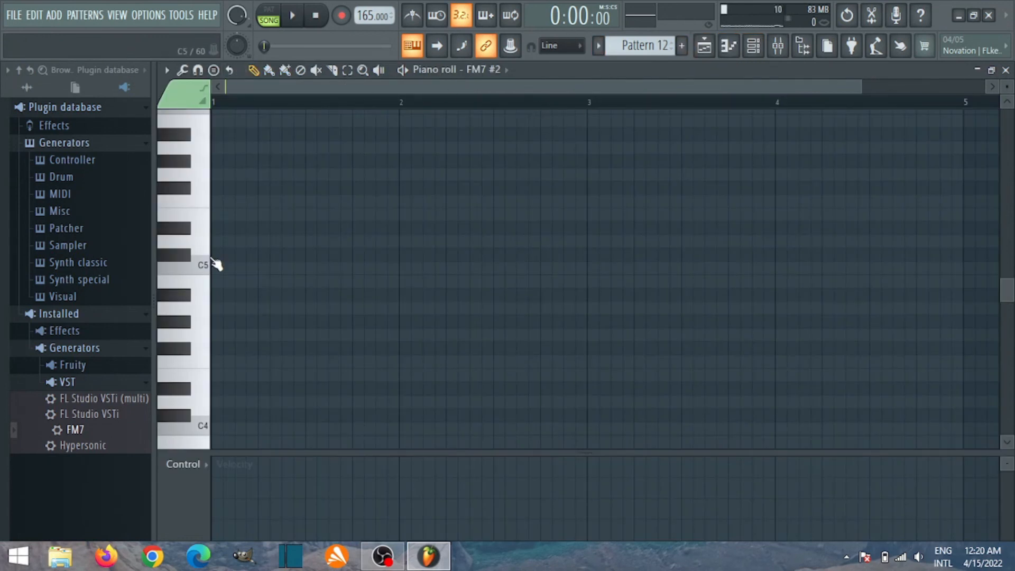
pyautogui.press('space')
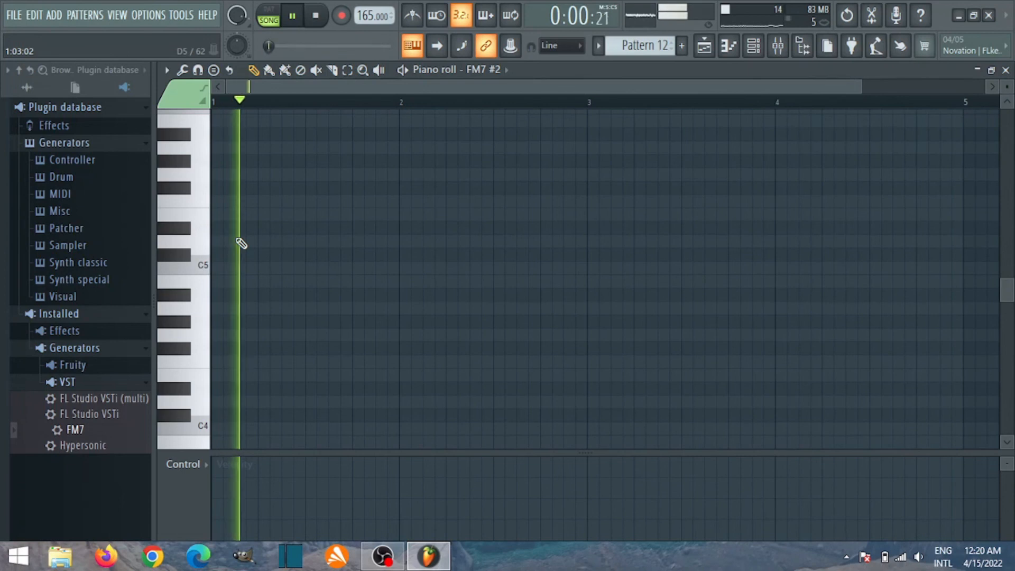
# - Add five evenly spaced D#6 notes in bar 1 of the marimba pattern, replacing the D#5 trial note
pyautogui.press('space')
pyautogui.click(237, 229)
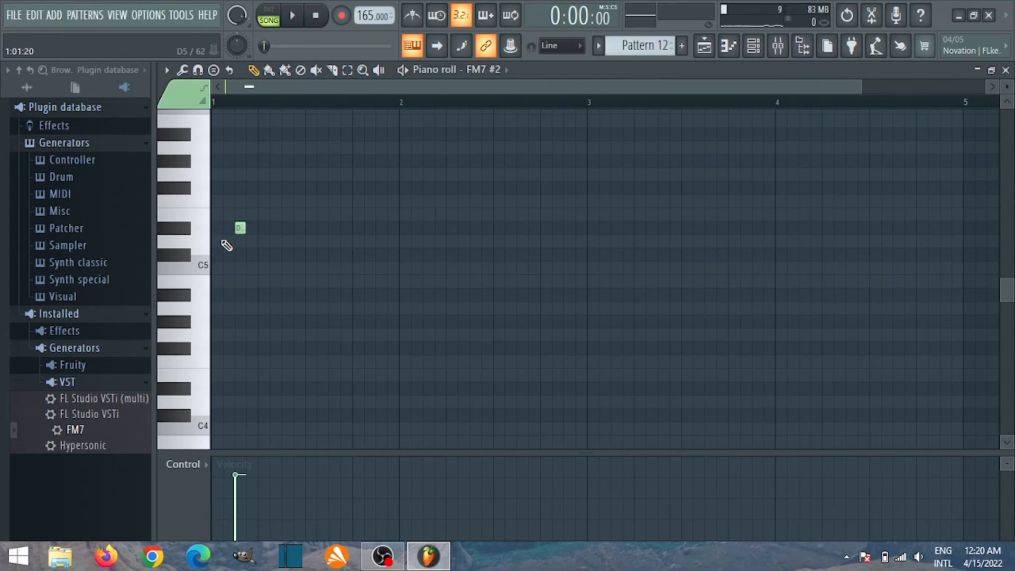
pyautogui.scroll(1, 226, 245)
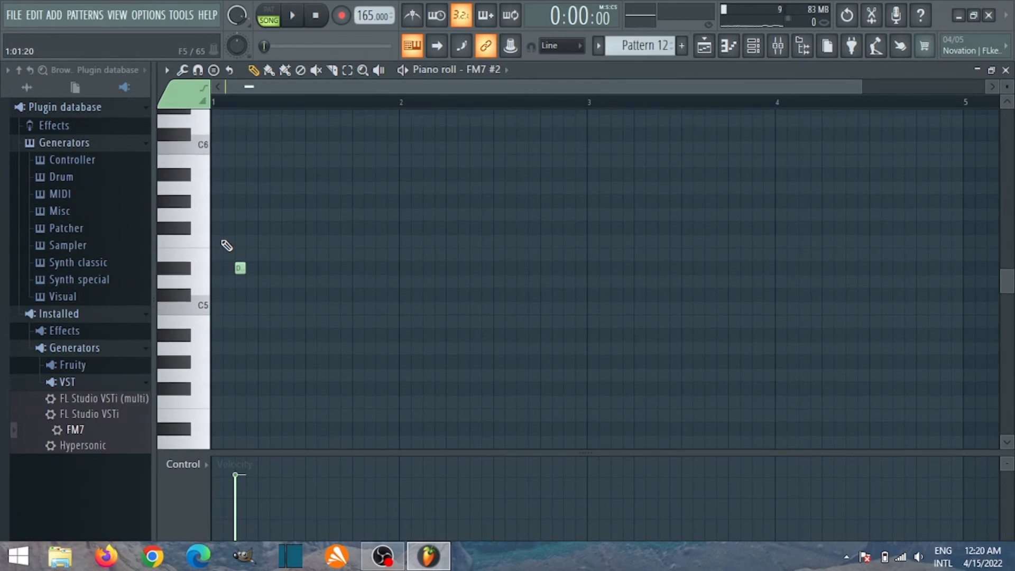
pyautogui.press('space')
pyautogui.scroll(1, 265, 185)
pyautogui.press('space')
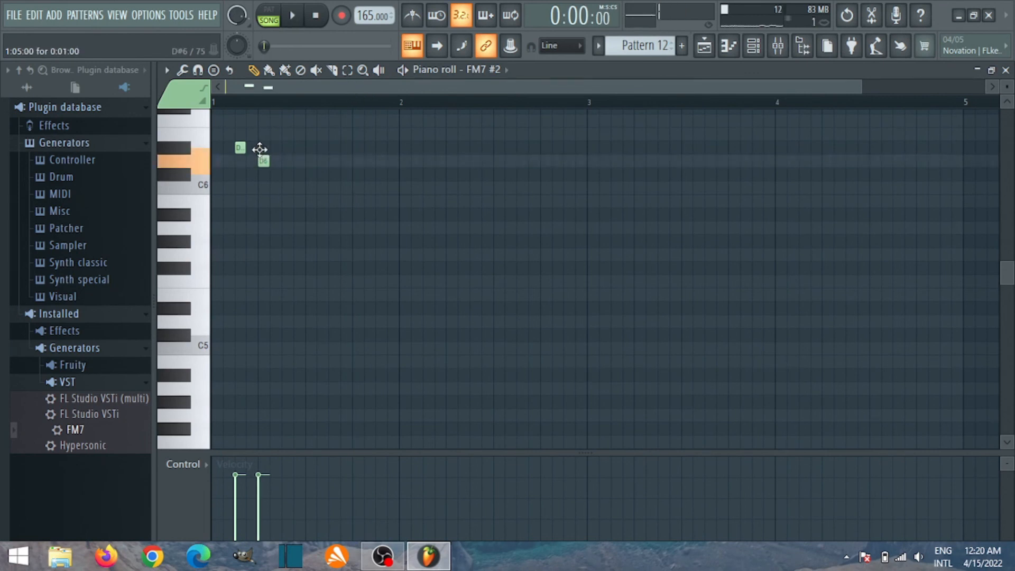
pyautogui.press('space')
pyautogui.click(286, 147)
pyautogui.click(310, 147)
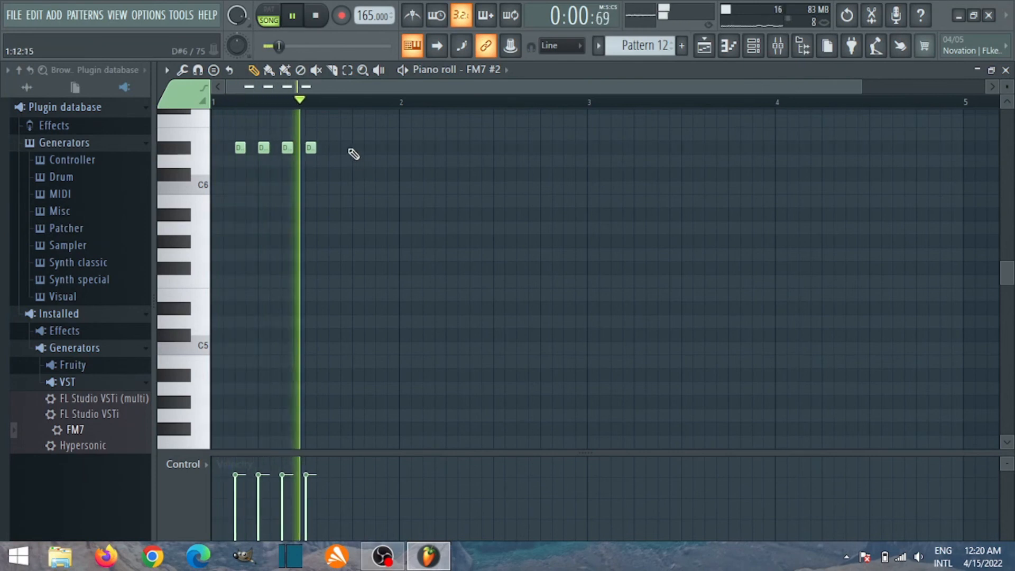
pyautogui.click(334, 147)
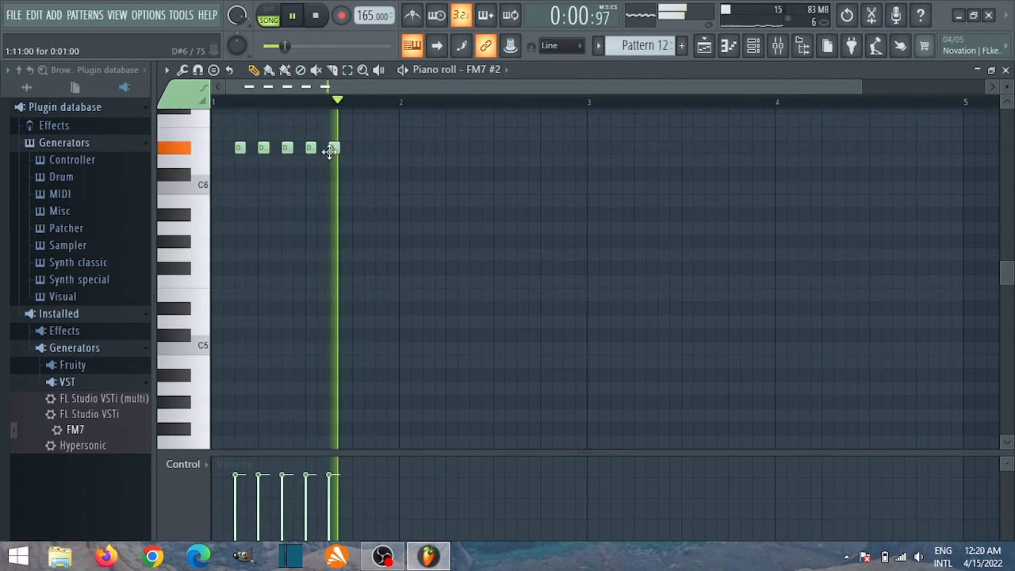
# - Add five evenly spaced D#6 notes in bar 2, matching the rhythm of bar 1
pyautogui.click(428, 148)
pyautogui.click(463, 149)
pyautogui.moveTo(463, 150); pyautogui.dragTo(450, 151)
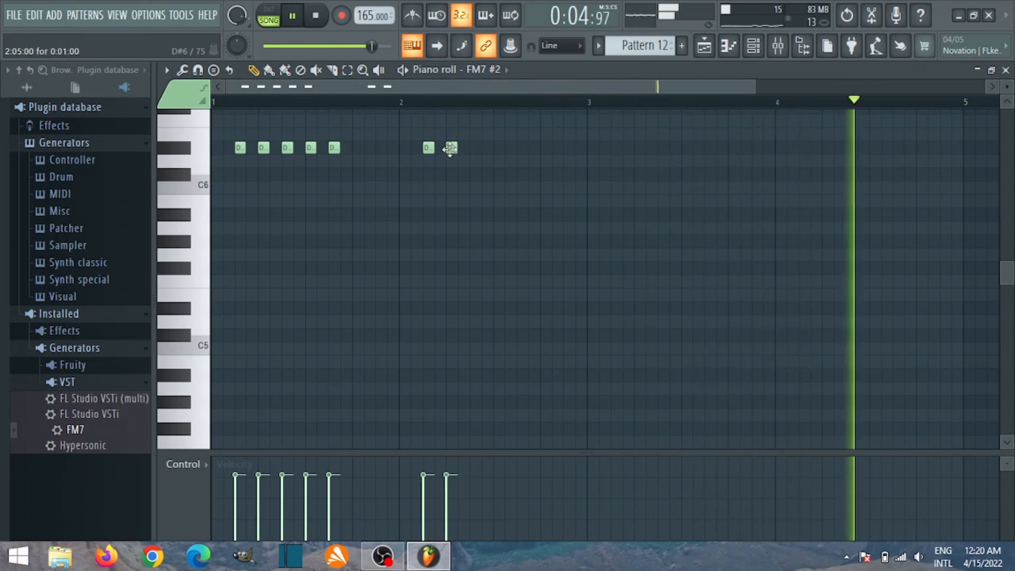
pyautogui.scroll(3, 483, 168)
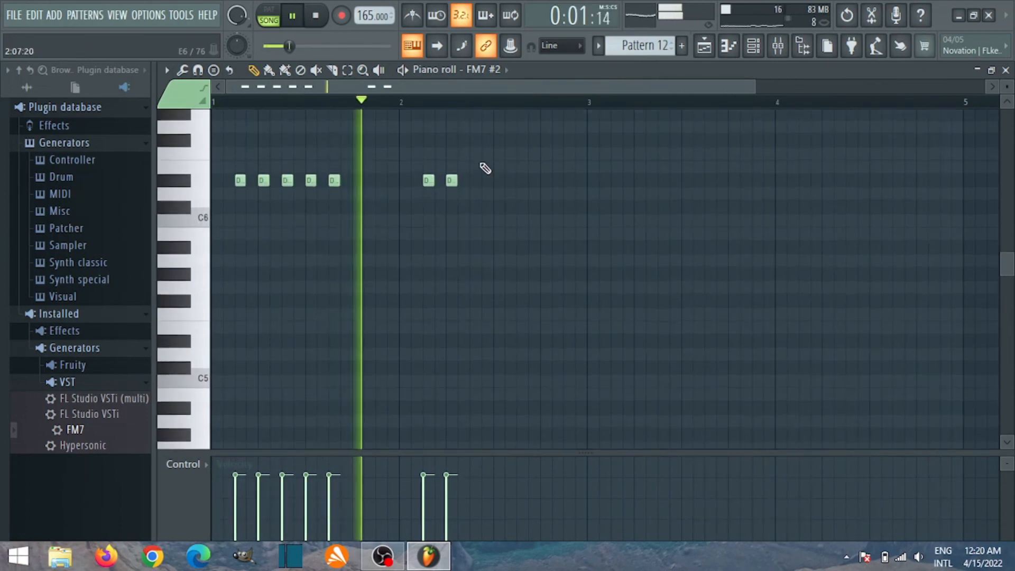
pyautogui.click(474, 188)
pyautogui.click(496, 187)
pyautogui.click(522, 188)
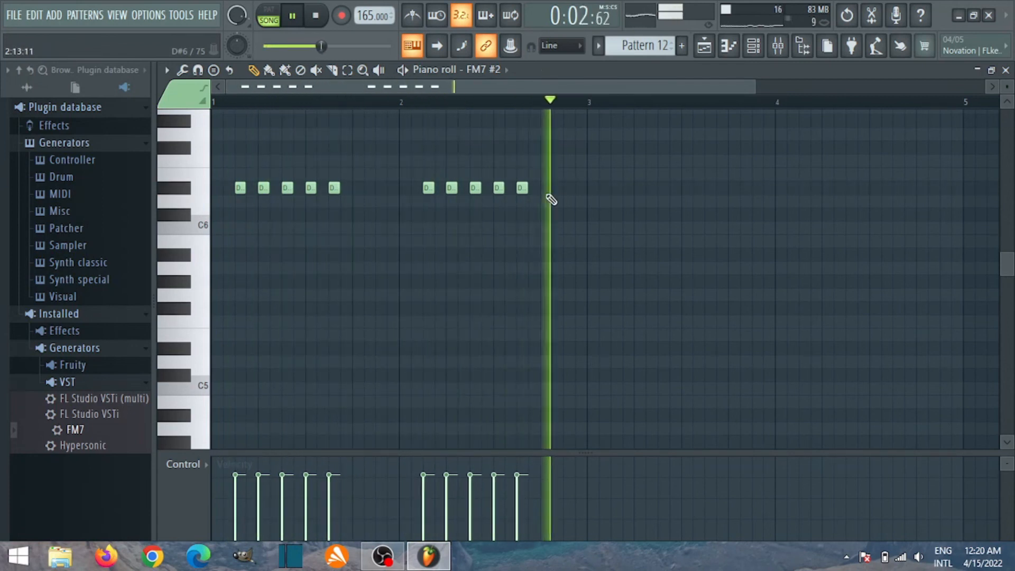
# - Add five evenly spaced A5 notes in bar 3 using the same rhythm as the earlier bars
pyautogui.press('space')
pyautogui.click(609, 228)
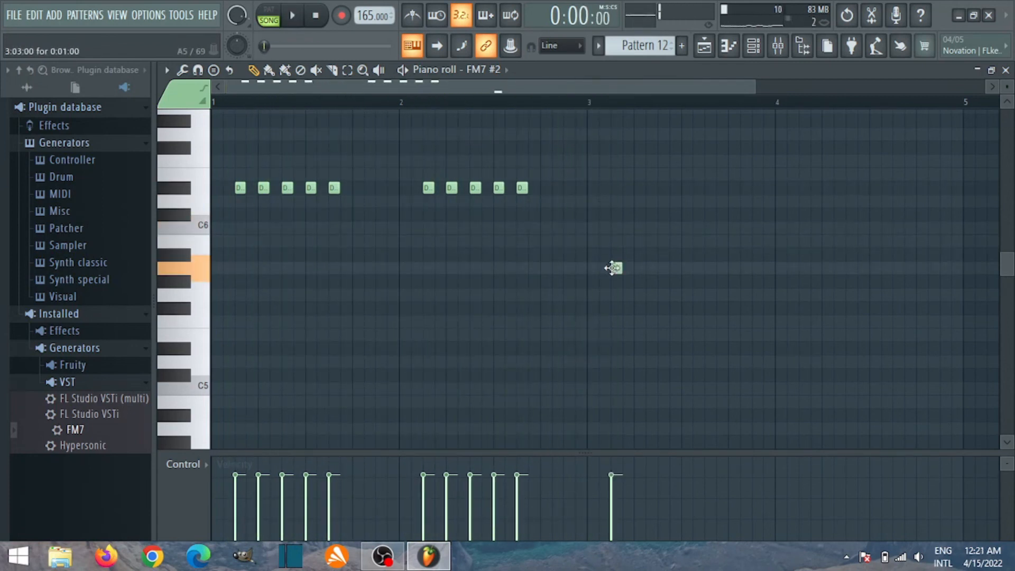
pyautogui.press('space')
pyautogui.click(639, 268)
pyautogui.click(663, 268)
pyautogui.click(686, 268)
pyautogui.click(710, 268)
# - Select the five bar 3 notes, transpose them down to G#5, and play the song
pyautogui.press('space')
pyautogui.moveTo(602, 257); pyautogui.dragTo(751, 295)
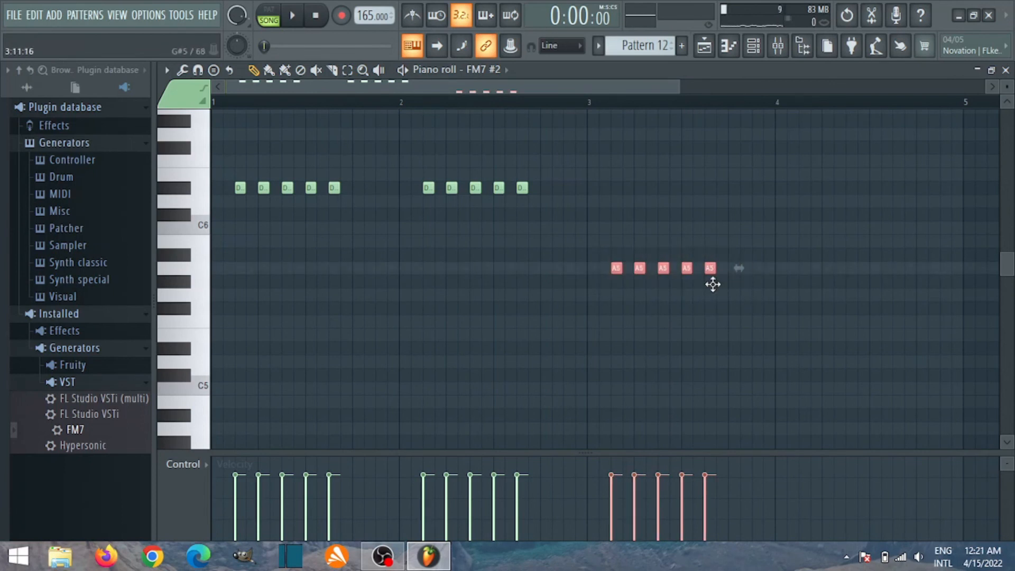
pyautogui.press('Down')
pyautogui.press('Down')
pyautogui.press('space')
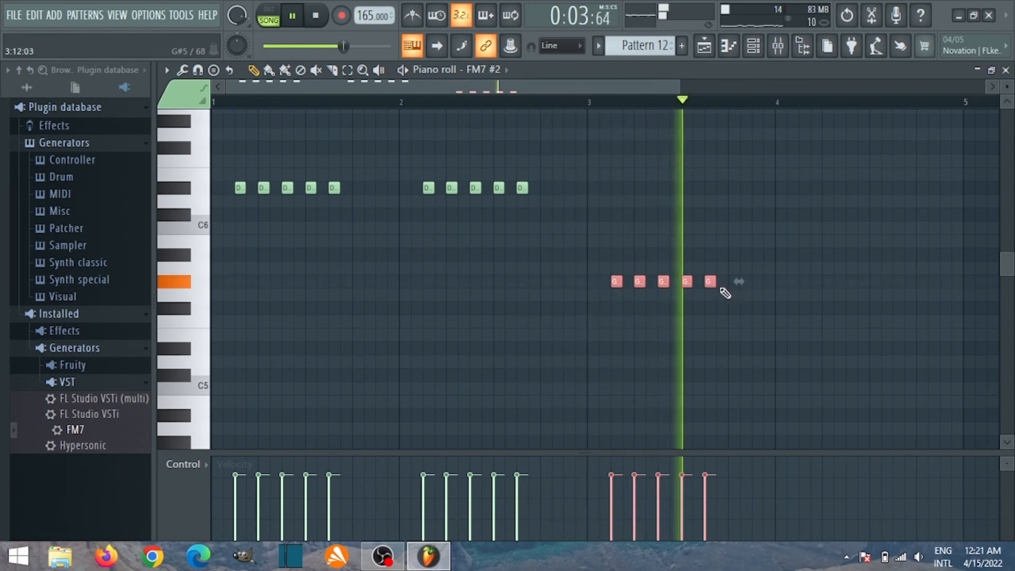
# - Add five evenly spaced C#6 notes in bar 4 using the same rhythm as the previous bars
pyautogui.press('space')
pyautogui.moveTo(787, 270)
pyautogui.mouseDown()
pyautogui.moveTo(801, 252)
pyautogui.moveTo(802, 215)
pyautogui.mouseUp()
pyautogui.press('space')
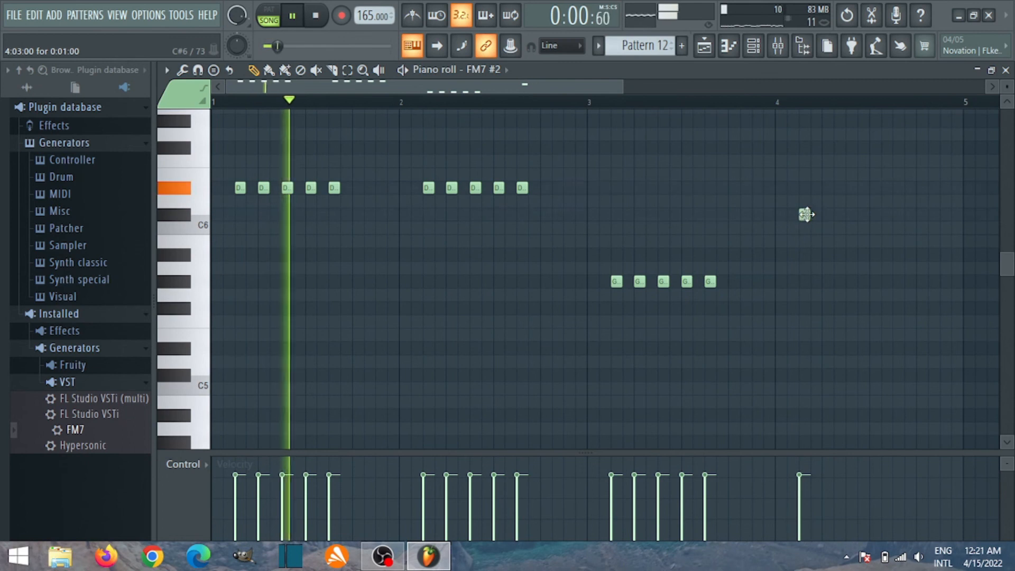
pyautogui.click(827, 214)
pyautogui.click(852, 214)
pyautogui.click(875, 214)
pyautogui.click(899, 215)
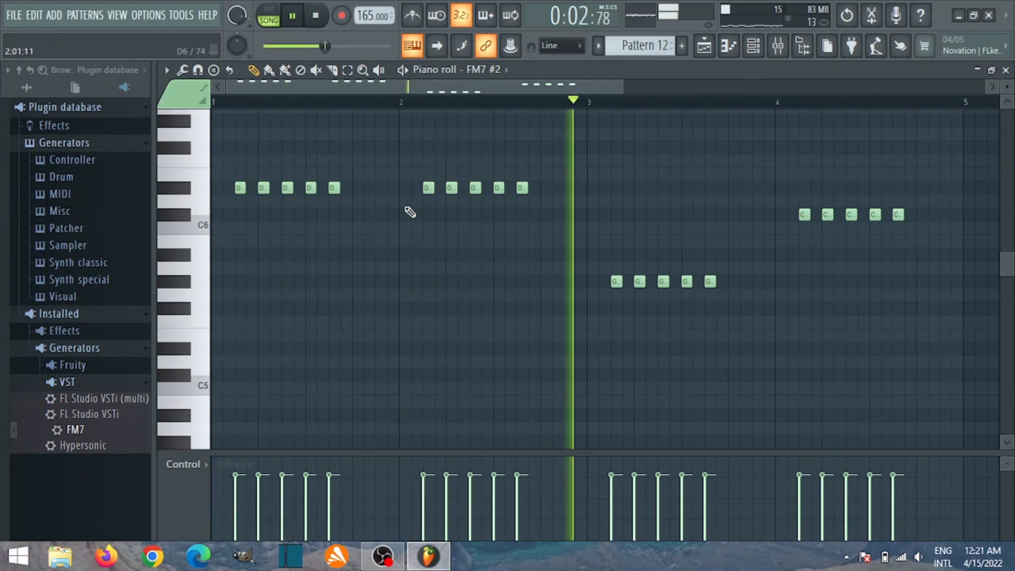
# - Add three D#6 notes leading from the end of bar 3 into the start of bar 4
pyautogui.press('space')
pyautogui.moveTo(748, 199)
pyautogui.mouseDown()
pyautogui.moveTo(742, 174)
pyautogui.moveTo(744, 199)
pyautogui.mouseUp()
pyautogui.press('space')
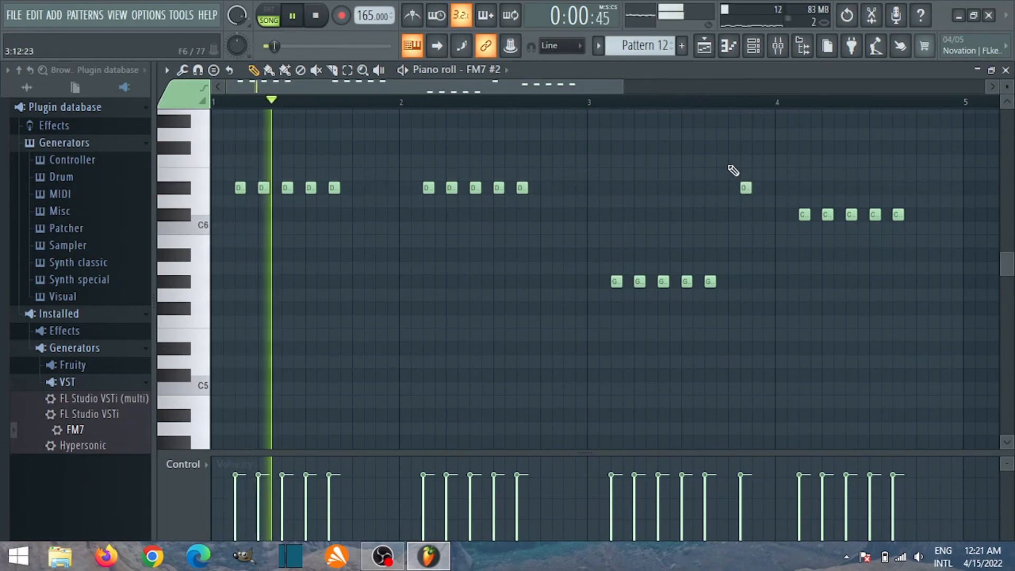
pyautogui.click(756, 188)
pyautogui.click(780, 187)
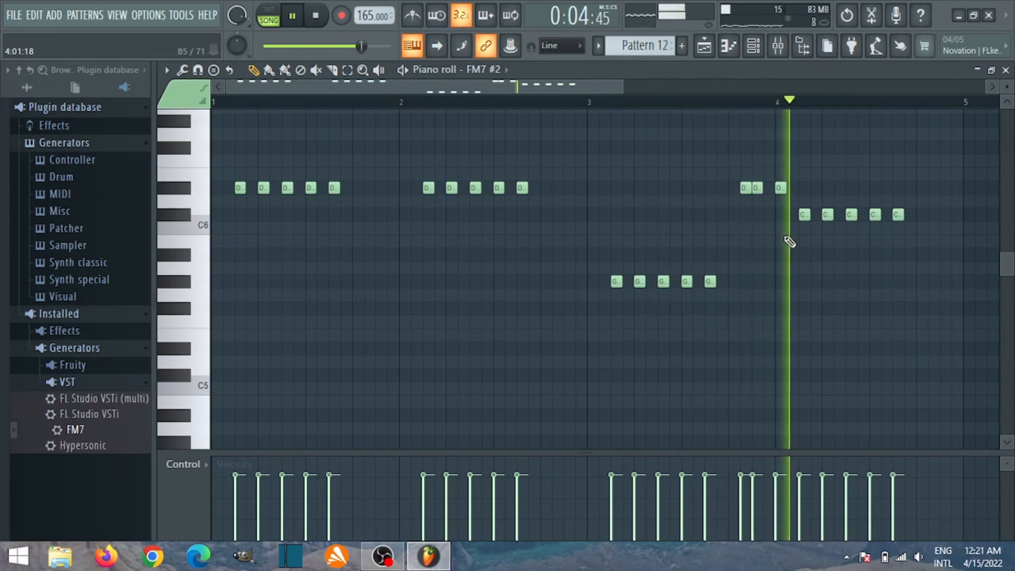
# - Add one F6 note at the end of bar 4 and another at the start of bar 1, and play the song
pyautogui.press('space')
pyautogui.click(942, 164)
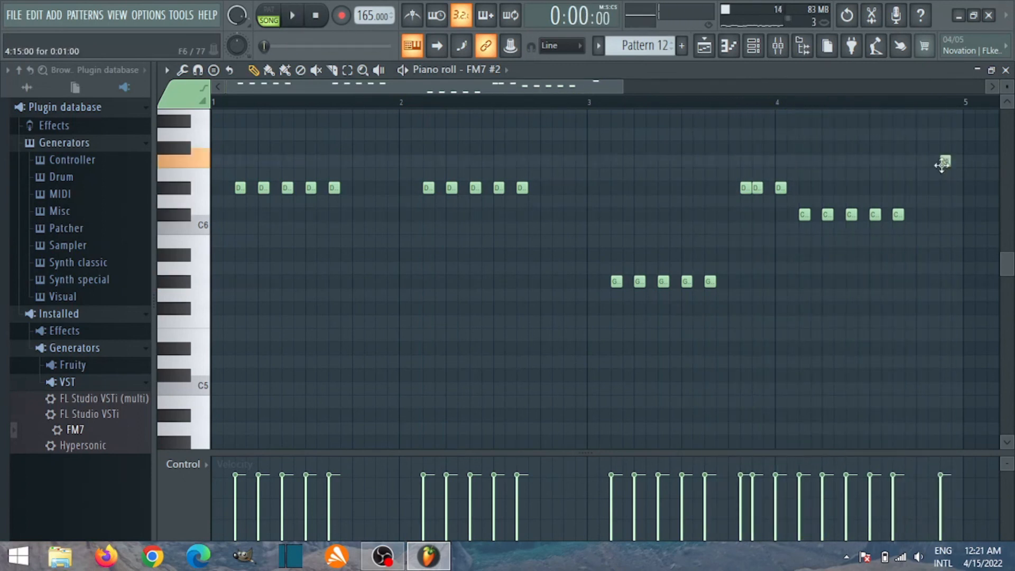
pyautogui.press('space')
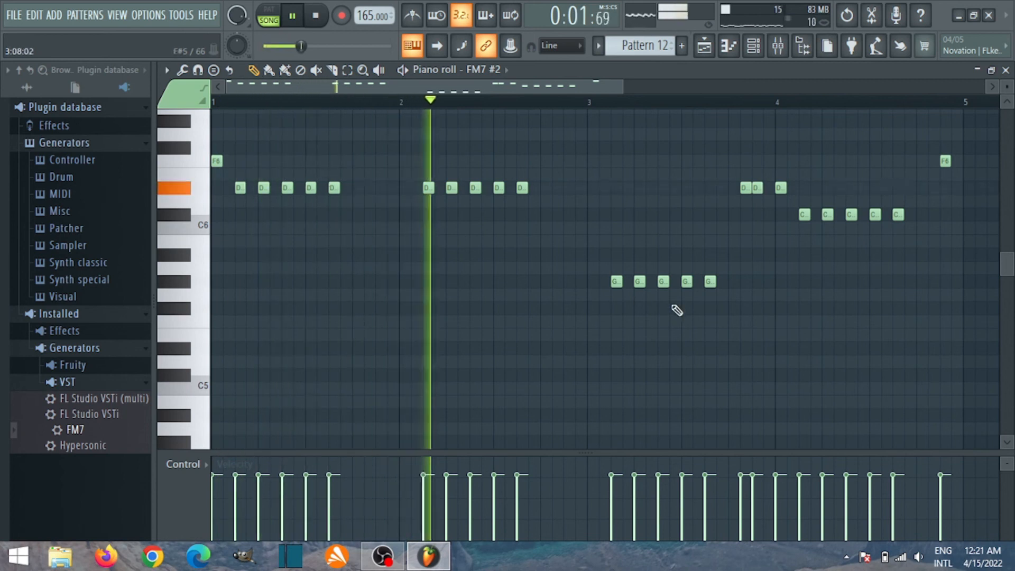
# - Add three D#6 notes leading from bar 2 into bar 3, and a second F6 note at the end of bar 4
pyautogui.press('space')
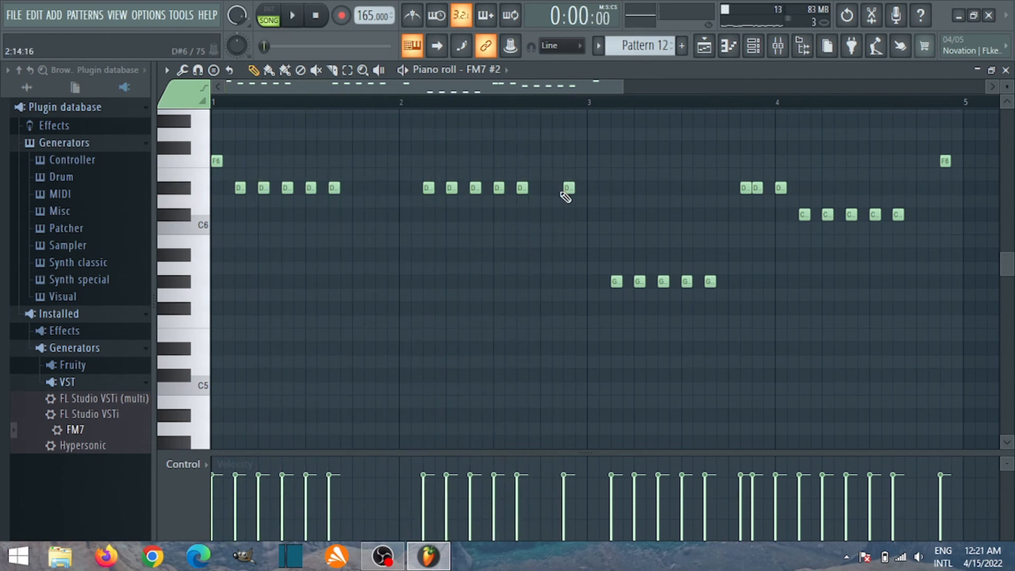
pyautogui.press('space')
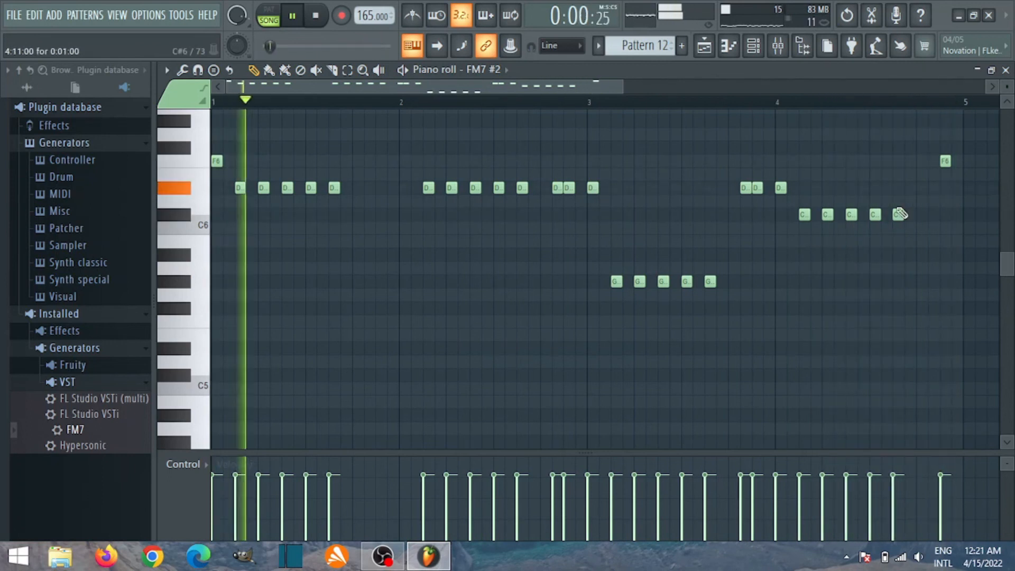
pyautogui.click(933, 161)
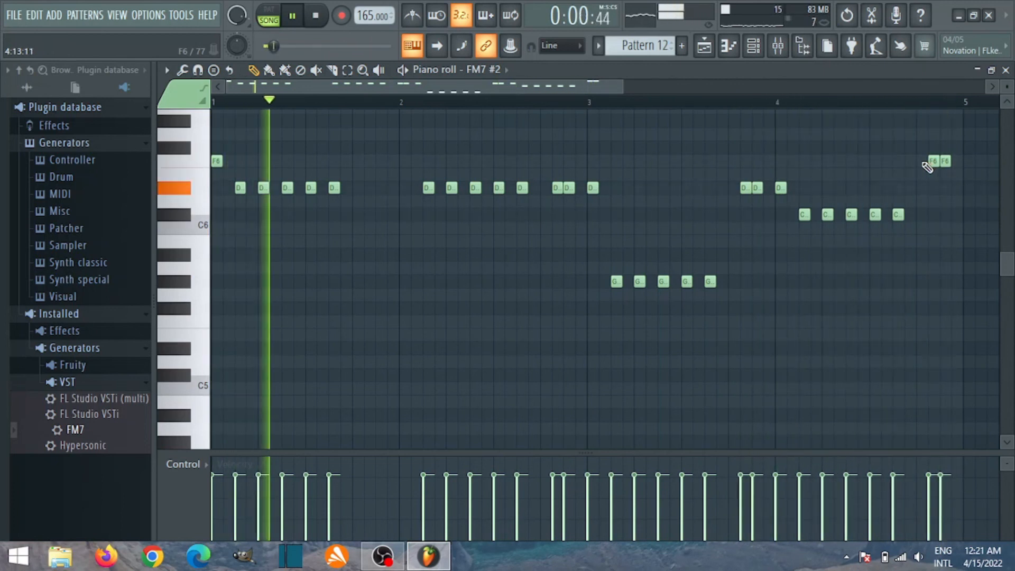
# - Try a two-note lead-in to bar 2 at A5 and at G#5, and delete both notes
pyautogui.click(237, 103)
pyautogui.press('space')
pyautogui.moveTo(377, 247); pyautogui.dragTo(379, 267)
pyautogui.click(405, 268)
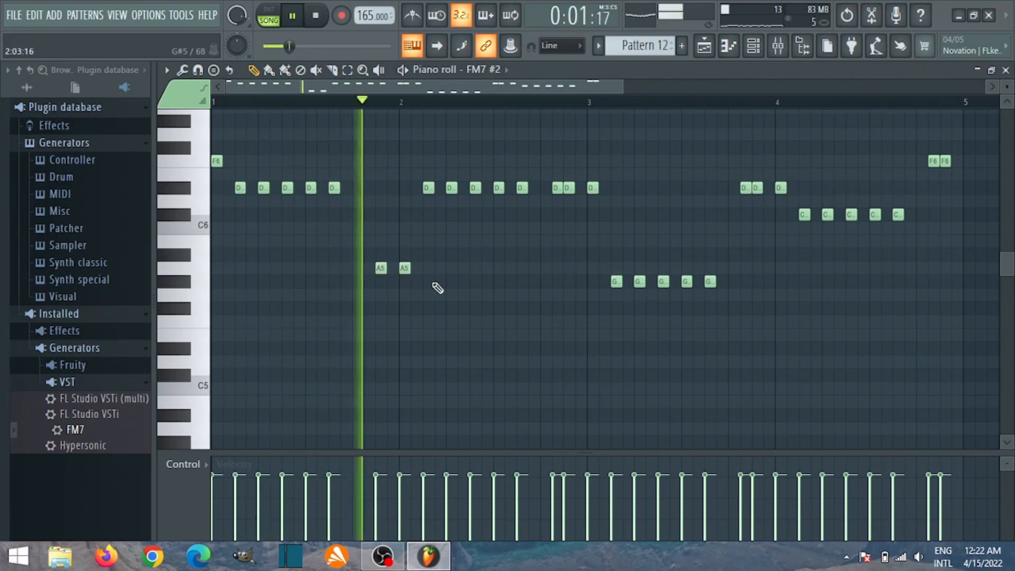
pyautogui.press('space')
pyautogui.moveTo(381, 277); pyautogui.dragTo(382, 279)
pyautogui.click(405, 280)
pyautogui.press('space')
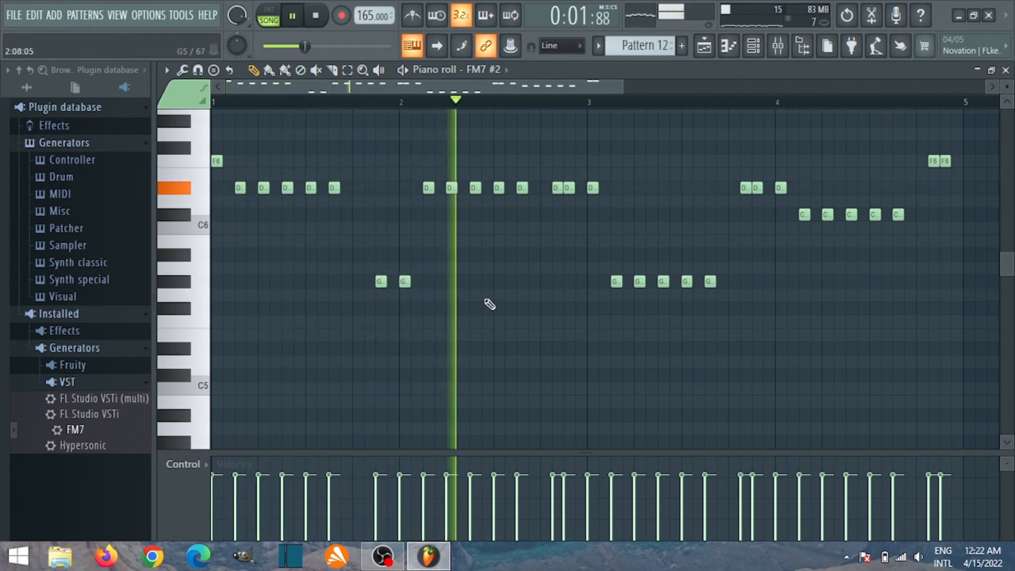
pyautogui.rightClick(404, 280)
pyautogui.rightClick(381, 280)
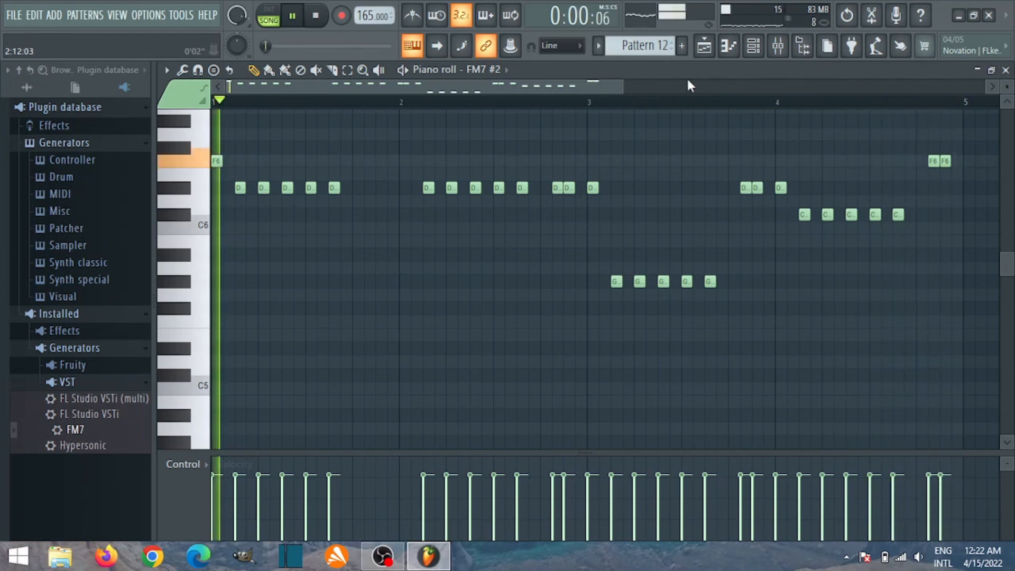
# - Create Pattern 13, place it on Track 13 of the playlist over bars 1 to 4, and show the channel rack
pyautogui.press('F5')
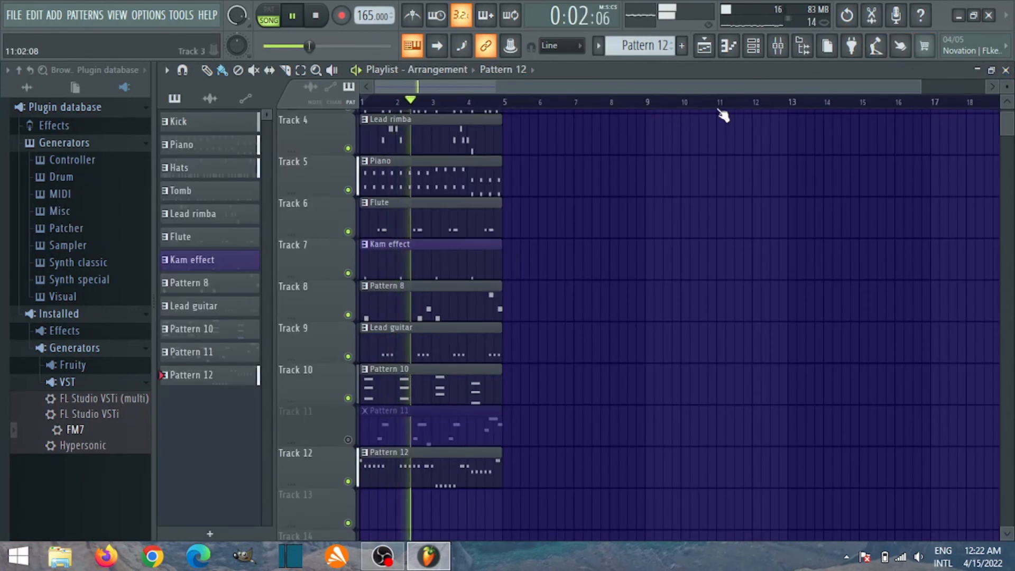
pyautogui.press('space')
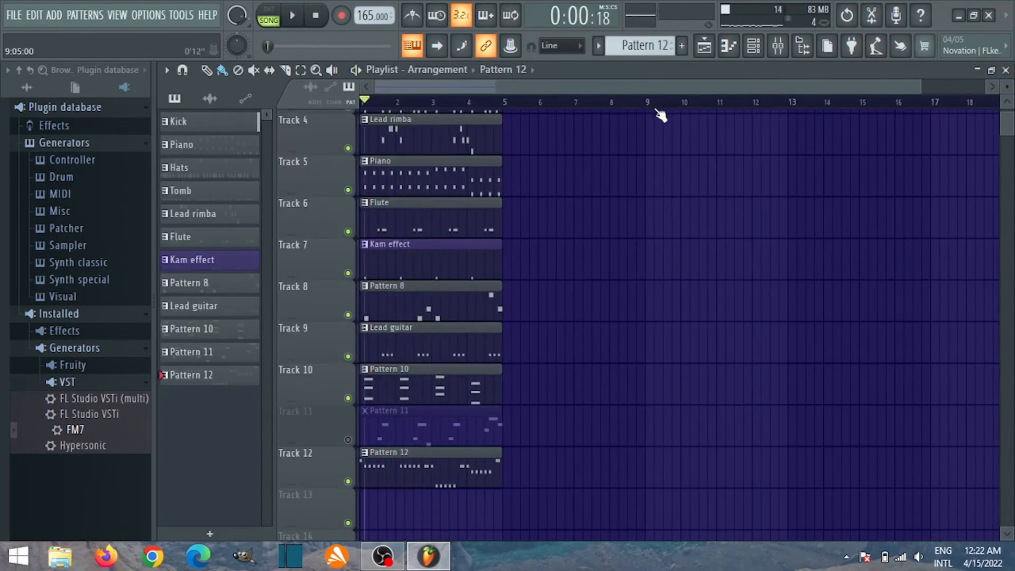
pyautogui.click(682, 46)
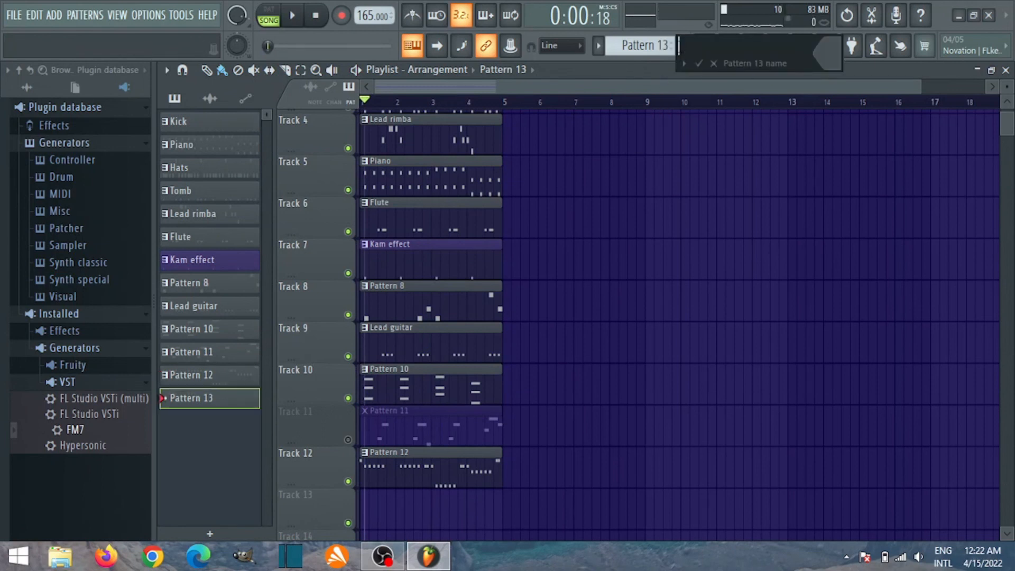
pyautogui.click(698, 64)
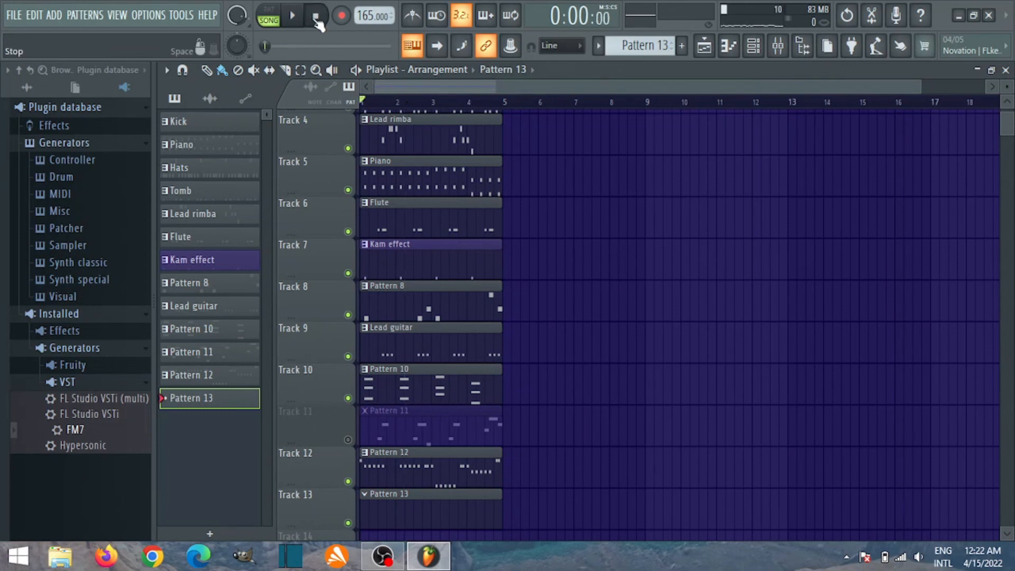
pyautogui.scroll(-5, 502, 340)
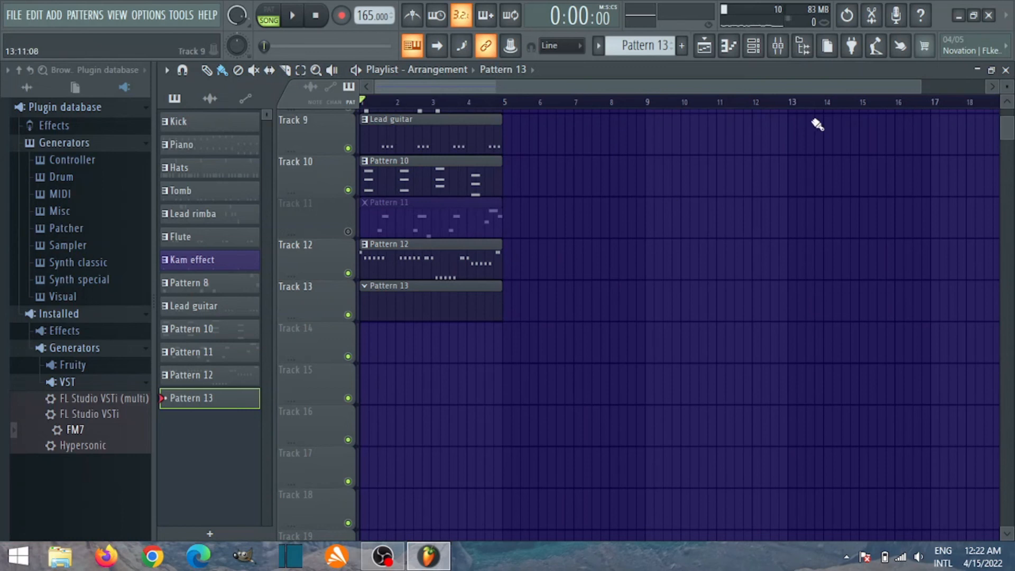
pyautogui.click(753, 48)
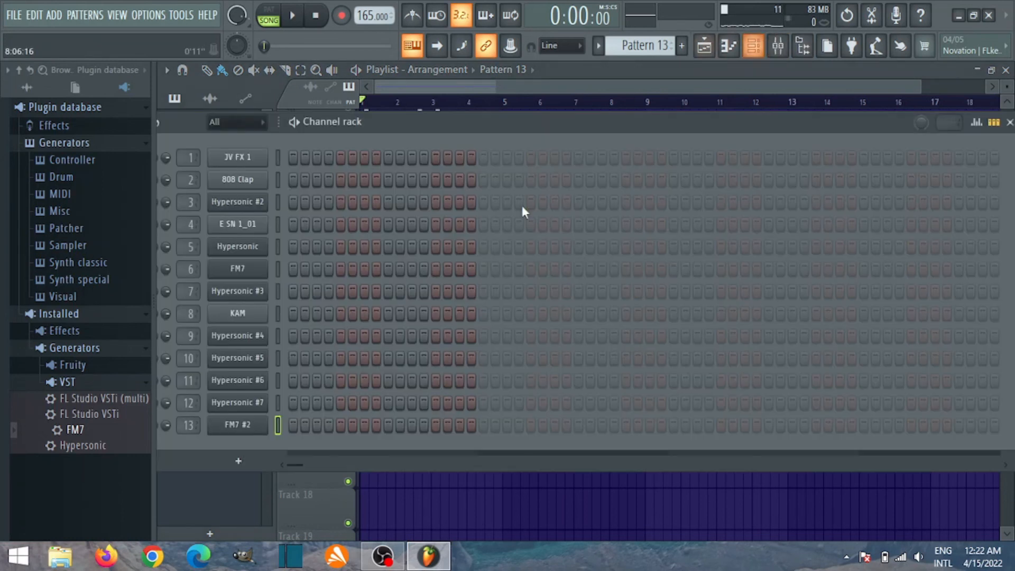
pyautogui.rightClick(236, 427)
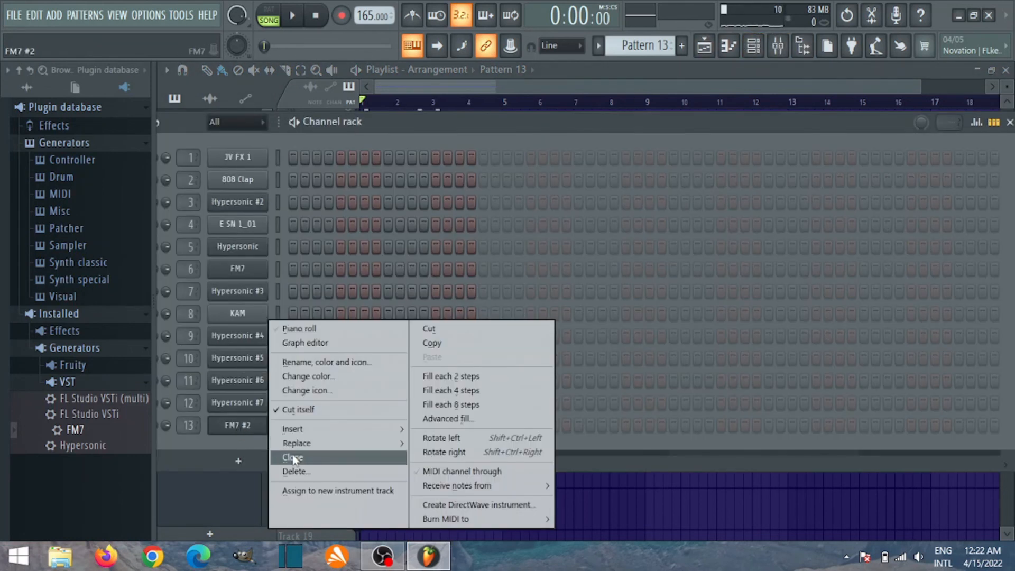
pyautogui.click(293, 471)
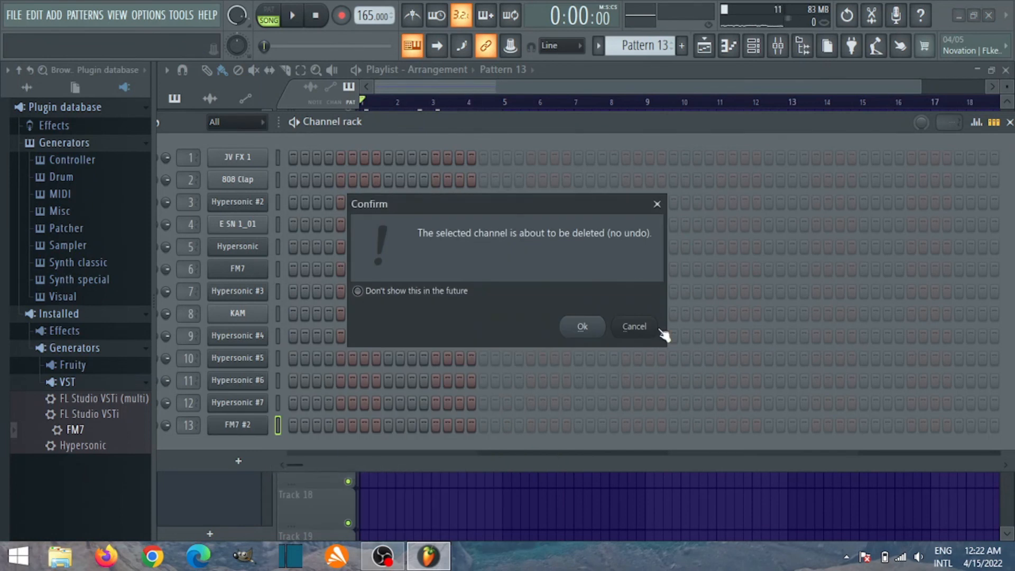
pyautogui.click(649, 327)
# - Clone the FM7 #2 channel twice and route the clones to mixer tracks 14 and 15
pyautogui.rightClick(250, 432)
pyautogui.click(288, 458)
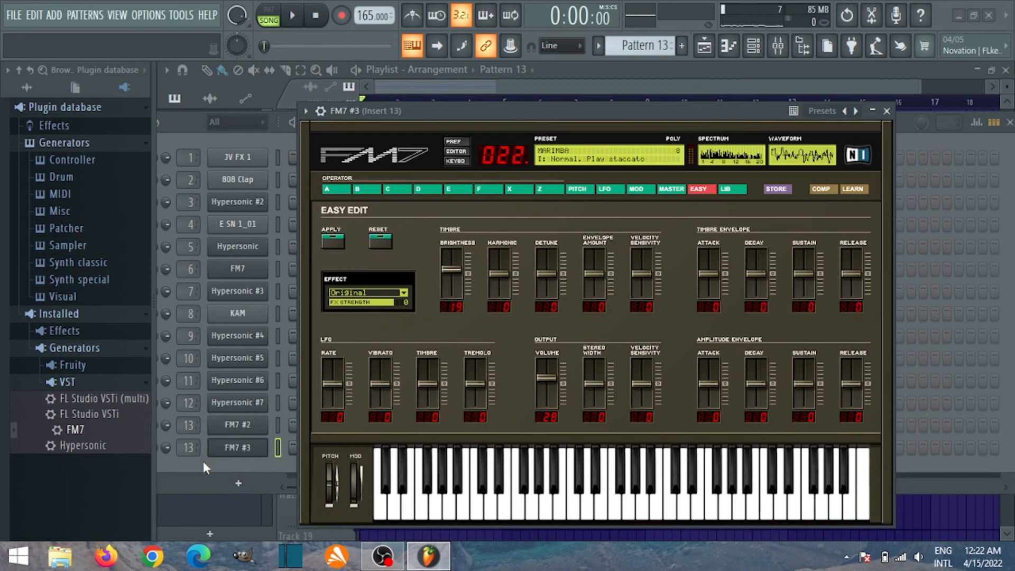
pyautogui.click(204, 462)
pyautogui.rightClick(258, 448)
pyautogui.click(282, 457)
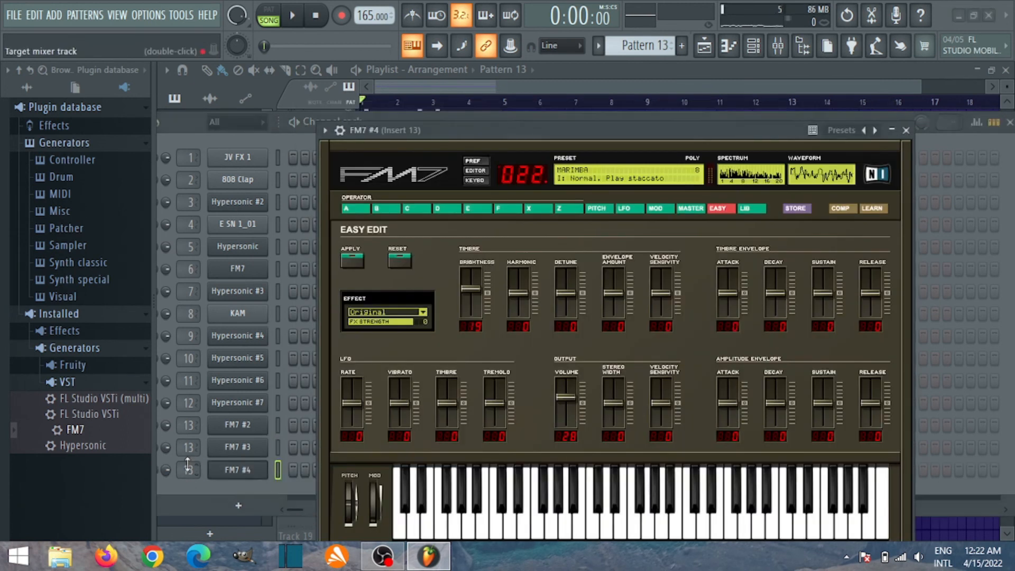
pyautogui.click(190, 463)
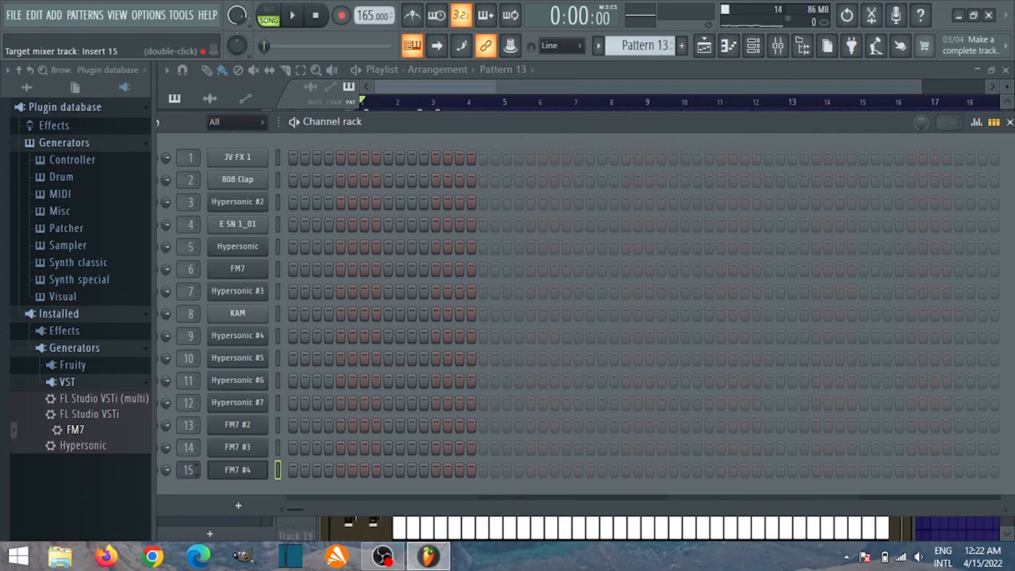
pyautogui.click(247, 427)
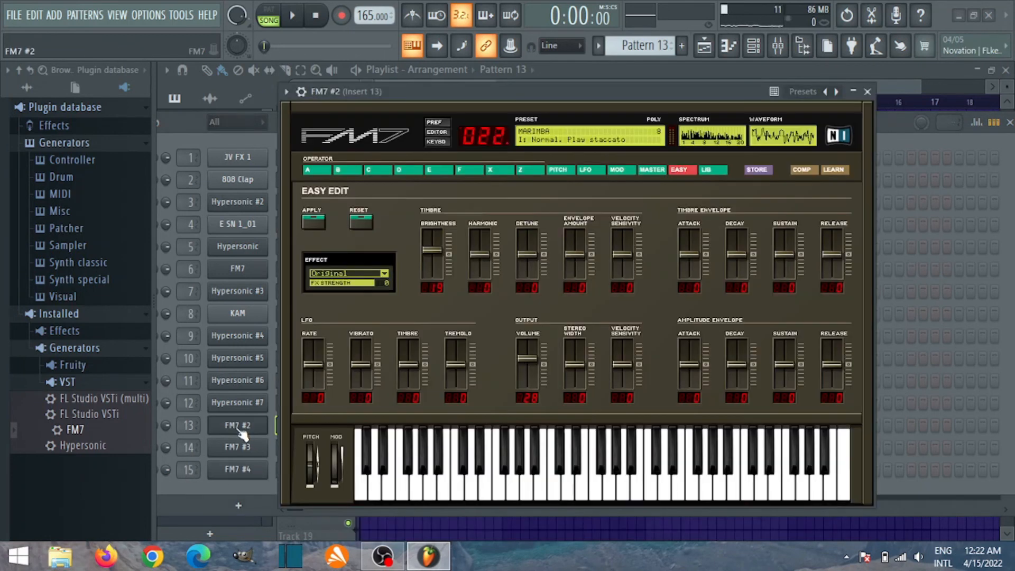
pyautogui.rightClick(236, 427)
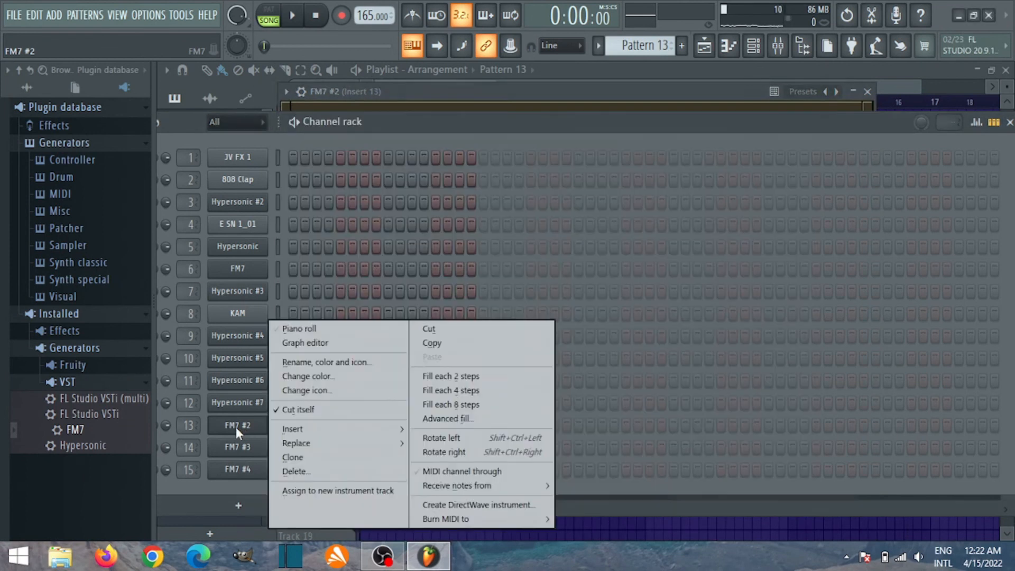
pyautogui.click(303, 323)
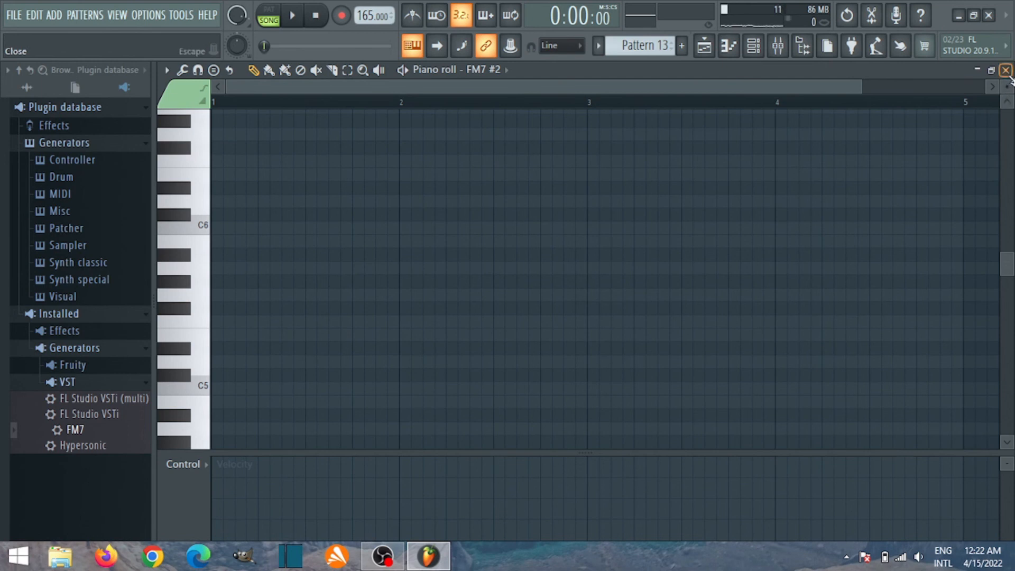
pyautogui.click(1006, 70)
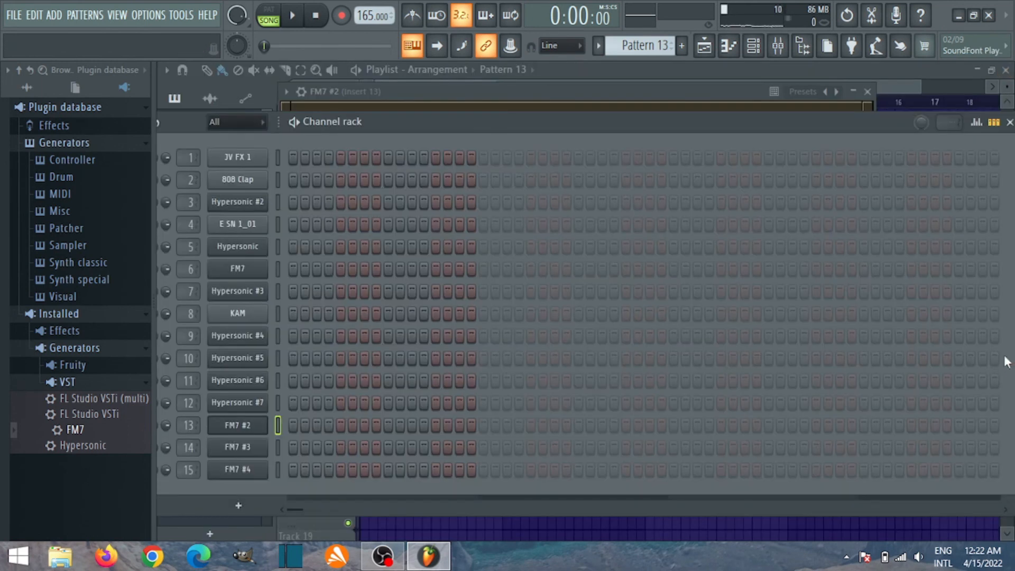
pyautogui.click(1008, 125)
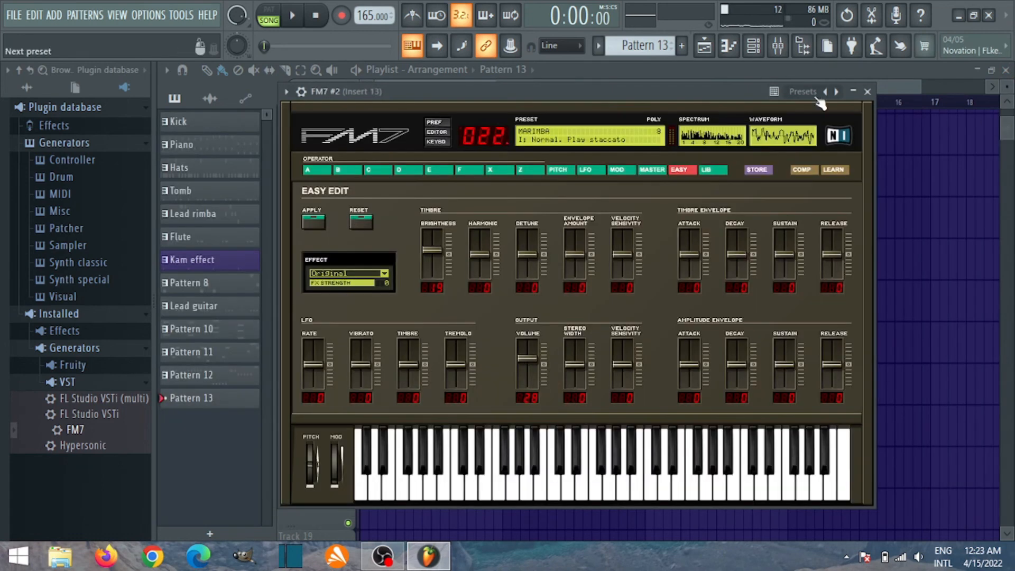
pyautogui.click(868, 92)
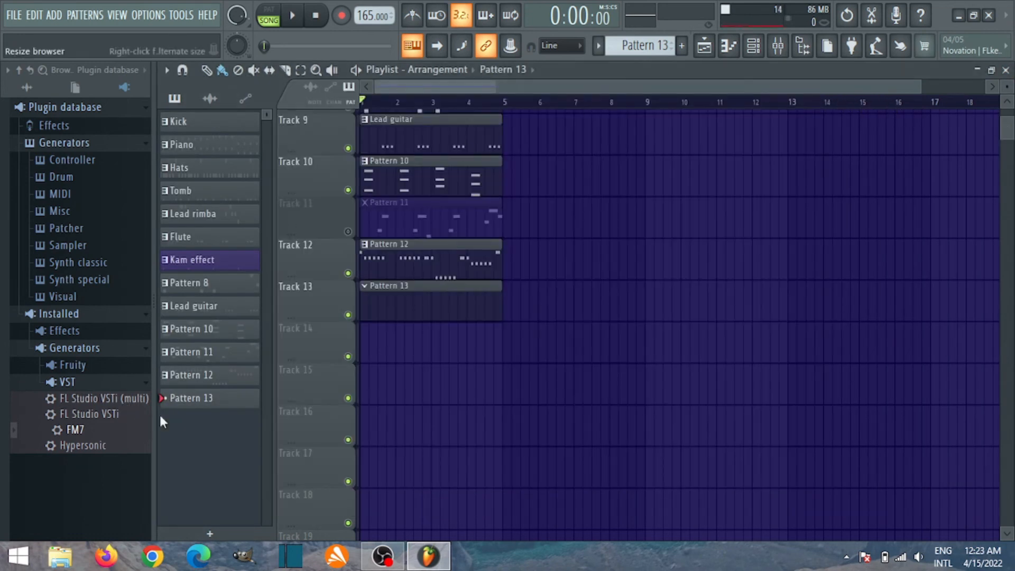
# - Give Pattern 12 a random color and rename it Marimba 1
pyautogui.click(239, 381)
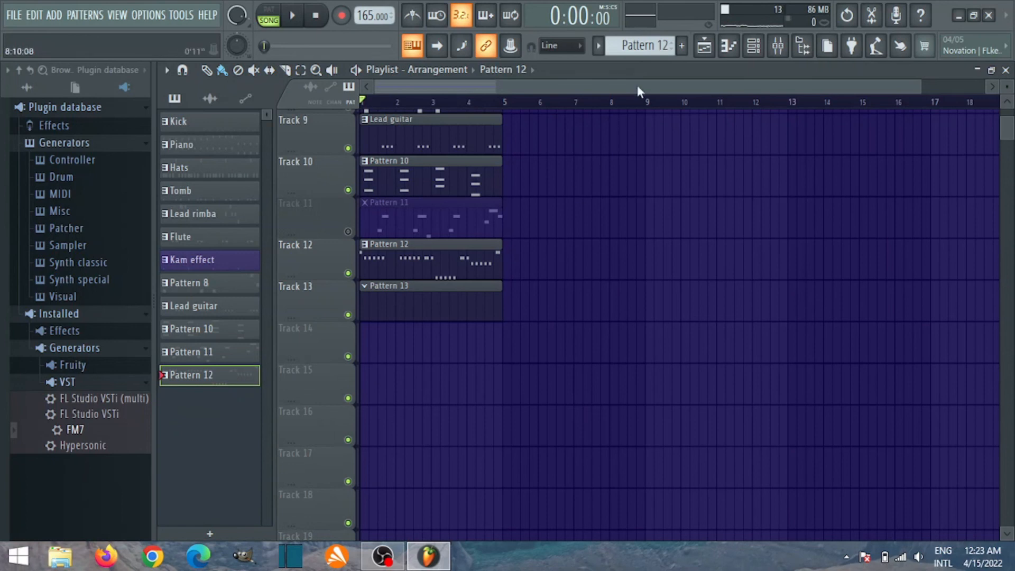
pyautogui.click(663, 53)
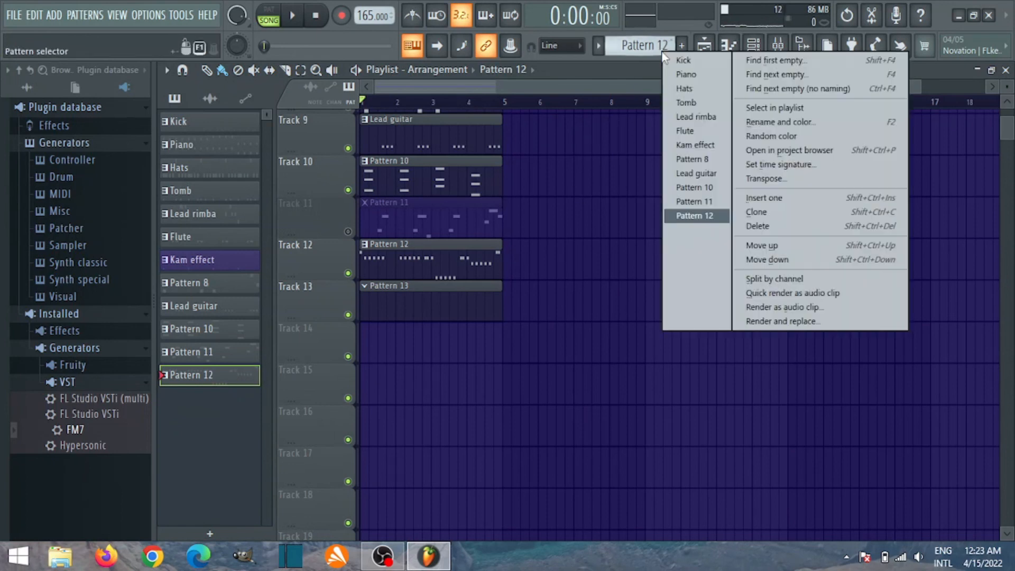
pyautogui.click(766, 138)
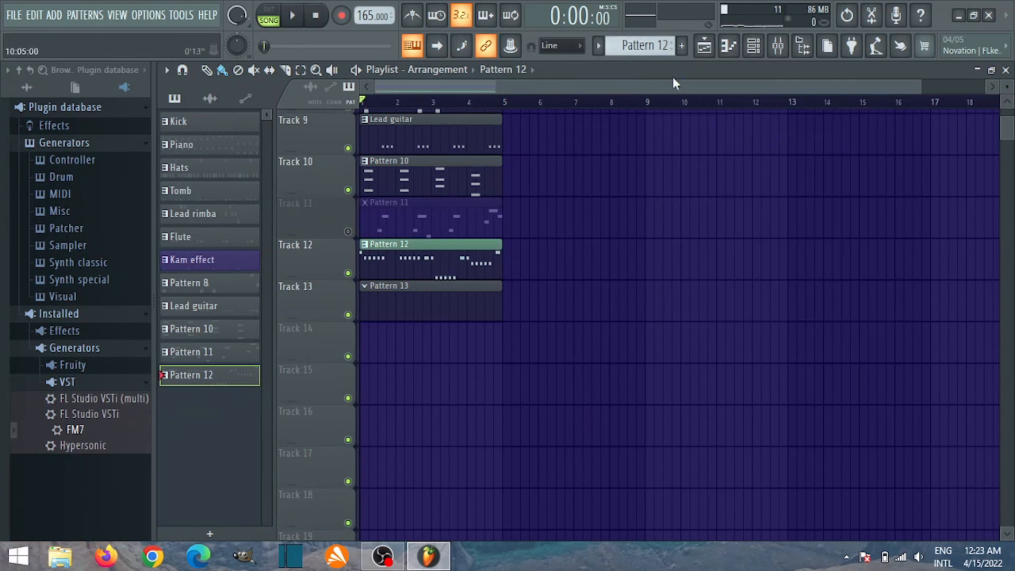
pyautogui.click(618, 52)
pyautogui.click(746, 119)
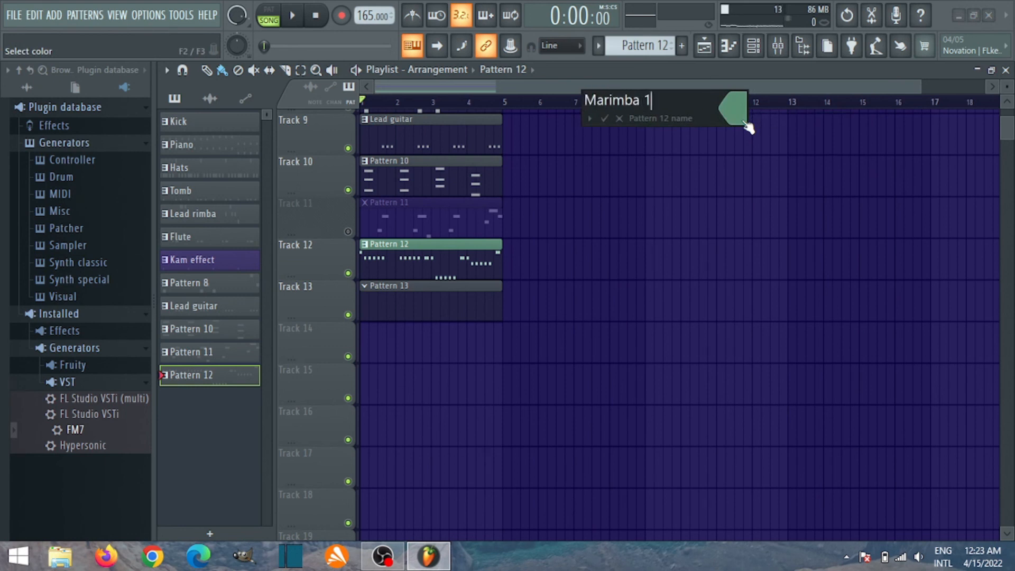
pyautogui.press('Return')
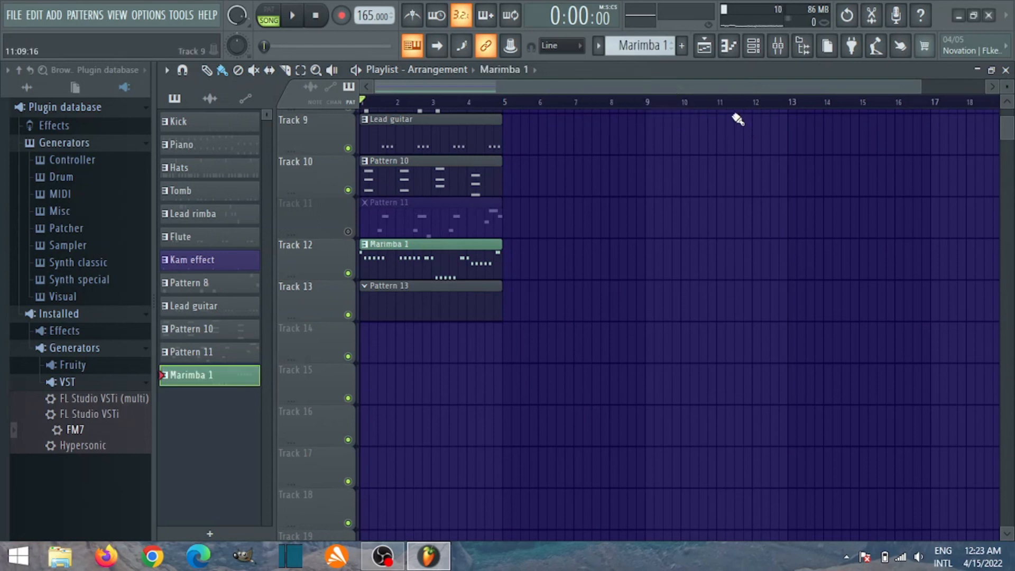
# - Switch to Pattern 13 and rename it Marimba 2
pyautogui.click(683, 47)
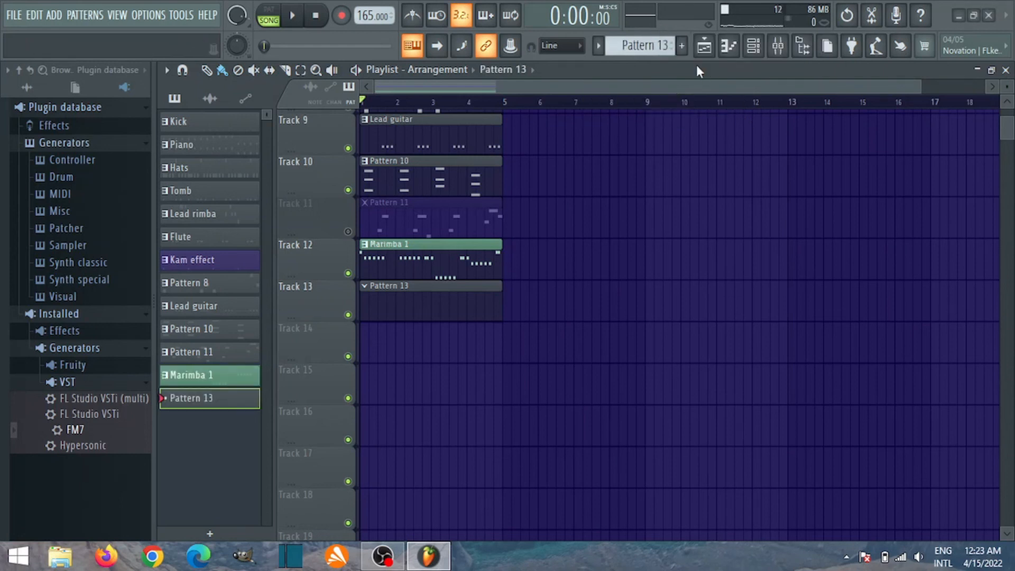
pyautogui.click(643, 45)
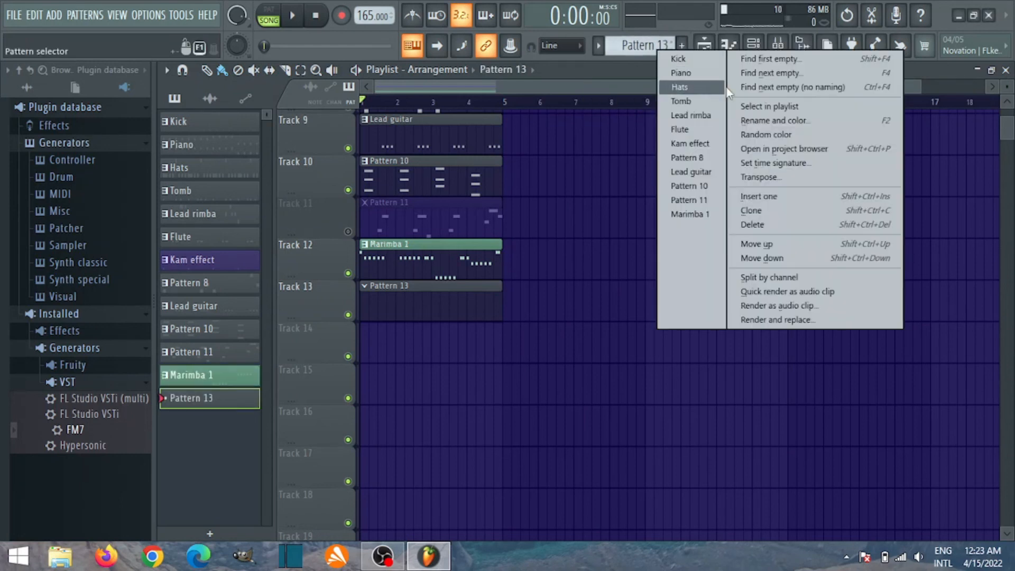
pyautogui.click(760, 123)
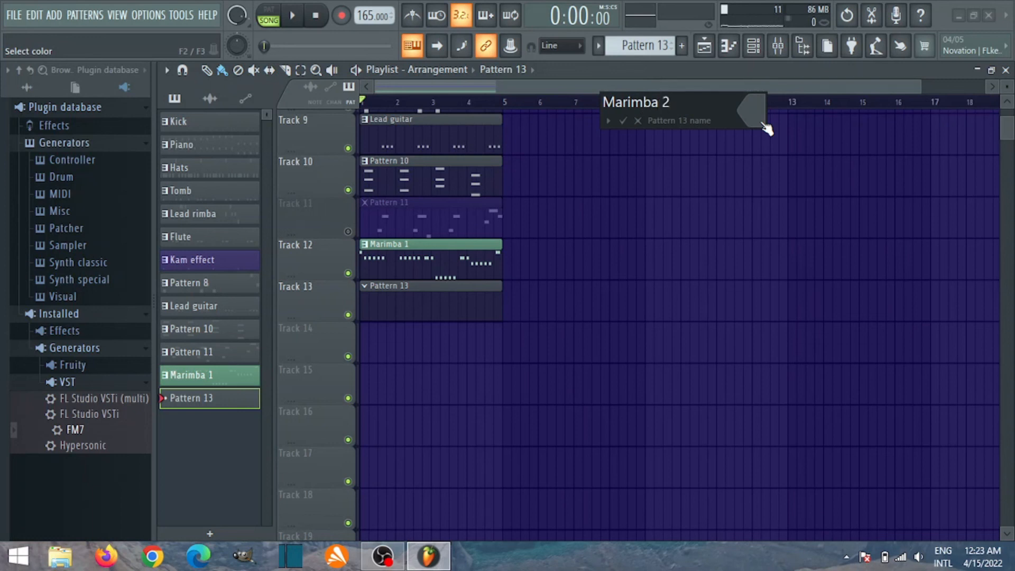
pyautogui.press('Return')
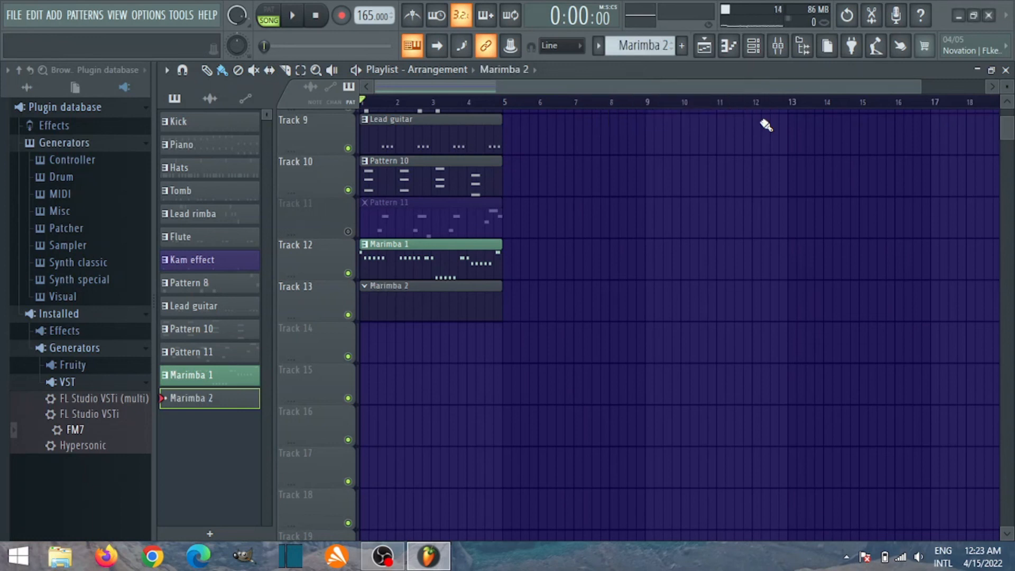
# - Create another new pattern and name it Marimba 3
pyautogui.click(682, 46)
pyautogui.write('Mariba 3')
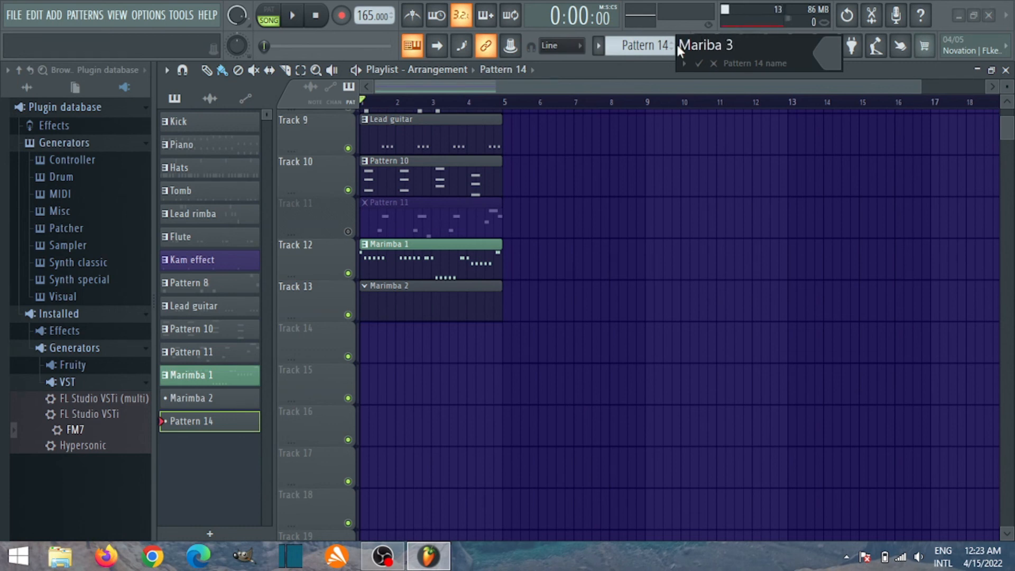
pyautogui.press('BackSpace')
pyautogui.press('BackSpace')
pyautogui.press('BackSpace')
pyautogui.press('BackSpace')
pyautogui.write('mba 3')
pyautogui.press('Return')
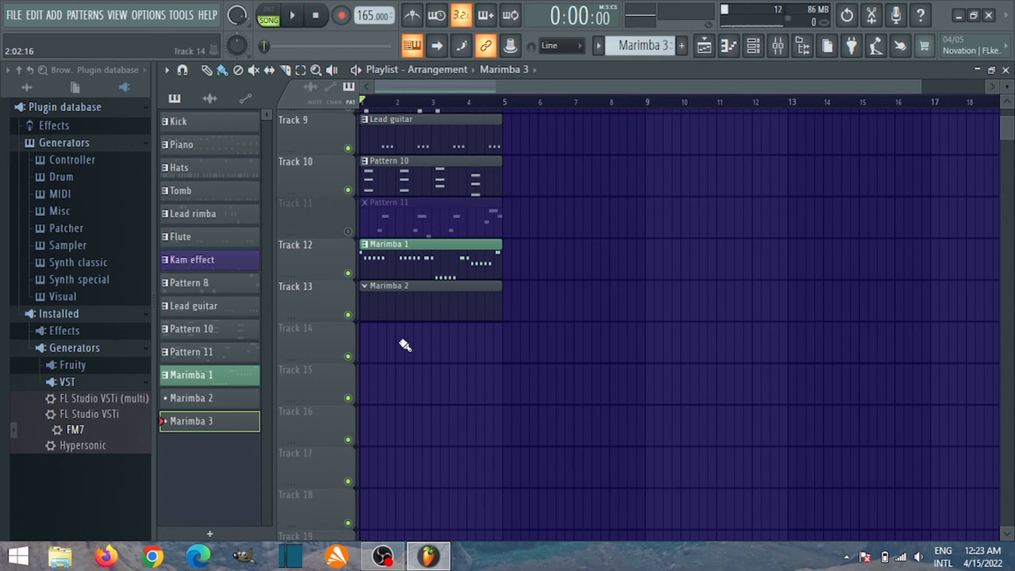
# - Audition Marimba 1 in pattern mode and copy all of its FM7 #2 notes
pyautogui.doubleClick(395, 269)
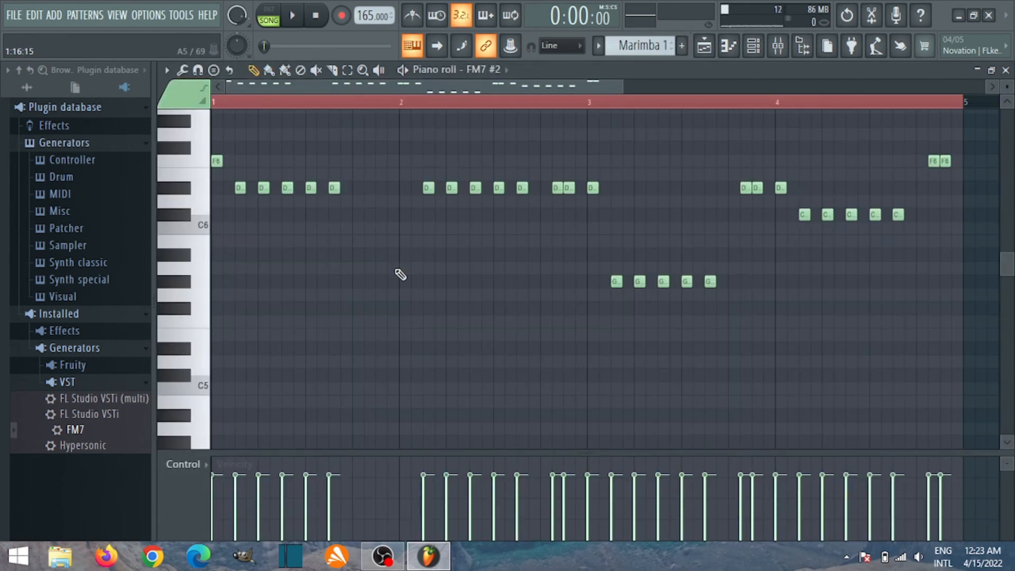
pyautogui.click(272, 20)
pyautogui.press('space')
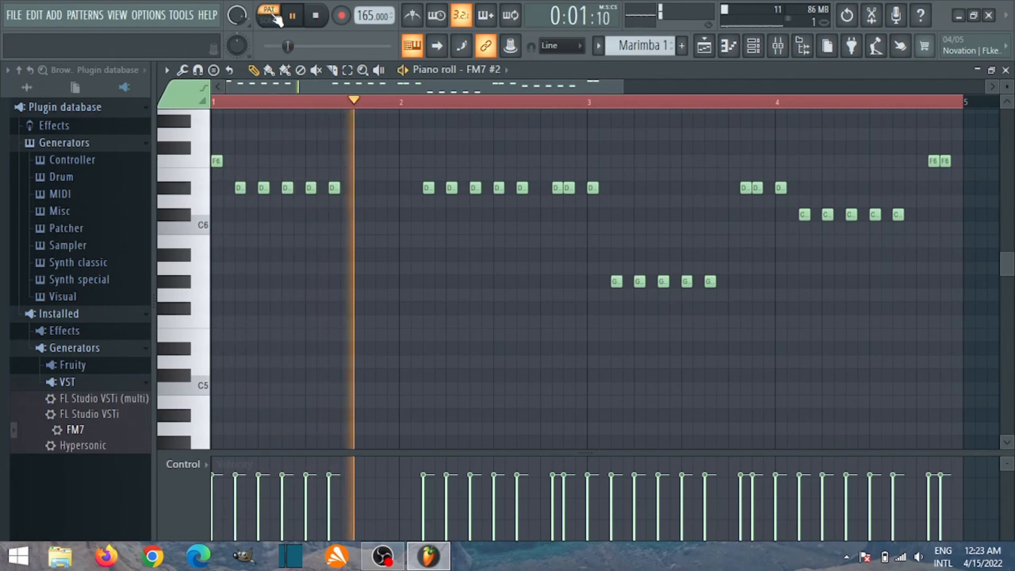
pyautogui.press('space')
pyautogui.hotkey('ctrl', 'a')
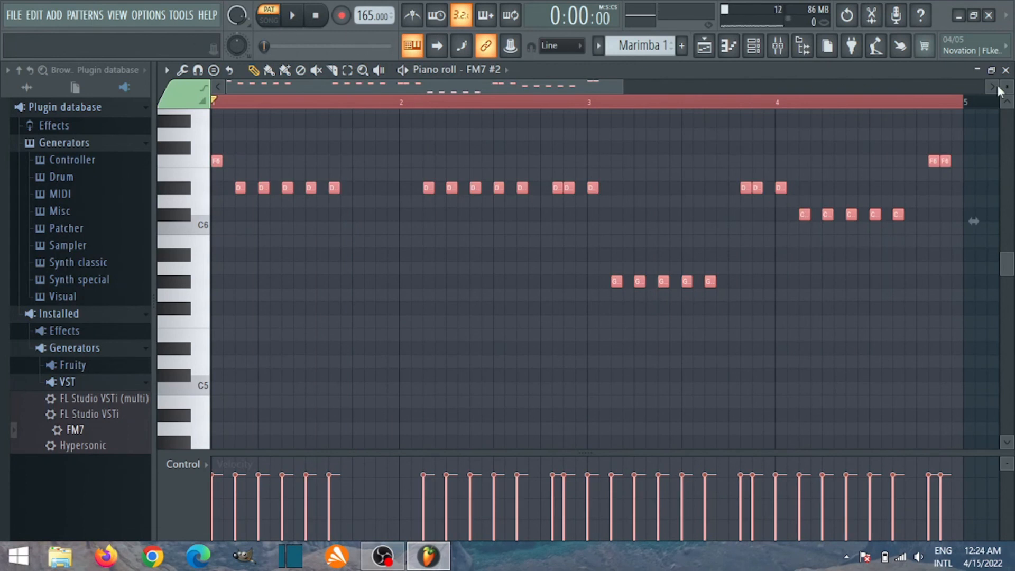
pyautogui.click(1006, 71)
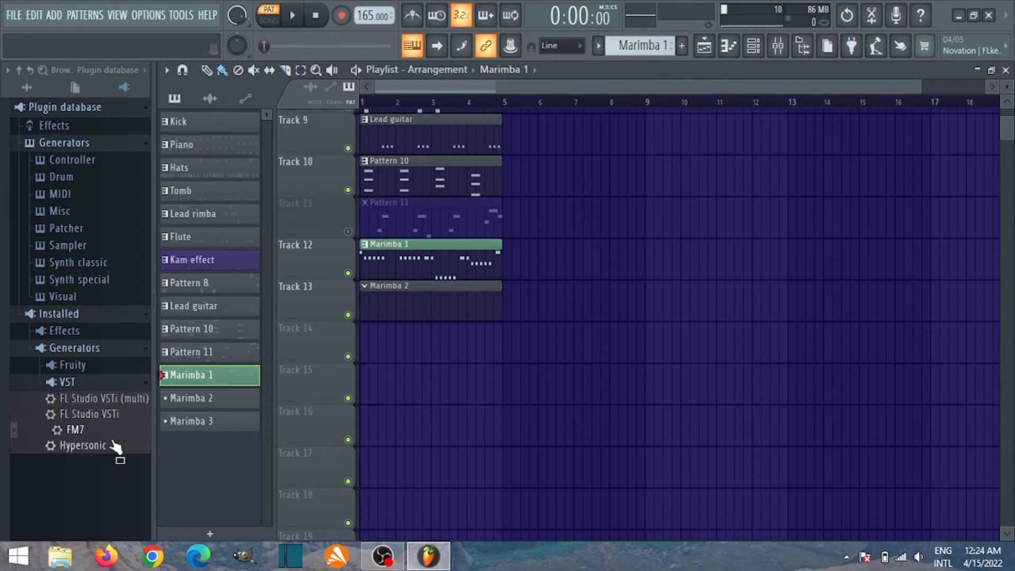
# - Paste the copied melody into the FM7 #3 piano roll of Marimba 2 and transpose it down one octave
pyautogui.click(190, 397)
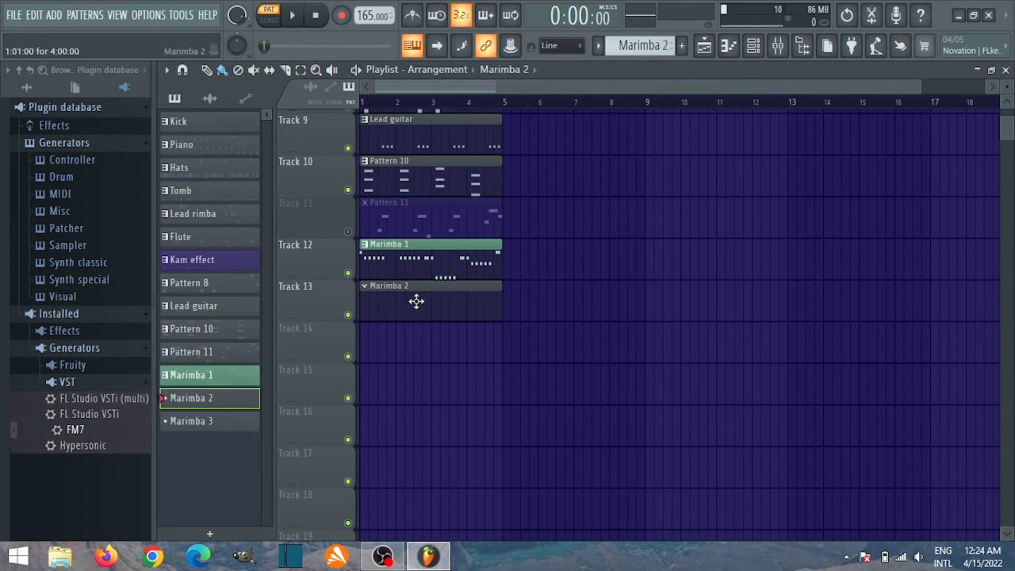
pyautogui.click(754, 47)
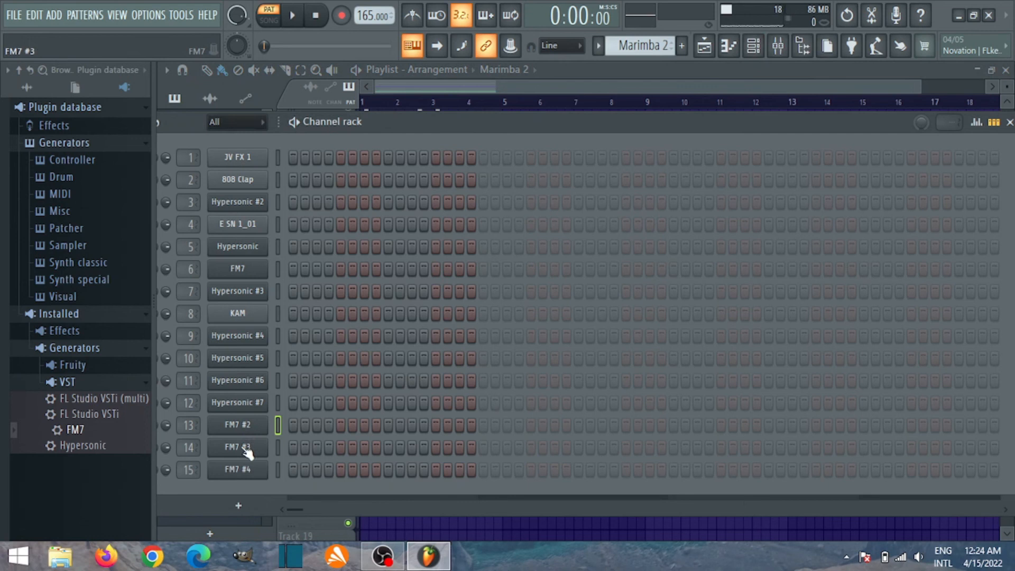
pyautogui.rightClick(246, 451)
pyautogui.click(331, 331)
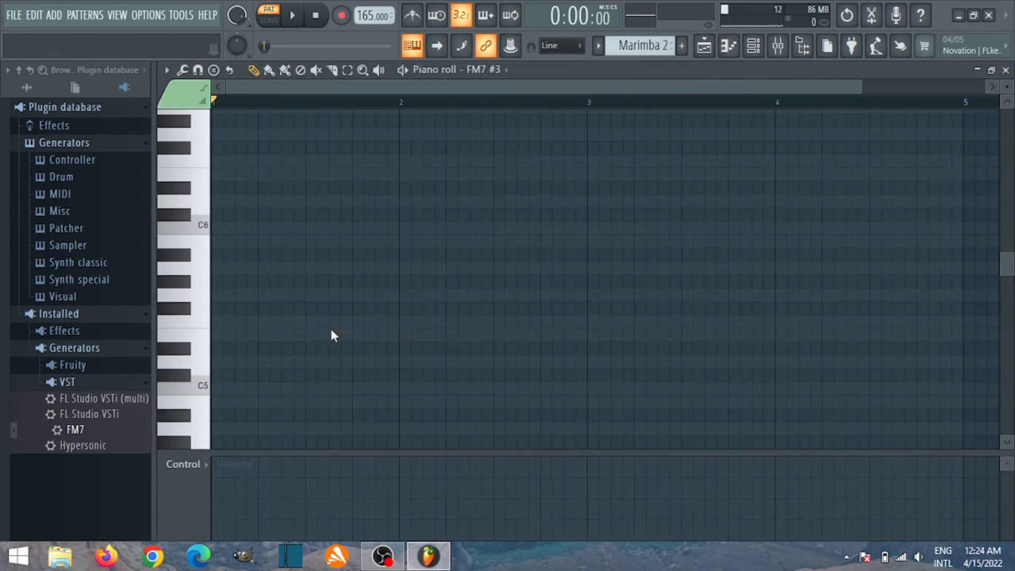
pyautogui.hotkey('ctrl', 'v')
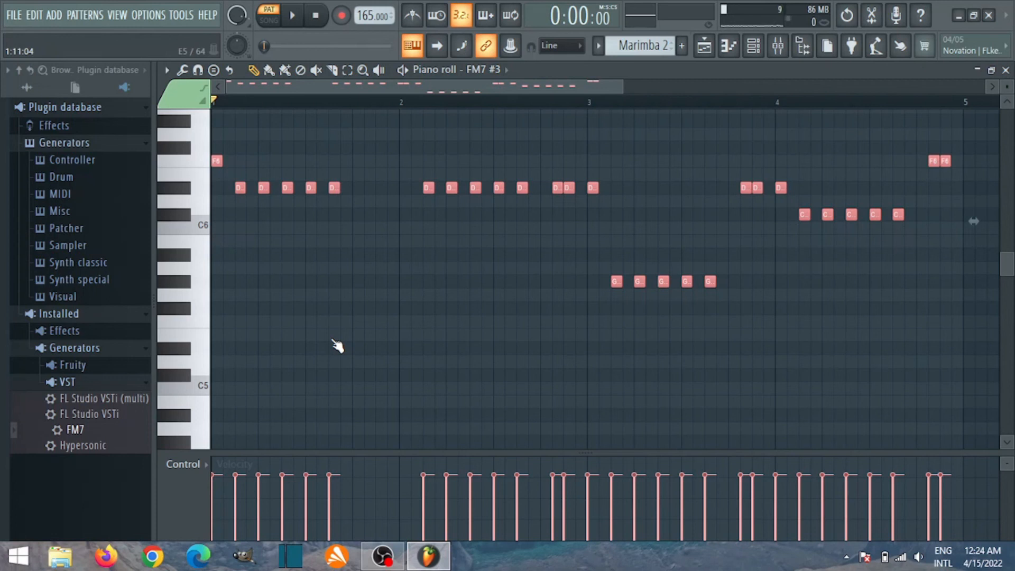
pyautogui.hotkey('ctrl', 'Down')
# - Play back the lowered FM7 #3 melody of Marimba 2 and close its piano roll
pyautogui.press('space')
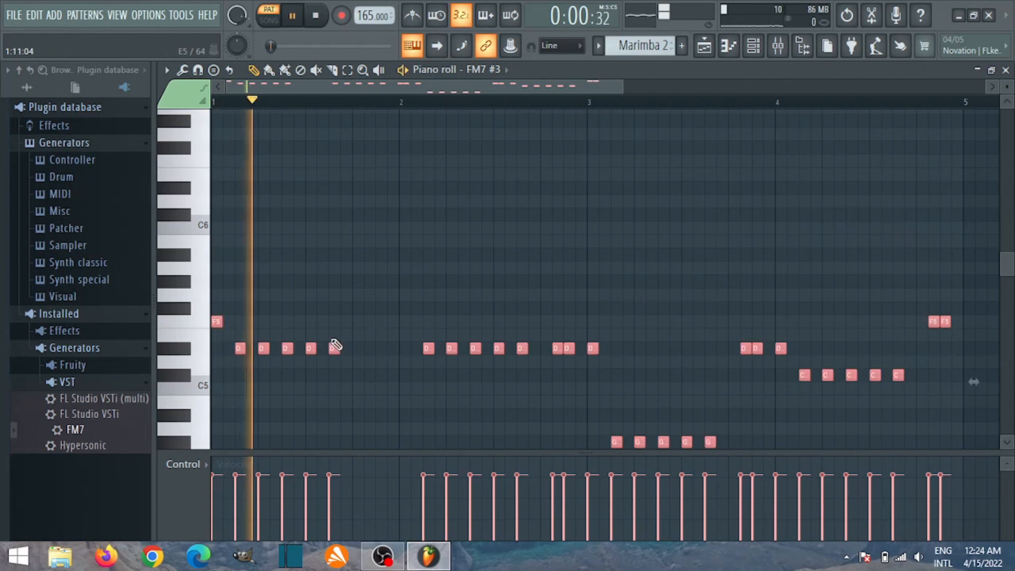
pyautogui.scroll(-3, 343, 344)
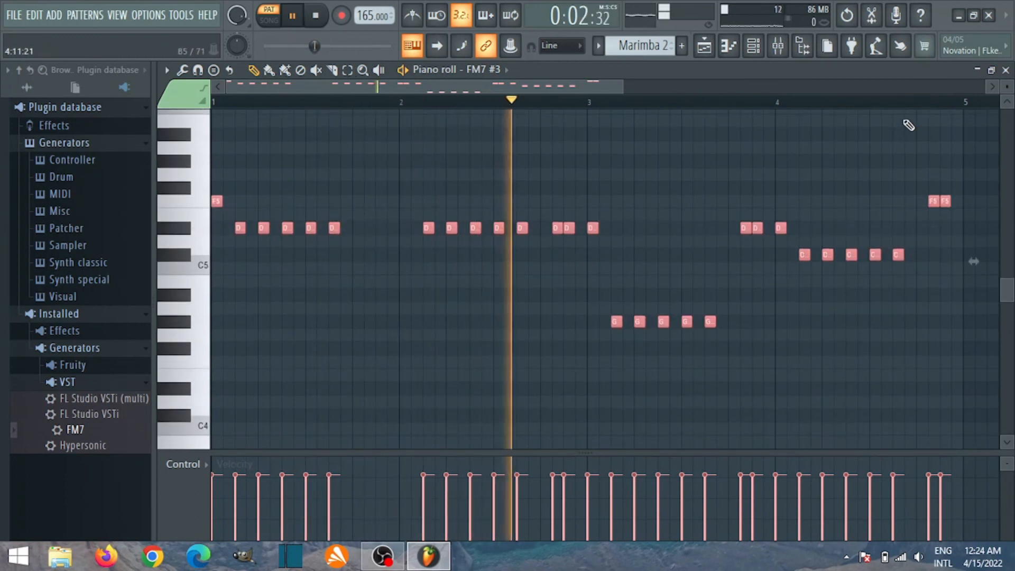
pyautogui.click(1006, 71)
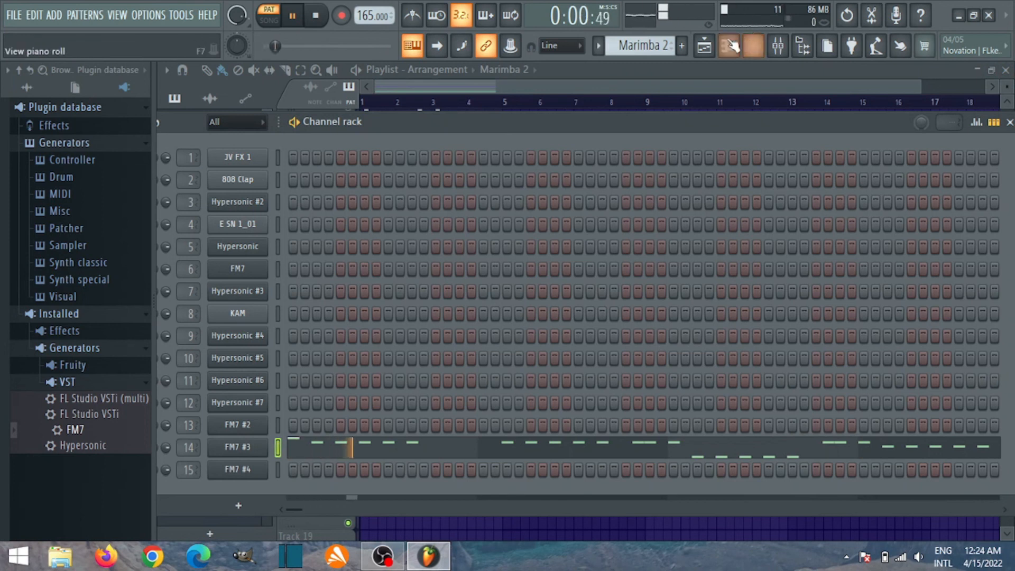
pyautogui.press('space')
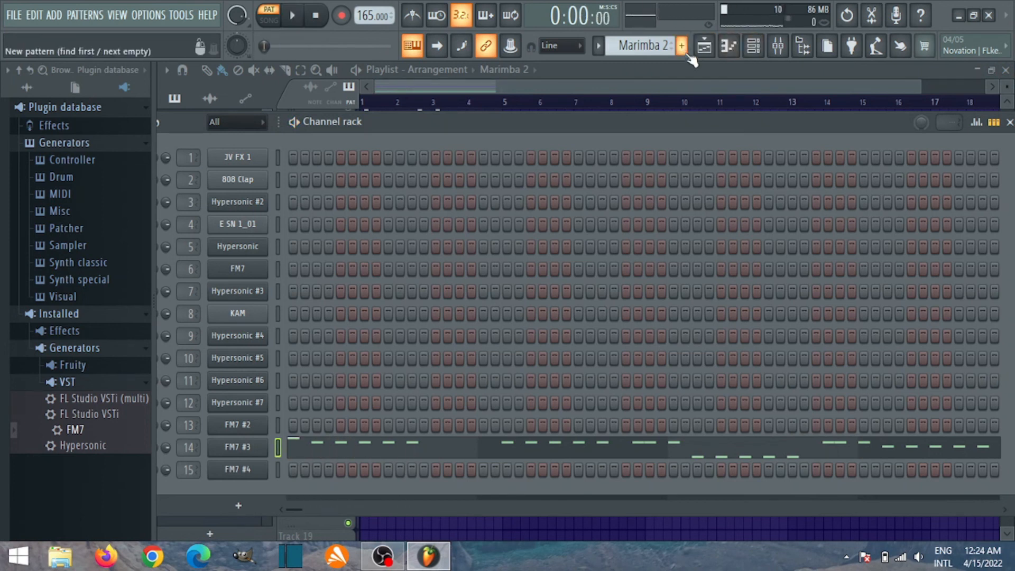
# - Place Marimba 3 on Track 14 of the playlist over bars 1 to 4
pyautogui.click(678, 90)
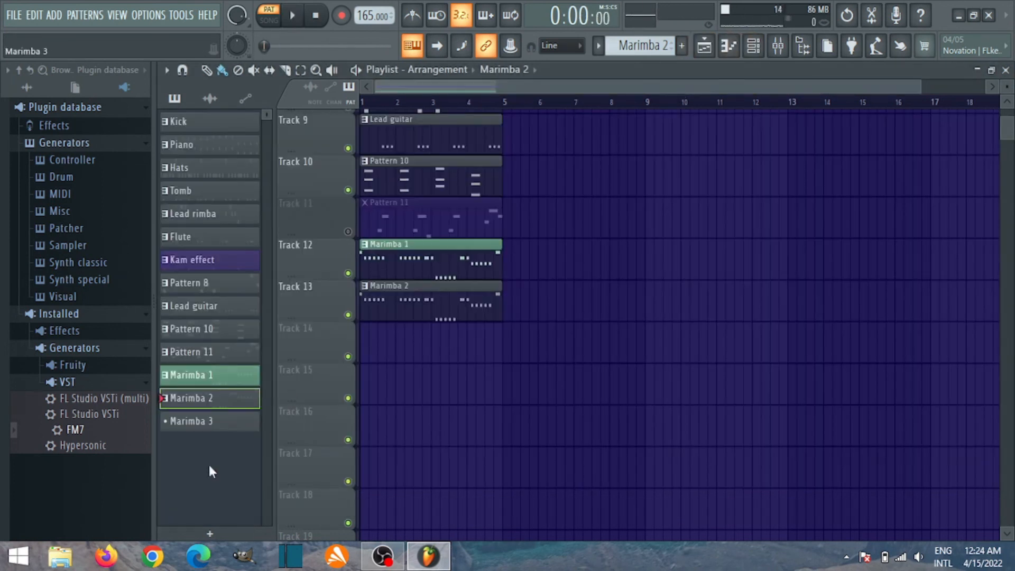
pyautogui.click(207, 434)
pyautogui.moveTo(390, 346); pyautogui.dragTo(512, 337)
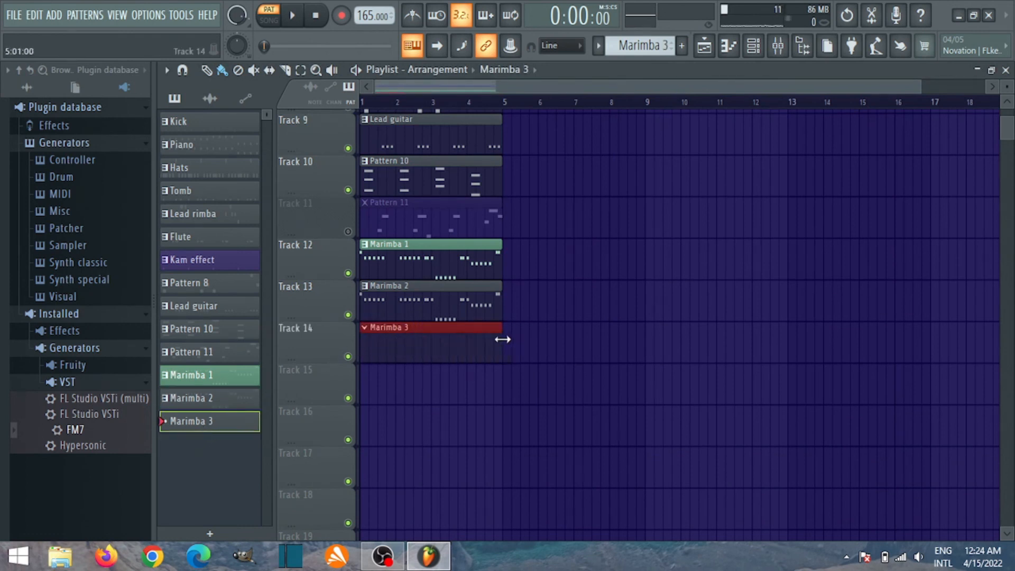
# - Paste the copied melody into the FM7 #4 piano roll of Marimba 3 and transpose it down two octaves
pyautogui.click(758, 54)
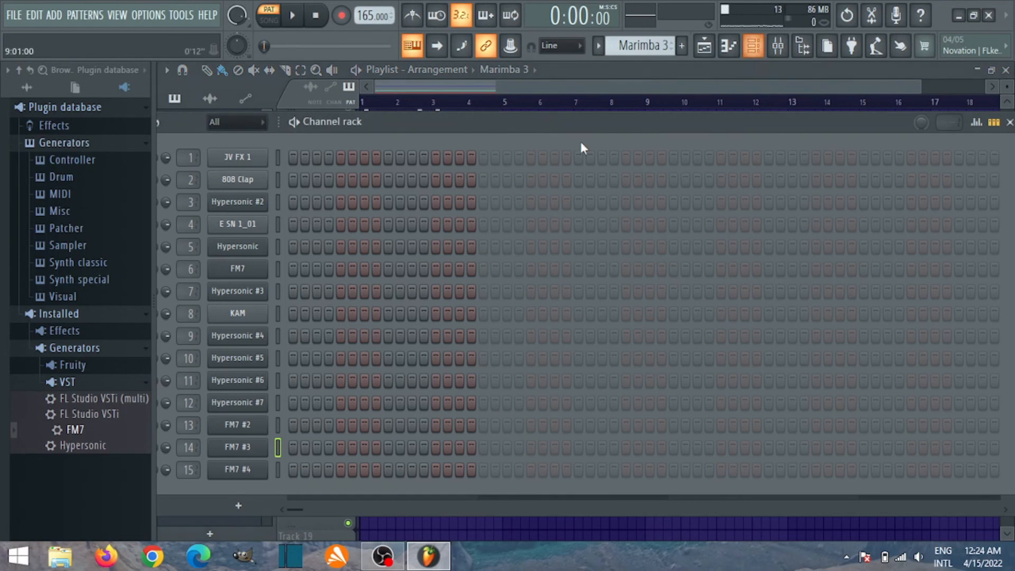
pyautogui.rightClick(262, 468)
pyautogui.click(362, 327)
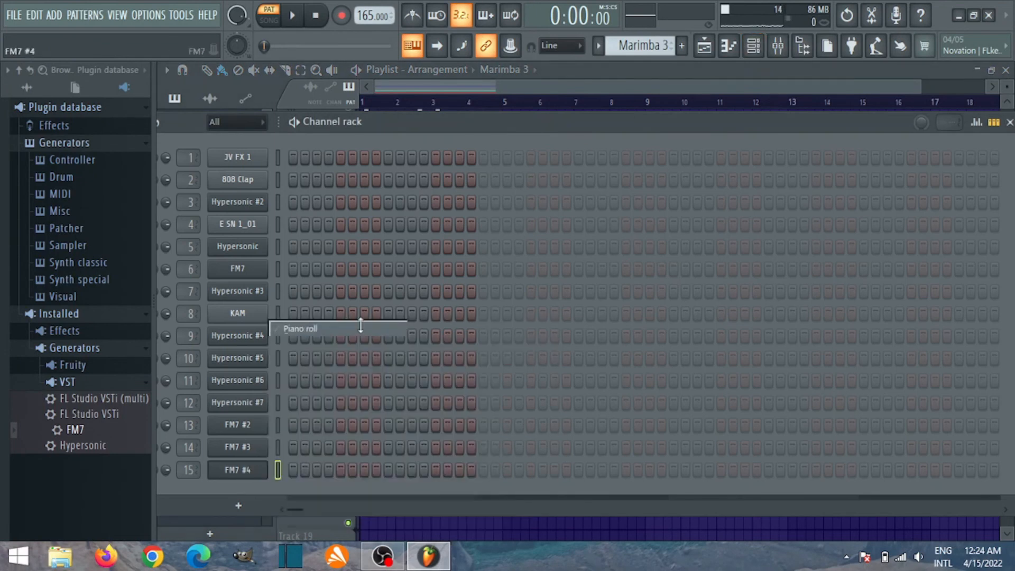
pyautogui.hotkey('ctrl', 'v')
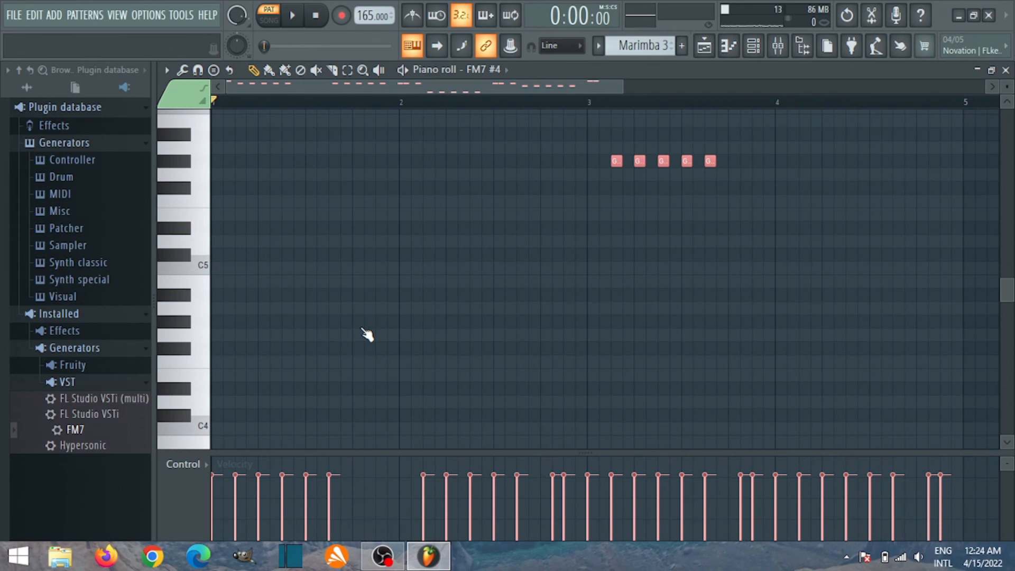
pyautogui.hotkey('ctrl', 'Down')
pyautogui.hotkey('ctrl', 'Down')
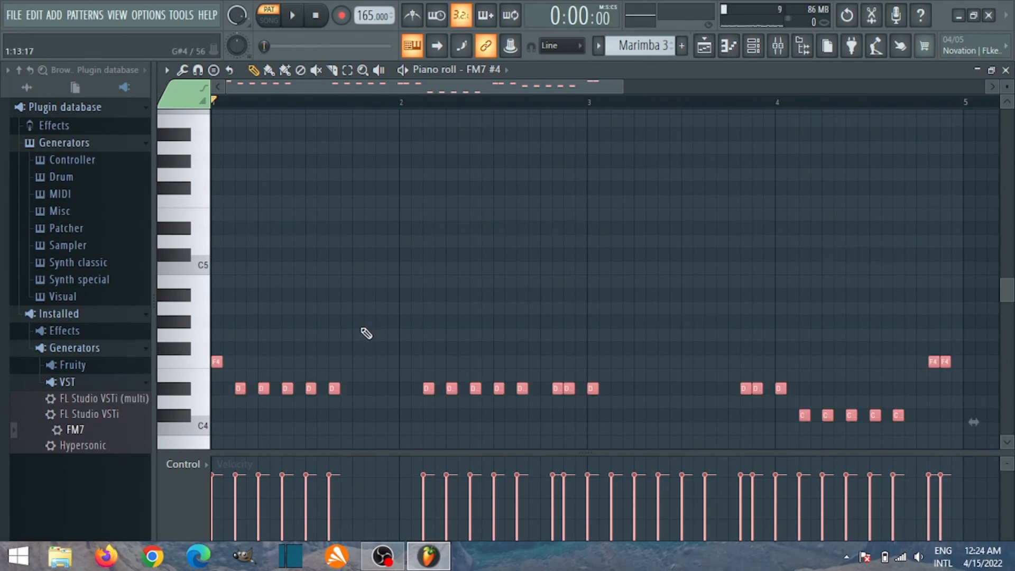
# - Play back the lowered FM7 #4 melody of Marimba 3 and close its piano roll and the channel rack
pyautogui.press('space')
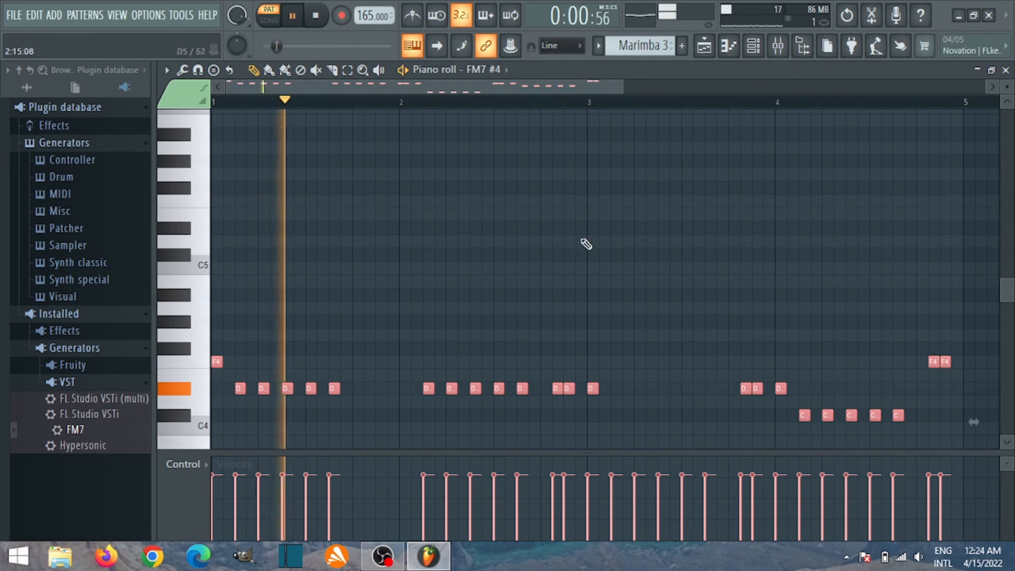
pyautogui.click(1006, 69)
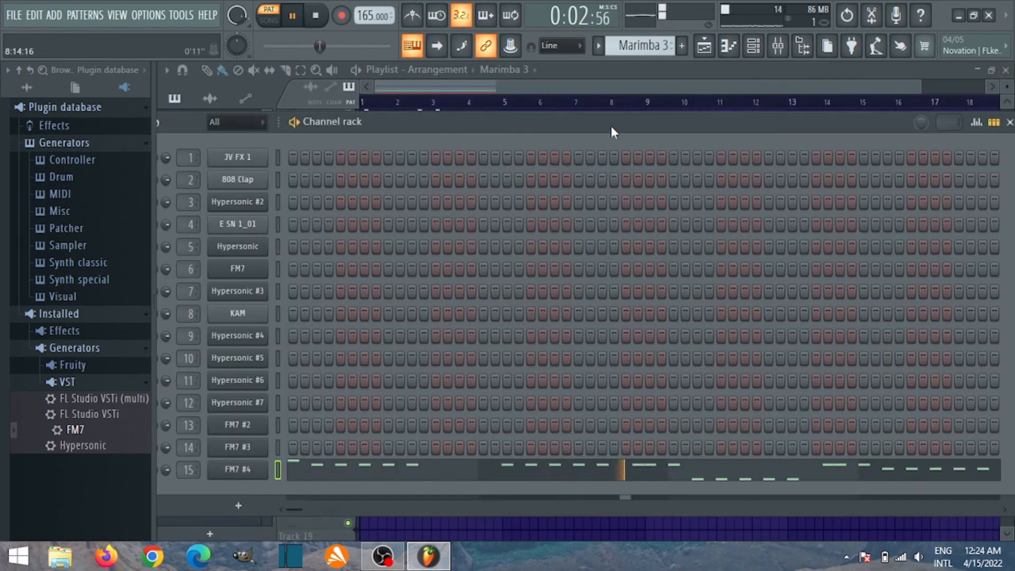
pyautogui.click(1010, 122)
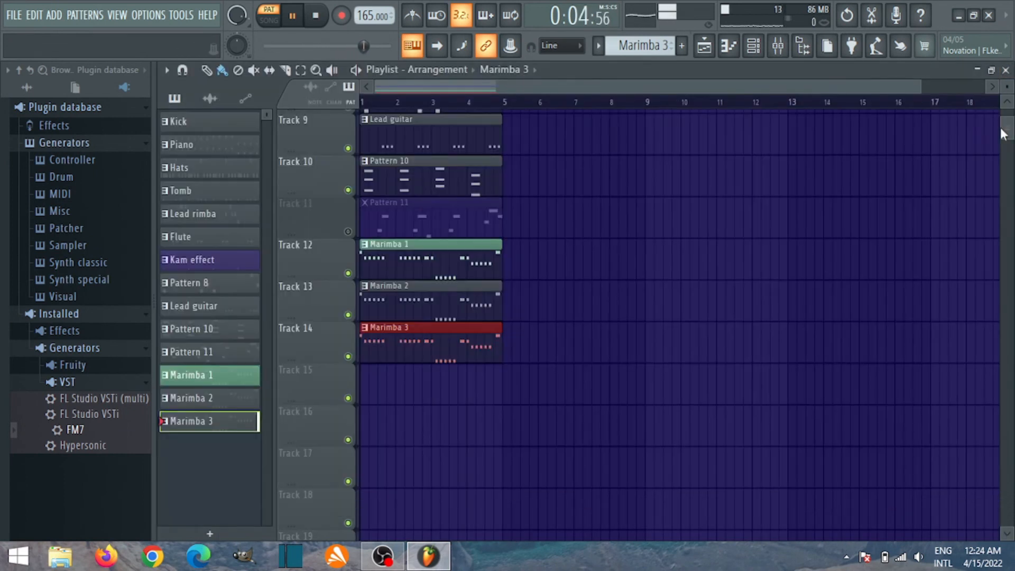
pyautogui.press('space')
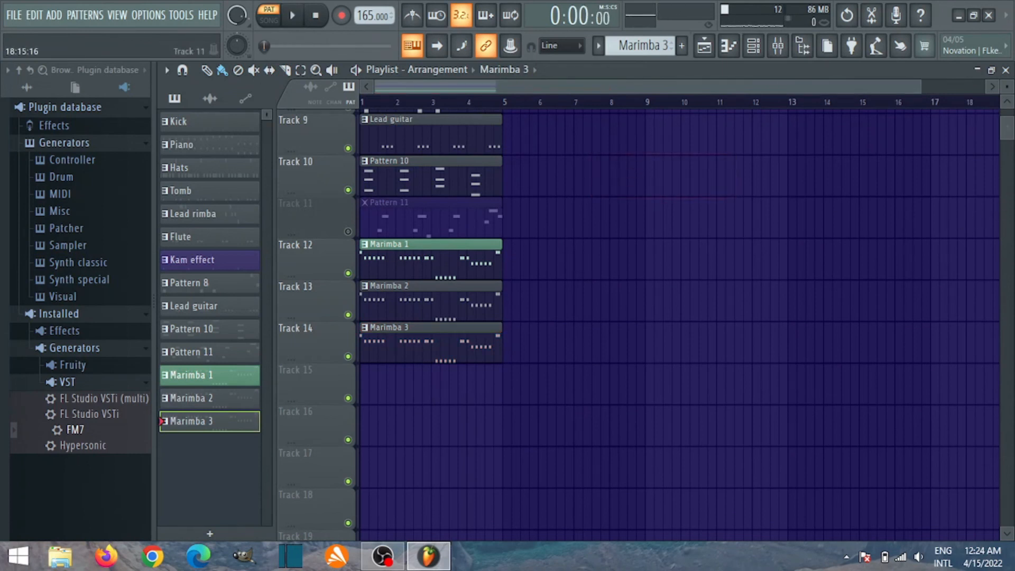
# - Switch playback to song mode, solo Marimba 1 on Track 12 and unmute Pattern 10 on Track 10
pyautogui.moveTo(1008, 134); pyautogui.dragTo(1007, 129)
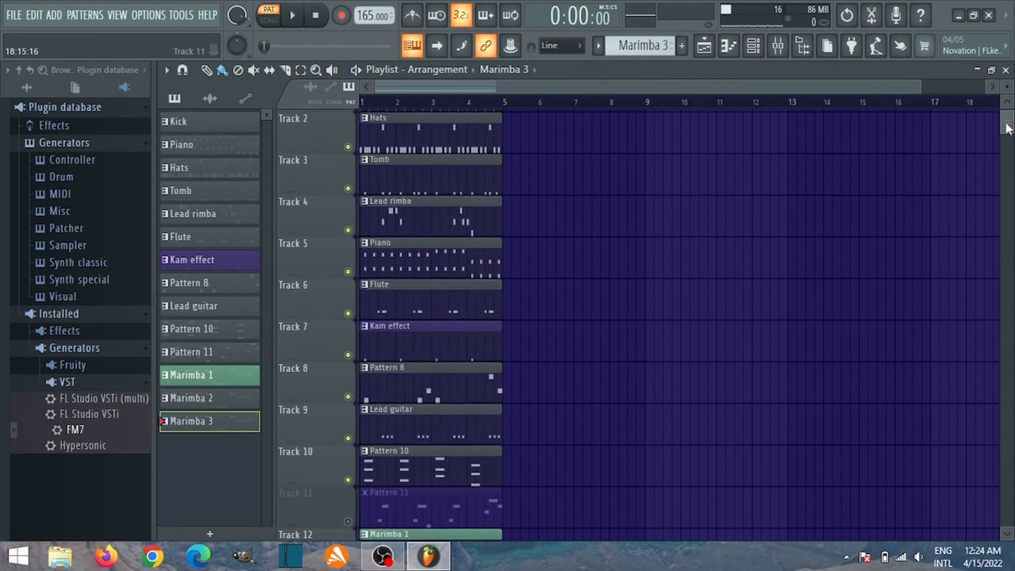
pyautogui.click(268, 29)
pyautogui.scroll(-3, 381, 430)
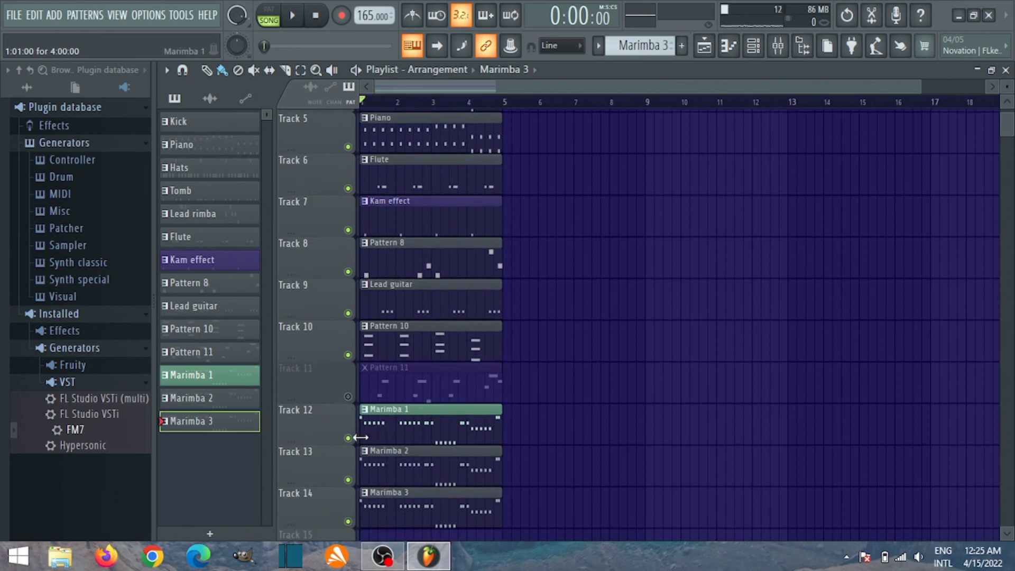
pyautogui.rightClick(349, 438)
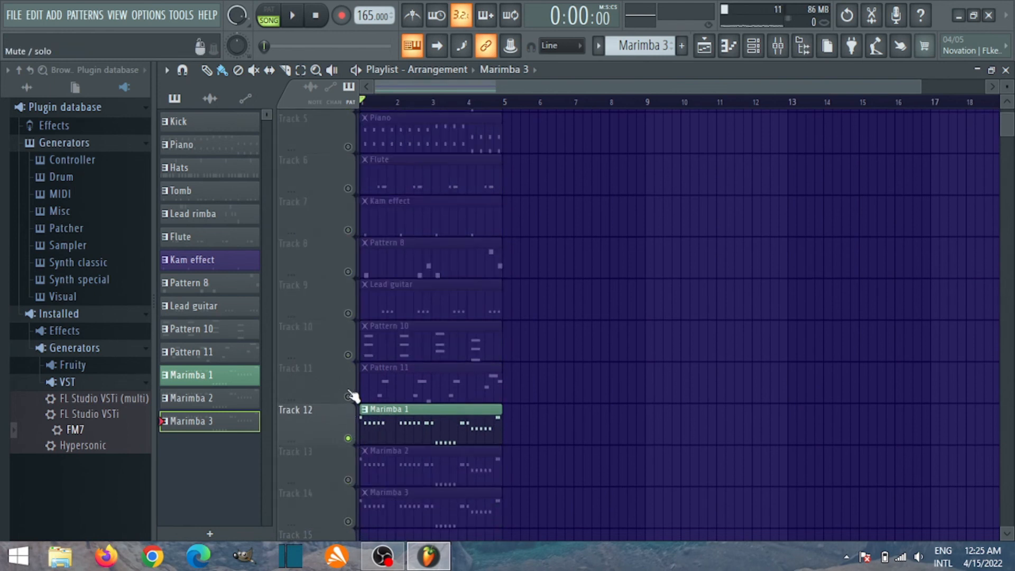
pyautogui.click(348, 354)
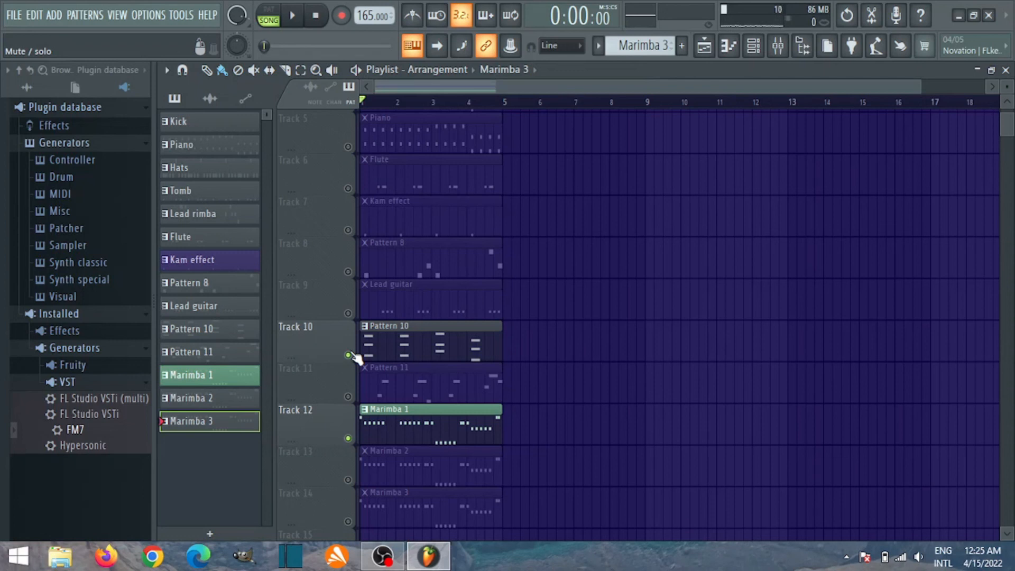
# - Play the arrangement and bring in Marimba 2 and Marimba 3 on Tracks 13 and 14
pyautogui.scroll(-2, 356, 360)
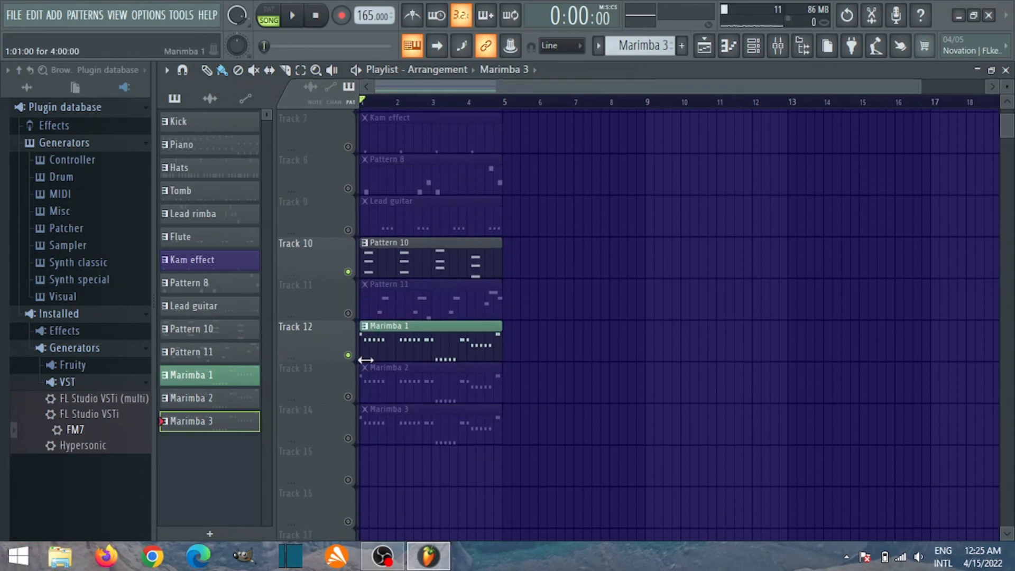
pyautogui.press('space')
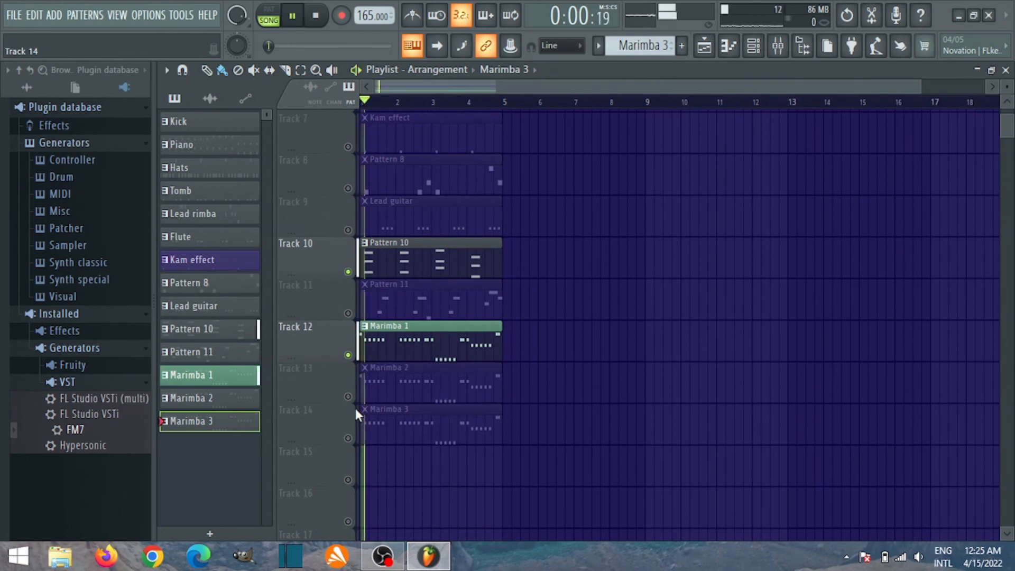
pyautogui.click(348, 396)
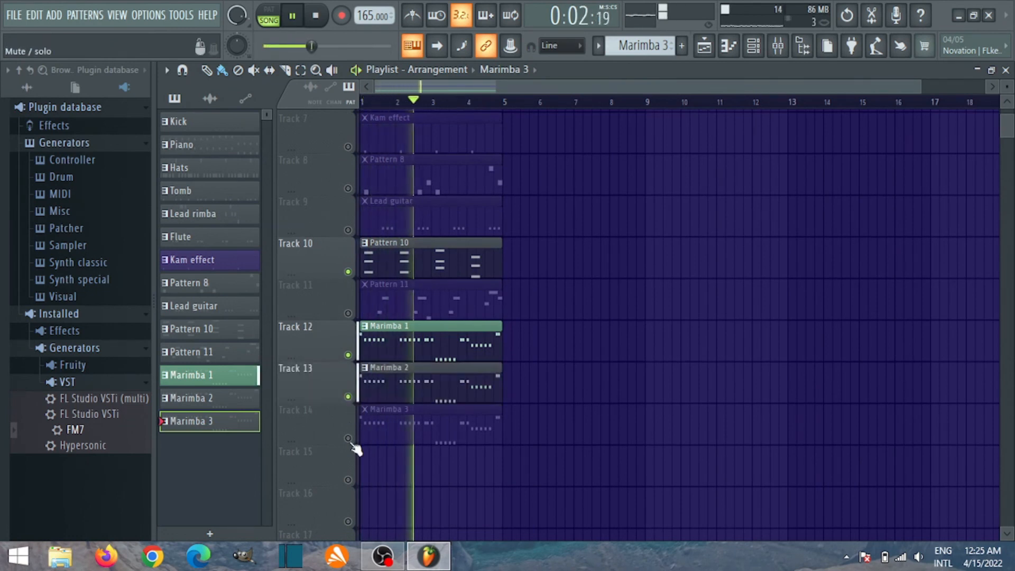
pyautogui.click(348, 438)
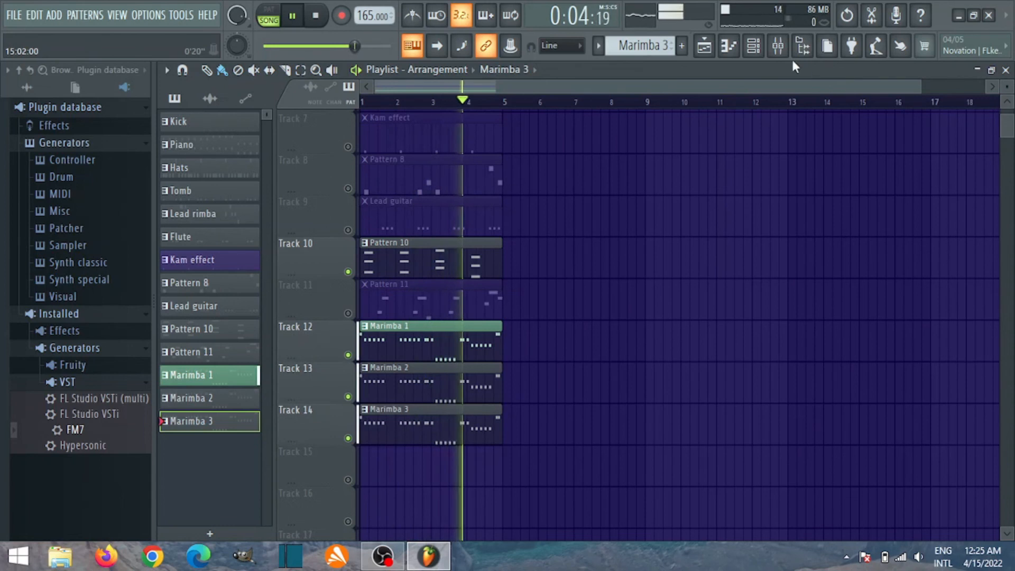
# - Balance the volumes of mixer Inserts 13, 14 and 15 at about 52% and return to the playlist
pyautogui.click(778, 45)
pyautogui.moveTo(651, 350); pyautogui.dragTo(719, 370)
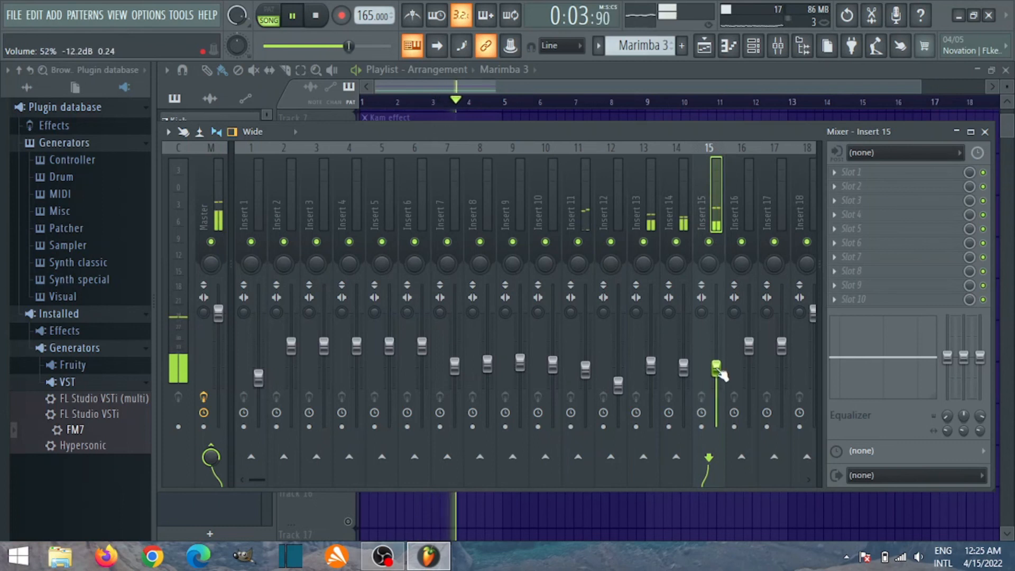
pyautogui.click(651, 368)
pyautogui.click(684, 368)
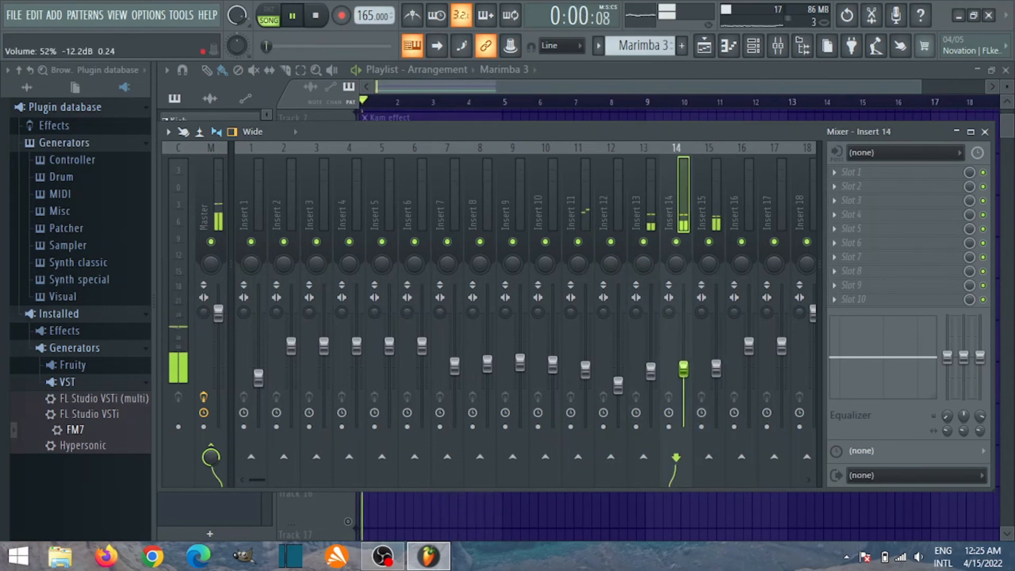
pyautogui.click(717, 369)
pyautogui.click(706, 46)
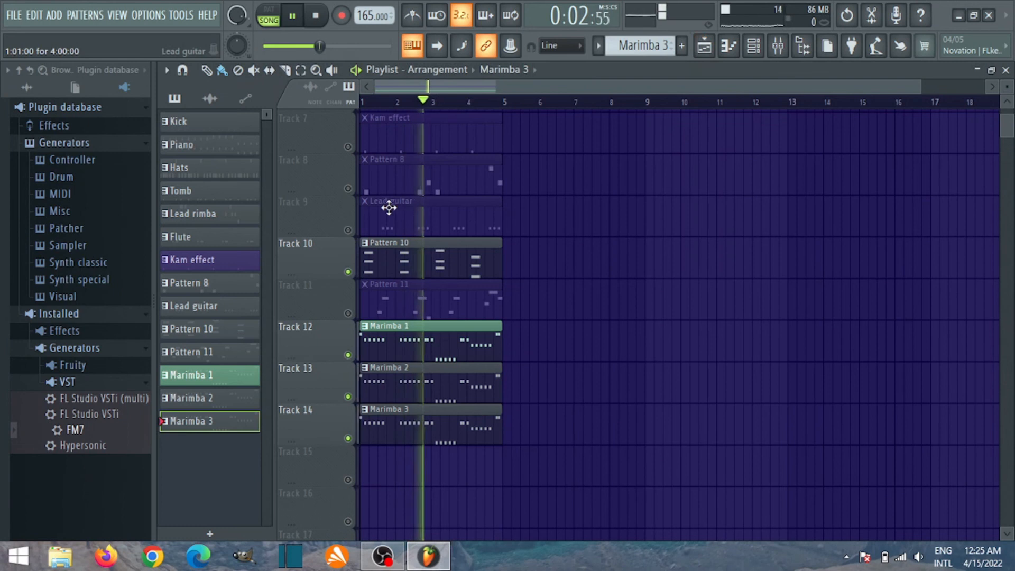
# - Unmute Lead guitar, Pattern 8 and Kam effect on Tracks 9, 8 and 7 during playback
pyautogui.click(354, 201)
pyautogui.click(355, 194)
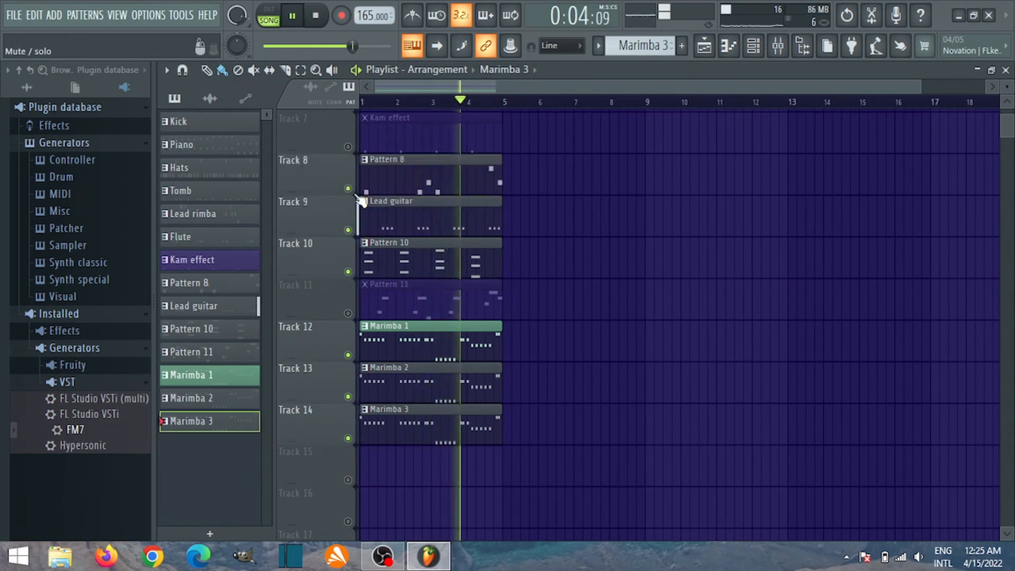
pyautogui.scroll(3, 369, 256)
pyautogui.click(360, 274)
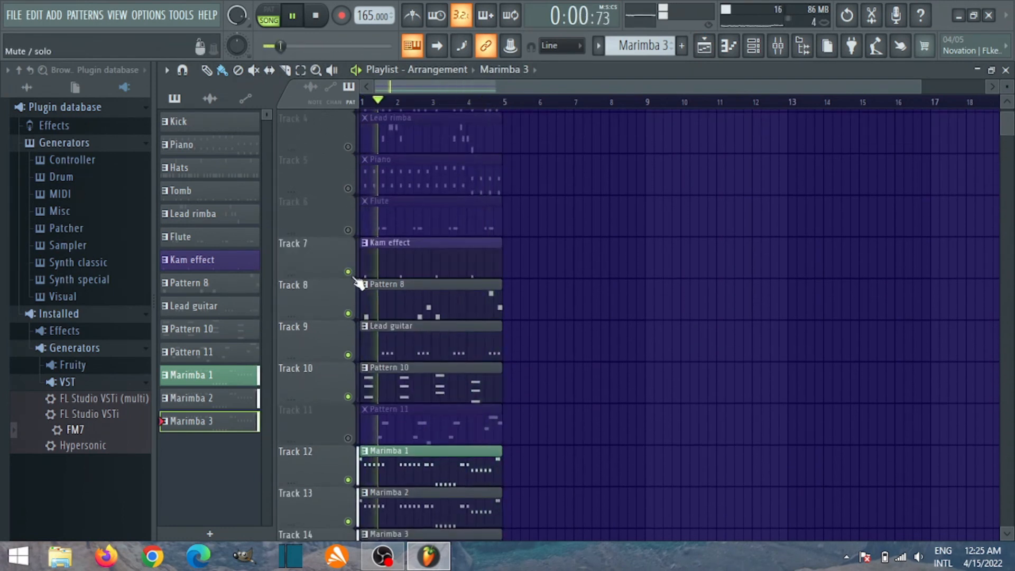
# - Unmute Tracks 1 to 6, bringing Kick, Hats, Tomb, Lead rimba, Piano and Flute into the playback
pyautogui.scroll(3, 368, 170)
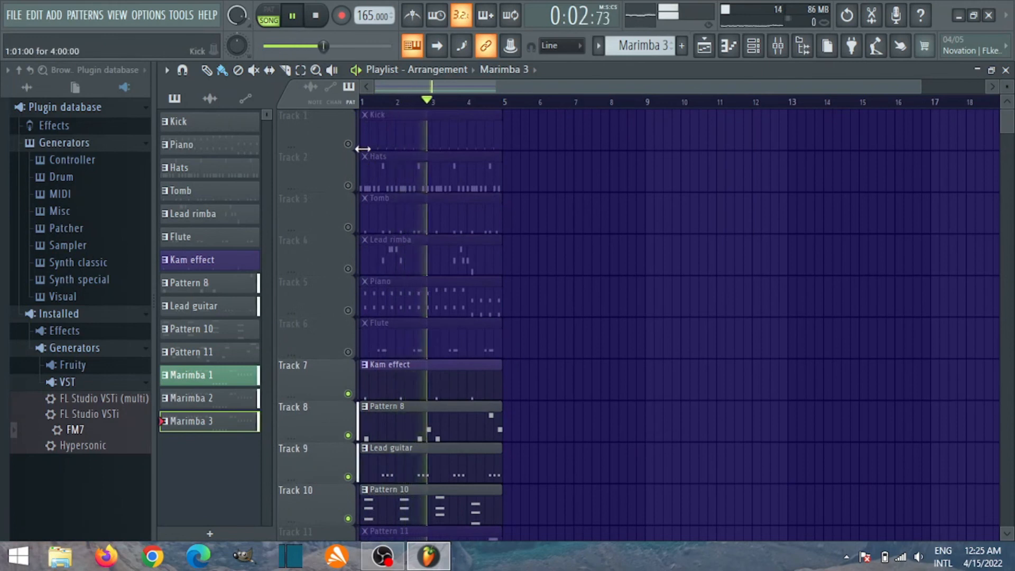
pyautogui.click(348, 144)
pyautogui.click(348, 186)
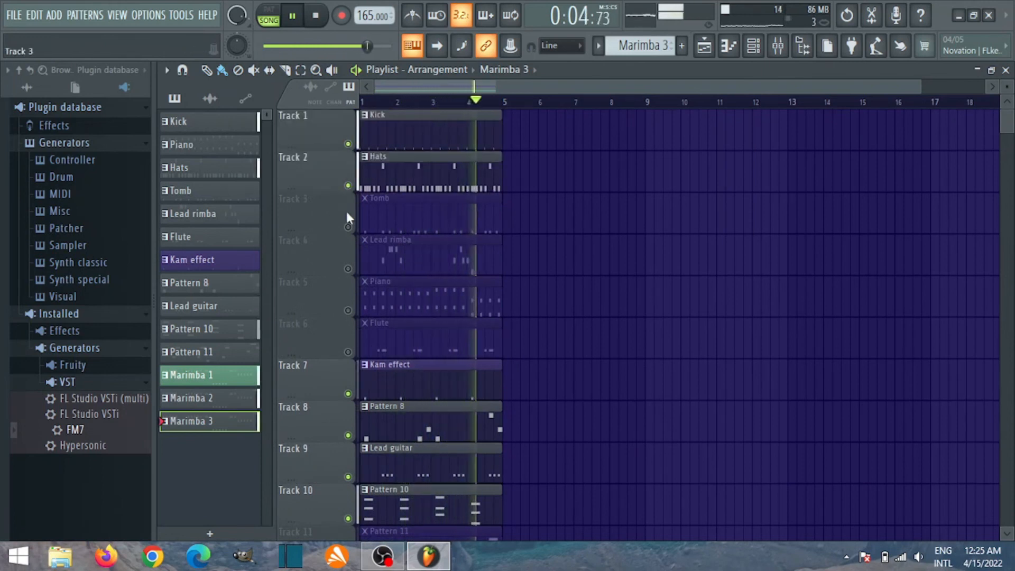
pyautogui.click(348, 227)
pyautogui.click(348, 269)
pyautogui.click(348, 310)
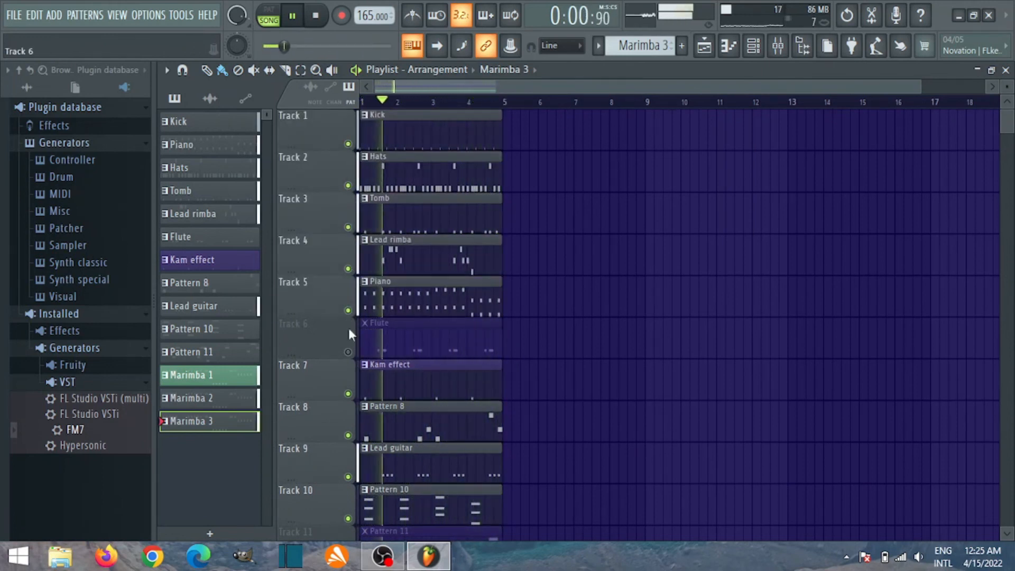
pyautogui.click(348, 351)
# - Stop playback and reactivate every playlist track, including Pattern 11 on Track 11
pyautogui.scroll(-2, 444, 318)
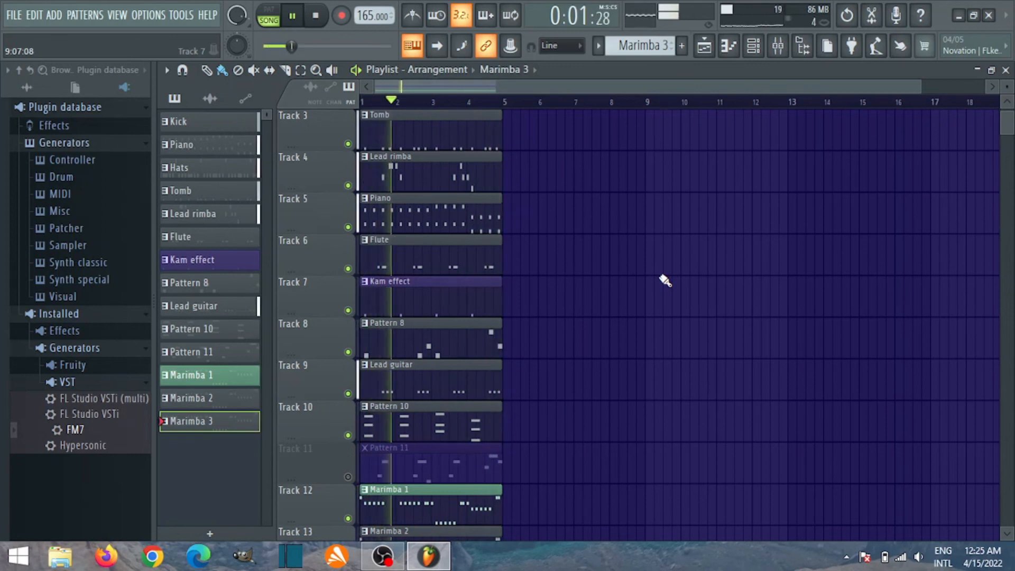
pyautogui.scroll(-4, 665, 281)
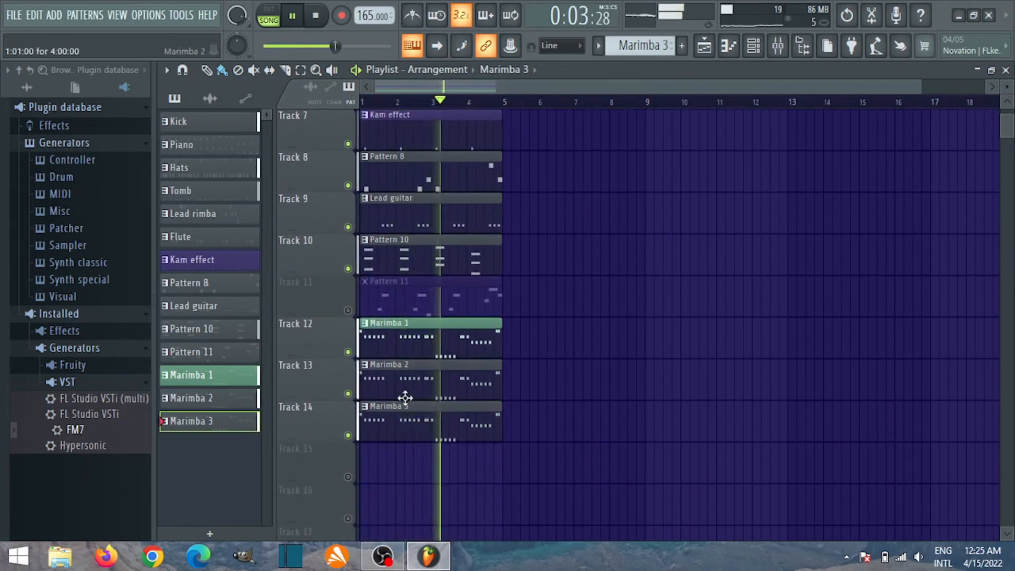
pyautogui.press('space')
pyautogui.rightClick(348, 477)
pyautogui.rightClick(348, 477)
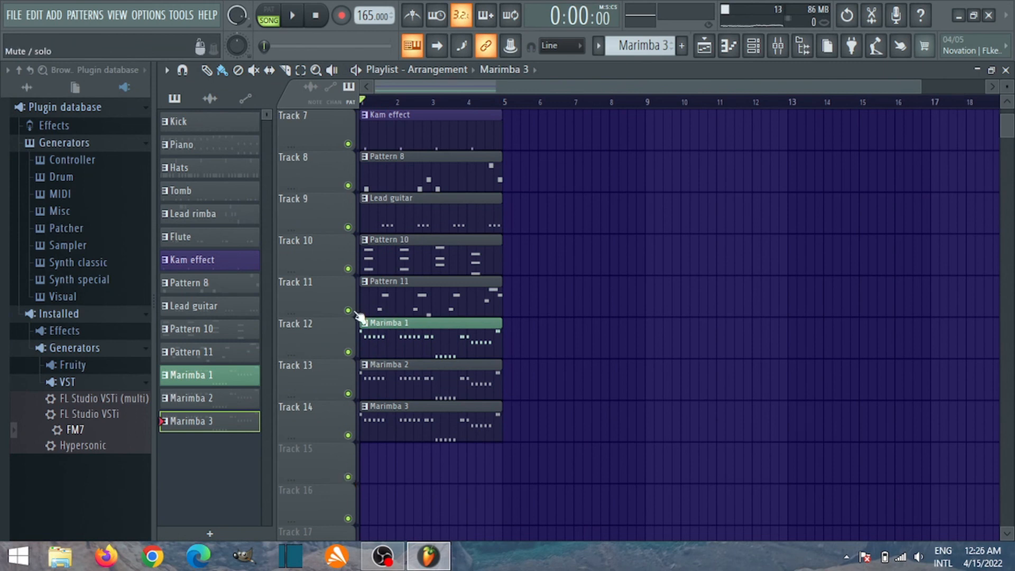
# - Play the full arrangement and open the Hypersonic #7 piano roll of Pattern 11
pyautogui.press('space')
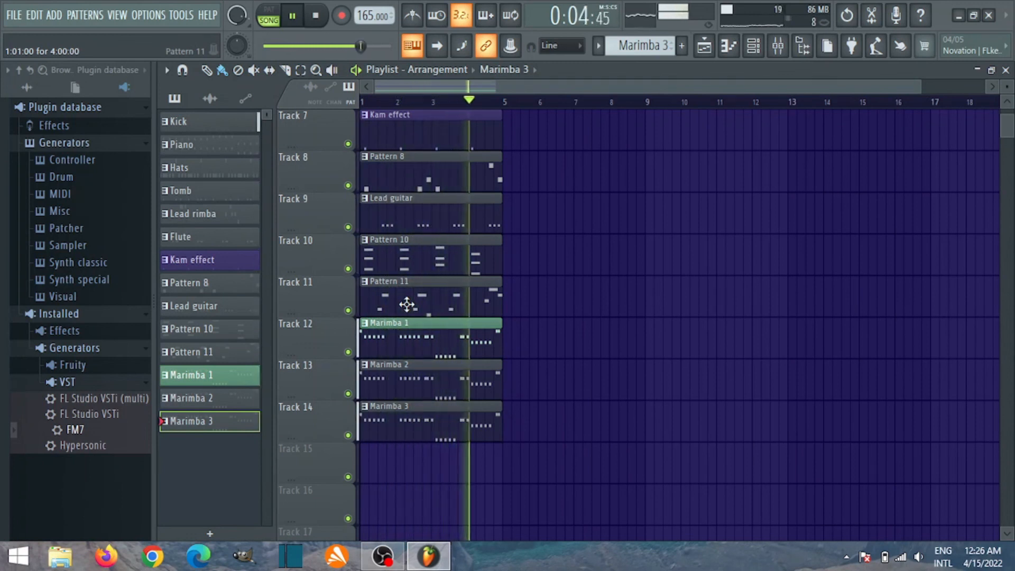
pyautogui.press('space')
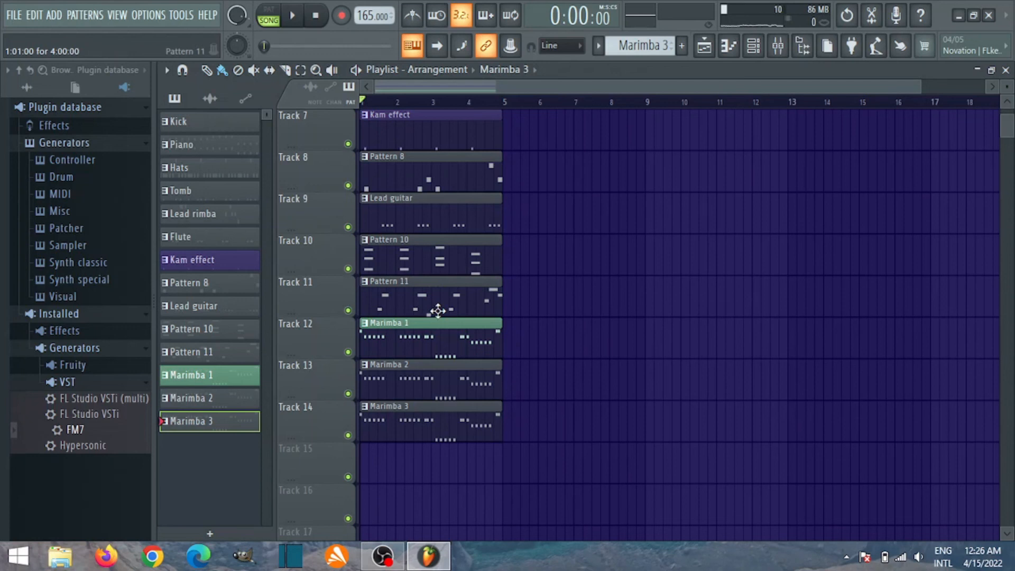
pyautogui.press('space')
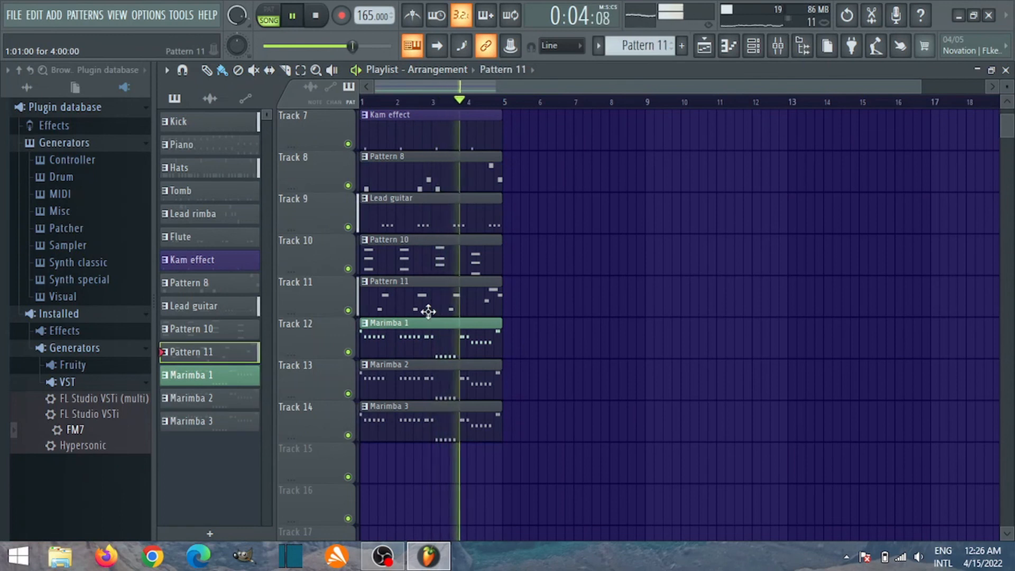
pyautogui.doubleClick(432, 308)
pyautogui.press('space')
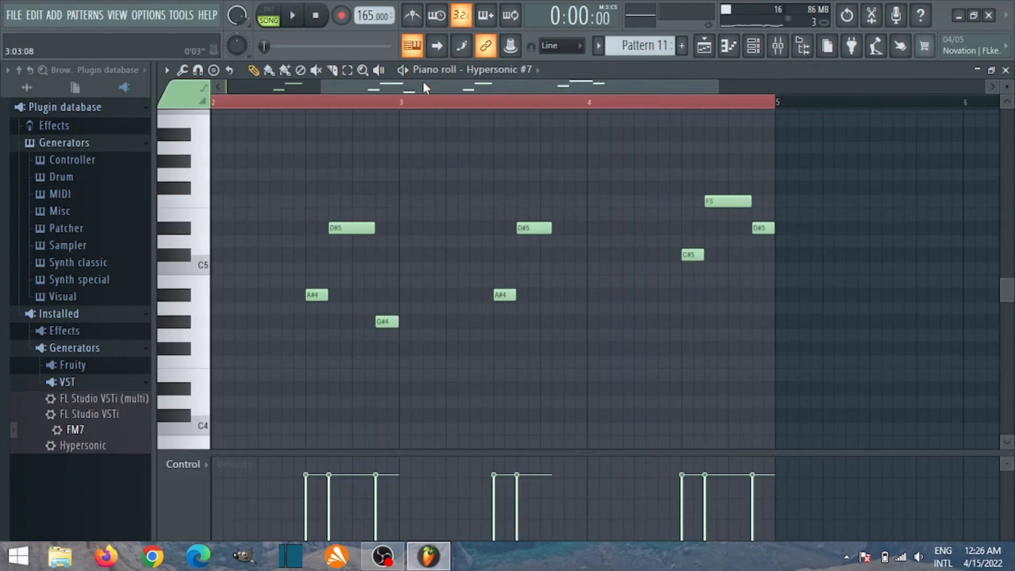
# - Lengthen the D#5 note in bar 3 of Hypersonic #7, add a C#5 right after it and play the result
pyautogui.moveTo(426, 87); pyautogui.dragTo(331, 88)
pyautogui.press('space')
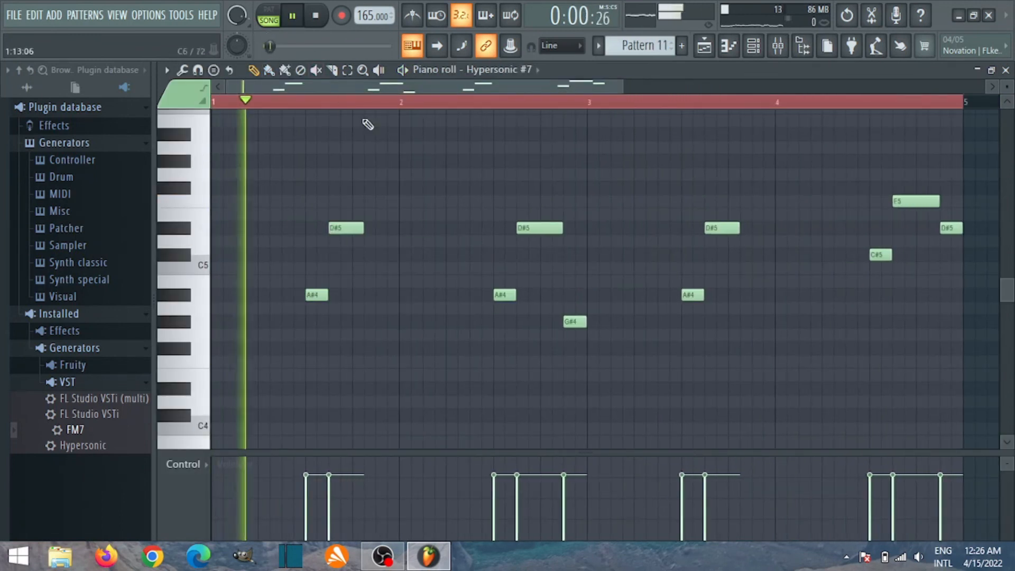
pyautogui.moveTo(437, 89); pyautogui.dragTo(478, 89)
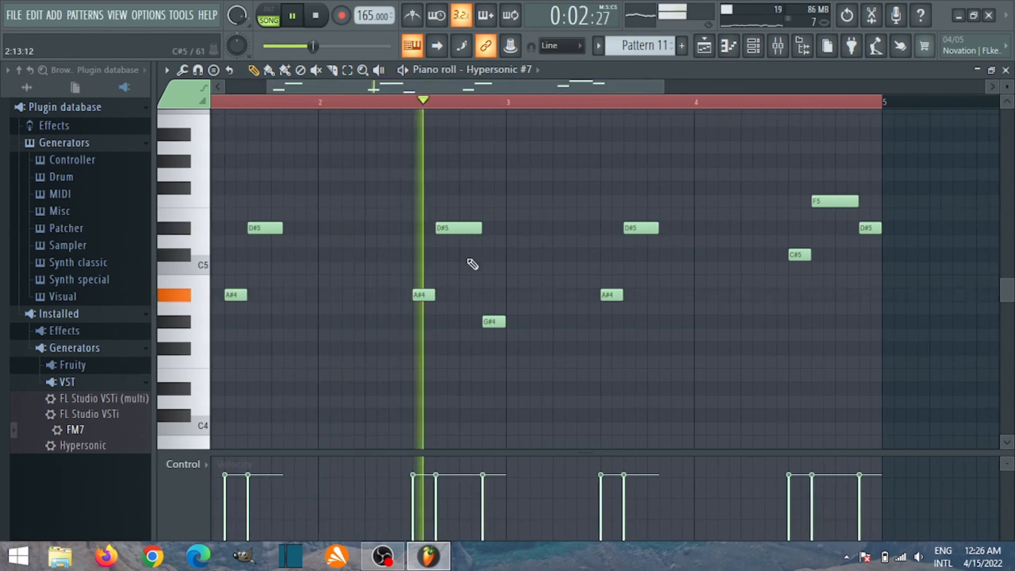
pyautogui.press('space')
pyautogui.moveTo(673, 268); pyautogui.dragTo(676, 231)
pyautogui.press('space')
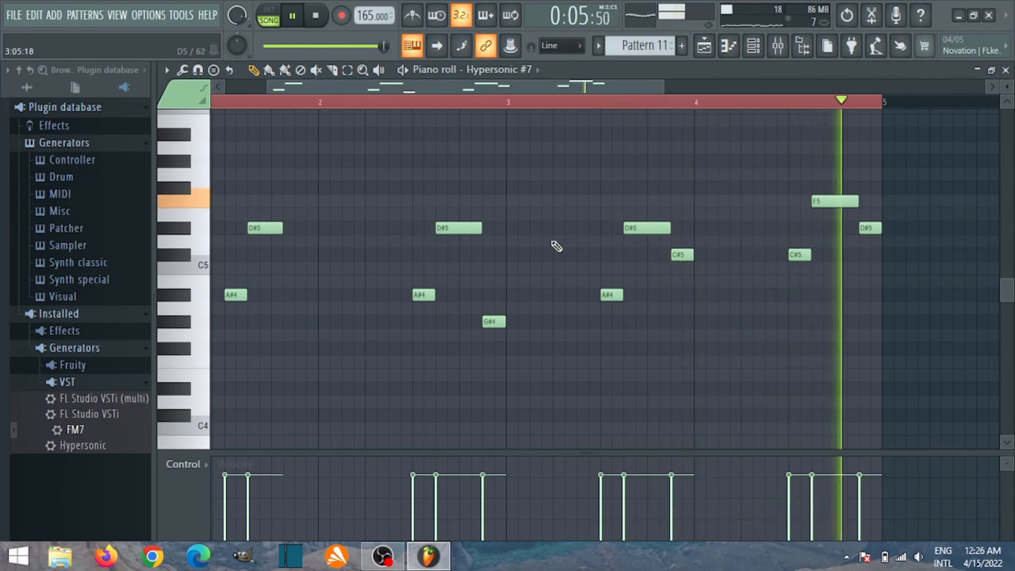
pyautogui.press('space')
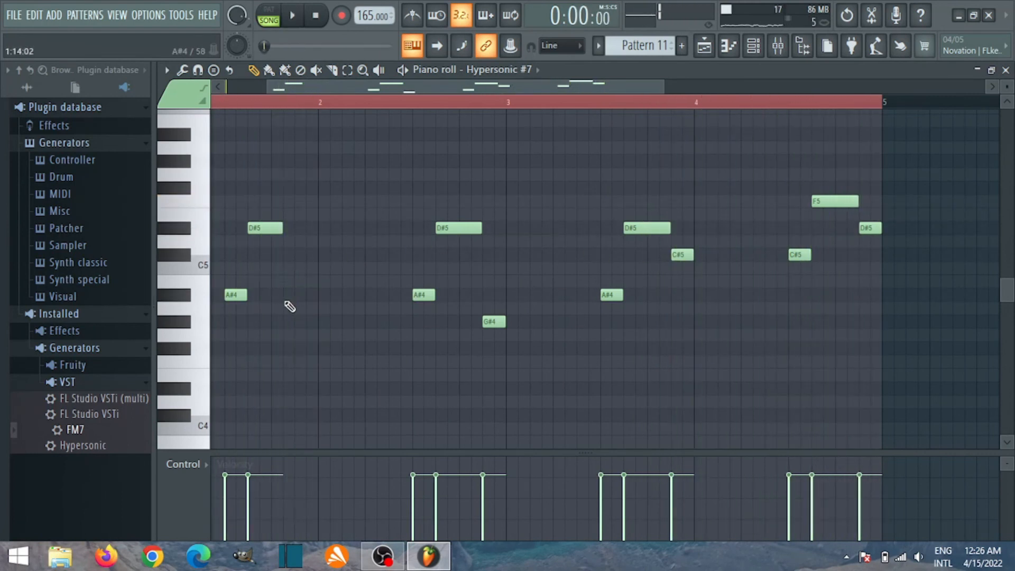
# - Delete the C#5 note at the end of bar 3 and close the Hypersonic #7 piano roll
pyautogui.moveTo(353, 88); pyautogui.dragTo(300, 98)
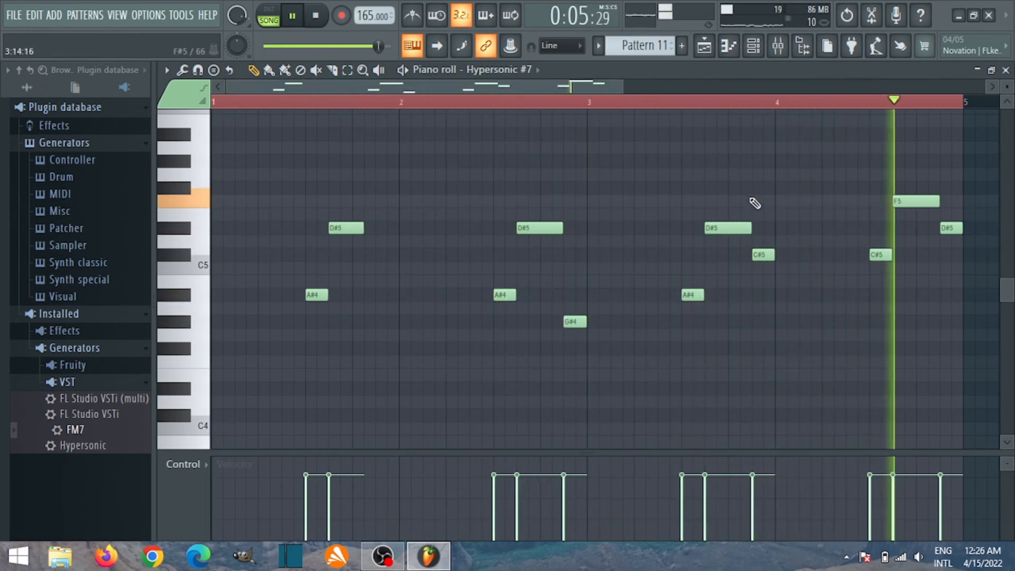
pyautogui.rightClick(763, 255)
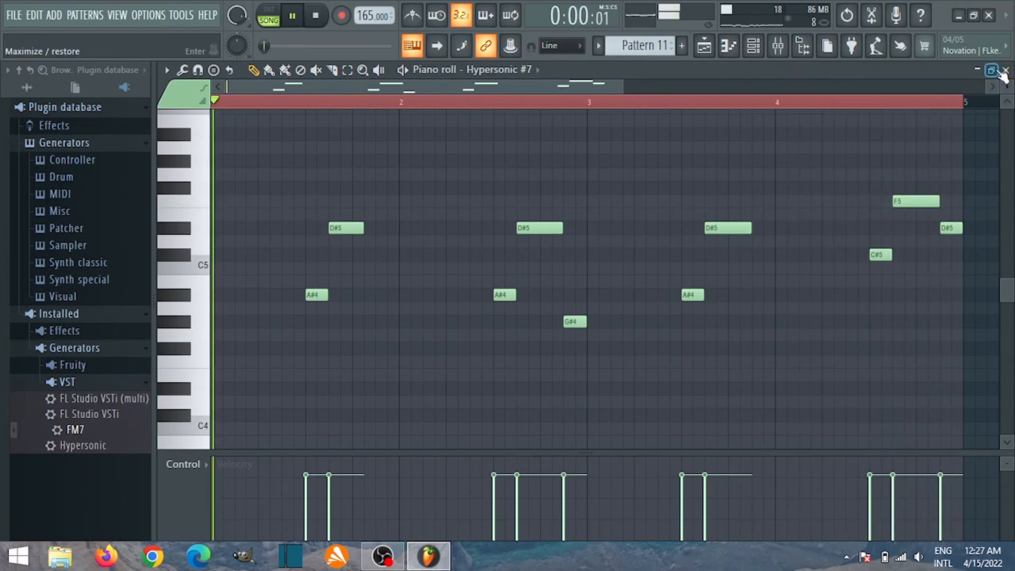
pyautogui.click(1005, 73)
pyautogui.press('space')
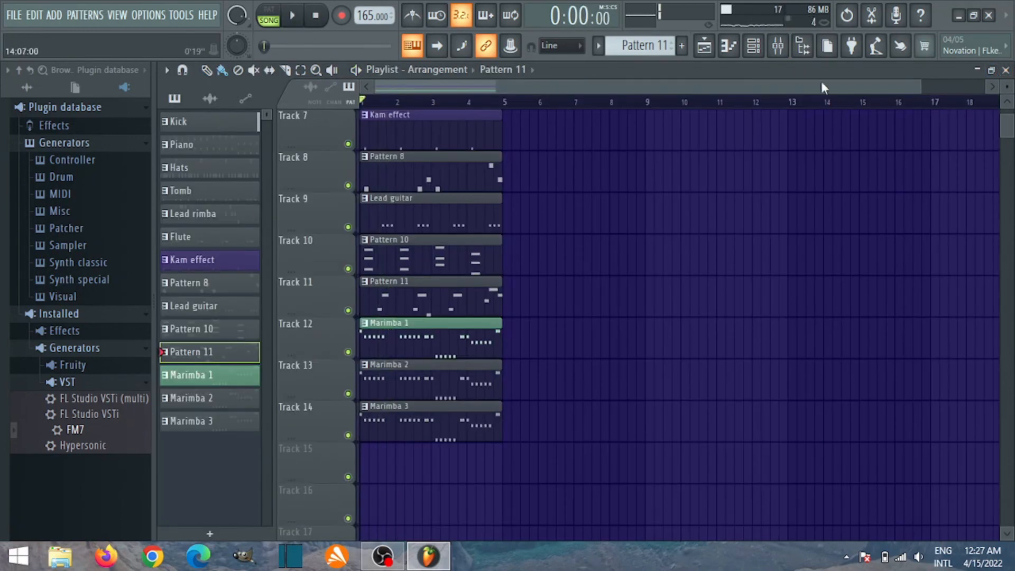
# - Create a new pattern named Xinandihisi and place it on Track 15 from bar 1
pyautogui.click(777, 45)
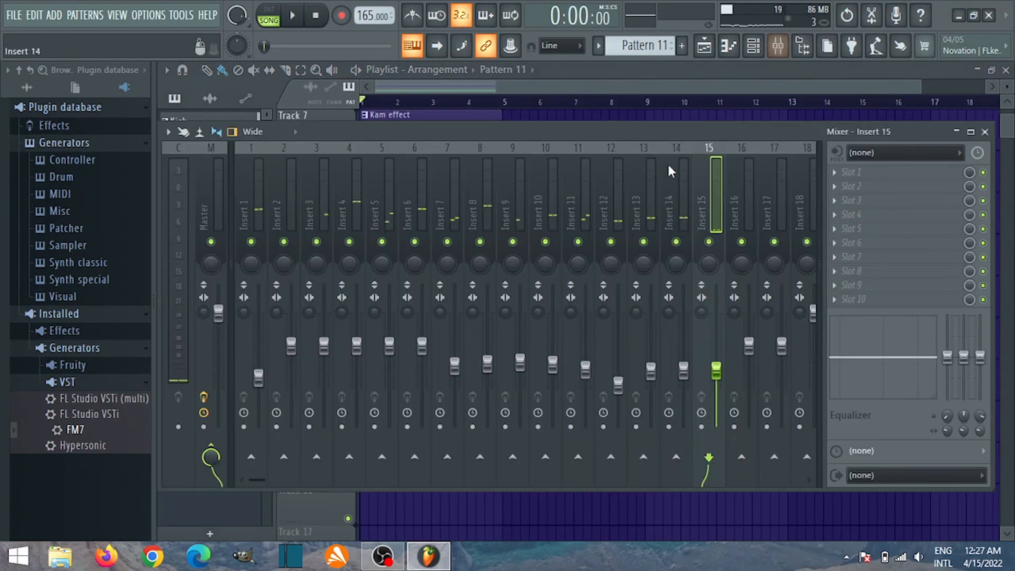
pyautogui.click(985, 133)
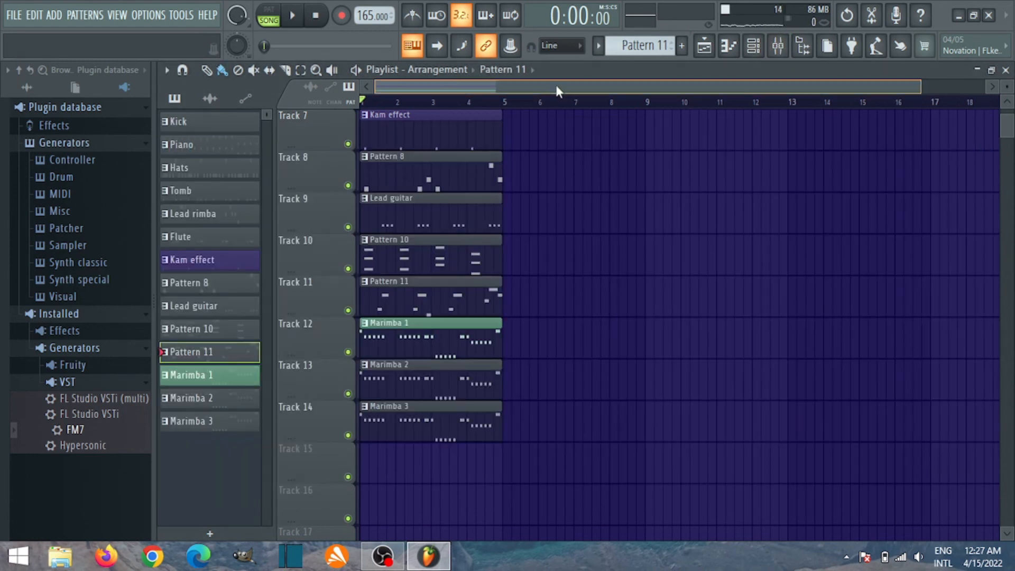
pyautogui.click(683, 46)
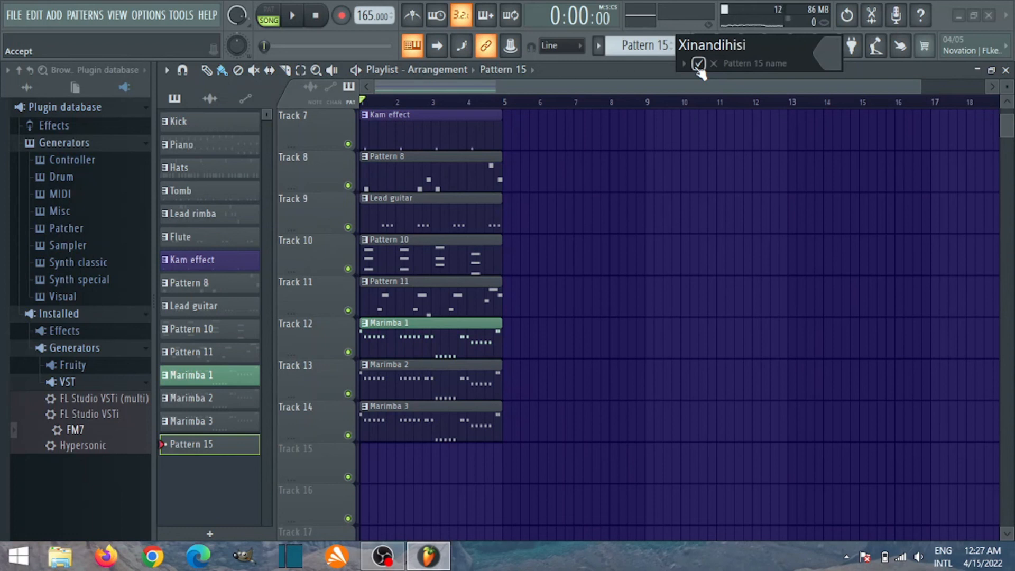
pyautogui.click(698, 64)
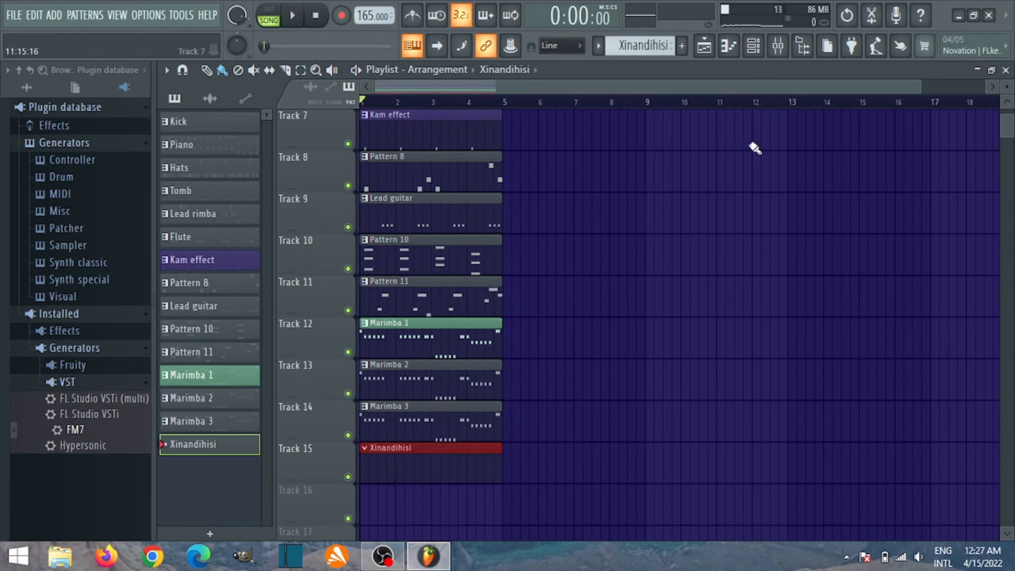
# - Add a new Hypersonic channel as channel 16 and route it to mixer track 16
pyautogui.click(753, 46)
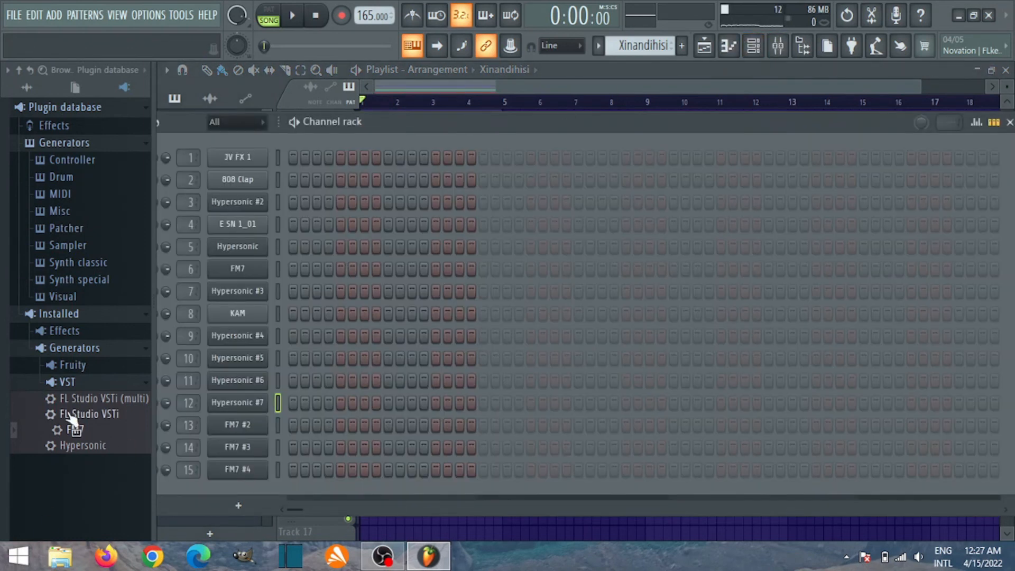
pyautogui.moveTo(91, 448); pyautogui.dragTo(199, 493)
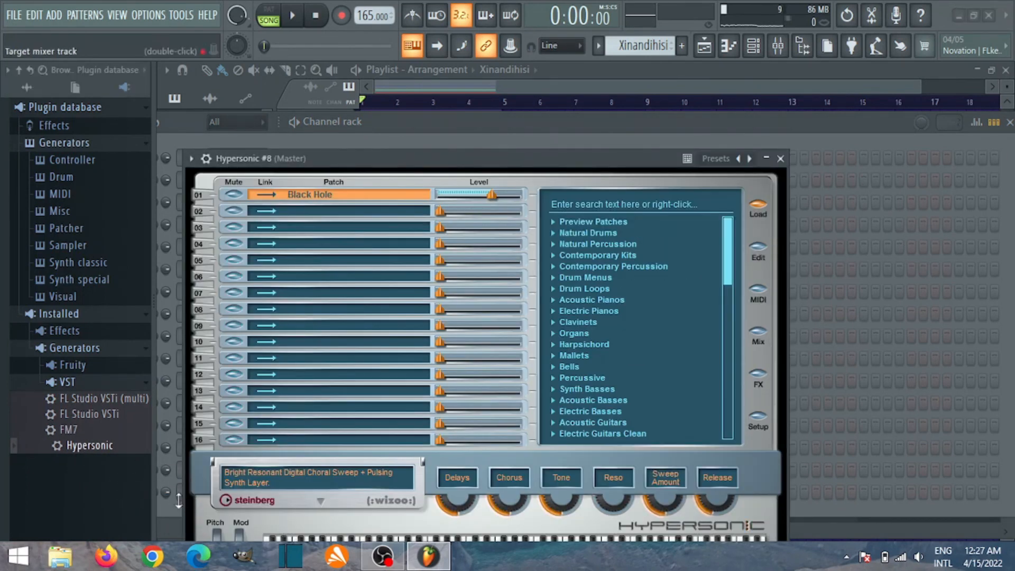
pyautogui.click(173, 506)
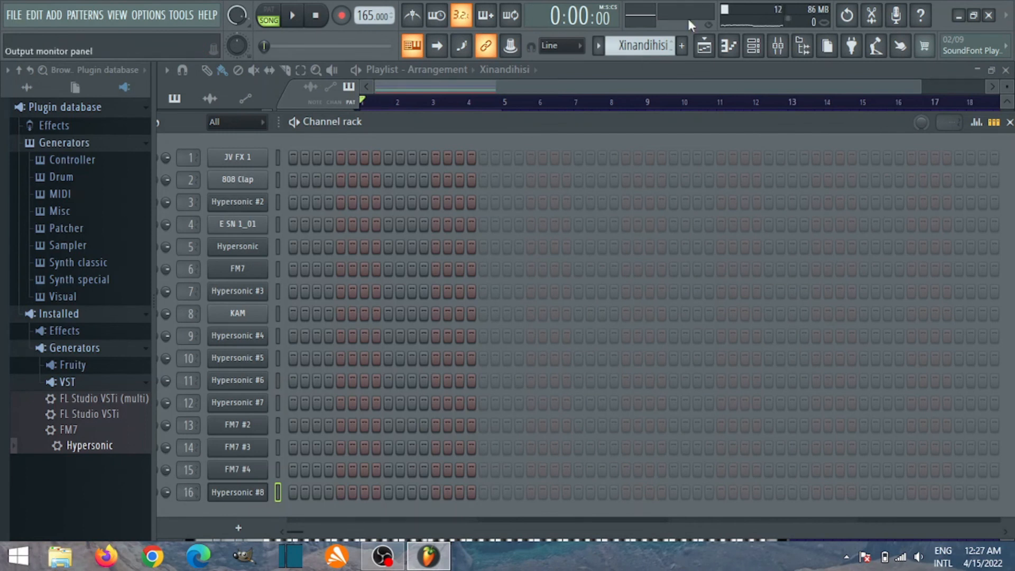
# - Lower the mixer volume of Insert 16 to 57%, Insert 17 slightly and Insert 18 to 76%
pyautogui.click(778, 46)
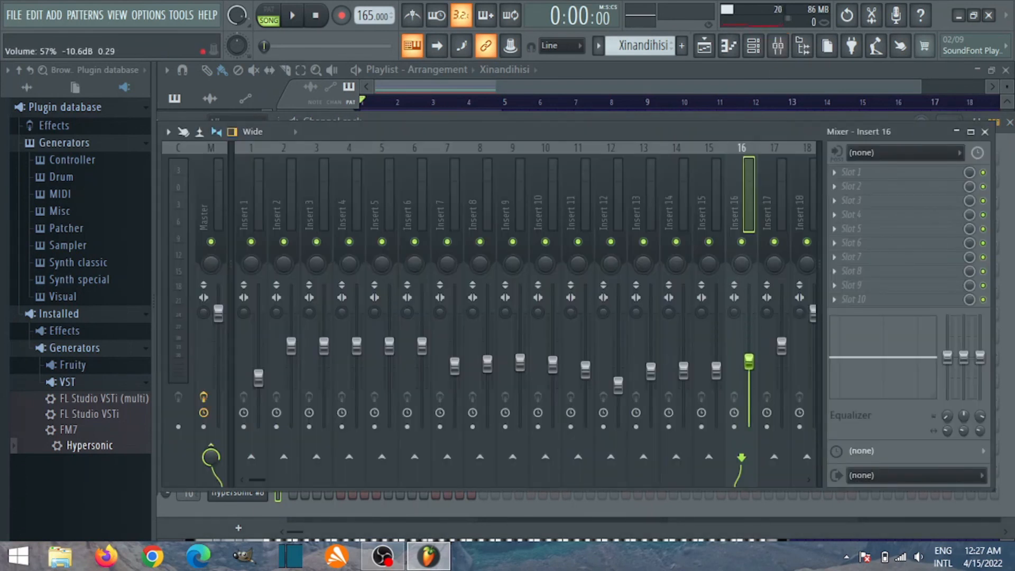
pyautogui.click(783, 346)
pyautogui.moveTo(813, 314); pyautogui.dragTo(813, 337)
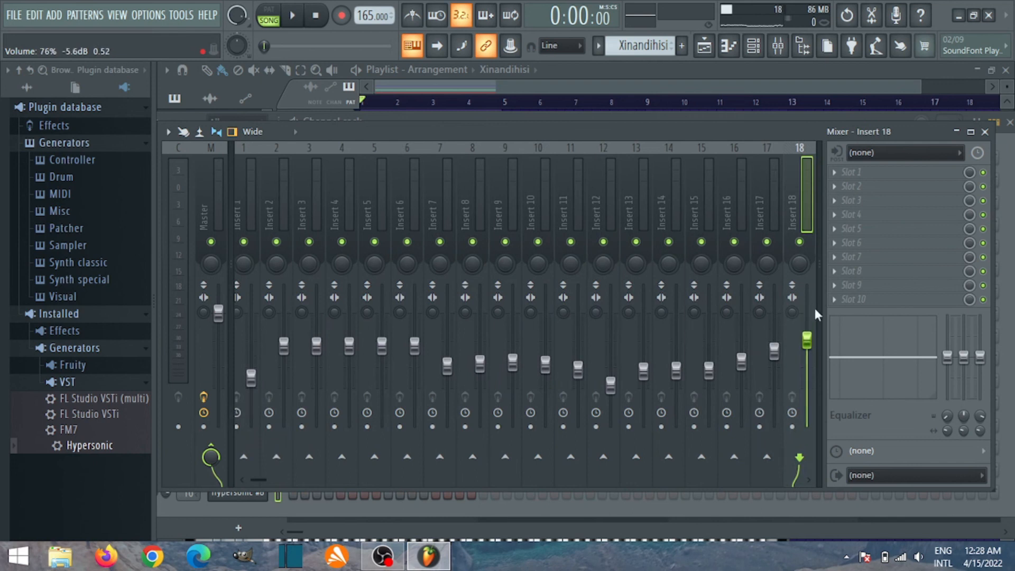
pyautogui.click(985, 132)
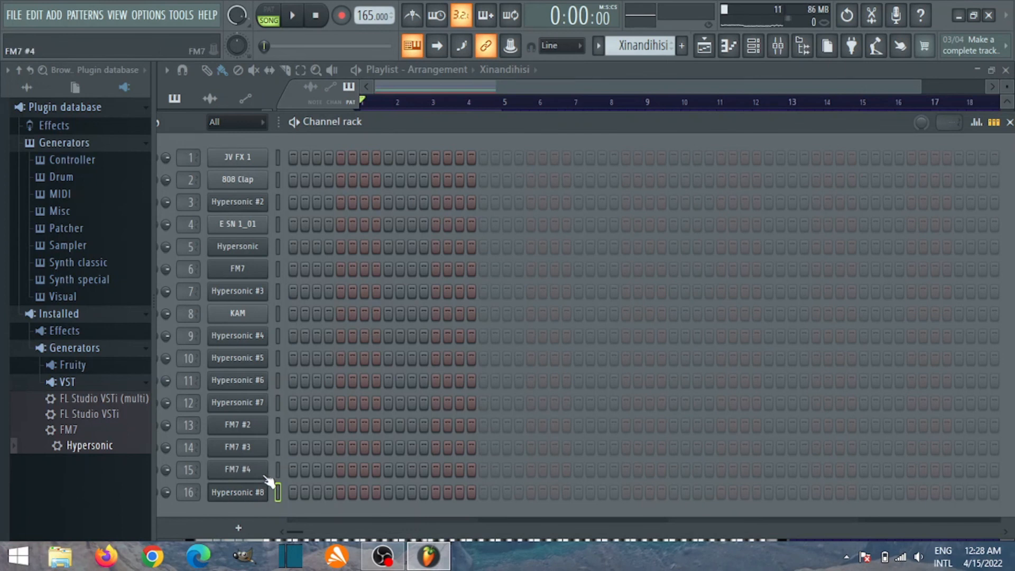
# - Load the Ultimate Brass Section patch from Brass Sections into Hypersonic #8
pyautogui.click(255, 495)
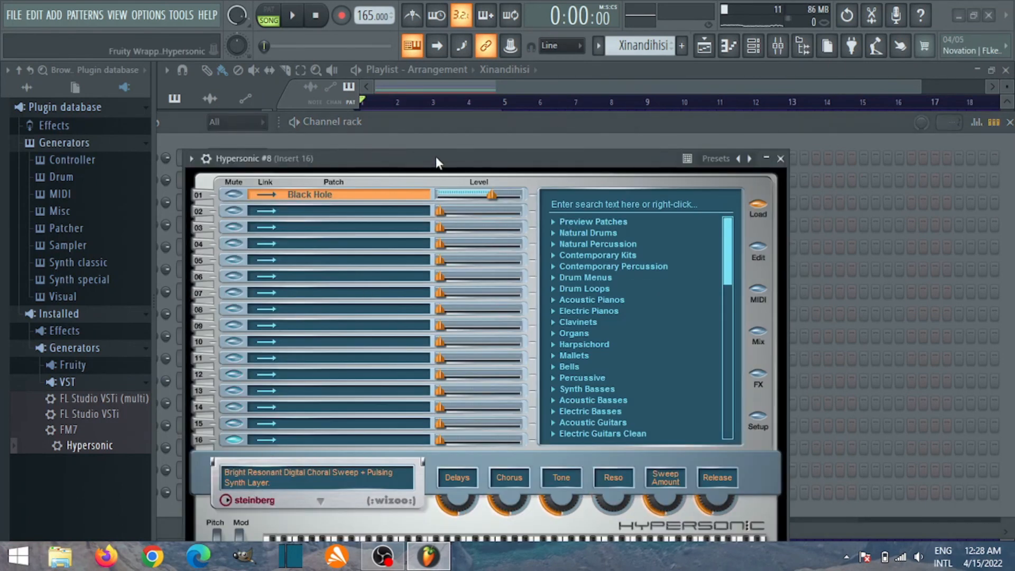
pyautogui.scroll(-4, 741, 217)
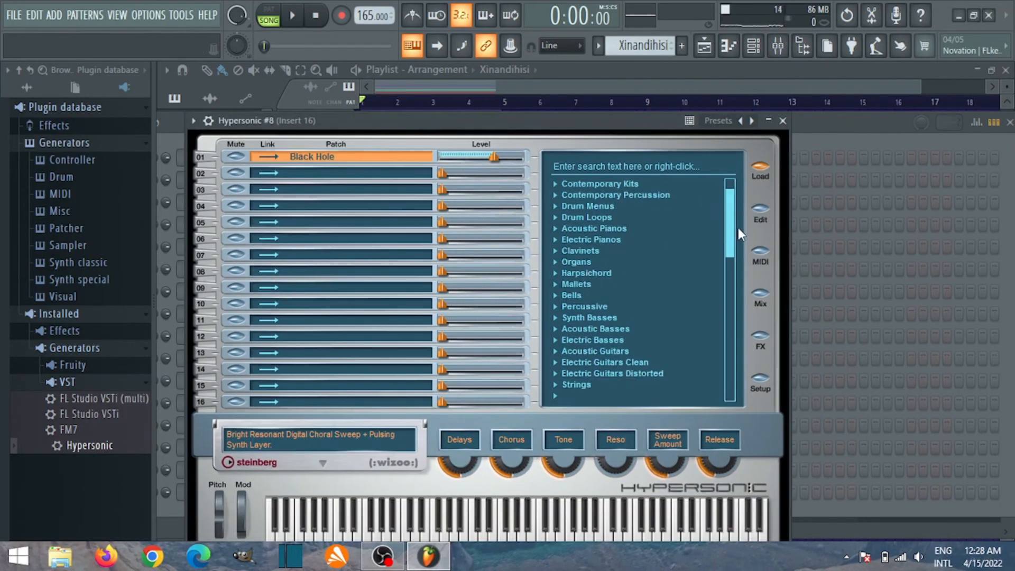
pyautogui.scroll(-4, 744, 245)
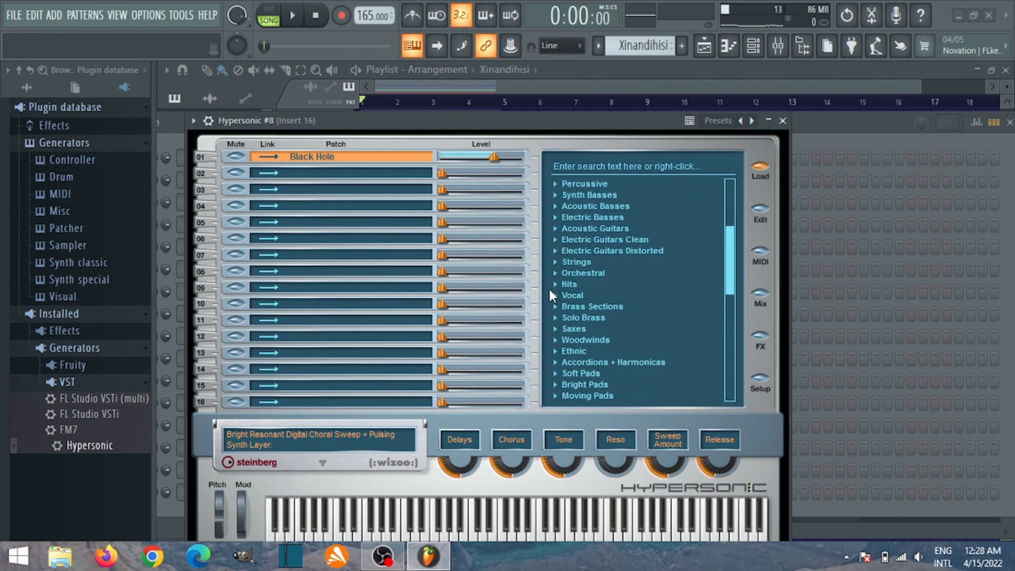
pyautogui.click(555, 273)
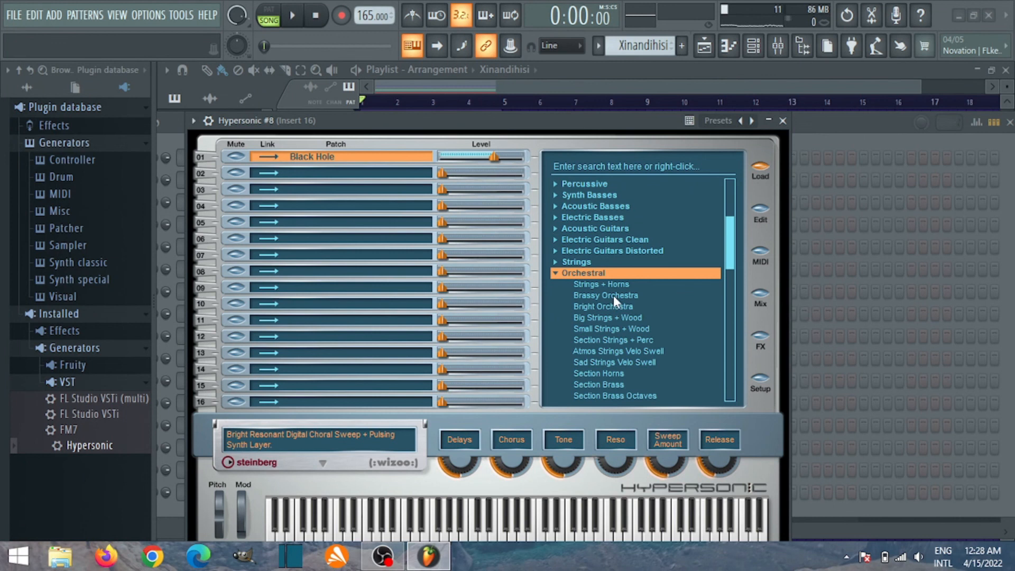
pyautogui.click(556, 273)
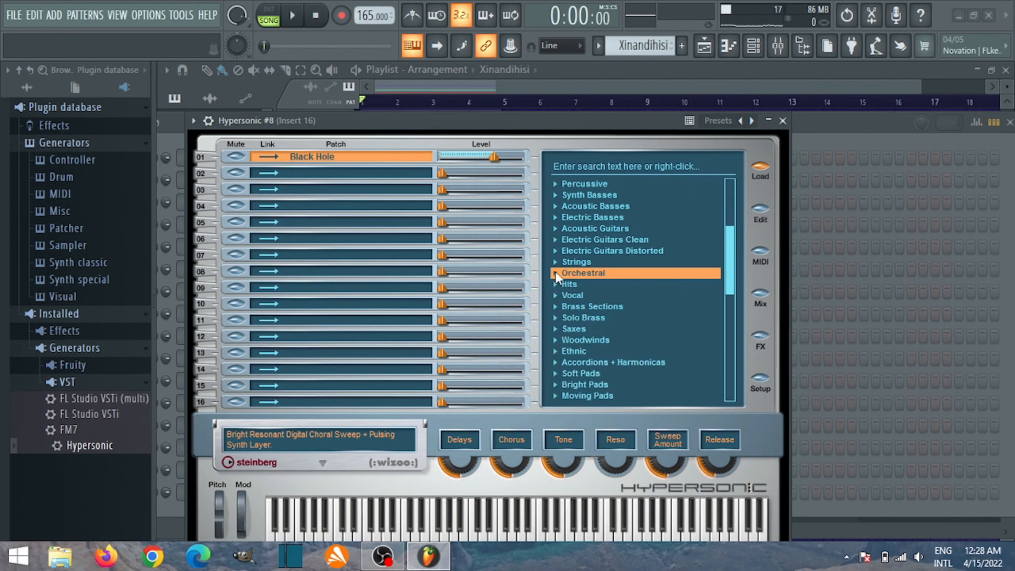
pyautogui.click(555, 306)
pyautogui.doubleClick(581, 318)
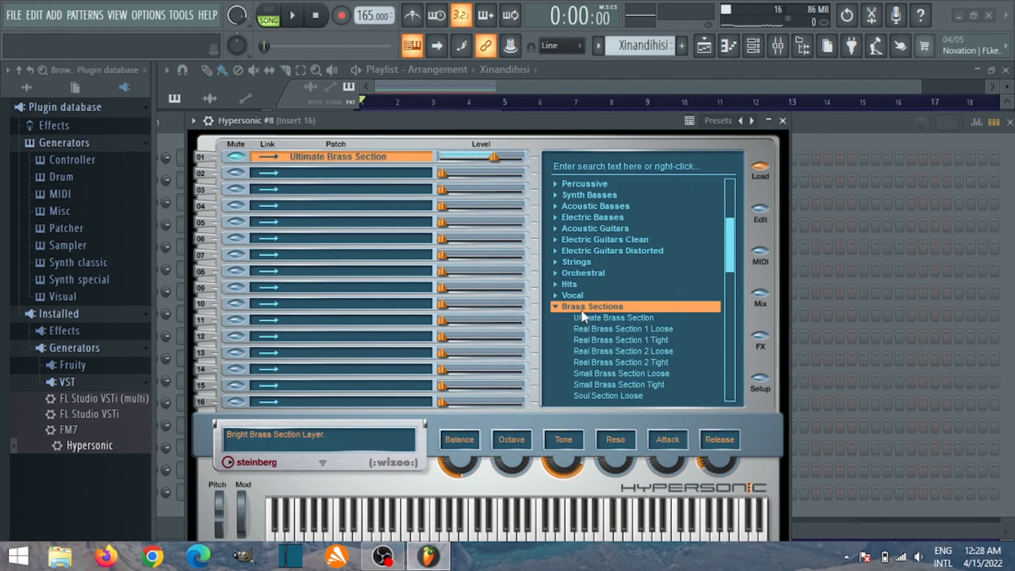
pyautogui.click(589, 318)
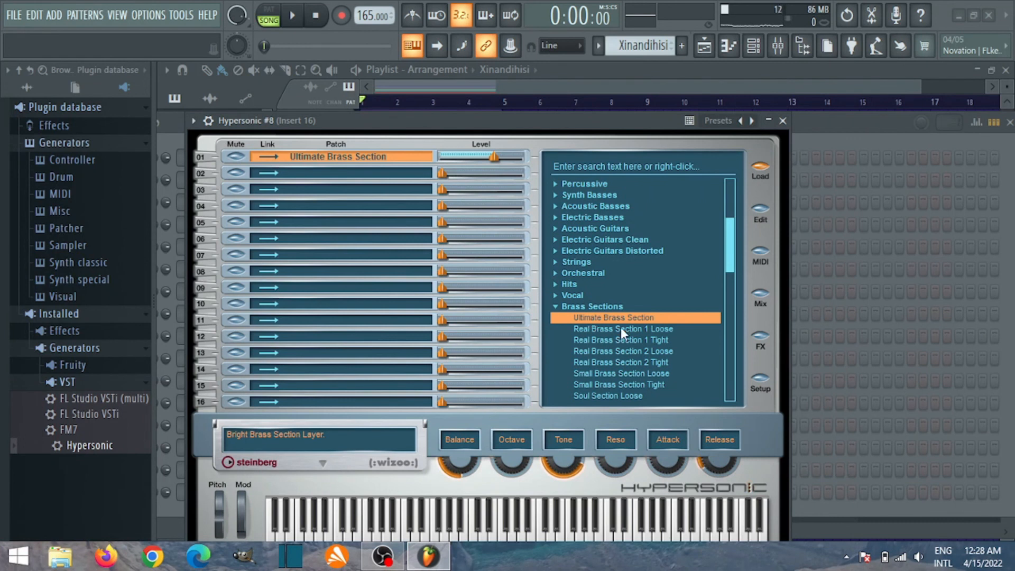
# - Switch off the global FX1 Long Reverb and FX2 Short Reverb in Hypersonic #8 and close the plugin
pyautogui.click(761, 336)
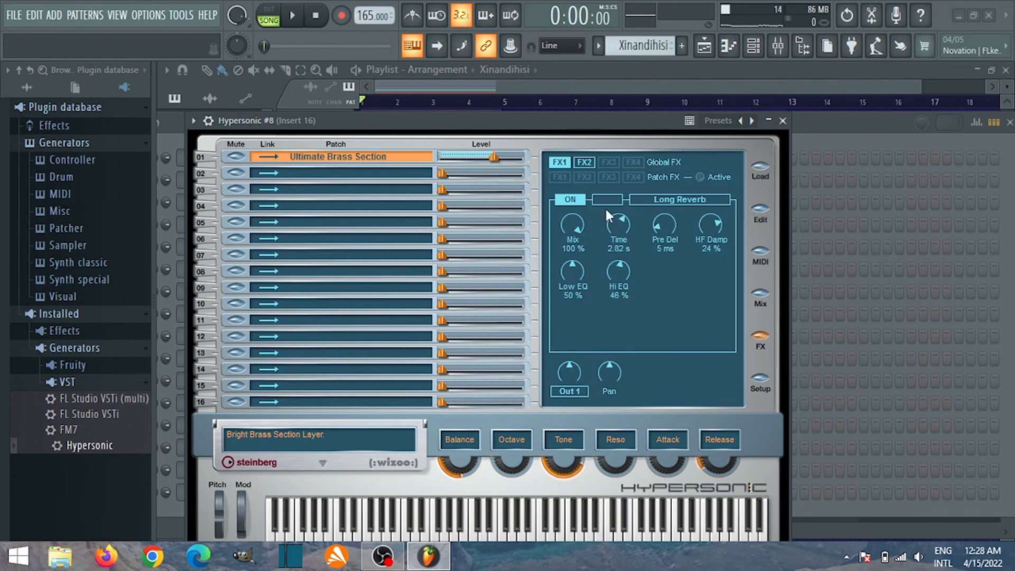
pyautogui.click(566, 204)
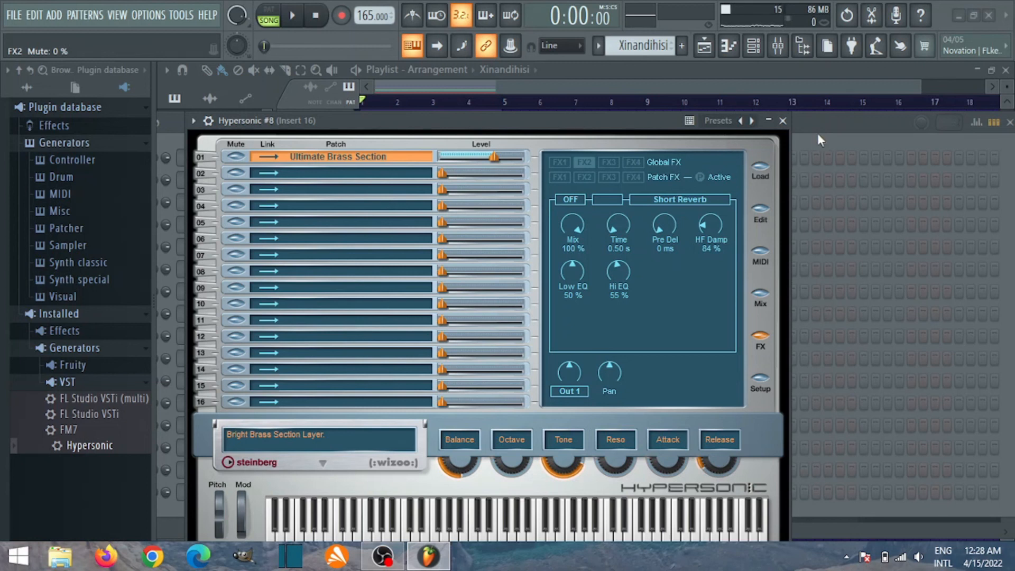
pyautogui.click(784, 121)
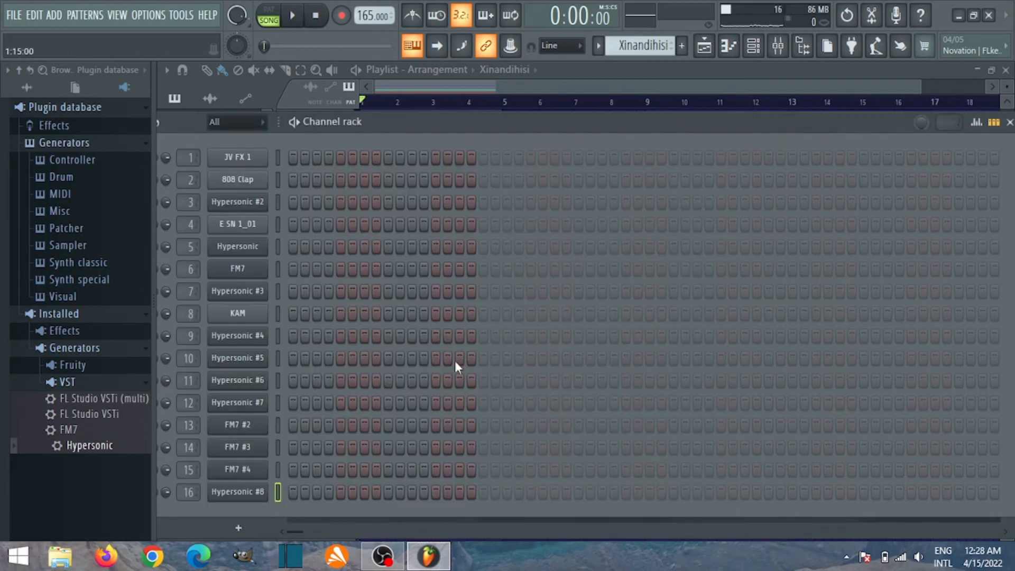
# - Open the Hypersonic #8 piano roll in the Xinandihisi pattern and listen to the arrangement
pyautogui.rightClick(232, 497)
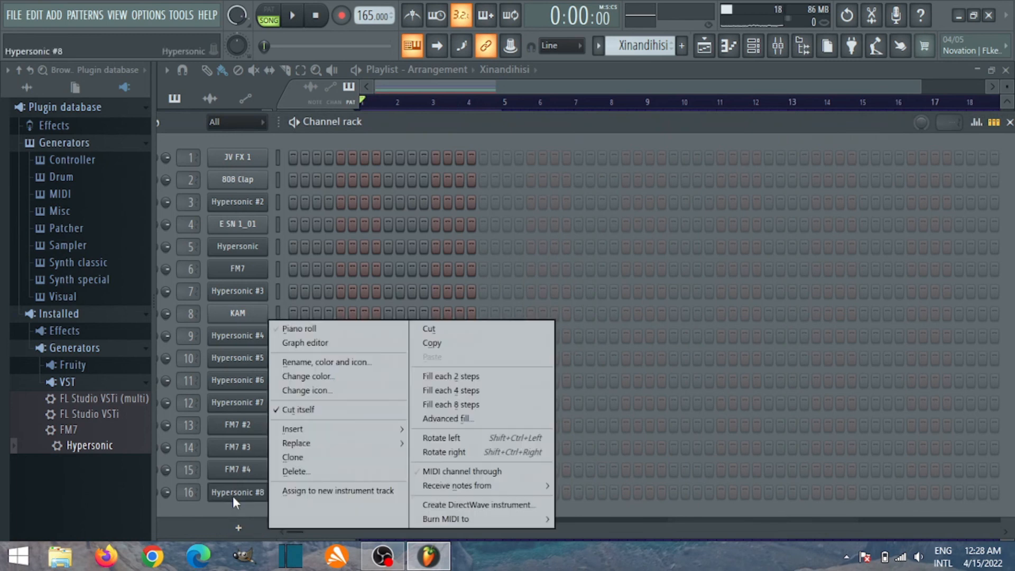
pyautogui.click(325, 325)
pyautogui.press('space')
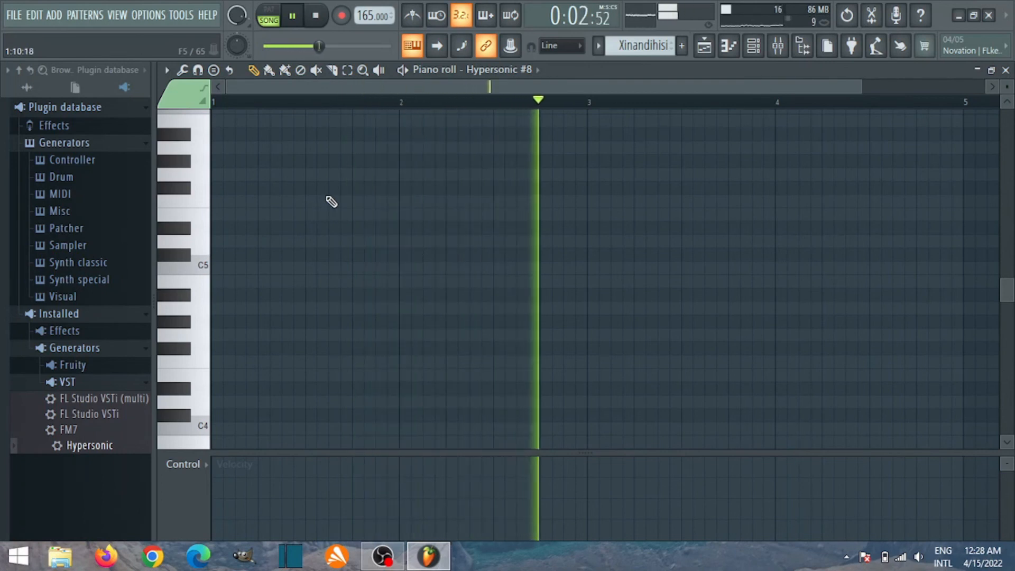
pyautogui.press('space')
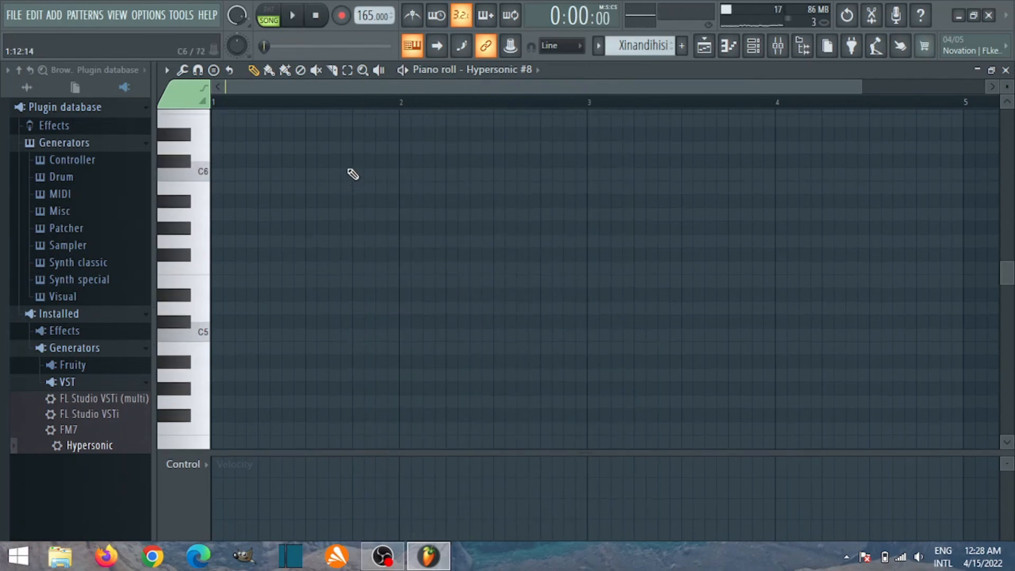
# - Try a D#6 note in the second half of bar 1, shorten it and play the result
pyautogui.scroll(3, 351, 175)
pyautogui.moveTo(333, 214); pyautogui.dragTo(332, 137)
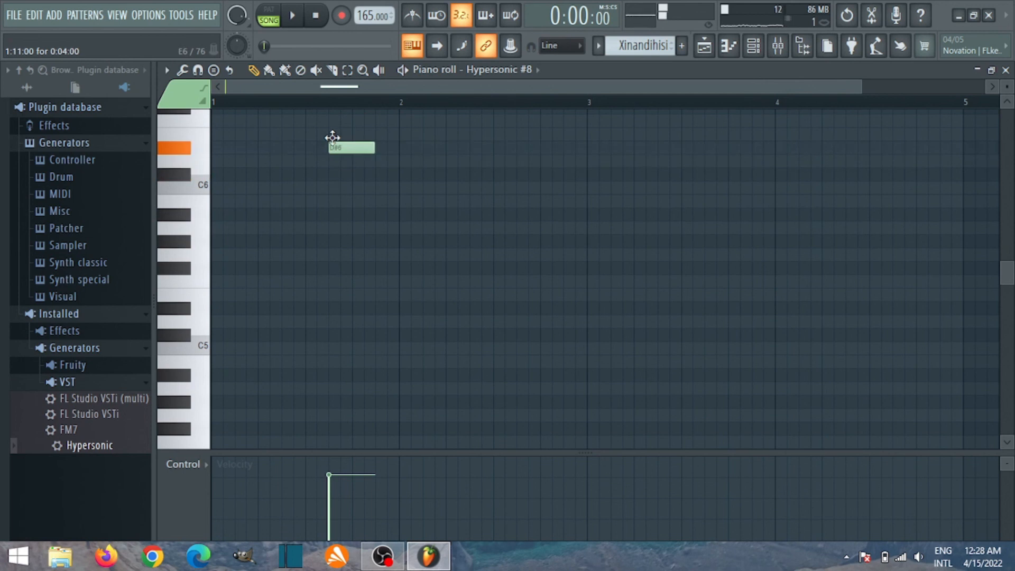
pyautogui.press('space')
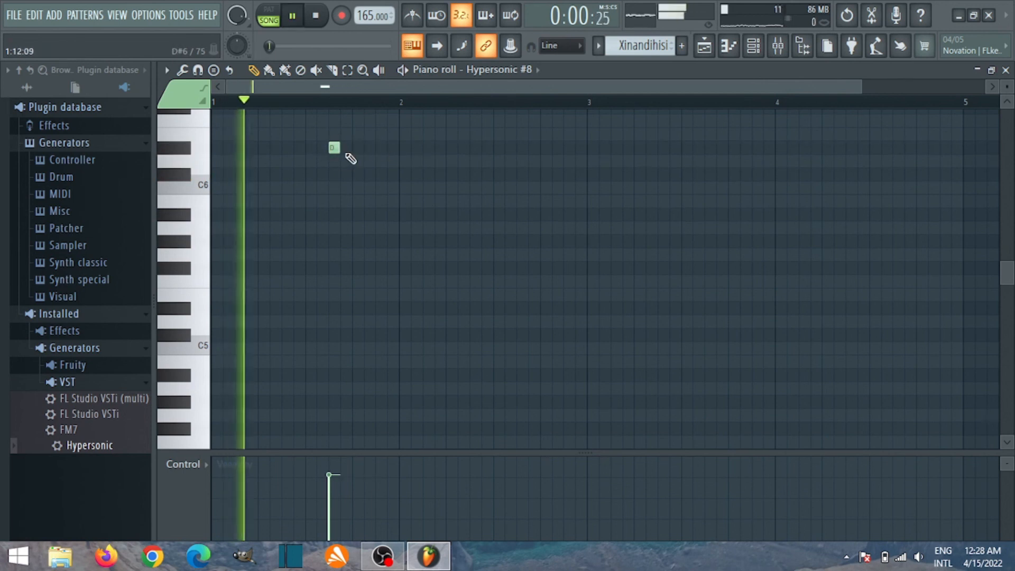
pyautogui.press('space')
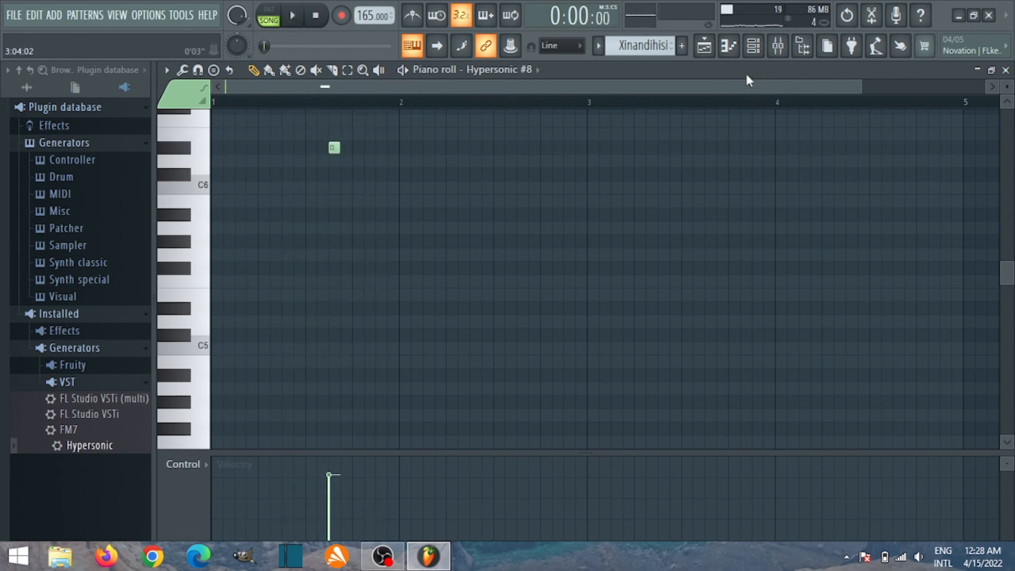
# - Raise the Insert 16 volume fader in the mixer while the arrangement plays
pyautogui.click(779, 49)
pyautogui.press('space')
pyautogui.moveTo(746, 330); pyautogui.dragTo(745, 301)
pyautogui.press('space')
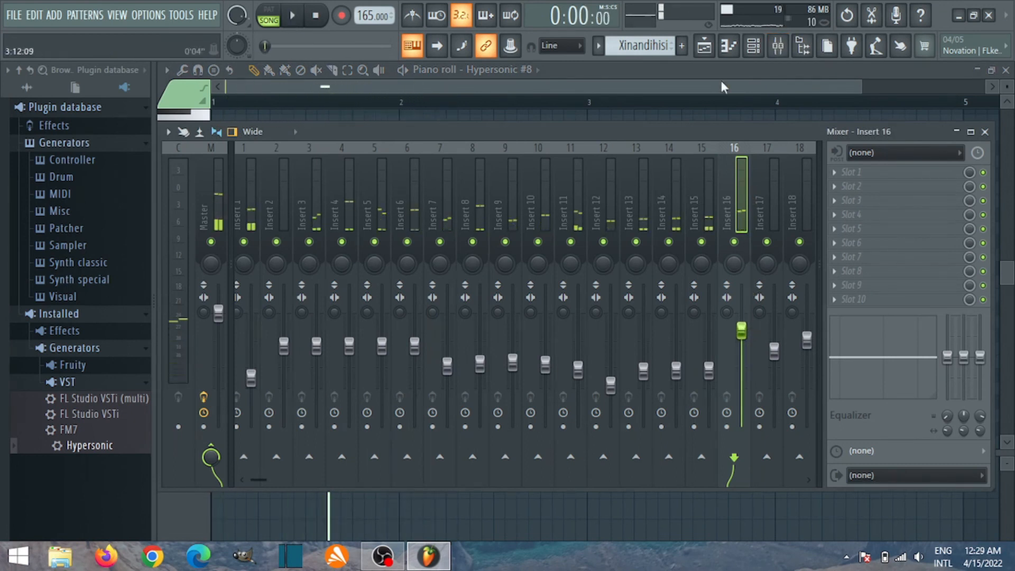
# - Return to the Hypersonic #8 piano roll and set the main snap to 1/2 step
pyautogui.click(728, 46)
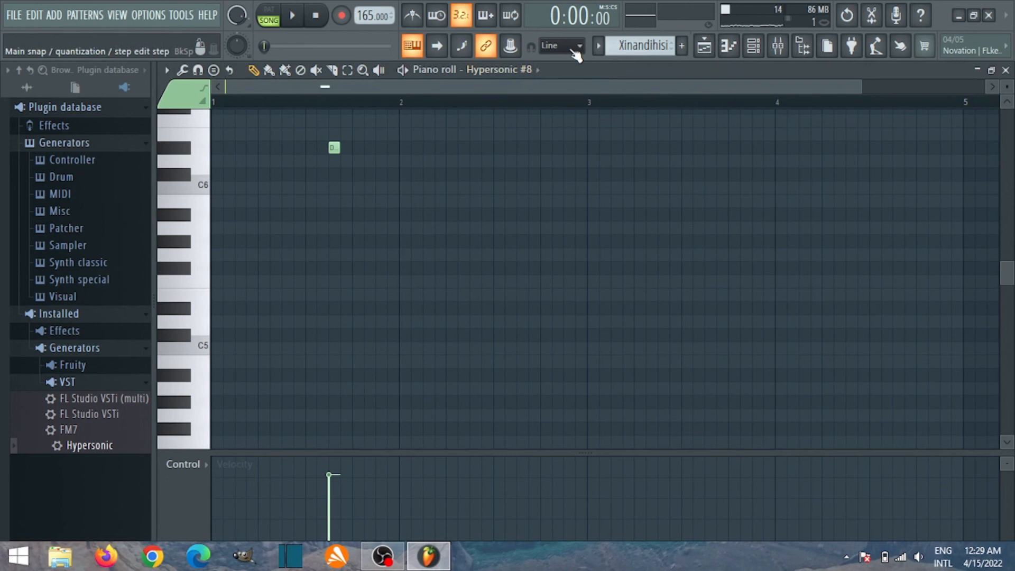
pyautogui.click(577, 53)
pyautogui.click(555, 152)
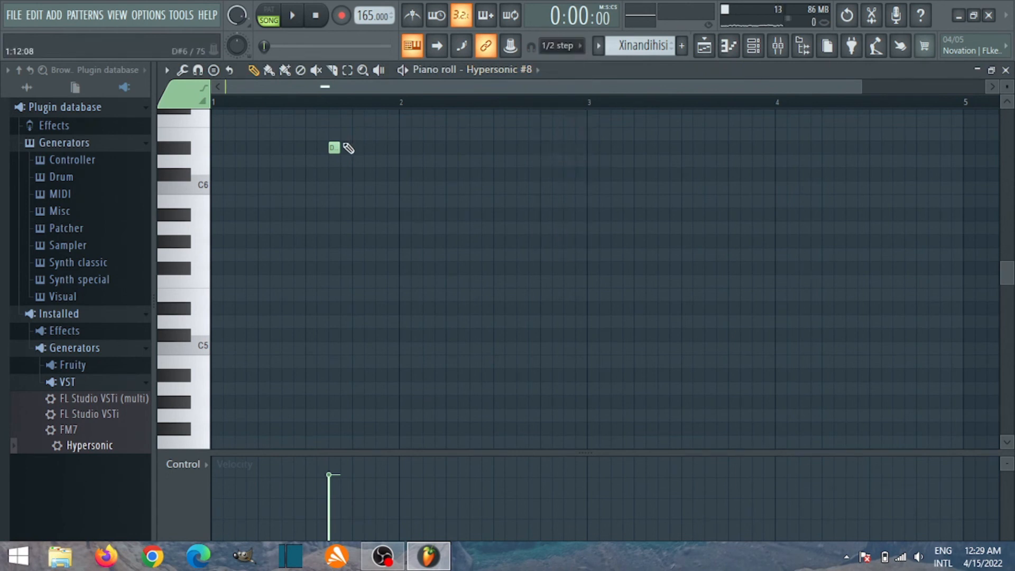
# - Try a rhythm of short D#6 notes across bars 1 and 2, ending in a lengthened D#6, and listen to it
pyautogui.press('space')
pyautogui.click(354, 148)
pyautogui.moveTo(355, 153); pyautogui.dragTo(377, 151)
pyautogui.click(367, 149)
pyautogui.press('space')
pyautogui.press('space')
pyautogui.moveTo(395, 147)
pyautogui.mouseDown()
pyautogui.moveTo(449, 142)
pyautogui.moveTo(406, 154)
pyautogui.mouseUp()
pyautogui.click(426, 151)
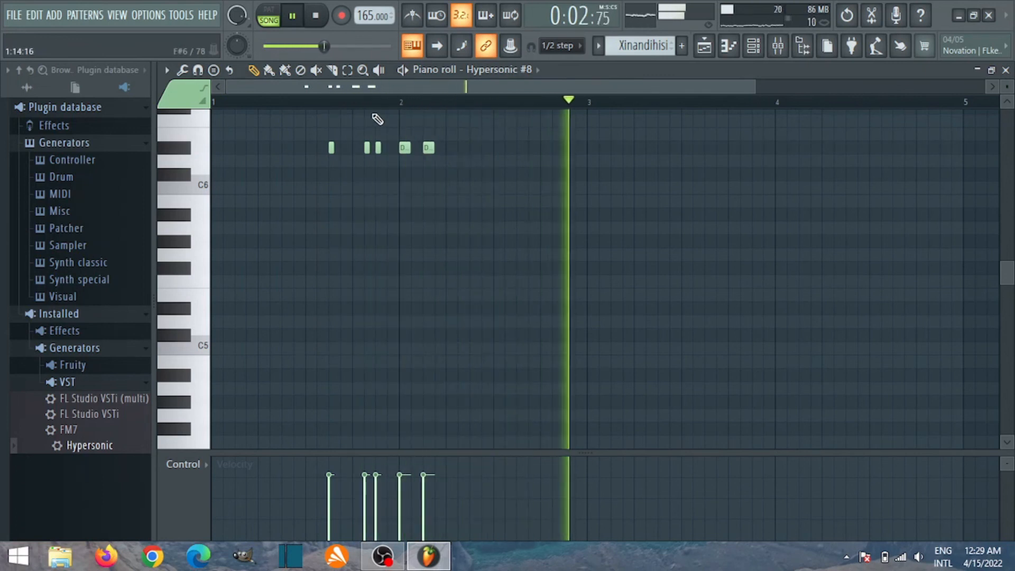
pyautogui.scroll(1, 377, 119)
pyautogui.moveTo(435, 191); pyautogui.dragTo(472, 190)
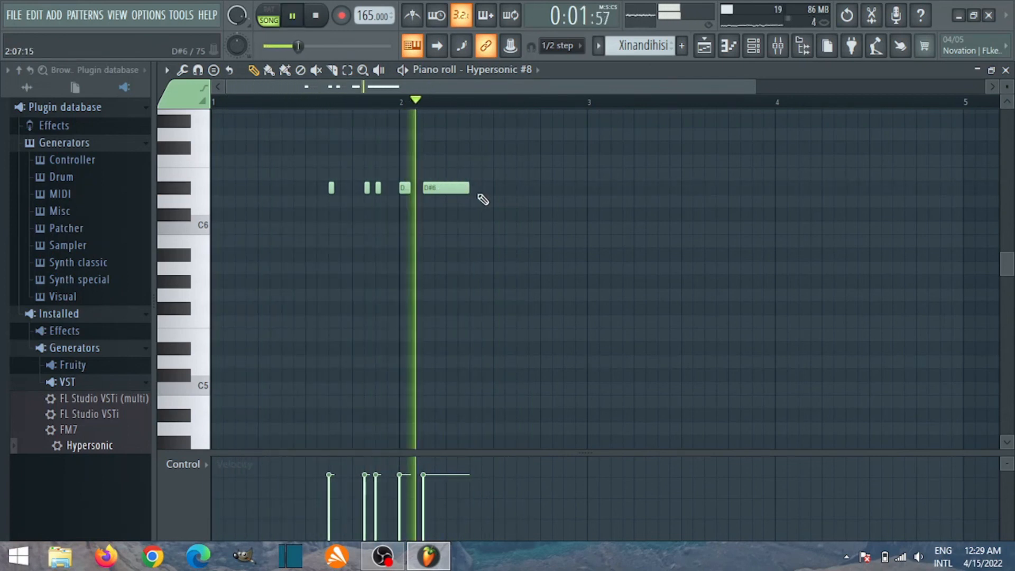
# - Try a G#5 note in the second half of bar 2 and play the phrase
pyautogui.press('space')
pyautogui.moveTo(523, 267); pyautogui.dragTo(512, 288)
pyautogui.press('space')
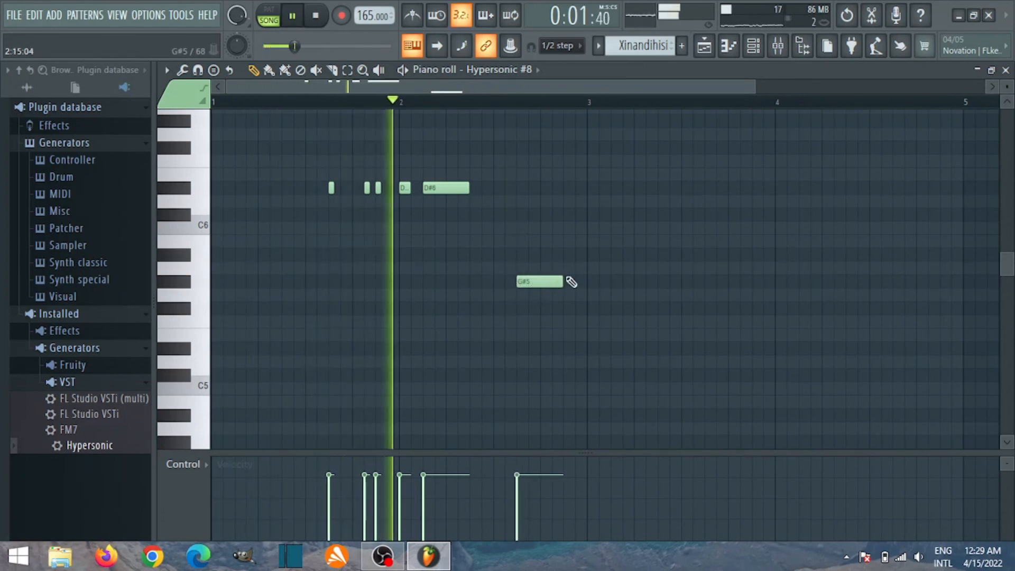
pyautogui.press('space')
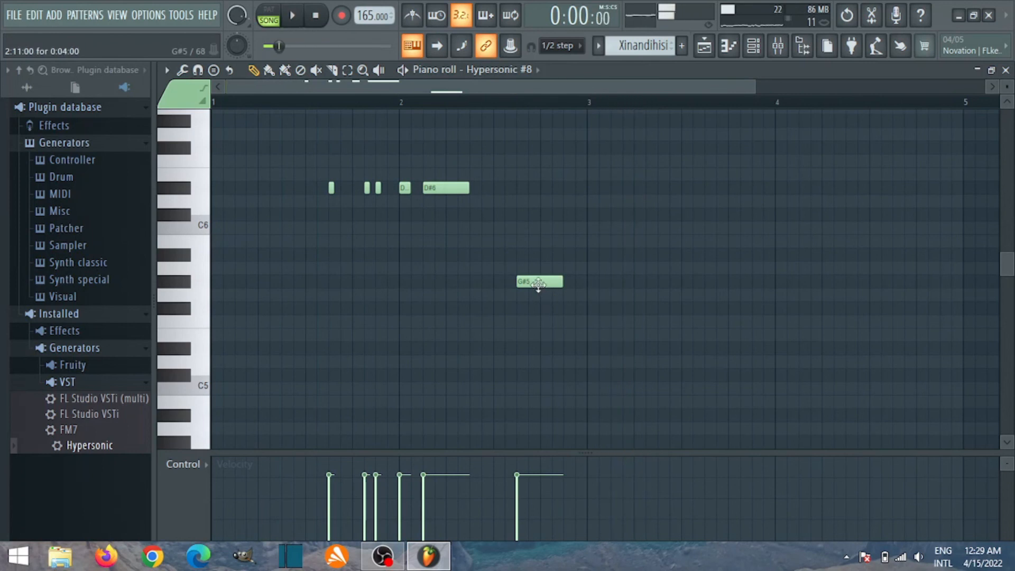
# - Delete all the D#6 and G#5 notes from the Hypersonic #8 piano roll and restart playback
pyautogui.rightClick(538, 284)
pyautogui.rightClick(405, 191)
pyautogui.rightClick(379, 190)
pyautogui.rightClick(367, 189)
pyautogui.rightClick(332, 189)
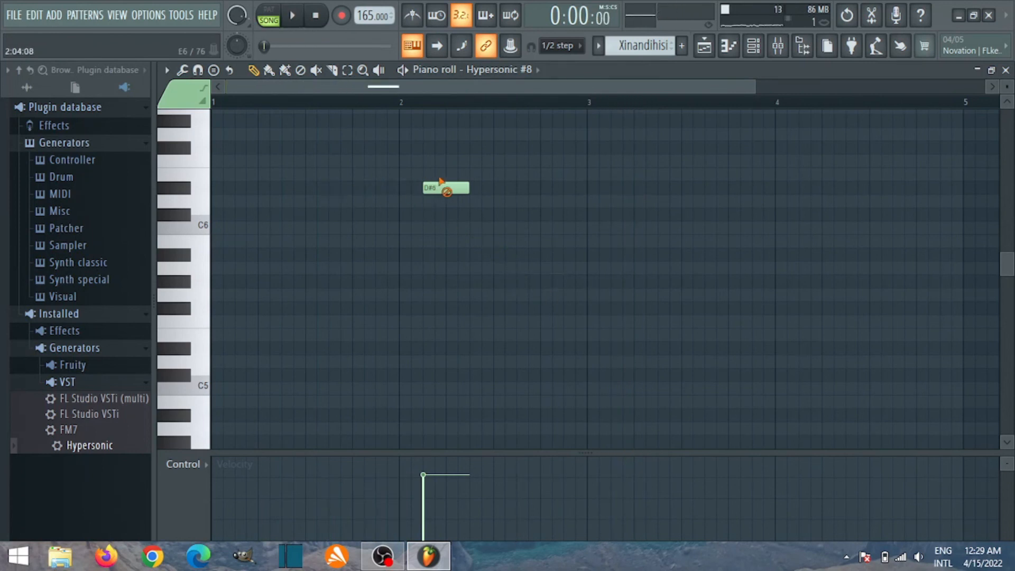
pyautogui.rightClick(441, 186)
pyautogui.press('space')
pyautogui.scroll(3, 342, 207)
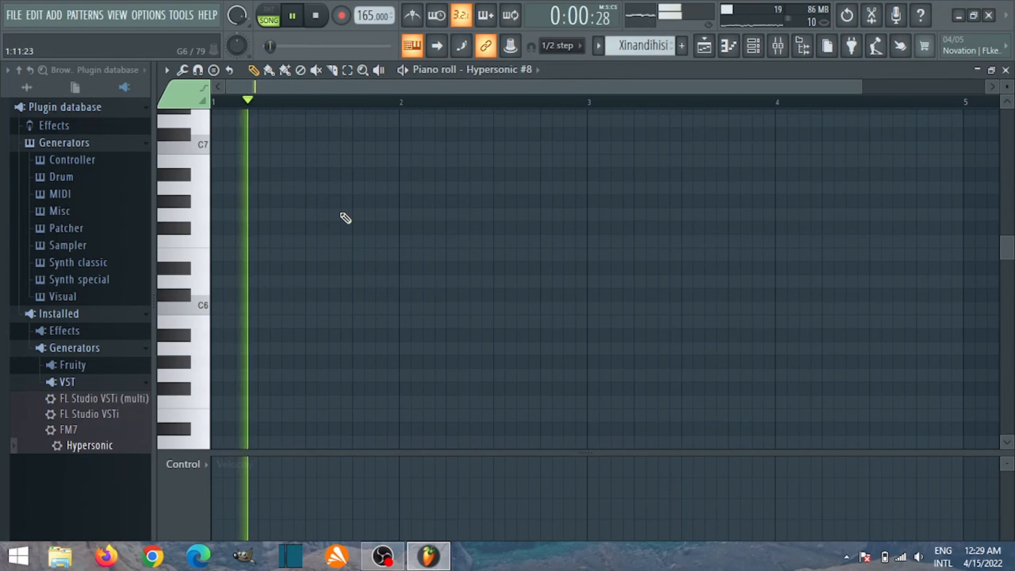
# - Try a short A6 note near the end of bar 1 and replace it with one at the third step of bar 2
pyautogui.press('space')
pyautogui.click(376, 200)
pyautogui.moveTo(375, 197)
pyautogui.mouseDown()
pyautogui.moveTo(376, 175)
pyautogui.moveTo(381, 189)
pyautogui.mouseUp()
pyautogui.press('space')
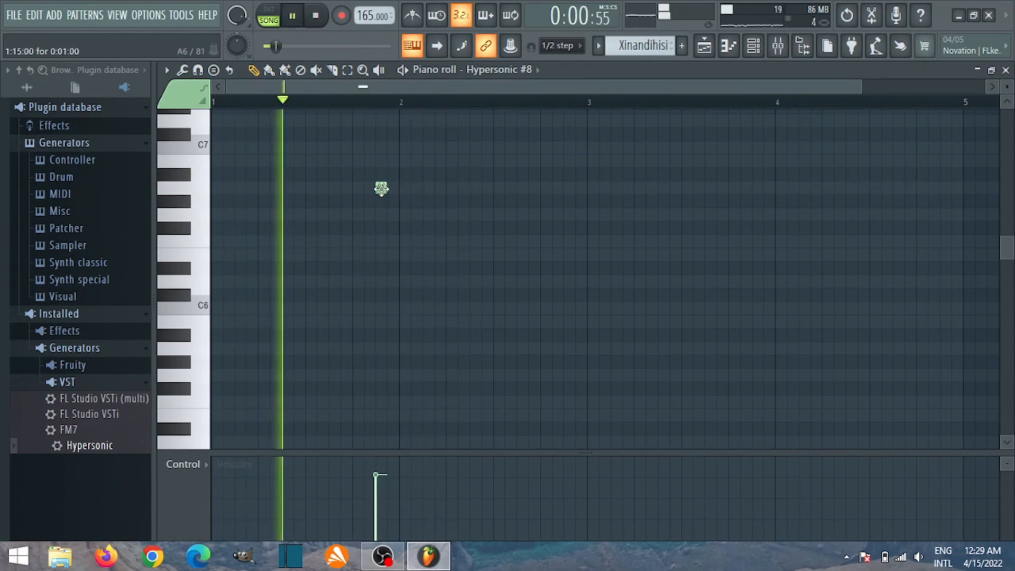
pyautogui.click(423, 189)
pyautogui.rightClick(380, 188)
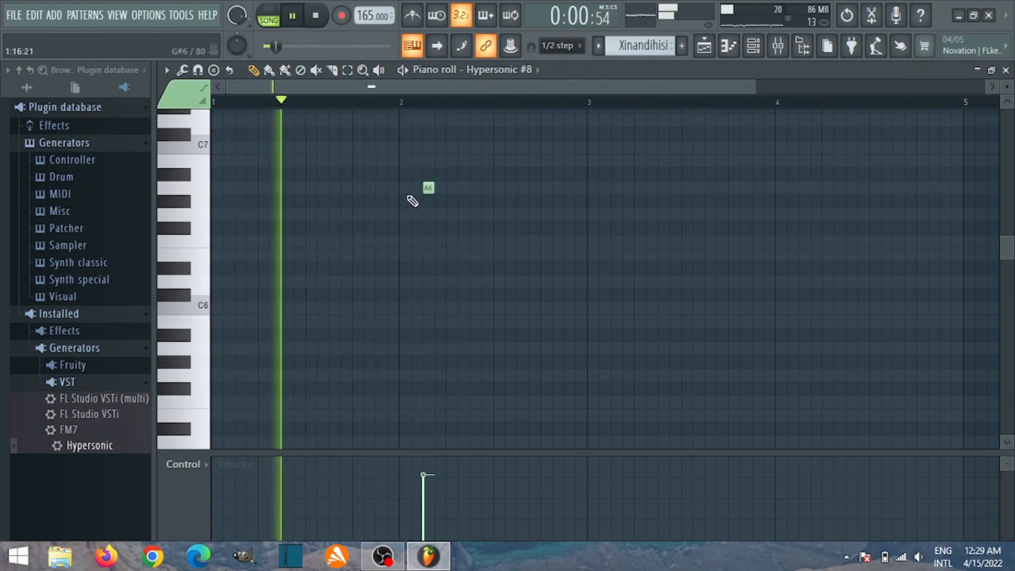
# - Lower the A6 note in bar 2 to G6 and lengthen it to ten steps, listening between adjustments
pyautogui.moveTo(423, 192); pyautogui.dragTo(493, 218)
pyautogui.press('space')
pyautogui.press('space')
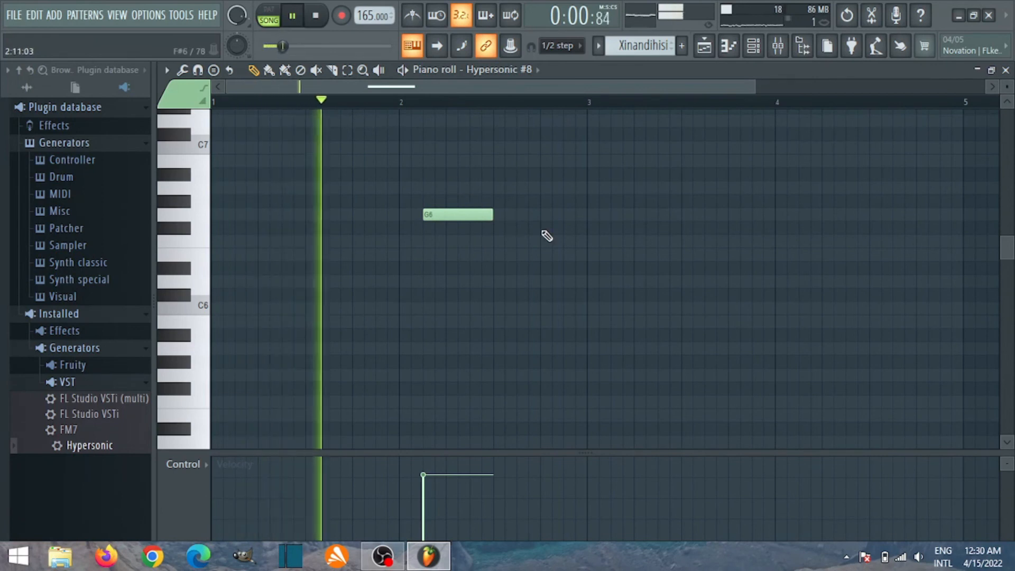
pyautogui.moveTo(493, 218); pyautogui.dragTo(518, 218)
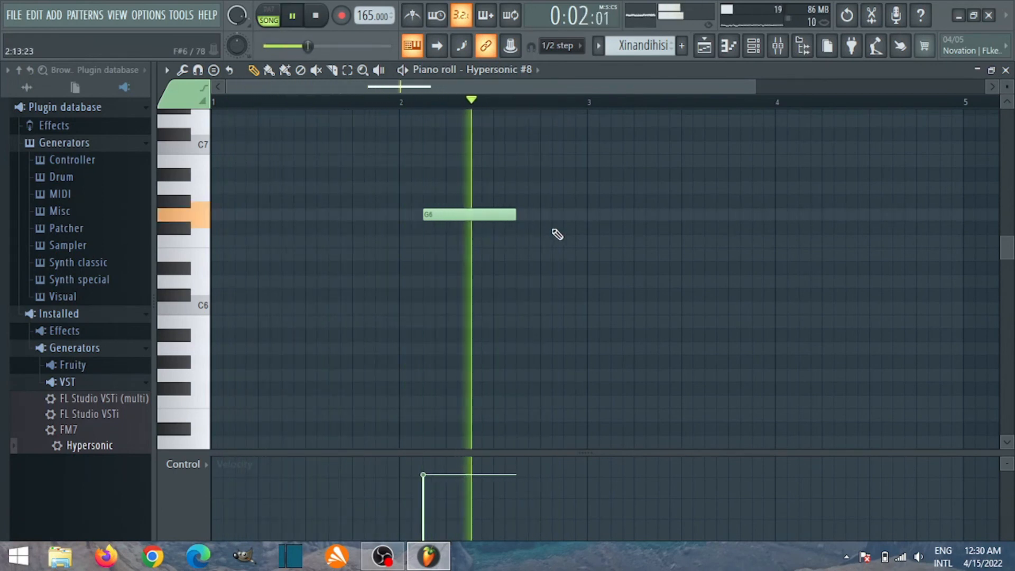
pyautogui.moveTo(516, 216); pyautogui.dragTo(540, 217)
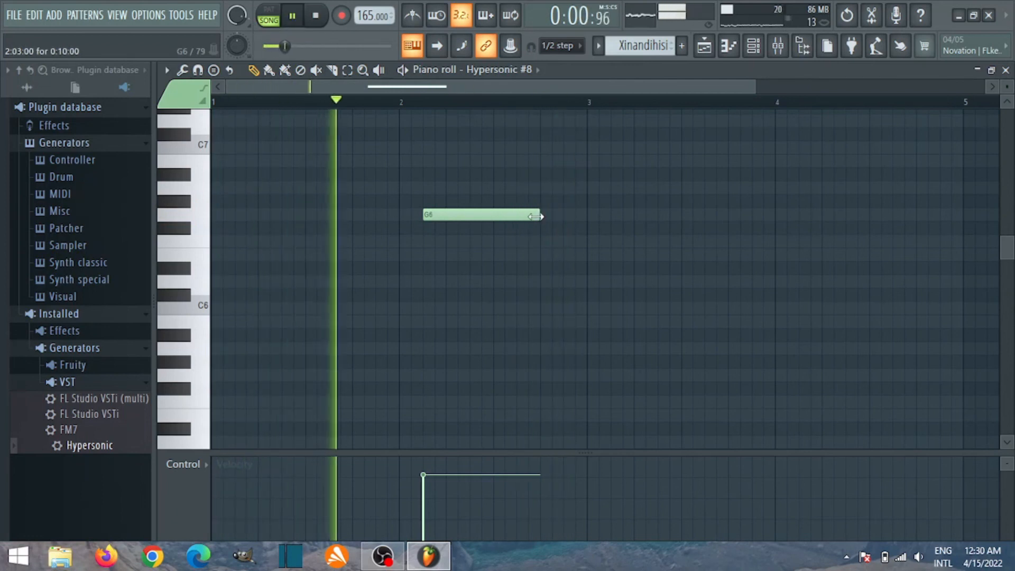
pyautogui.press('space')
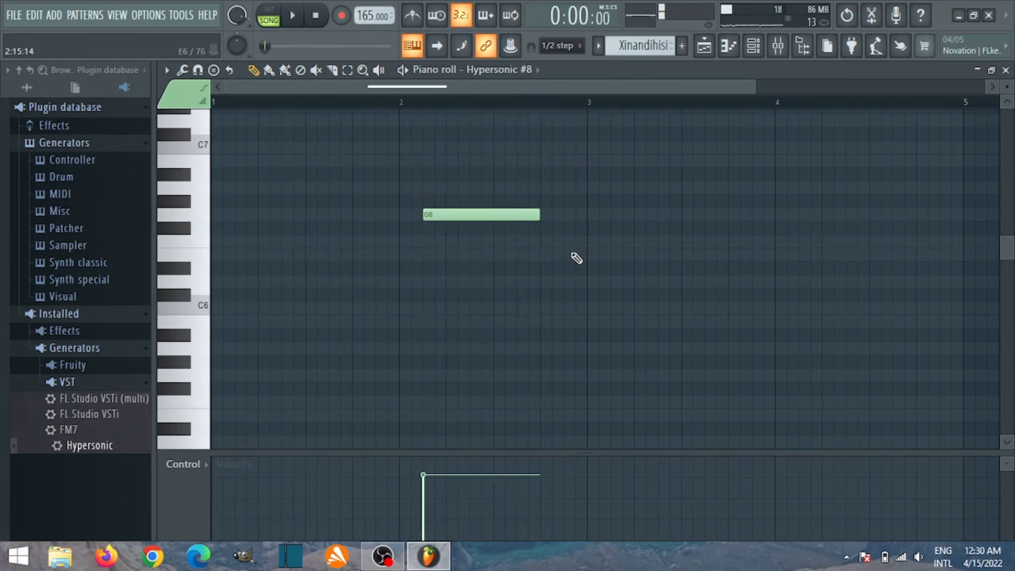
# - Add an F6 note at the fifteenth step of bar 2 and shorten it to one step
pyautogui.moveTo(566, 253); pyautogui.dragTo(568, 229)
pyautogui.press('space')
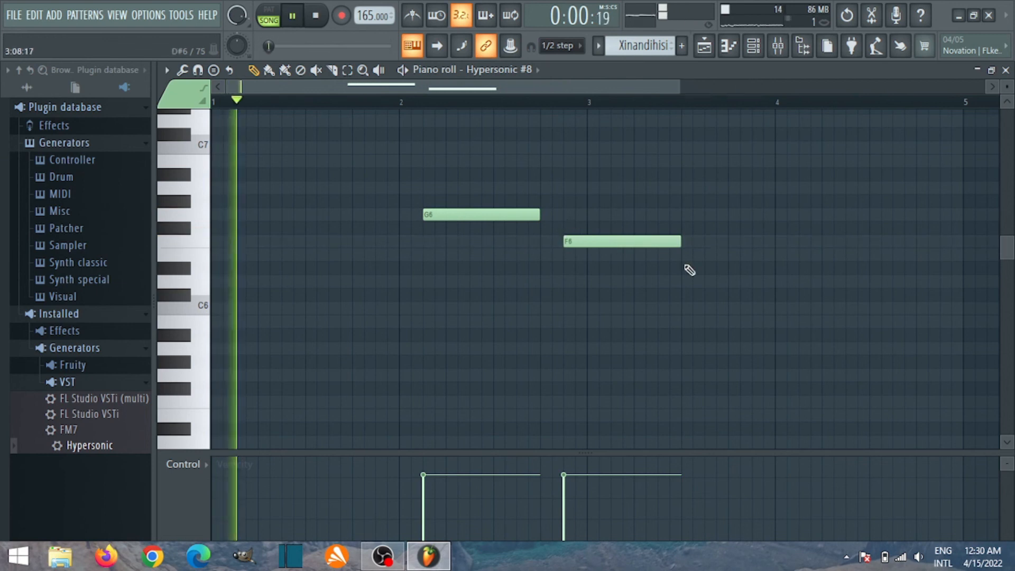
pyautogui.moveTo(680, 243); pyautogui.dragTo(575, 258)
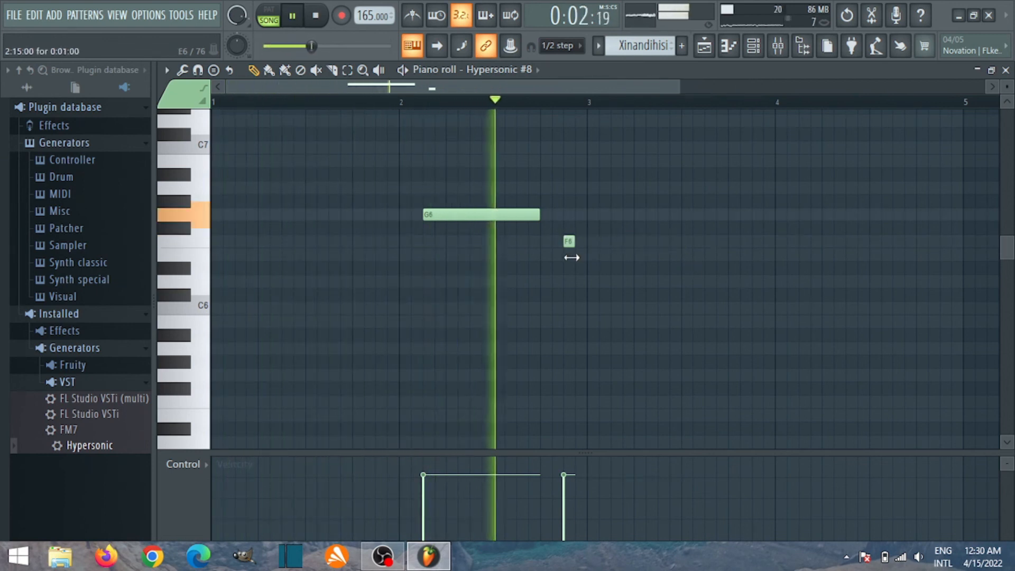
# - Place a D#6 note at the third step of bar 3, listen to it, and lengthen it to four steps
pyautogui.click(609, 254)
pyautogui.press('space')
pyautogui.press('space')
pyautogui.moveTo(608, 268); pyautogui.dragTo(614, 268)
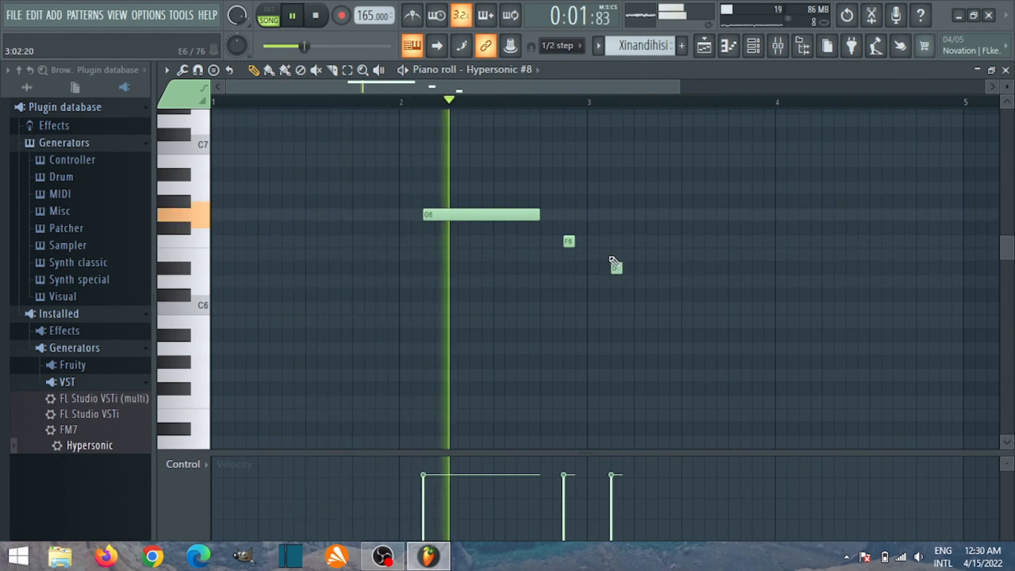
pyautogui.press('space')
pyautogui.press('space')
pyautogui.moveTo(618, 267); pyautogui.dragTo(658, 268)
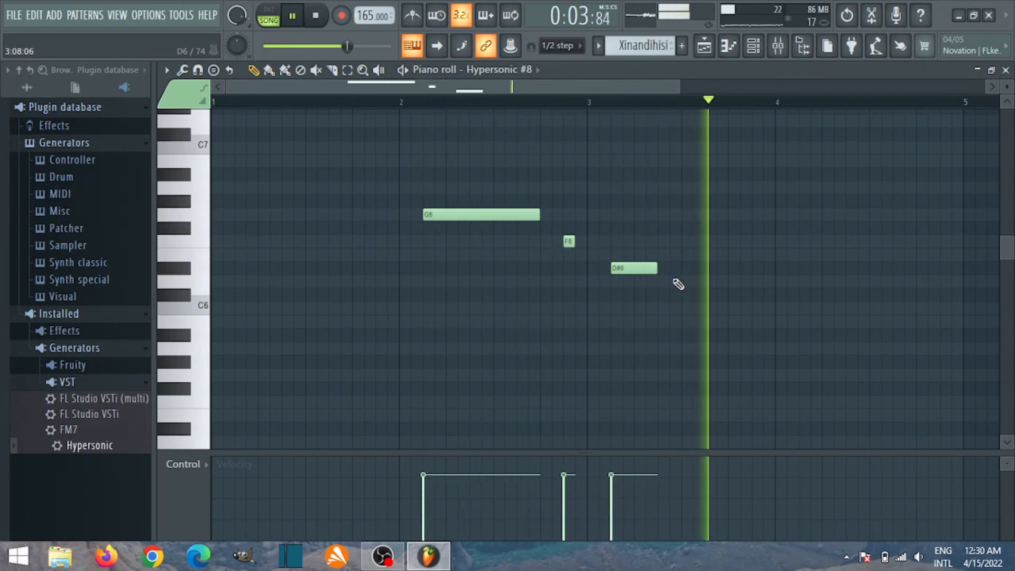
# - Add a ten-step C#6 and a one-step F6 in bar 4, and check Insert 16 in the mixer
pyautogui.press('space')
pyautogui.press('space')
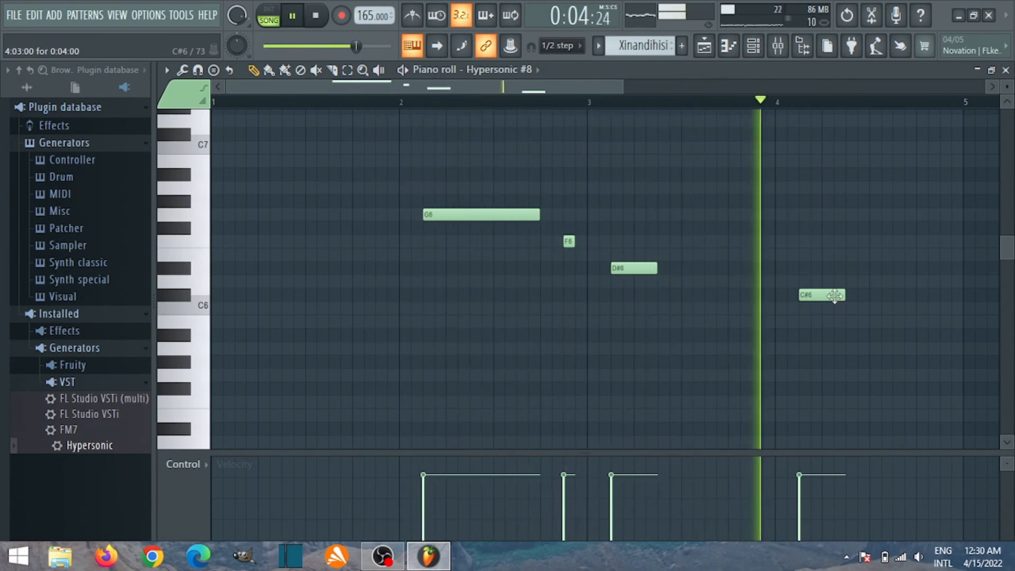
pyautogui.press('space')
pyautogui.moveTo(890, 294); pyautogui.dragTo(916, 294)
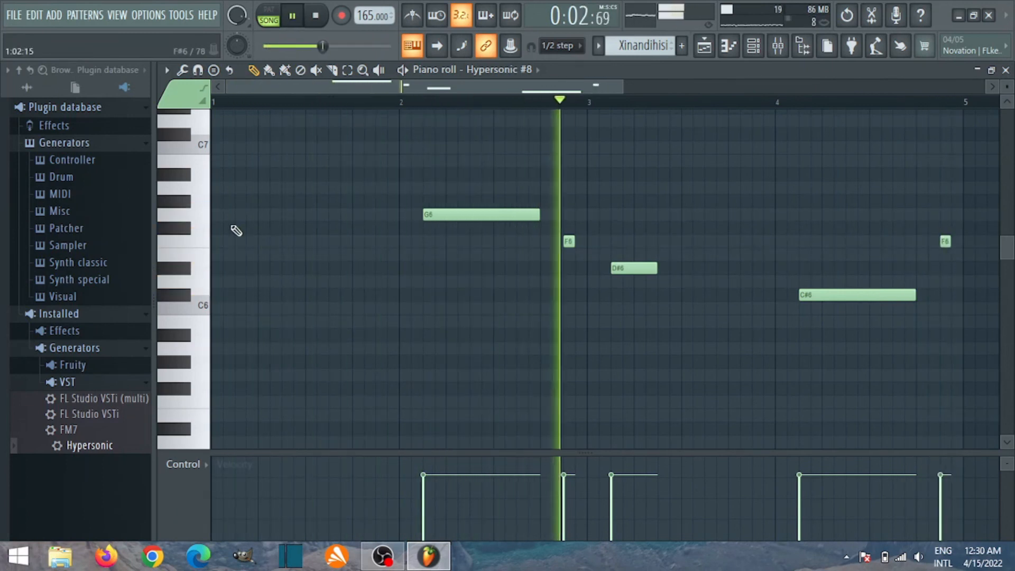
pyautogui.click(777, 46)
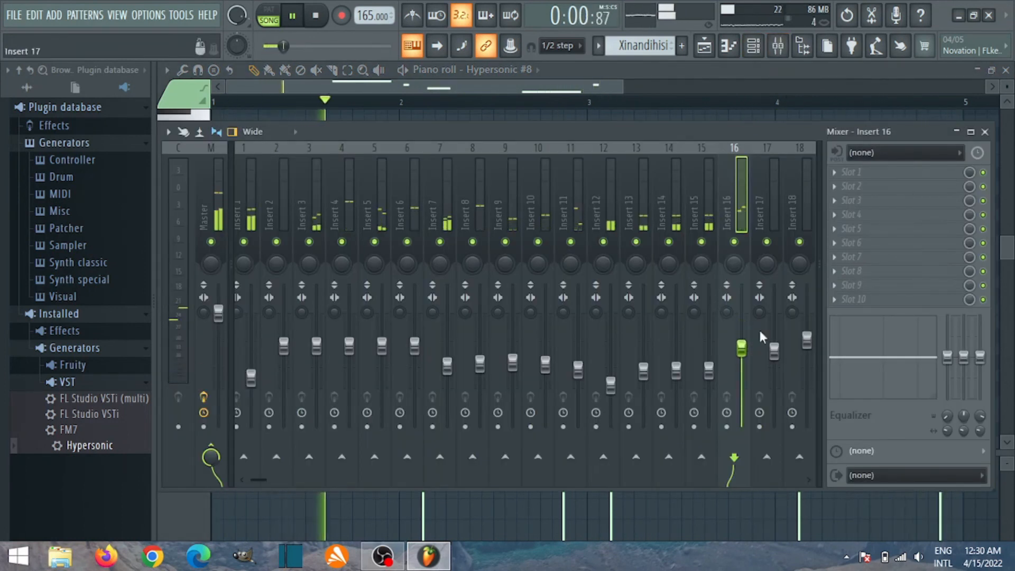
pyautogui.click(985, 131)
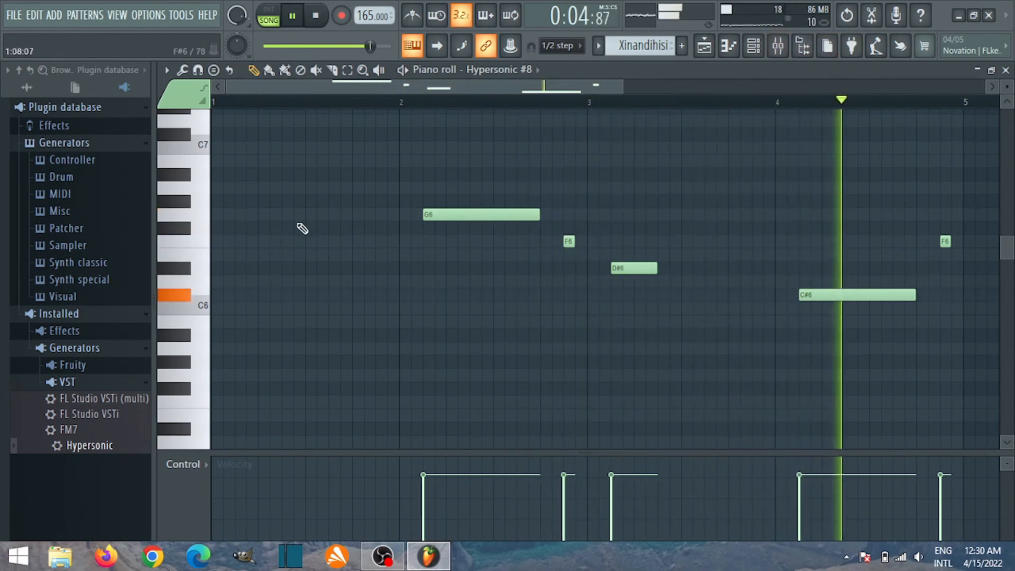
# - Add a four-step D#6 note at the third step of bar 1 and play the phrase
pyautogui.press('space')
pyautogui.click(237, 252)
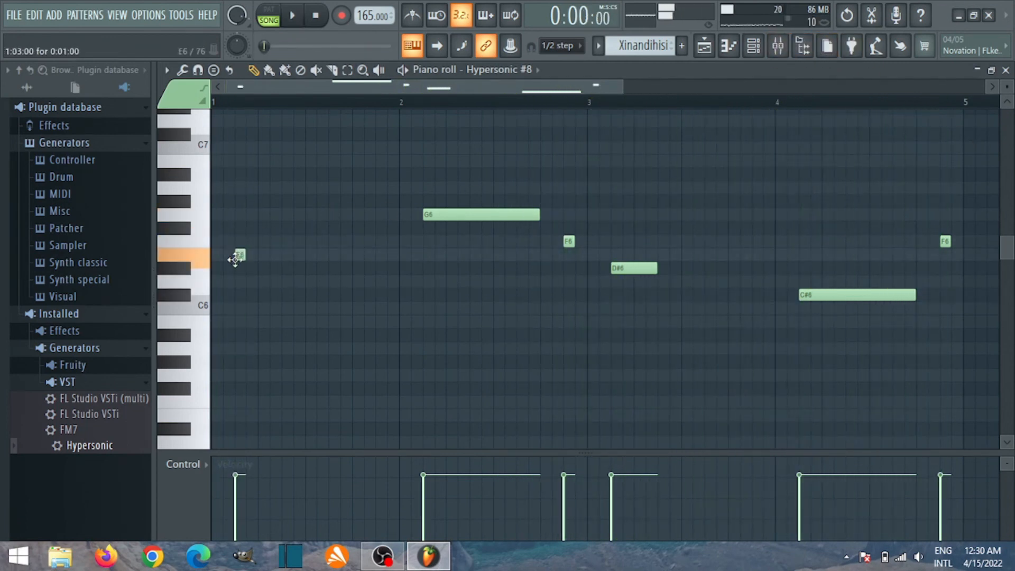
pyautogui.moveTo(240, 268); pyautogui.dragTo(280, 266)
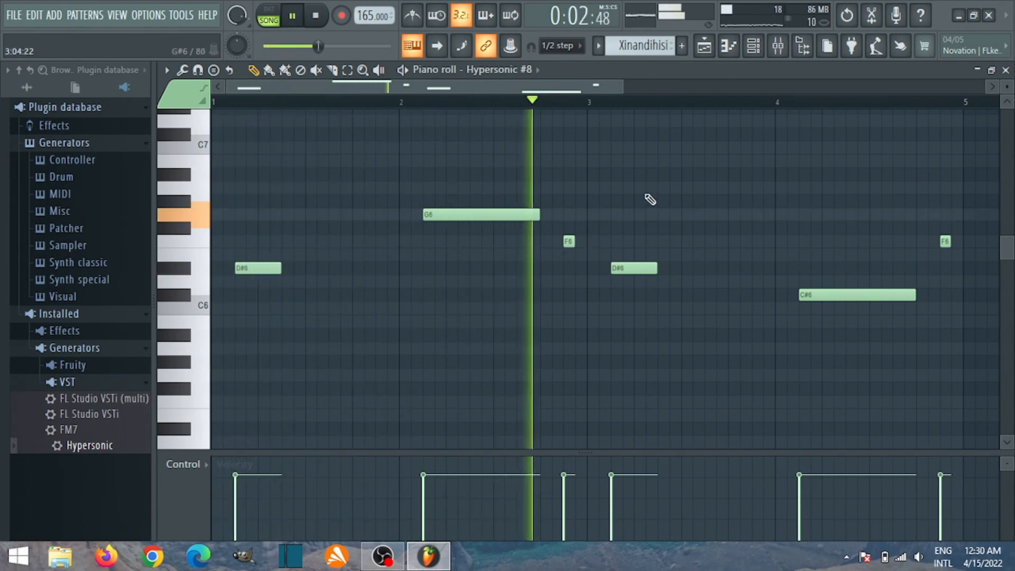
# - Lower the mixer volume of Insert 16 to 76% (-5.6 dB) while the beat plays
pyautogui.click(779, 45)
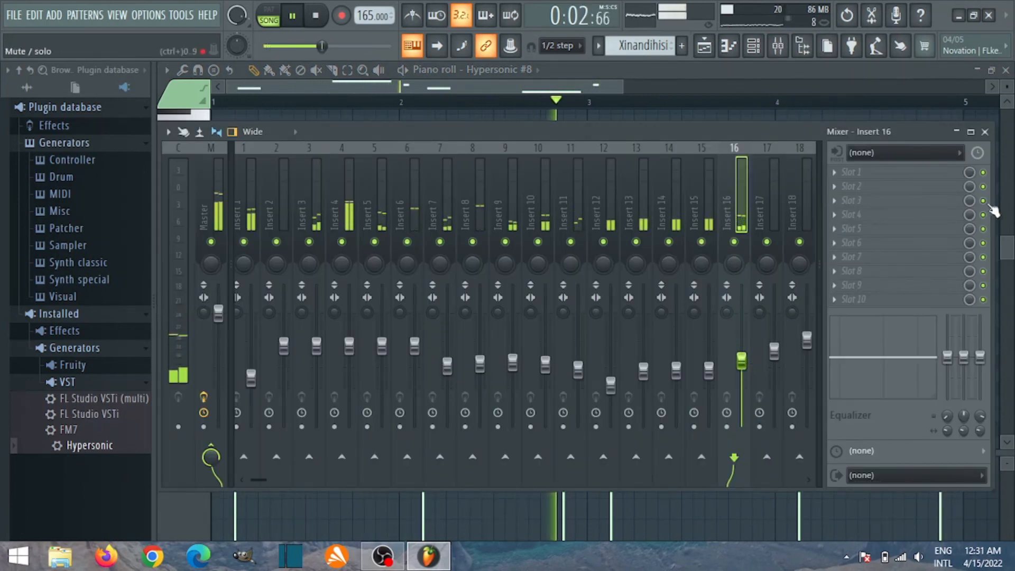
pyautogui.click(984, 132)
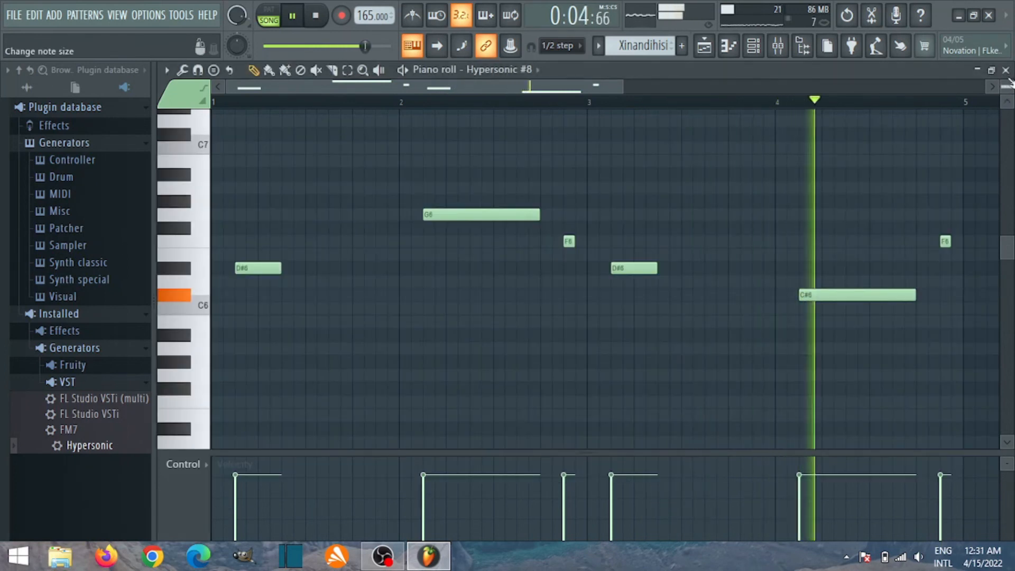
pyautogui.click(779, 46)
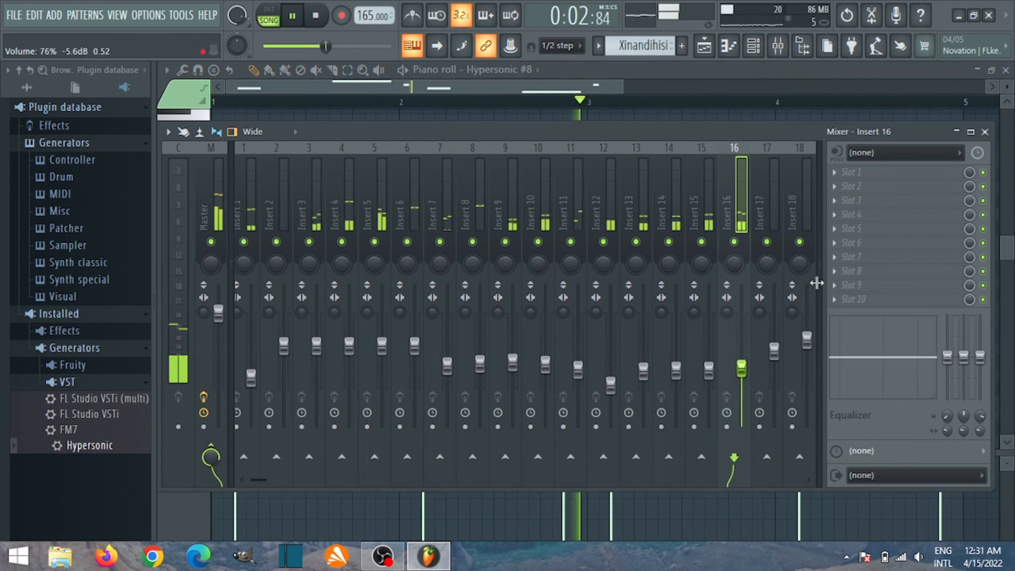
pyautogui.click(985, 133)
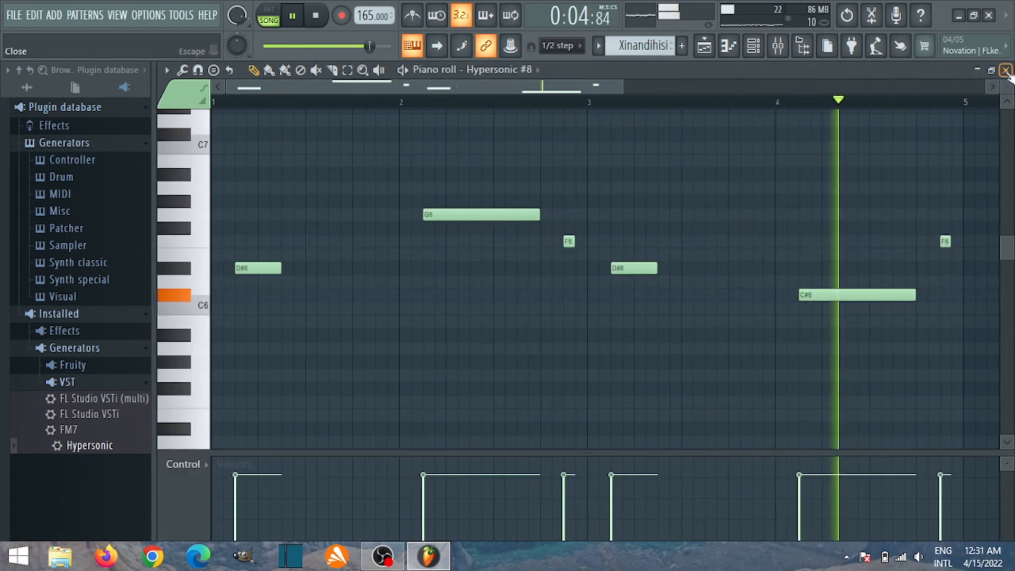
# - Leave the piano roll, stop playback and create a new pattern named X2
pyautogui.click(1006, 70)
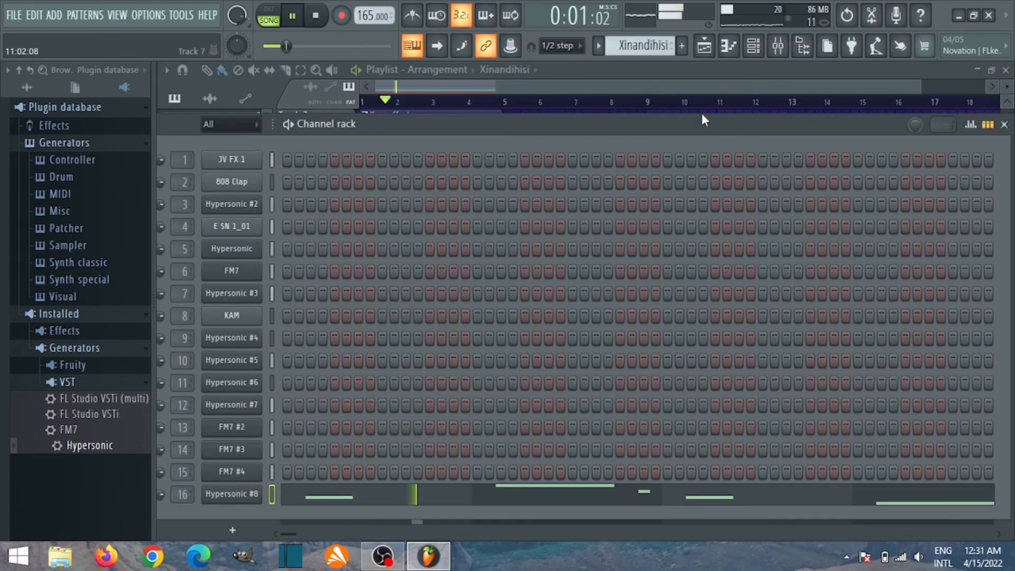
pyautogui.moveTo(702, 113); pyautogui.dragTo(719, 105)
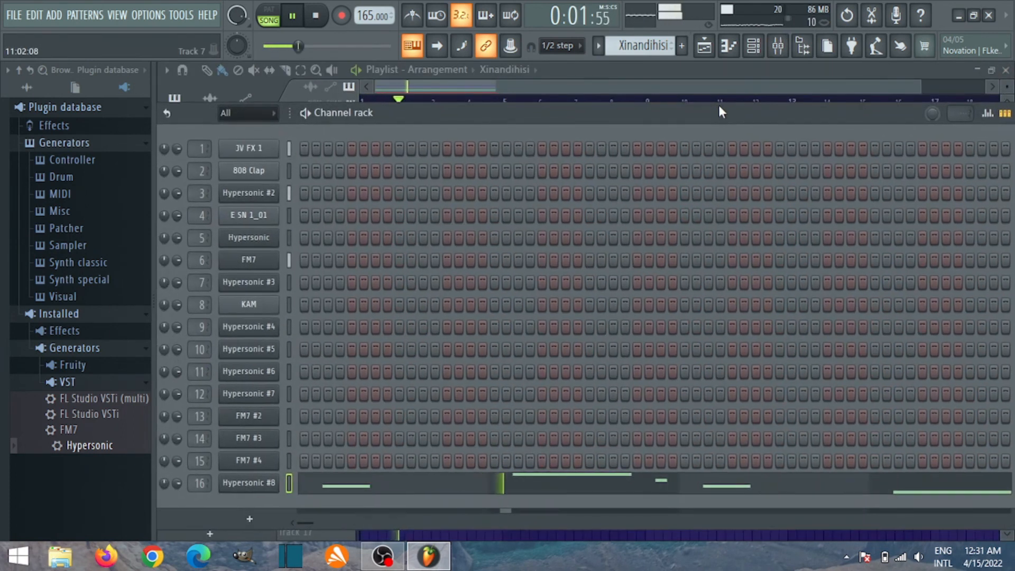
pyautogui.press('space')
pyautogui.click(683, 48)
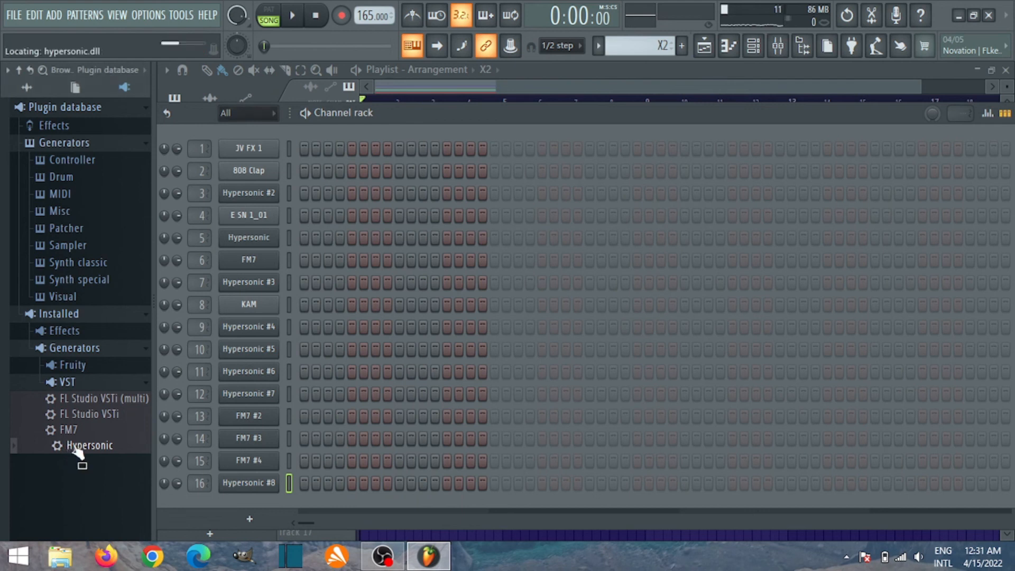
# - Add another Hypersonic channel below Hypersonic #8 and route it to mixer track 17
pyautogui.moveTo(213, 505); pyautogui.dragTo(211, 506)
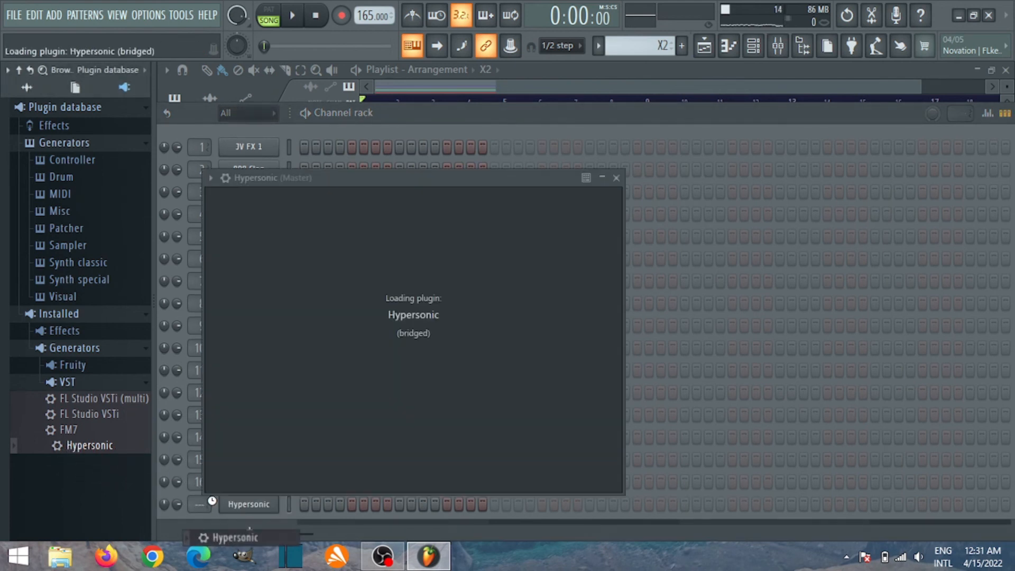
pyautogui.click(199, 505)
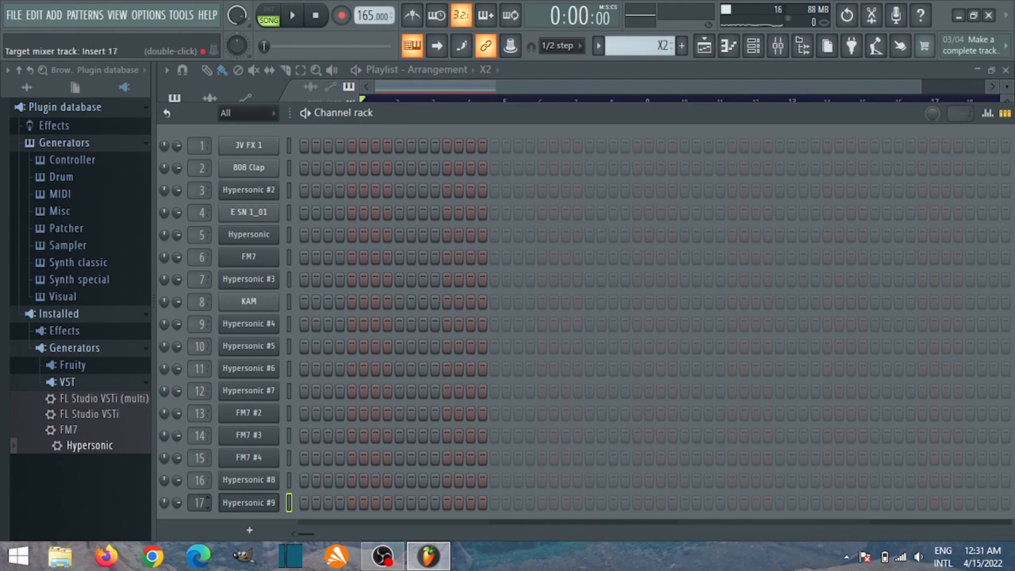
pyautogui.click(244, 507)
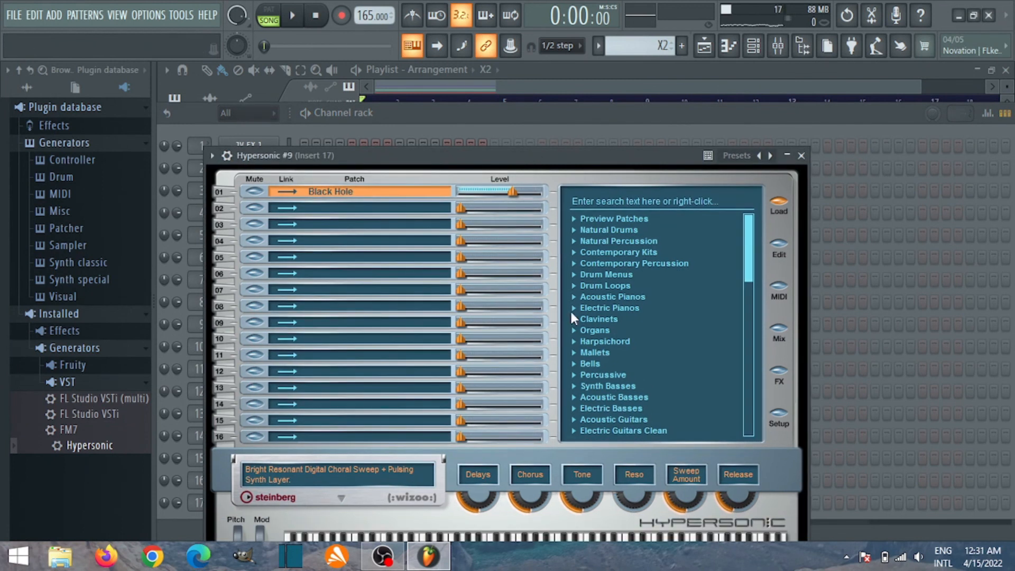
# - Load the Strings + Horns patch from the Orchestral category into the new Hypersonic channel
pyautogui.click(572, 318)
pyautogui.click(571, 319)
pyautogui.click(573, 310)
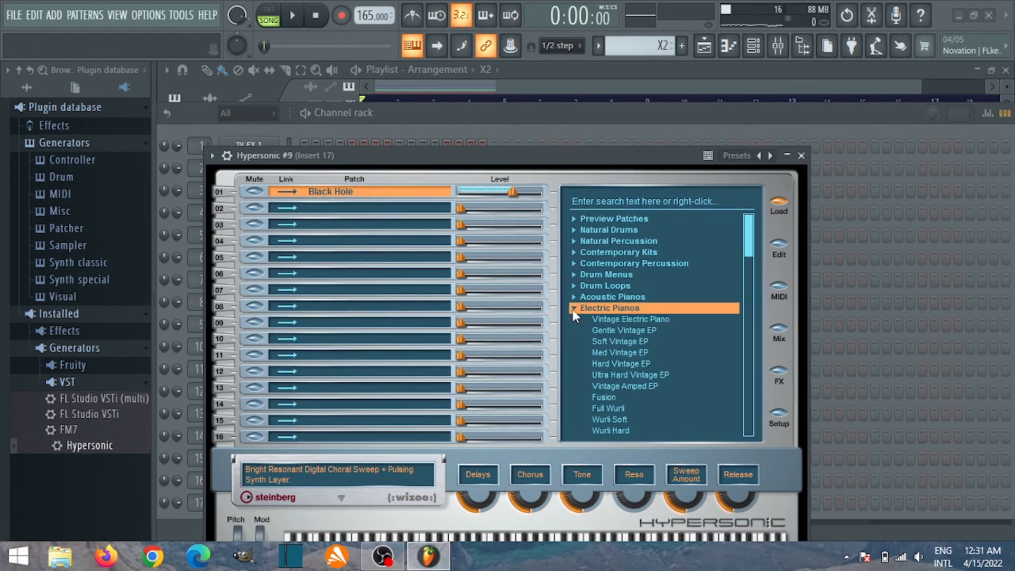
pyautogui.scroll(-7, 729, 266)
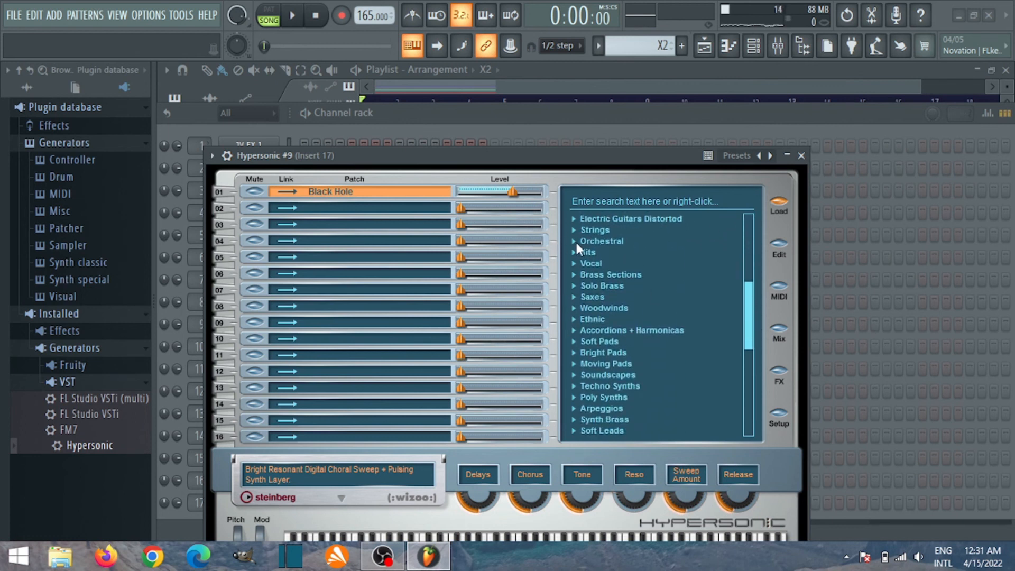
pyautogui.click(575, 241)
pyautogui.click(604, 252)
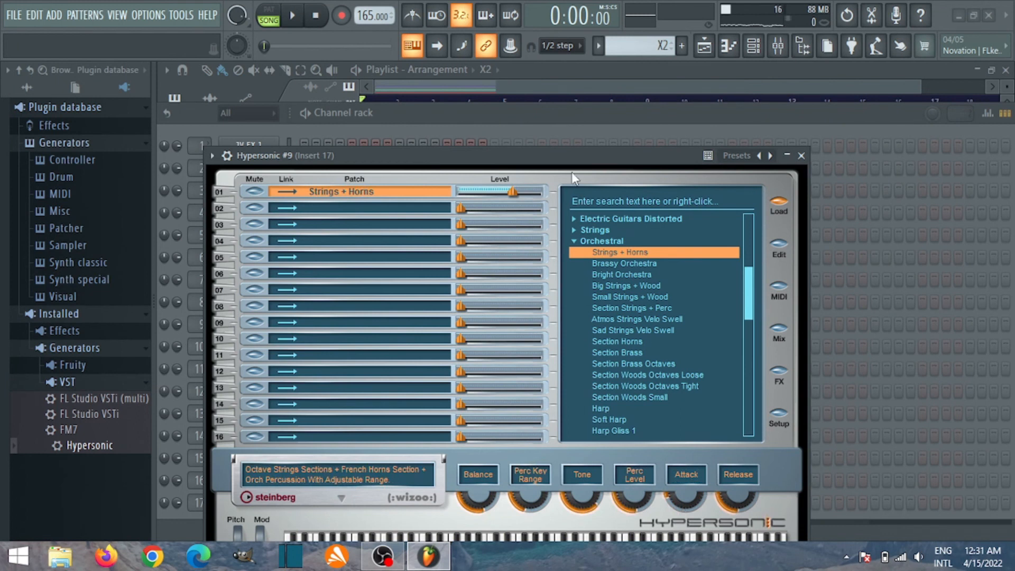
# - Show the Hypersonic effects page and audition Strings + Horns on the plugin's keyboard
pyautogui.moveTo(571, 159); pyautogui.dragTo(574, 111)
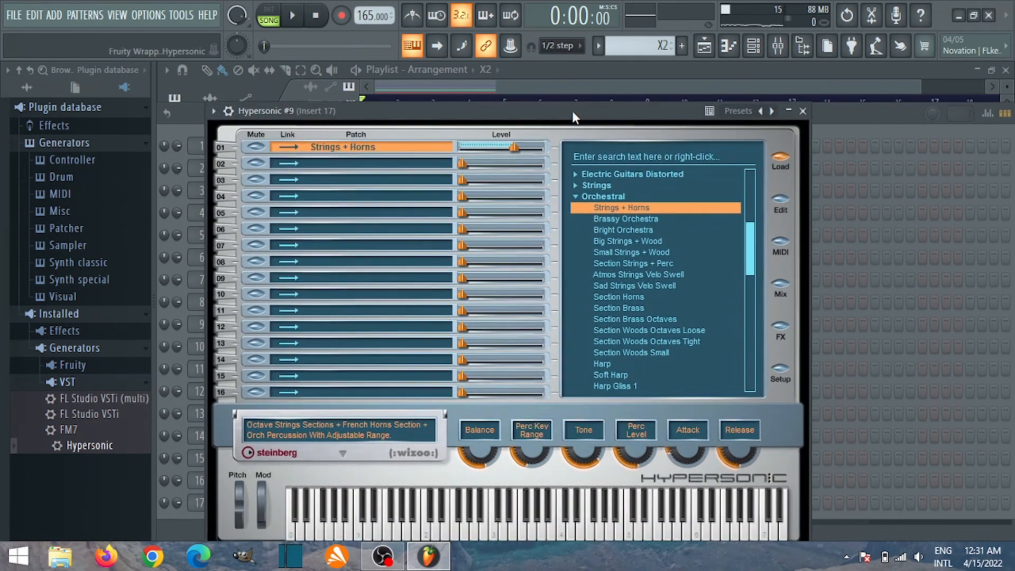
pyautogui.click(778, 327)
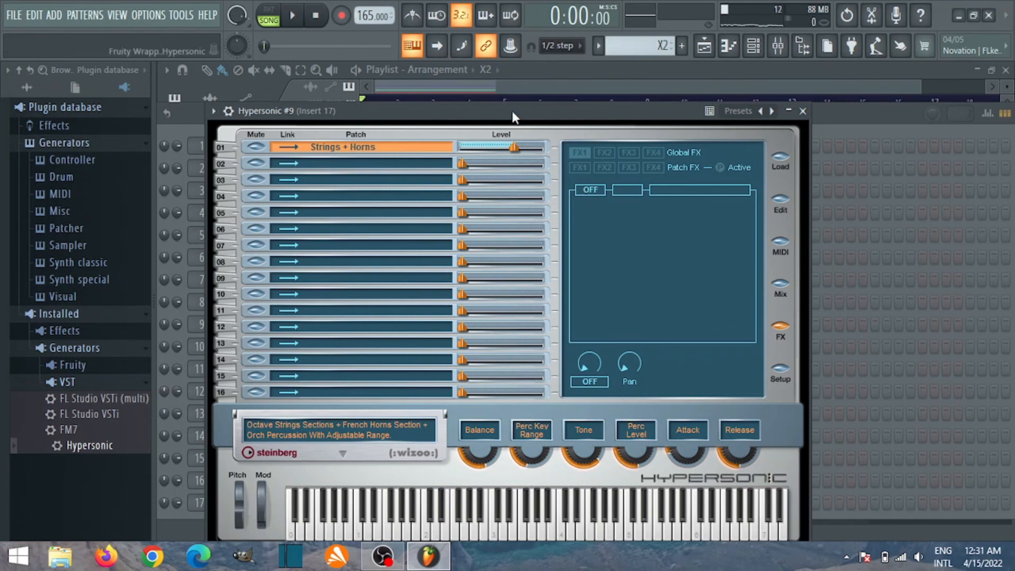
pyautogui.moveTo(512, 110); pyautogui.dragTo(523, 88)
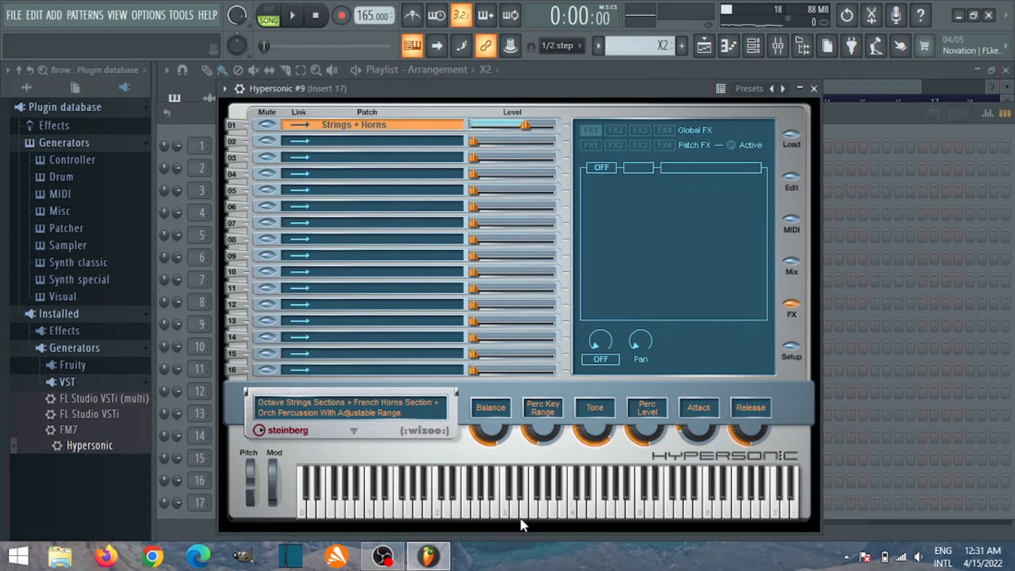
pyautogui.moveTo(552, 509); pyautogui.dragTo(612, 506)
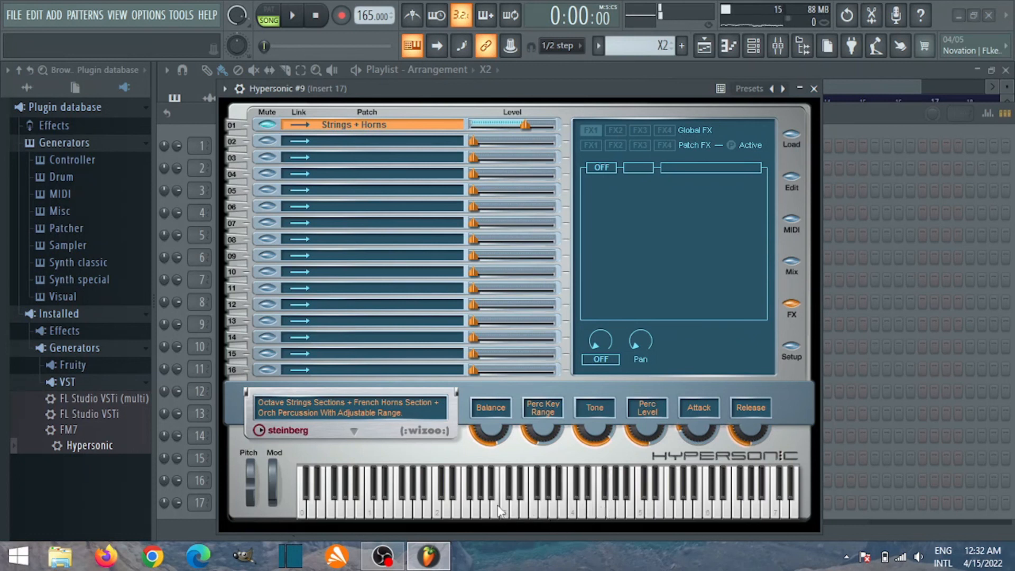
# - Close the plugin window, open the Hypersonic #9 piano roll and start playback
pyautogui.click(815, 89)
pyautogui.rightClick(259, 505)
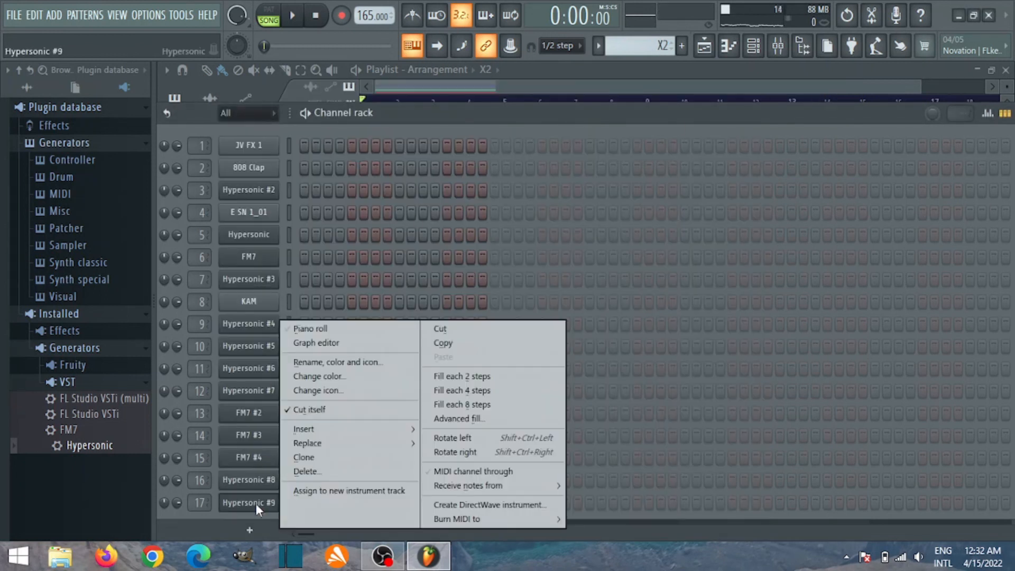
pyautogui.click(324, 331)
pyautogui.press('space')
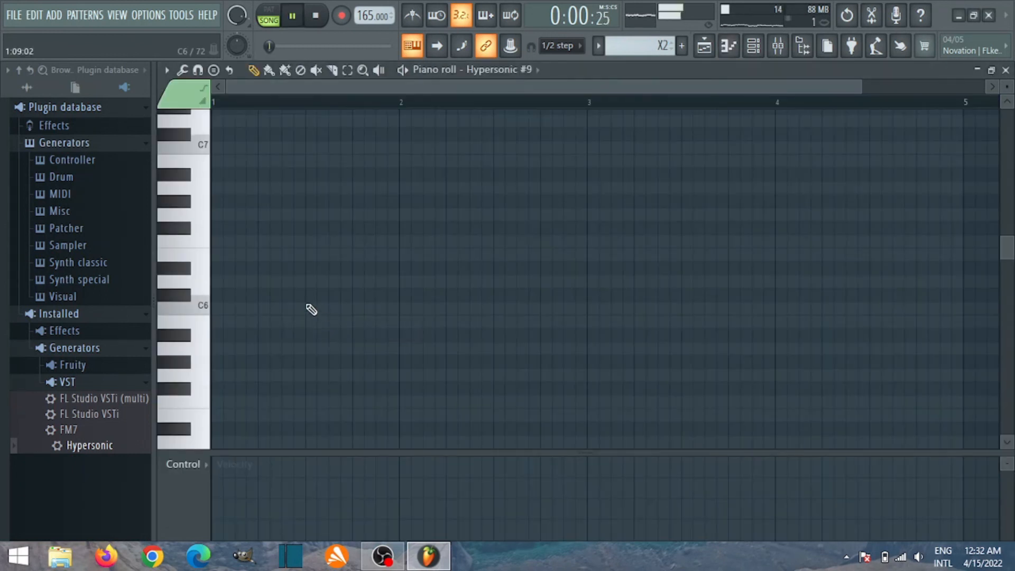
# - Place the X2 pattern on playlist Track 16 and reopen the Hypersonic #9 piano roll
pyautogui.click(704, 47)
pyautogui.press('space')
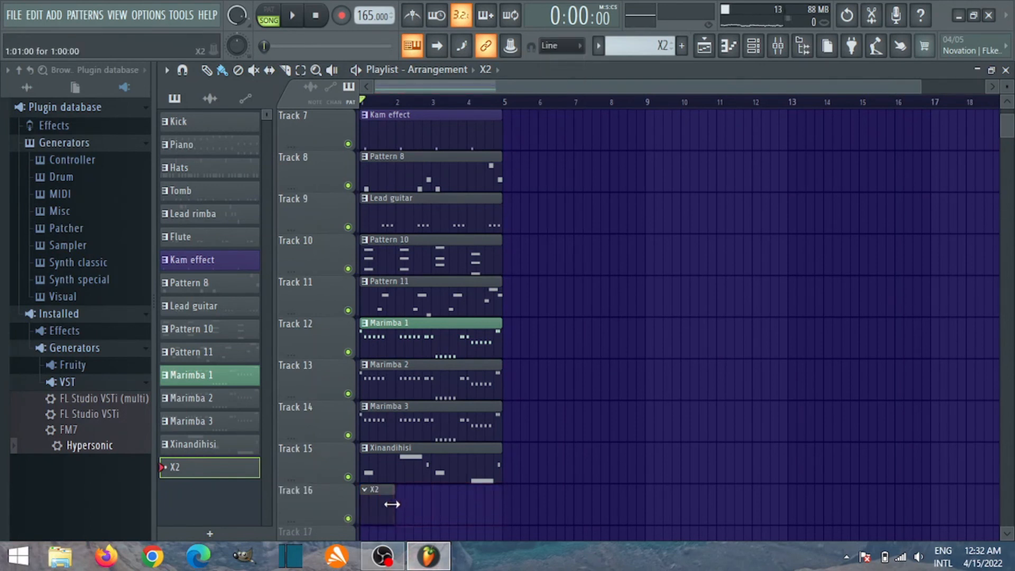
pyautogui.click(730, 49)
pyautogui.scroll(3, 381, 131)
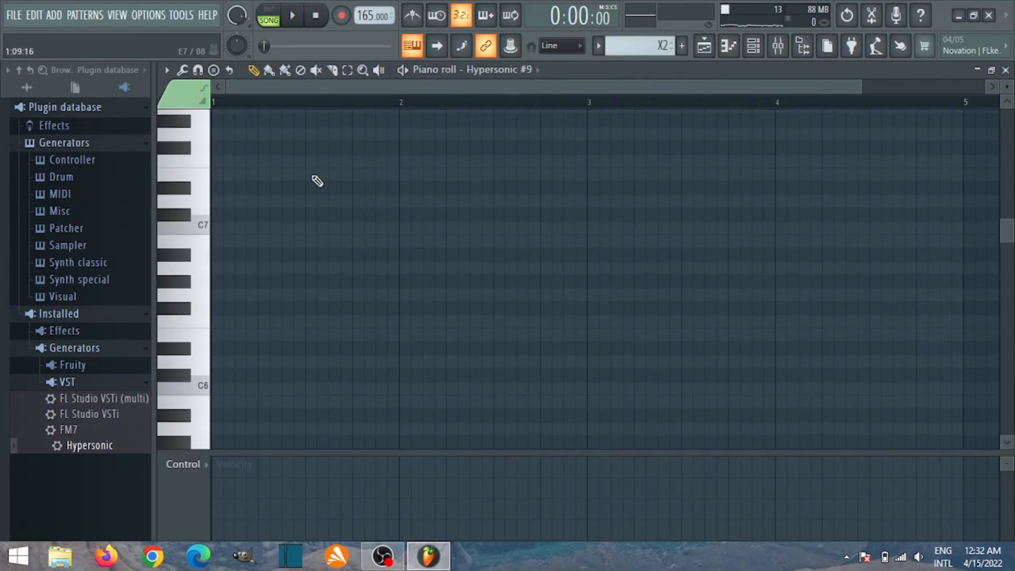
# - Draw an 8-step D#6 note starting on step 3 of bar 2, auditioning it against the beat
pyautogui.press('space')
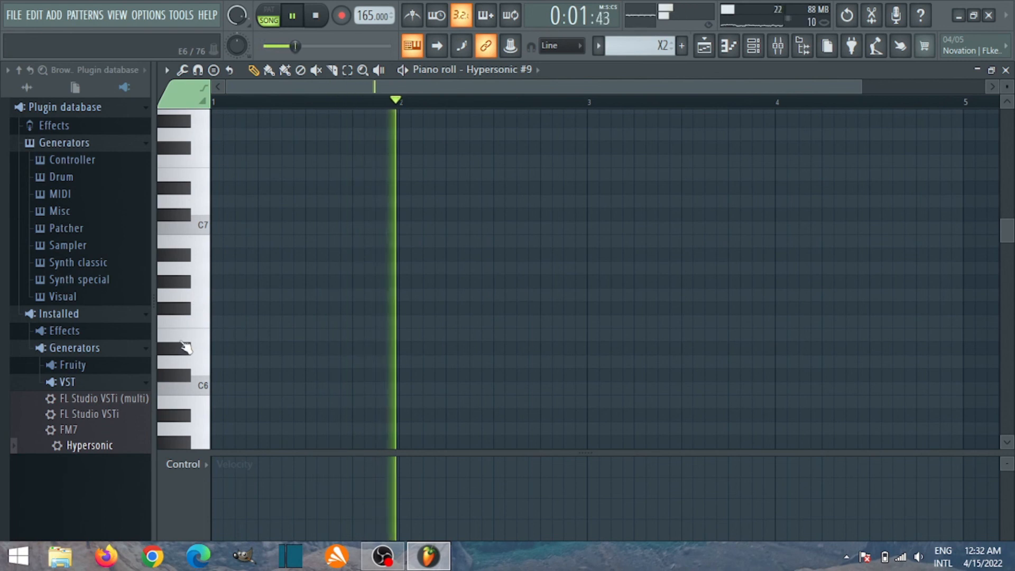
pyautogui.press('space')
pyautogui.click(483, 350)
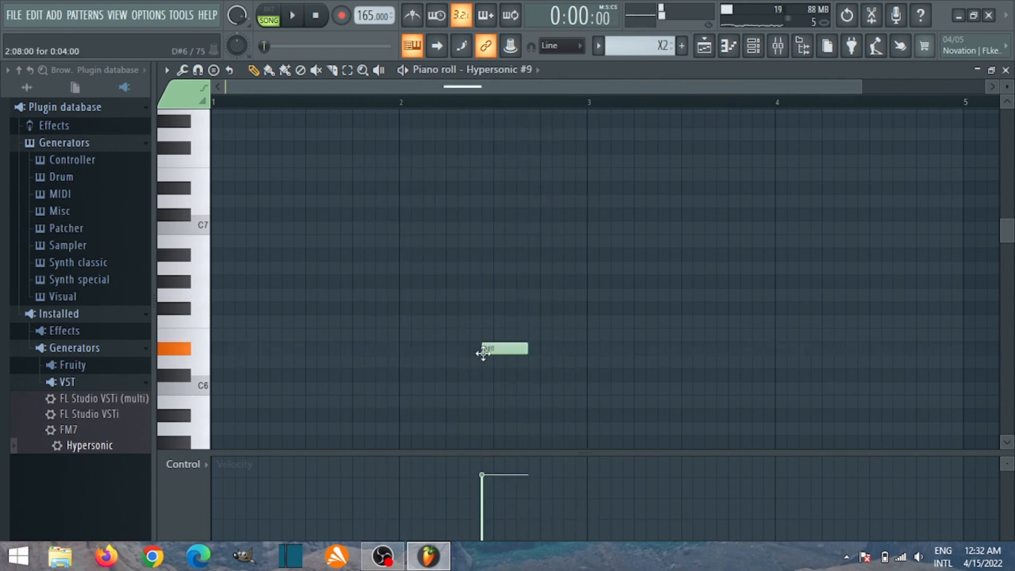
pyautogui.press('space')
pyautogui.moveTo(505, 354)
pyautogui.mouseDown()
pyautogui.moveTo(518, 352)
pyautogui.moveTo(458, 369)
pyautogui.moveTo(460, 357)
pyautogui.moveTo(420, 347)
pyautogui.moveTo(517, 346)
pyautogui.mouseUp()
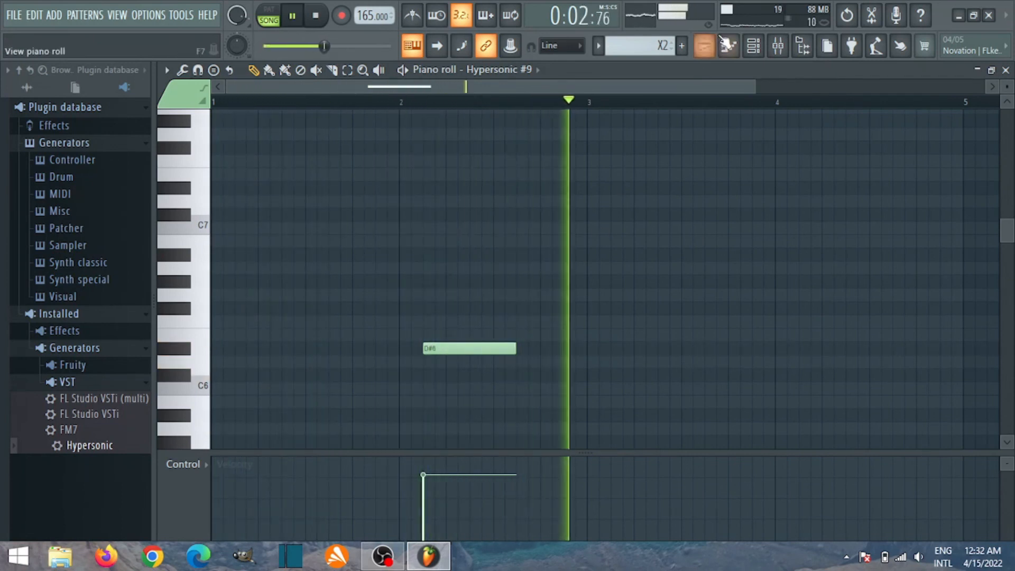
# - Check Insert 17 in the mixer during playback and lengthen the D#6 note to 9 steps
pyautogui.press('space')
pyautogui.click(794, 47)
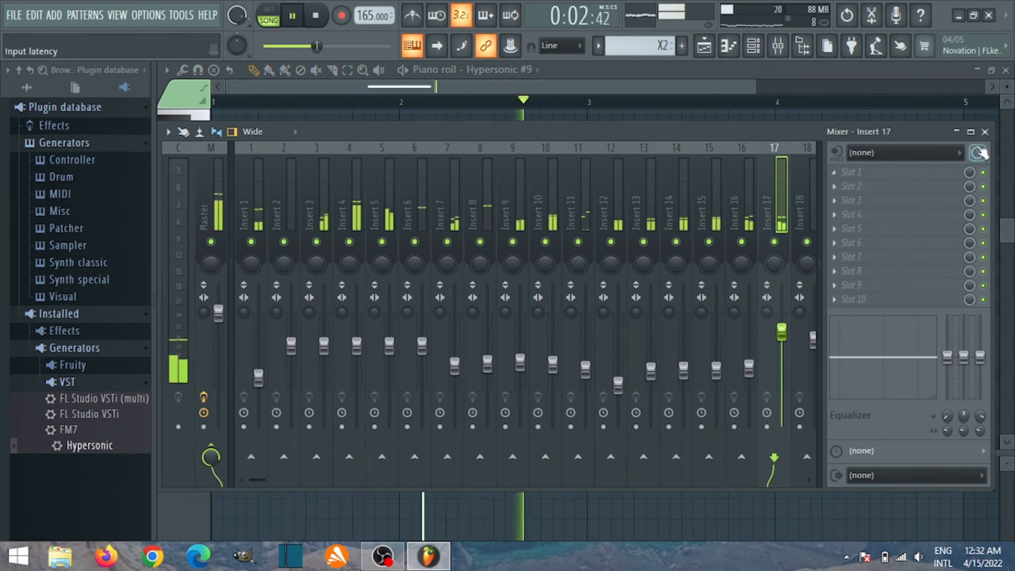
pyautogui.click(984, 132)
pyautogui.moveTo(517, 348); pyautogui.dragTo(525, 349)
# - Try a short A#5 note near the end of bar 2, remove it, and lengthen the D#6 note to 10 steps
pyautogui.click(563, 378)
pyautogui.press('space')
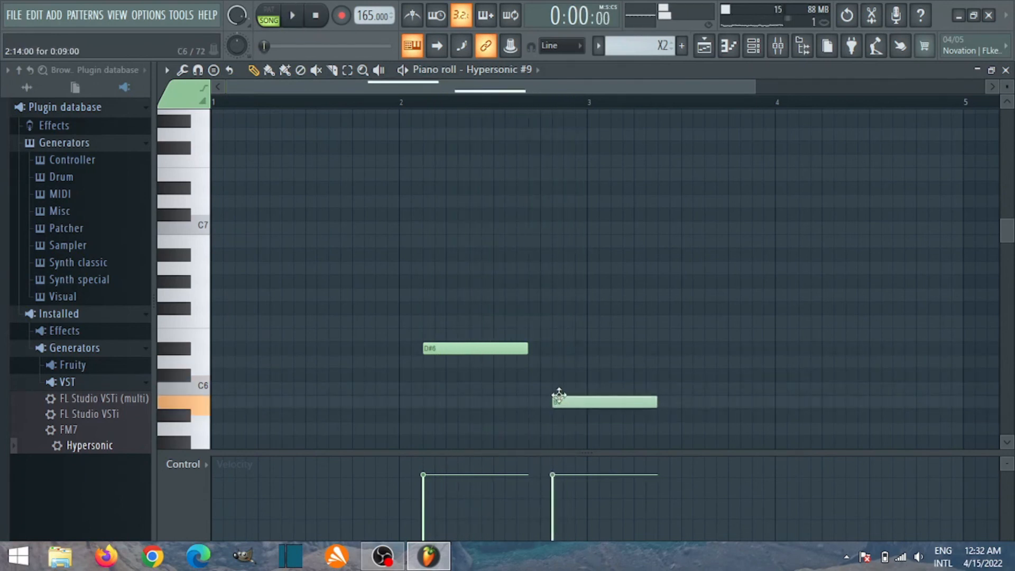
pyautogui.moveTo(669, 416); pyautogui.dragTo(575, 416)
pyautogui.scroll(-1, 660, 368)
pyautogui.scroll(-3, 660, 368)
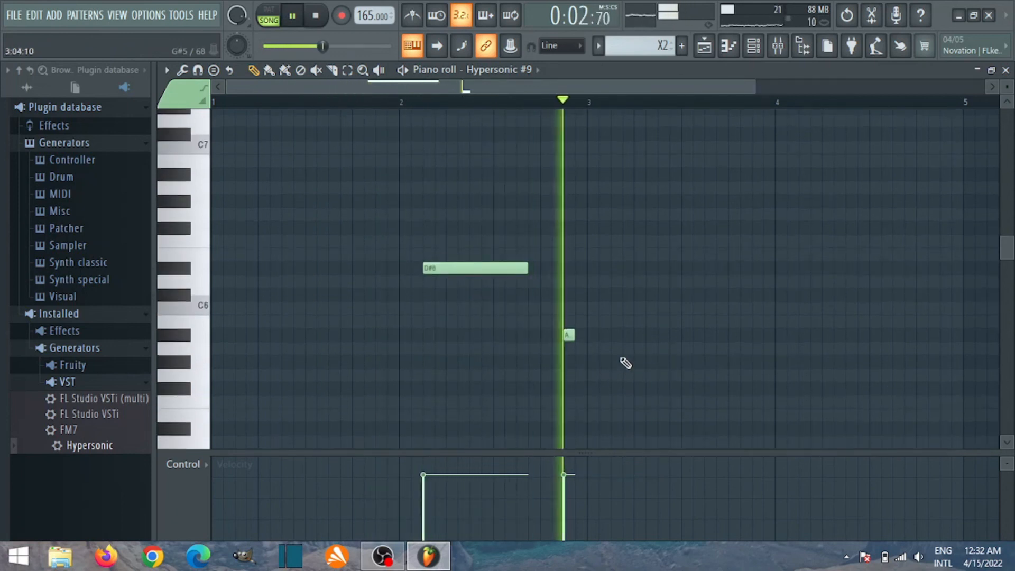
pyautogui.moveTo(529, 272); pyautogui.dragTo(540, 273)
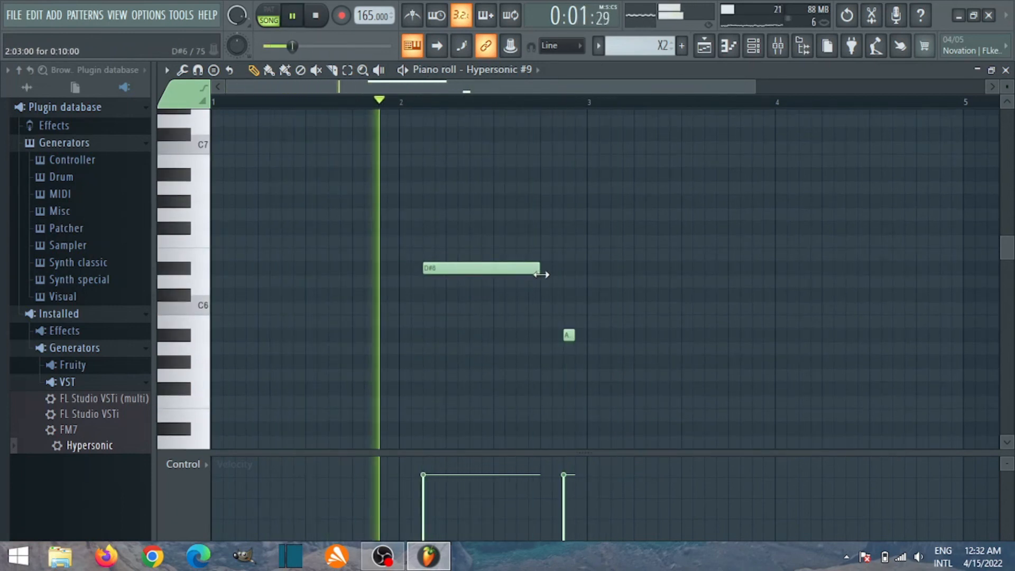
pyautogui.rightClick(570, 334)
pyautogui.press('space')
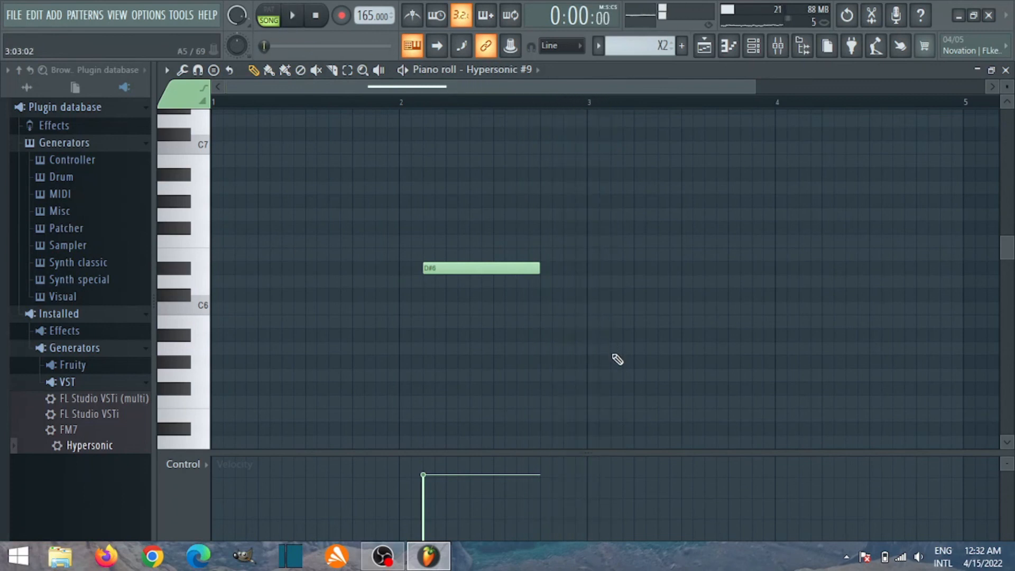
# - Draw a 4-step G#5 note in bar 3 and a 10-step F5 note in bar 4, both starting on step 3
pyautogui.press('space')
pyautogui.moveTo(725, 365); pyautogui.dragTo(658, 368)
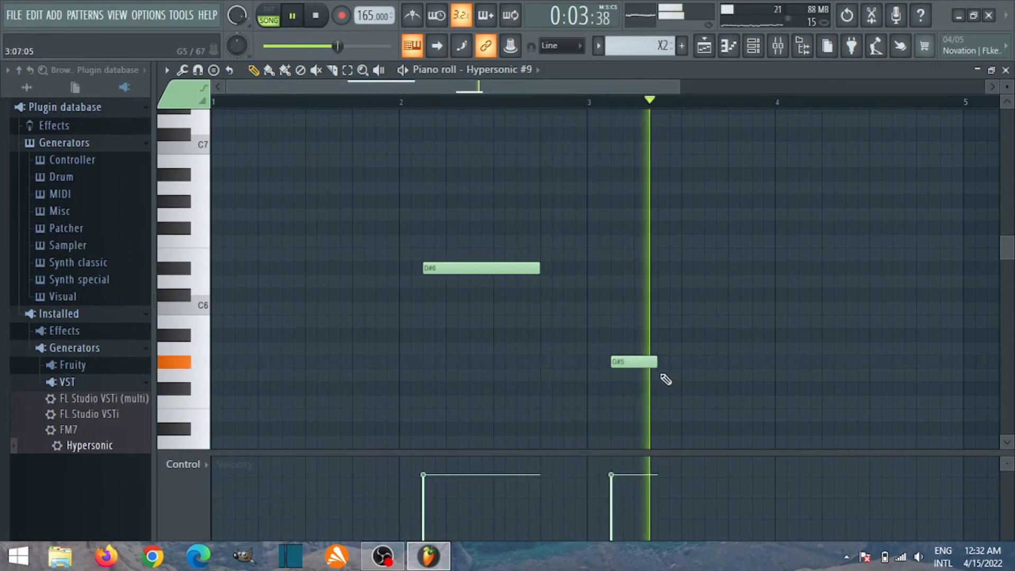
pyautogui.press('space')
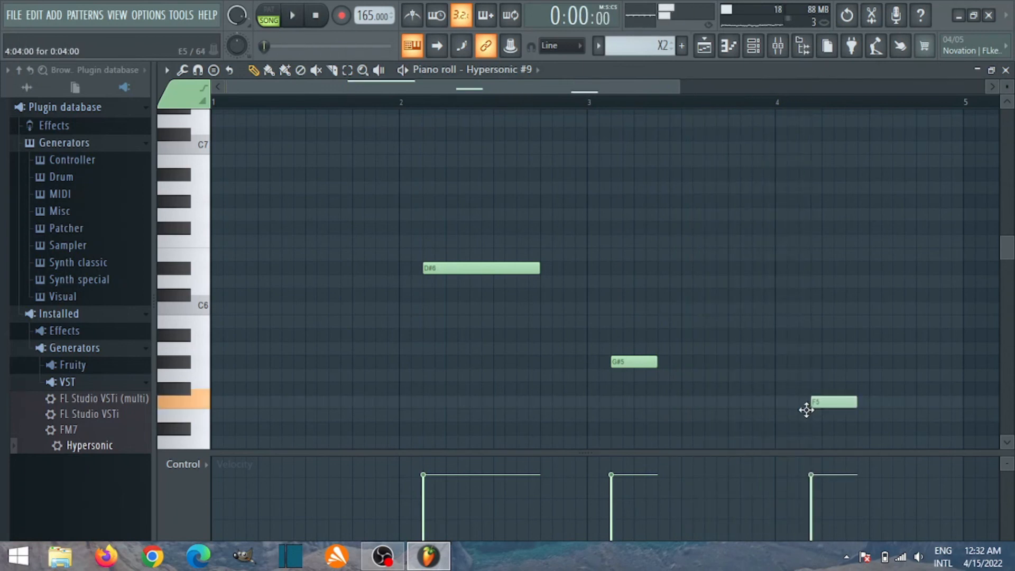
pyautogui.press('space')
pyautogui.moveTo(845, 402); pyautogui.dragTo(915, 402)
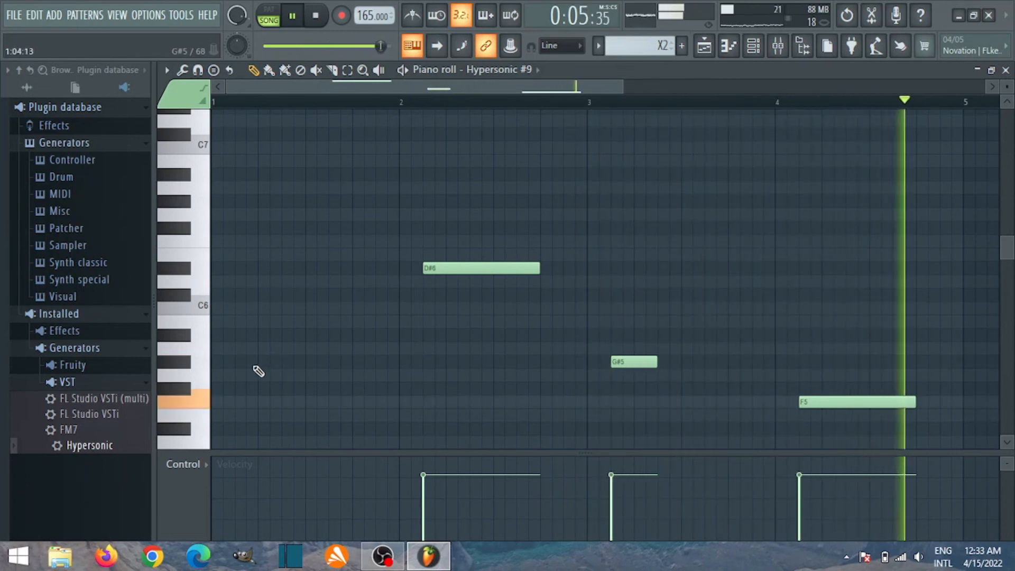
pyautogui.press('space')
# - Add a 4-step G5 note on step 3 of bar 1 and a 1-step B5 note near the end of bar 2
pyautogui.click(237, 362)
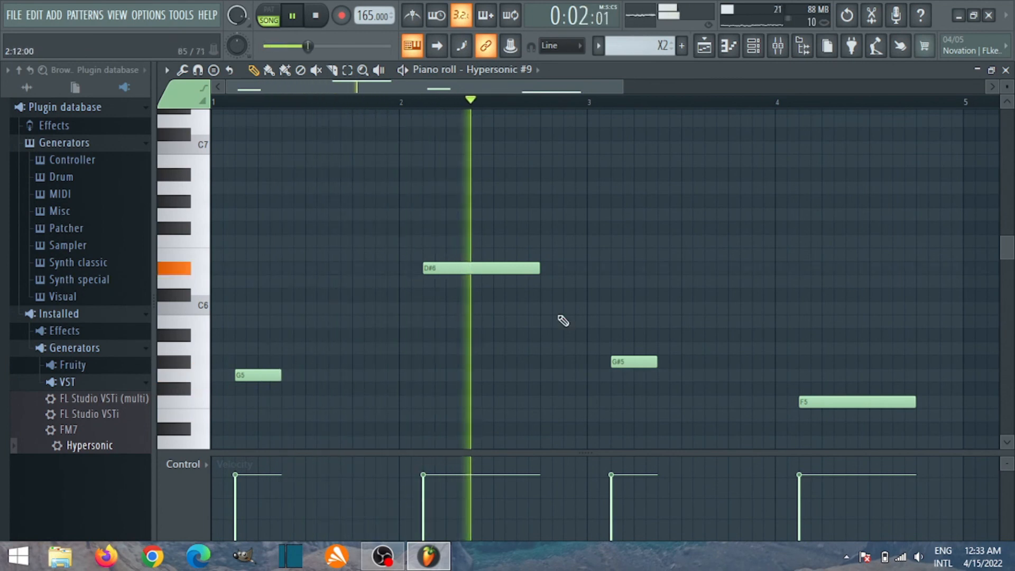
pyautogui.press('space')
pyautogui.press('space')
pyautogui.moveTo(609, 321); pyautogui.dragTo(575, 321)
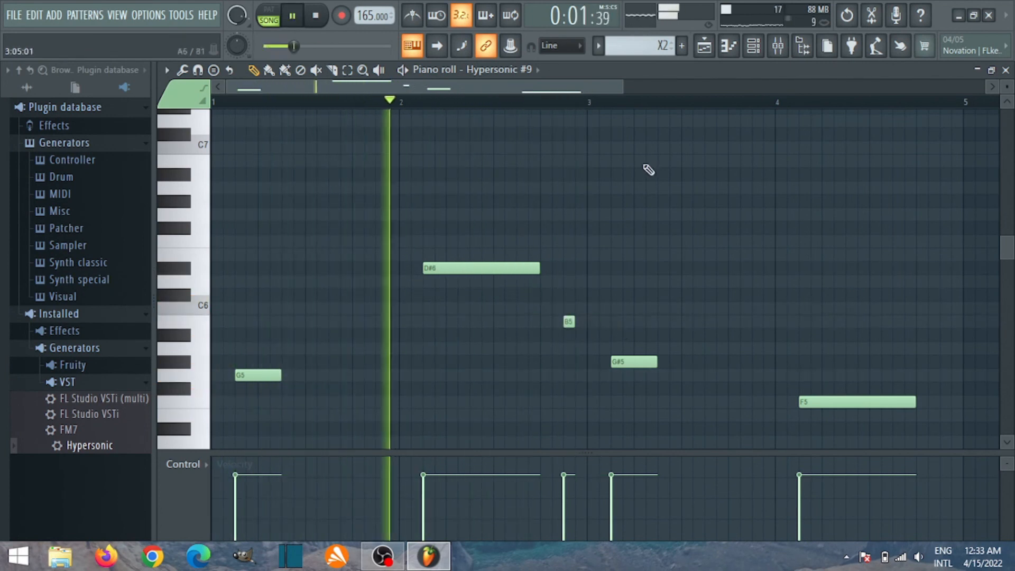
# - Leave only the Xinandihisi and X2 playlist tracks audible and reopen the X2 pattern's piano roll
pyautogui.click(704, 48)
pyautogui.scroll(-2, 344, 412)
pyautogui.rightClick(348, 394)
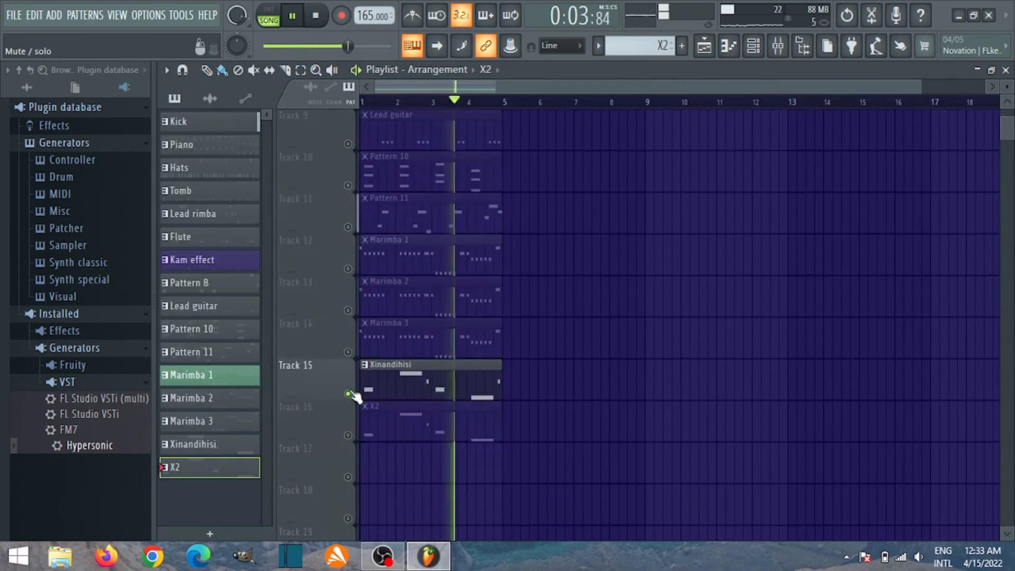
pyautogui.click(349, 436)
pyautogui.doubleClick(389, 426)
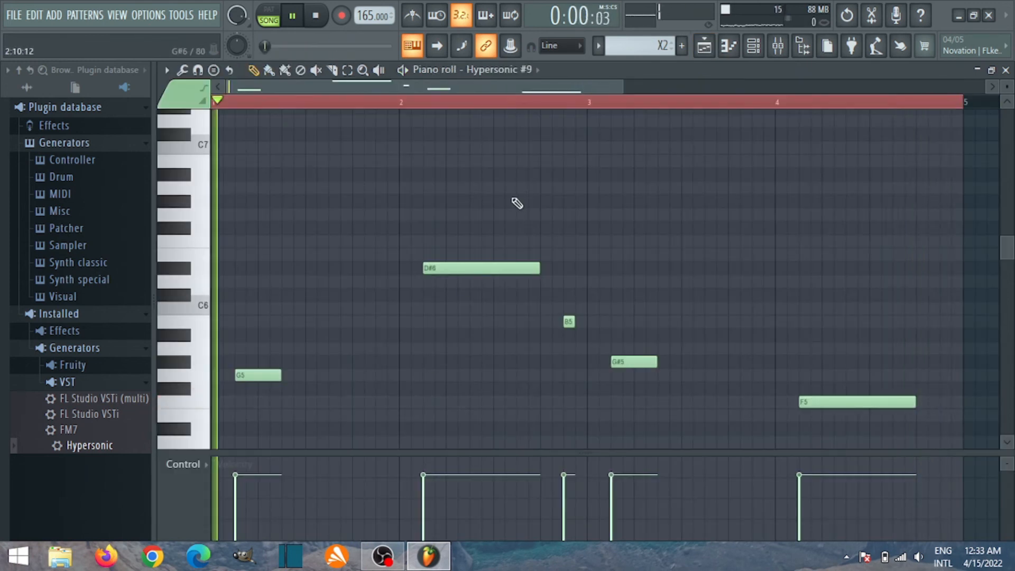
# - Lower the short B5 note near the end of bar 2 to A#5 and play the phrase back
pyautogui.click(403, 111)
pyautogui.rightClick(406, 113)
pyautogui.moveTo(568, 328); pyautogui.dragTo(567, 345)
pyautogui.click(410, 103)
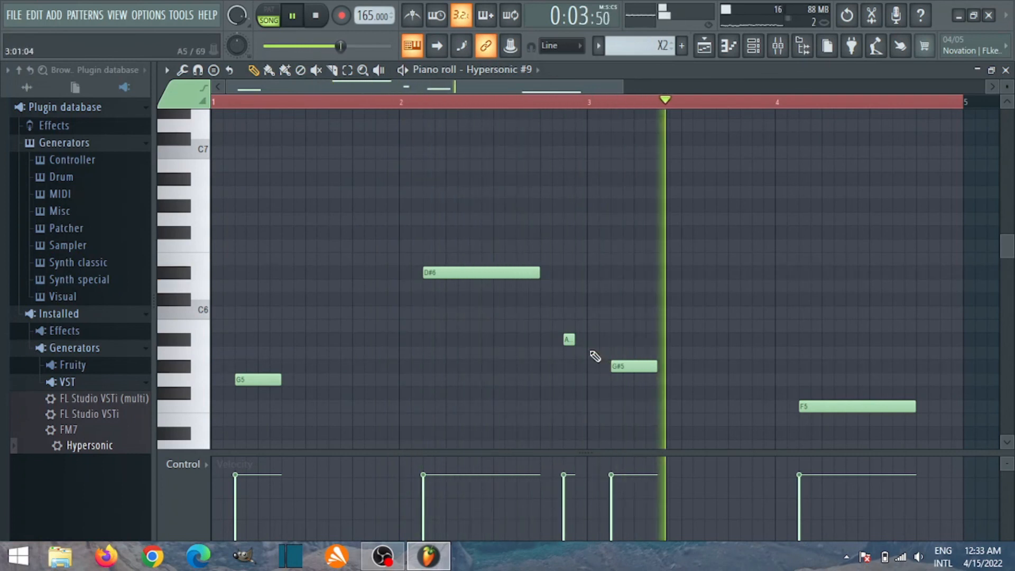
pyautogui.moveTo(568, 341)
pyautogui.mouseDown()
pyautogui.moveTo(567, 357)
pyautogui.moveTo(566, 334)
pyautogui.mouseUp()
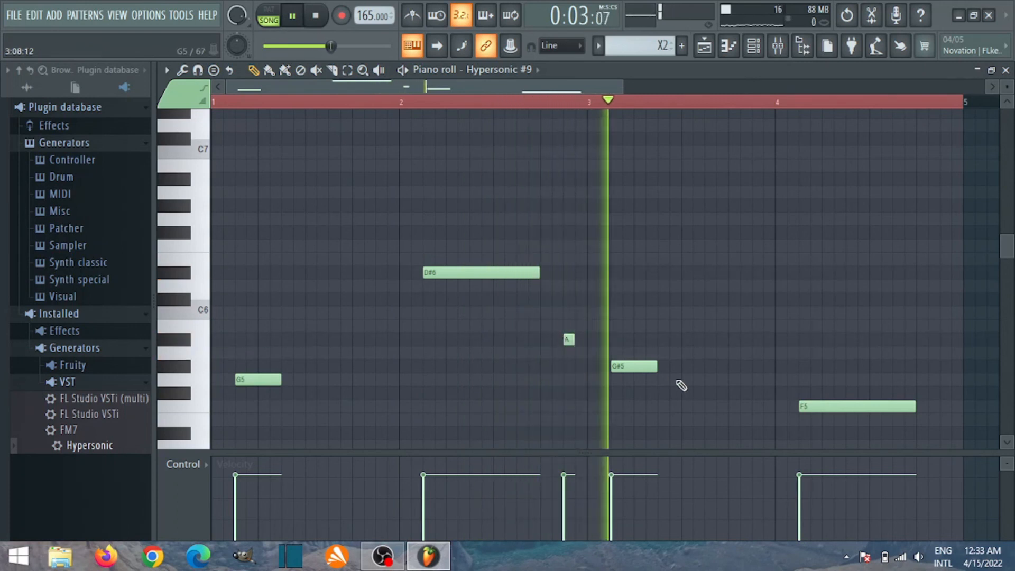
# - Add a 1-step G#5 note near the end of bar 4 and play the phrase to its end
pyautogui.scroll(-3, 877, 415)
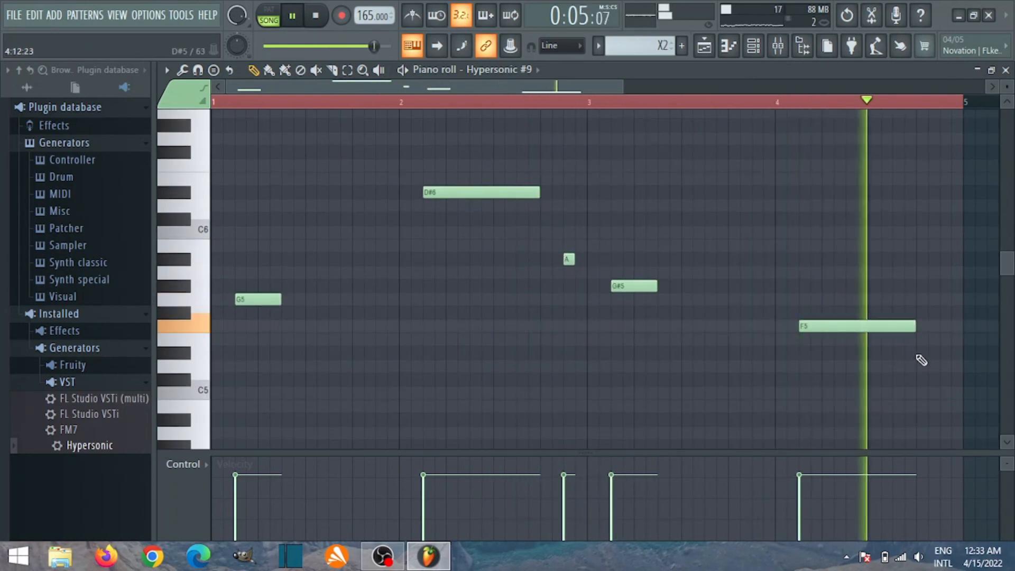
pyautogui.press('space')
pyautogui.moveTo(941, 299); pyautogui.dragTo(941, 280)
pyautogui.press('space')
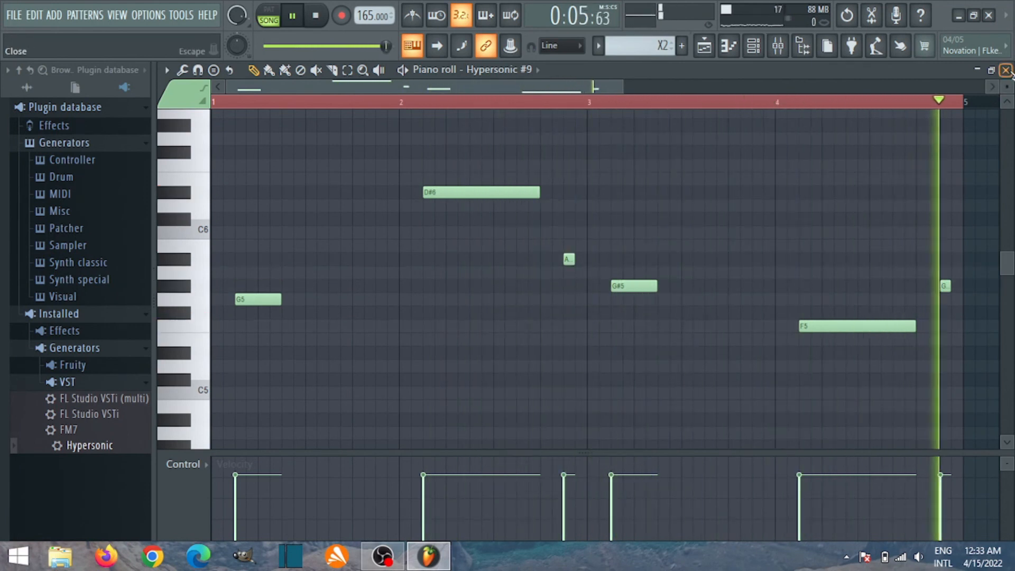
pyautogui.press('space')
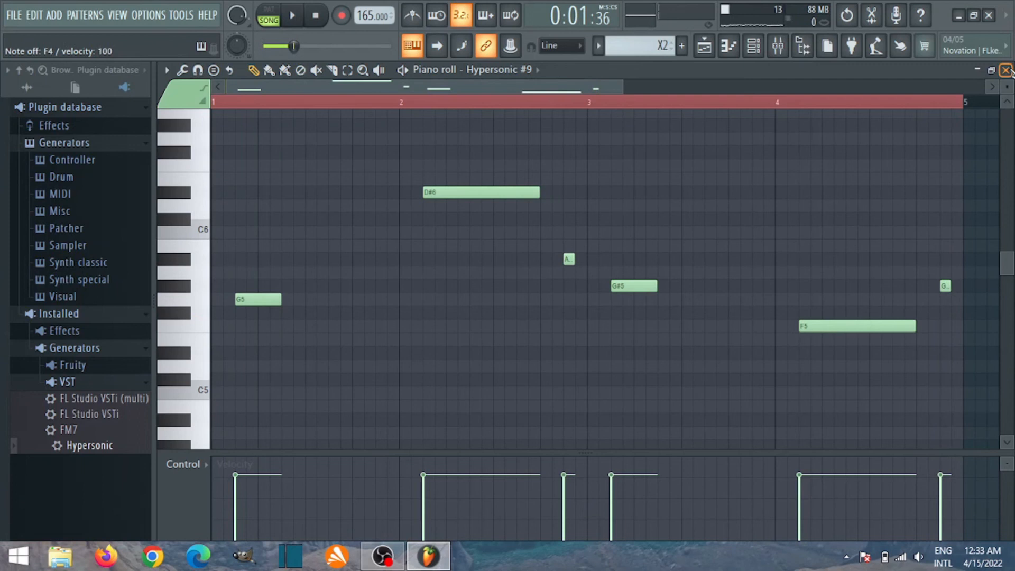
# - Close the piano roll and channel rack, and unmute the three Marimba tracks 12 to 14 for playback
pyautogui.click(1006, 70)
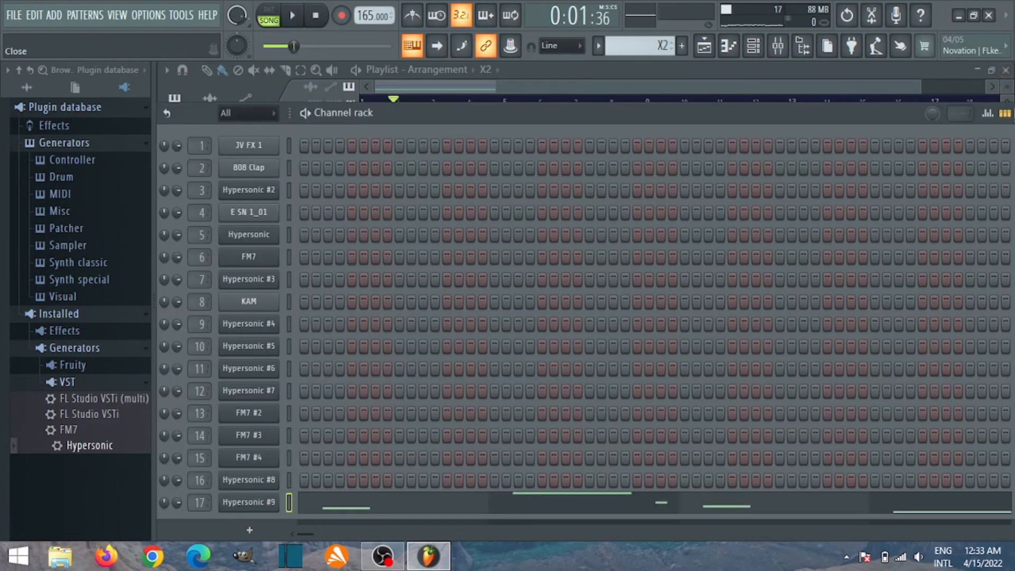
pyautogui.moveTo(899, 122); pyautogui.dragTo(876, 130)
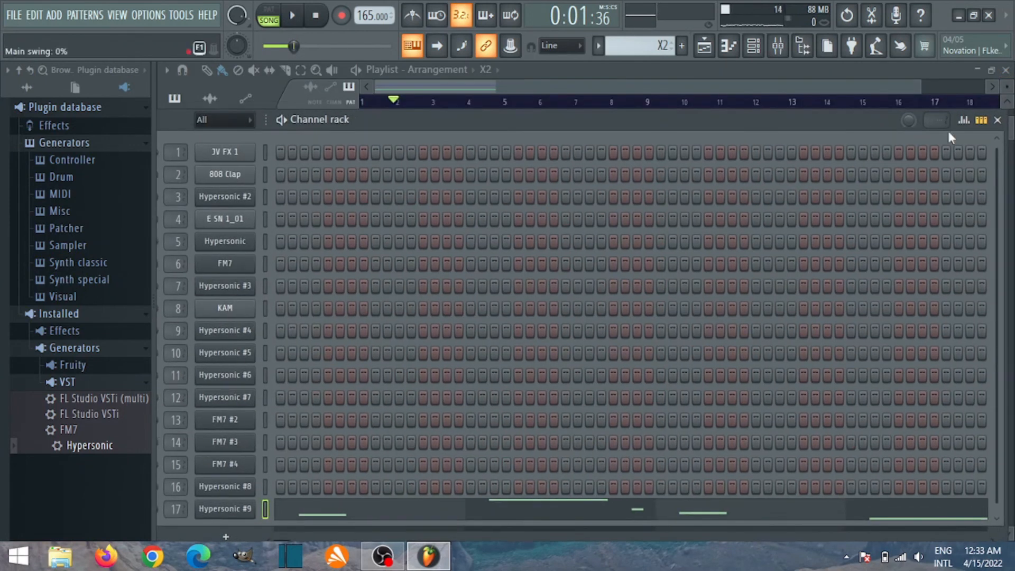
pyautogui.click(998, 121)
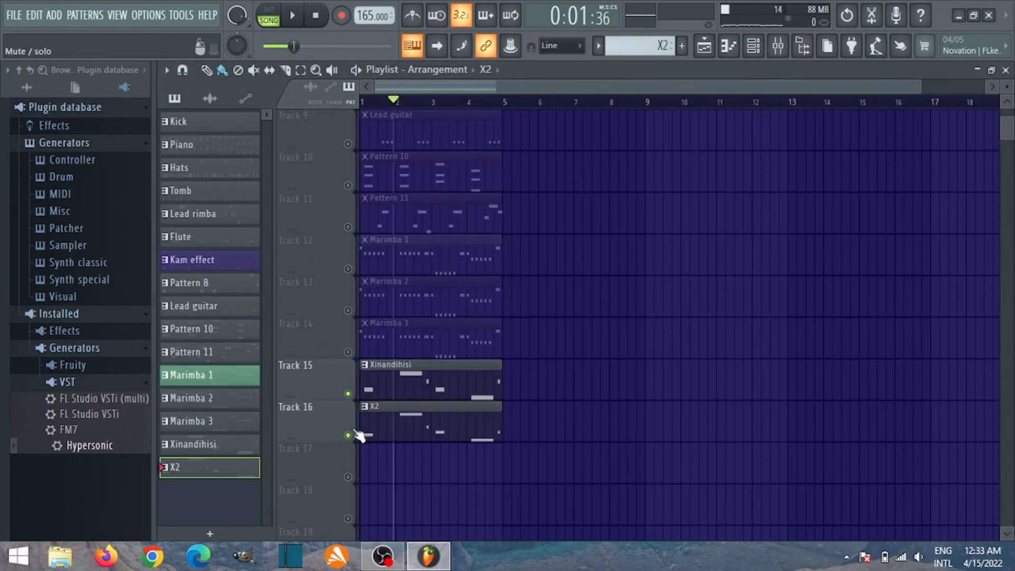
pyautogui.click(348, 352)
pyautogui.click(348, 311)
pyautogui.click(348, 269)
pyautogui.press('space')
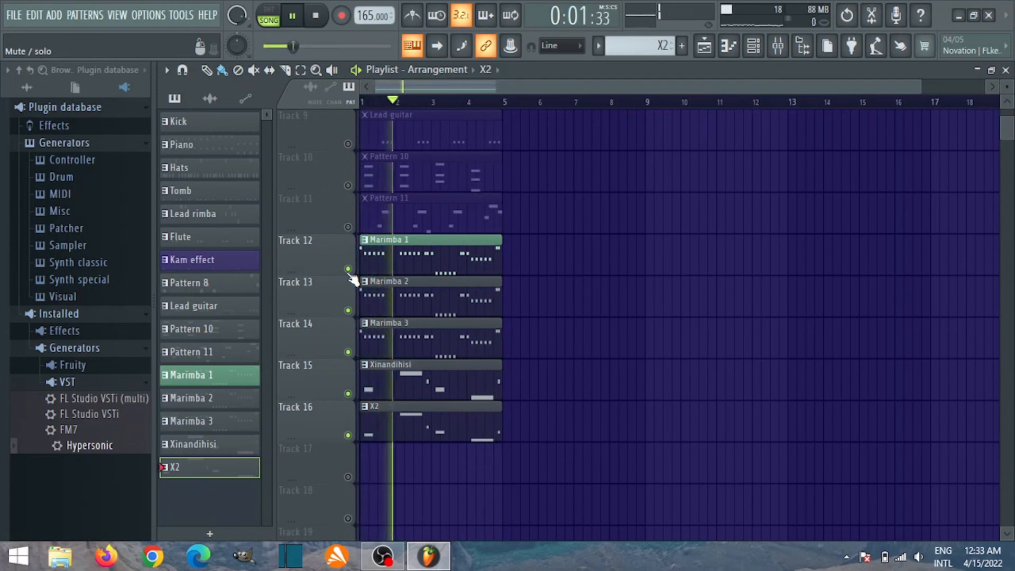
# - Unmute the Kam effect and Flute tracks and listen to them with the Marimba, Xinandihisi and X2 parts
pyautogui.scroll(3, 353, 272)
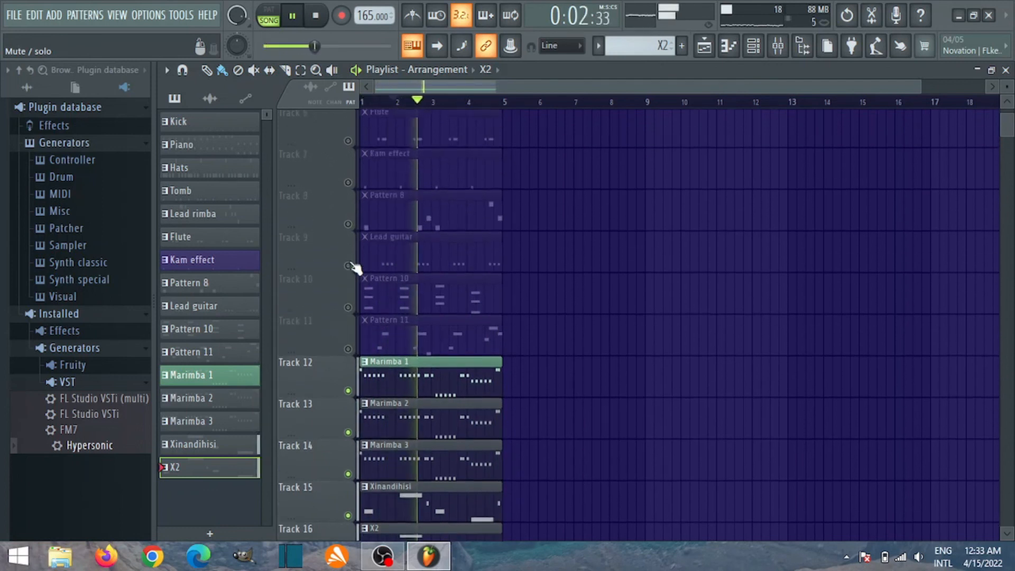
pyautogui.click(348, 186)
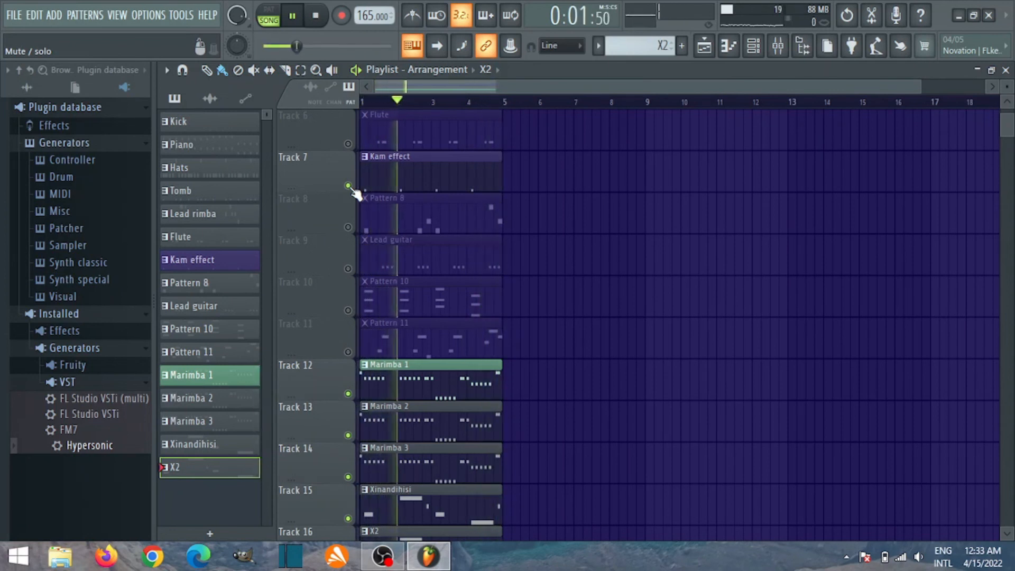
pyautogui.scroll(1, 353, 191)
pyautogui.click(349, 186)
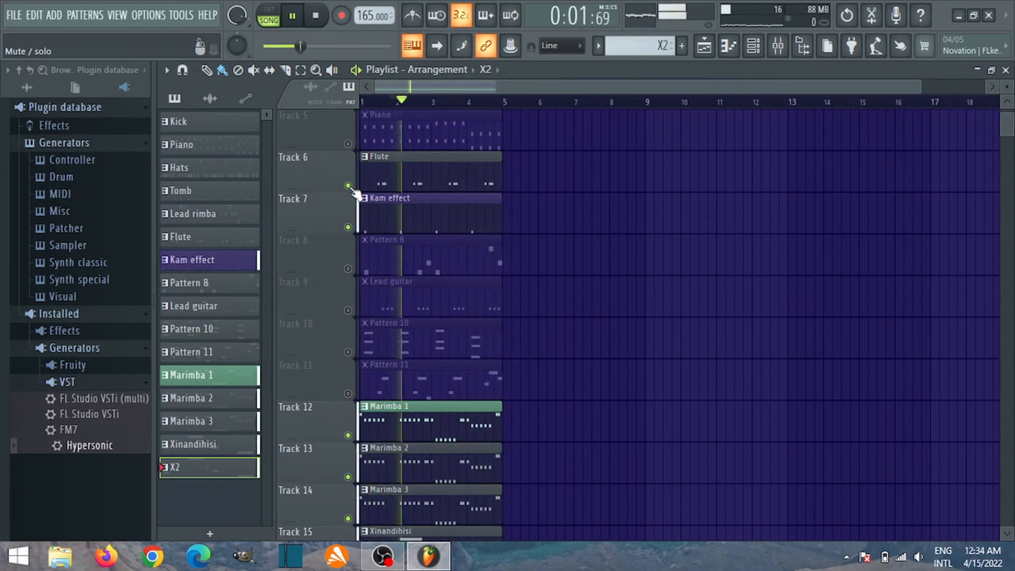
pyautogui.press('space')
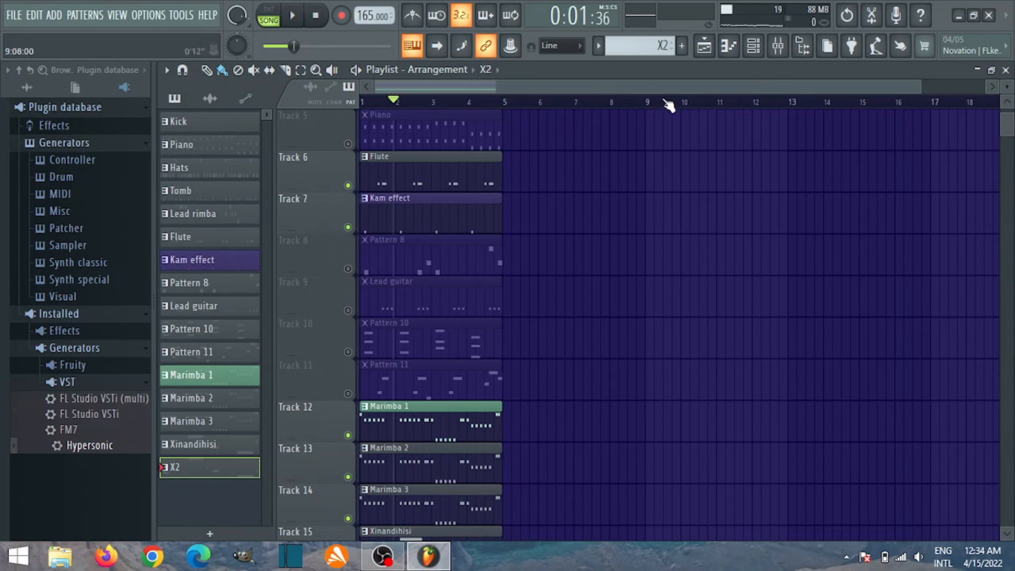
# - Create a new pattern named Clap and place it across bars 1 to 4 on Track 17
pyautogui.click(681, 46)
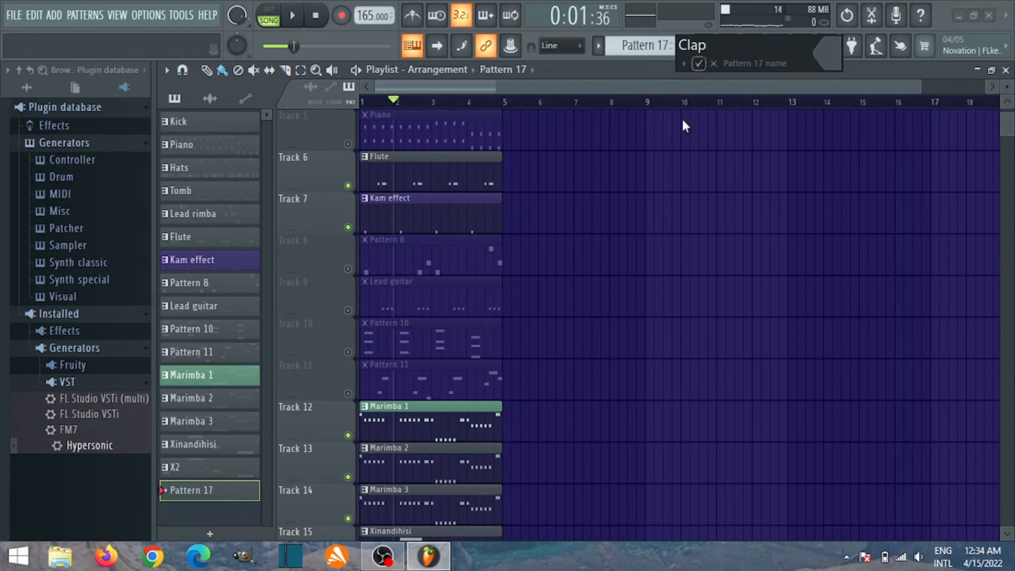
pyautogui.click(699, 64)
pyautogui.scroll(-4, 423, 515)
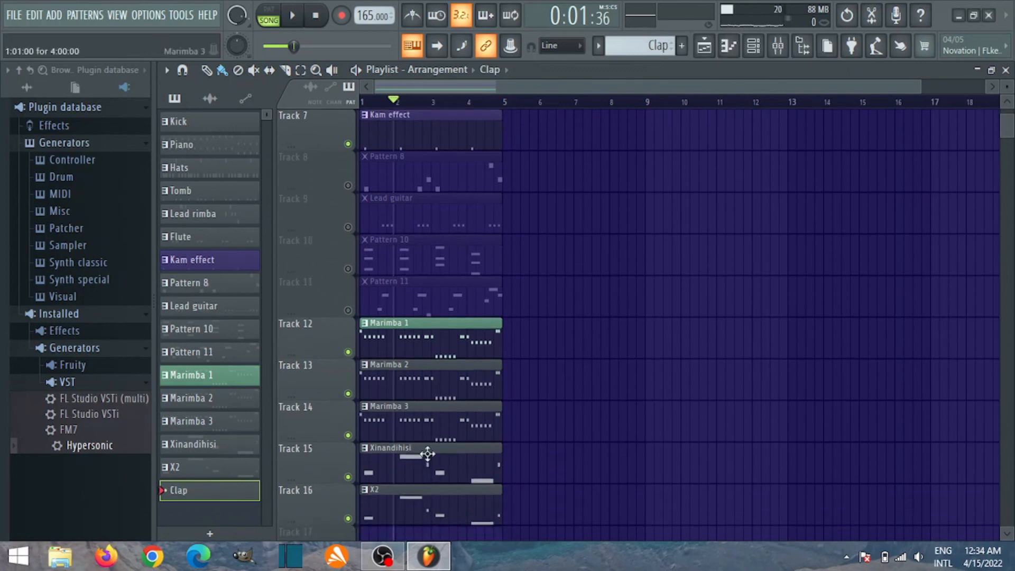
pyautogui.moveTo(402, 481)
pyautogui.mouseDown()
pyautogui.moveTo(368, 470)
pyautogui.moveTo(448, 467)
pyautogui.mouseUp()
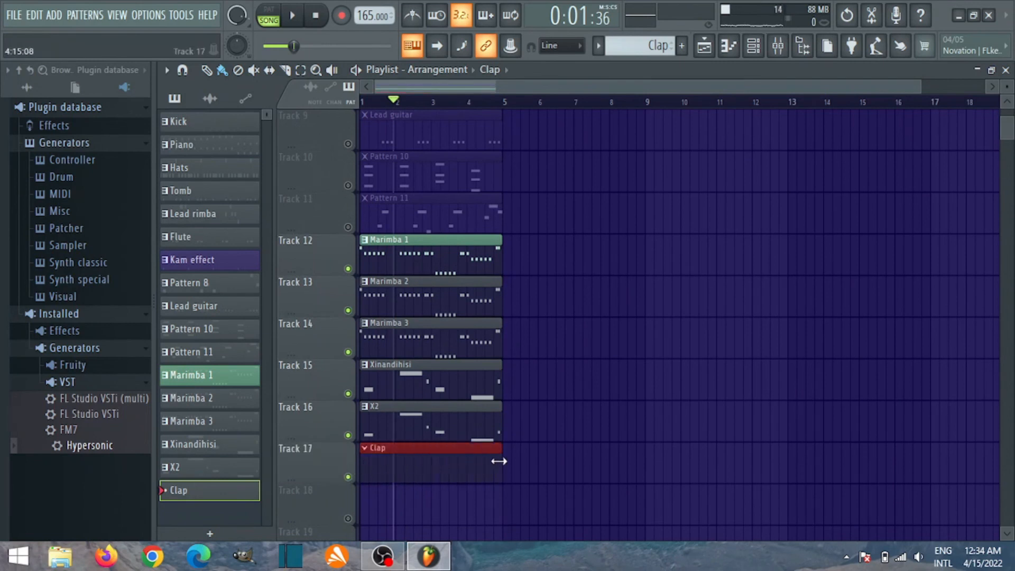
# - Return the playhead to the song's start and open the channel rack for the Clap pattern
pyautogui.click(398, 101)
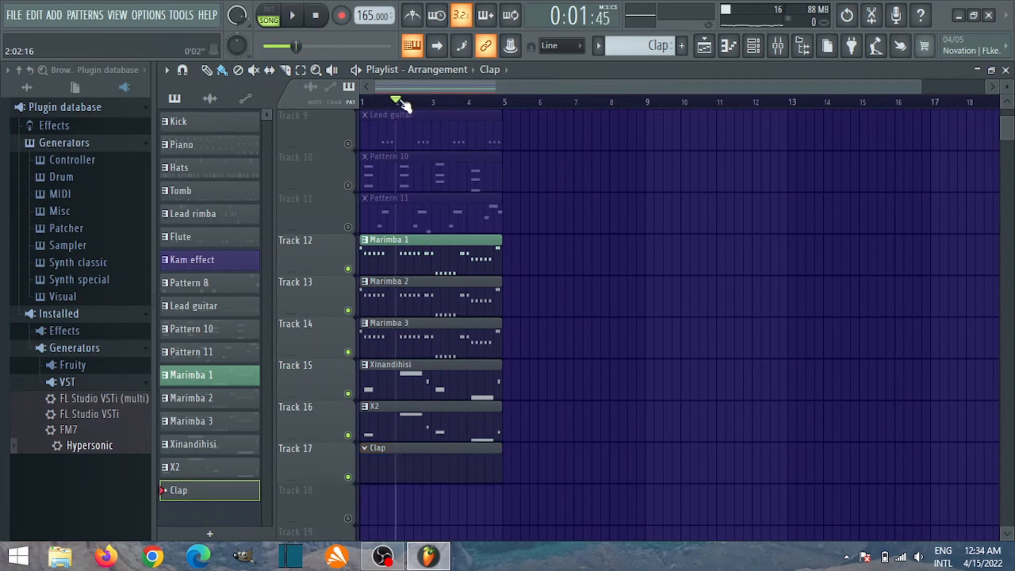
pyautogui.click(319, 17)
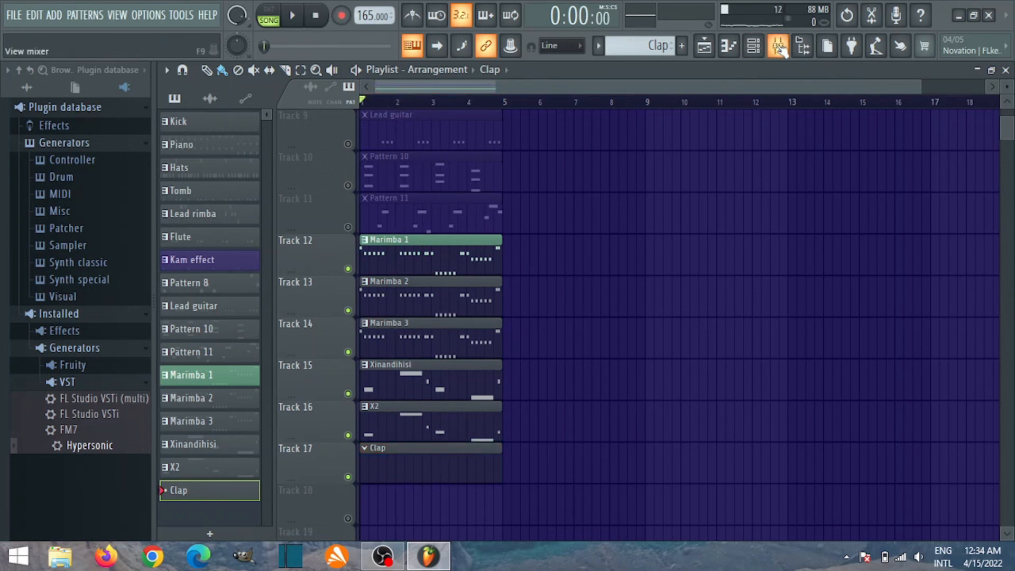
pyautogui.click(754, 47)
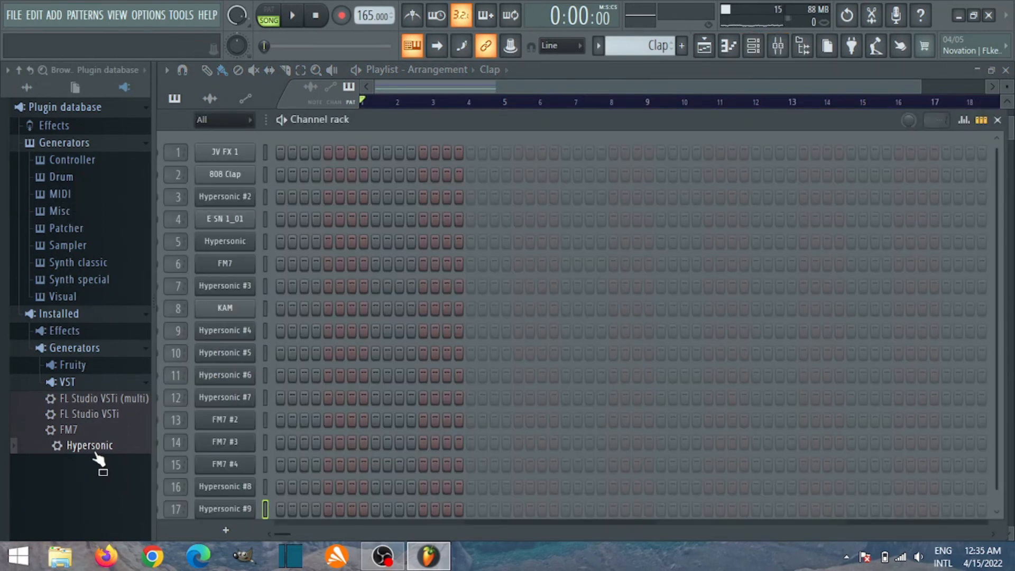
# - Add a new Hypersonic instrument channel and load the Reggae 1 Drums patch from the Natural Drums category
pyautogui.doubleClick(95, 452)
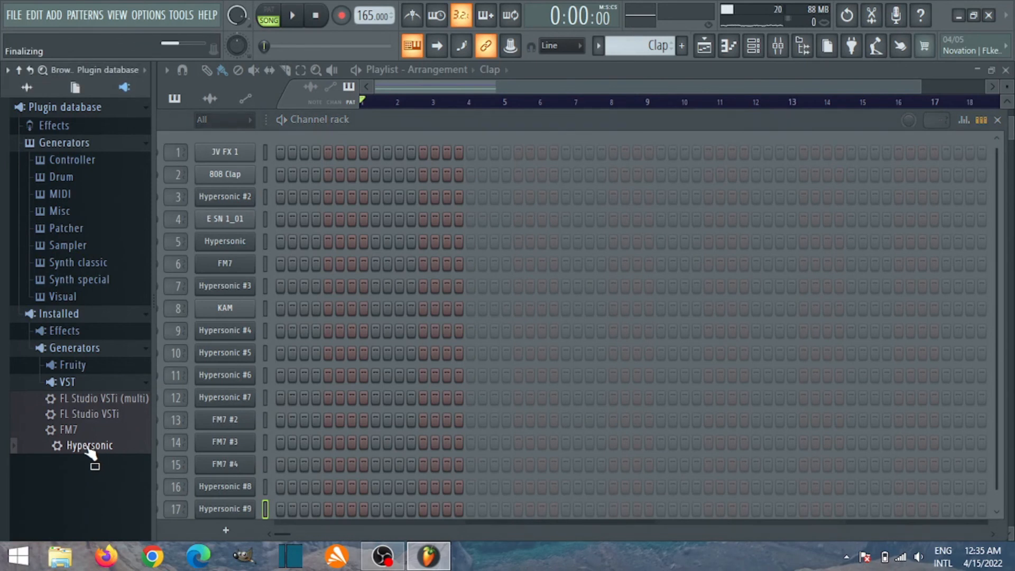
pyautogui.rightClick(91, 452)
pyautogui.click(114, 460)
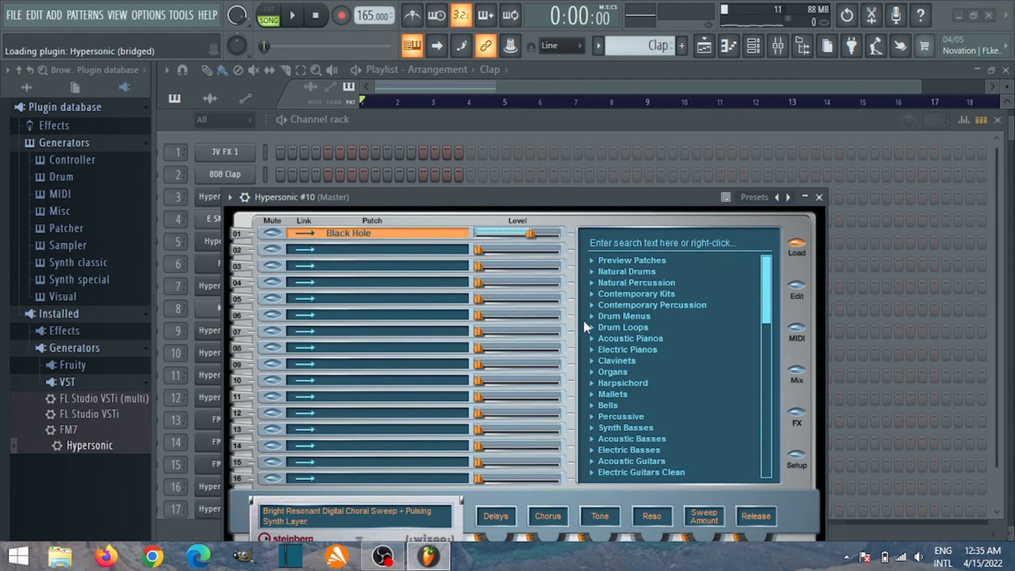
pyautogui.click(594, 270)
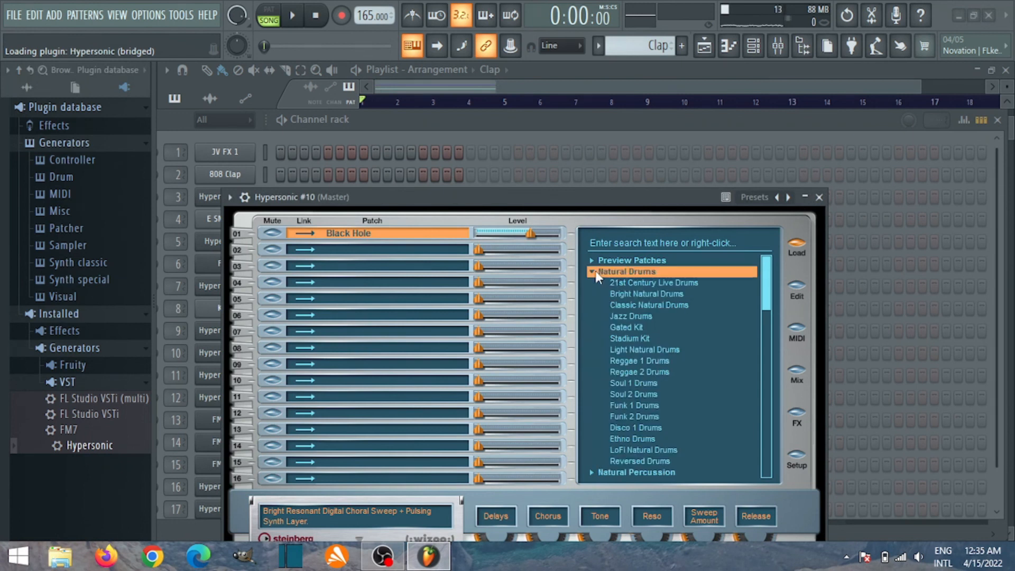
pyautogui.click(630, 360)
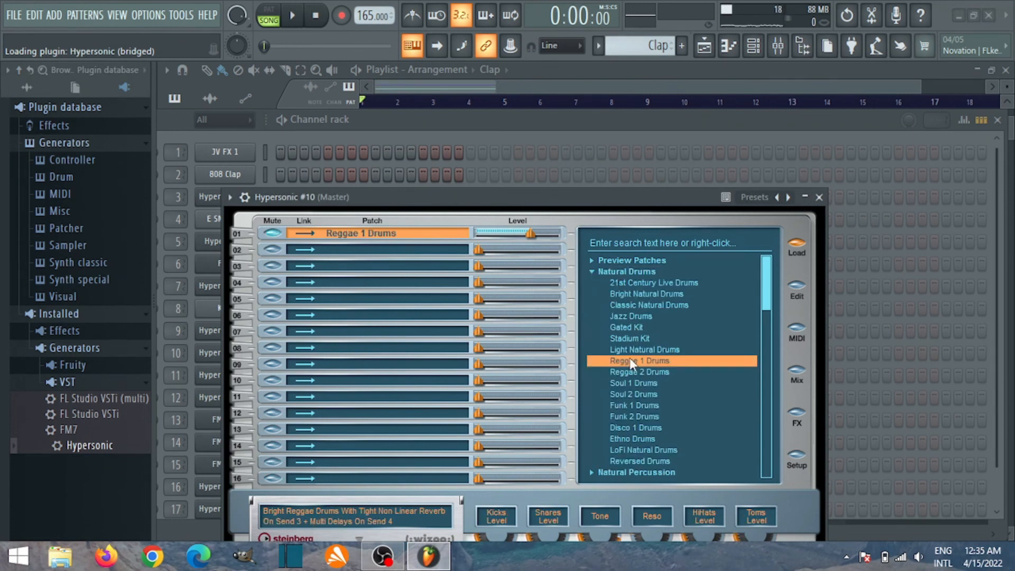
# - Switch off the drum patch's FX3 Non-Linear Reverb and FX4 Delay, and close the plugin window
pyautogui.click(795, 412)
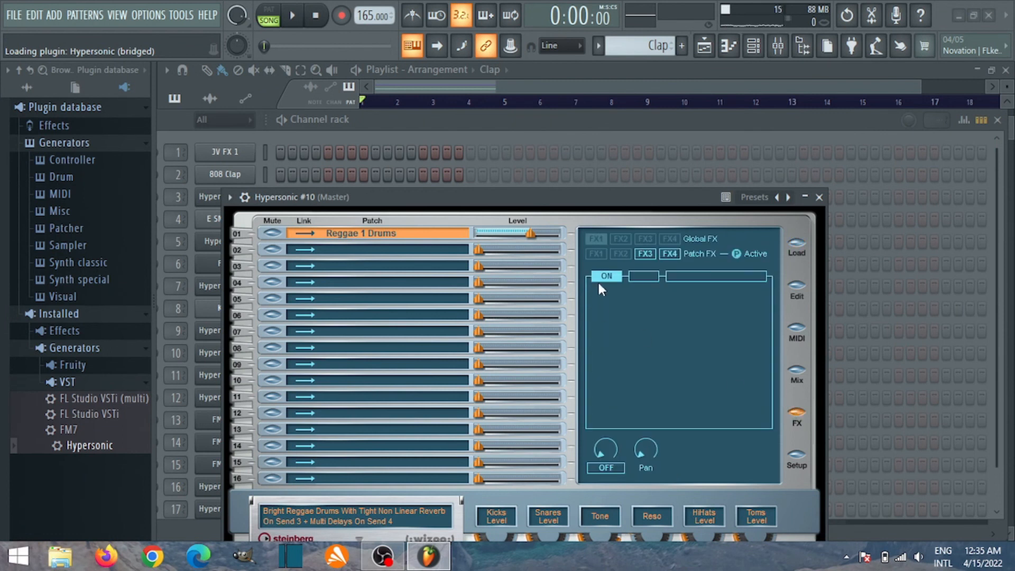
pyautogui.click(646, 252)
pyautogui.click(646, 253)
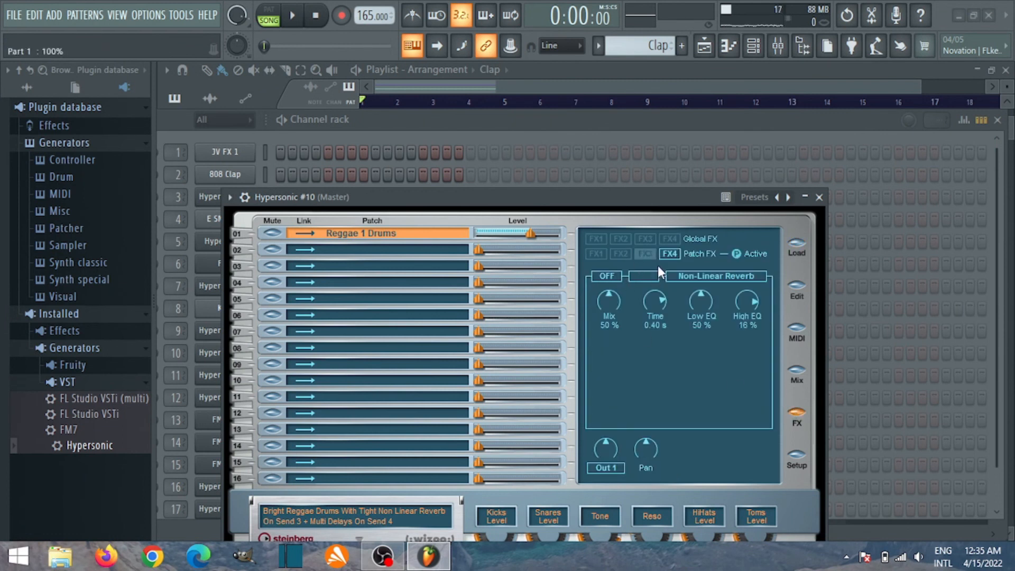
pyautogui.click(668, 256)
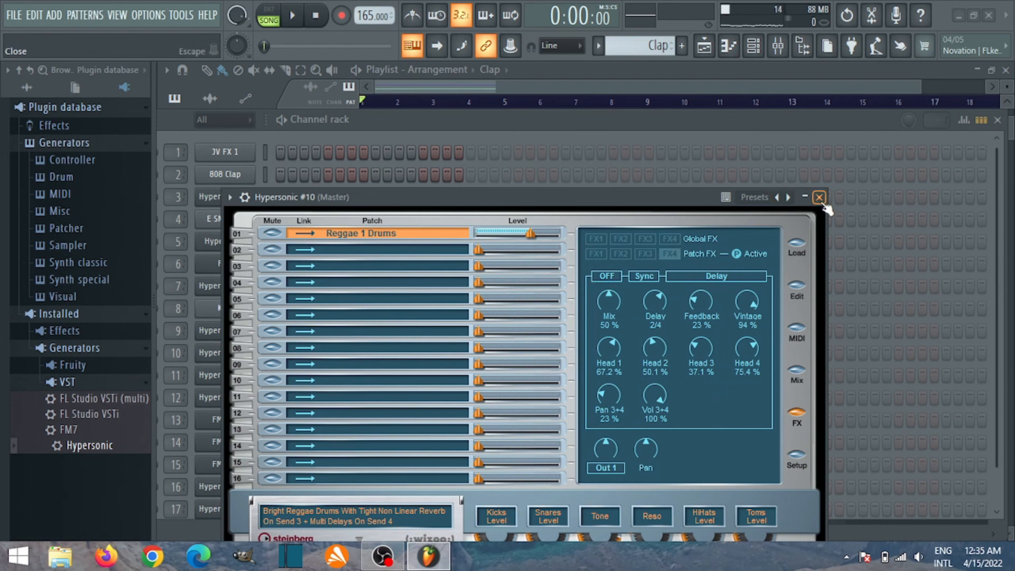
pyautogui.click(819, 198)
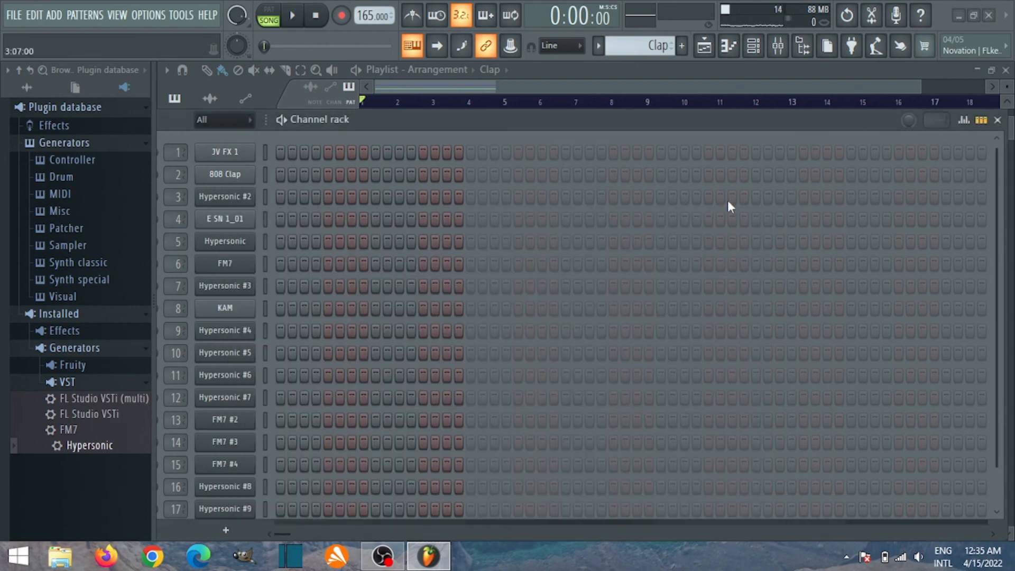
pyautogui.rightClick(224, 507)
pyautogui.click(281, 330)
pyautogui.moveTo(191, 205); pyautogui.dragTo(192, 319)
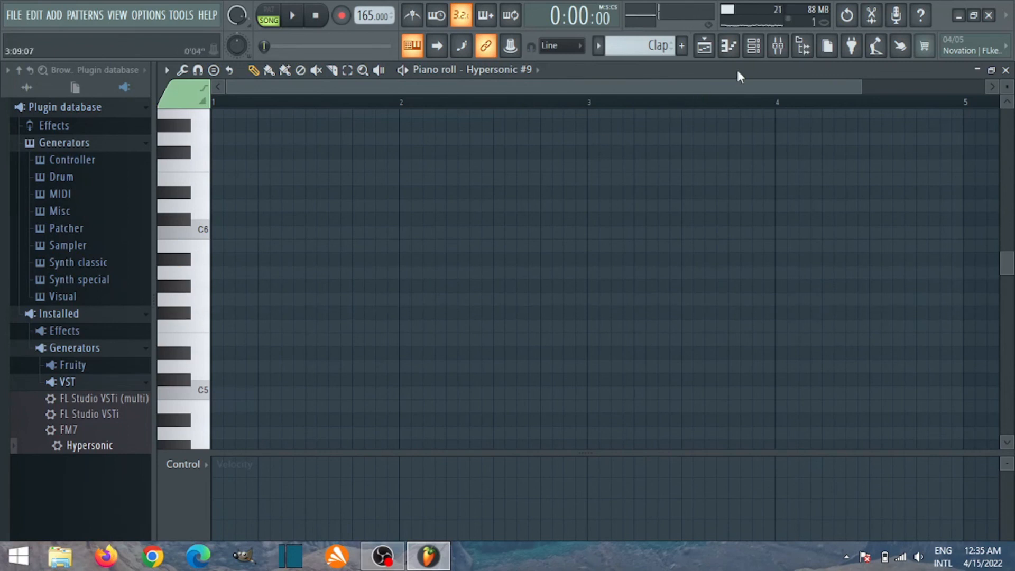
# - Route the Hypersonic #10 channel to mixer track 18 in the channel rack
pyautogui.click(754, 47)
pyautogui.scroll(-2, 349, 292)
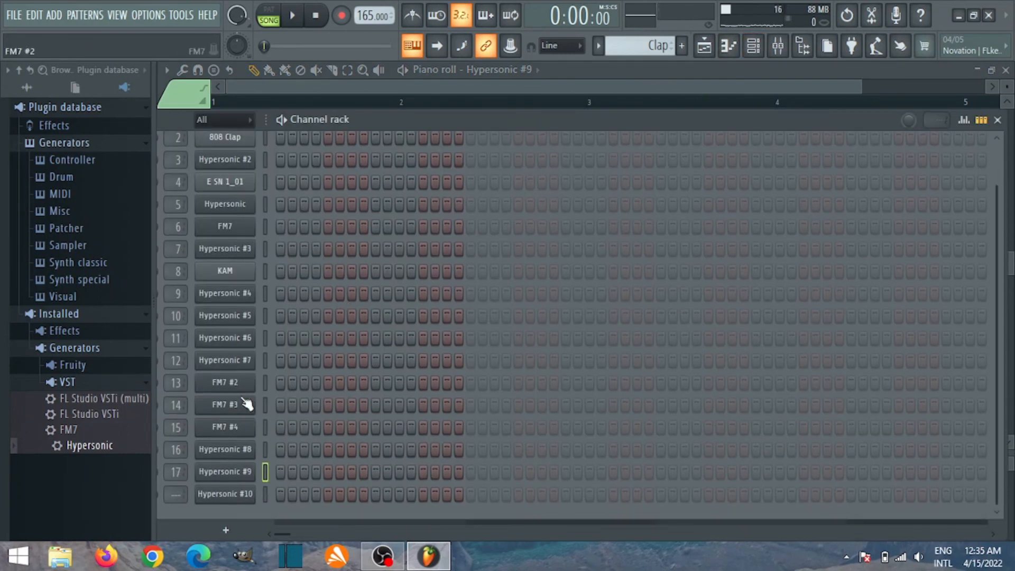
pyautogui.moveTo(176, 495); pyautogui.dragTo(175, 489)
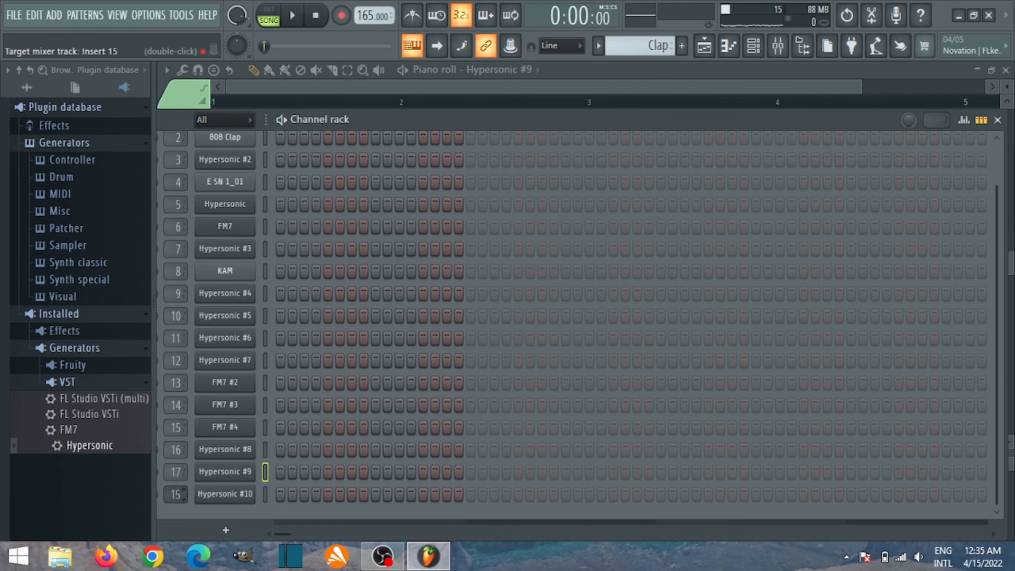
# - Open the piano roll of Hypersonic #10 and audition the drum sounds on its upper keys
pyautogui.rightClick(254, 494)
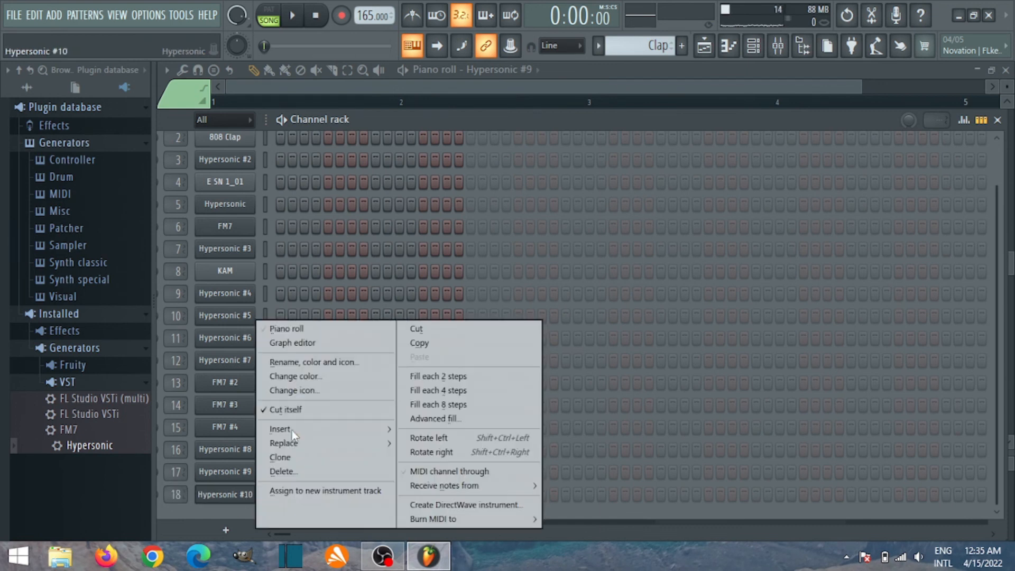
pyautogui.click(283, 329)
pyautogui.click(194, 214)
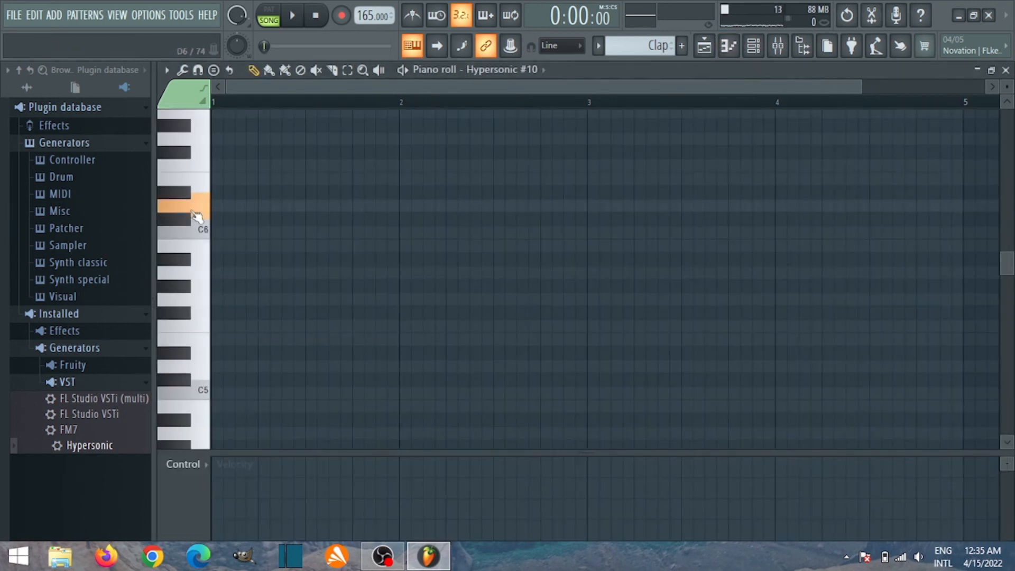
pyautogui.moveTo(177, 245); pyautogui.dragTo(194, 97)
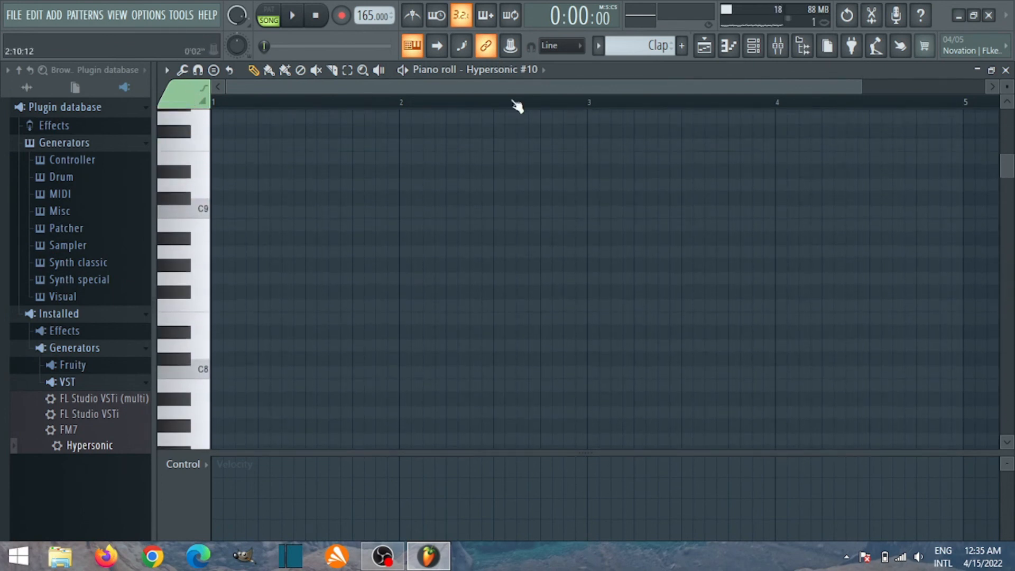
pyautogui.click(778, 58)
pyautogui.click(778, 57)
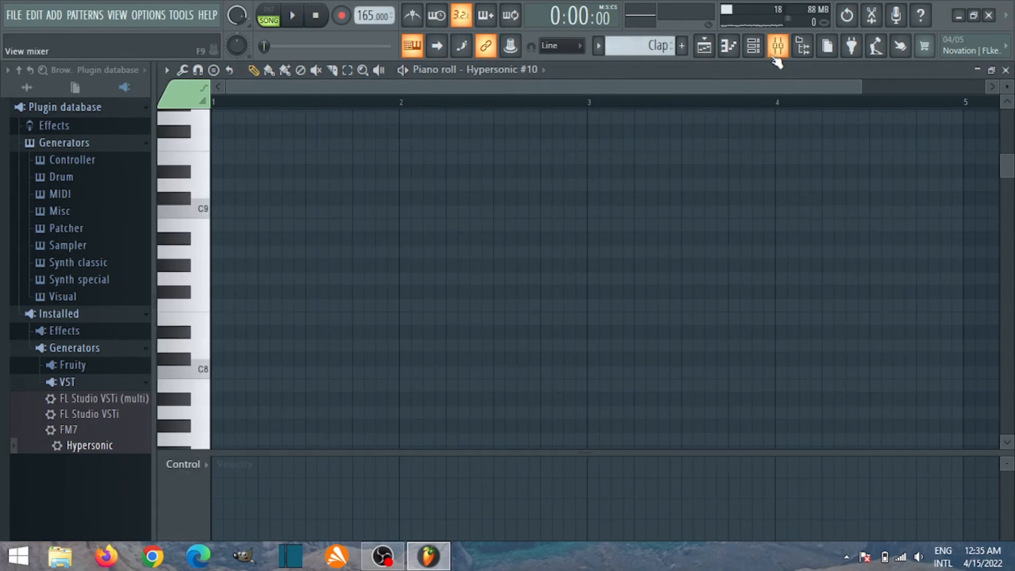
pyautogui.click(704, 53)
pyautogui.click(703, 53)
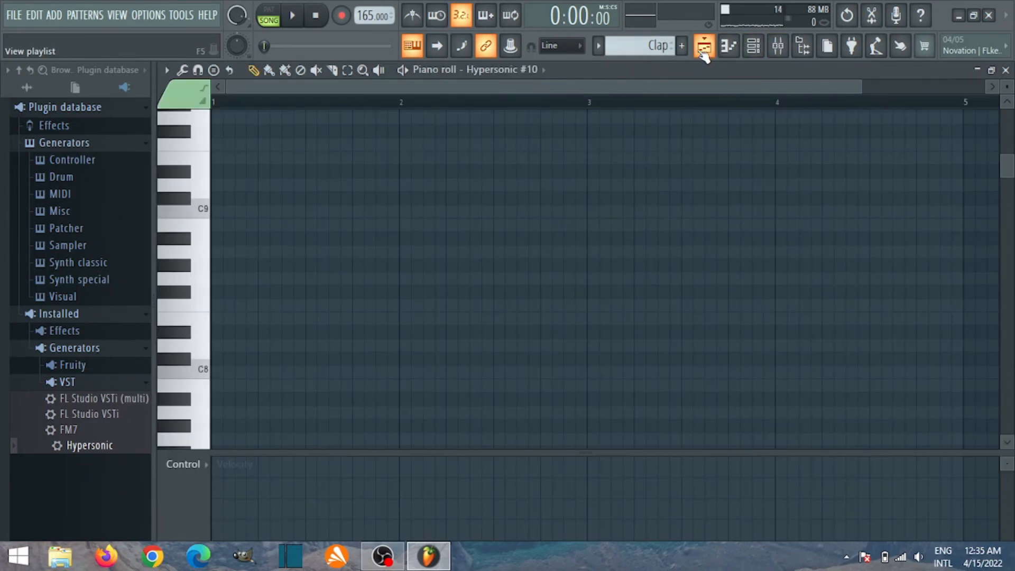
pyautogui.click(753, 46)
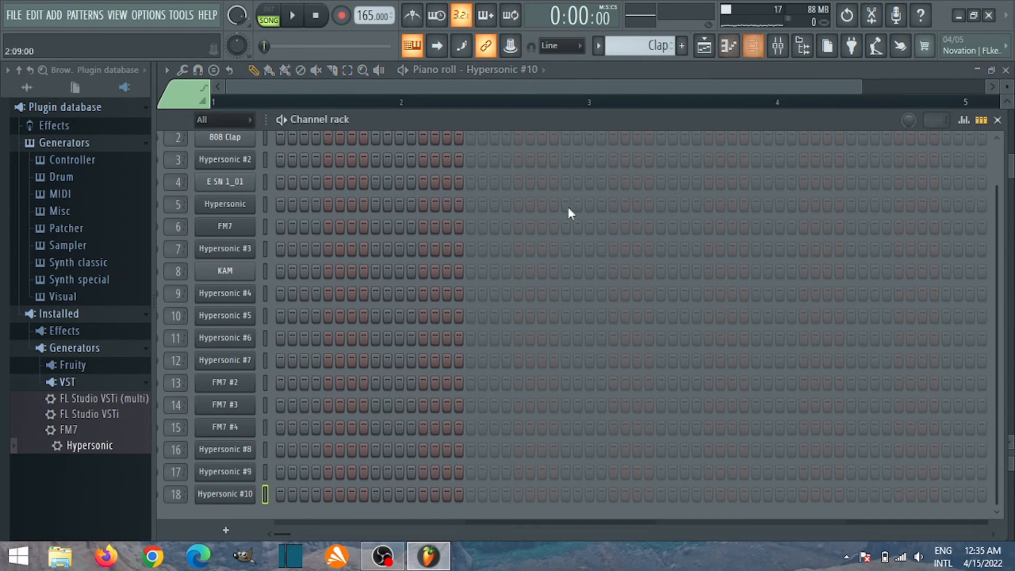
pyautogui.rightClick(224, 496)
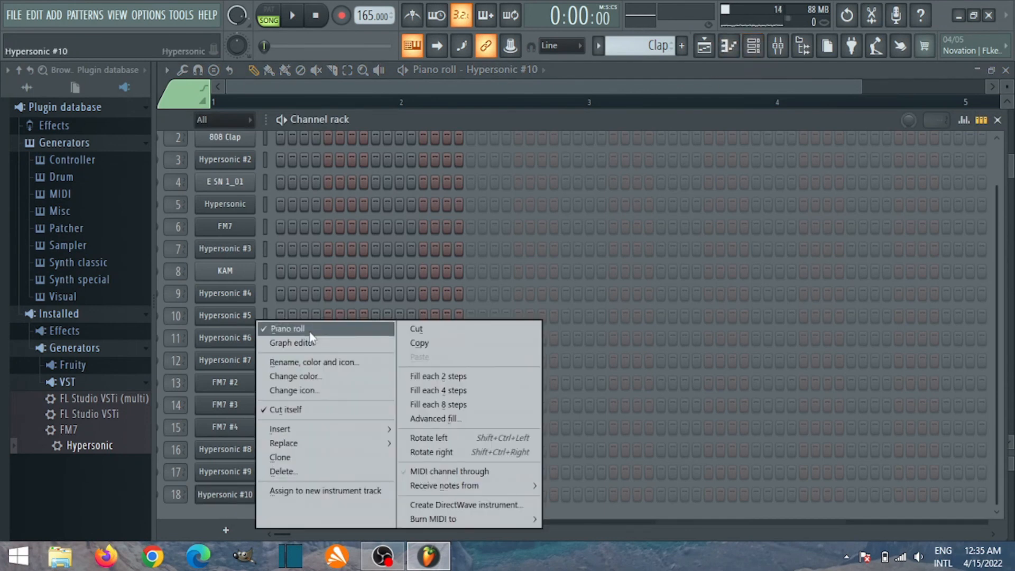
# - Audition the lower keys in the Hypersonic #10 piano roll and place four short D#3 notes, one on each beat of bar 1
pyautogui.click(730, 49)
pyautogui.moveTo(151, 457); pyautogui.dragTo(195, 373)
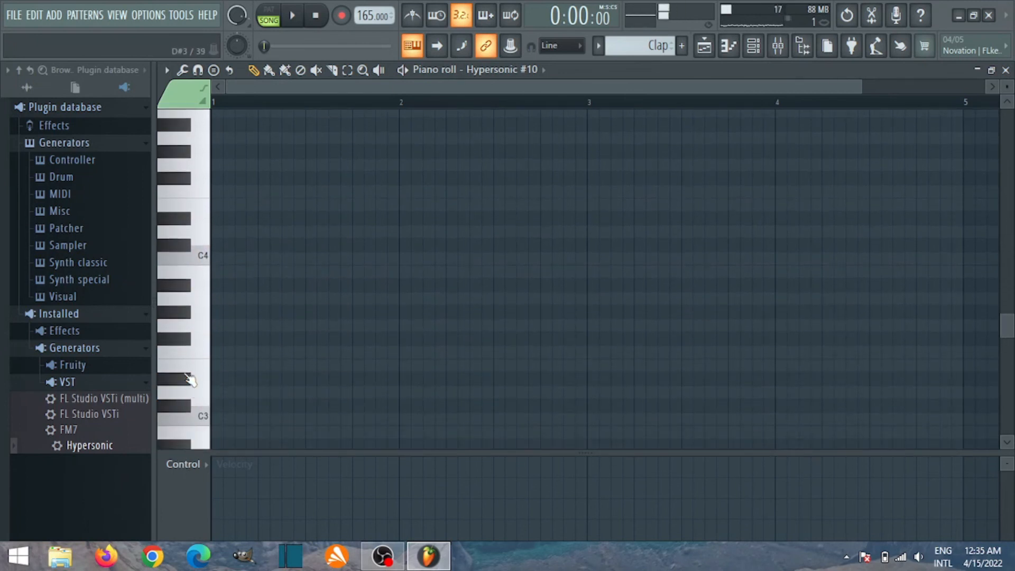
pyautogui.click(216, 379)
pyautogui.click(264, 379)
pyautogui.click(310, 380)
pyautogui.click(358, 379)
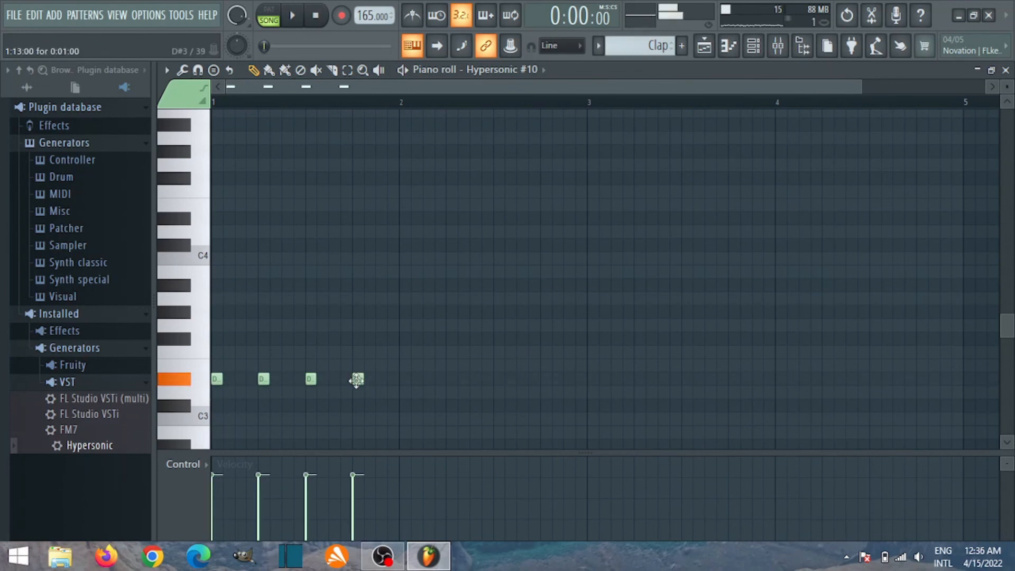
# - Select all the notes and duplicate them three times to fill bars 2 to 4
pyautogui.hotkey('ctrl', 'a')
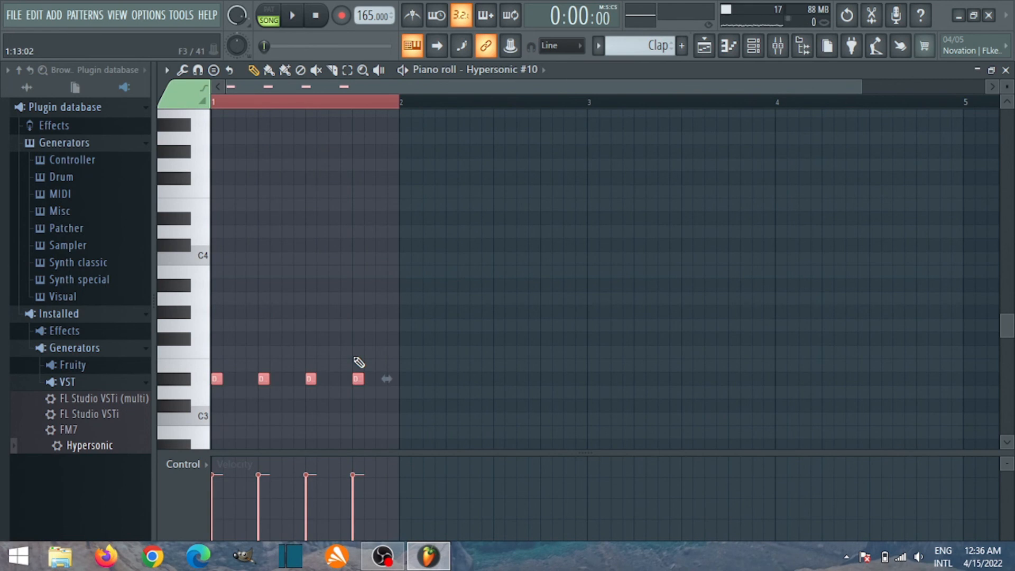
pyautogui.hotkey('ctrl', 'b')
pyautogui.hotkey('ctrl', 'b')
pyautogui.hotkey('ctrl', 'b')
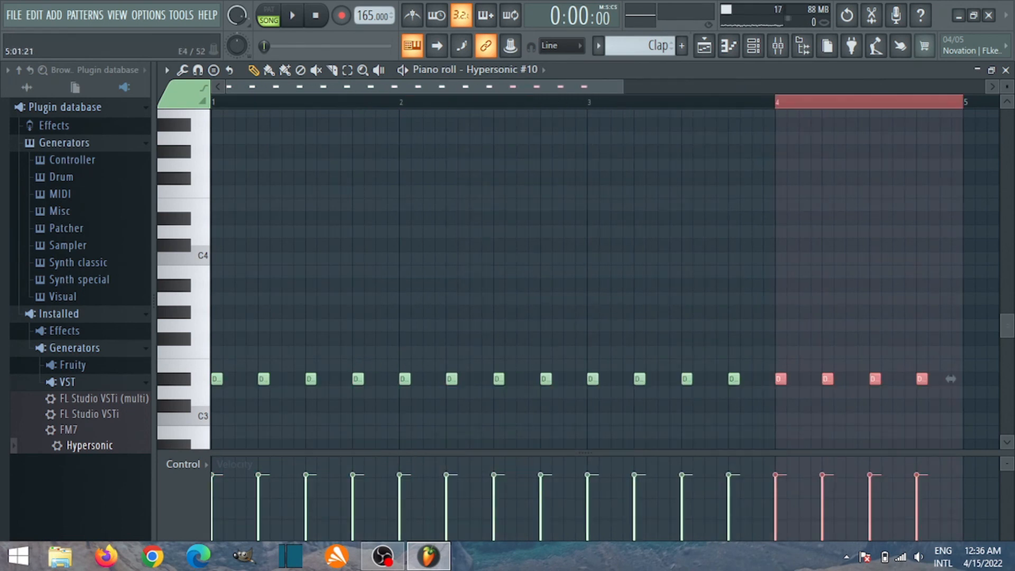
# - Close the piano roll, move the channel rack up and bring up the playlist
pyautogui.click(1006, 69)
pyautogui.moveTo(440, 121); pyautogui.dragTo(461, 78)
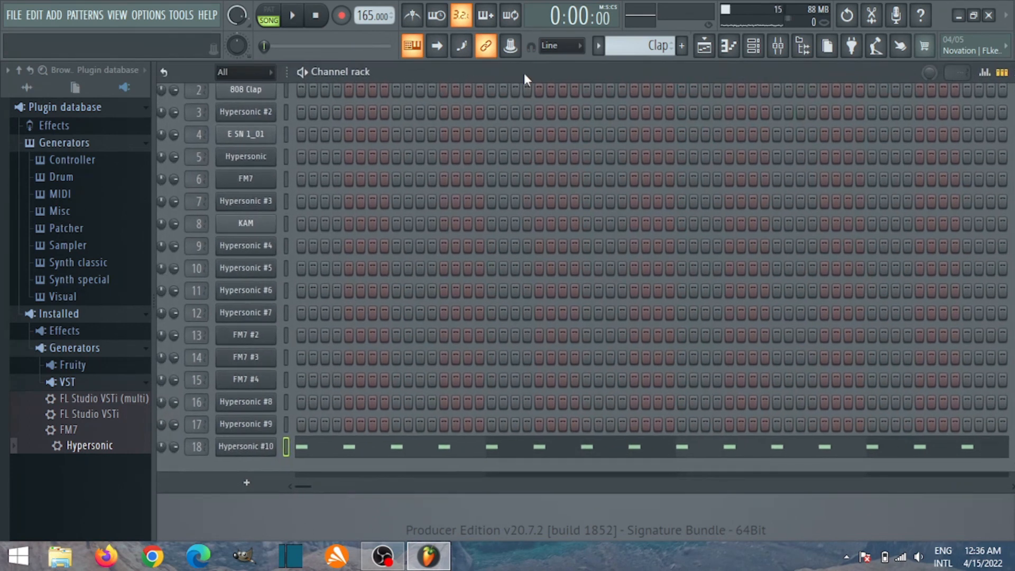
pyautogui.click(704, 47)
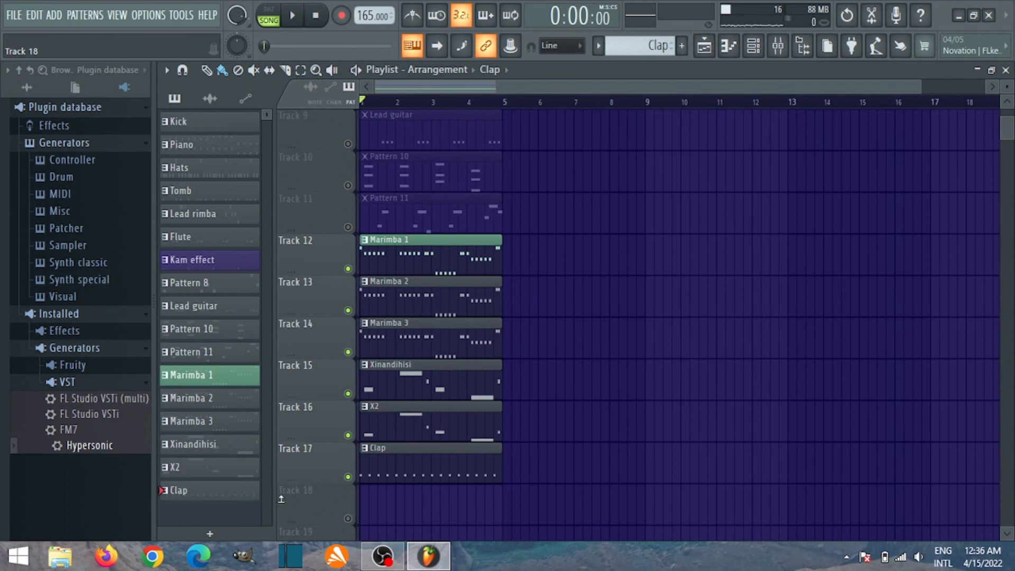
pyautogui.click(779, 47)
pyautogui.click(779, 47)
pyautogui.click(756, 49)
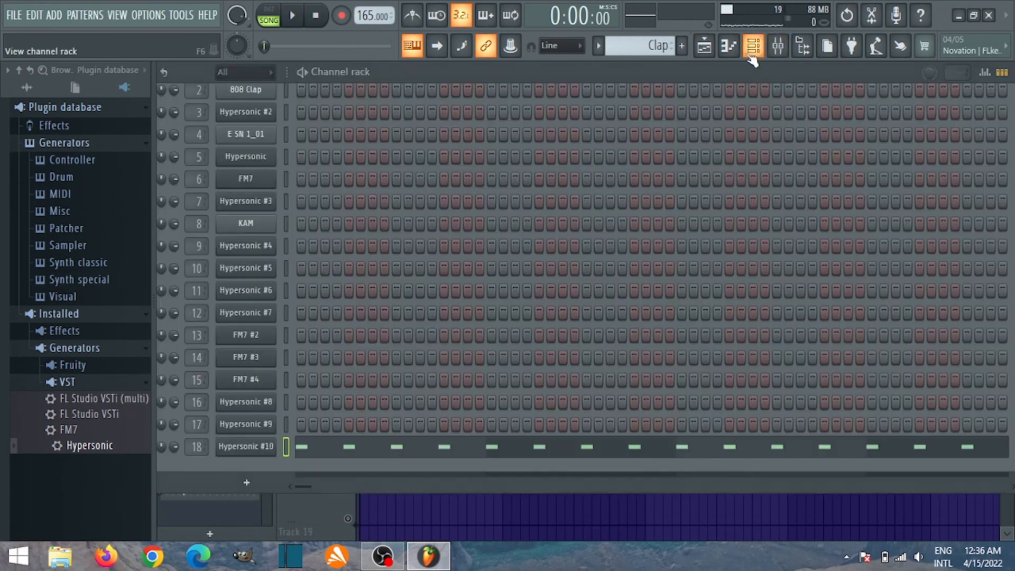
pyautogui.click(756, 48)
# - Lower the volume fader of Insert 18 in the mixer
pyautogui.click(777, 48)
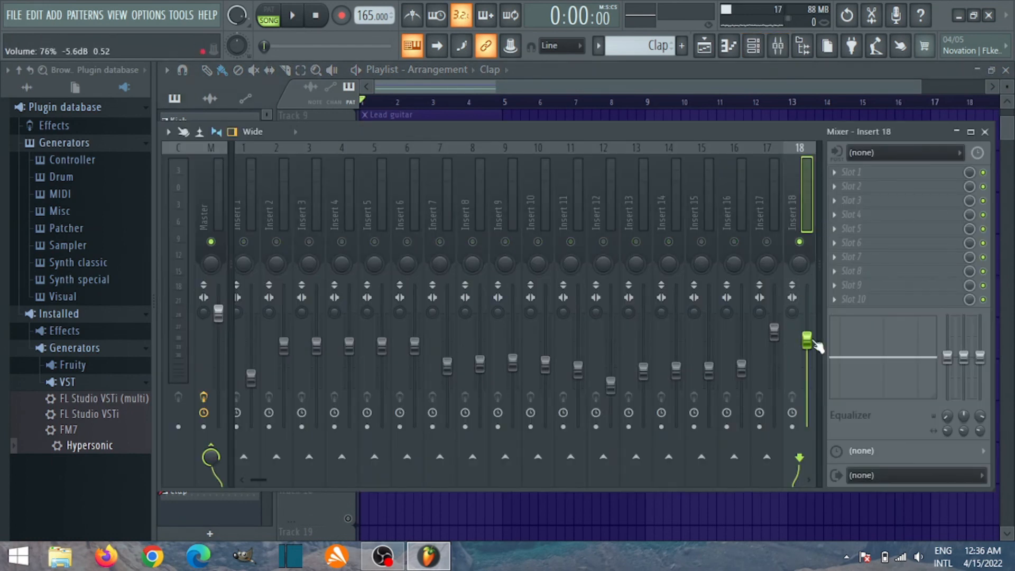
pyautogui.moveTo(817, 346); pyautogui.dragTo(816, 366)
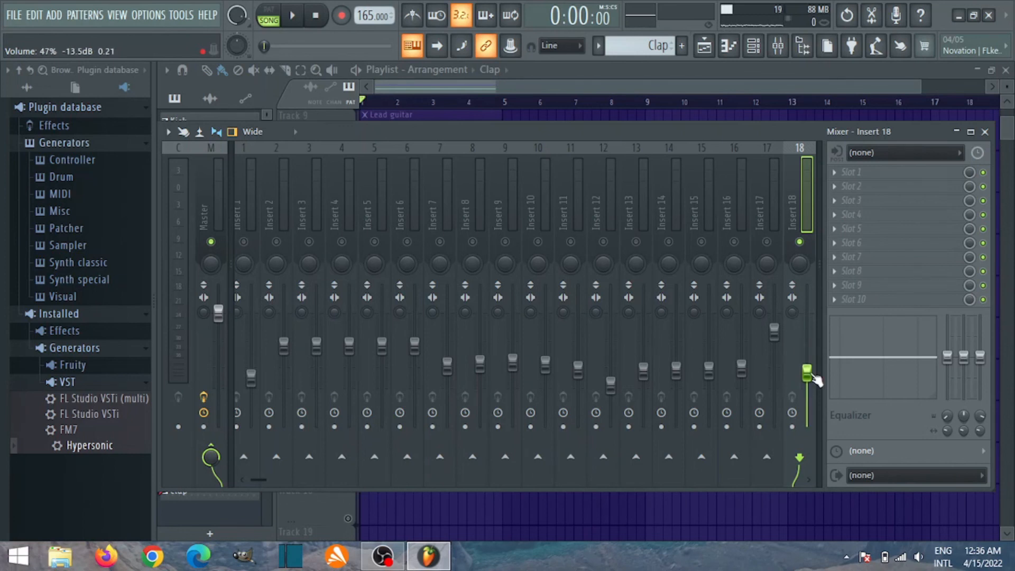
pyautogui.moveTo(817, 384); pyautogui.dragTo(817, 366)
# - Play the song with mixer Insert 15 unmuted, raise the Insert 18 volume slightly, and stop playback
pyautogui.press('space')
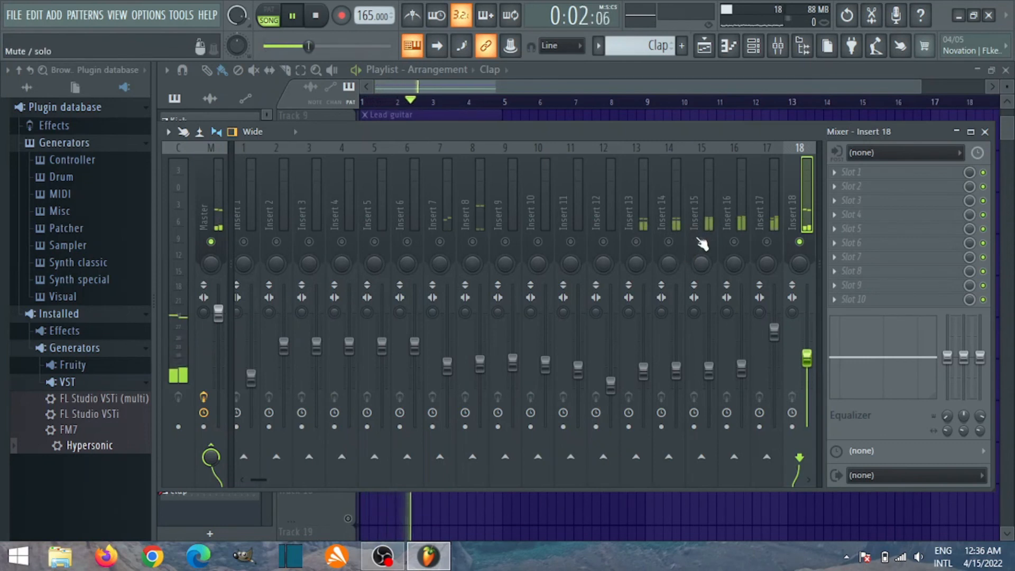
pyautogui.click(702, 242)
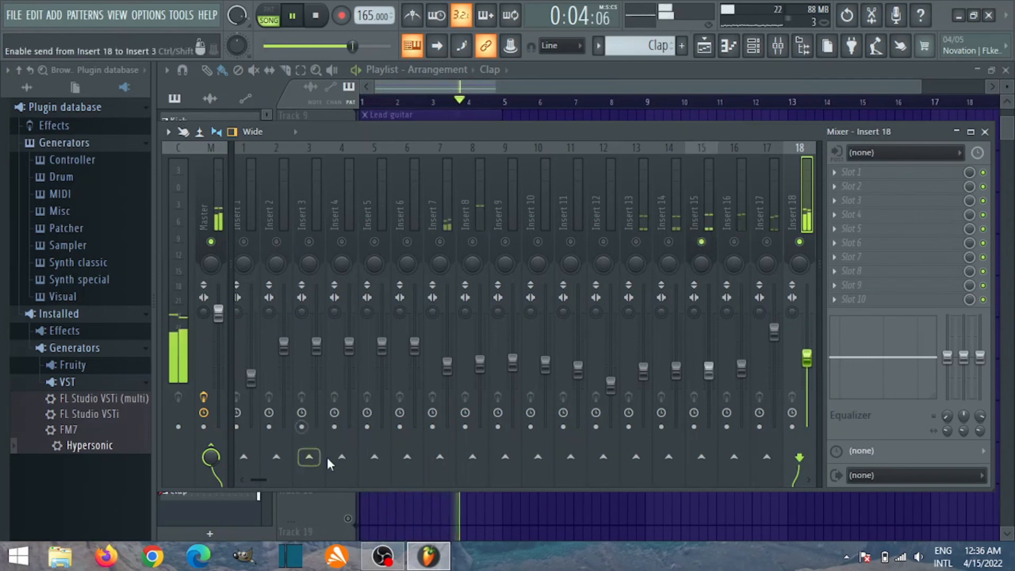
pyautogui.moveTo(809, 360); pyautogui.dragTo(809, 356)
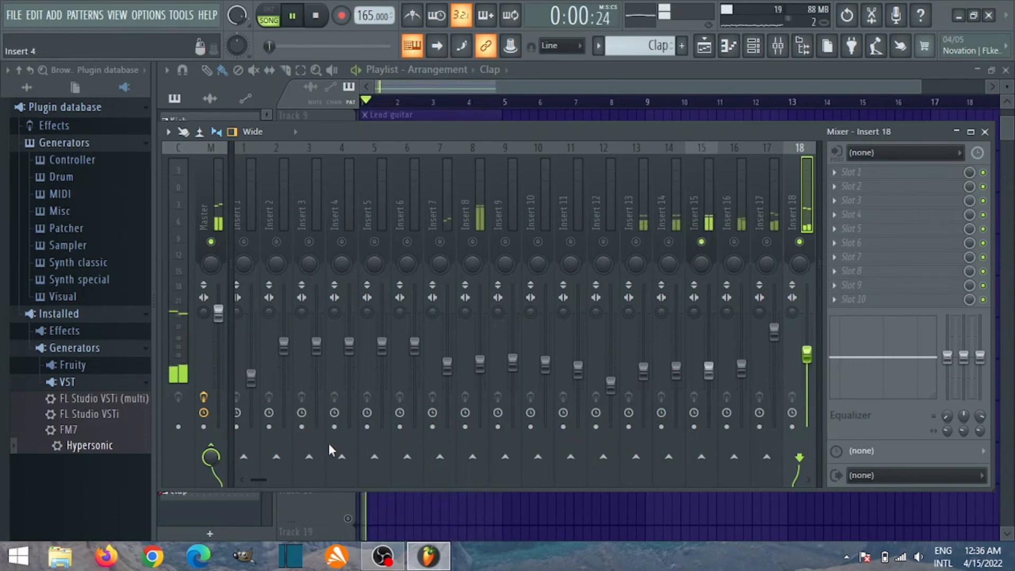
pyautogui.moveTo(262, 480); pyautogui.dragTo(224, 479)
pyautogui.press('space')
# - Solo and unsolo Track 9 in the playlist to unmute all the playlist tracks
pyautogui.click(415, 104)
pyautogui.rightClick(349, 145)
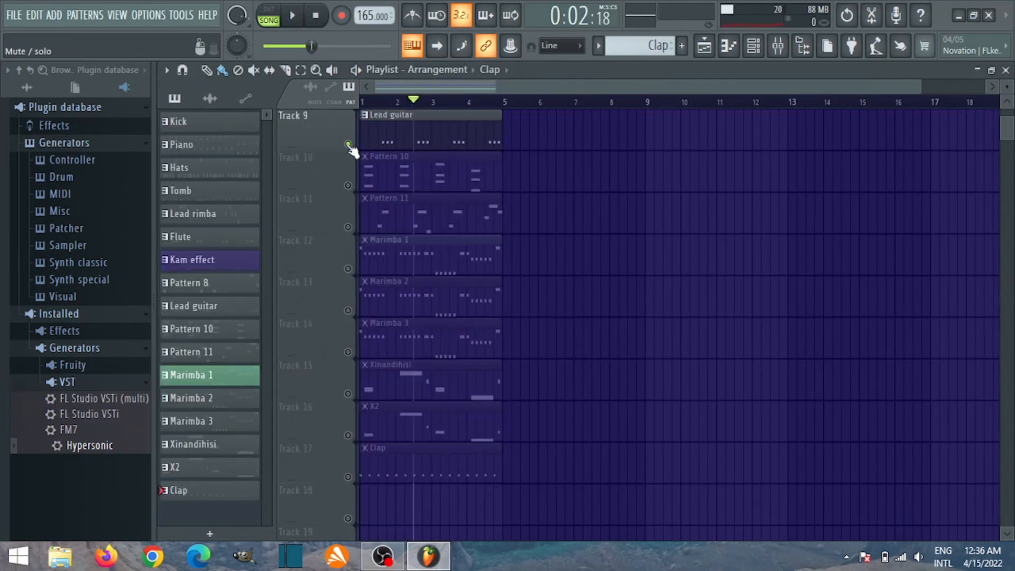
pyautogui.rightClick(349, 145)
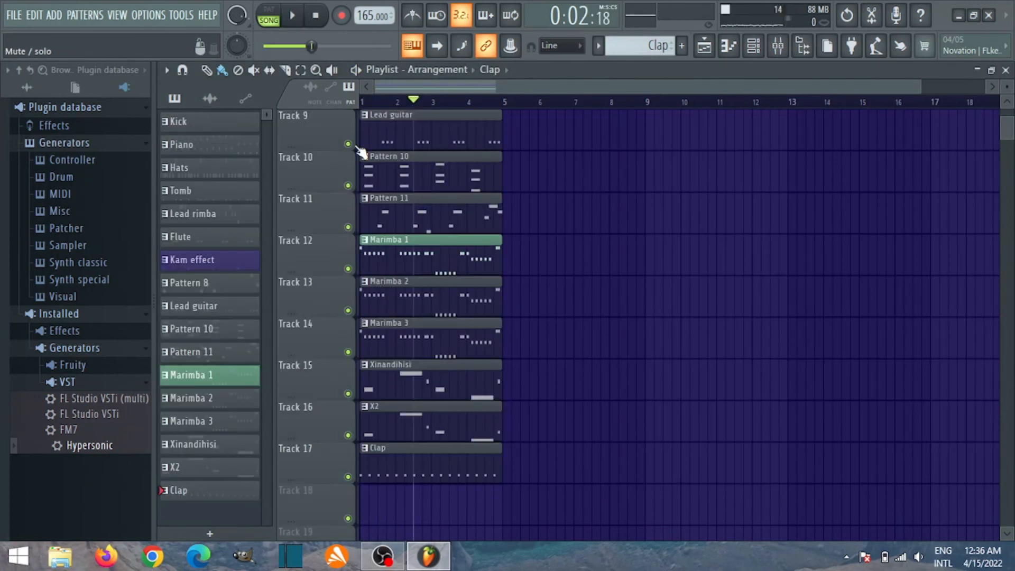
# - Play the full arrangement and lower the volume of Insert 1 slightly in the mixer
pyautogui.click(780, 47)
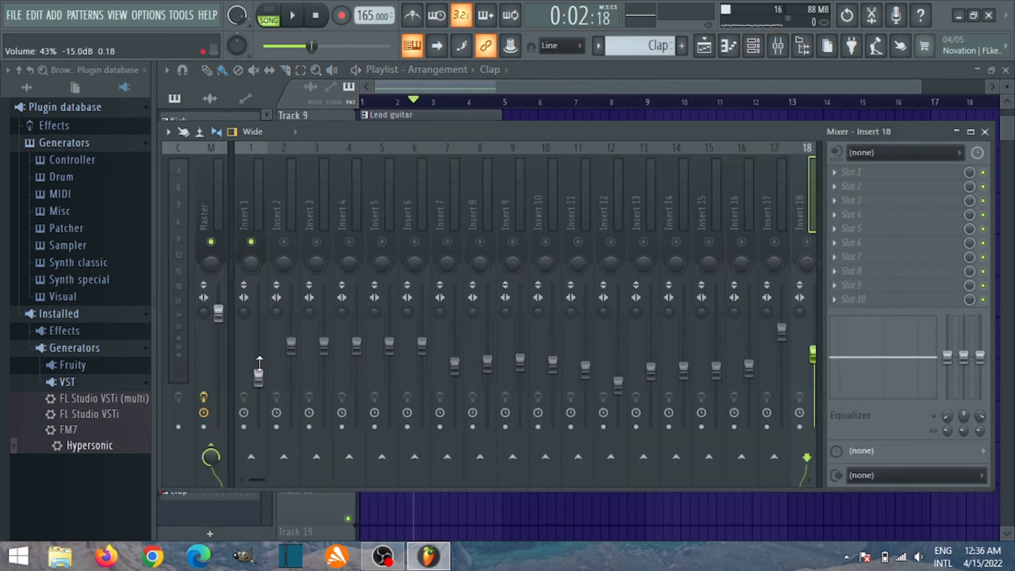
pyautogui.press('space')
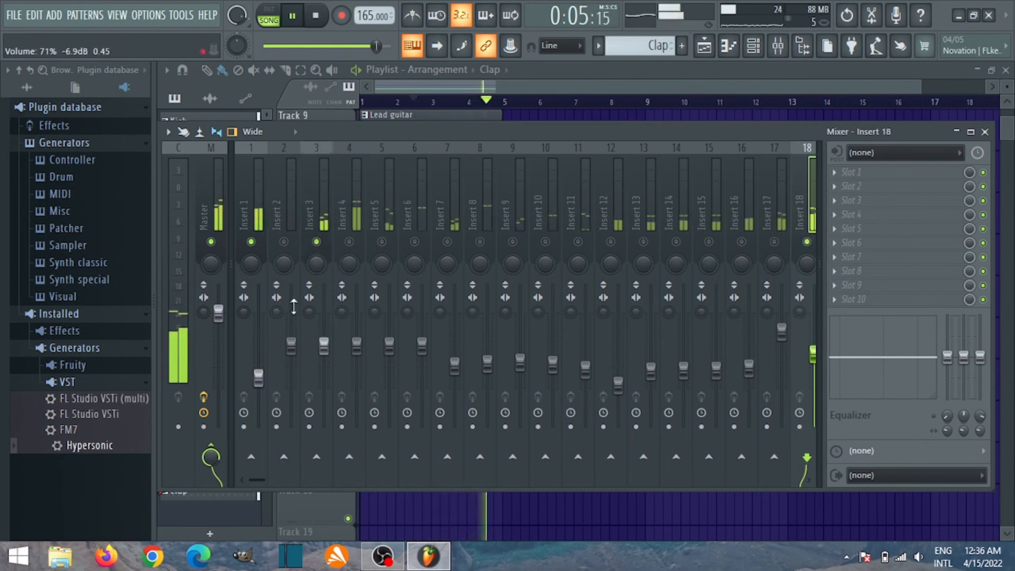
pyautogui.click(259, 381)
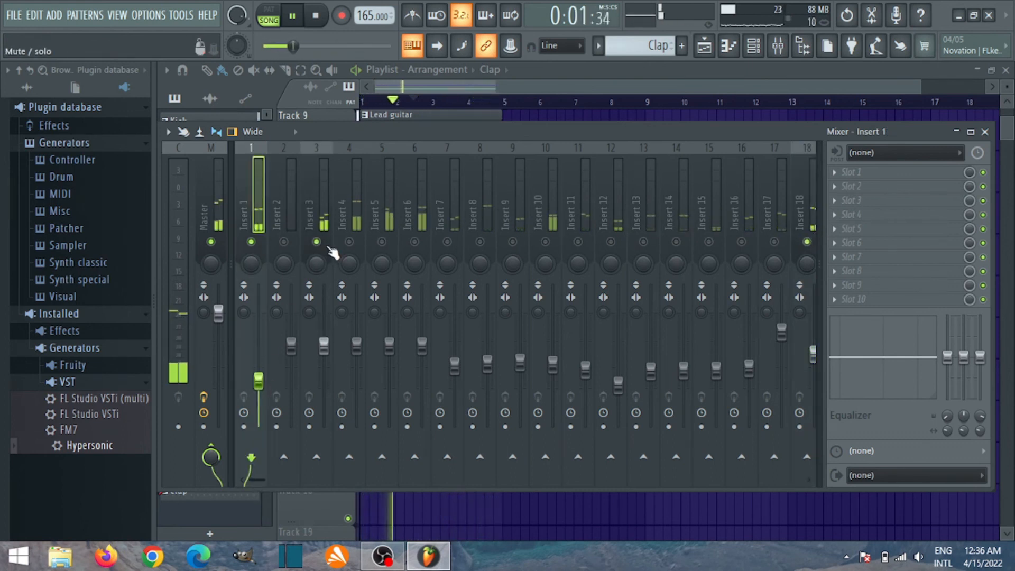
# - Unmute Inserts 4 to 9 one after another in the mixer while the song plays
pyautogui.click(349, 241)
pyautogui.click(381, 242)
pyautogui.click(414, 242)
pyautogui.click(447, 241)
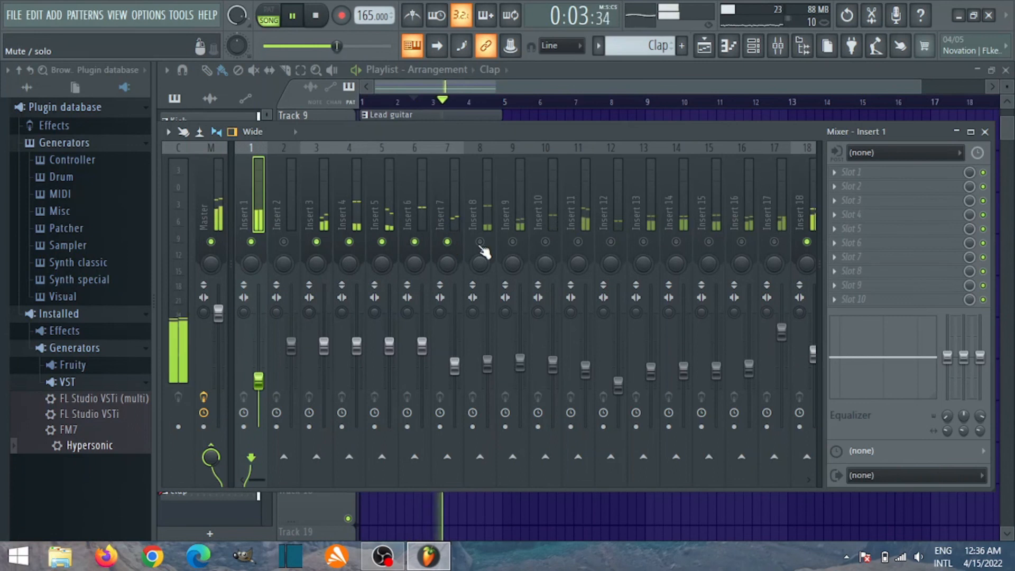
pyautogui.click(480, 241)
pyautogui.click(513, 241)
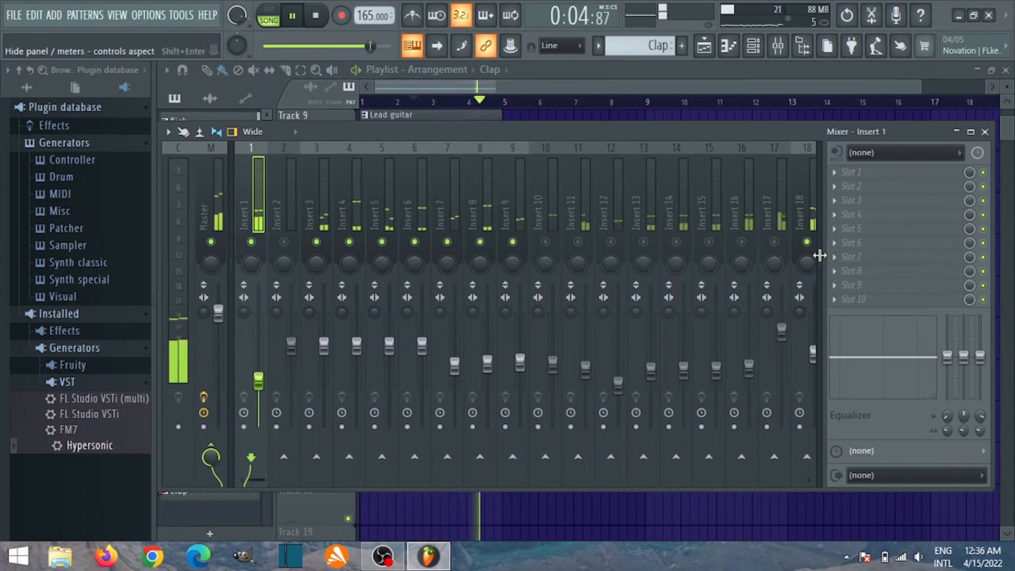
# - Unmute mixer Inserts 10 to 15 during playback, leaving Inserts 16 and 17 muted after trying them
pyautogui.click(774, 242)
pyautogui.click(742, 242)
pyautogui.click(709, 242)
pyautogui.click(677, 241)
pyautogui.click(643, 242)
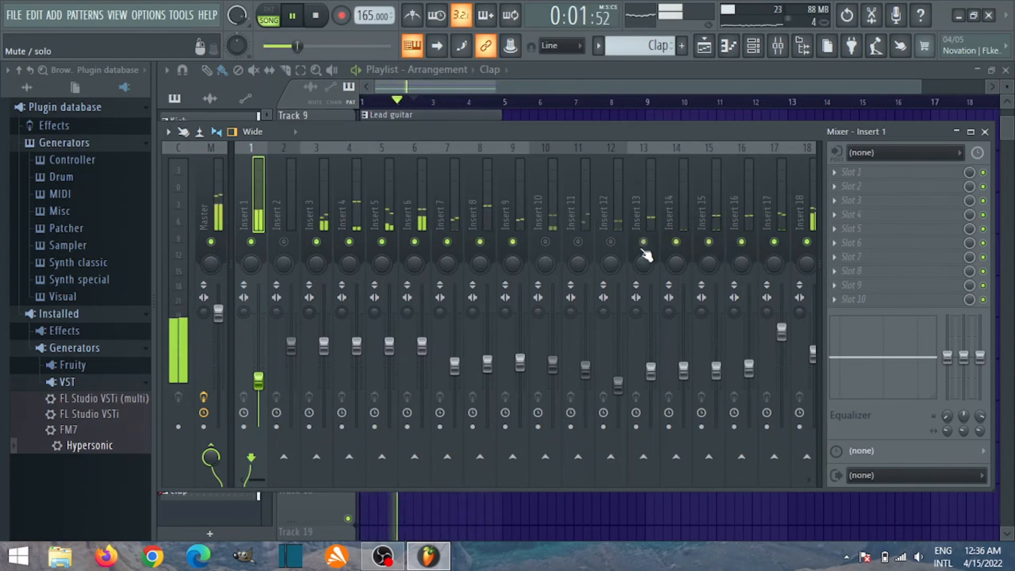
pyautogui.click(611, 242)
pyautogui.click(578, 242)
pyautogui.click(545, 242)
pyautogui.click(742, 241)
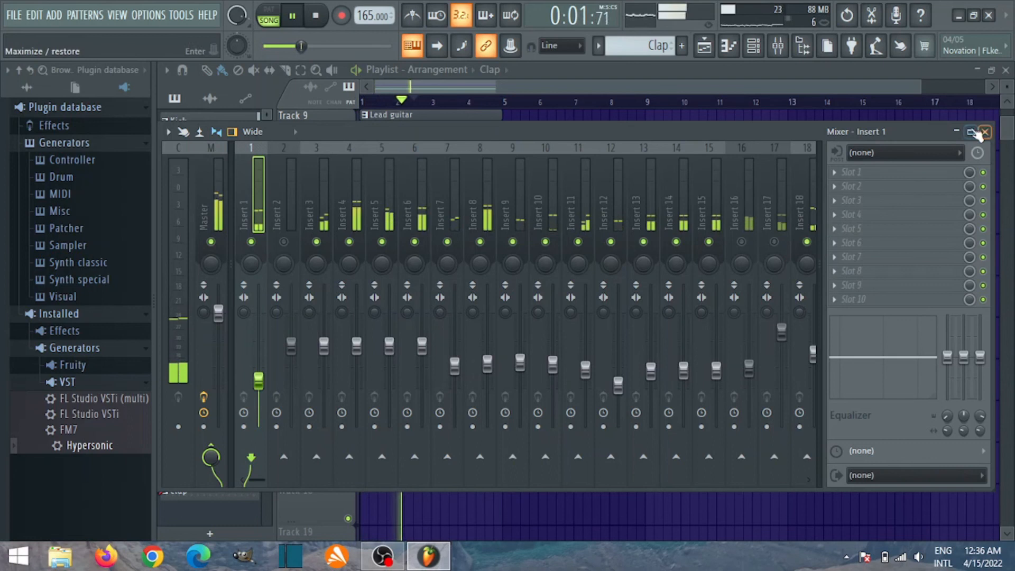
# - Close the mixer and stop playback of the song
pyautogui.click(956, 132)
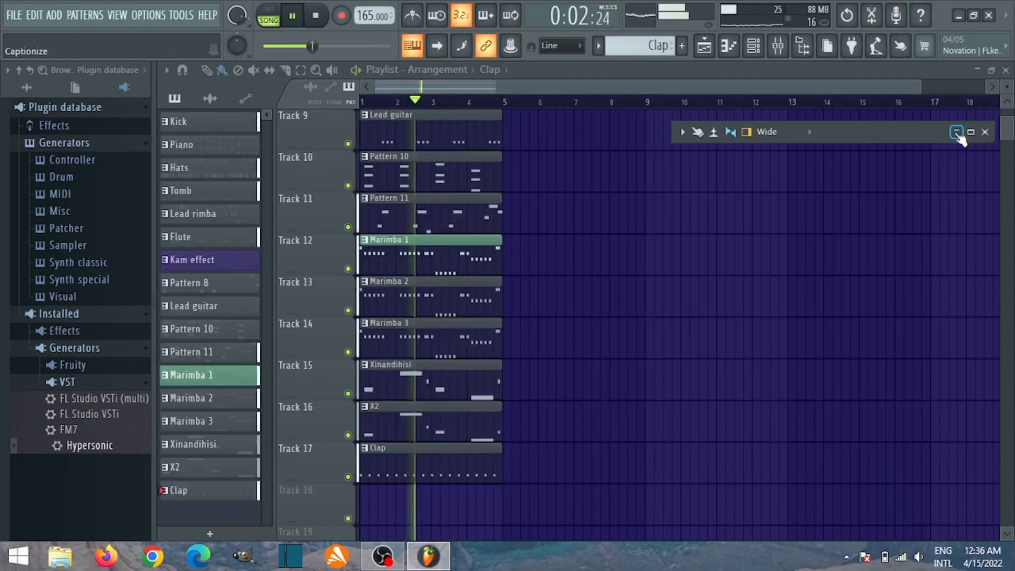
pyautogui.click(986, 132)
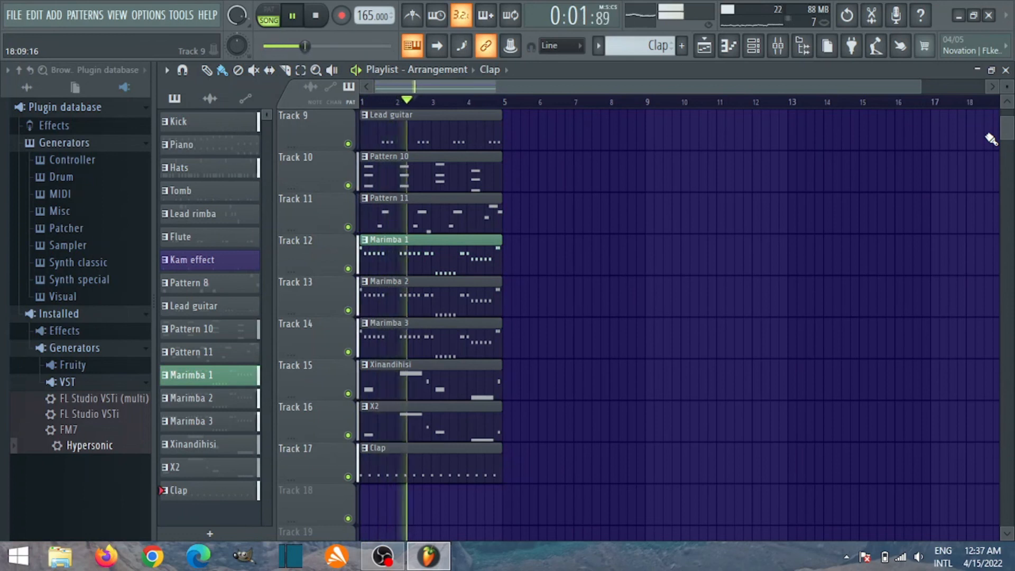
pyautogui.press('space')
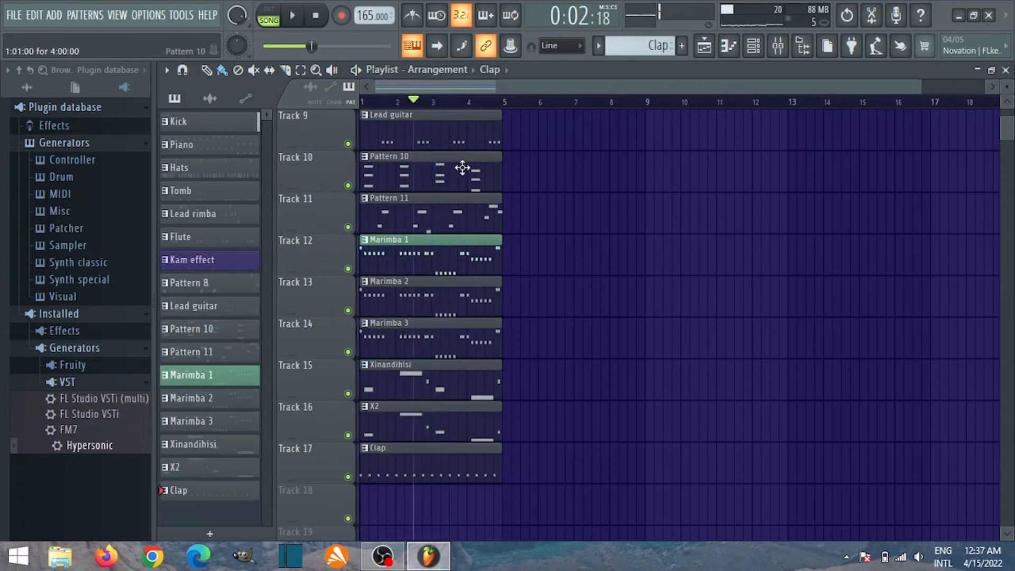
# - Create a new Pattern 18 and place its clip on Track 18, spanning bars 1 to 4
pyautogui.scroll(-1, 460, 164)
pyautogui.click(685, 44)
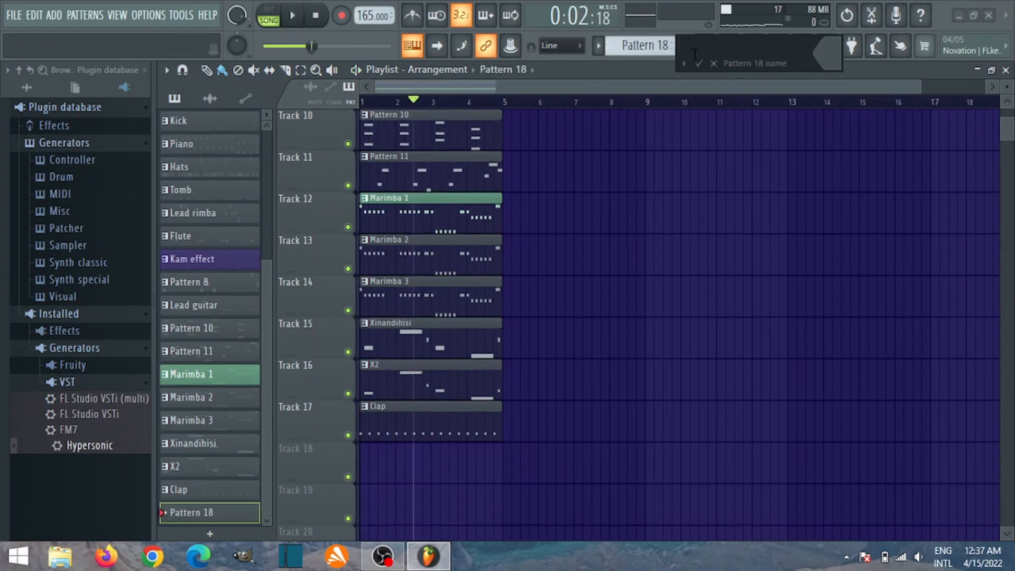
pyautogui.click(406, 475)
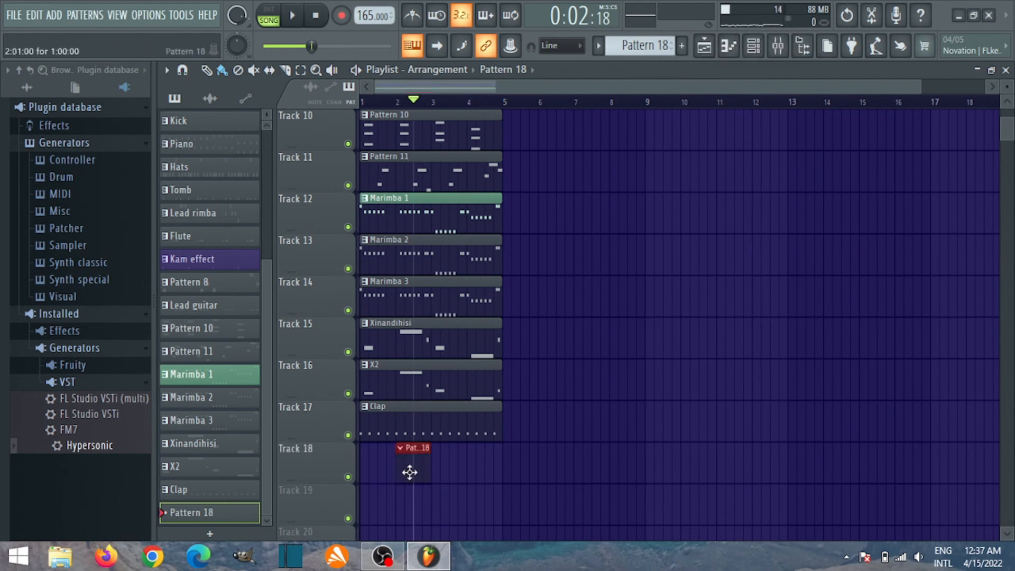
pyautogui.moveTo(395, 475); pyautogui.dragTo(500, 449)
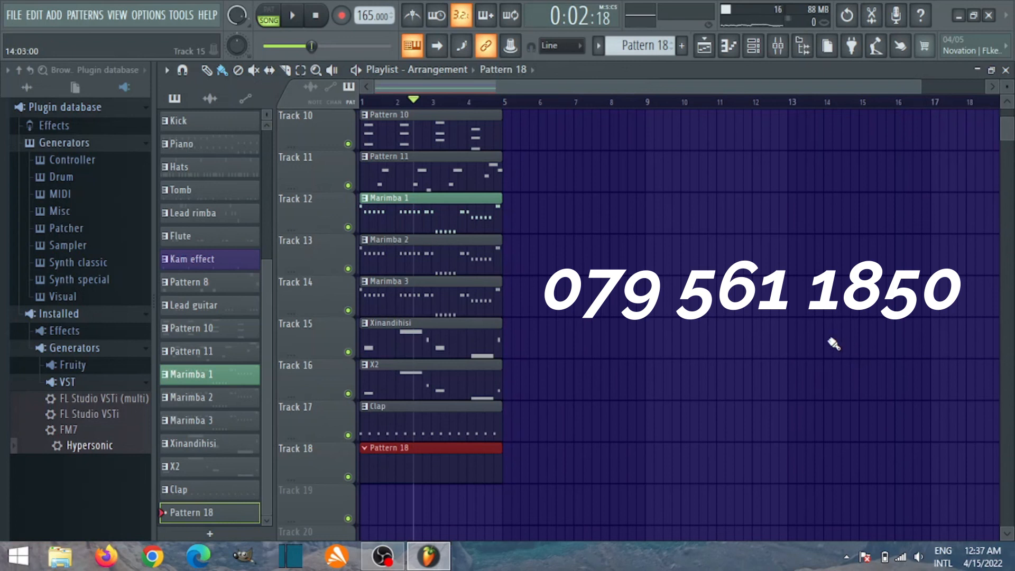
# - Return the song position to the start and lower mixer Inserts 19 to 26 together to 59% volume (-10.1 dB)
pyautogui.click(383, 100)
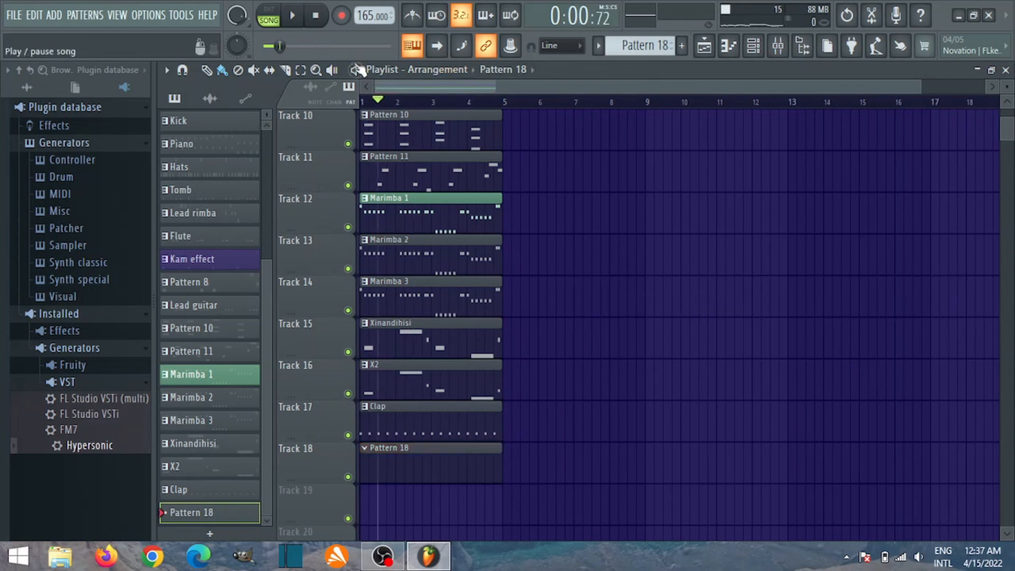
pyautogui.click(319, 20)
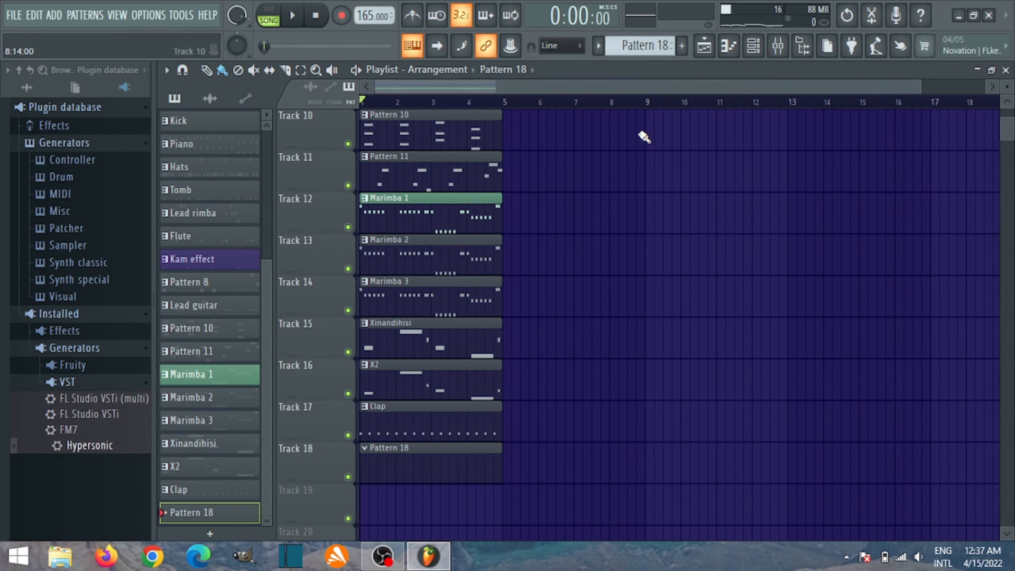
pyautogui.click(781, 47)
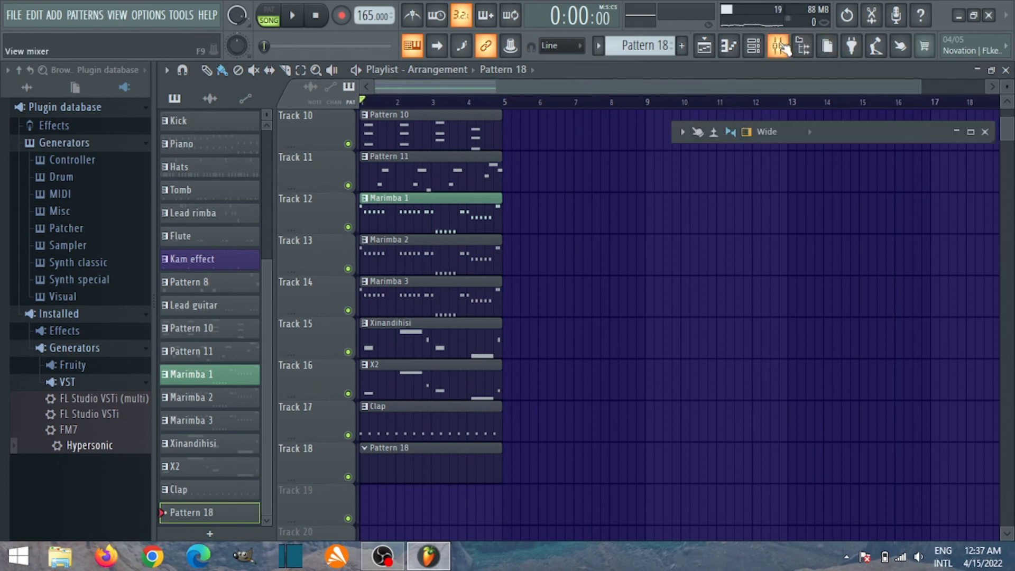
pyautogui.doubleClick(855, 128)
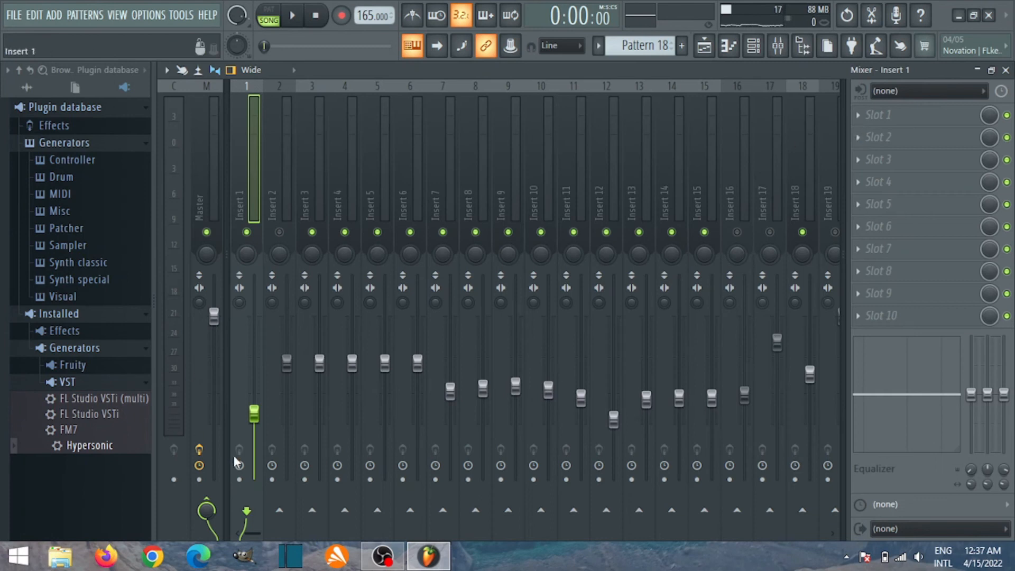
pyautogui.moveTo(252, 532); pyautogui.dragTo(334, 527)
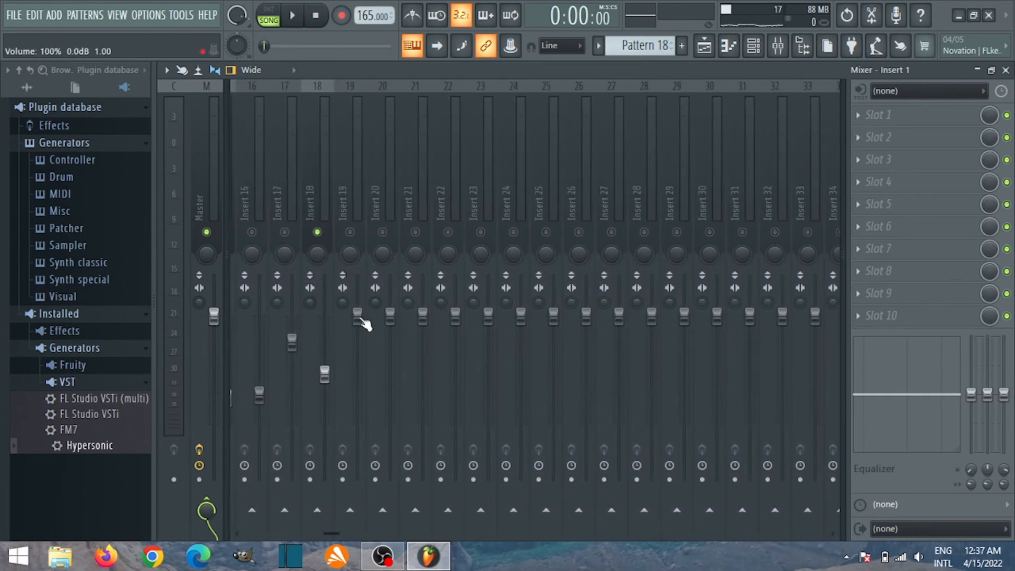
pyautogui.moveTo(348, 202); pyautogui.dragTo(582, 255)
pyautogui.moveTo(586, 317); pyautogui.dragTo(585, 382)
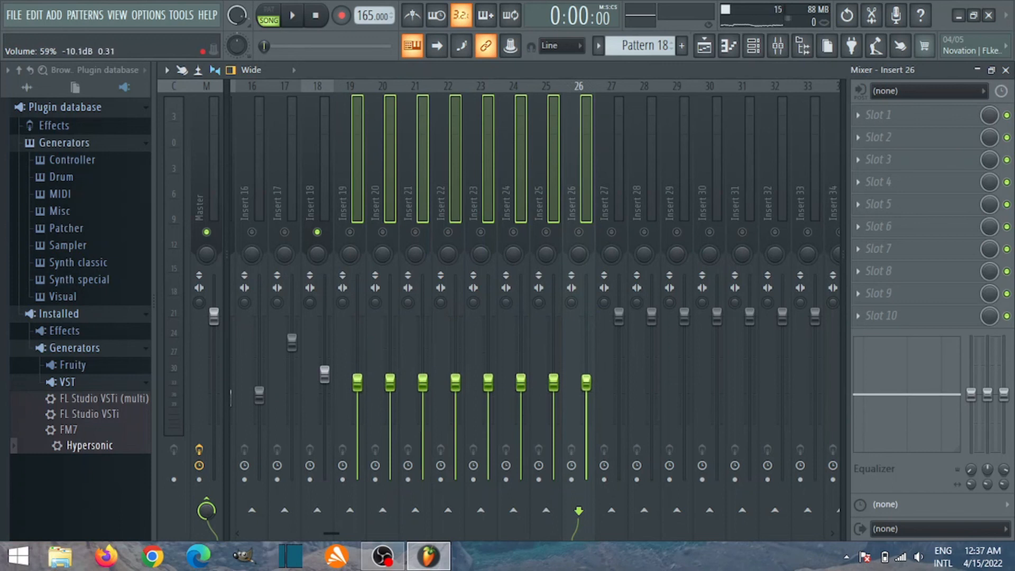
# - Unmute all mixer inserts by soloing and unsoloing Insert 25, and close the mixer
pyautogui.rightClick(549, 233)
pyautogui.rightClick(548, 233)
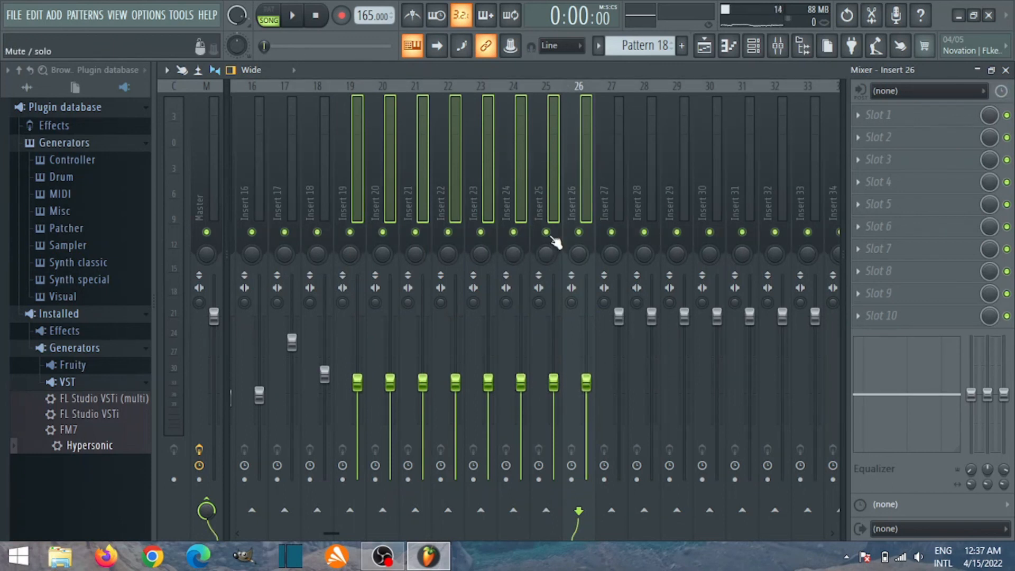
pyautogui.click(1005, 70)
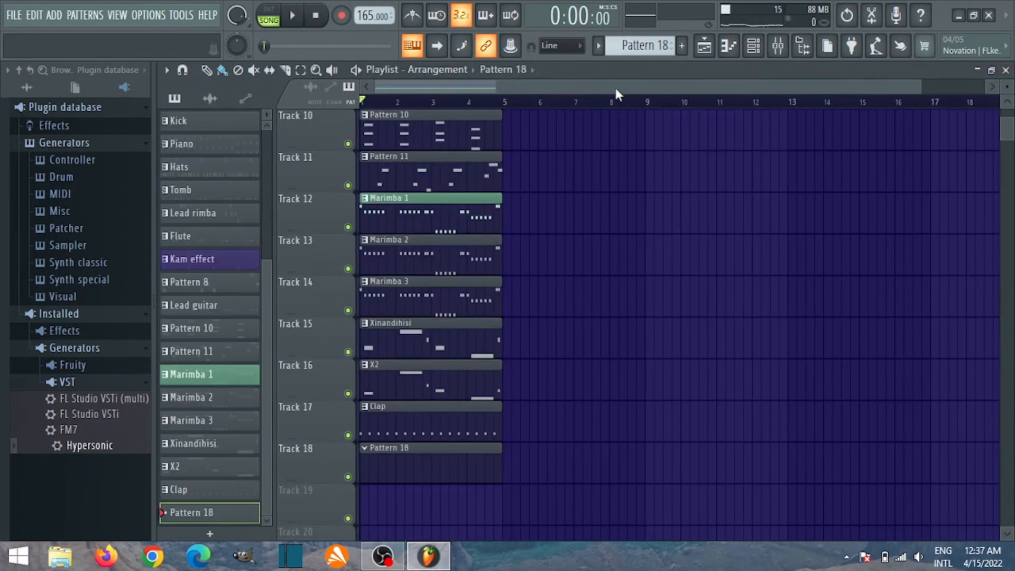
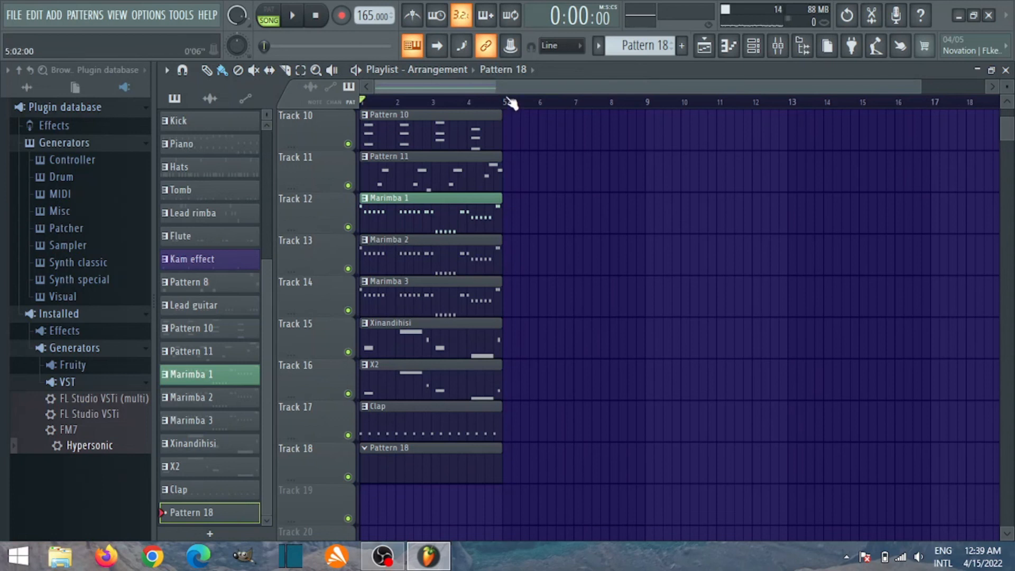
# - Show the full browser content and collapse the Effects and Xitsonga Kits folders in Packs
pyautogui.moveTo(507, 90); pyautogui.dragTo(473, 131)
pyautogui.click(27, 88)
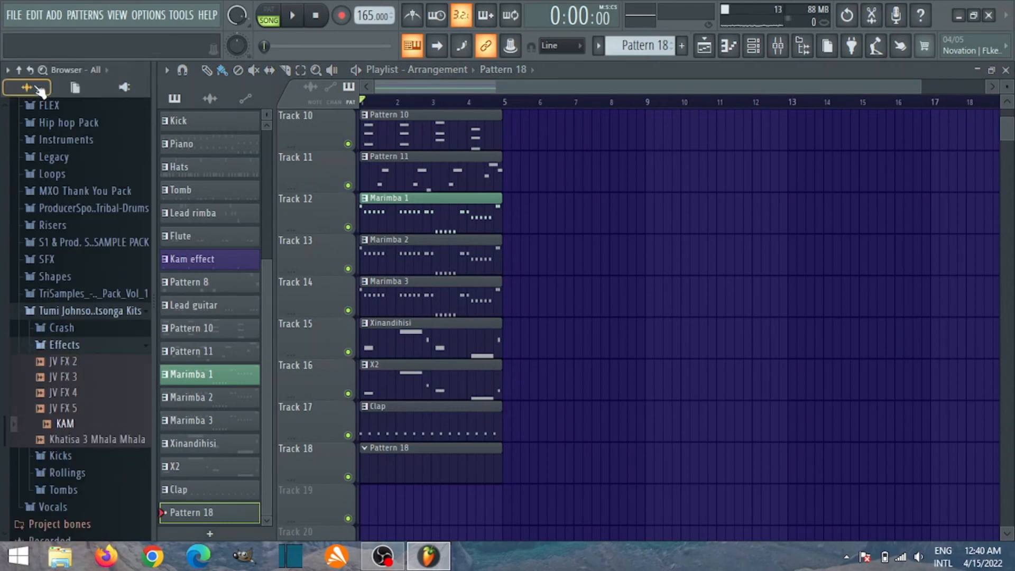
pyautogui.click(65, 344)
pyautogui.click(68, 312)
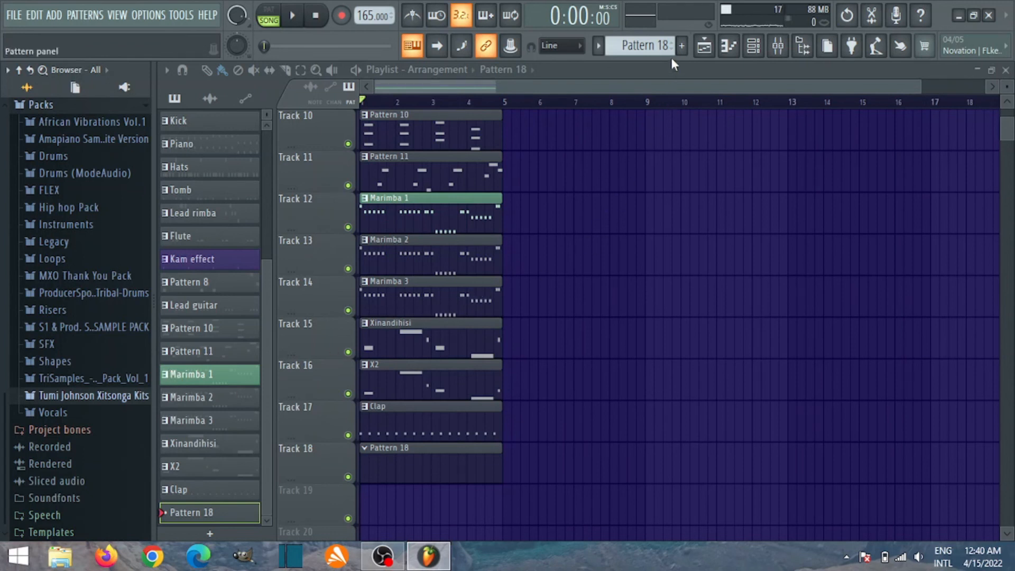
# - Rename Pattern 18 as Rollings
pyautogui.click(658, 46)
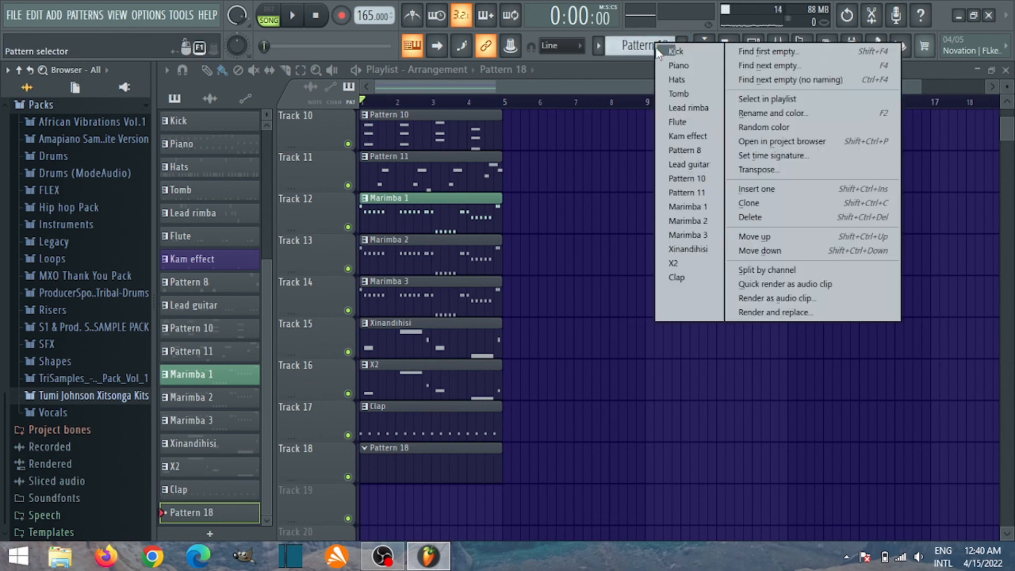
pyautogui.click(766, 114)
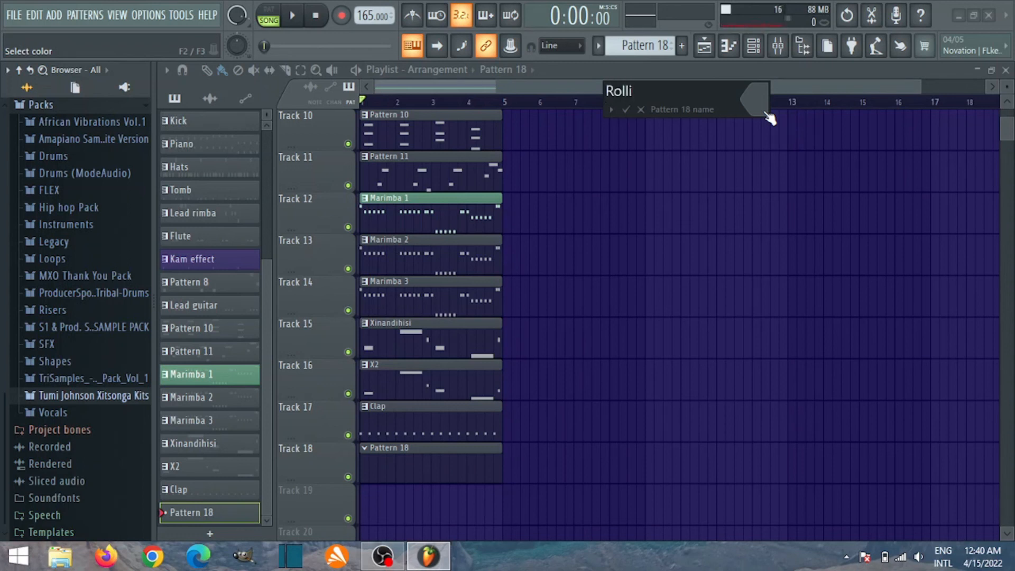
pyautogui.write('Rollings')
pyautogui.press('Return')
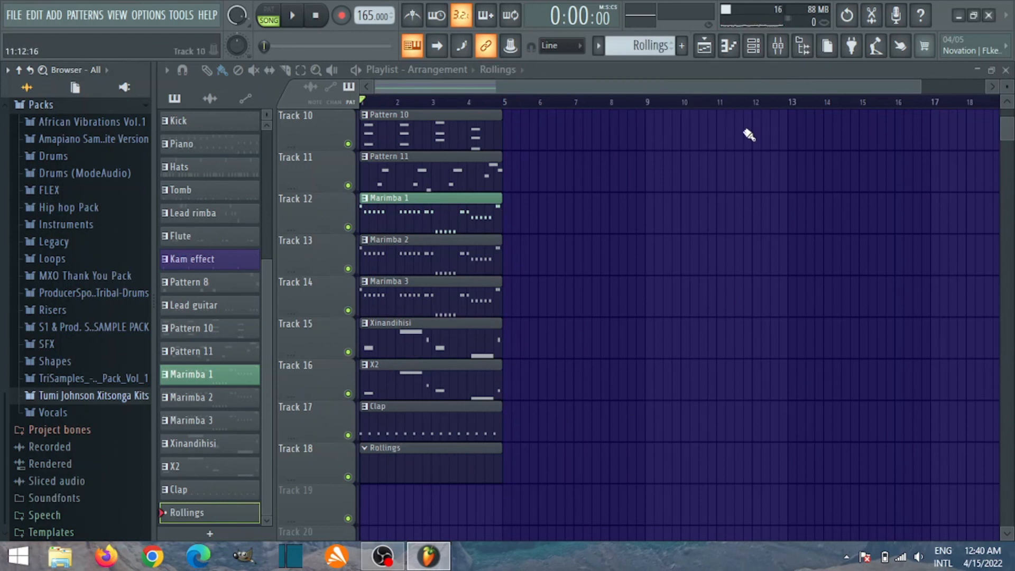
# - Show the channel rack and preview the tom samples in the Rollings folder of the Xitsonga Kits pack
pyautogui.click(764, 52)
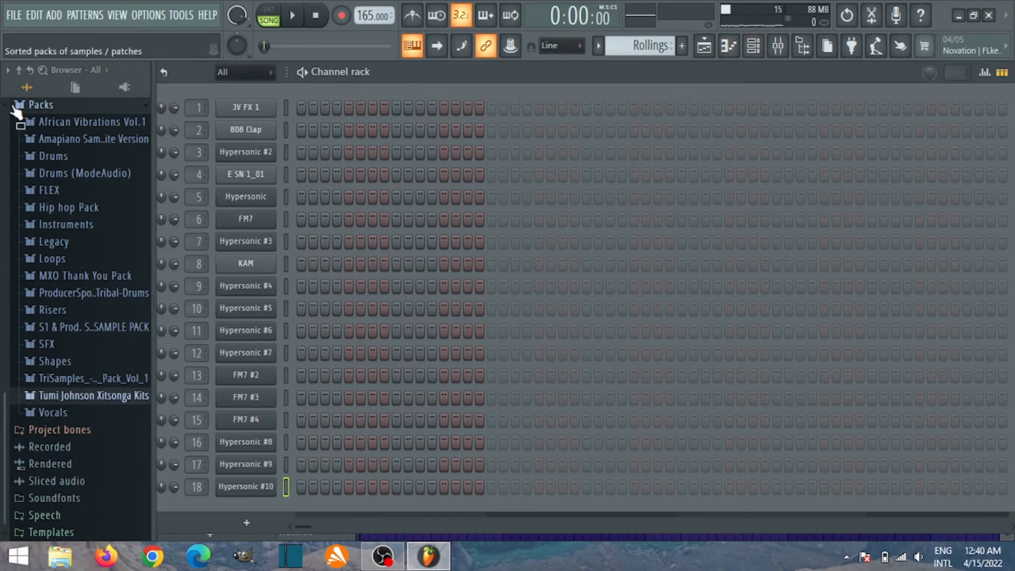
pyautogui.click(63, 397)
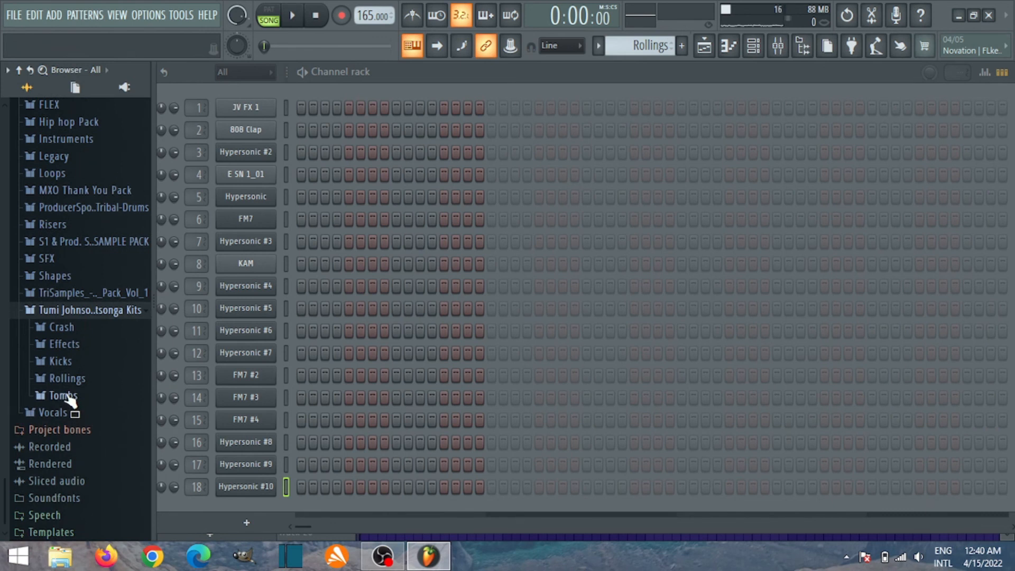
pyautogui.click(67, 396)
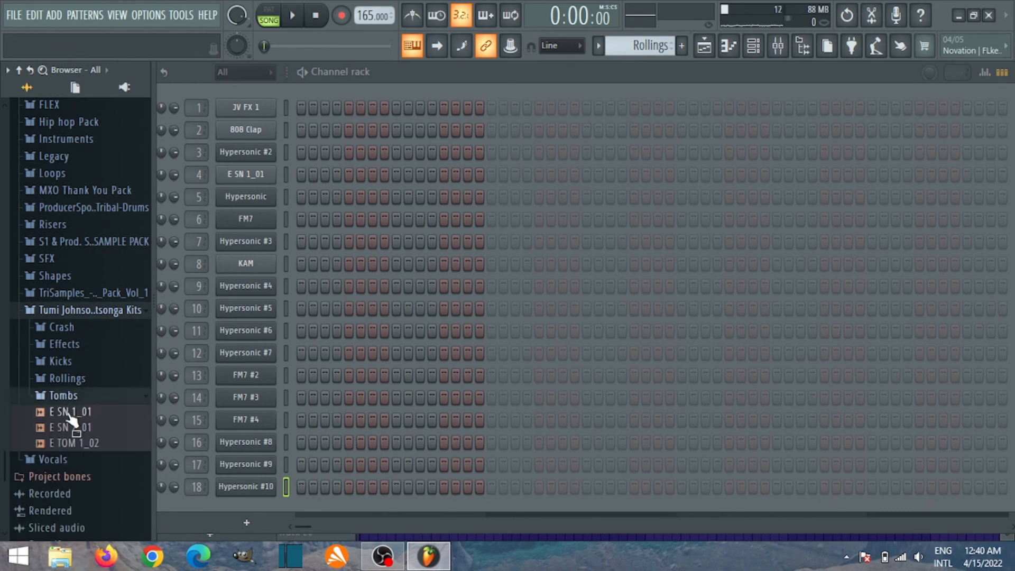
pyautogui.click(79, 397)
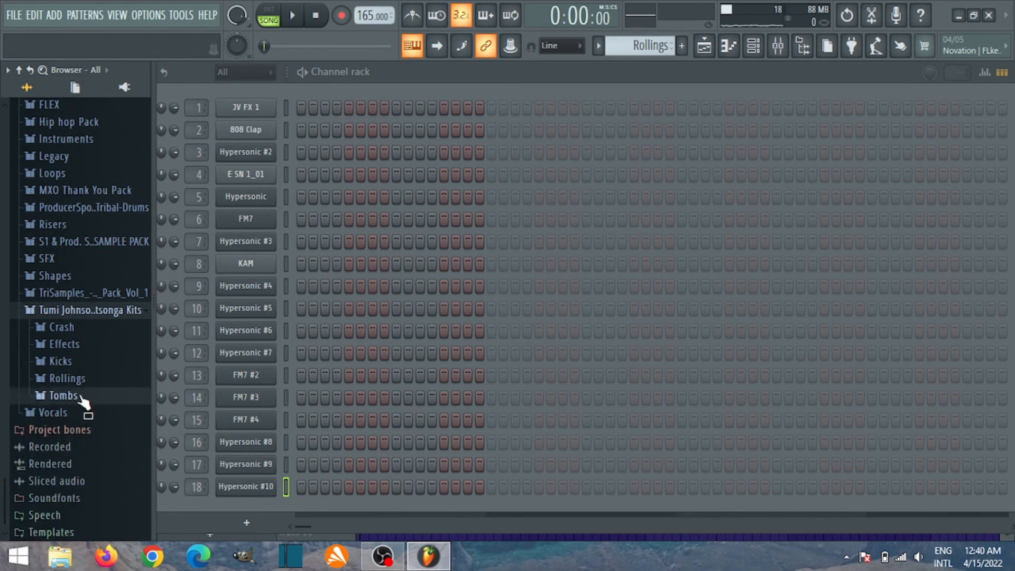
pyautogui.click(74, 379)
pyautogui.click(74, 395)
pyautogui.click(74, 411)
pyautogui.click(78, 426)
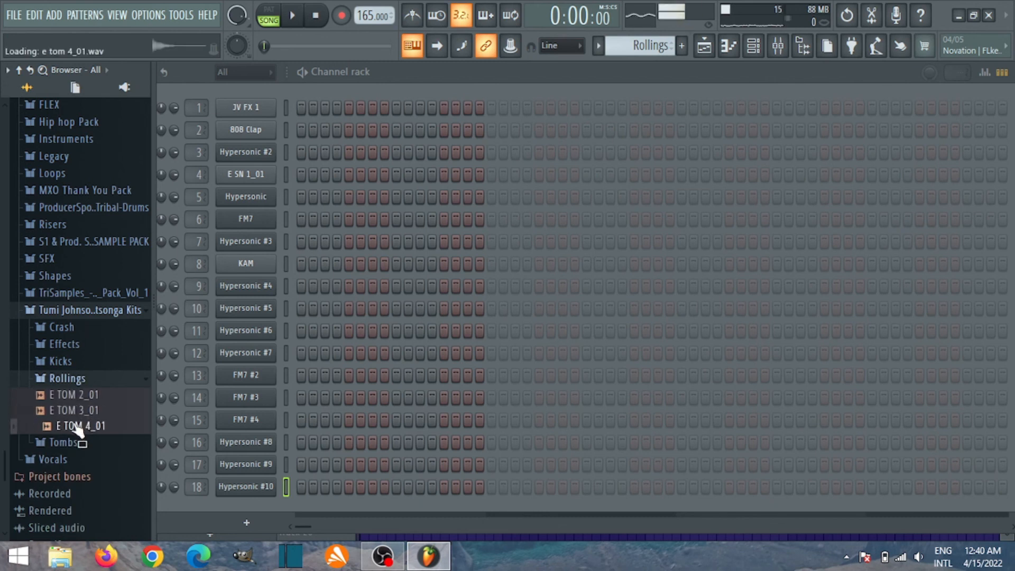
# - Load the samples E TOM 2_01, E TOM 3_01 and E TOM 4_01 each into a new channel
pyautogui.rightClick(85, 395)
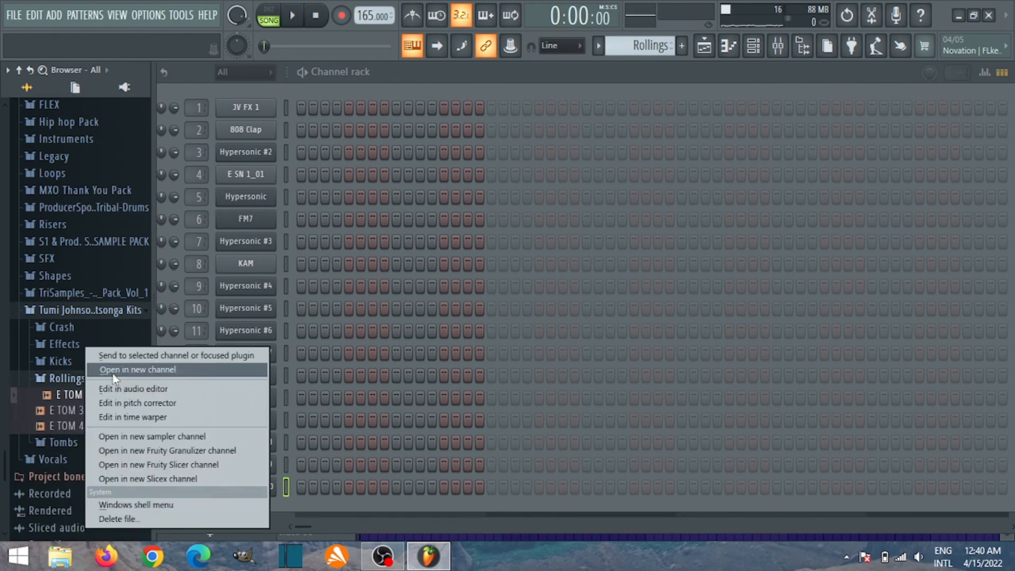
pyautogui.click(112, 370)
pyautogui.rightClick(82, 407)
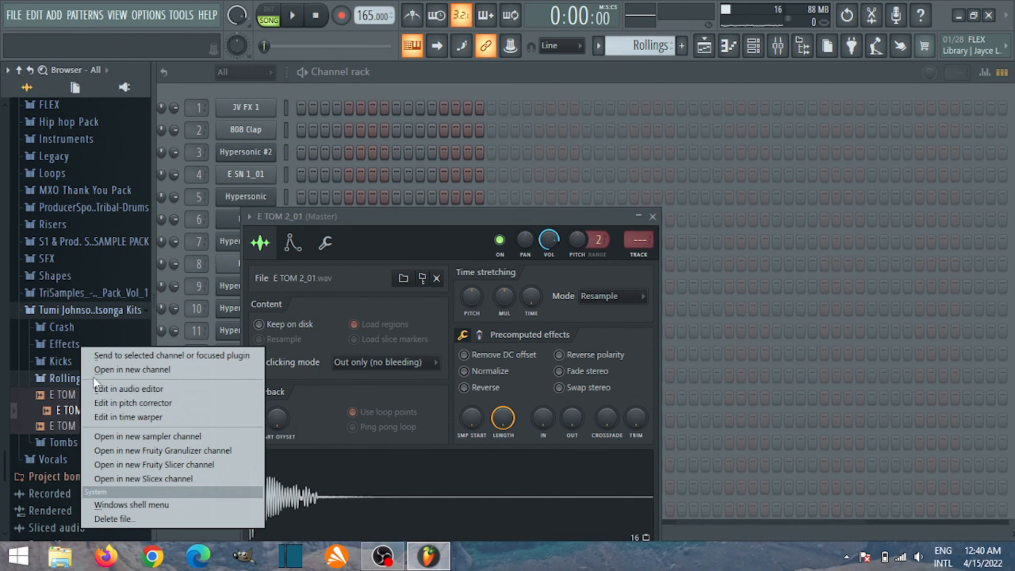
pyautogui.click(113, 370)
pyautogui.rightClick(85, 426)
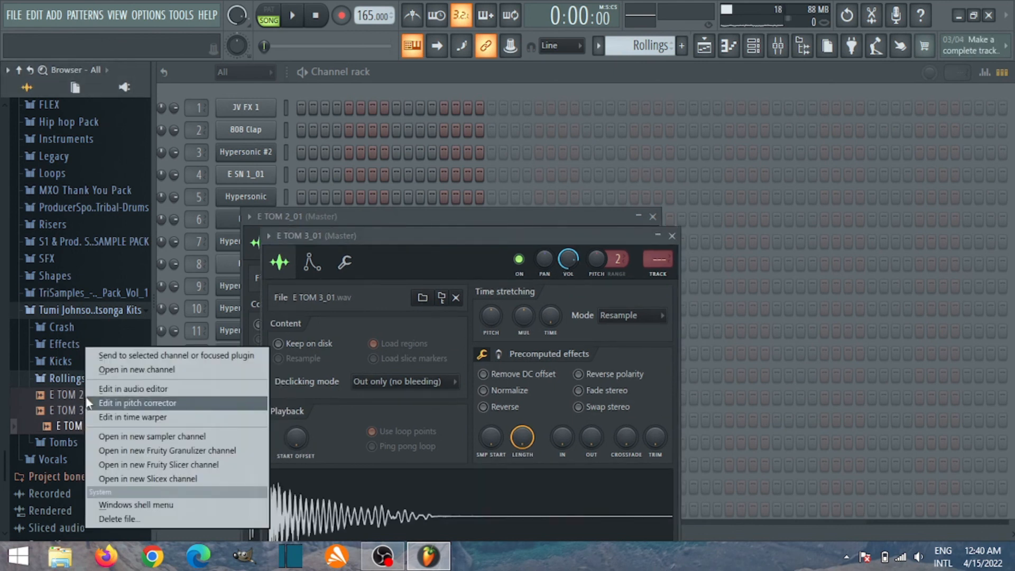
pyautogui.click(98, 370)
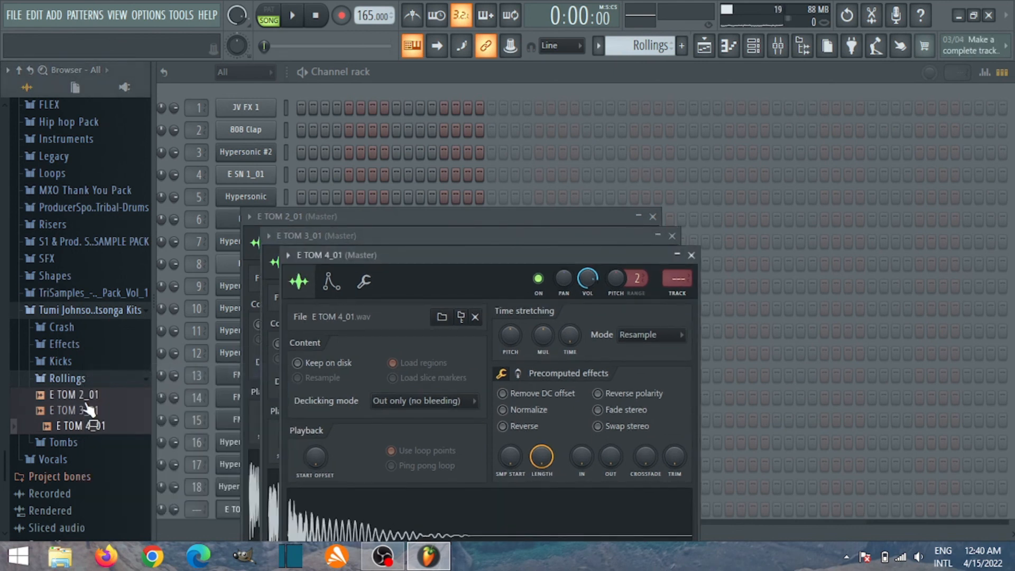
# - Close the three E TOM channel windows and collapse the Rollings sample folder
pyautogui.click(691, 255)
pyautogui.click(672, 237)
pyautogui.click(652, 216)
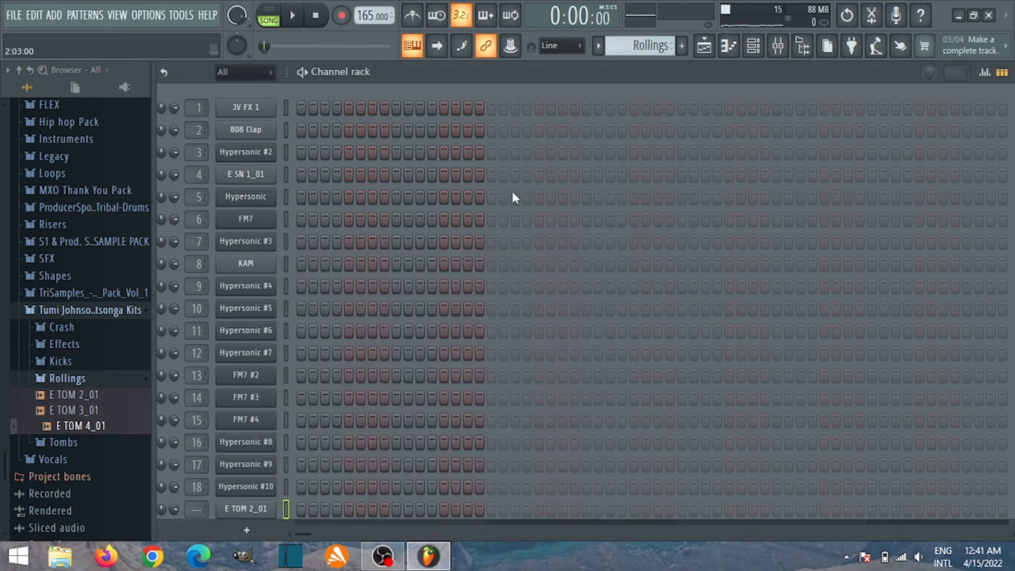
pyautogui.click(67, 376)
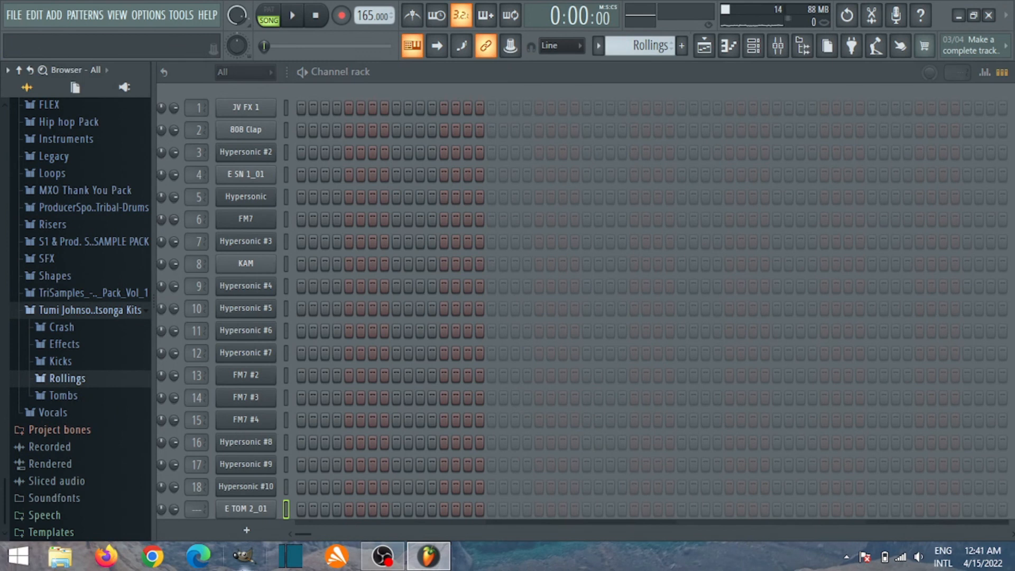
# - Route the channels E TOM 2_01, E TOM 3_01 and E TOM 4_01 to mixer tracks 19, 20 and 21
pyautogui.click(247, 529)
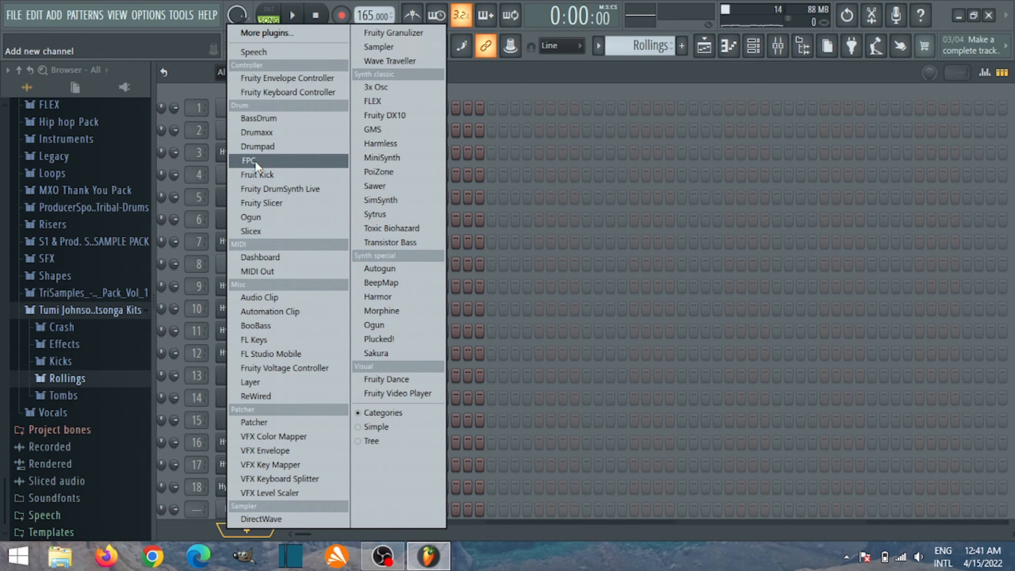
pyautogui.click(189, 75)
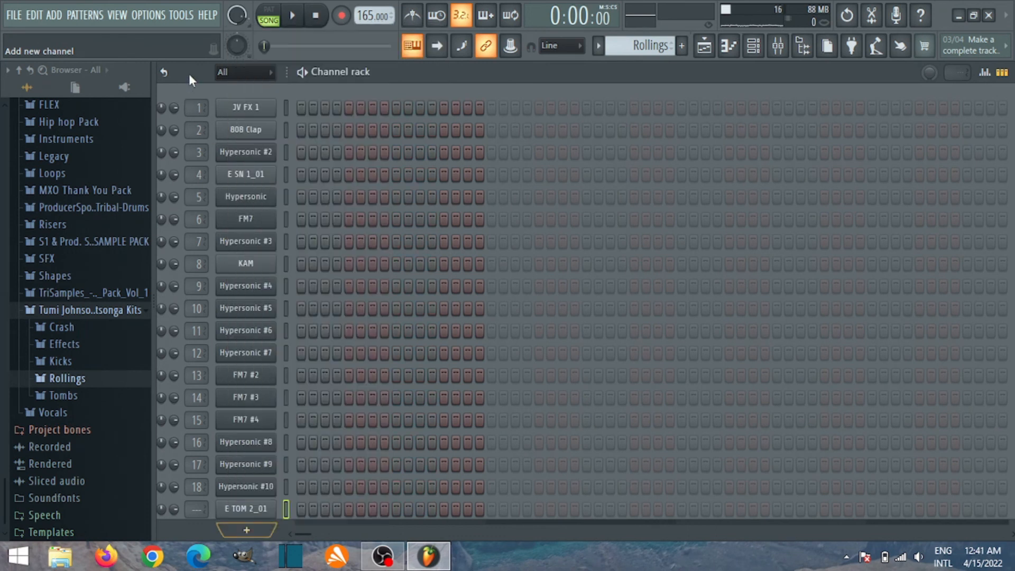
pyautogui.moveTo(197, 509); pyautogui.dragTo(197, 500)
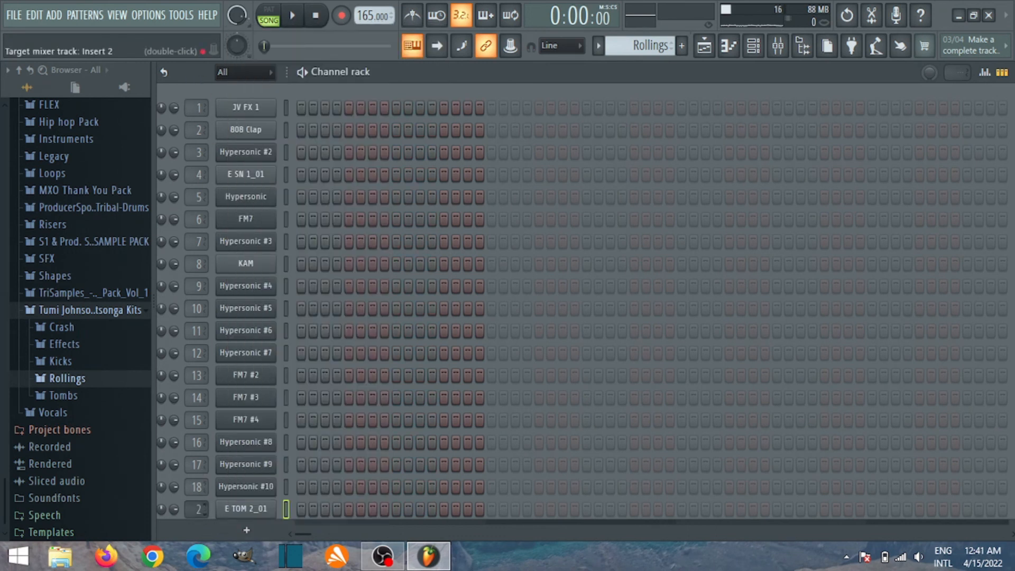
pyautogui.click(705, 47)
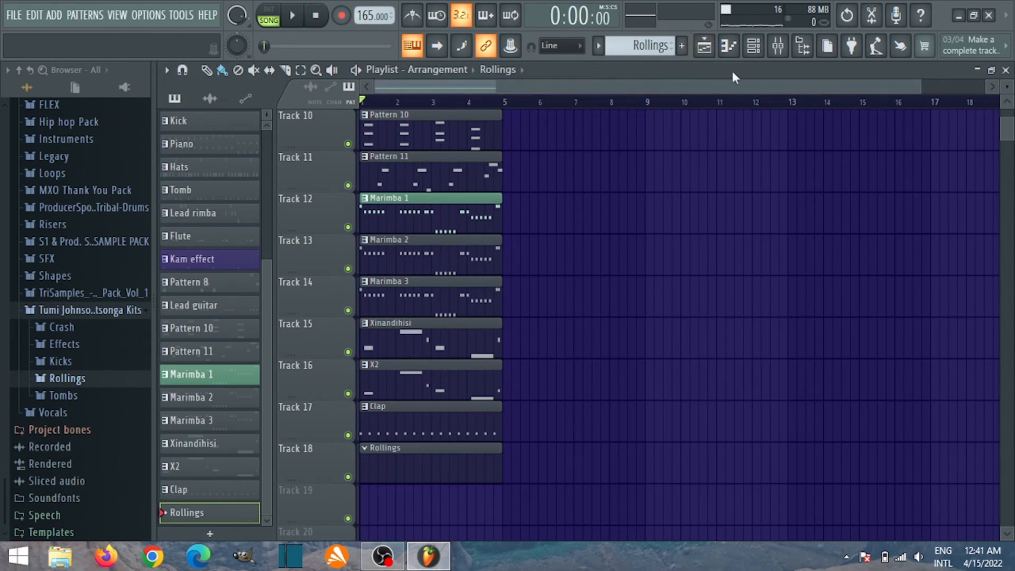
pyautogui.click(755, 50)
pyautogui.click(755, 50)
pyautogui.click(755, 50)
pyautogui.click(756, 50)
pyautogui.click(756, 52)
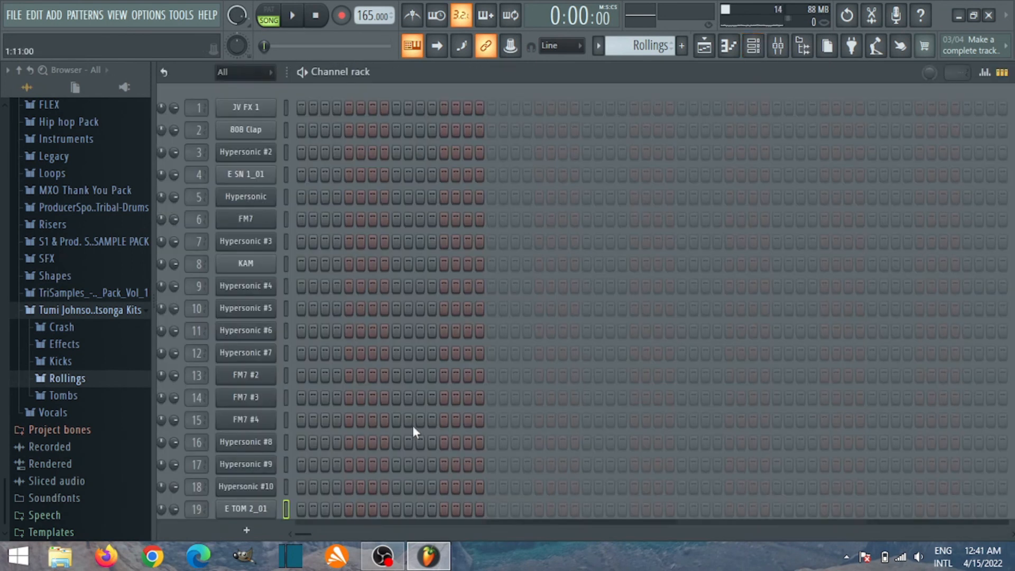
# - Load the CRASH_01 sample from the Crash folder into a new channel routed to mixer track 22
pyautogui.scroll(-3, 263, 473)
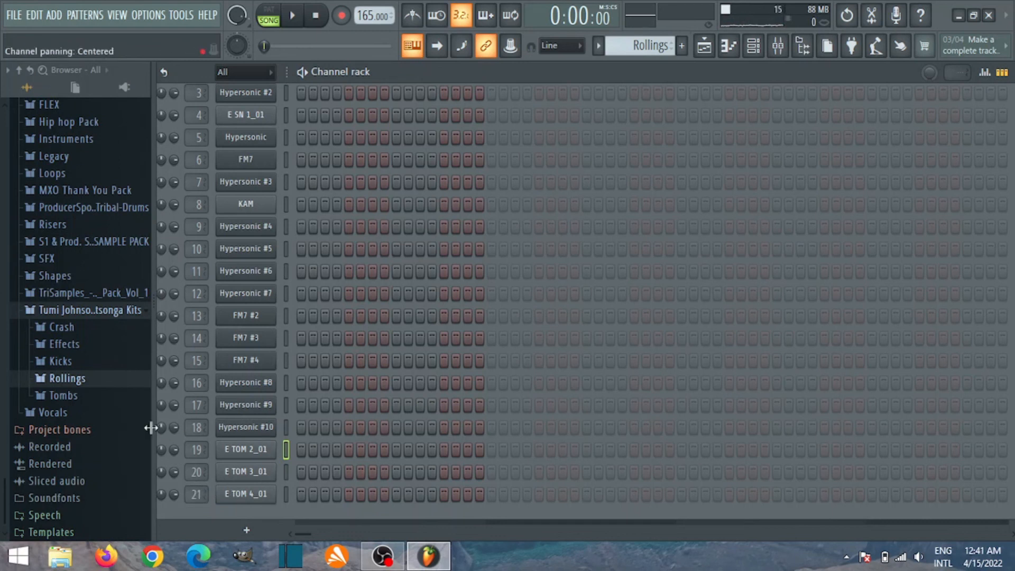
pyautogui.click(84, 331)
pyautogui.moveTo(79, 343); pyautogui.dragTo(227, 513)
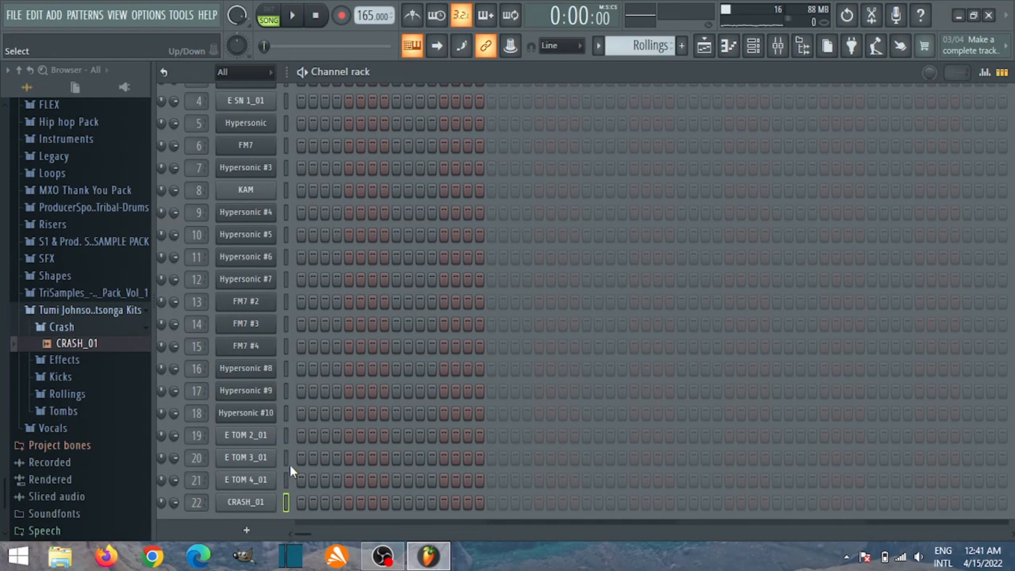
# - Select mixer inserts 19 to 22 and lower their faders together
pyautogui.rightClick(242, 437)
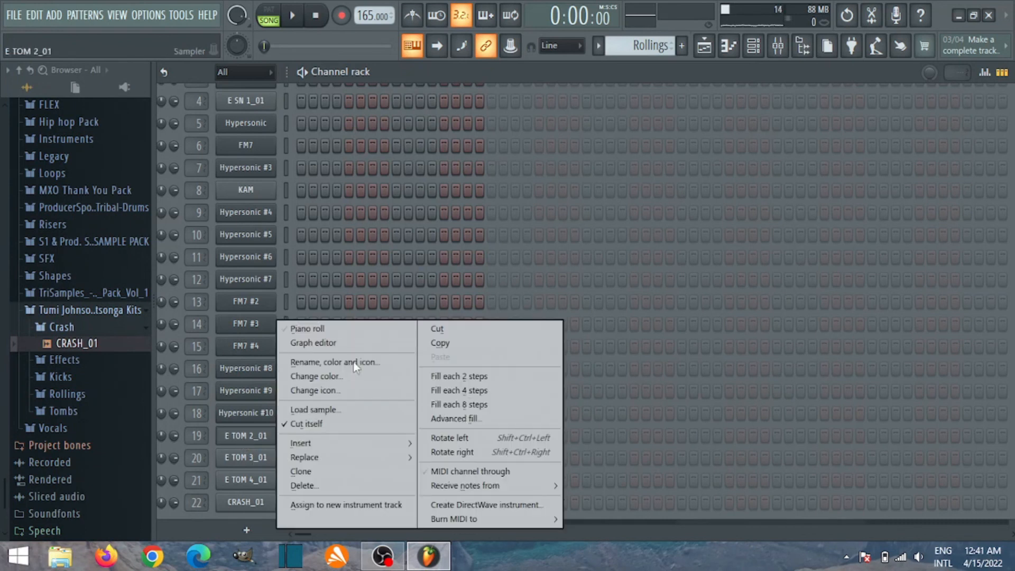
pyautogui.click(369, 328)
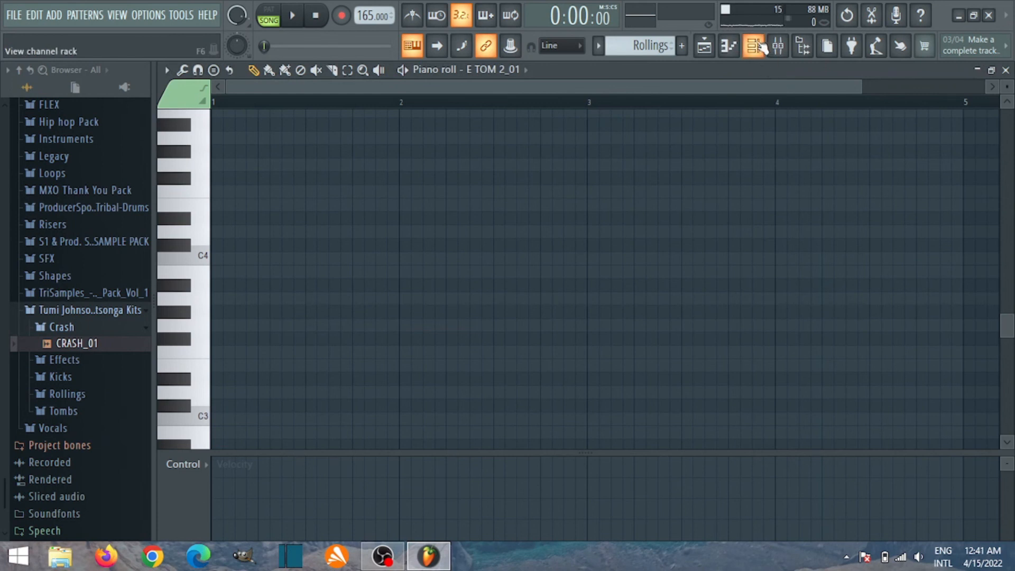
pyautogui.click(756, 48)
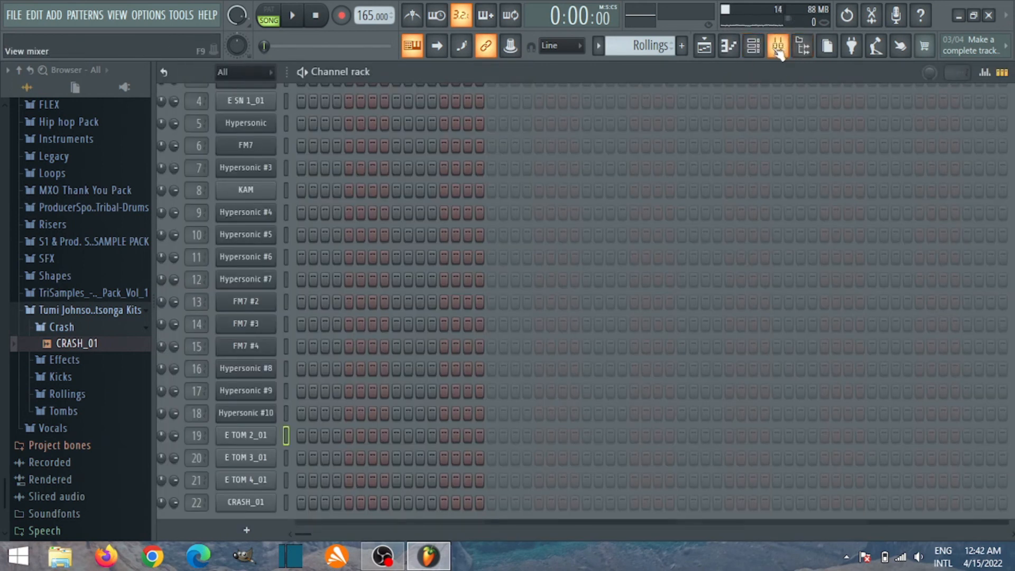
pyautogui.click(778, 46)
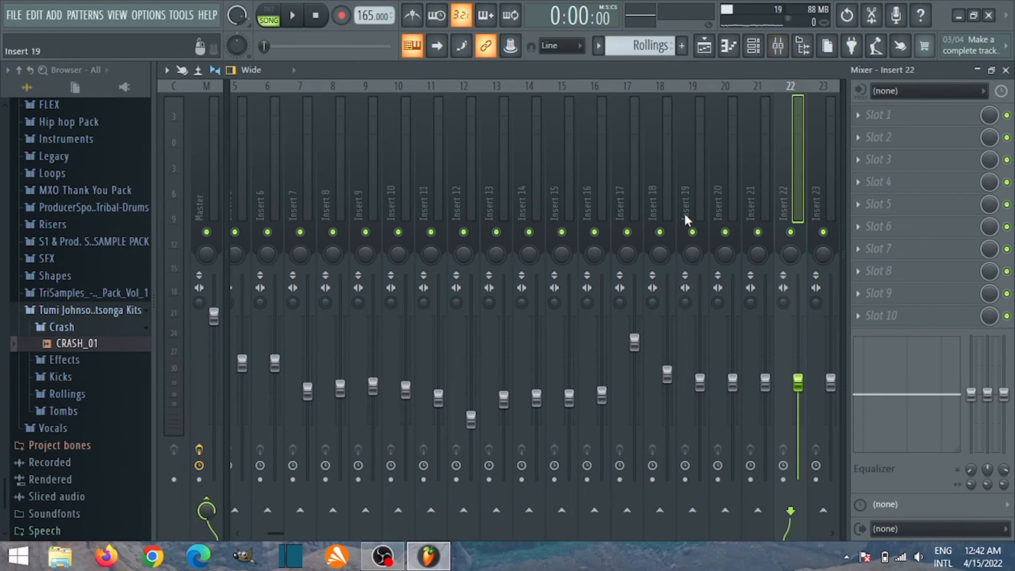
pyautogui.moveTo(686, 210); pyautogui.dragTo(786, 226)
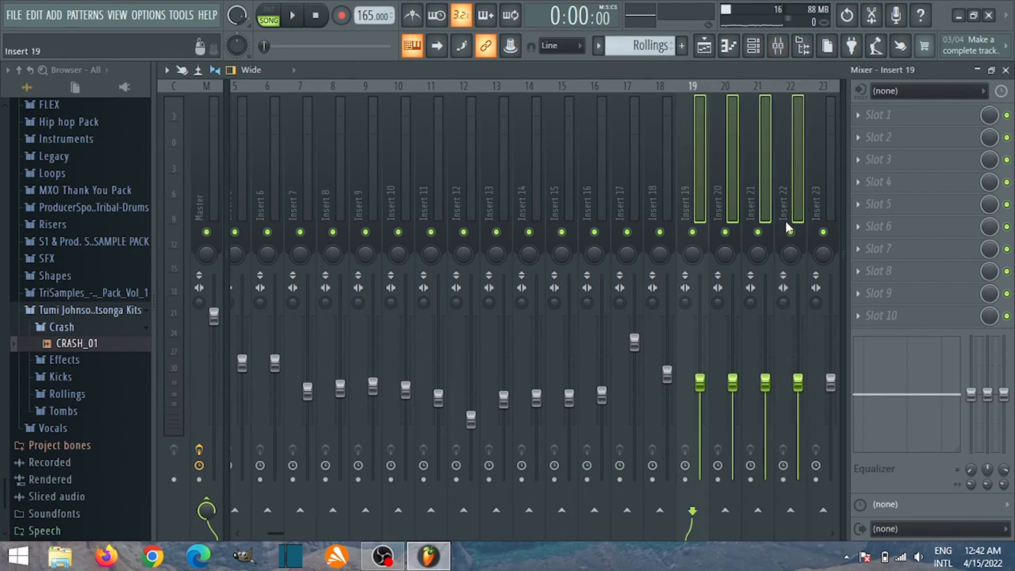
pyautogui.moveTo(798, 383); pyautogui.dragTo(798, 410)
pyautogui.click(711, 57)
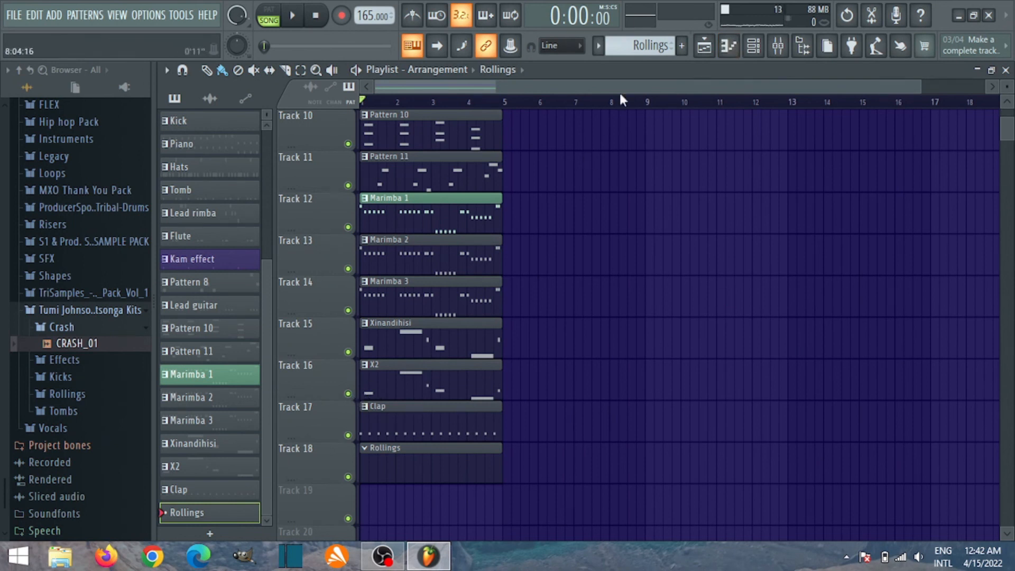
# - In the E TOM 2_01 piano roll, place two adjacent C5 notes on steps 3 and 4 of bar 3, checking them by playback
pyautogui.click(727, 46)
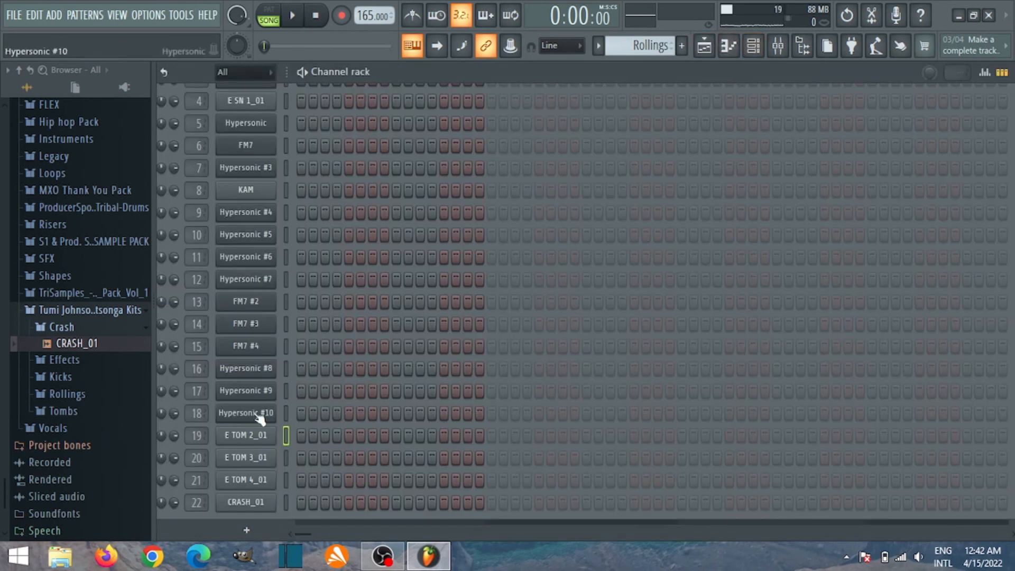
pyautogui.rightClick(236, 437)
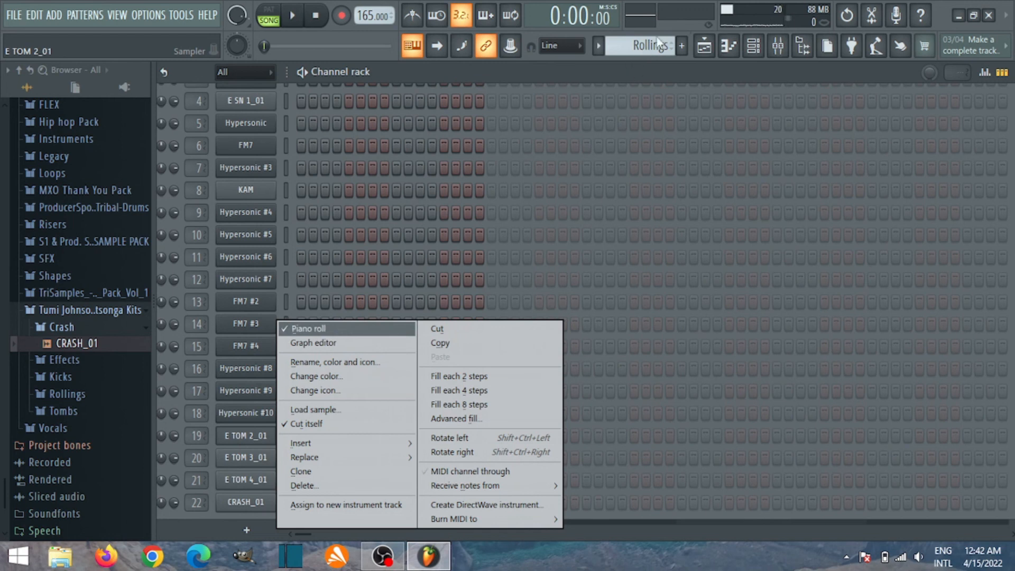
pyautogui.click(730, 43)
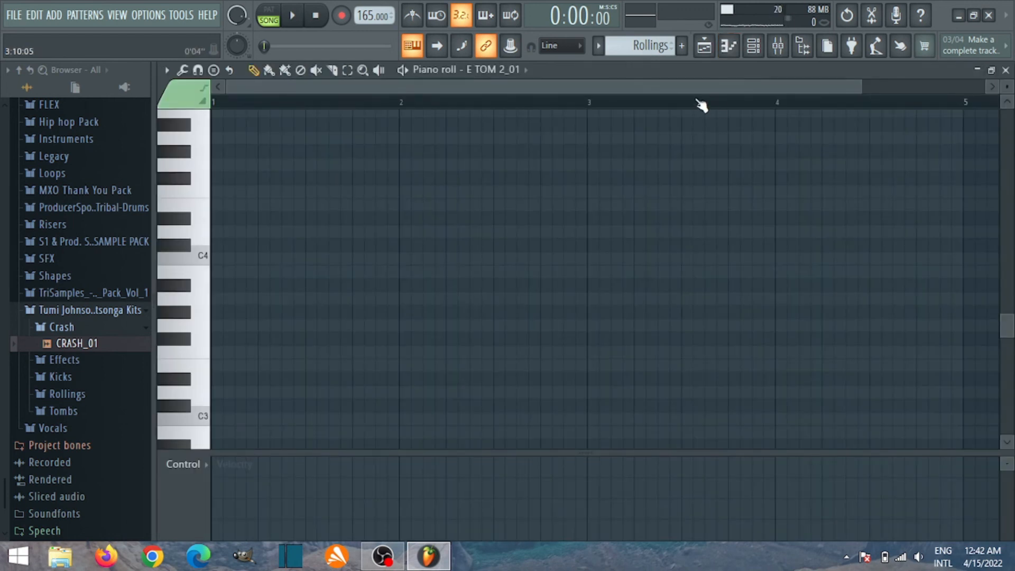
pyautogui.press('space')
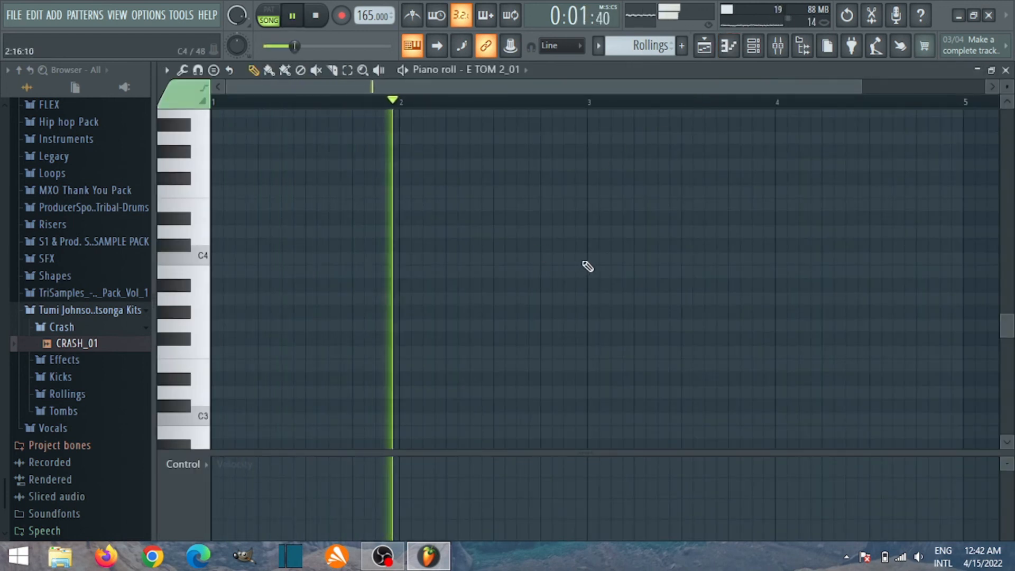
pyautogui.scroll(1, 598, 263)
pyautogui.press('space')
pyautogui.click(604, 138)
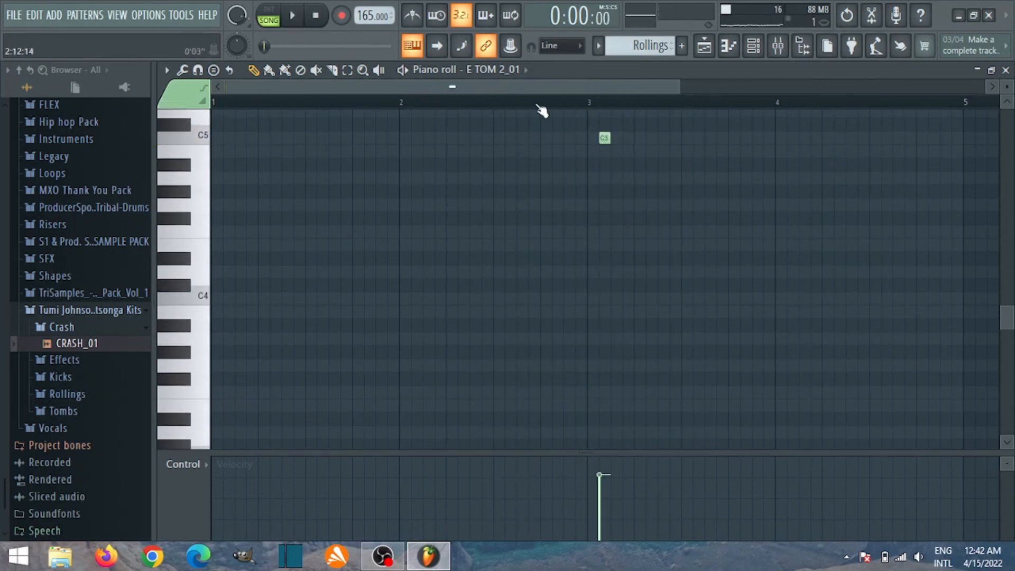
pyautogui.click(536, 104)
pyautogui.press('space')
pyautogui.moveTo(605, 136); pyautogui.dragTo(613, 132)
pyautogui.click(627, 138)
pyautogui.press('space')
pyautogui.press('space')
pyautogui.press('space')
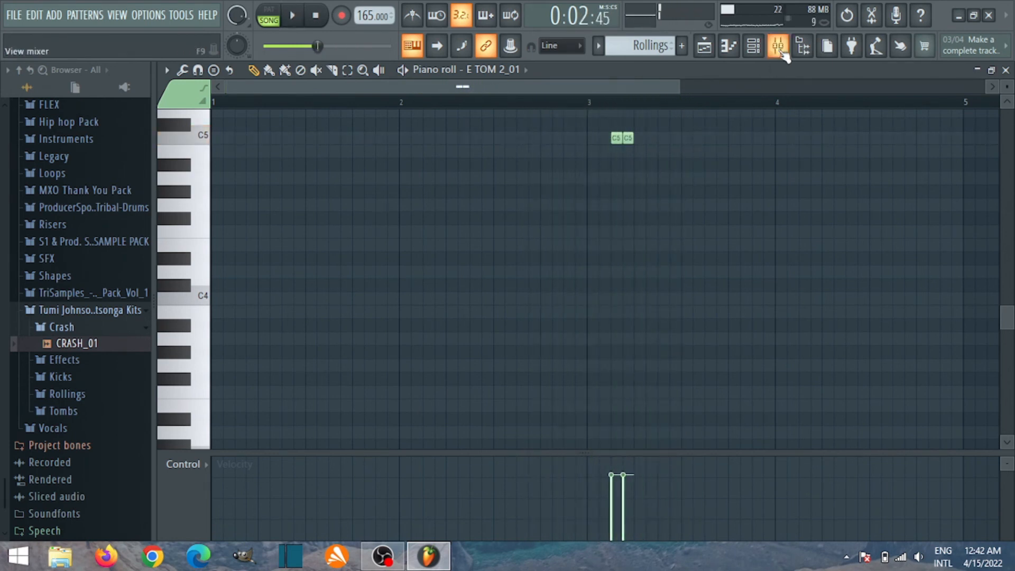
# - Raise the faders of mixer inserts 19 to 22 together to 56% and play the tom notes in the song
pyautogui.click(778, 45)
pyautogui.moveTo(700, 411); pyautogui.dragTo(701, 387)
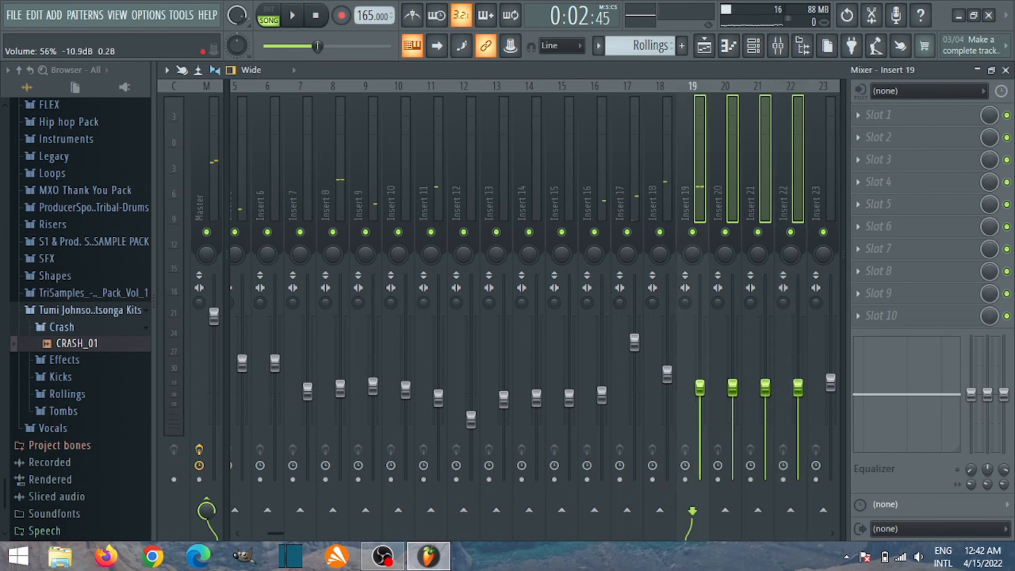
pyautogui.click(731, 49)
pyautogui.press('space')
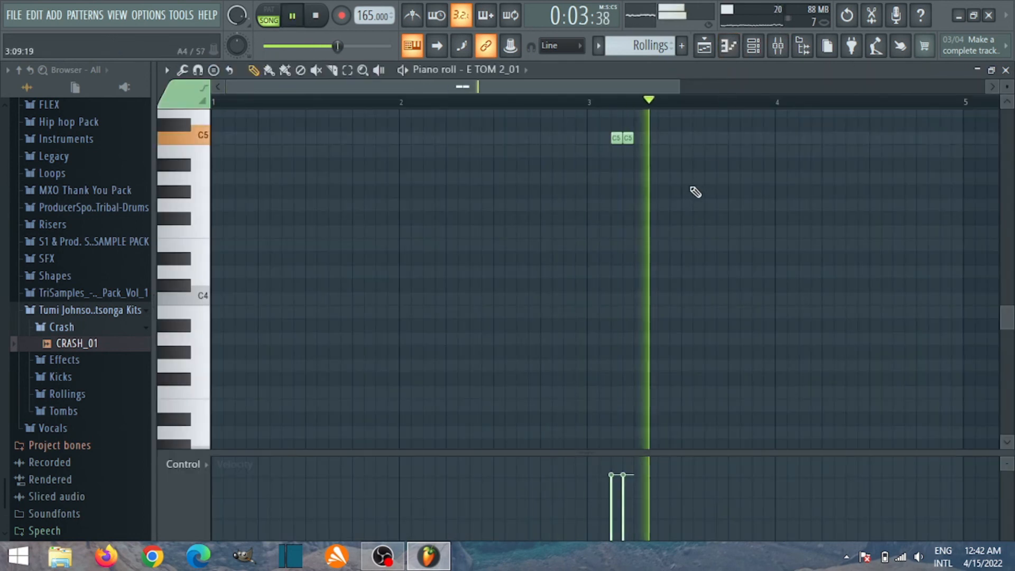
pyautogui.press('space')
pyautogui.press('space')
# - Add two adjacent C5 notes on steps 3 and 4 of bar 4 for E TOM 2_01 and play the result
pyautogui.scroll(2, 747, 185)
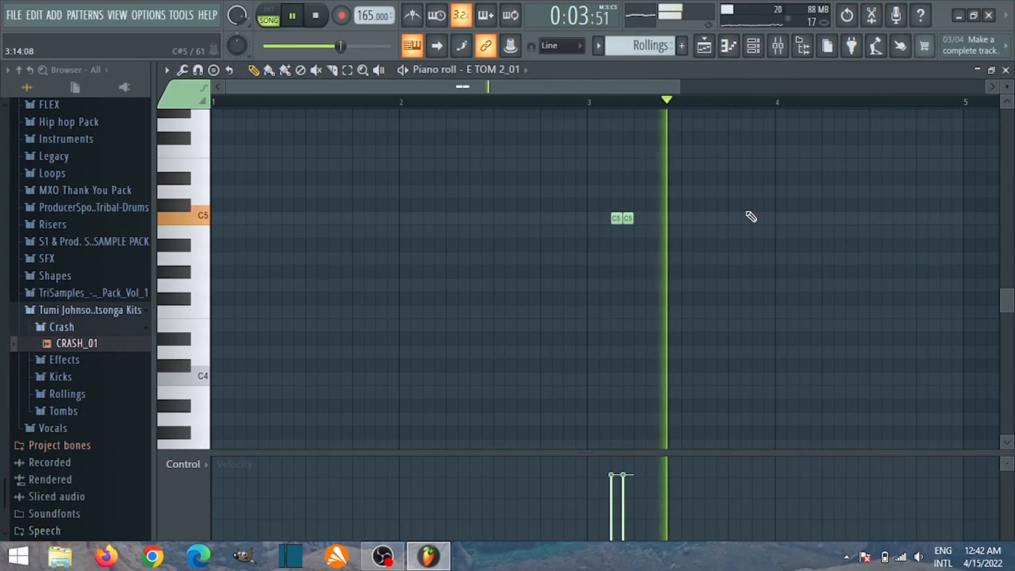
pyautogui.click(802, 218)
pyautogui.press('space')
pyautogui.click(816, 218)
pyautogui.press('space')
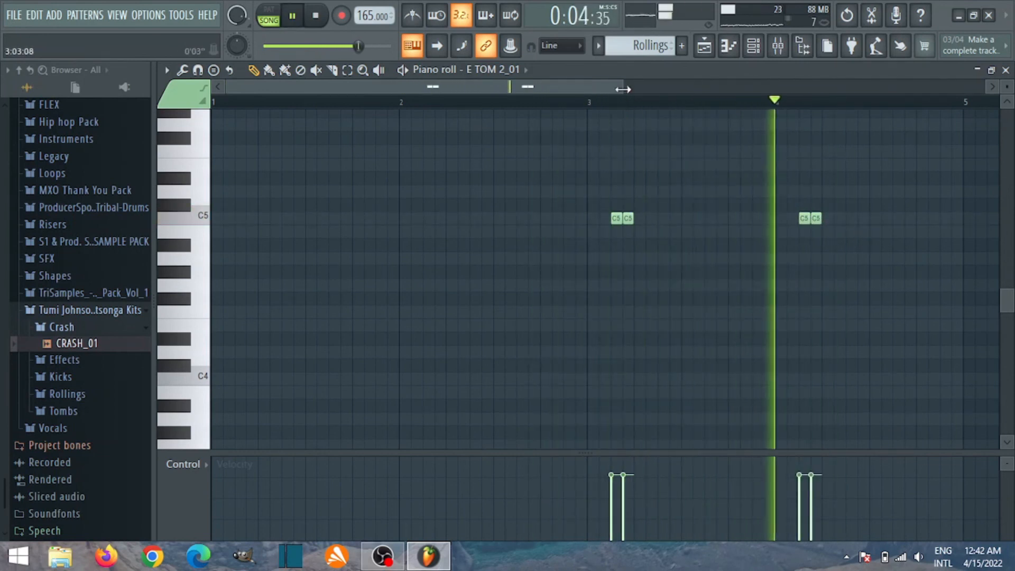
pyautogui.moveTo(623, 89); pyautogui.dragTo(655, 91)
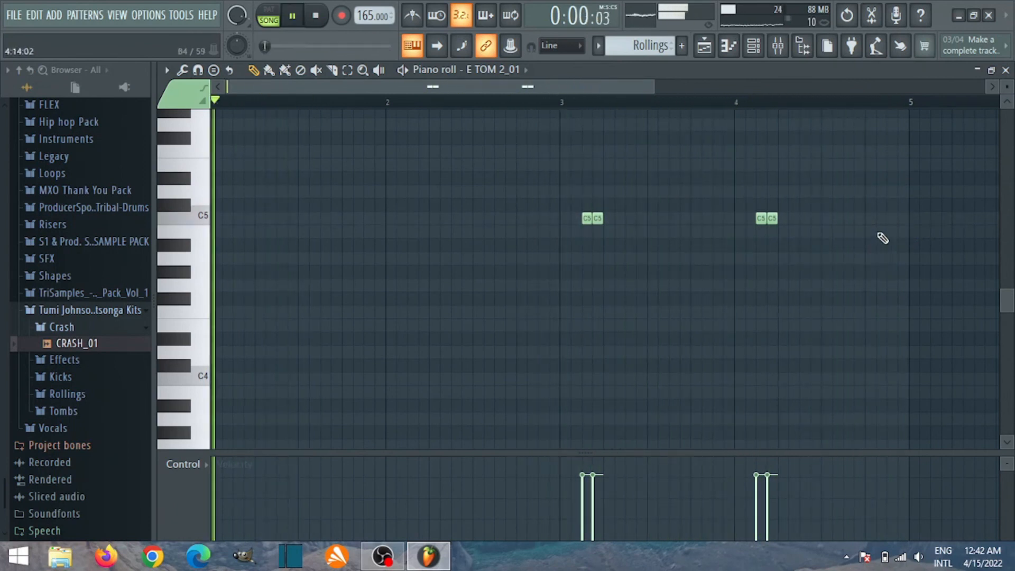
pyautogui.press('space')
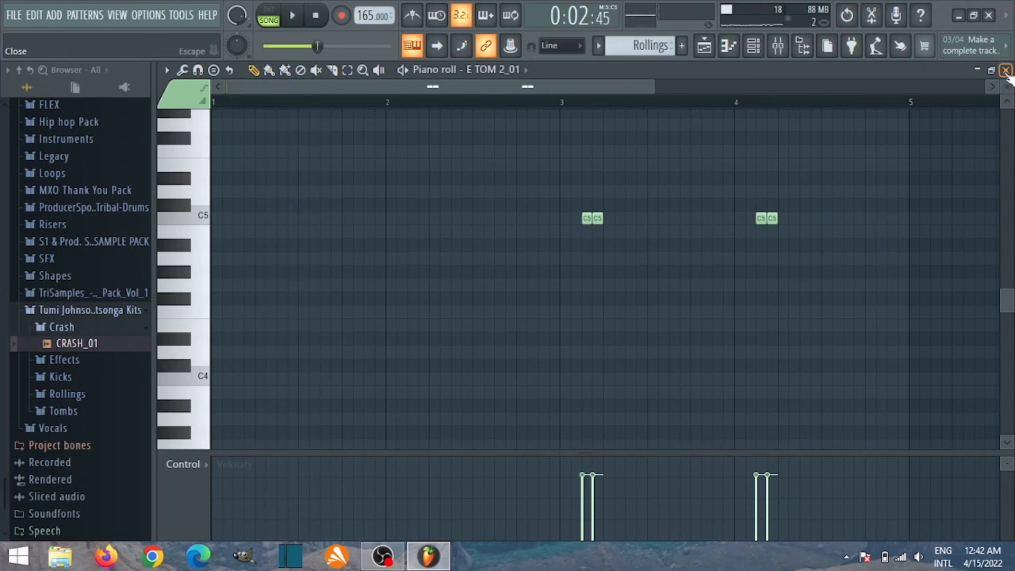
# - Close the piano roll and duplicate the playlist clips on Tracks 1 to 17 into bars 5 to 8
pyautogui.click(1006, 72)
pyautogui.click(706, 46)
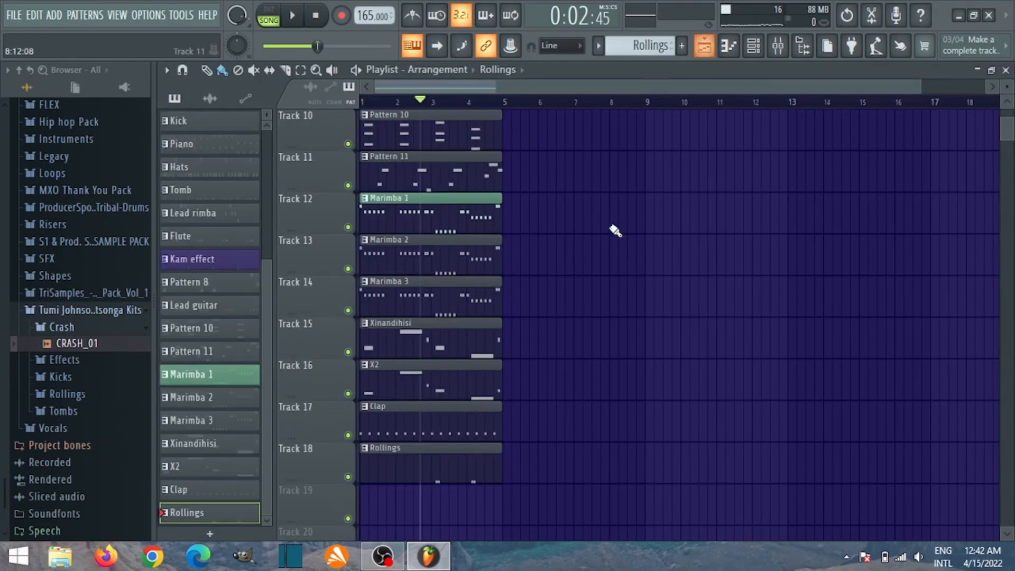
pyautogui.moveTo(519, 430); pyautogui.dragTo(396, 6)
pyautogui.hotkey('ctrl', 'b')
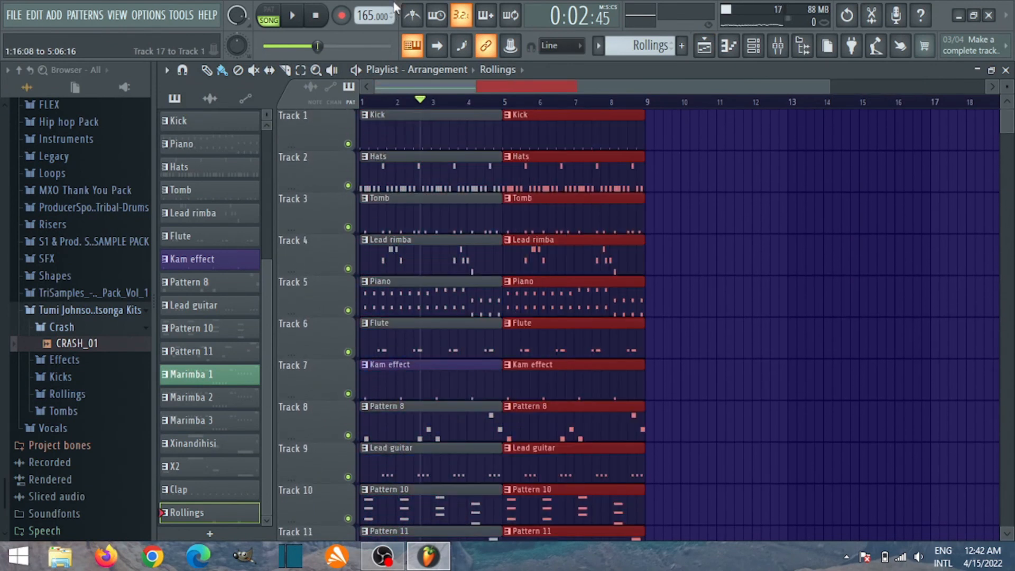
# - Extend the Rollings clip on Track 18 by one bar to bar 6 and set the playhead in bar 2
pyautogui.scroll(-10, 439, 222)
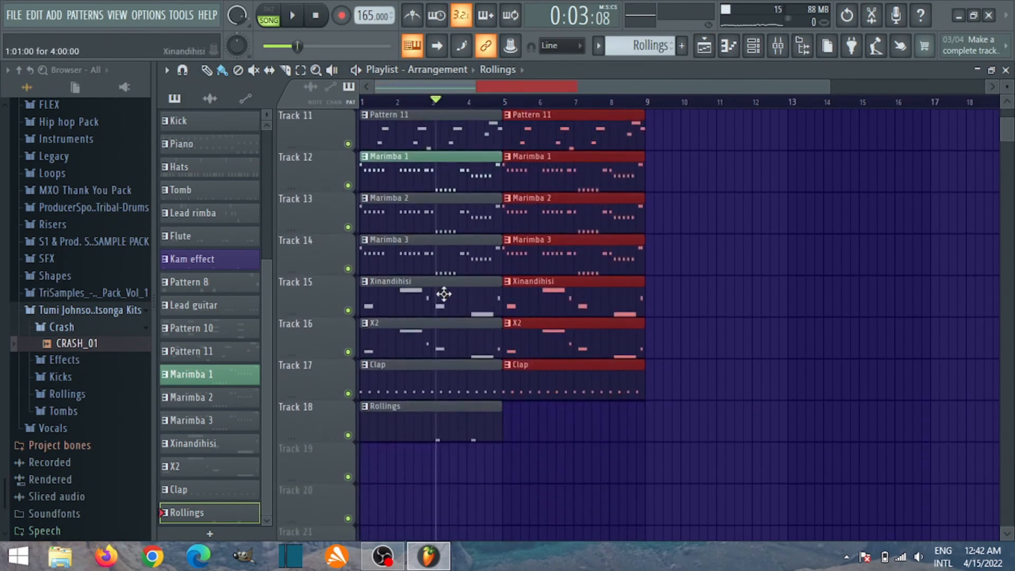
pyautogui.moveTo(502, 433); pyautogui.dragTo(540, 433)
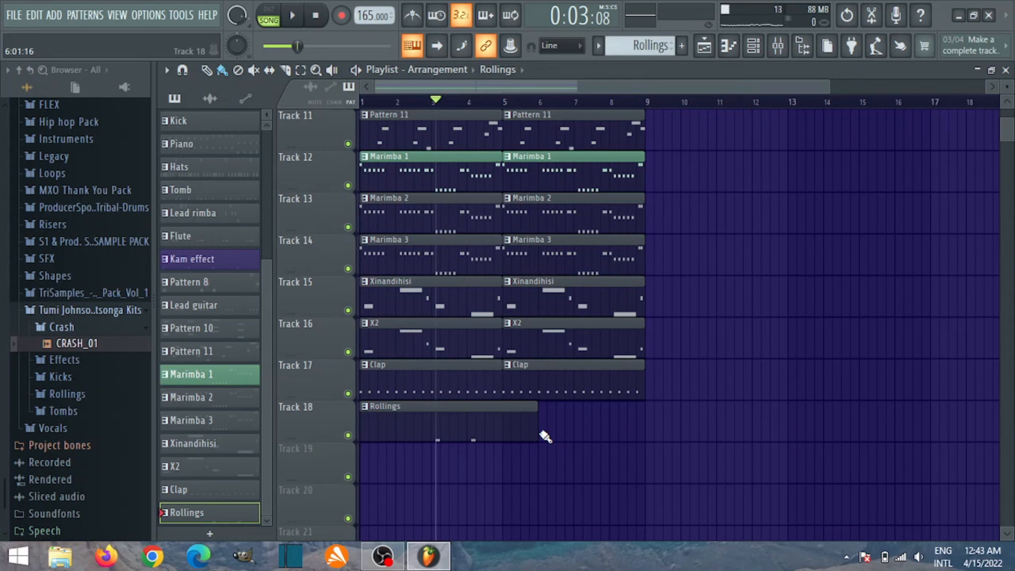
pyautogui.click(417, 102)
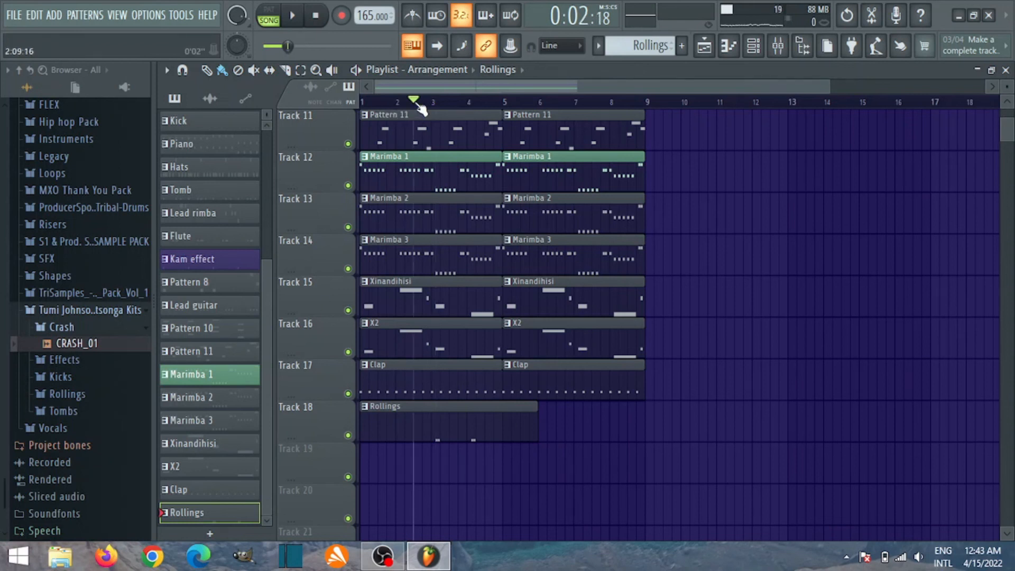
# - In the CRASH_01 piano roll, place a C5 note on step 5 of bar 5 and play the song to check it
pyautogui.click(759, 51)
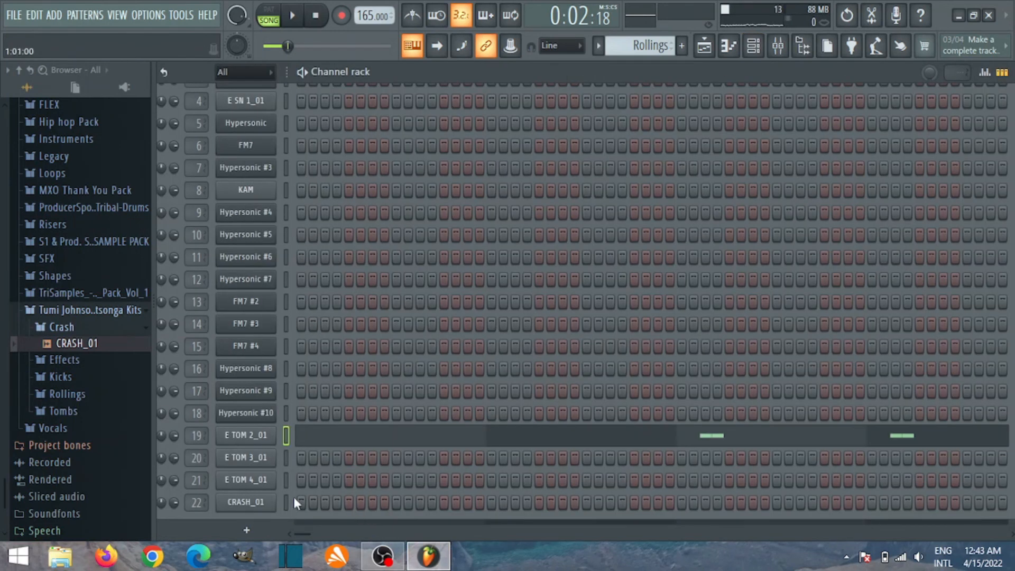
pyautogui.rightClick(252, 461)
pyautogui.rightClick(241, 501)
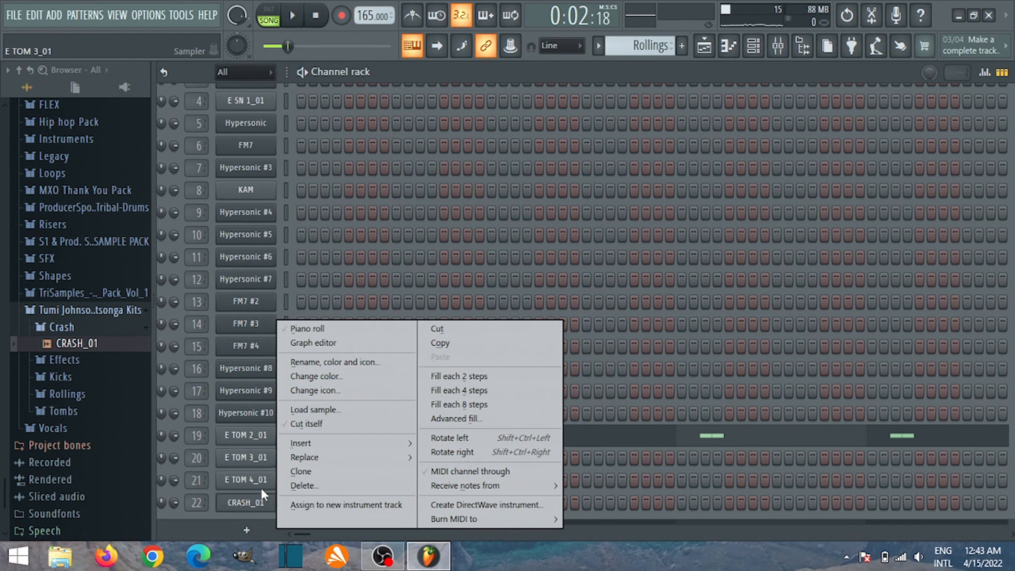
pyautogui.click(338, 325)
pyautogui.moveTo(652, 86); pyautogui.dragTo(674, 84)
pyautogui.moveTo(660, 89); pyautogui.dragTo(796, 104)
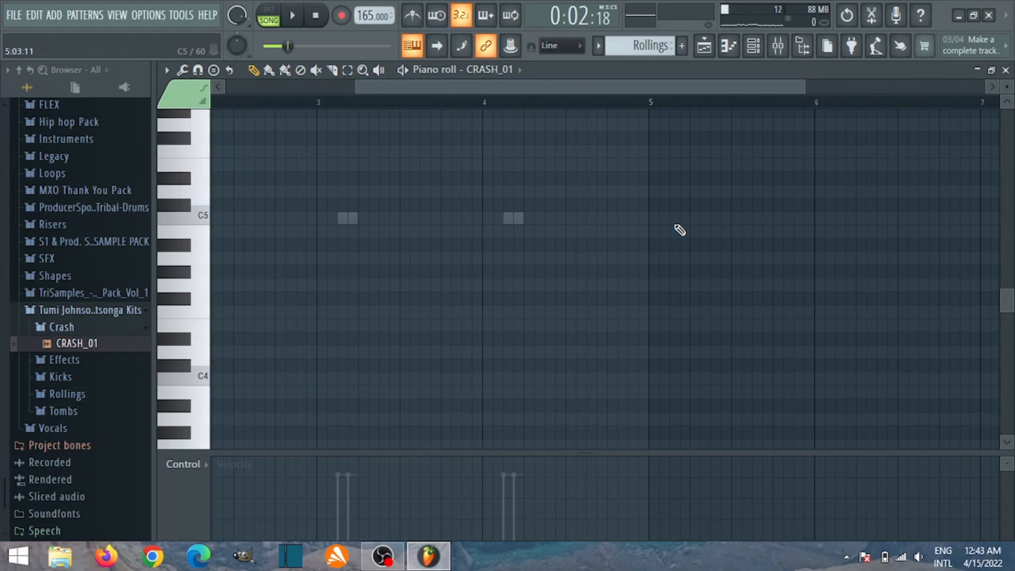
pyautogui.click(691, 218)
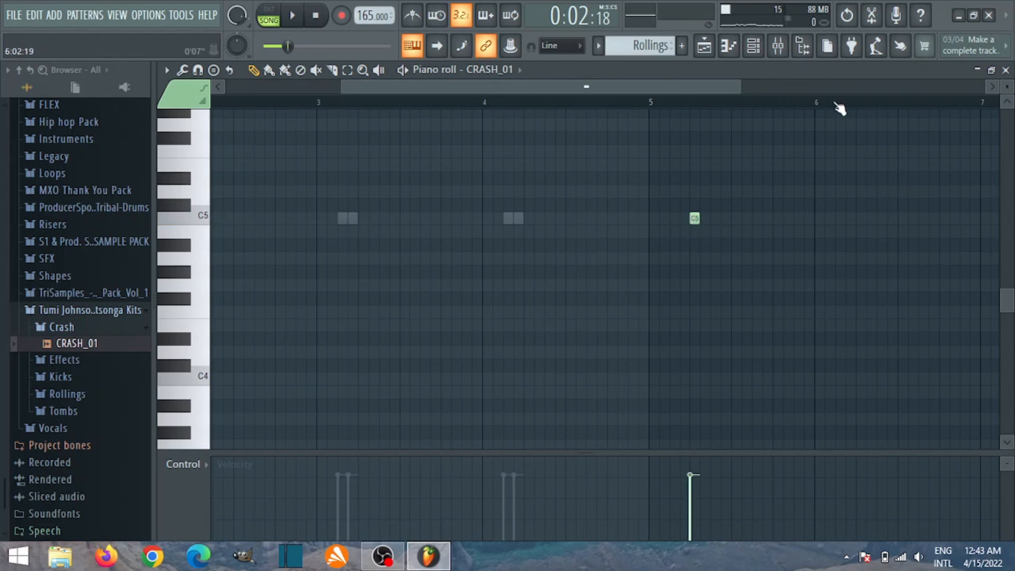
pyautogui.press('space')
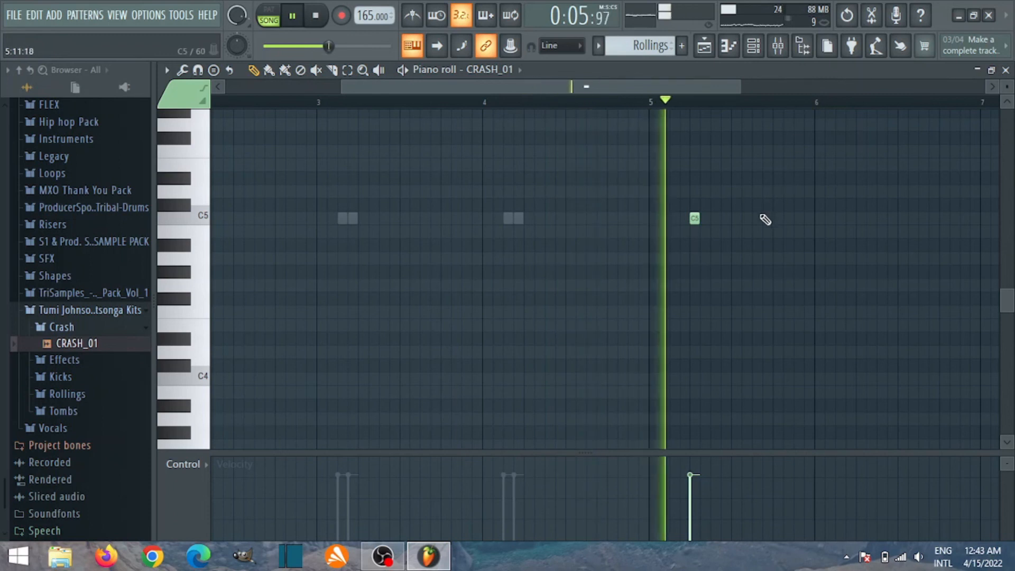
# - Stop playback and move the CRASH_01 C5 note to step 3 of bar 5
pyautogui.press('space')
pyautogui.moveTo(692, 218); pyautogui.dragTo(672, 218)
pyautogui.click(754, 46)
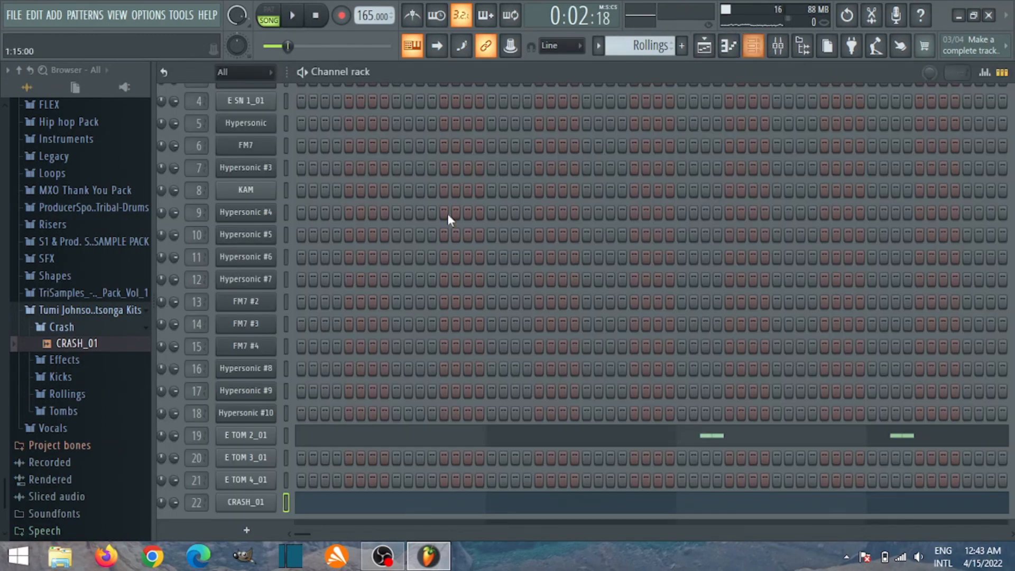
# - In the E TOM 4_01 piano roll, place C5 notes on steps 13 and 15 of bar 4 and step 1 of bar 5 during playback
pyautogui.rightClick(271, 481)
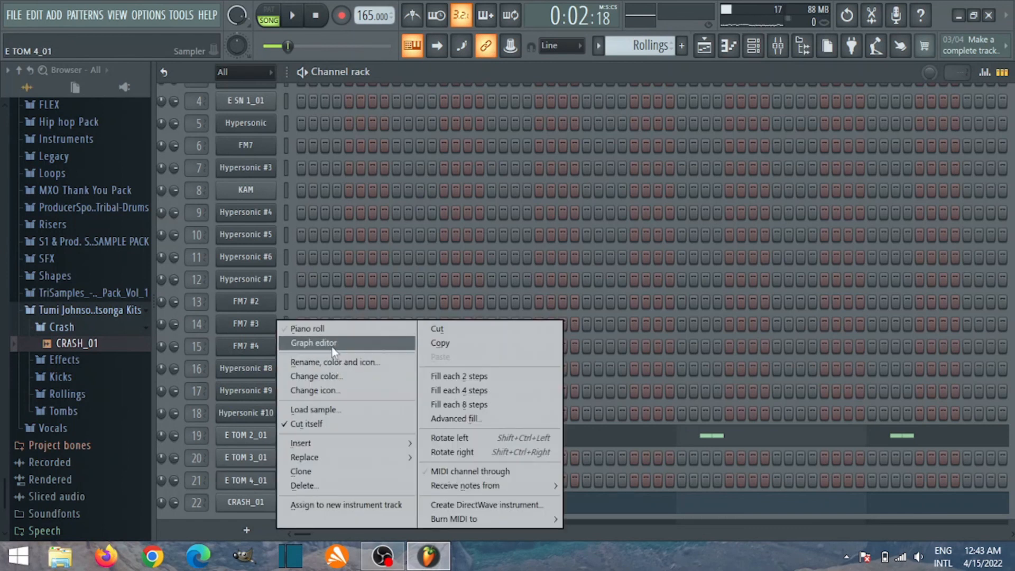
pyautogui.click(324, 325)
pyautogui.press('space')
pyautogui.click(654, 218)
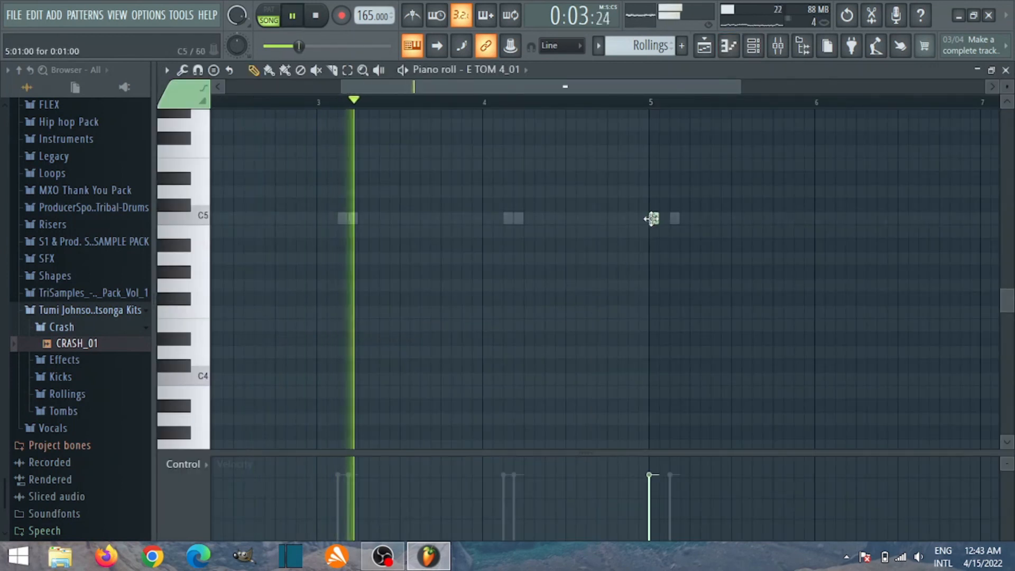
pyautogui.click(613, 218)
pyautogui.click(633, 218)
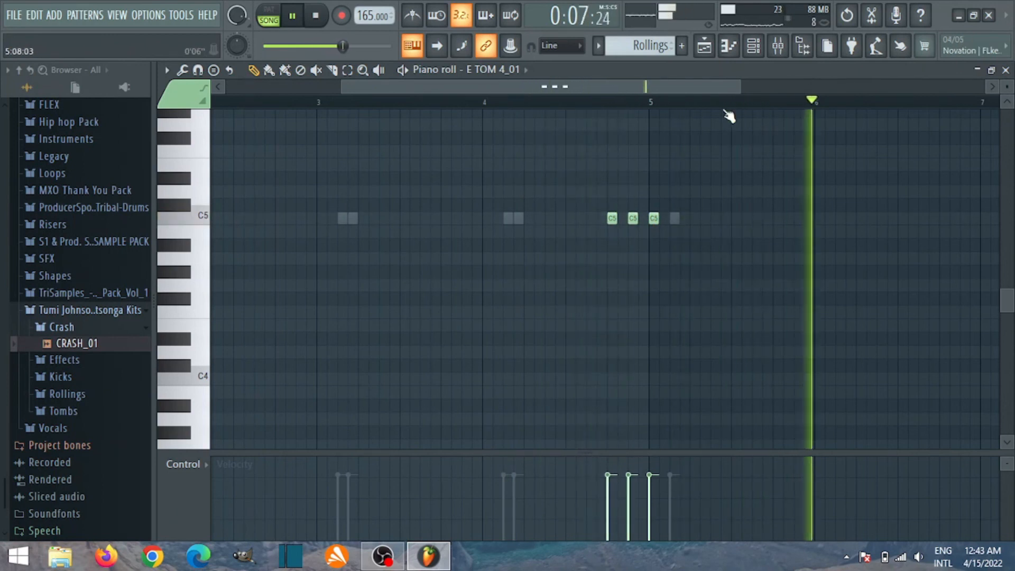
# - Stop playback, mute Track 16 and Track 15 in the playlist, and play the song again
pyautogui.click(753, 45)
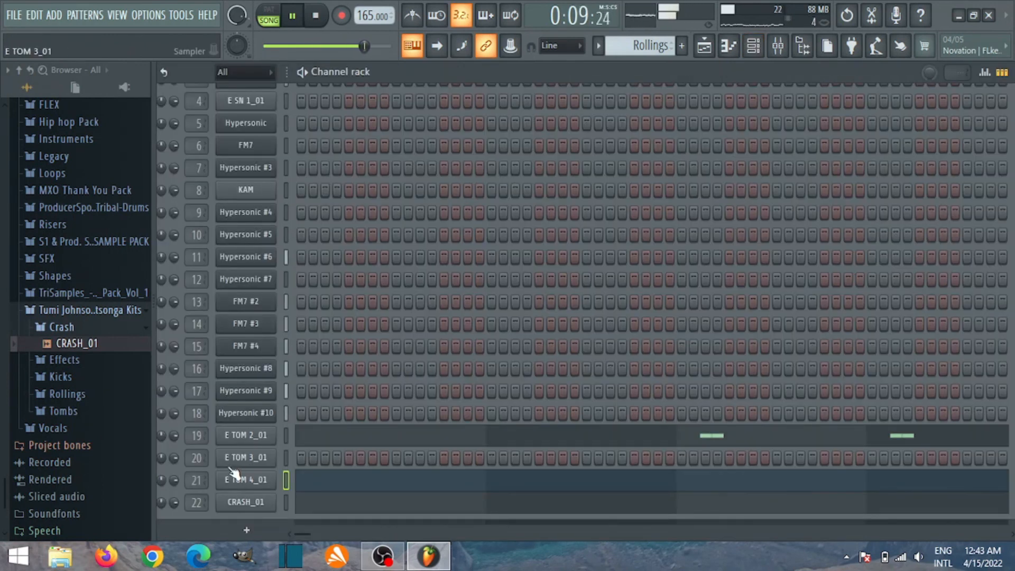
pyautogui.press('space')
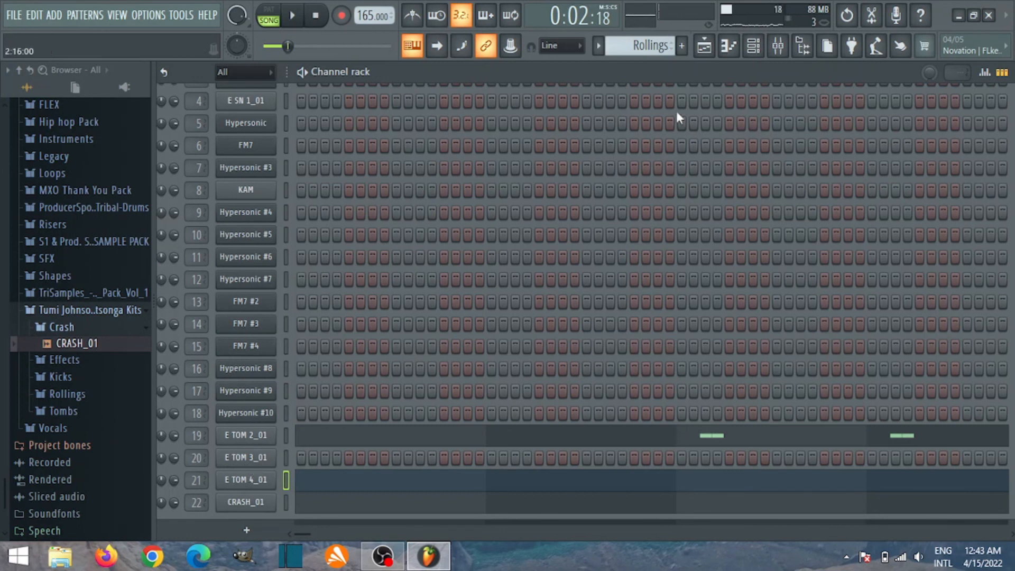
pyautogui.click(728, 46)
pyautogui.click(348, 351)
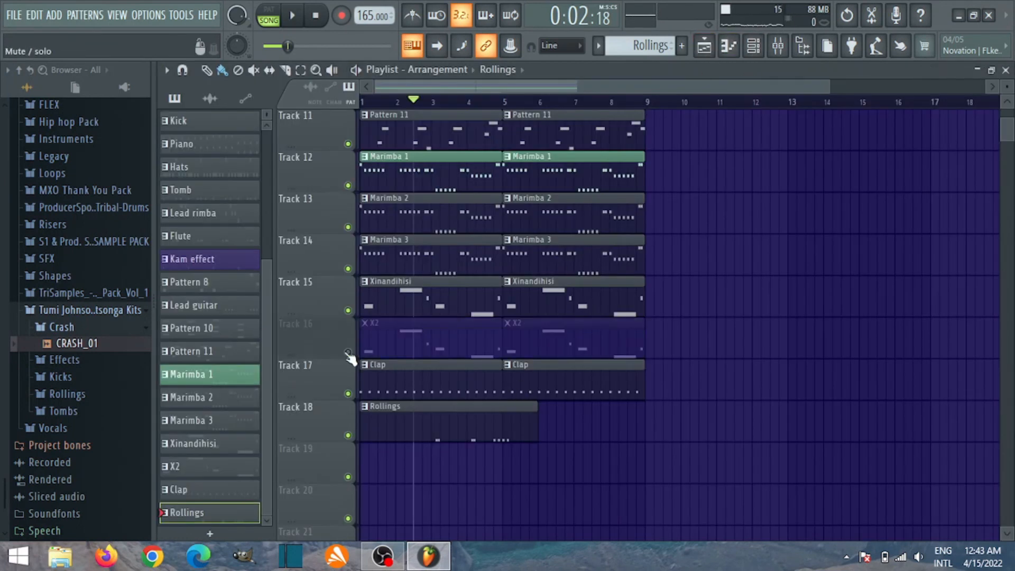
pyautogui.click(348, 310)
pyautogui.press('space')
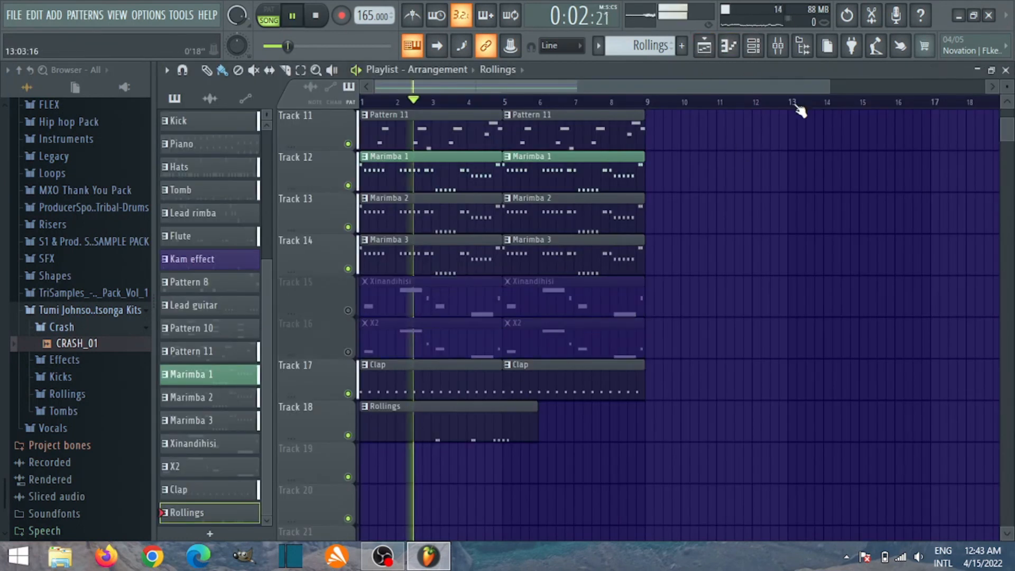
# - In the E TOM 3_01 piano roll, place C5 notes on steps 9, 11 and 13 of bar 3 and step 9 of bar 4
pyautogui.click(729, 49)
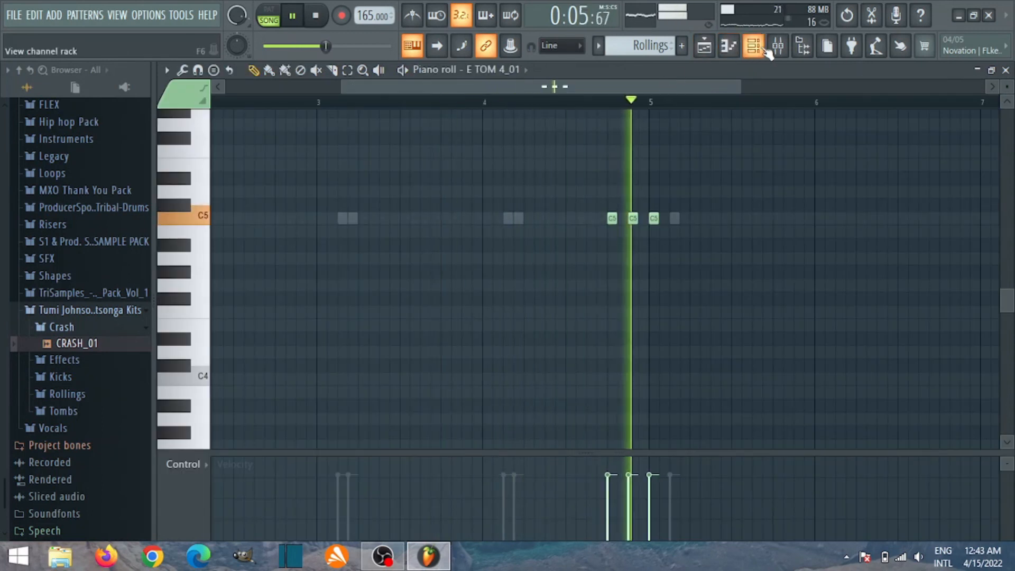
pyautogui.click(767, 50)
pyautogui.rightClick(247, 459)
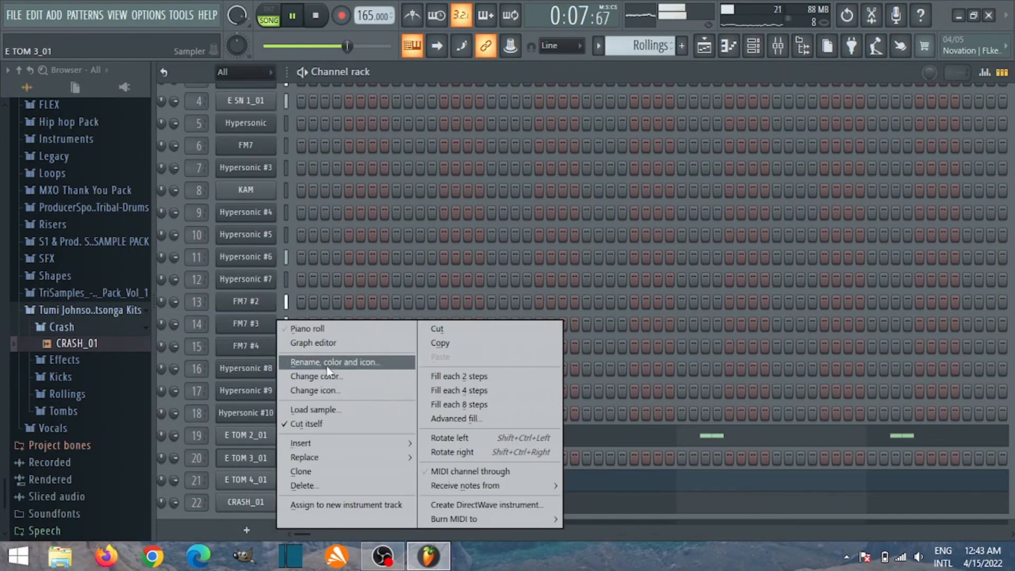
pyautogui.click(316, 328)
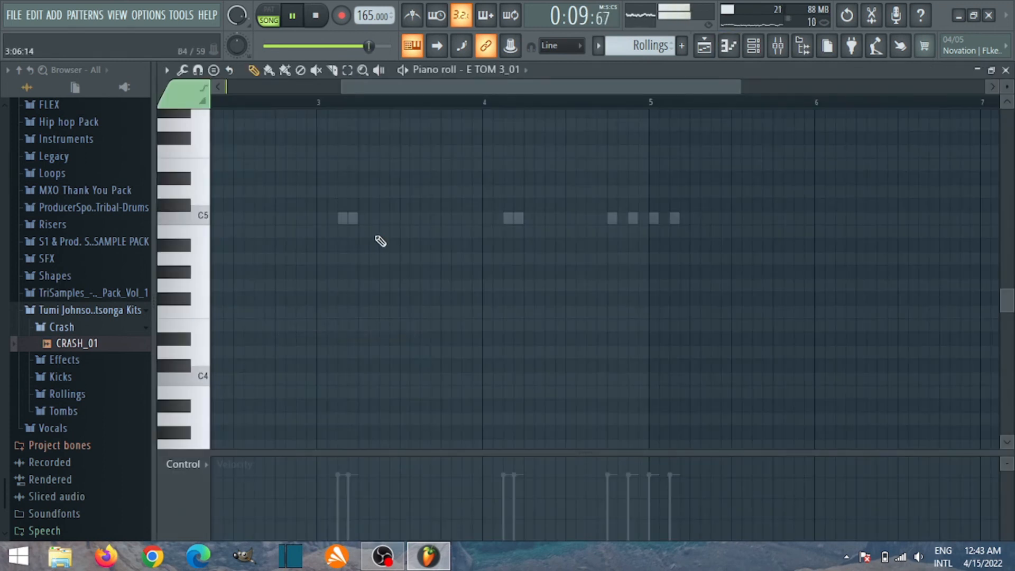
pyautogui.press('space')
pyautogui.press('space')
pyautogui.press('space')
pyautogui.press('space')
pyautogui.click(404, 219)
pyautogui.click(425, 219)
pyautogui.click(446, 219)
pyautogui.click(569, 219)
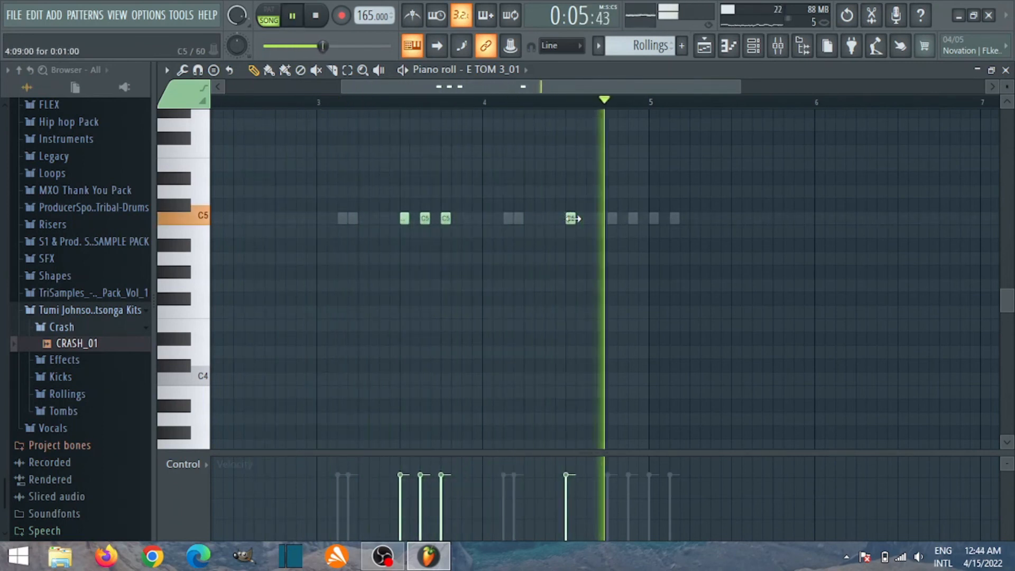
# - Replace the E TOM 3_01 notes on steps 11 and 13 of bar 3 with C5 notes on steps 13 and 15 and bar 4's step 1
pyautogui.rightClick(446, 219)
pyautogui.rightClick(425, 218)
pyautogui.click(444, 220)
pyautogui.click(467, 218)
pyautogui.click(487, 219)
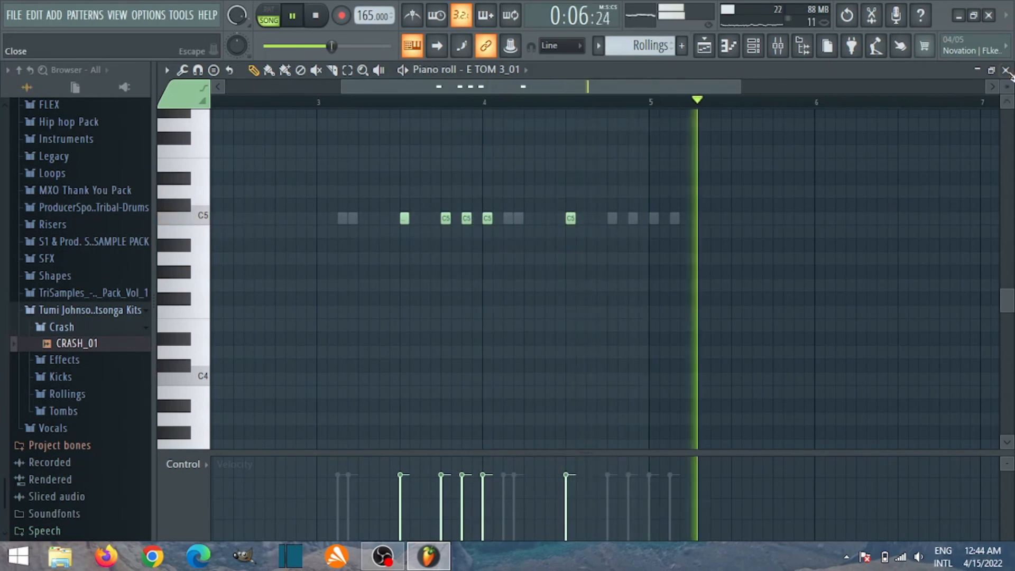
pyautogui.click(1006, 70)
pyautogui.press('space')
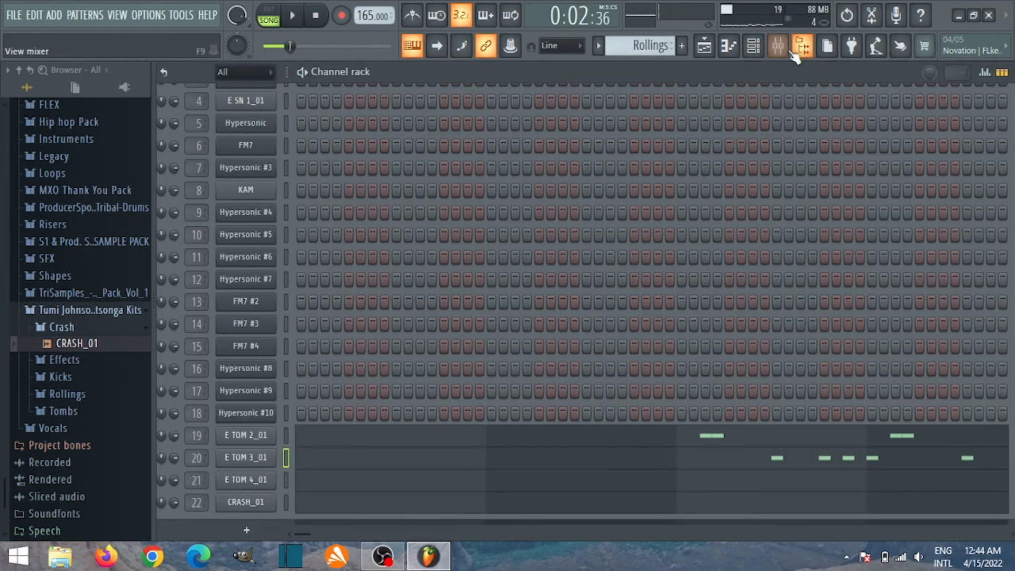
pyautogui.click(778, 47)
pyautogui.scroll(-3, 706, 402)
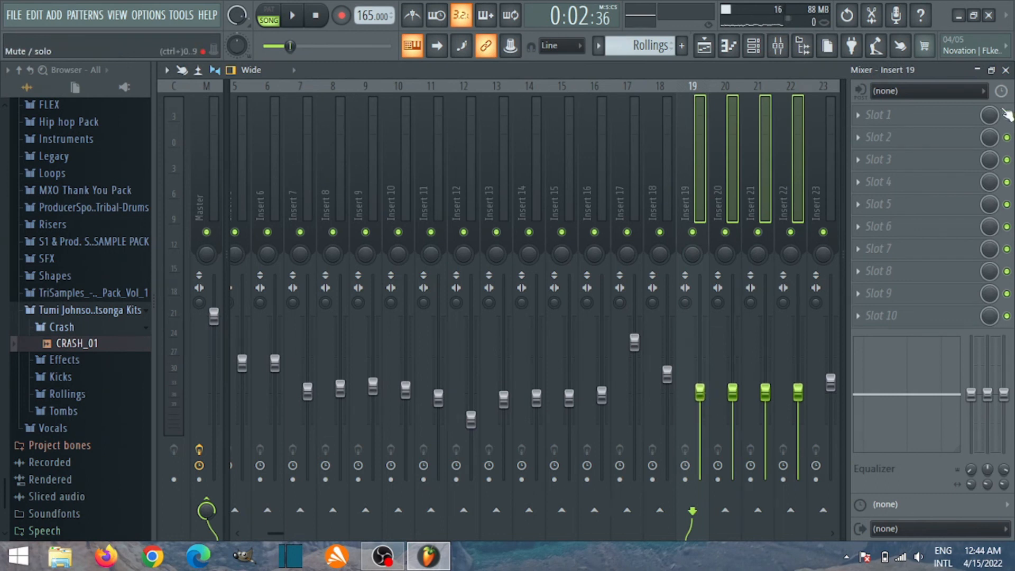
pyautogui.click(1006, 71)
pyautogui.moveTo(828, 69); pyautogui.dragTo(799, 60)
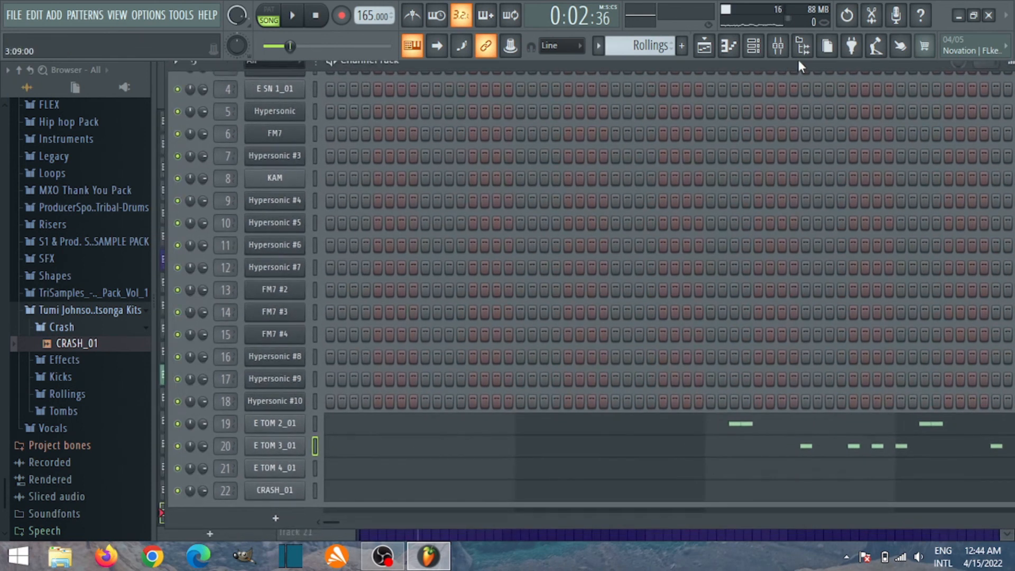
# - Solo mixer Inserts 19 to 22, play the song, and enable Insert 18 alongside them
pyautogui.click(778, 46)
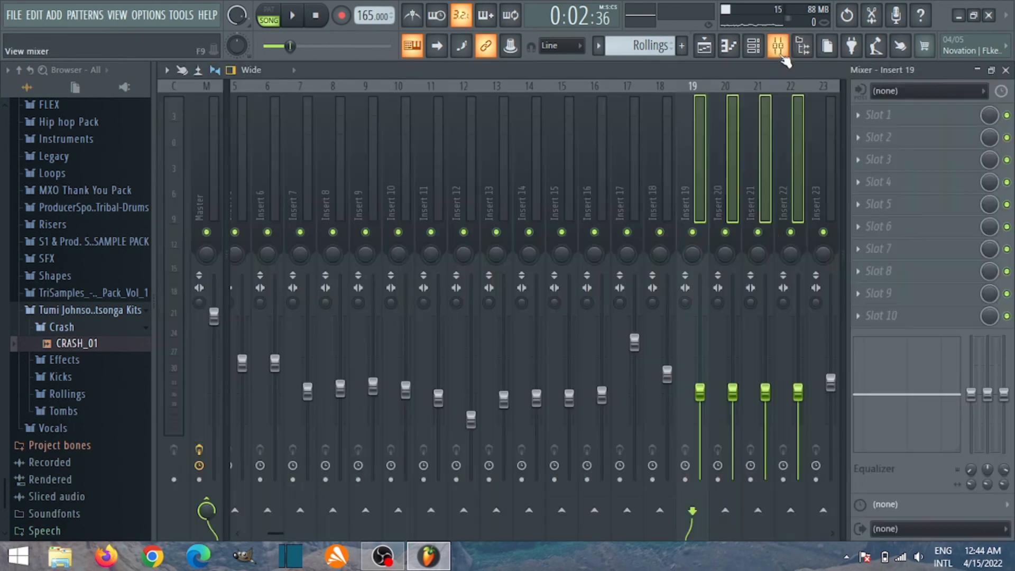
pyautogui.rightClick(694, 234)
pyautogui.click(758, 233)
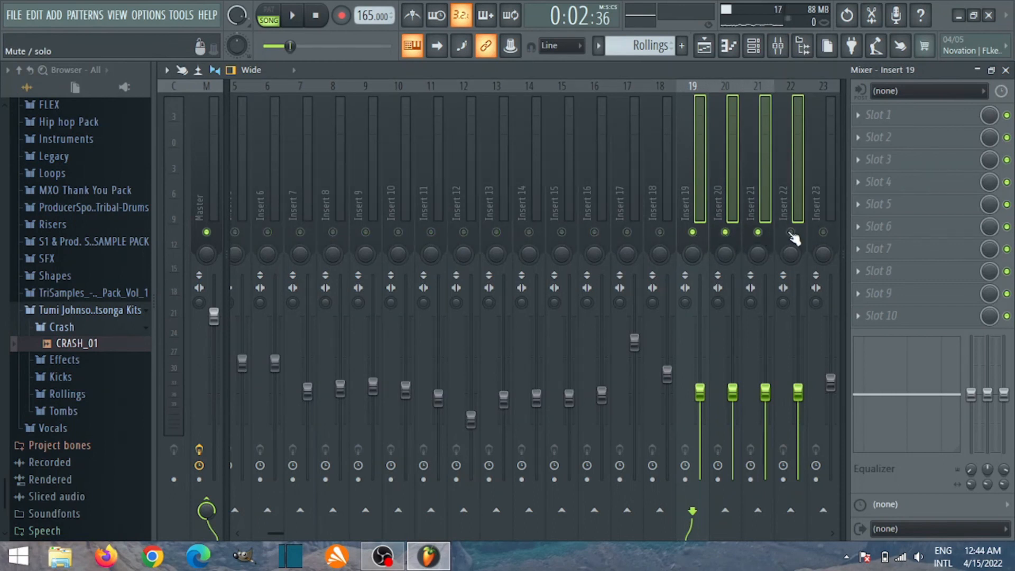
pyautogui.press('space')
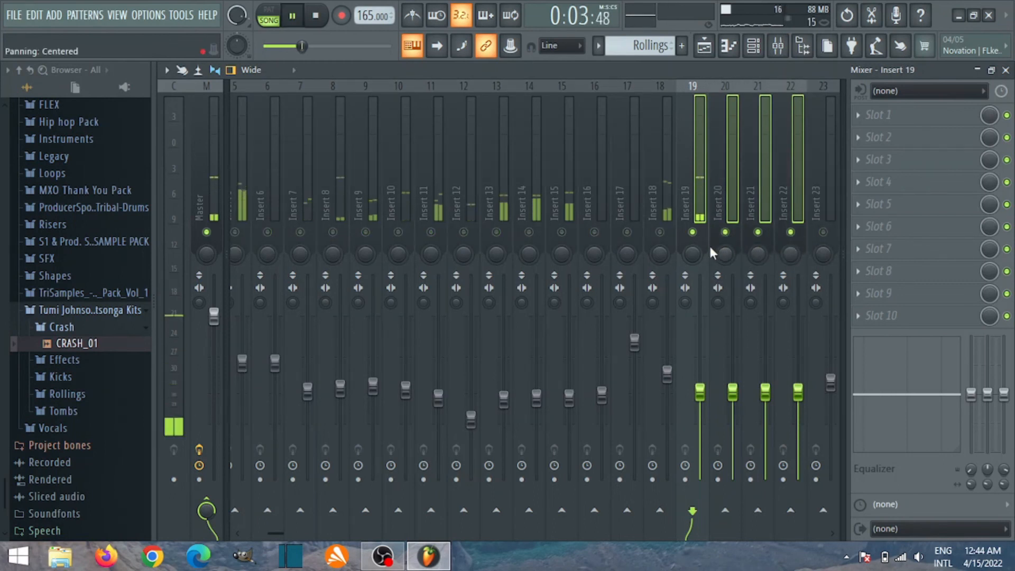
pyautogui.click(659, 232)
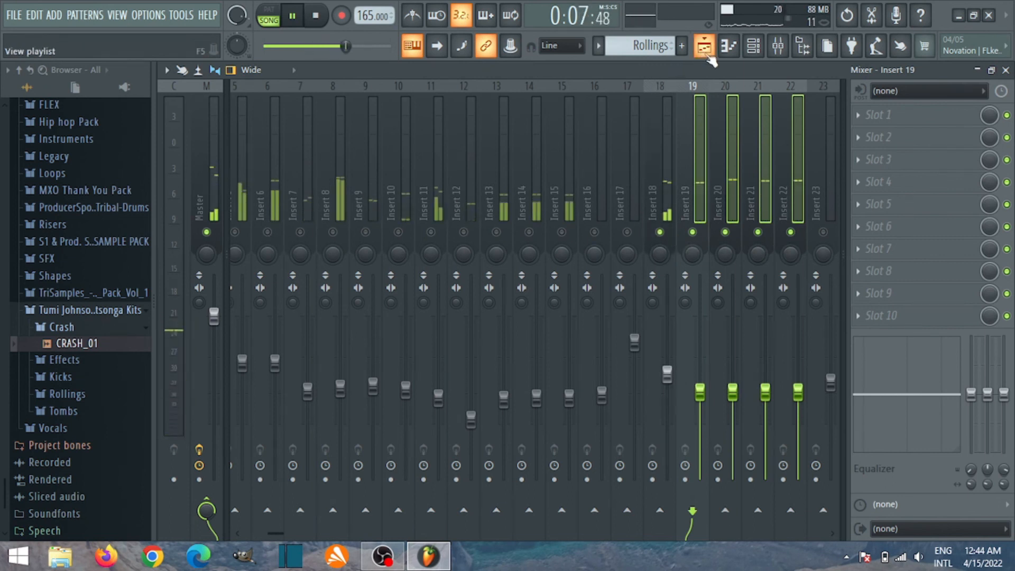
# - In the E TOM 2_01 piano roll, switch the control lane to note pan, pan its four notes alternately right and left, and play the result
pyautogui.click(760, 53)
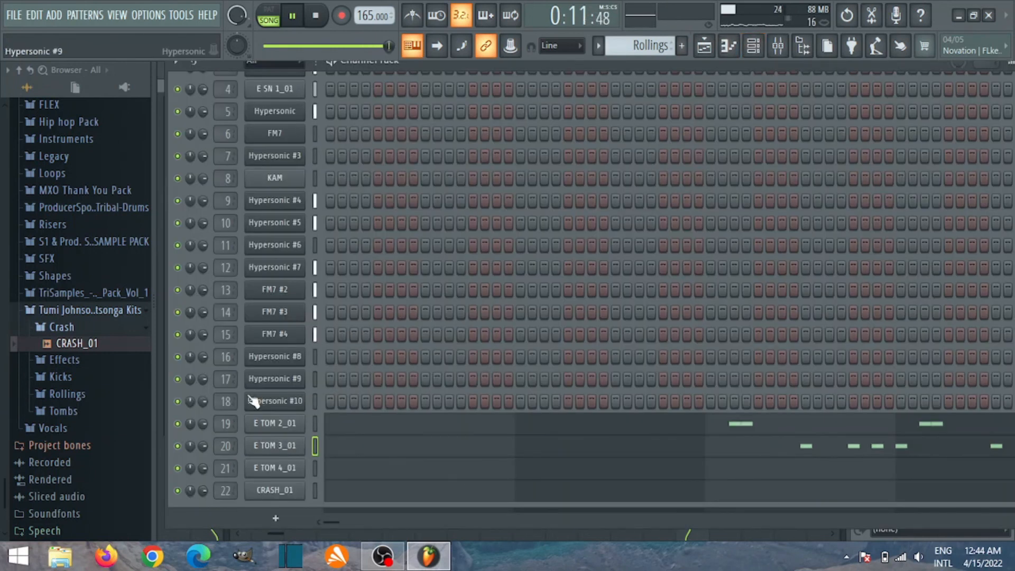
pyautogui.moveTo(446, 65); pyautogui.dragTo(392, 65)
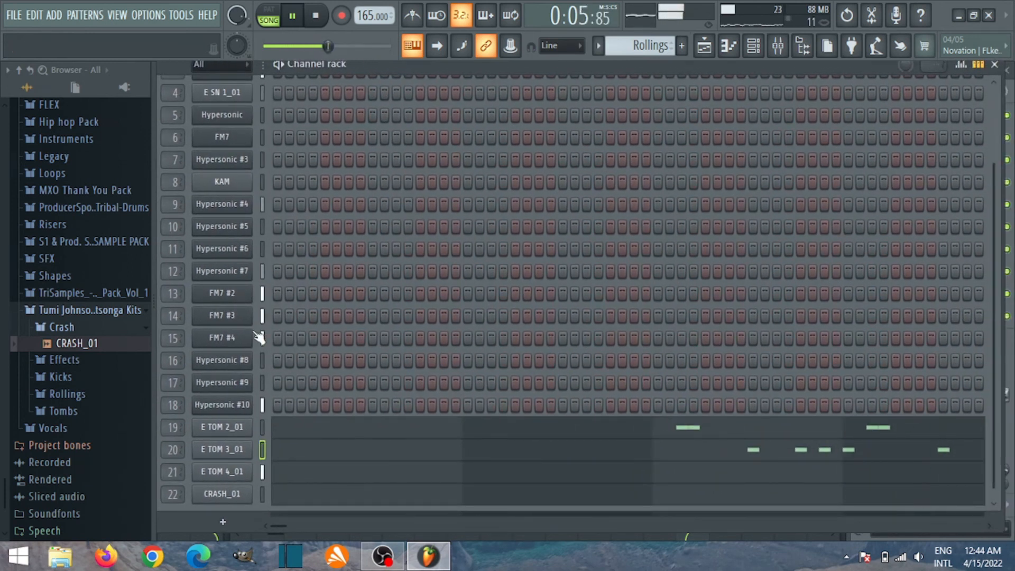
pyautogui.click(483, 432)
pyautogui.click(494, 422)
pyautogui.rightClick(492, 422)
pyautogui.press('space')
pyautogui.click(207, 467)
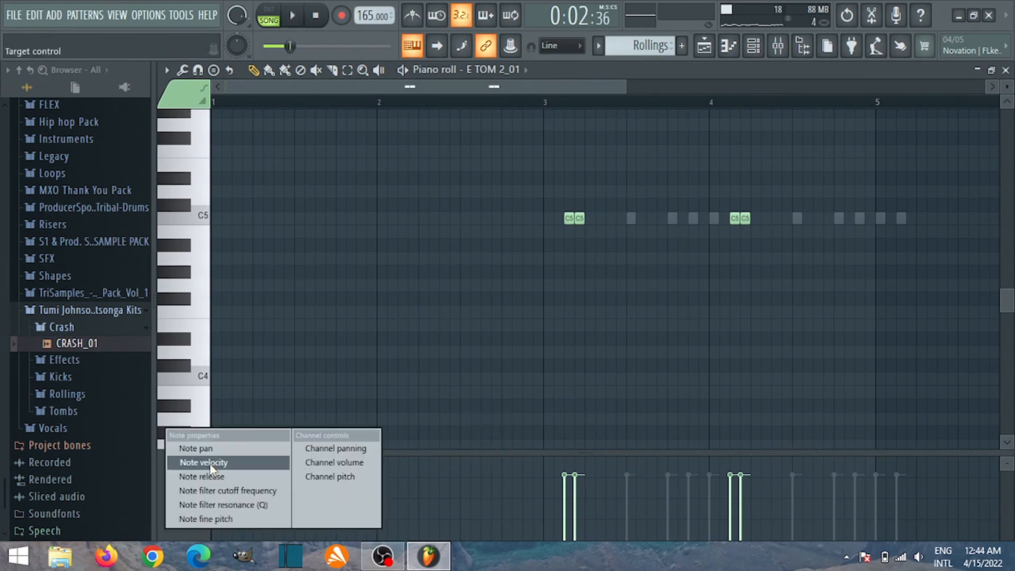
pyautogui.click(216, 454)
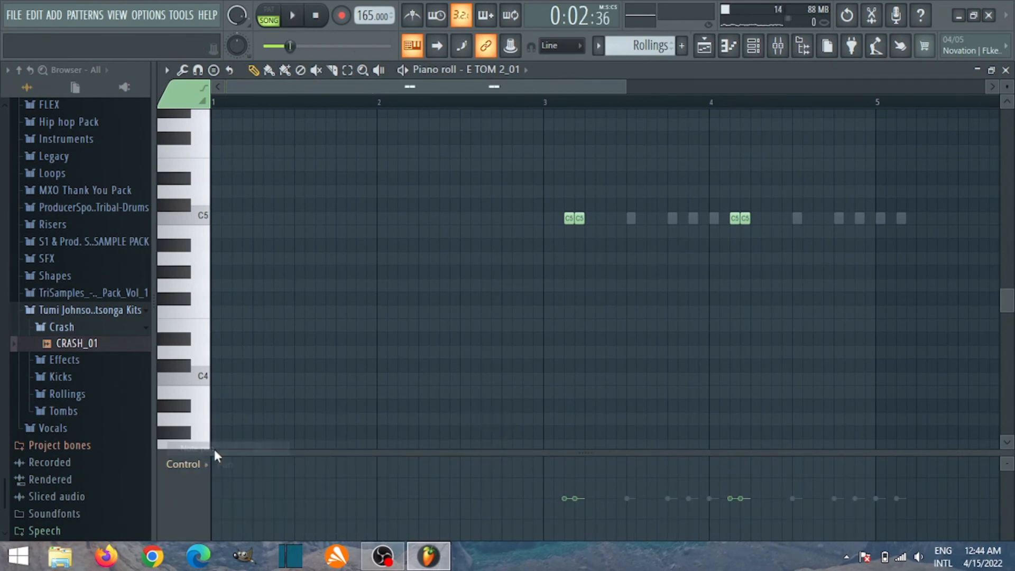
pyautogui.moveTo(563, 499); pyautogui.dragTo(559, 489)
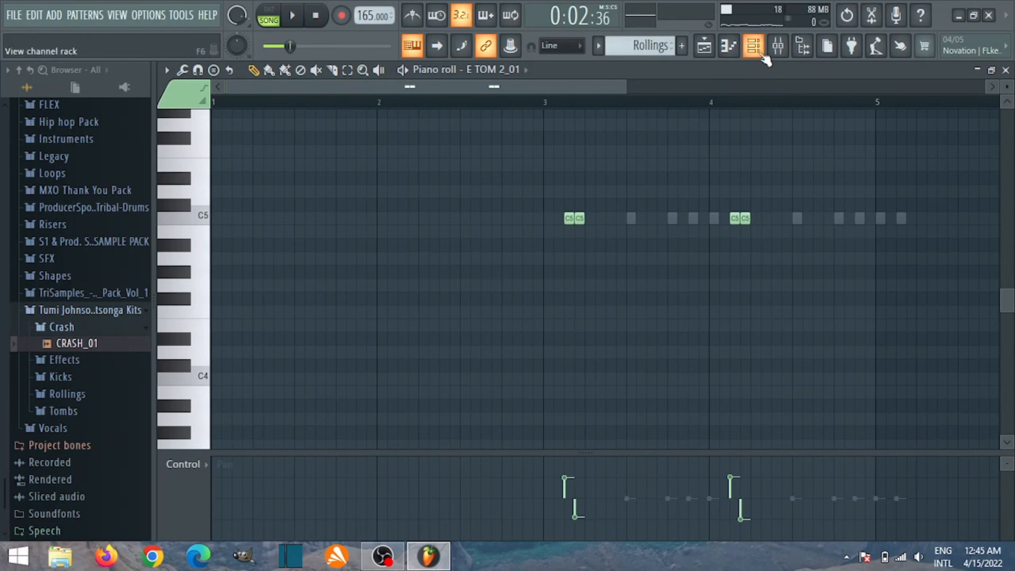
pyautogui.press('space')
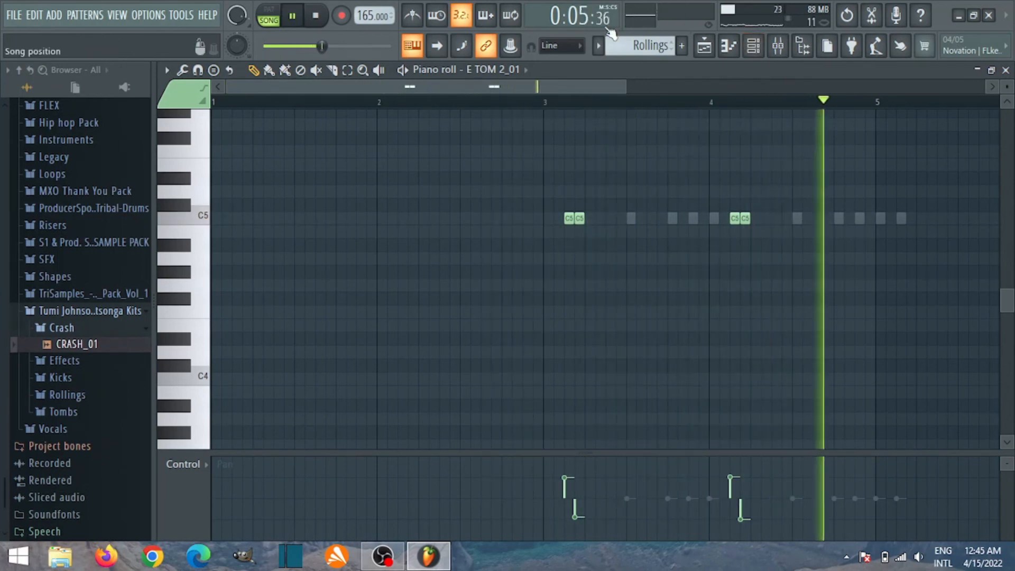
pyautogui.press('space')
# - Pan the five E TOM 3_01 notes alternately right and left, and open the E TOM 4_01 piano roll
pyautogui.click(754, 47)
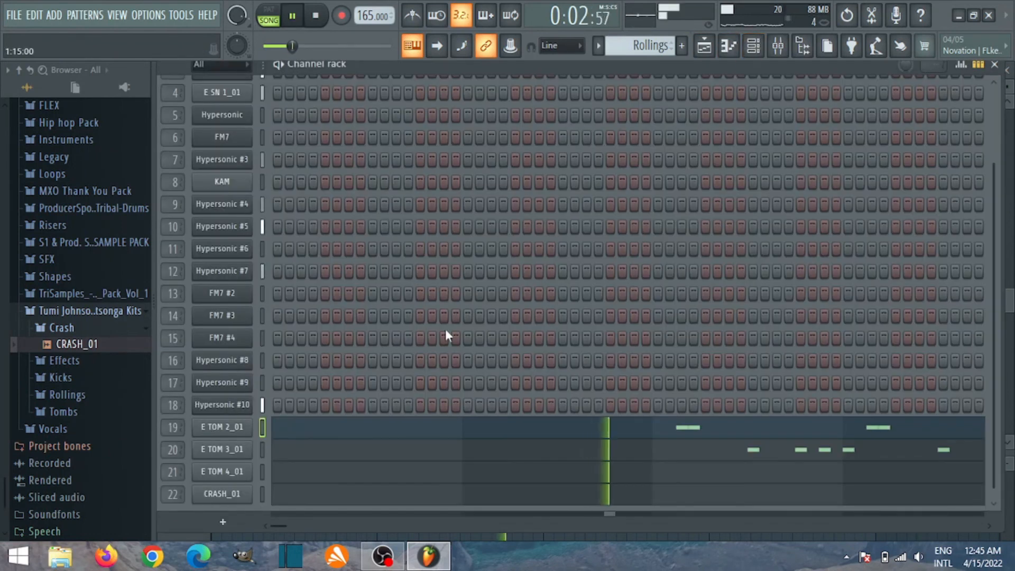
pyautogui.click(717, 457)
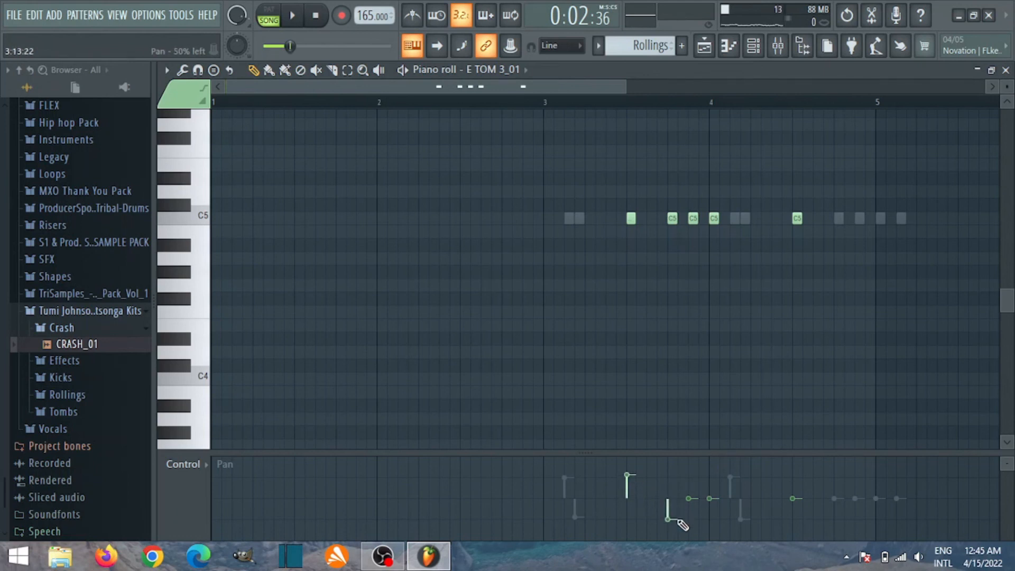
pyautogui.moveTo(691, 504)
pyautogui.mouseDown()
pyautogui.moveTo(692, 489)
pyautogui.moveTo(722, 520)
pyautogui.mouseUp()
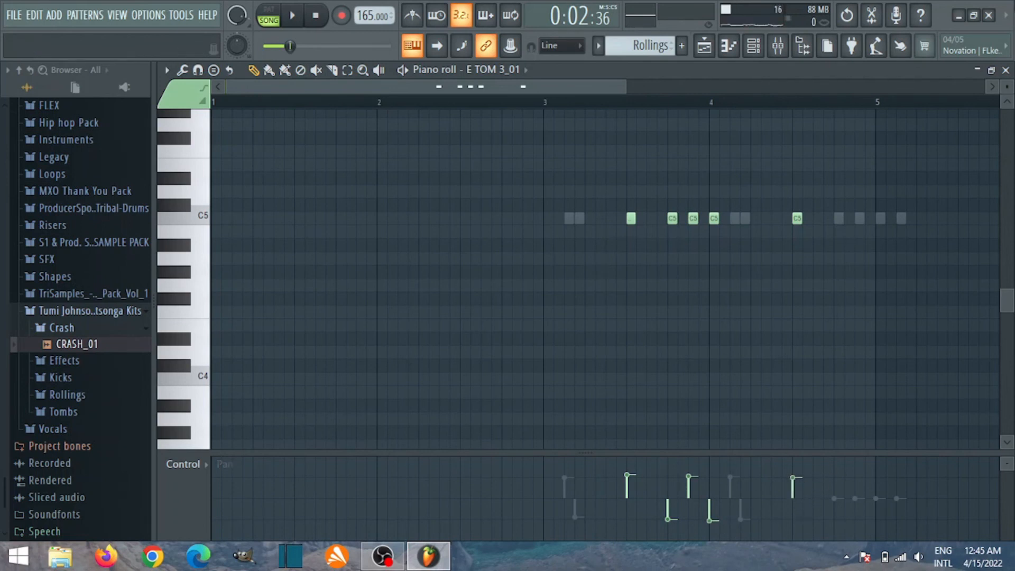
pyautogui.click(1006, 70)
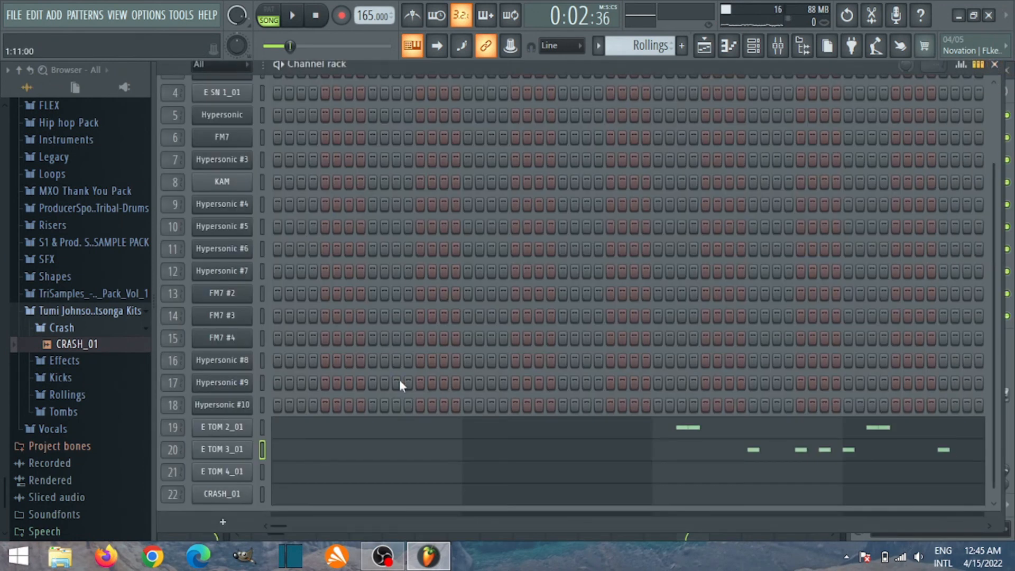
pyautogui.click(817, 482)
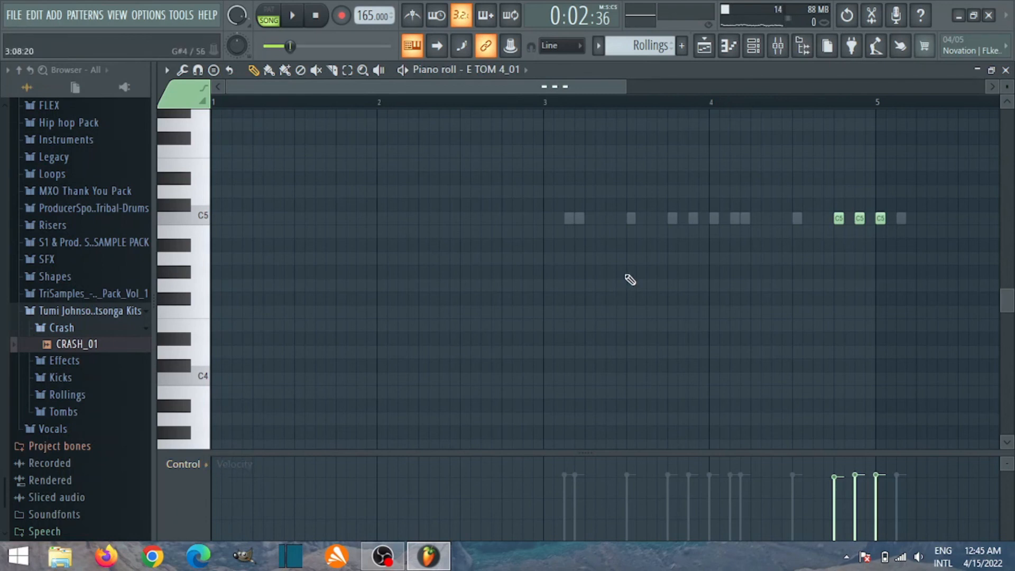
# - Mute Insert 18 in the mixer to hear the soloed tom and crash inserts, and re-enable all inserts
pyautogui.click(778, 46)
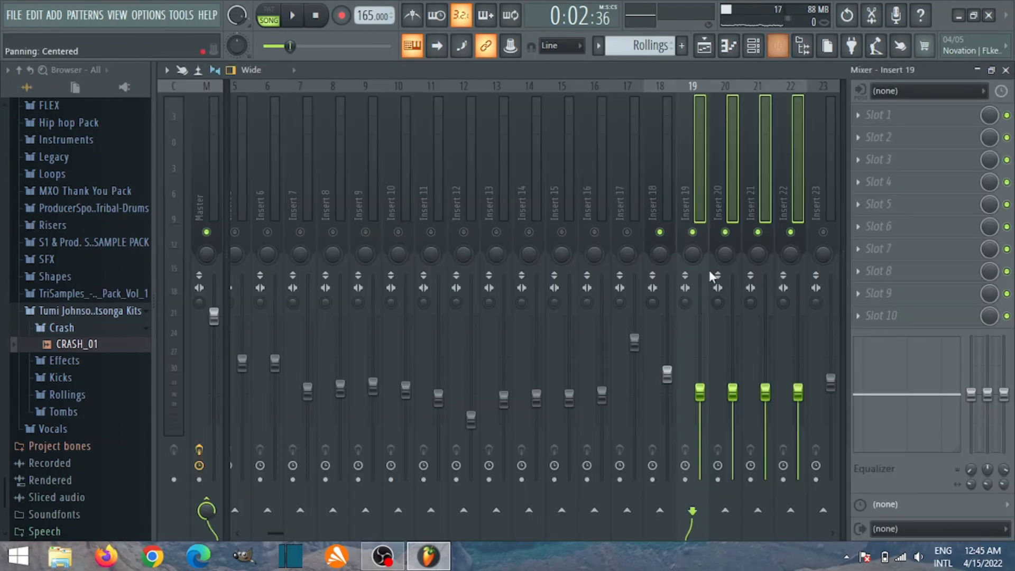
pyautogui.click(661, 236)
pyautogui.press('space')
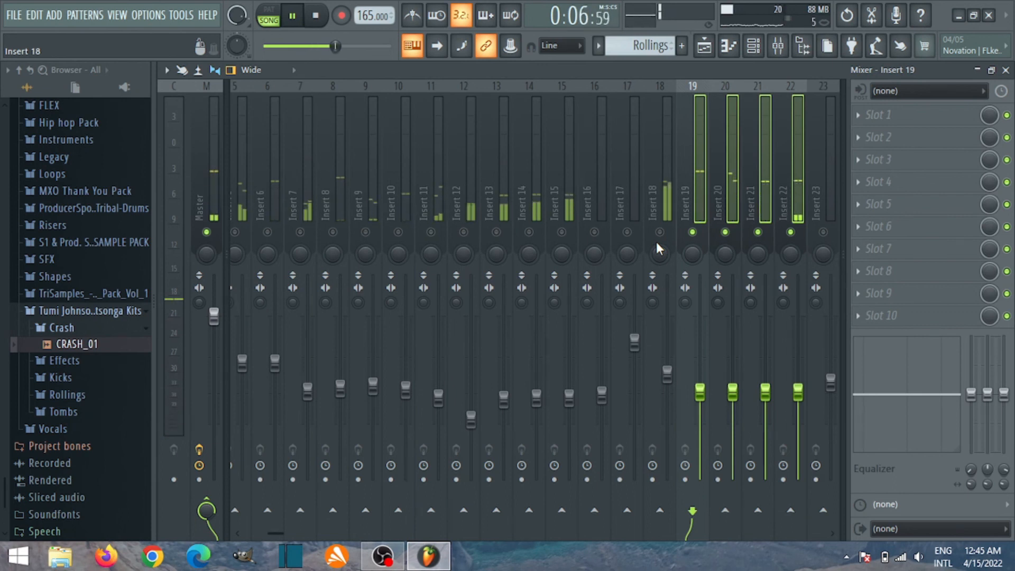
pyautogui.press('space')
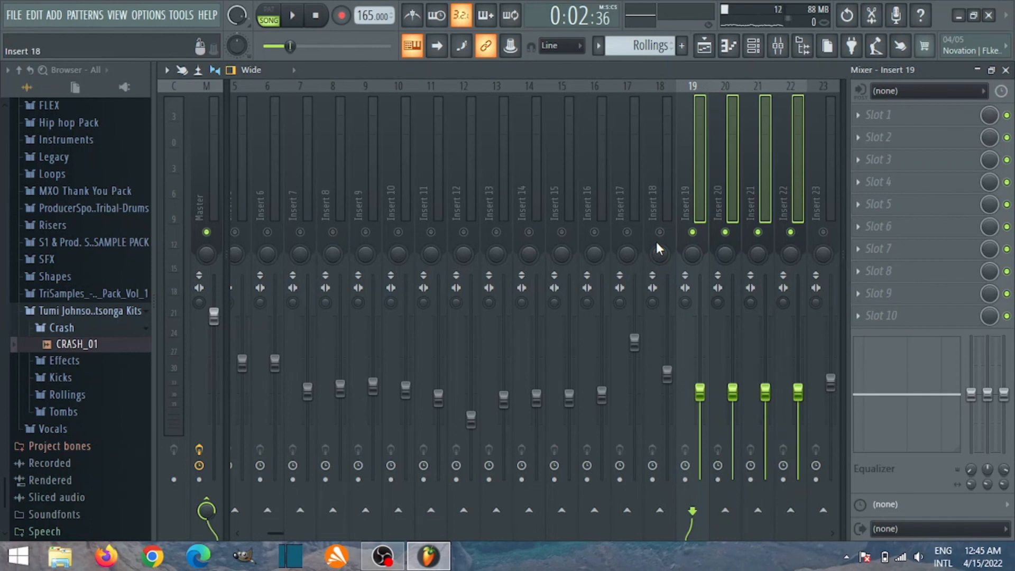
pyautogui.rightClick(663, 233)
pyautogui.rightClick(663, 234)
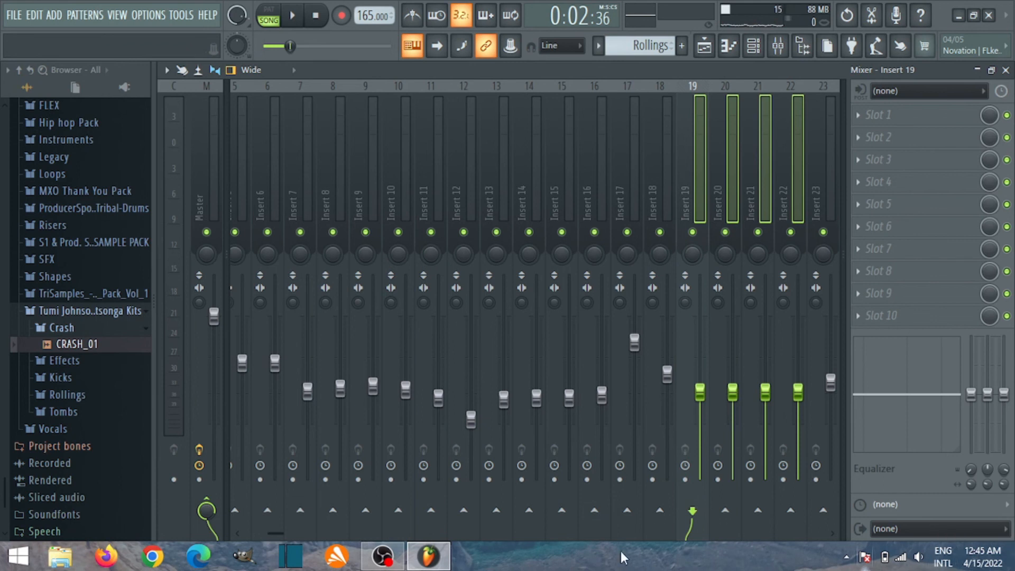
# - Select all mixer inserts from Insert 1 onward and lower their volumes together to 0%
pyautogui.moveTo(267, 535); pyautogui.dragTo(233, 535)
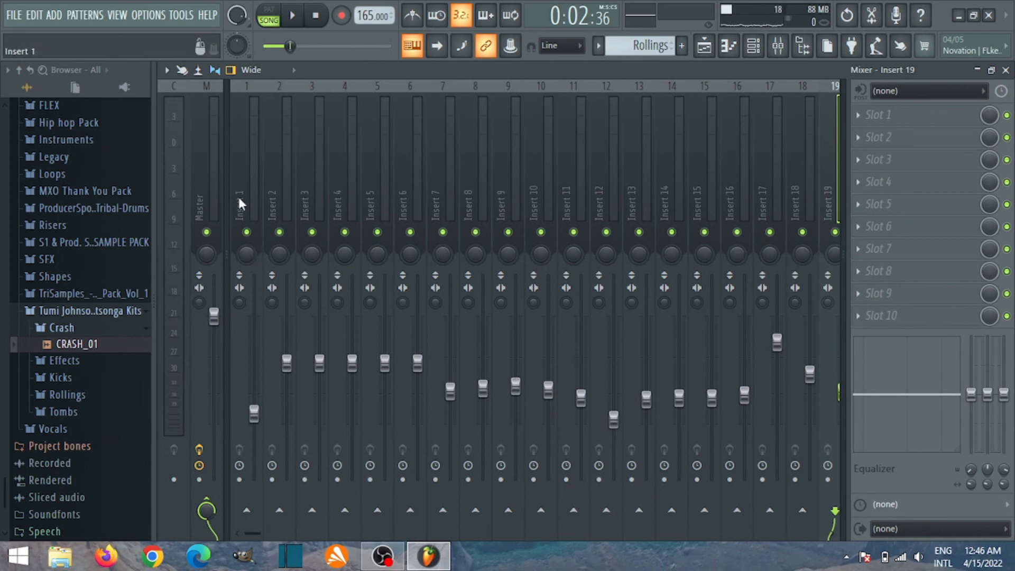
pyautogui.moveTo(239, 199); pyautogui.dragTo(838, 220)
pyautogui.moveTo(570, 392); pyautogui.dragTo(569, 502)
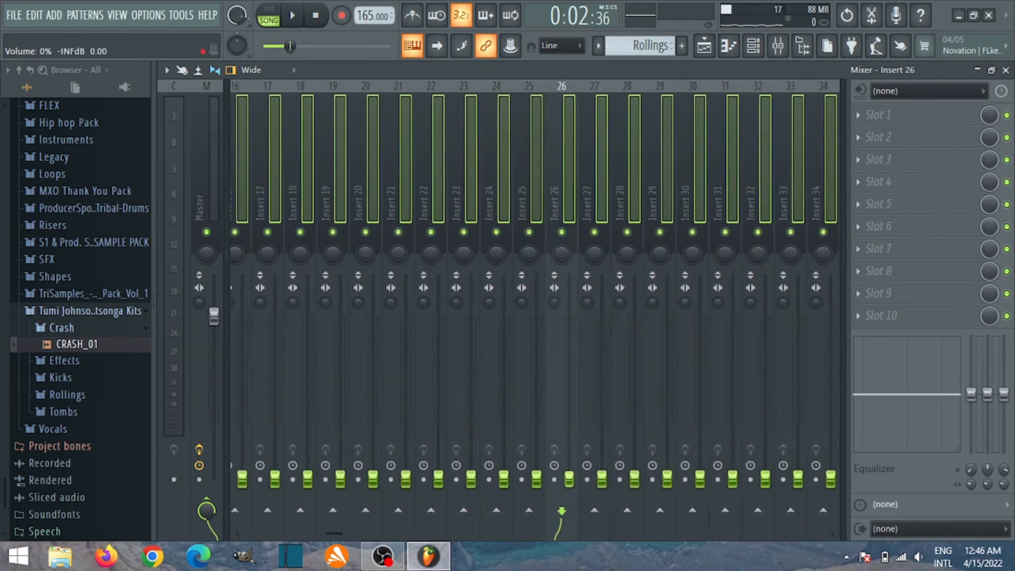
# - Return to the playlist, enable the Xinandihisi and X2 clips' Tracks 15 and 16, and reset playback to the start
pyautogui.click(1006, 71)
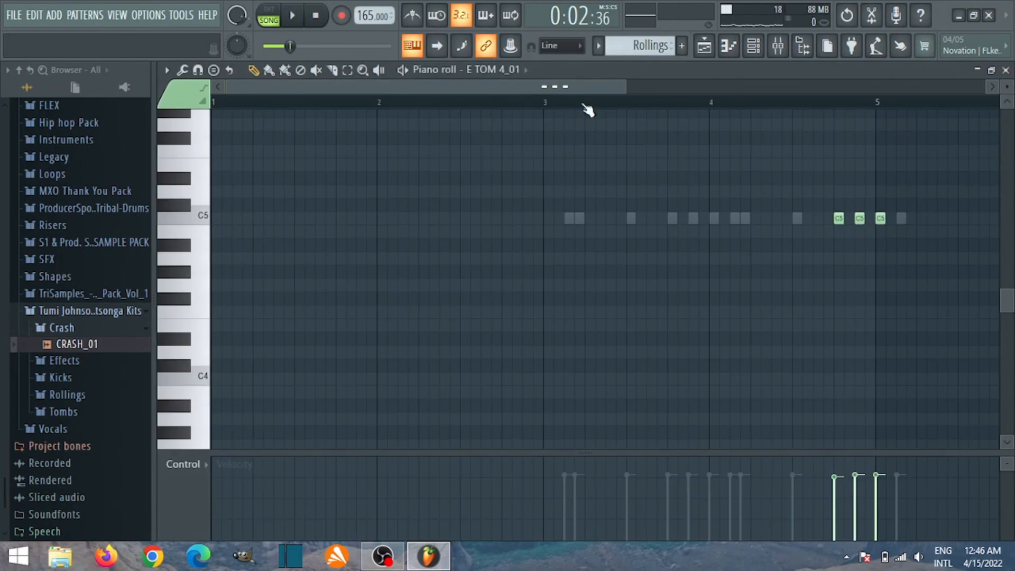
pyautogui.click(1007, 71)
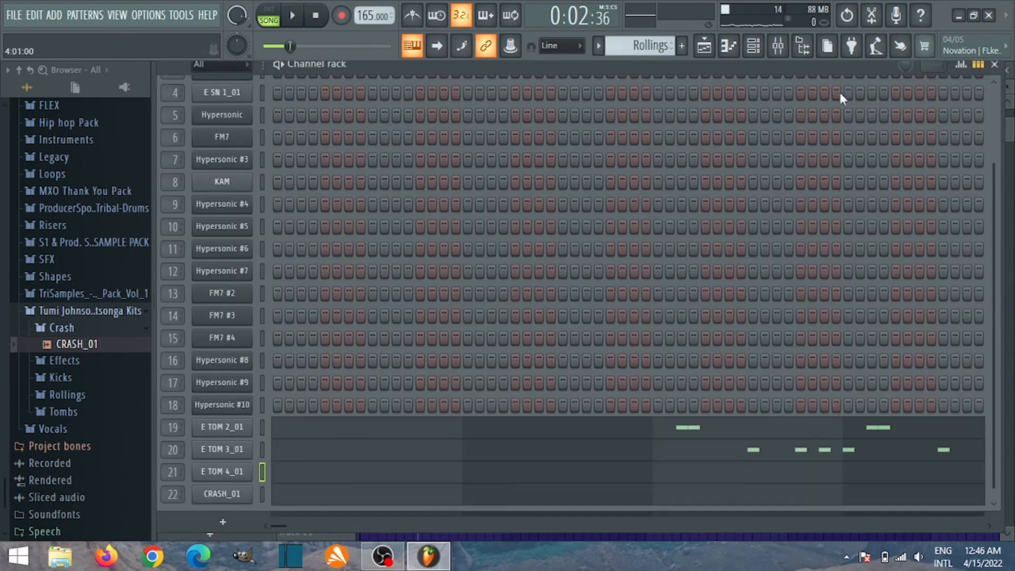
pyautogui.click(999, 68)
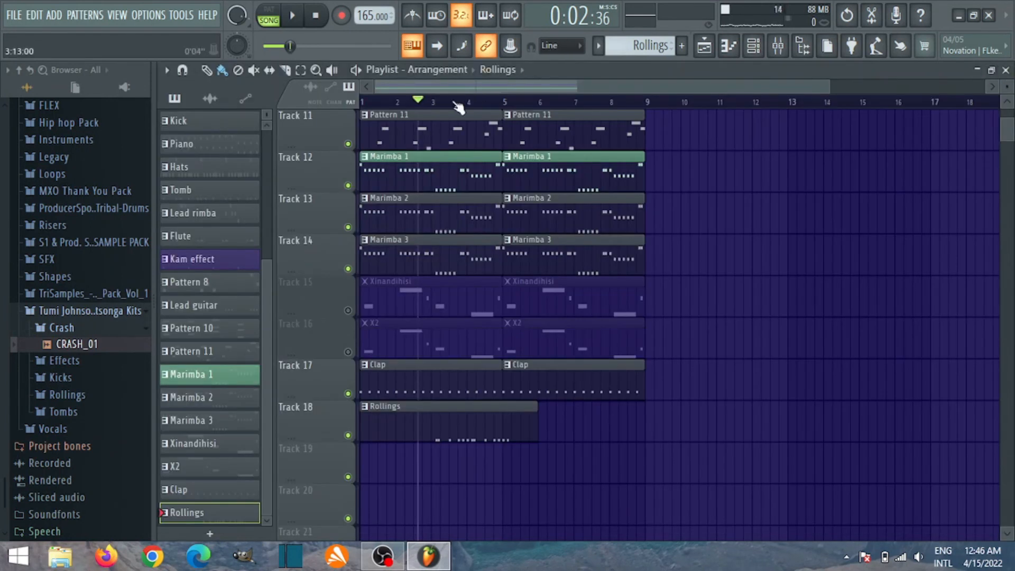
pyautogui.click(378, 102)
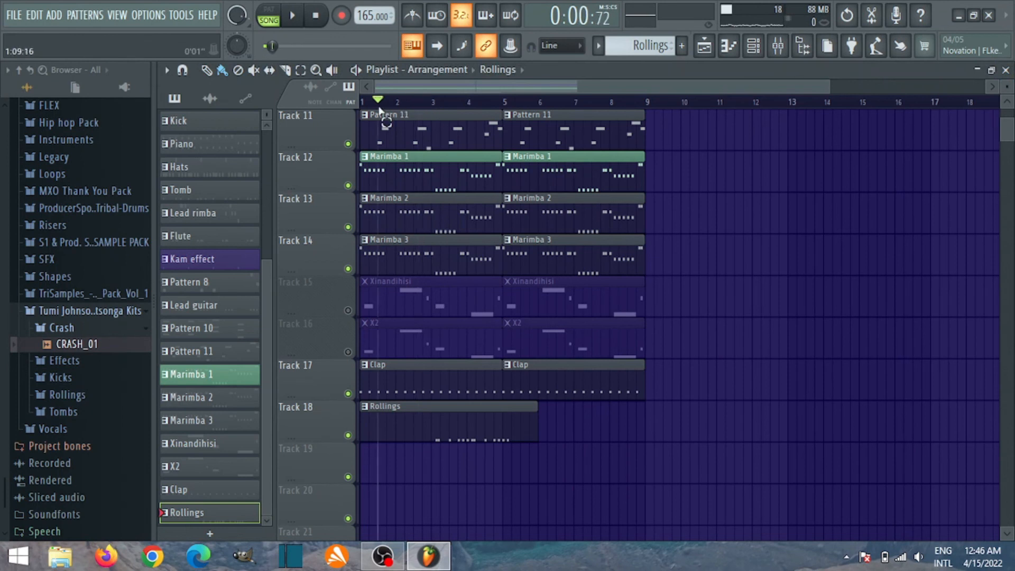
pyautogui.rightClick(349, 351)
pyautogui.rightClick(350, 350)
pyautogui.click(396, 101)
pyautogui.click(322, 18)
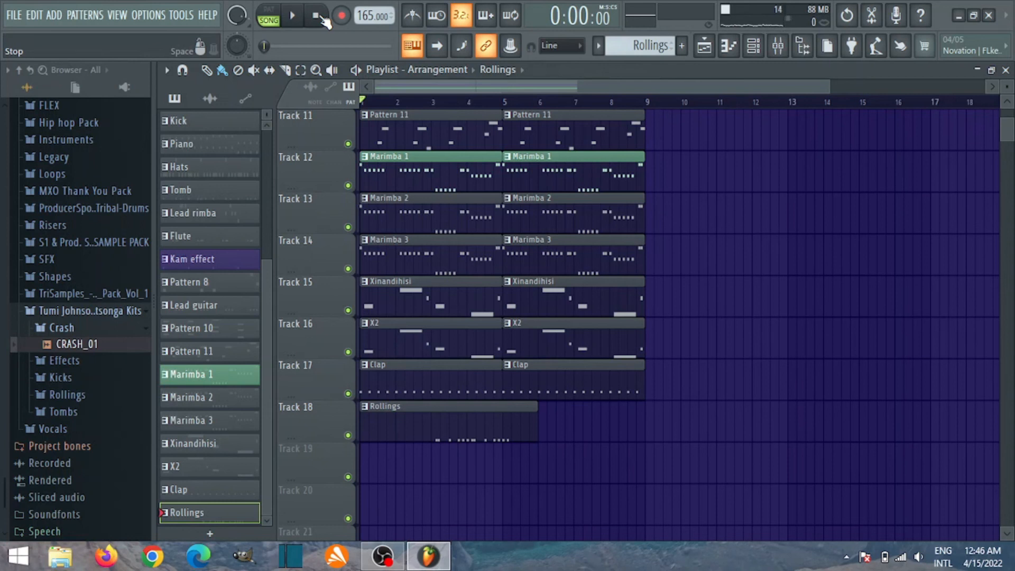
# - Solo Insert 19 in the mixer, play the song while viewing the playlist, and stop playback and release the solo
pyautogui.scroll(7, 456, 158)
pyautogui.scroll(1, 456, 159)
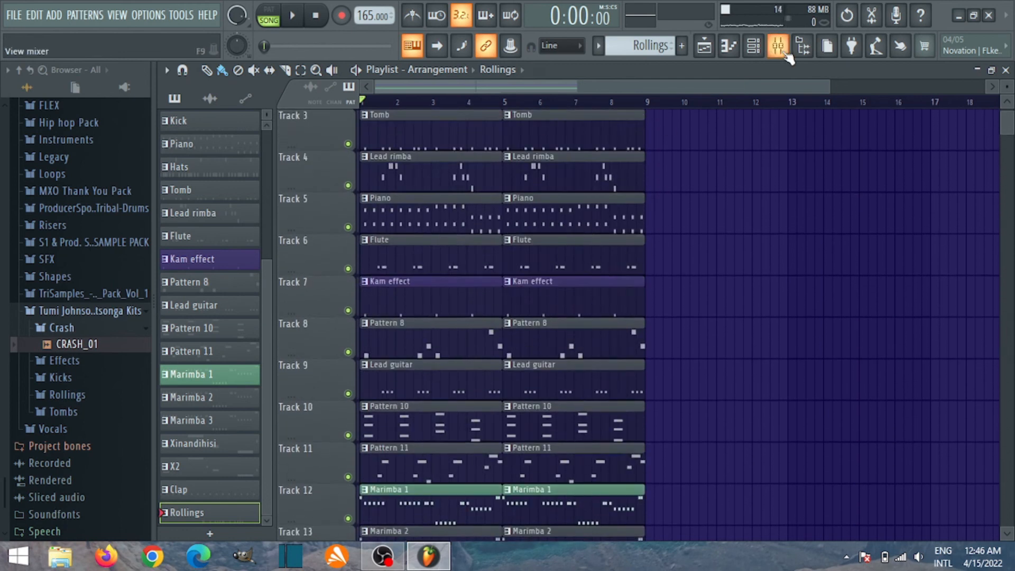
pyautogui.click(786, 53)
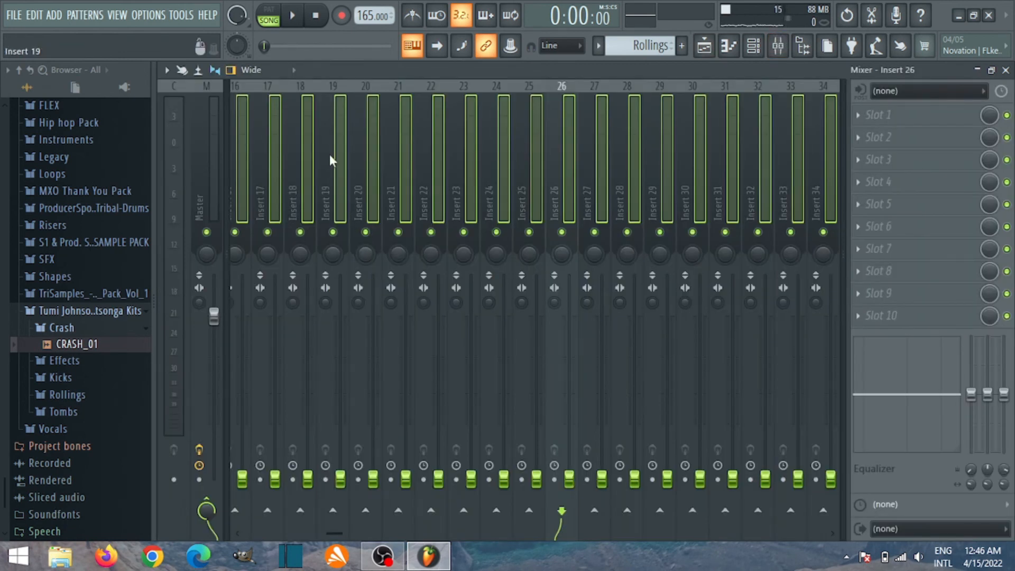
pyautogui.rightClick(333, 232)
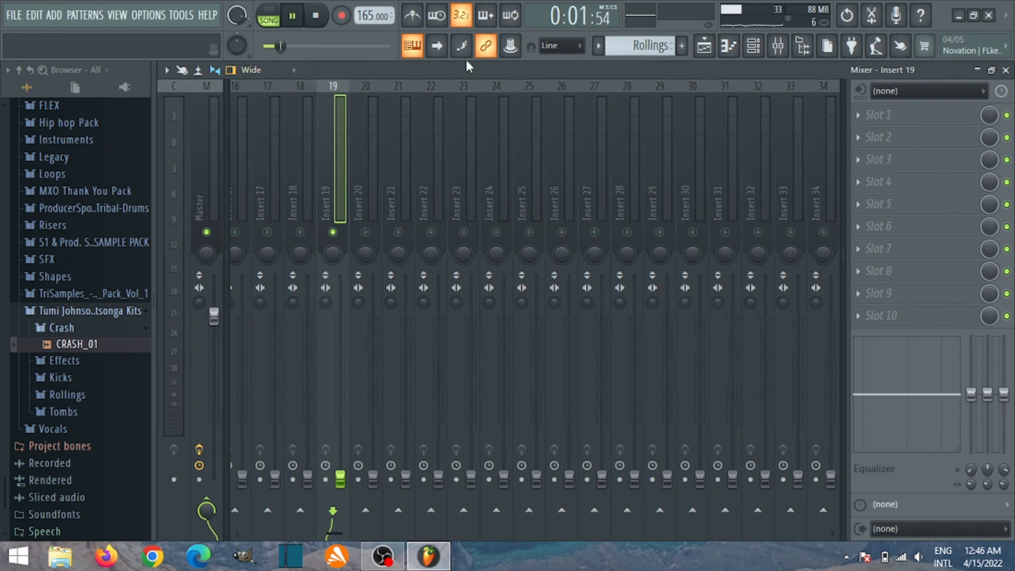
pyautogui.click(705, 45)
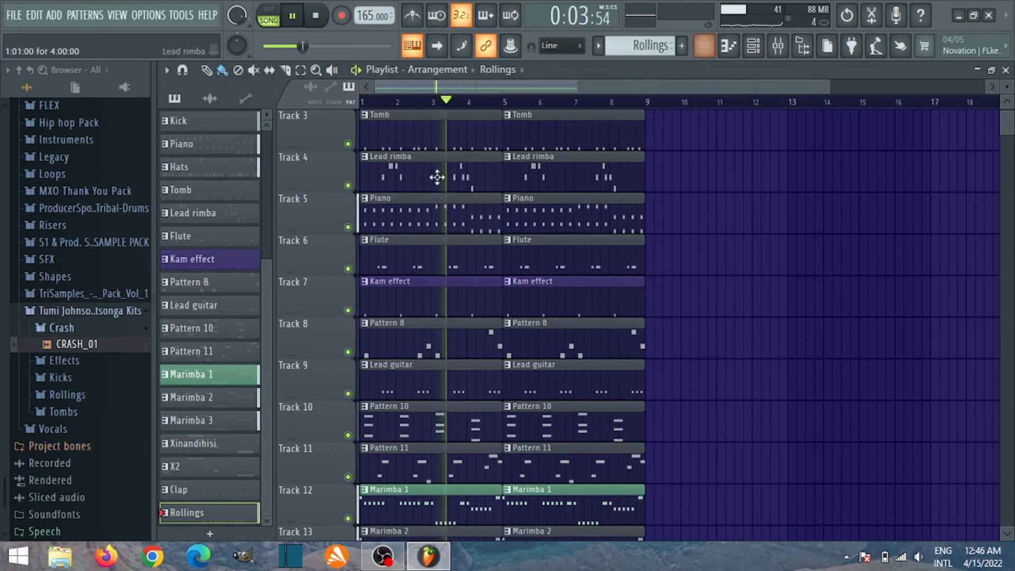
pyautogui.click(778, 47)
pyautogui.press('space')
pyautogui.rightClick(333, 232)
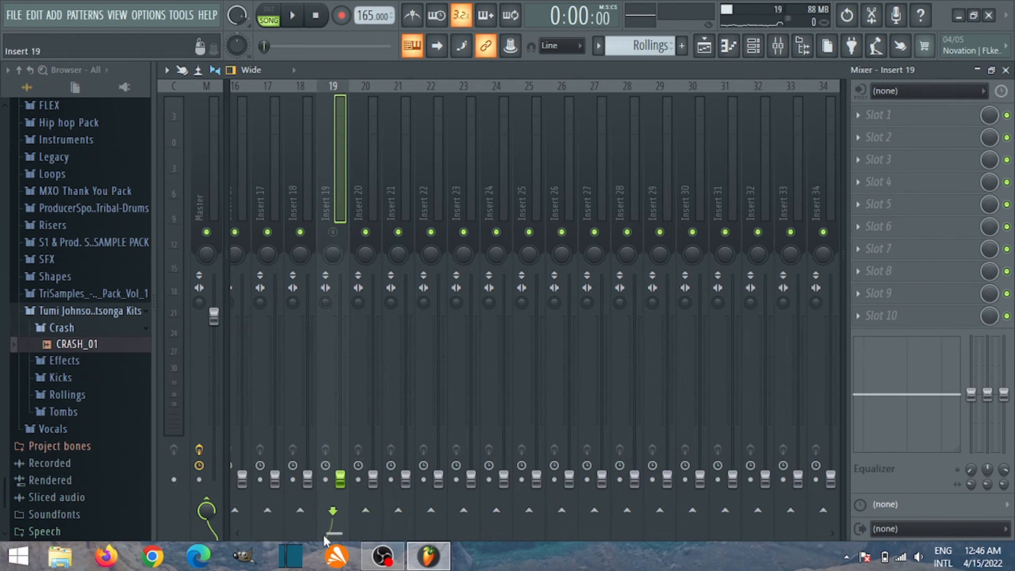
# - Bring the mixer back to Insert 1, hide the browser to widen it, and re-enable Insert 19
pyautogui.moveTo(334, 533); pyautogui.dragTo(229, 550)
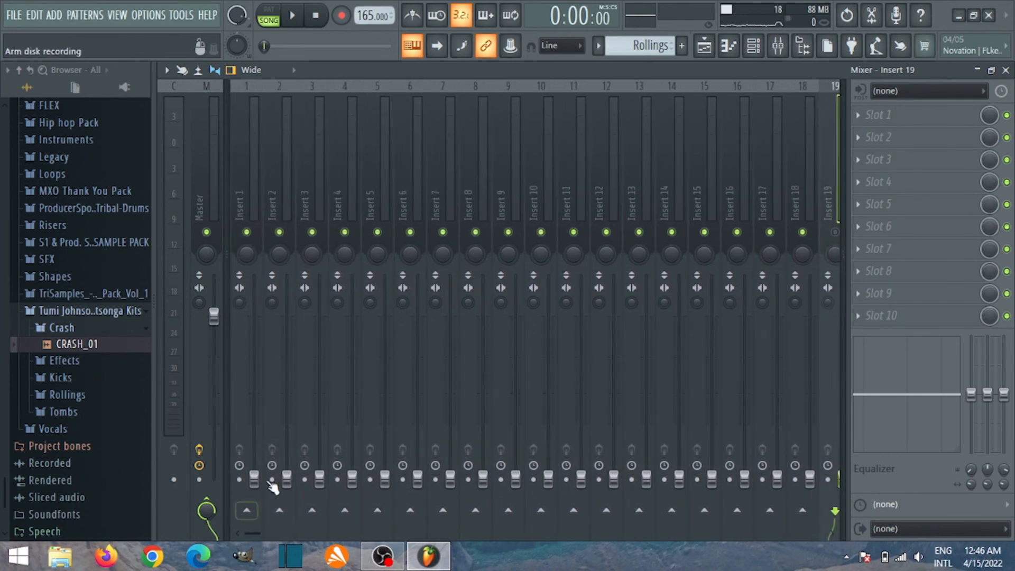
pyautogui.click(753, 46)
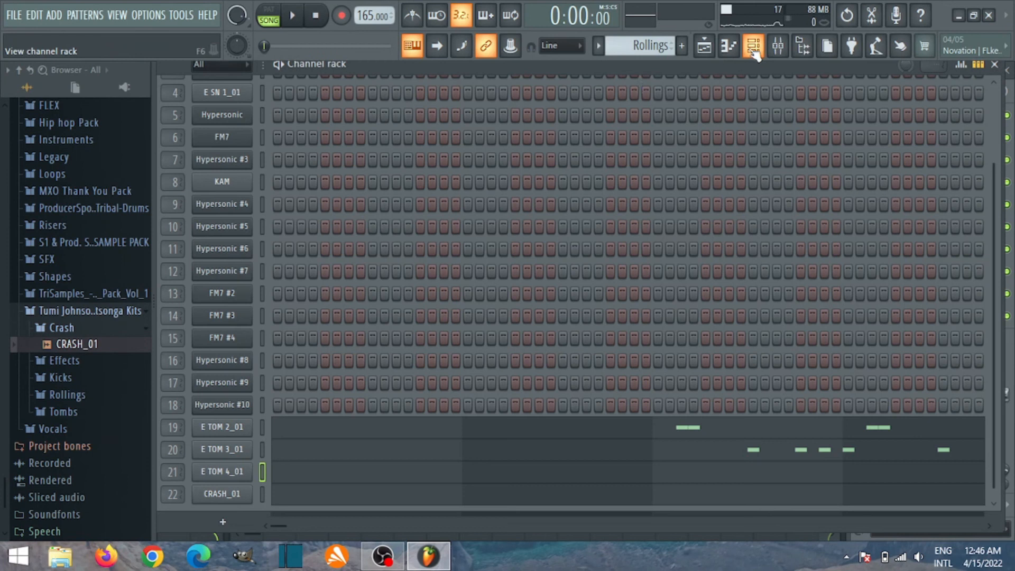
pyautogui.moveTo(366, 66); pyautogui.dragTo(436, 71)
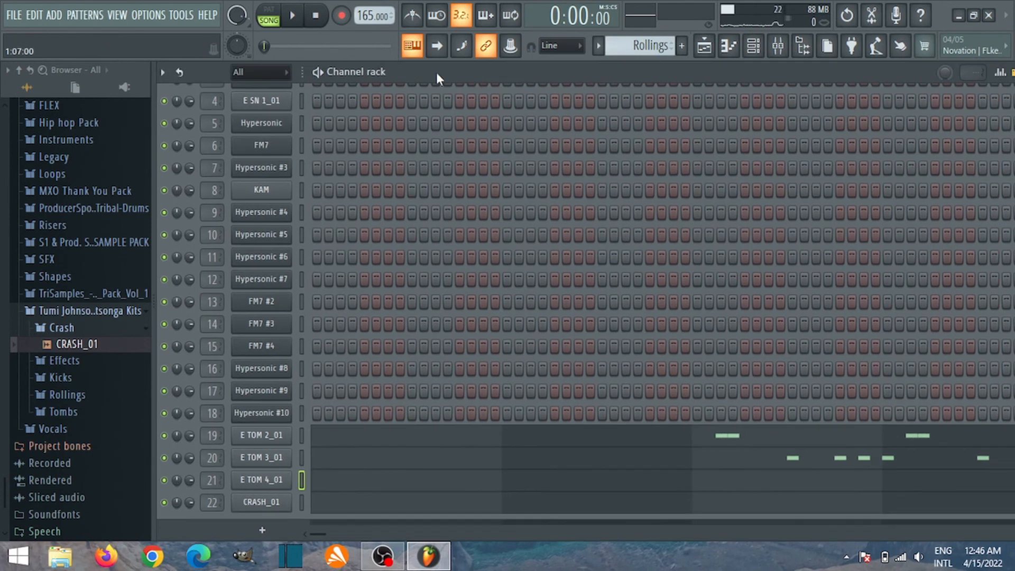
pyautogui.click(777, 51)
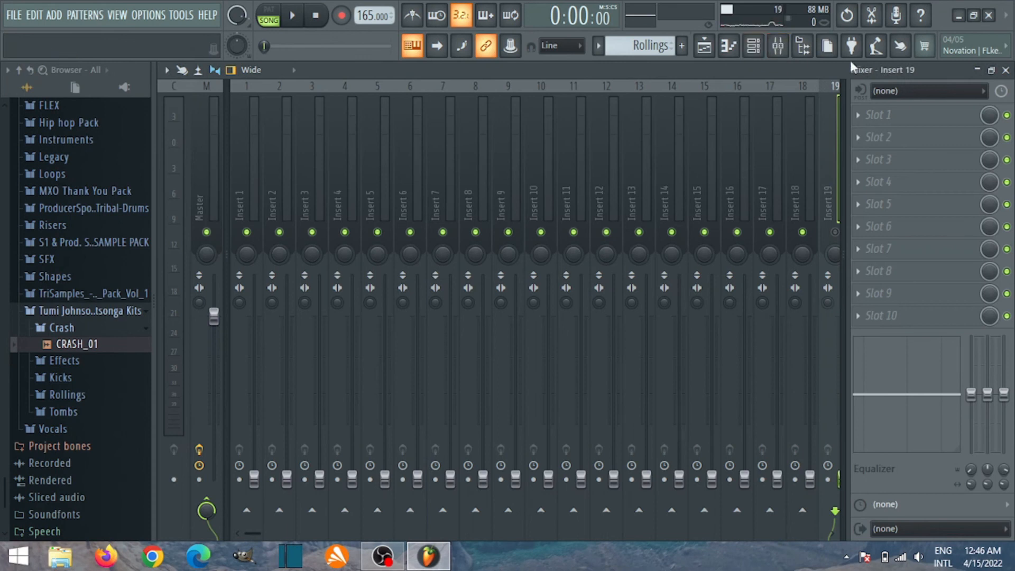
pyautogui.click(803, 47)
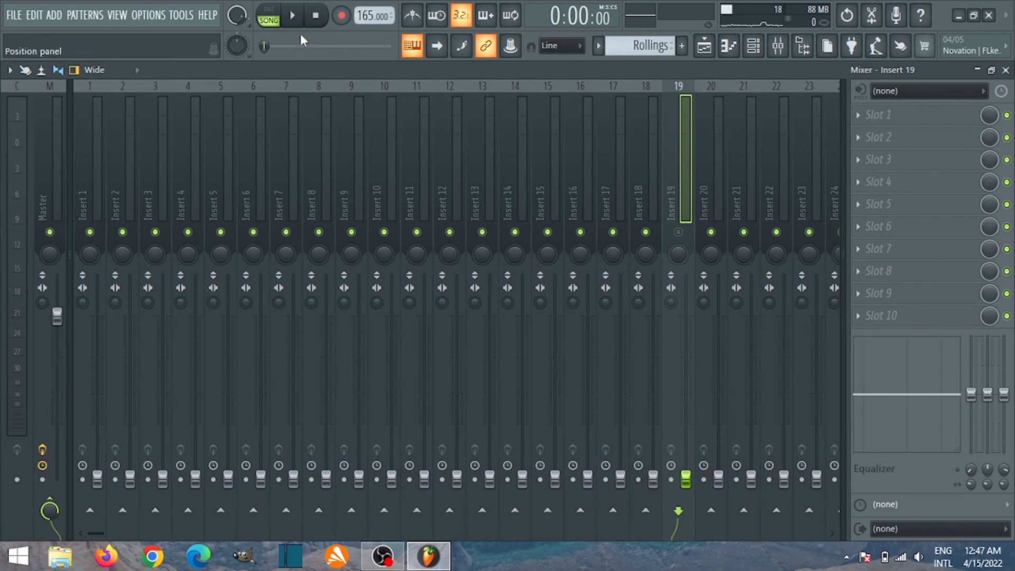
pyautogui.click(292, 16)
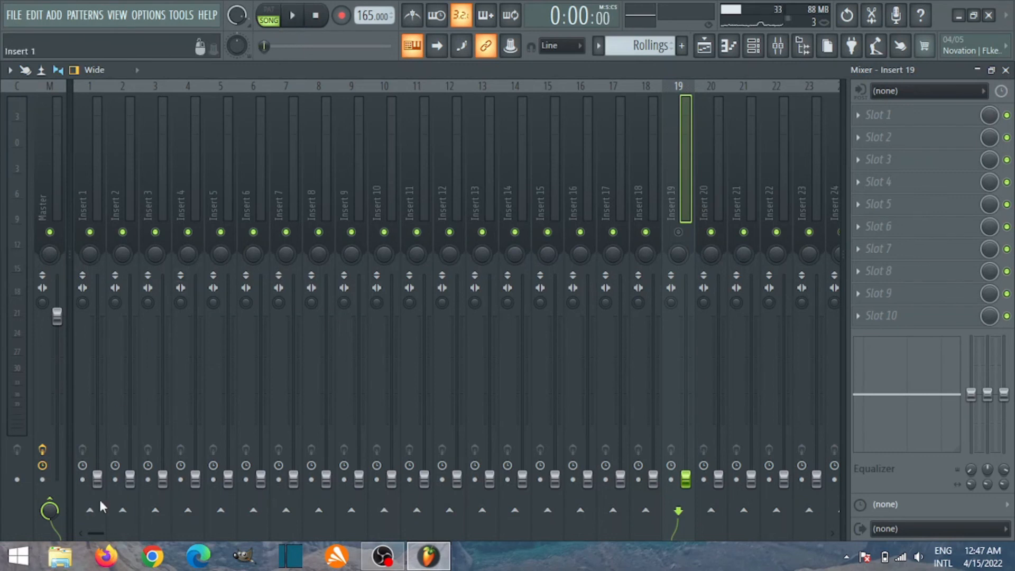
pyautogui.click(678, 232)
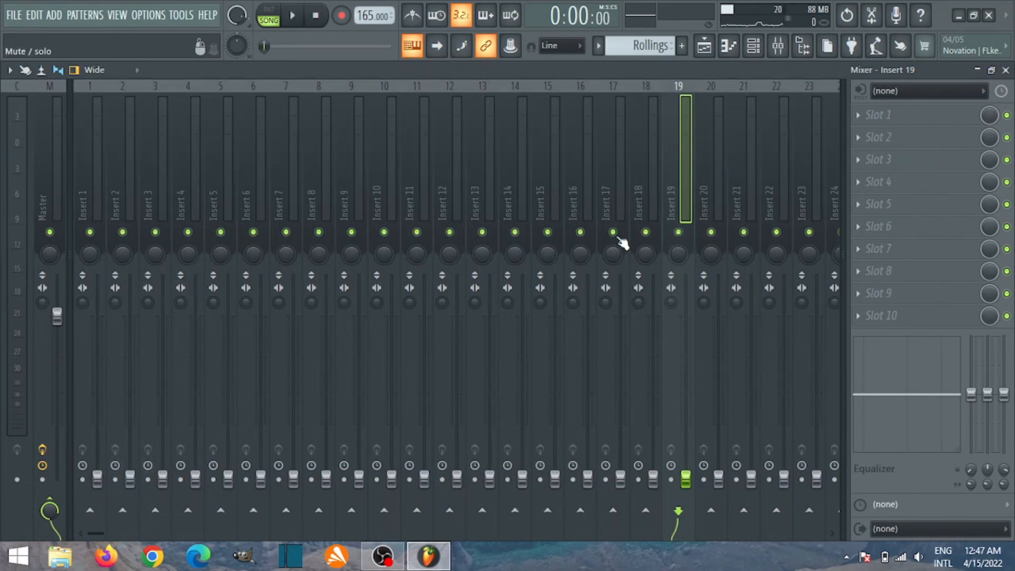
# - Try starting the mix with Insert 5 alongside Insert 1 during playback, and pull both volumes back down
pyautogui.moveTo(228, 478); pyautogui.dragTo(228, 404)
pyautogui.press('space')
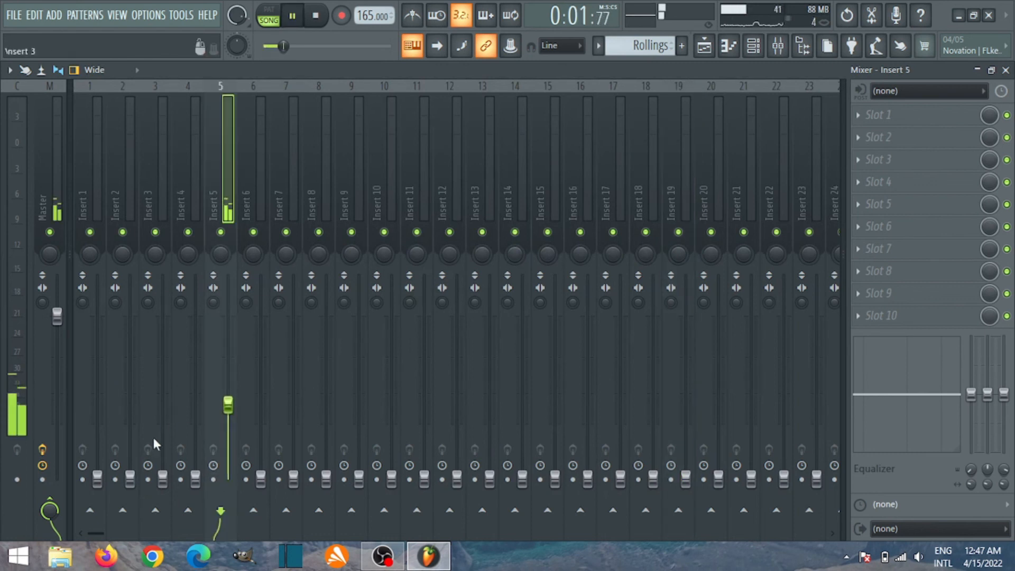
pyautogui.moveTo(97, 479); pyautogui.dragTo(98, 400)
pyautogui.moveTo(228, 404); pyautogui.dragTo(228, 396)
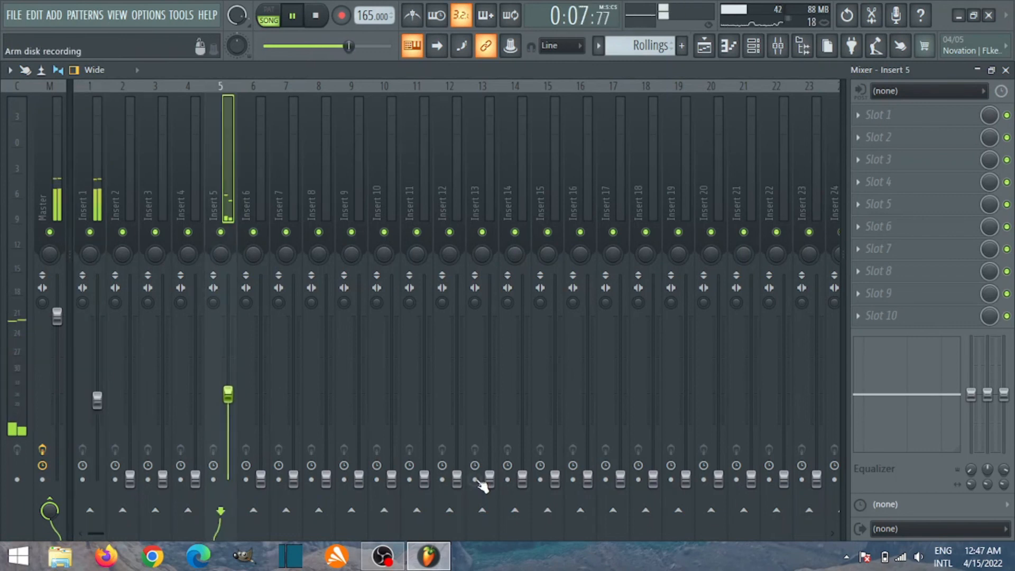
pyautogui.press('space')
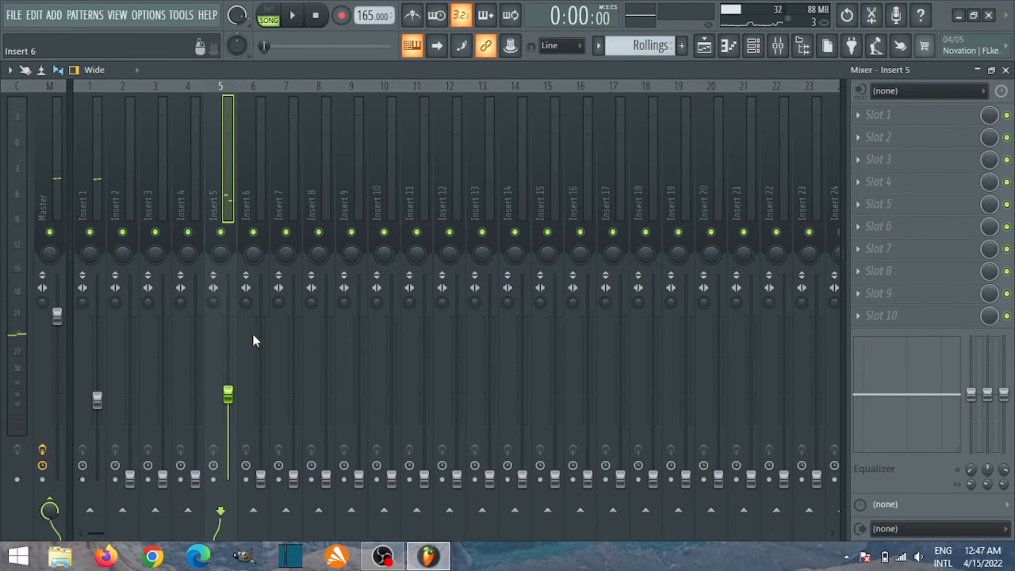
pyautogui.moveTo(228, 407); pyautogui.dragTo(228, 479)
pyautogui.moveTo(98, 400); pyautogui.dragTo(97, 479)
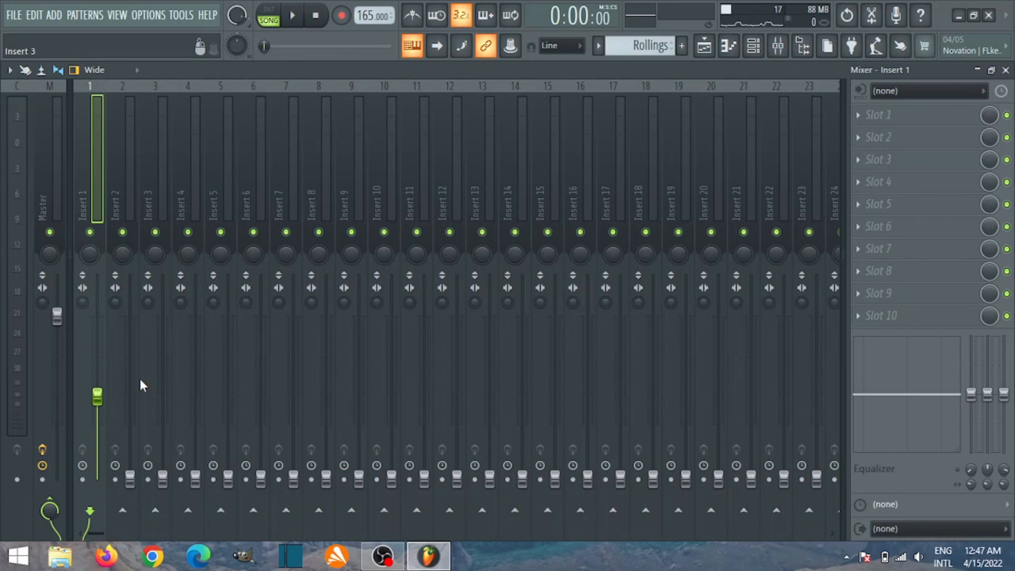
# - During playback, adjust the volume of Insert 1 and raise Insert 3 to 45%
pyautogui.press('space')
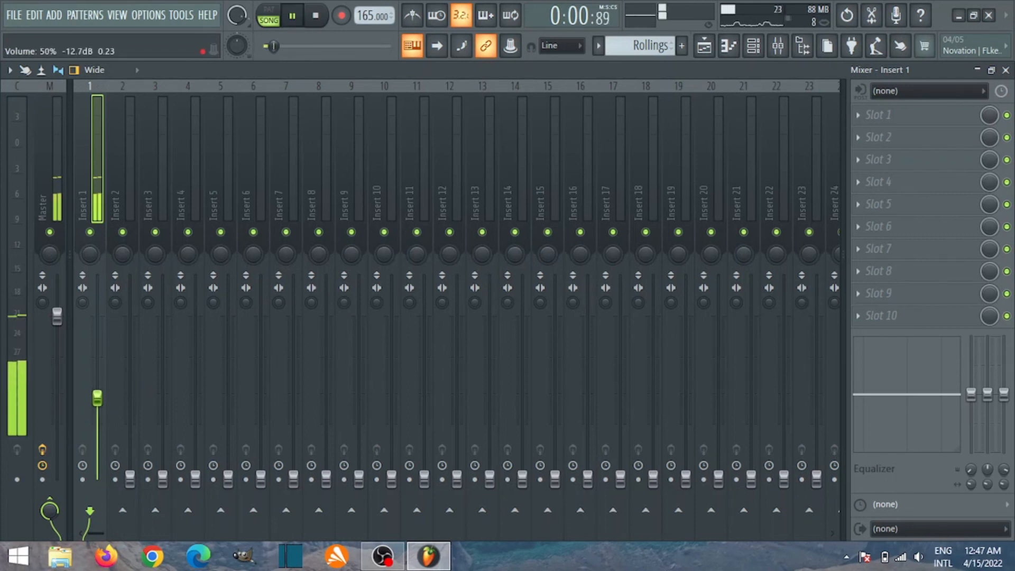
pyautogui.moveTo(100, 401); pyautogui.dragTo(97, 406)
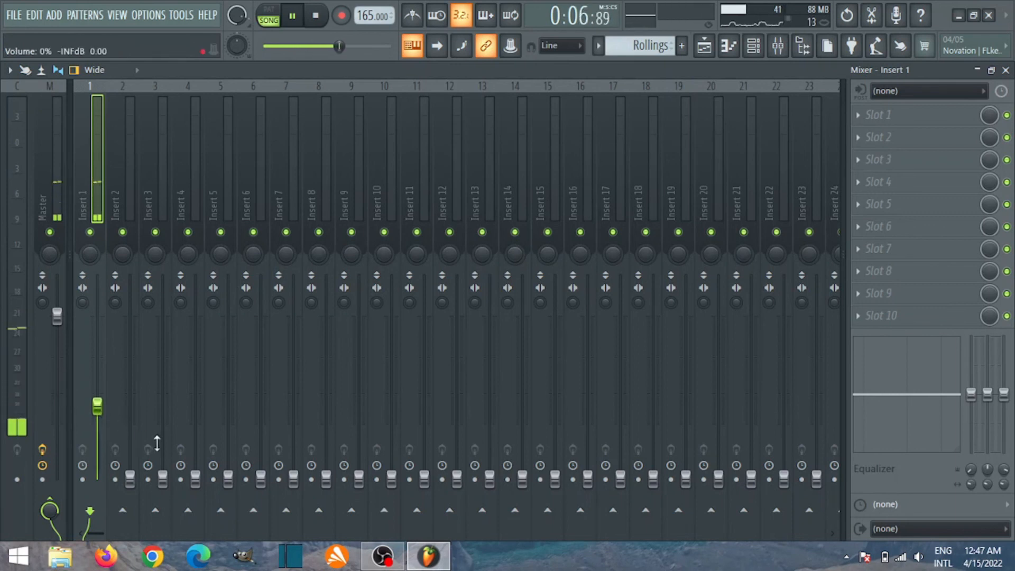
pyautogui.moveTo(130, 479); pyautogui.dragTo(163, 401)
pyautogui.press('space')
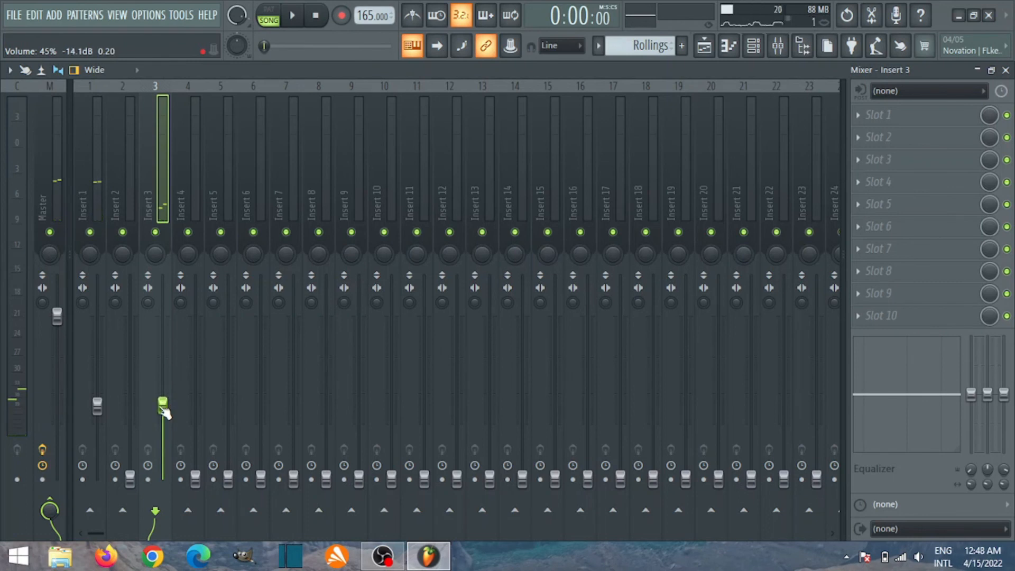
# - Load Fruity Parametric EQ 2 in Slot 1 of Insert 3 and play the song to view its spectrum
pyautogui.click(906, 118)
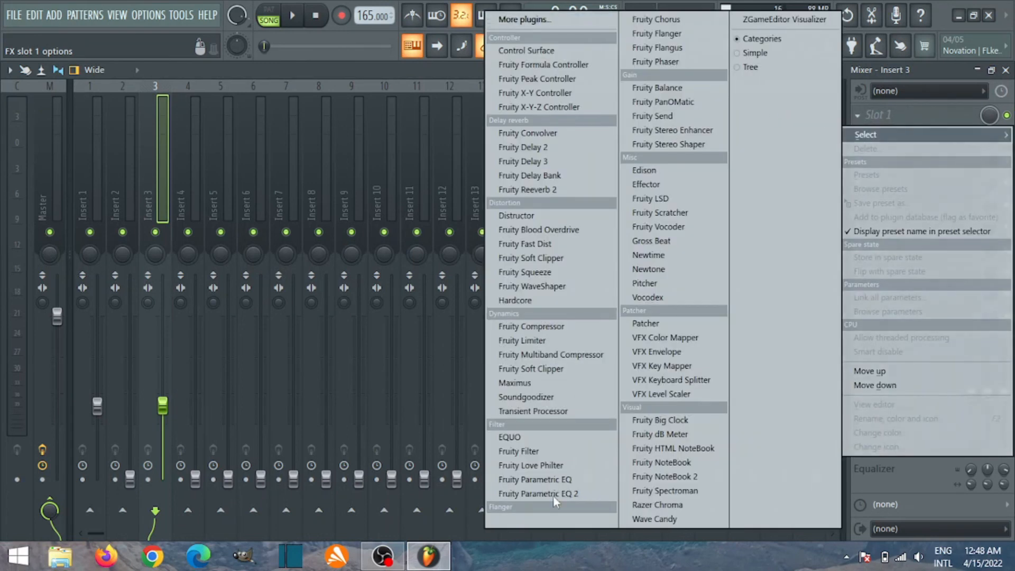
pyautogui.click(532, 494)
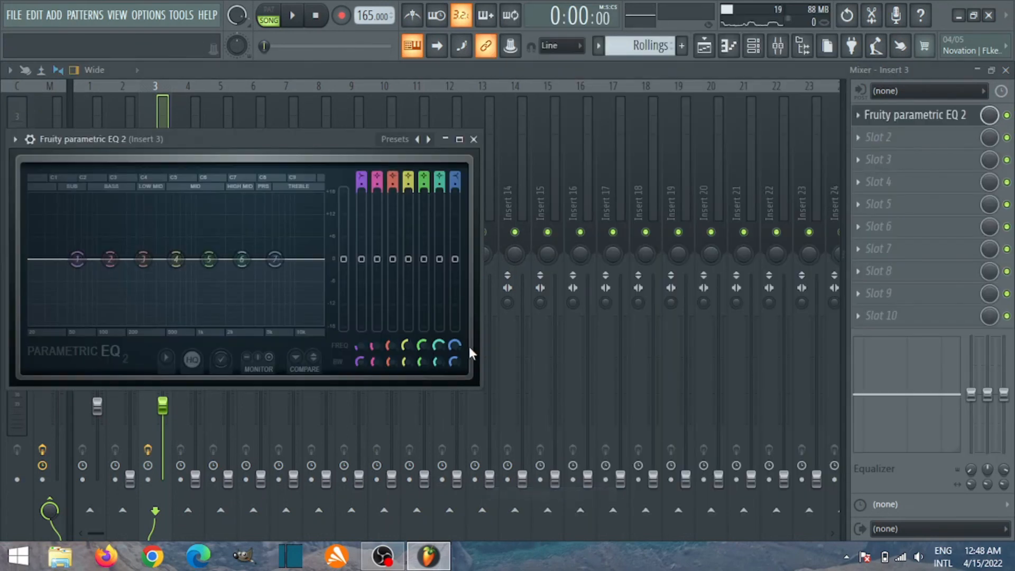
pyautogui.moveTo(224, 142); pyautogui.dragTo(422, 138)
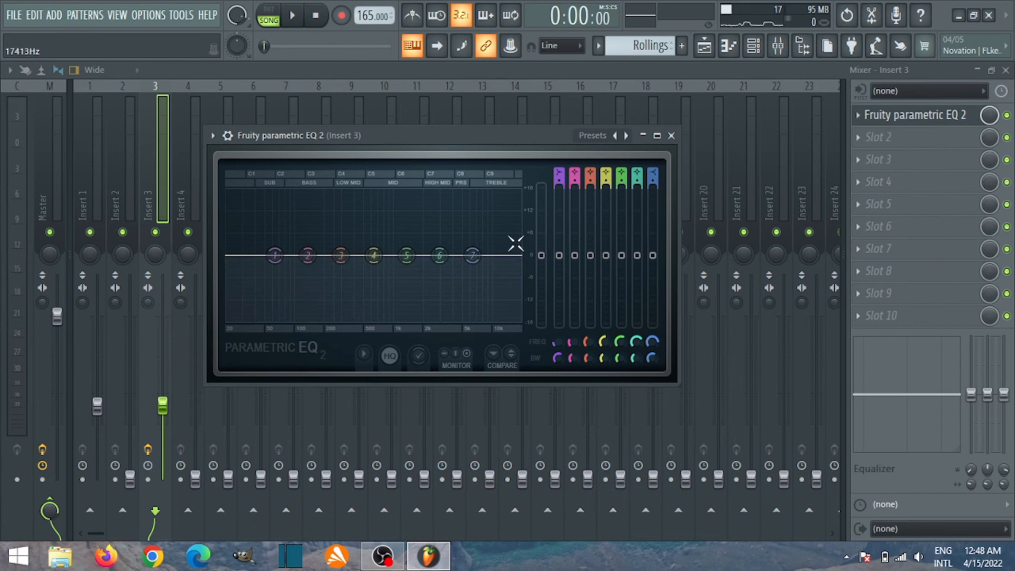
pyautogui.press('space')
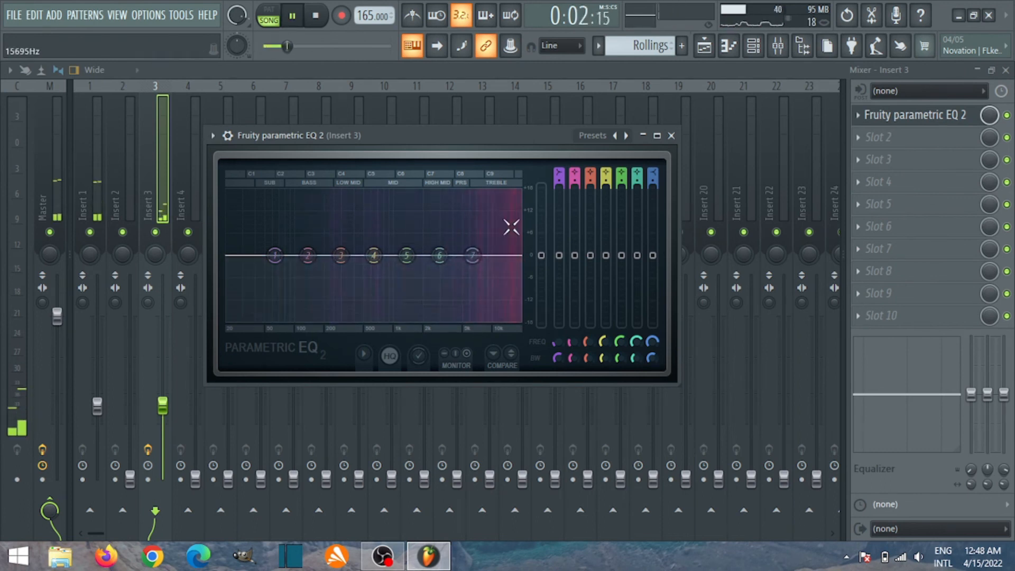
pyautogui.press('space')
# - Cut the low end of Insert 3 by lowering EQ band 1 fully at about 226 Hz, auditioning the change
pyautogui.moveTo(274, 256); pyautogui.dragTo(340, 322)
pyautogui.press('space')
pyautogui.press('space')
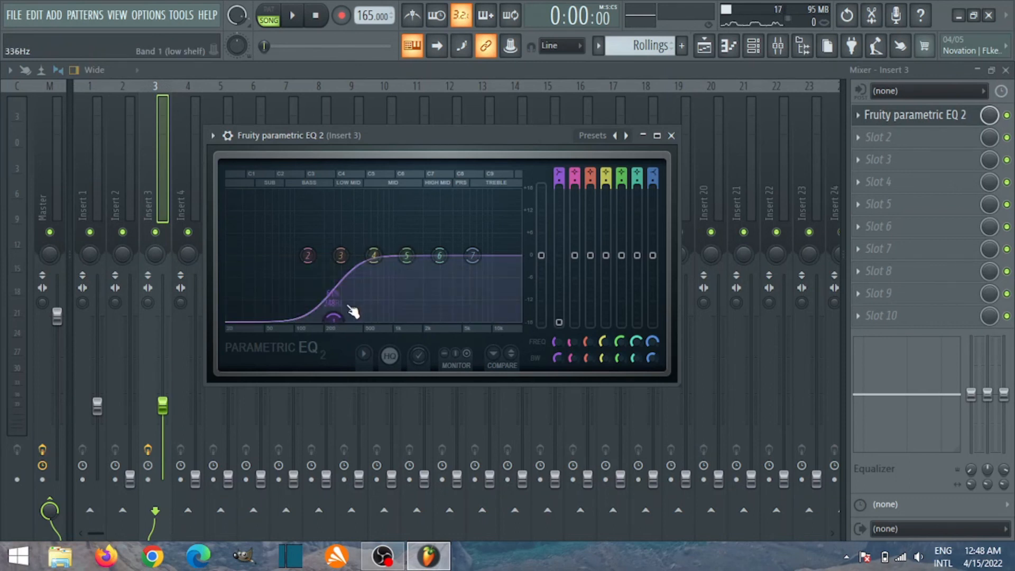
pyautogui.moveTo(338, 321)
pyautogui.mouseDown()
pyautogui.moveTo(427, 327)
pyautogui.moveTo(329, 322)
pyautogui.mouseUp()
pyautogui.press('space')
pyautogui.press('space')
# - Set EQ band 1's order to Steep 8, nudge its cutoff slightly higher while auditioning, and close the equalizer
pyautogui.rightClick(329, 321)
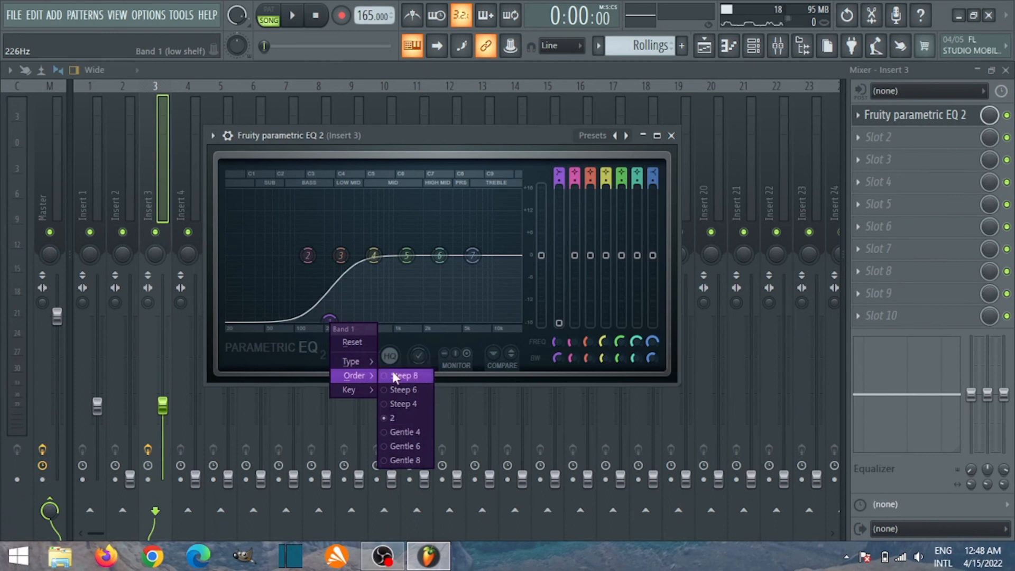
pyautogui.click(395, 376)
pyautogui.press('space')
pyautogui.moveTo(334, 328)
pyautogui.mouseDown()
pyautogui.moveTo(429, 320)
pyautogui.moveTo(337, 321)
pyautogui.mouseUp()
pyautogui.press('space')
pyautogui.press('space')
pyautogui.press('space')
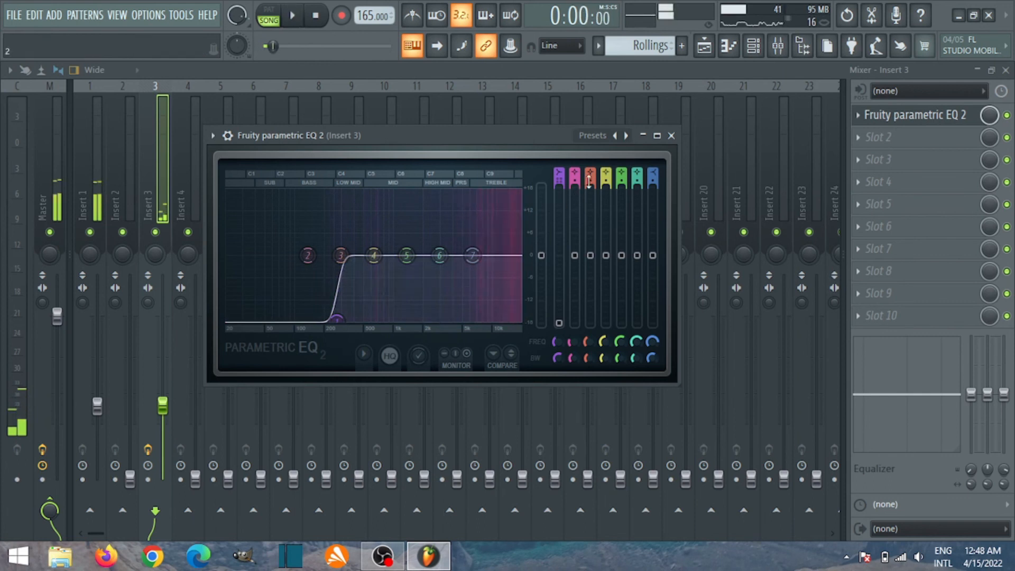
pyautogui.click(671, 136)
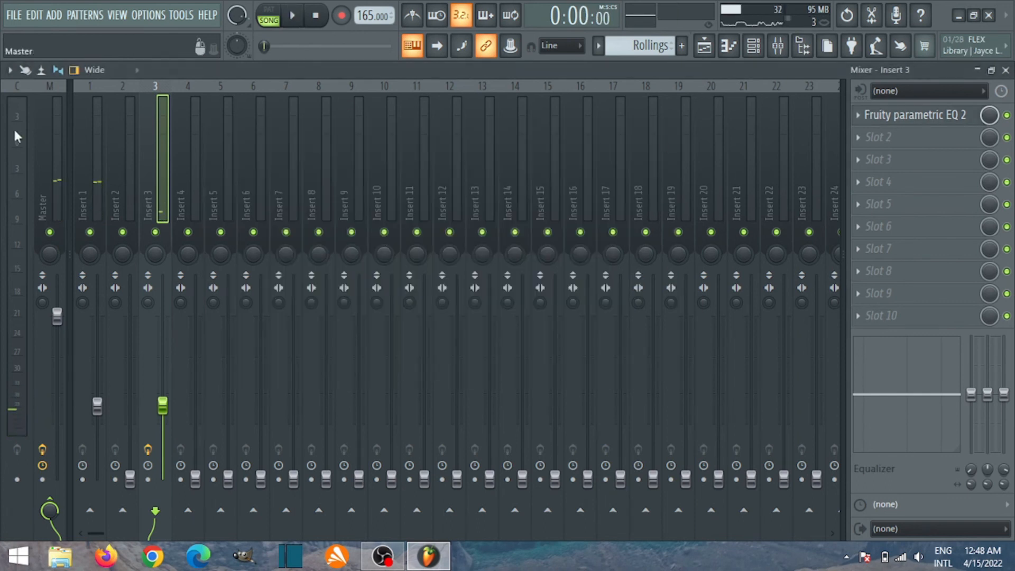
# - Lower Insert 1 slightly and raise Insert 4 to about the level of Insert 3 while the song plays
pyautogui.click(98, 405)
pyautogui.press('space')
pyautogui.moveTo(196, 479); pyautogui.dragTo(195, 412)
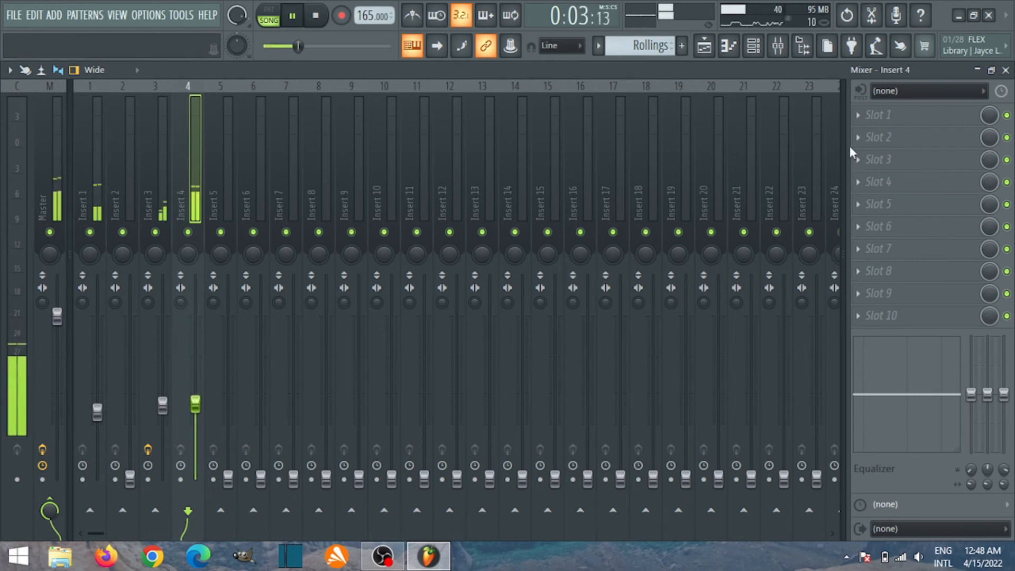
# - Load Fruity Parametric EQ 2 in Slot 1 of Insert 4 and play the song briefly to view its spectrum
pyautogui.press('space')
pyautogui.click(877, 114)
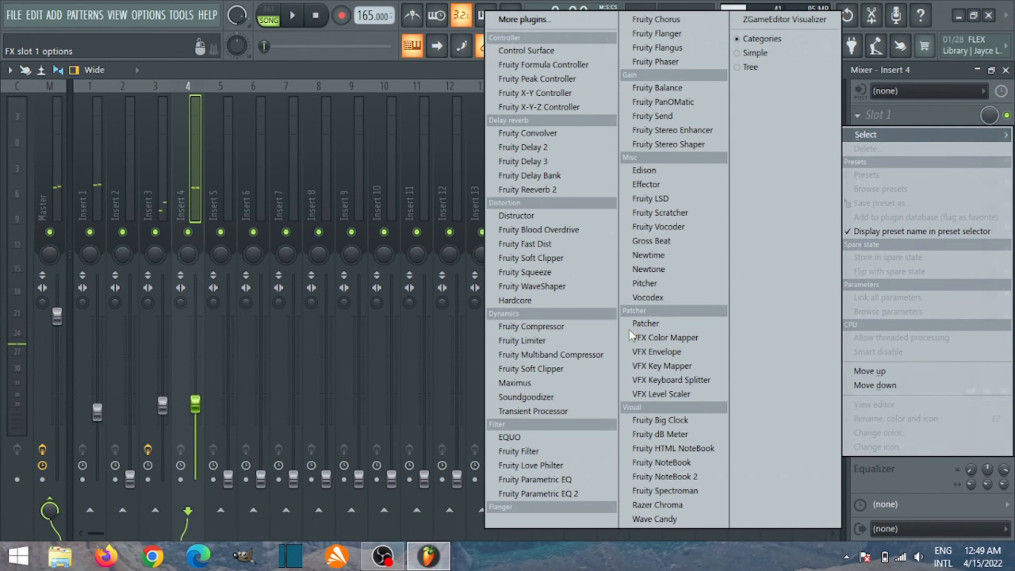
pyautogui.click(553, 494)
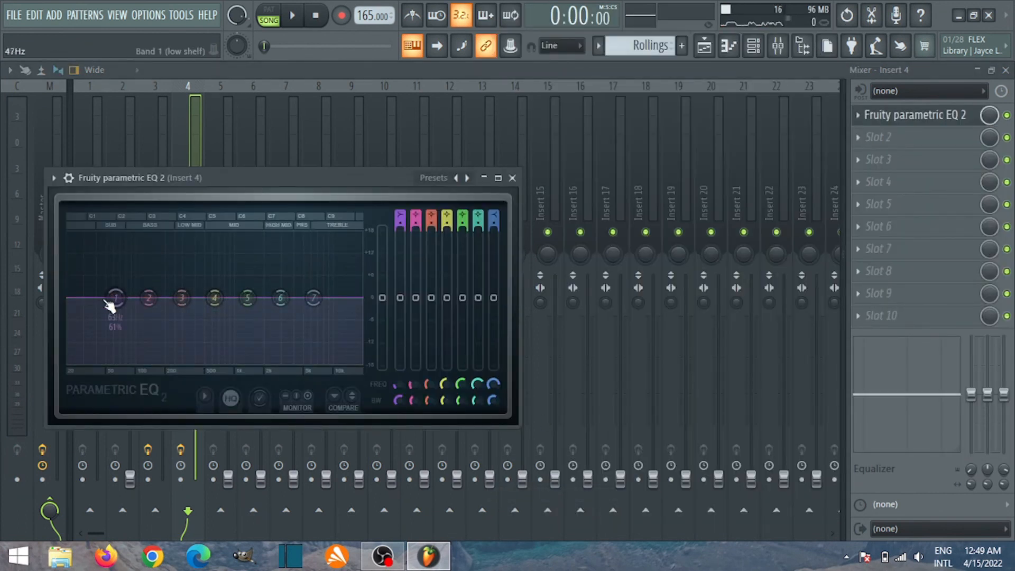
pyautogui.press('space')
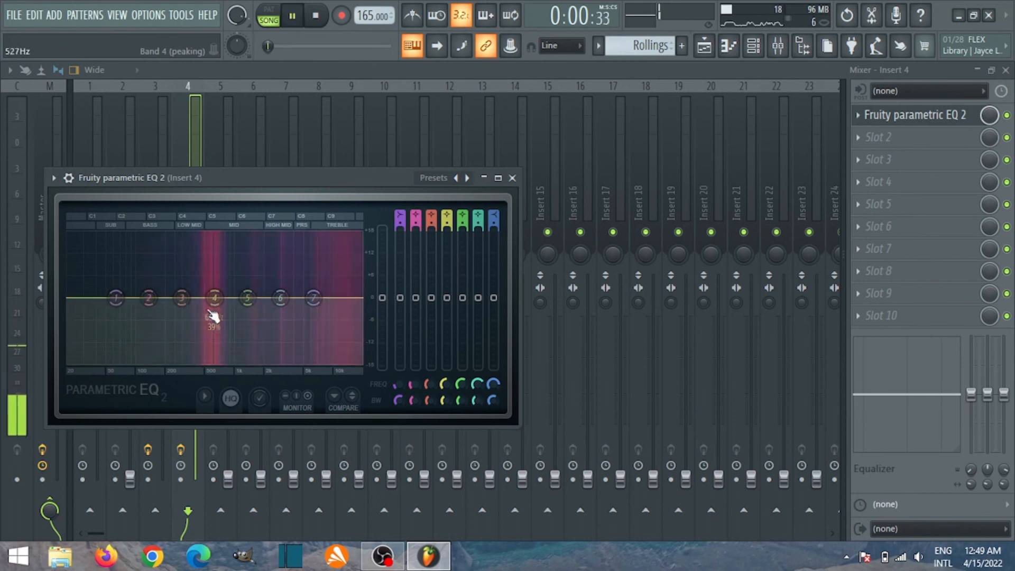
pyautogui.press('space')
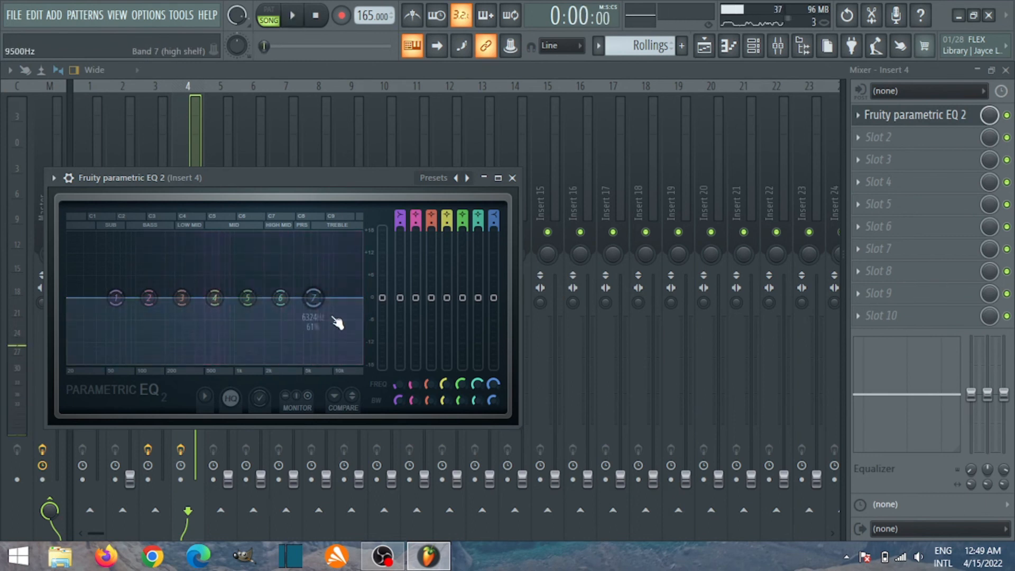
# - Set EQ band 1's order to Steep 8, lower it fully near band 3's frequency, audition the low cut and close the equalizer
pyautogui.rightClick(115, 300)
pyautogui.moveTo(144, 350)
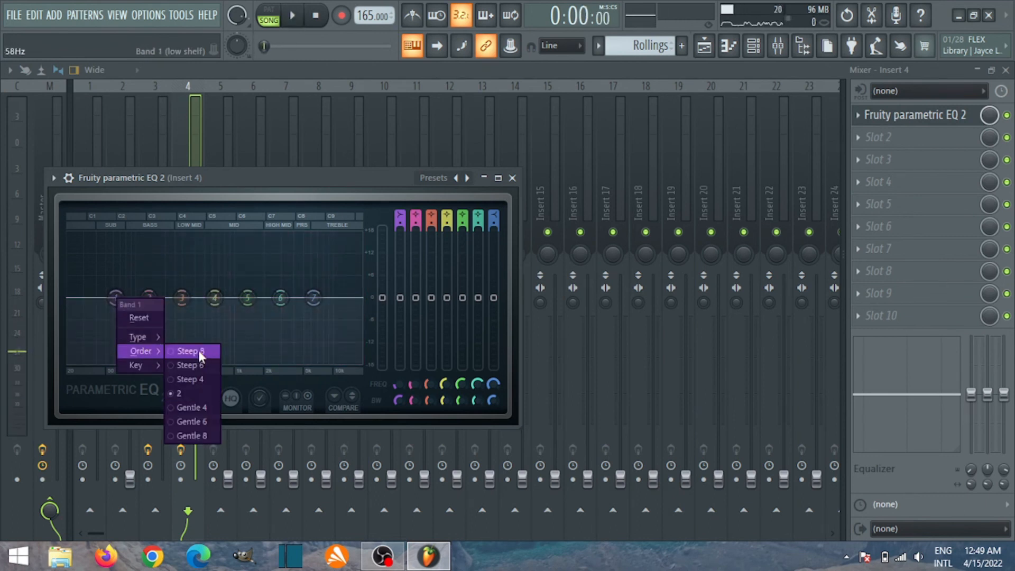
pyautogui.click(198, 354)
pyautogui.moveTo(126, 300); pyautogui.dragTo(183, 362)
pyautogui.press('space')
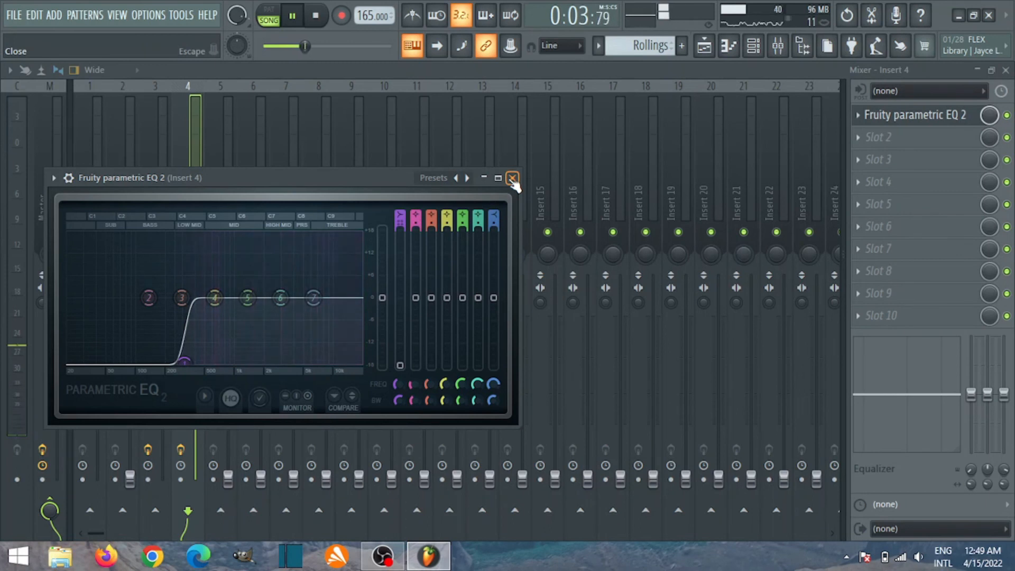
pyautogui.press('space')
pyautogui.click(512, 178)
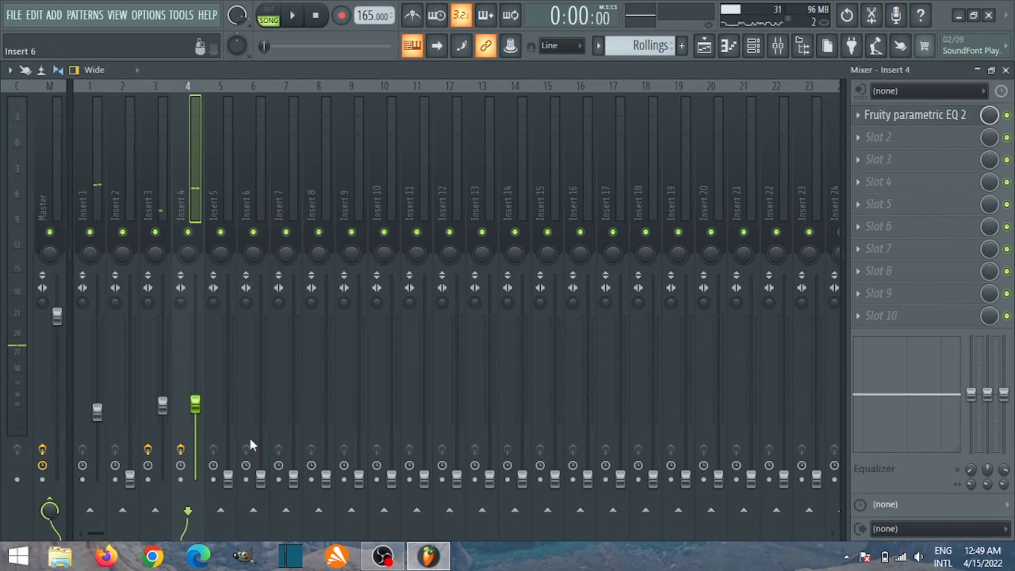
# - Raise Insert 5 to about 43% (-14.9 dB) while the song plays and lower Insert 1 by a hair
pyautogui.press('space')
pyautogui.moveTo(235, 485); pyautogui.dragTo(229, 409)
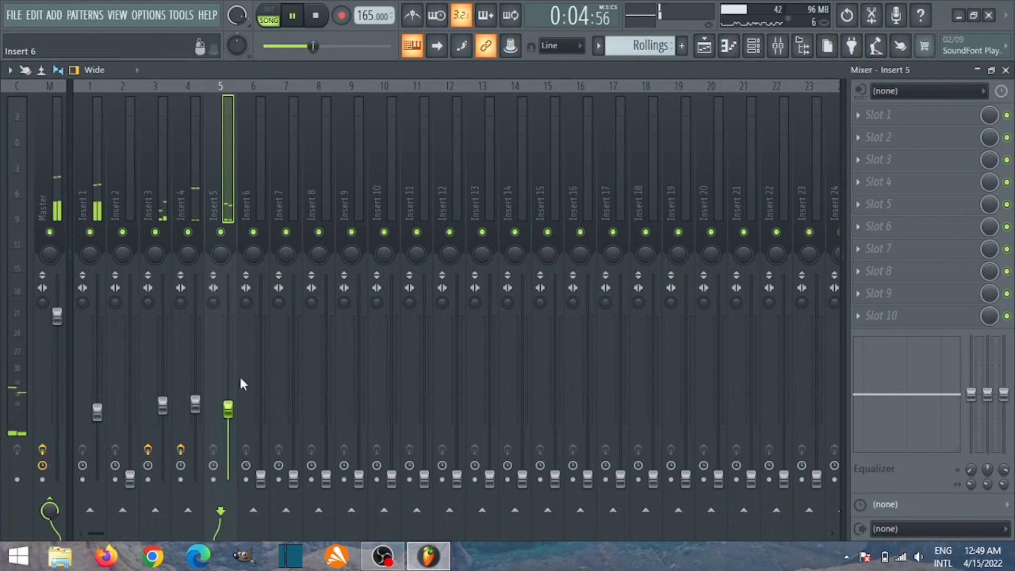
pyautogui.moveTo(97, 412); pyautogui.dragTo(97, 413)
pyautogui.press('space')
pyautogui.click(204, 243)
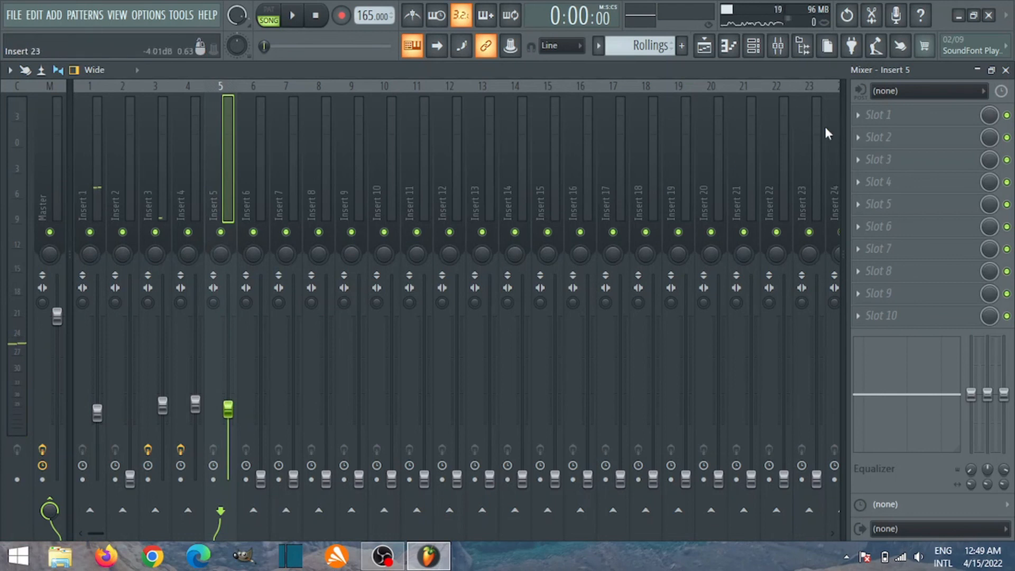
# - Load Fruity Parametric EQ 2 in Slot 1 of Insert 5 and play the song briefly to view its spectrum
pyautogui.click(878, 115)
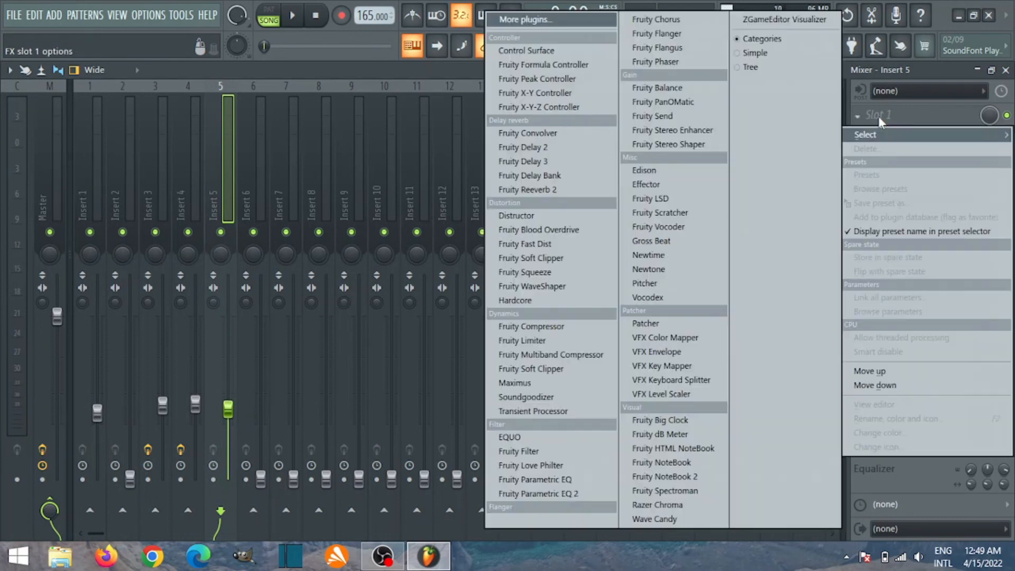
pyautogui.click(538, 494)
pyautogui.press('space')
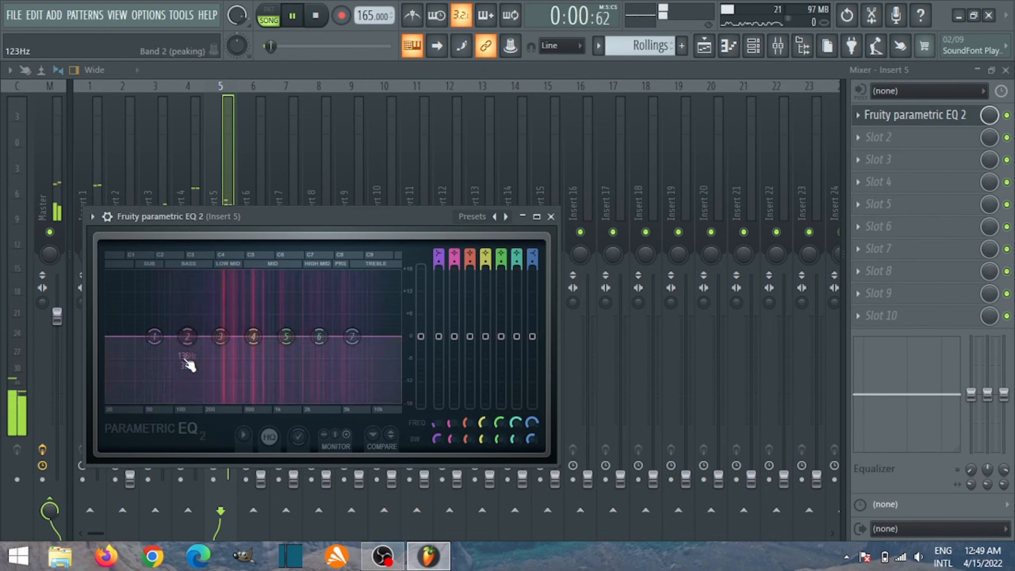
pyautogui.press('space')
# - Cut Insert 5's low end with EQ band 1 at Steep 8, shifting the cutoff up to about 200 Hz while auditioning, and close the equalizer
pyautogui.rightClick(155, 336)
pyautogui.moveTo(199, 394)
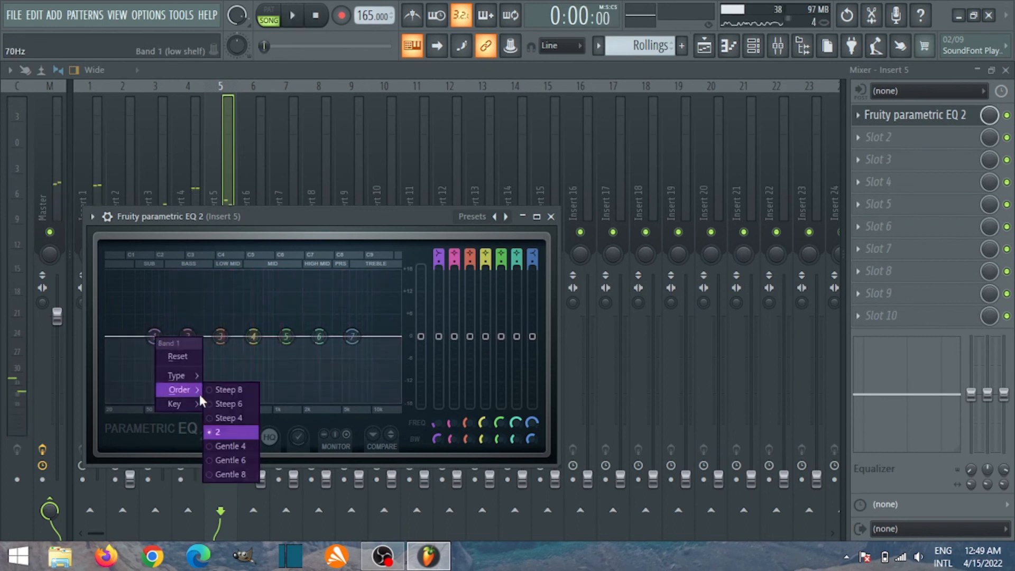
pyautogui.click(250, 389)
pyautogui.moveTo(158, 344); pyautogui.dragTo(166, 399)
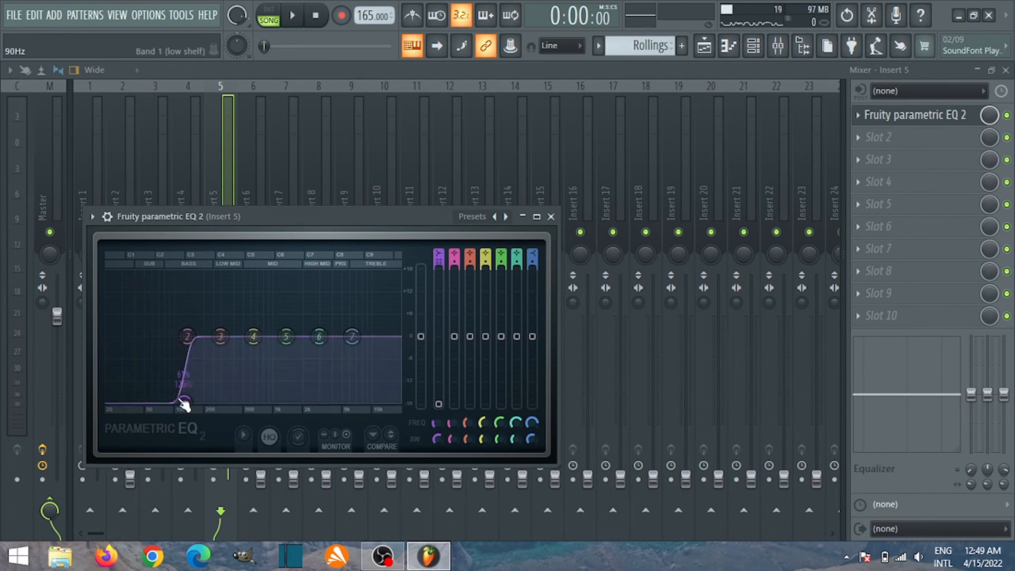
pyautogui.press('space')
pyautogui.moveTo(181, 399); pyautogui.dragTo(206, 401)
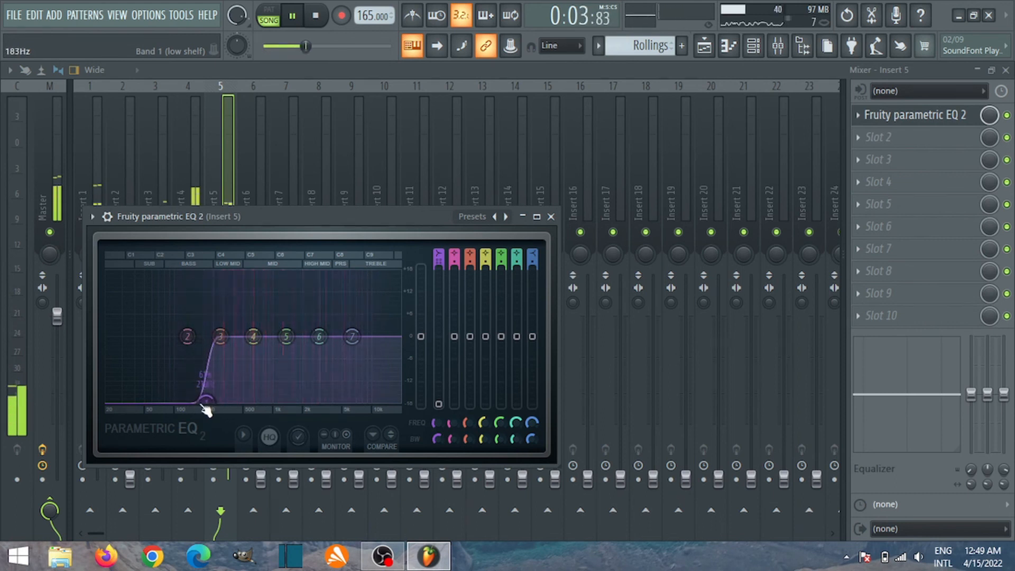
pyautogui.press('space')
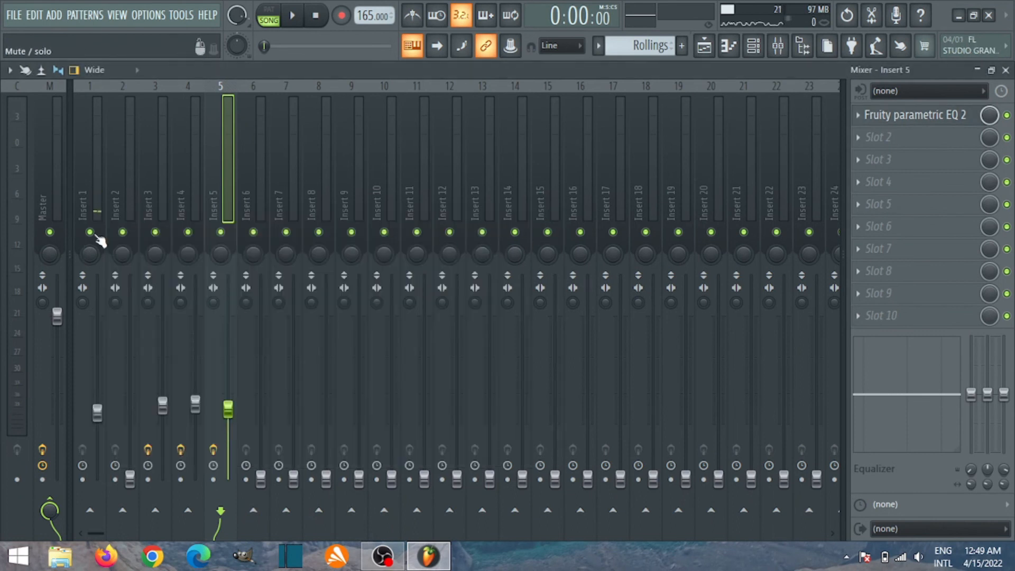
# - Solo Insert 5, play the song and reopen its equalizer
pyautogui.rightClick(221, 233)
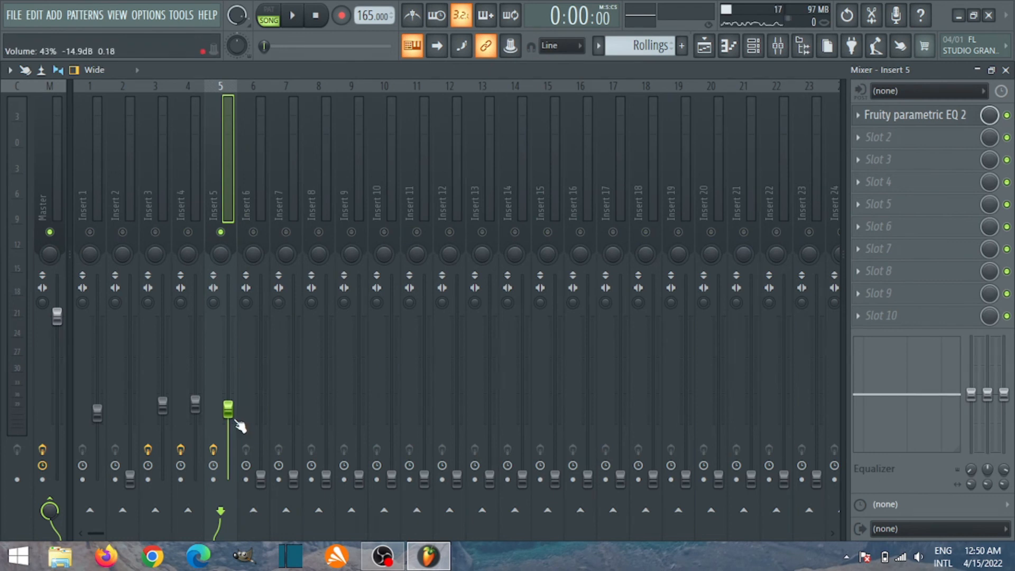
pyautogui.press('space')
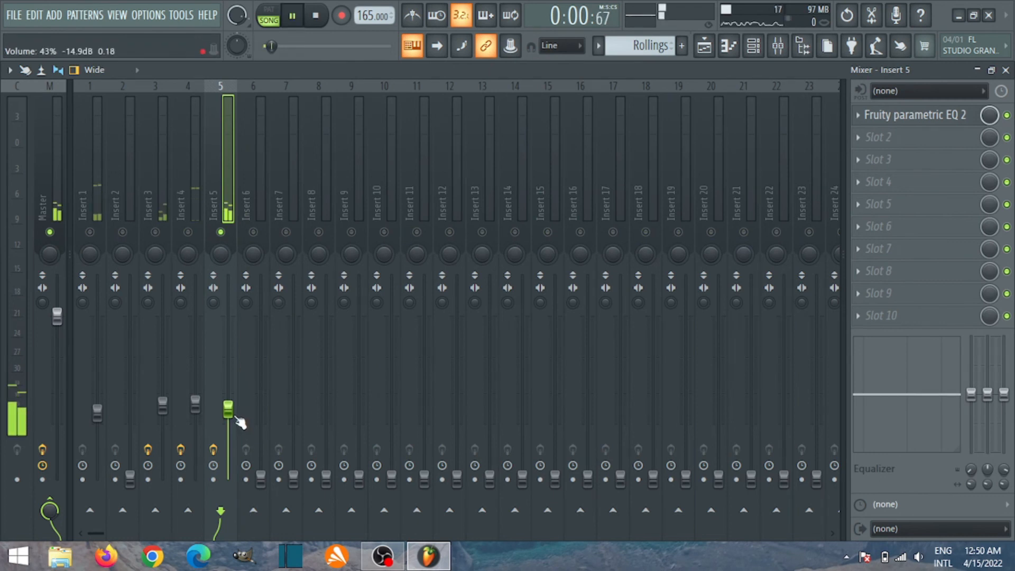
pyautogui.click(899, 117)
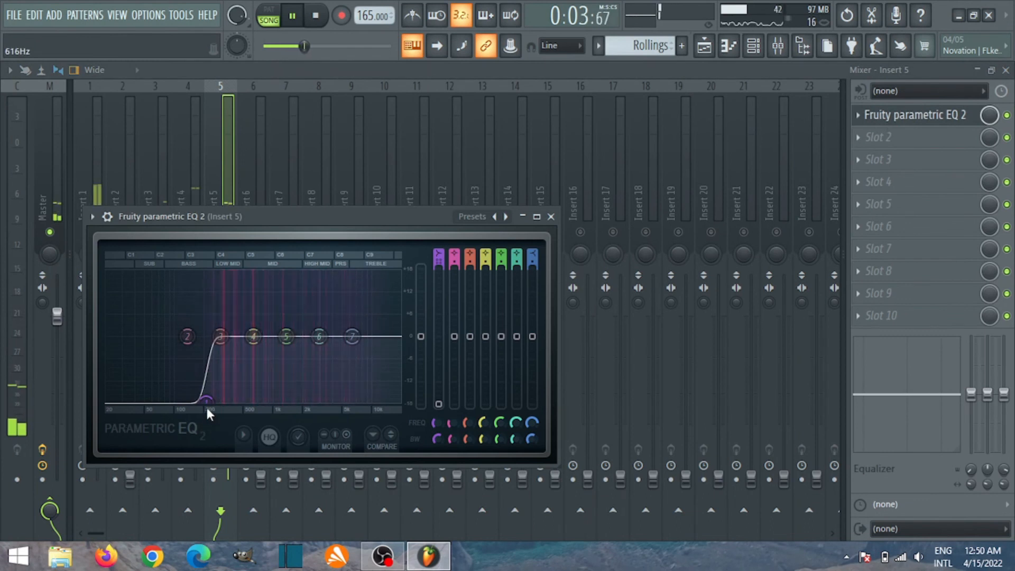
# - Move band 1's cutoff down to about 21 Hz, lower band 7 fully in the bass range and slightly reduce the equalizer's main level
pyautogui.moveTo(206, 400); pyautogui.dragTo(110, 400)
pyautogui.press('space')
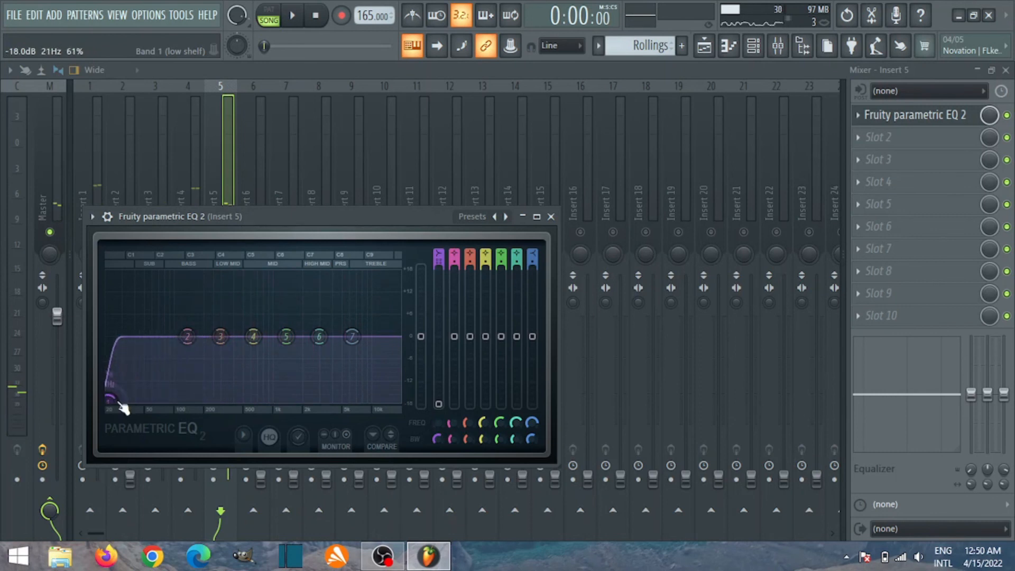
pyautogui.moveTo(352, 337); pyautogui.dragTo(170, 400)
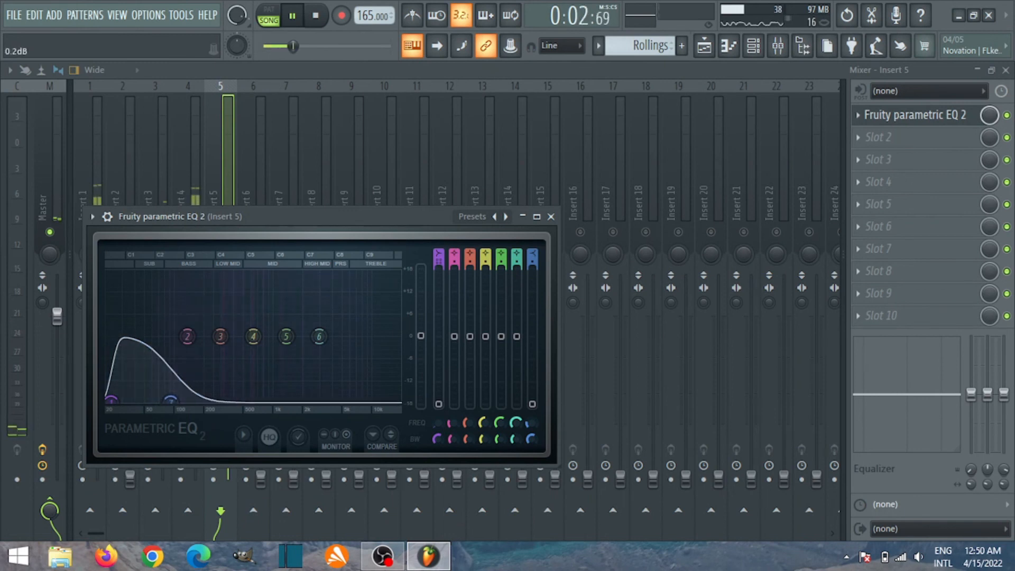
pyautogui.moveTo(420, 336)
pyautogui.mouseDown()
pyautogui.moveTo(421, 305)
pyautogui.moveTo(421, 343)
pyautogui.mouseUp()
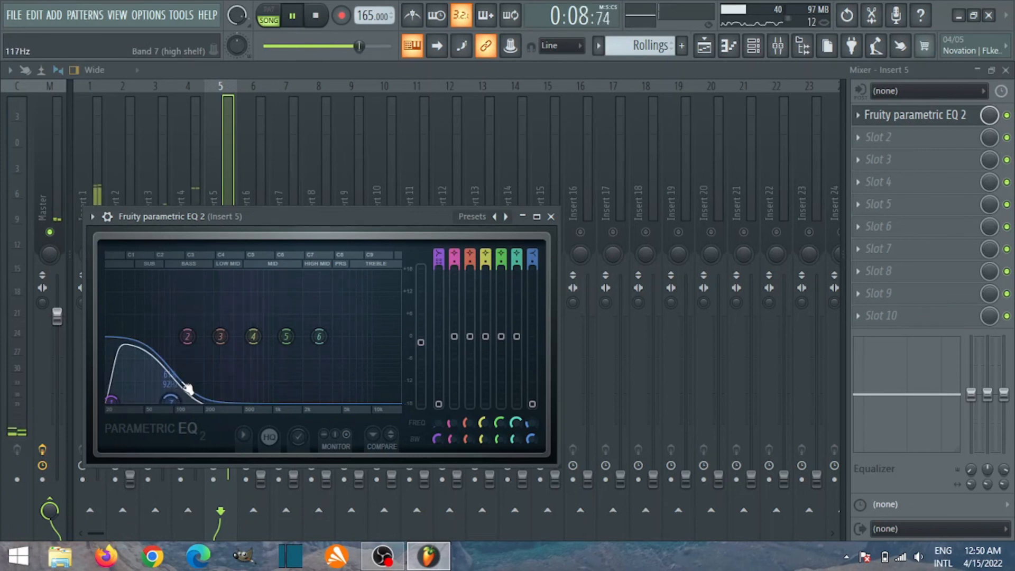
# - Set band 7's order to Steep 8 and lower band 2 to about -10.9 dB at 34 Hz
pyautogui.rightClick(174, 399)
pyautogui.moveTo(203, 455)
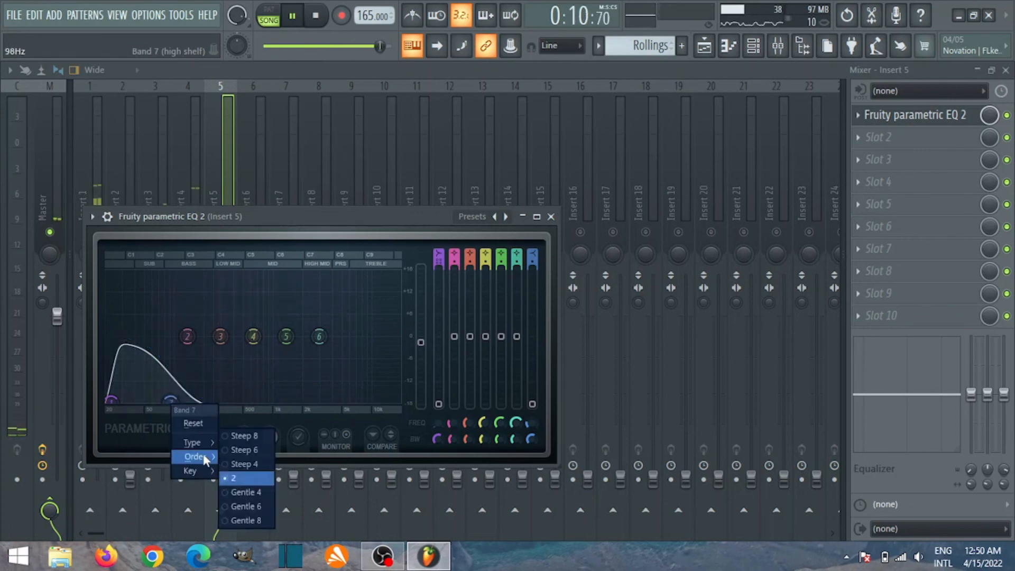
pyautogui.click(231, 437)
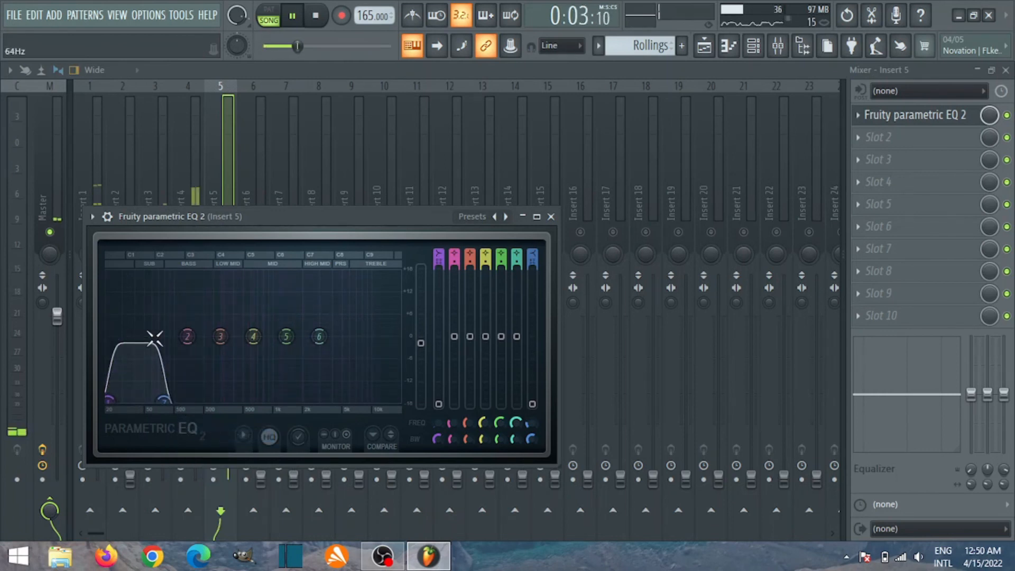
pyautogui.moveTo(188, 336); pyautogui.dragTo(127, 377)
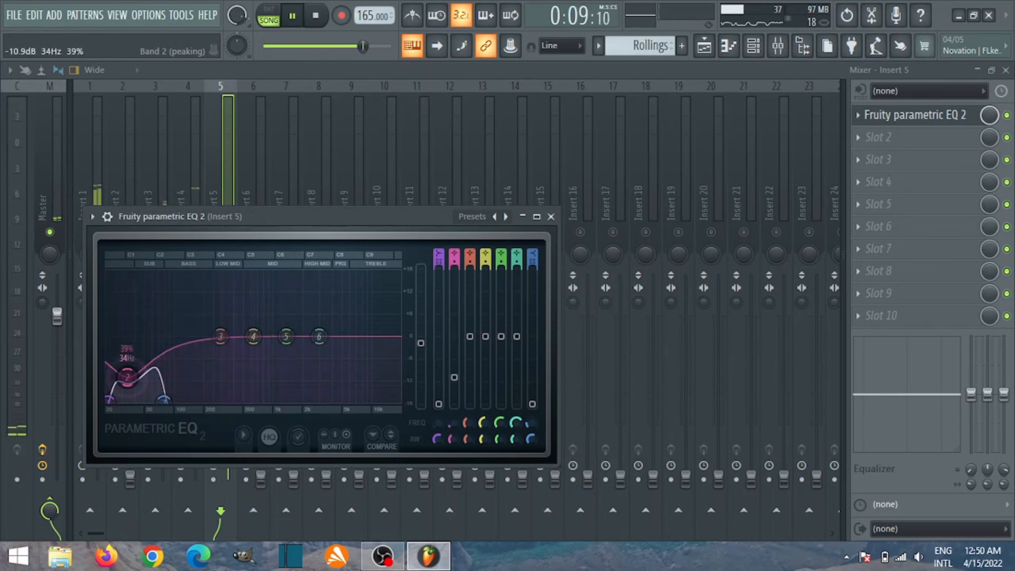
# - Stop playback and reset Insert 5's equalizer to the Default preset
pyautogui.press('space')
pyautogui.rightClick(506, 216)
pyautogui.click(536, 226)
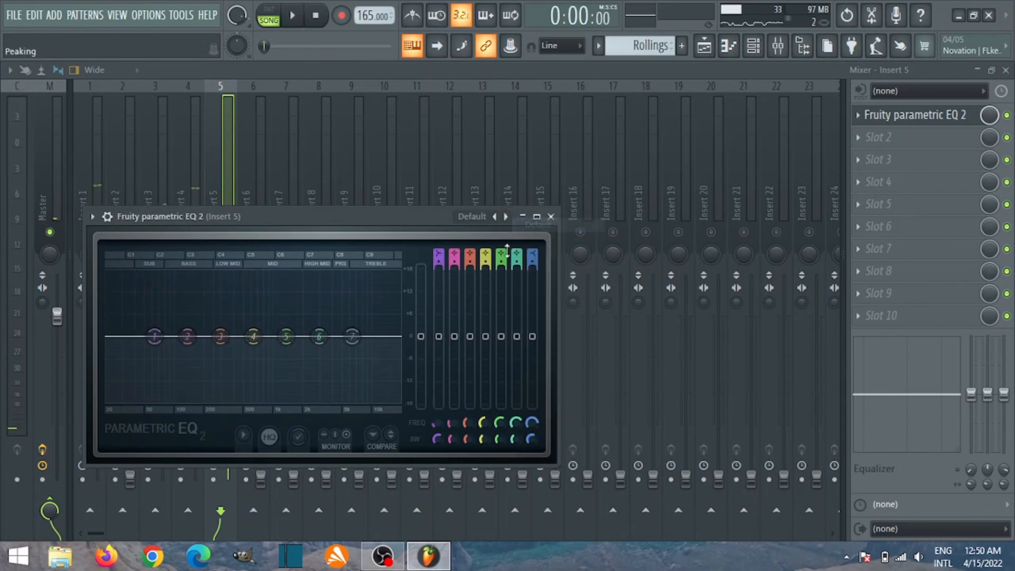
# - Set band 1's order to Steep 8, lower it fully, shift its cutoff to about 200 Hz while auditioning, and close the equalizer
pyautogui.rightClick(153, 334)
pyautogui.click(214, 390)
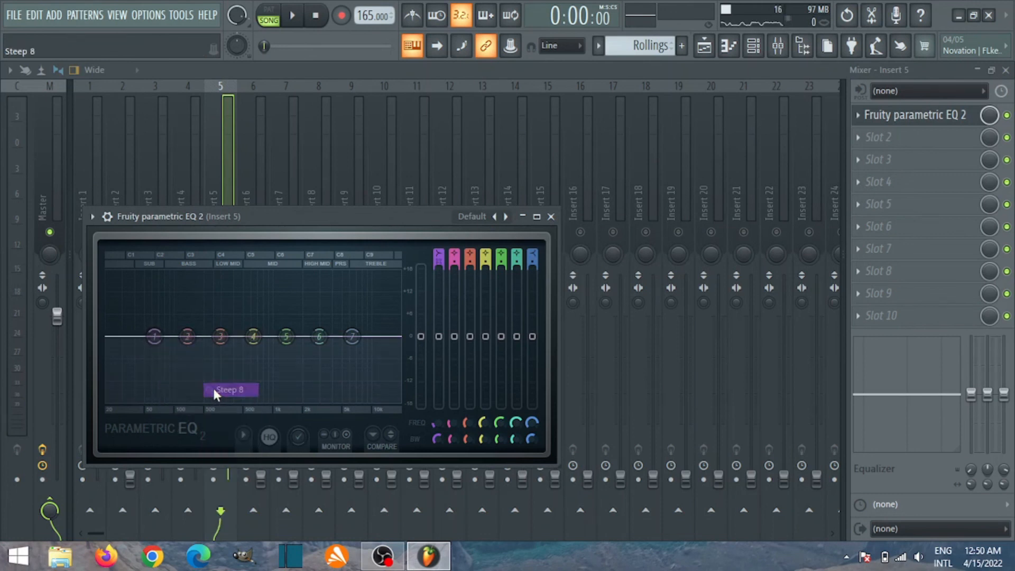
pyautogui.moveTo(153, 337); pyautogui.dragTo(184, 399)
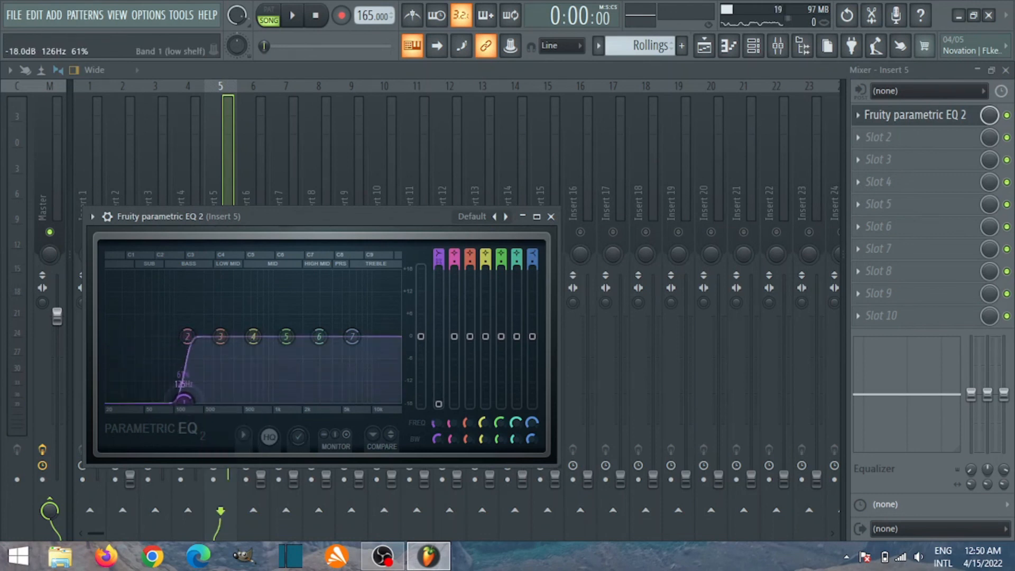
pyautogui.press('space')
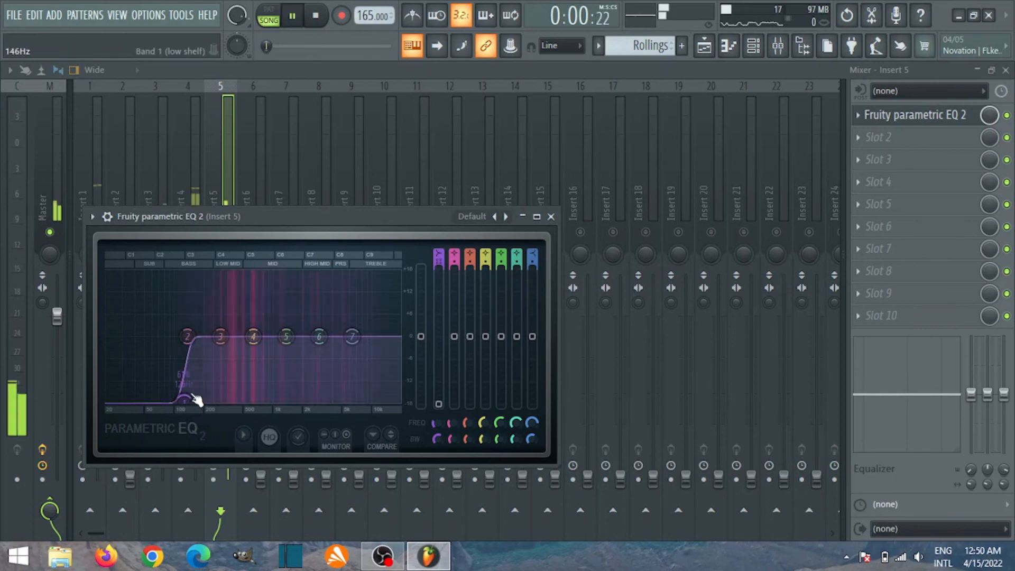
pyautogui.moveTo(183, 399); pyautogui.dragTo(208, 400)
pyautogui.press('space')
pyautogui.click(551, 217)
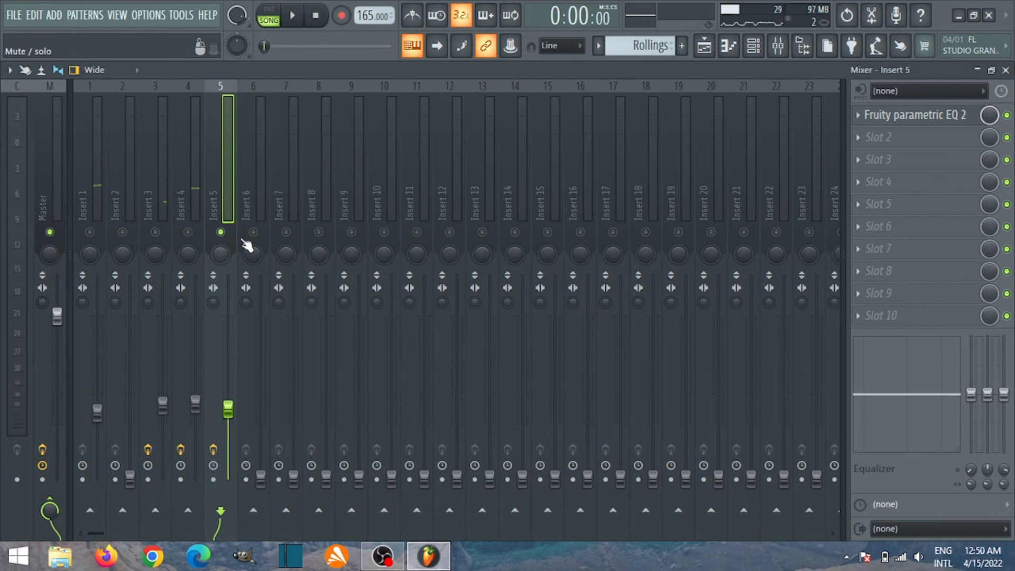
# - Solo Insert 6, raise it to about Insert 5's level during playback, and load Fruity Parametric EQ 2 in its Slot 1
pyautogui.press('space')
pyautogui.moveTo(261, 478); pyautogui.dragTo(261, 408)
pyautogui.press('space')
pyautogui.click(893, 117)
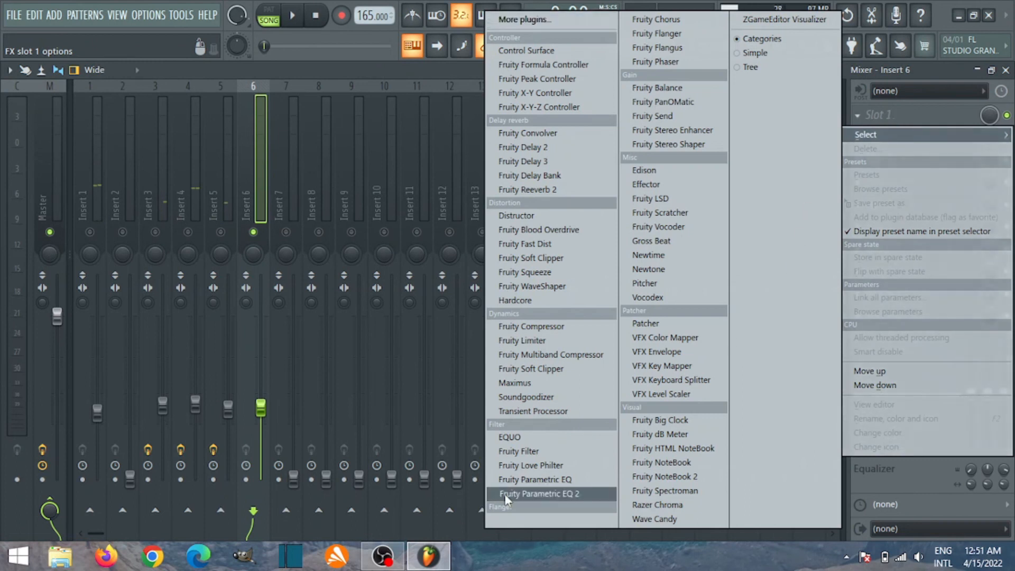
pyautogui.click(534, 494)
# - Cut Insert 6's low end by setting EQ band 1 to Steep 8 and lowering it fully at about 274 Hz, auditioning the change
pyautogui.rightClick(188, 375)
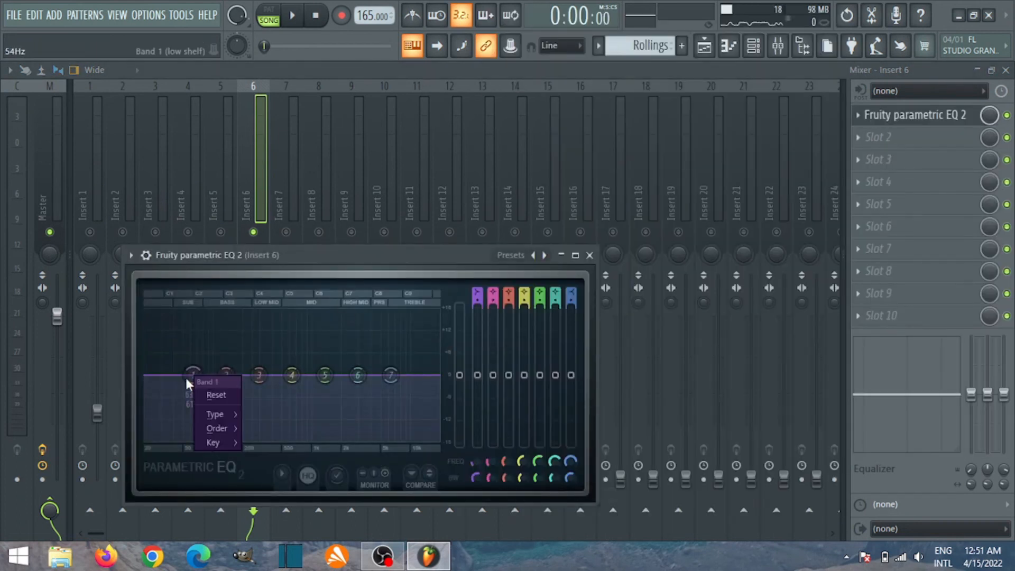
pyautogui.moveTo(212, 429)
pyautogui.click(259, 428)
pyautogui.moveTo(193, 375); pyautogui.dragTo(256, 437)
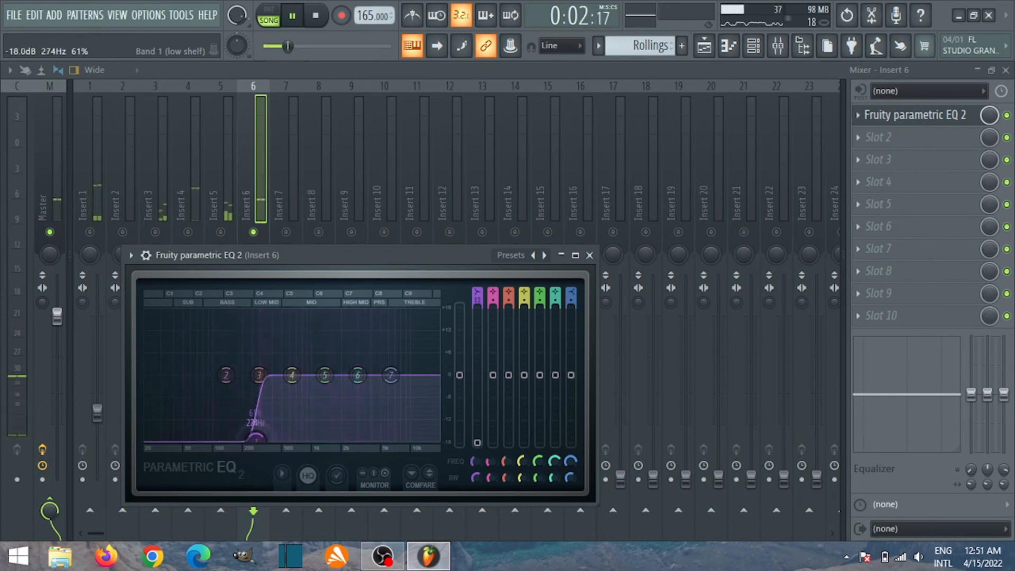
pyautogui.press('space')
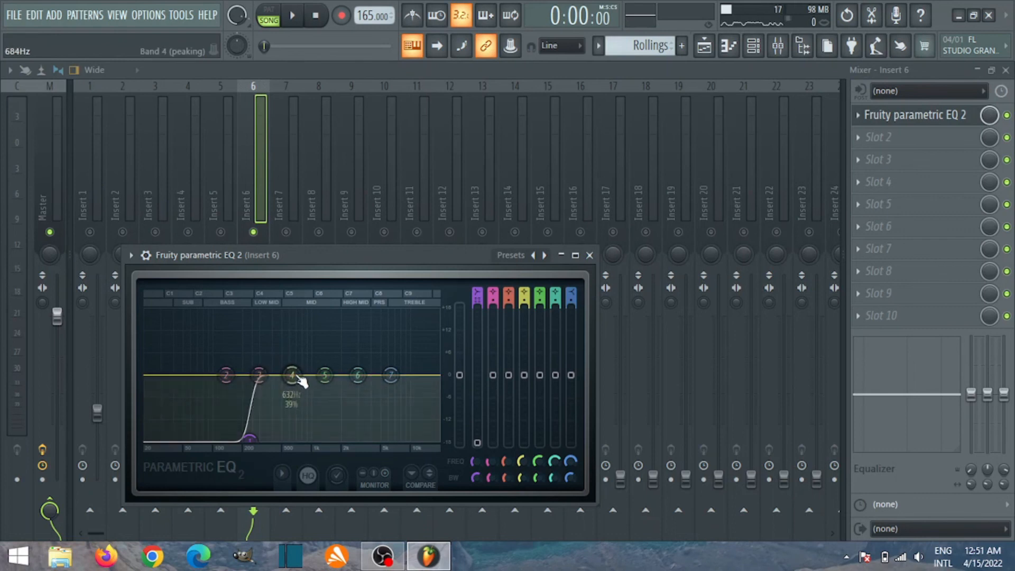
# - Boost EQ band 4 slightly at about 543 Hz on Insert 6 and play the song to audition it
pyautogui.moveTo(292, 376); pyautogui.dragTo(285, 362)
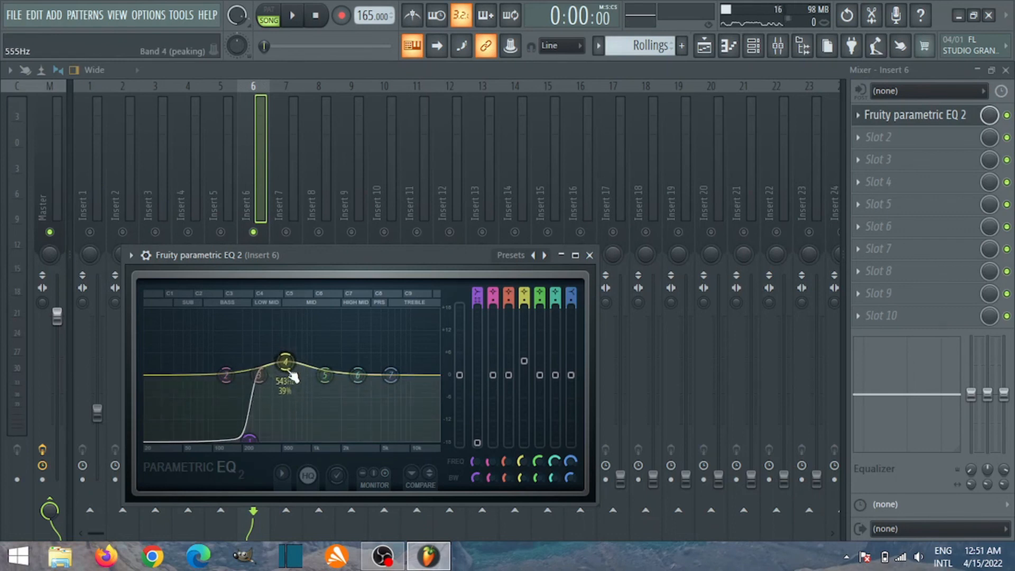
pyautogui.press('space')
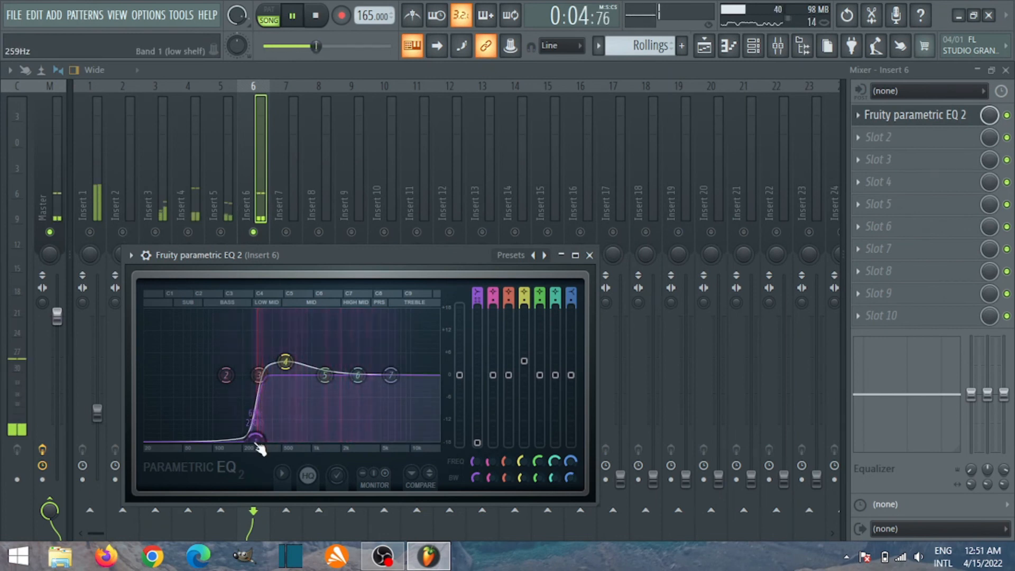
# - Lower the band 1 cutoff slightly on Insert 6's equalizer, stop playback, and close the equalizer
pyautogui.moveTo(259, 447); pyautogui.dragTo(257, 446)
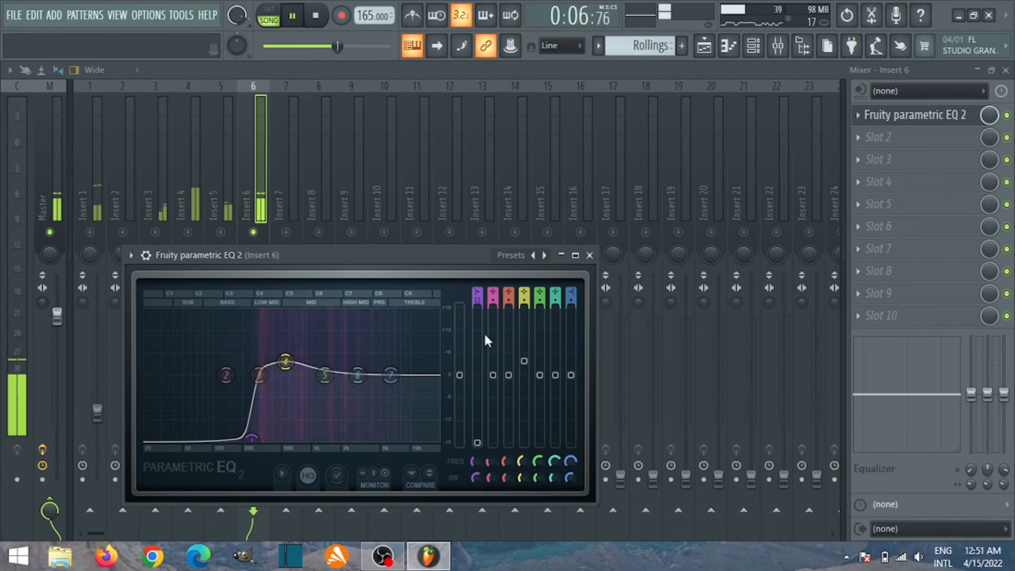
pyautogui.press('space')
pyautogui.click(582, 255)
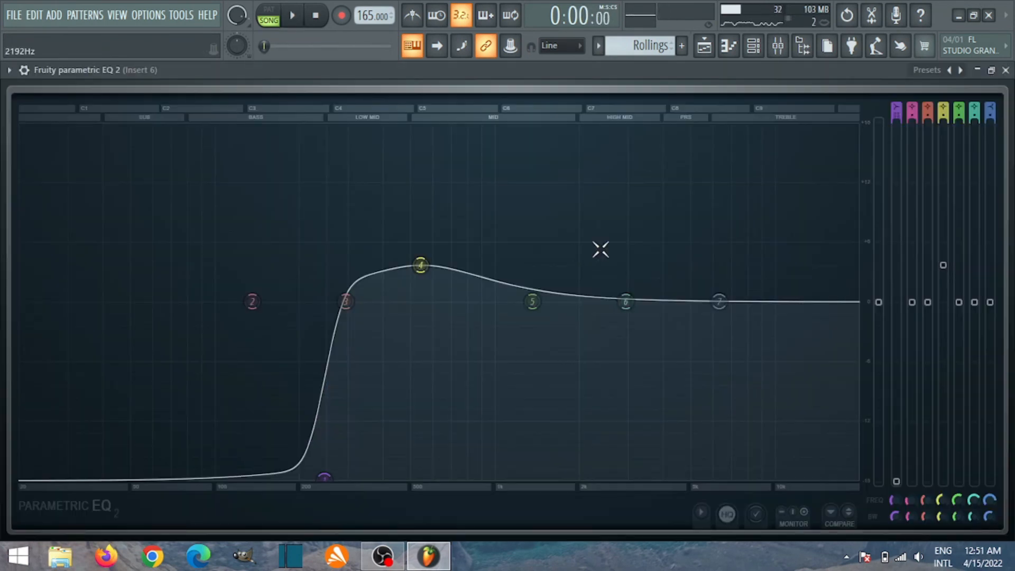
pyautogui.click(1006, 70)
# - Load Fruity Reeverb 2 in Insert 6's Slot 2, lower its wet level to 20% during playback, and close it
pyautogui.click(880, 137)
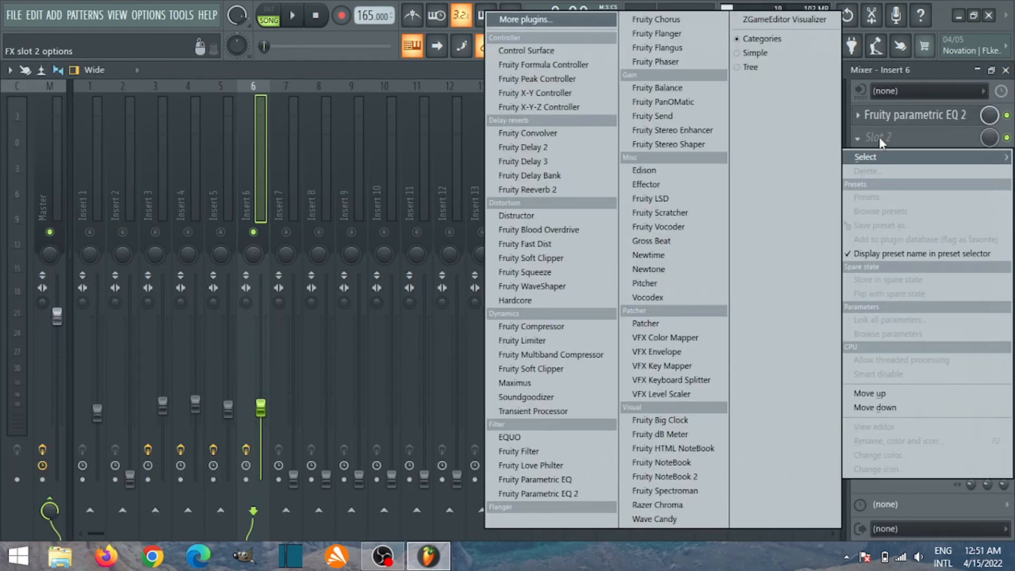
pyautogui.click(538, 190)
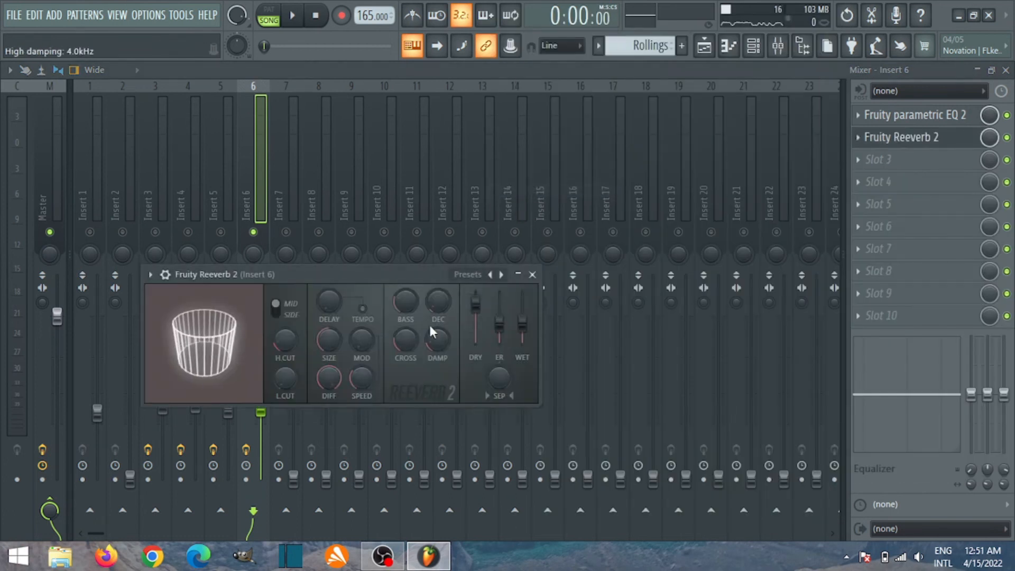
pyautogui.press('space')
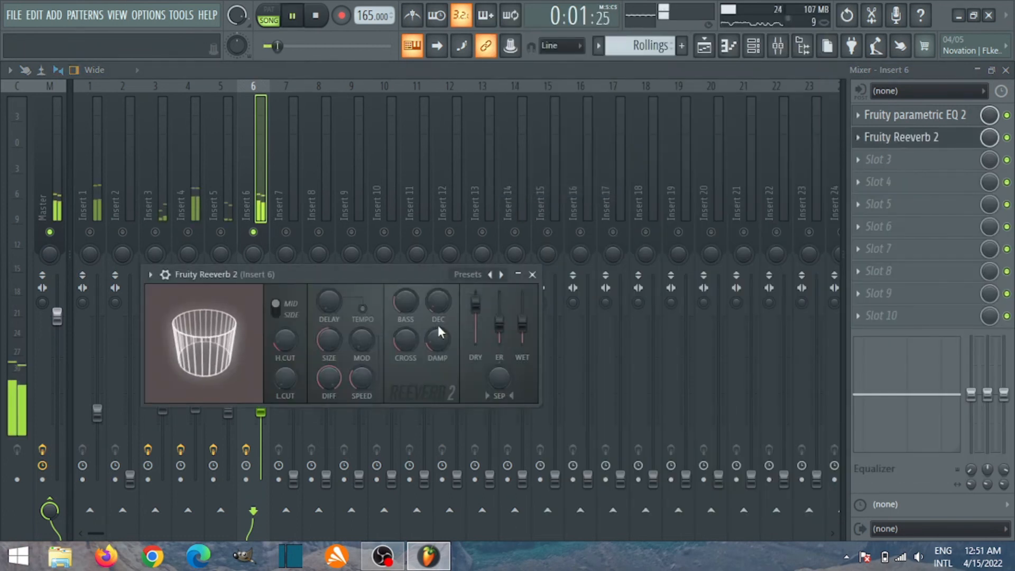
pyautogui.moveTo(523, 325); pyautogui.dragTo(523, 339)
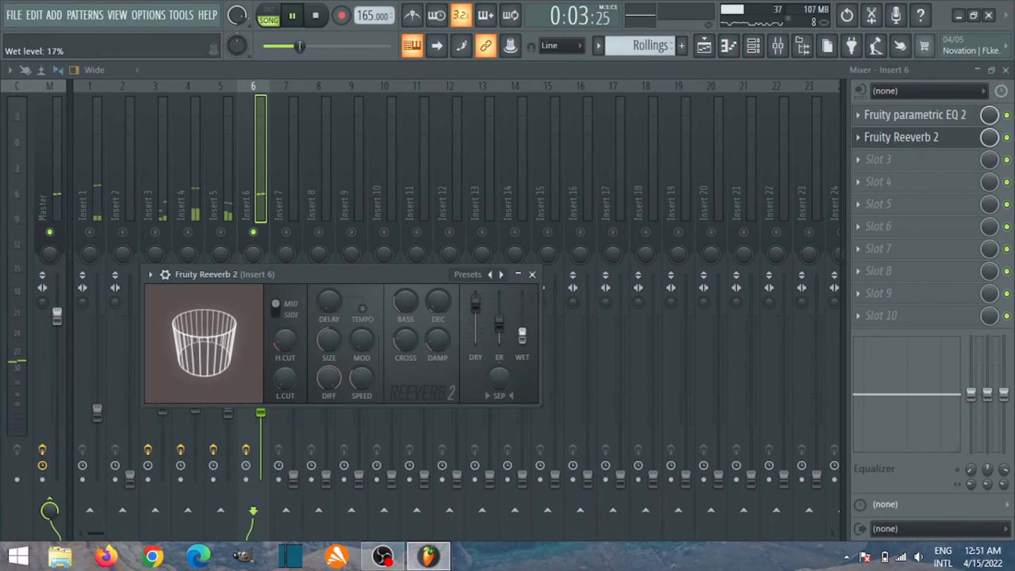
pyautogui.moveTo(324, 339)
pyautogui.mouseDown()
pyautogui.moveTo(324, 324)
pyautogui.moveTo(325, 338)
pyautogui.mouseUp()
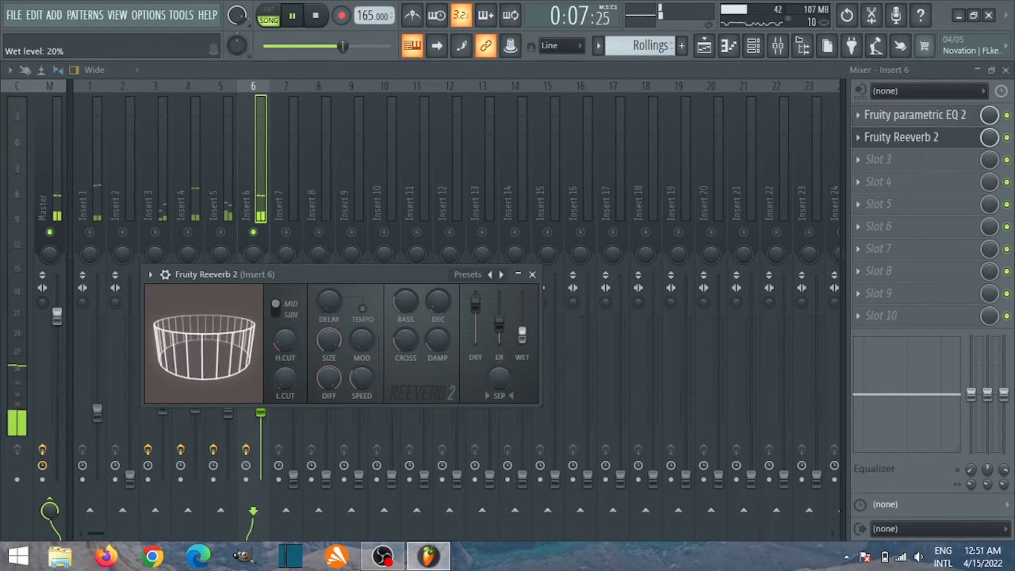
pyautogui.click(533, 275)
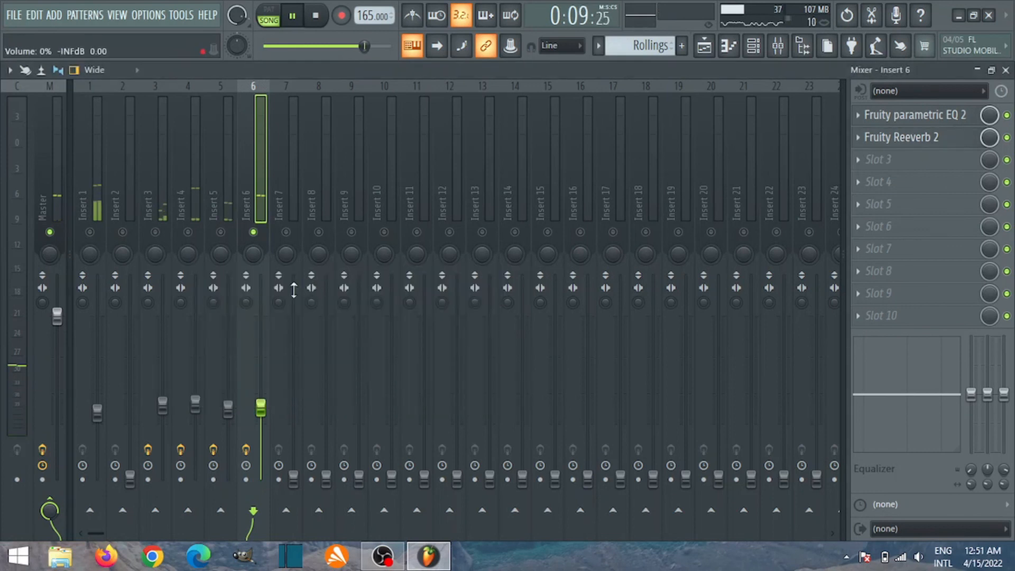
pyautogui.press('space')
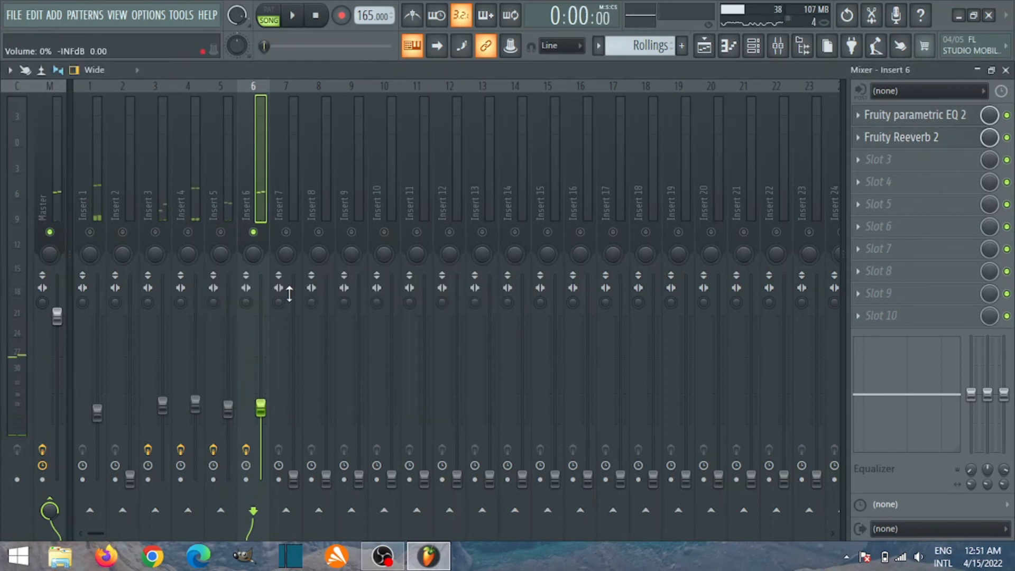
# - Raise Insert 7 slightly above Insert 6's level, audition it, and load Fruity Parametric EQ 2 in its Slot 1
pyautogui.moveTo(293, 480); pyautogui.dragTo(293, 396)
pyautogui.press('space')
pyautogui.press('space')
pyautogui.click(878, 116)
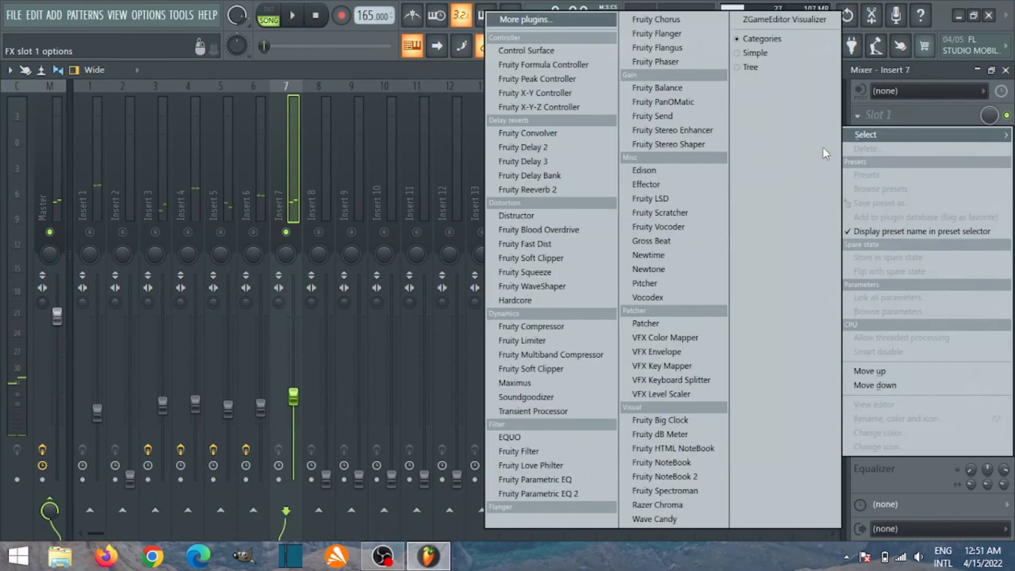
pyautogui.click(571, 493)
# - Cut Insert 7's lows by setting EQ band 1 to Steep 8 and lowering it fully at about 791 Hz during playback
pyautogui.press('space')
pyautogui.rightClick(76, 260)
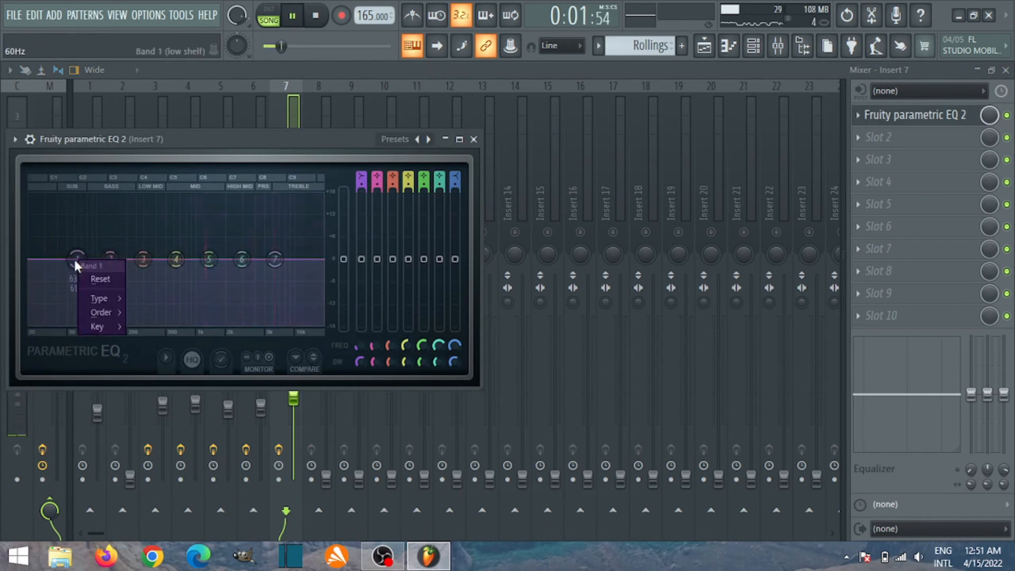
pyautogui.moveTo(110, 312)
pyautogui.click(145, 312)
pyautogui.moveTo(76, 260); pyautogui.dragTo(195, 335)
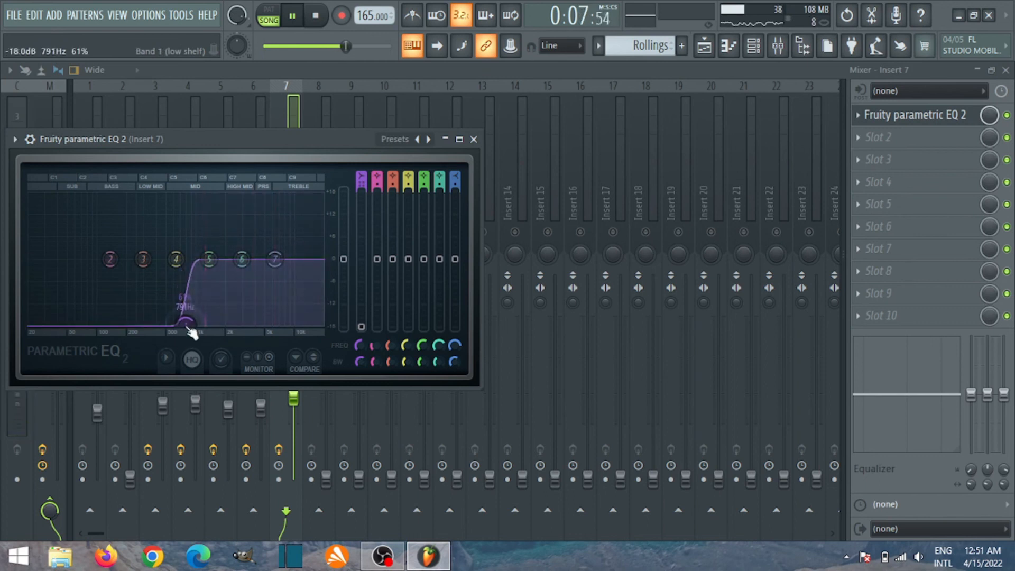
pyautogui.click(473, 140)
pyautogui.press('space')
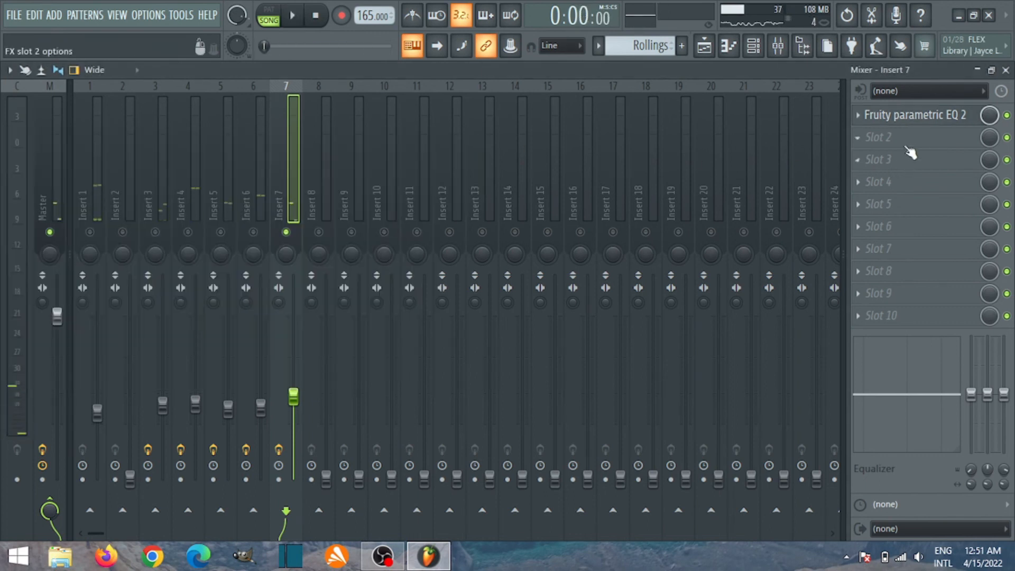
# - Load Fruity Reeverb 2 in Insert 7's Slot 2, adjust its room size and wet level during playback, and close it
pyautogui.click(908, 144)
pyautogui.click(507, 186)
pyautogui.press('space')
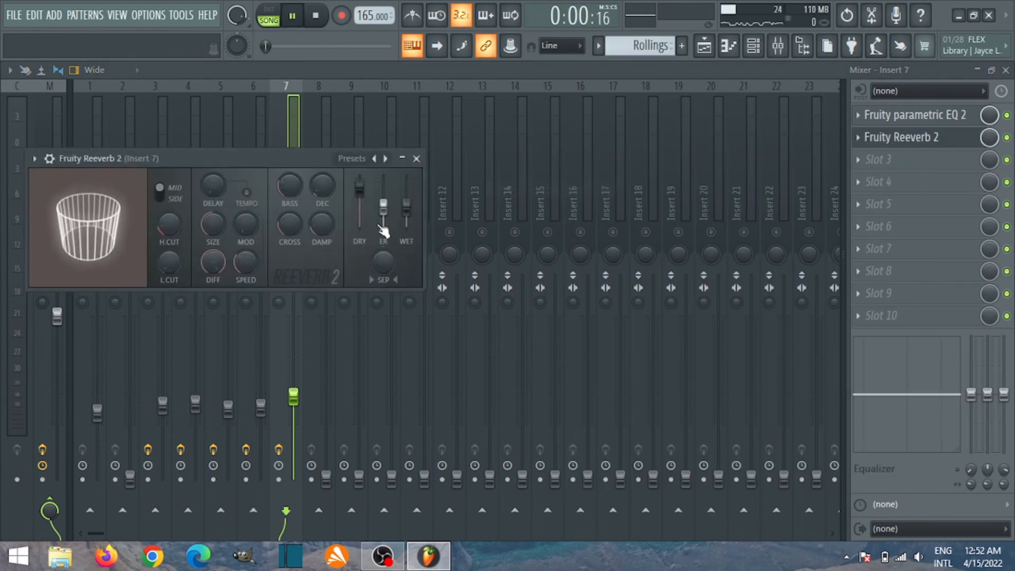
pyautogui.moveTo(213, 226); pyautogui.dragTo(213, 275)
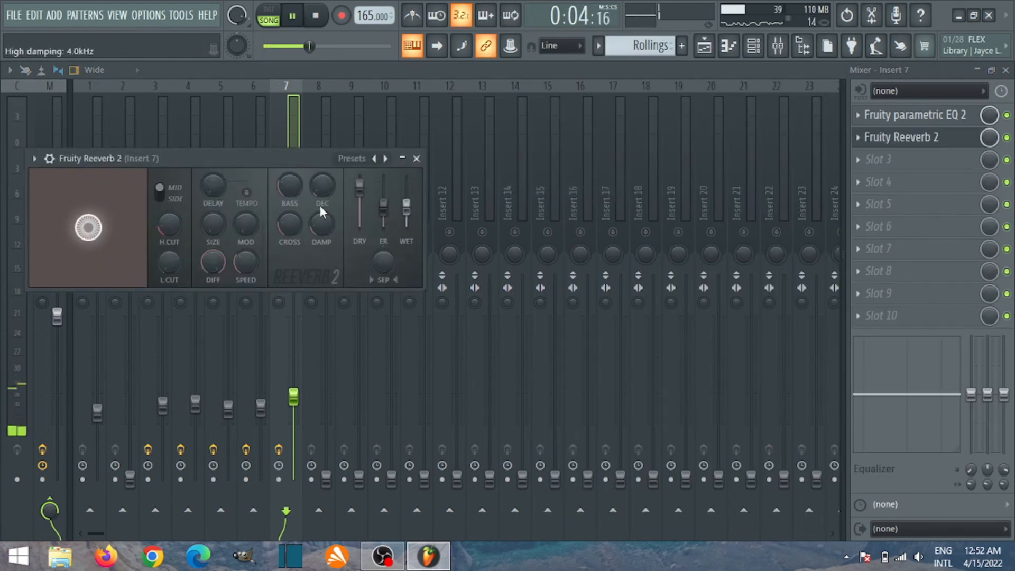
pyautogui.moveTo(212, 226); pyautogui.dragTo(212, 200)
pyautogui.moveTo(406, 208); pyautogui.dragTo(407, 214)
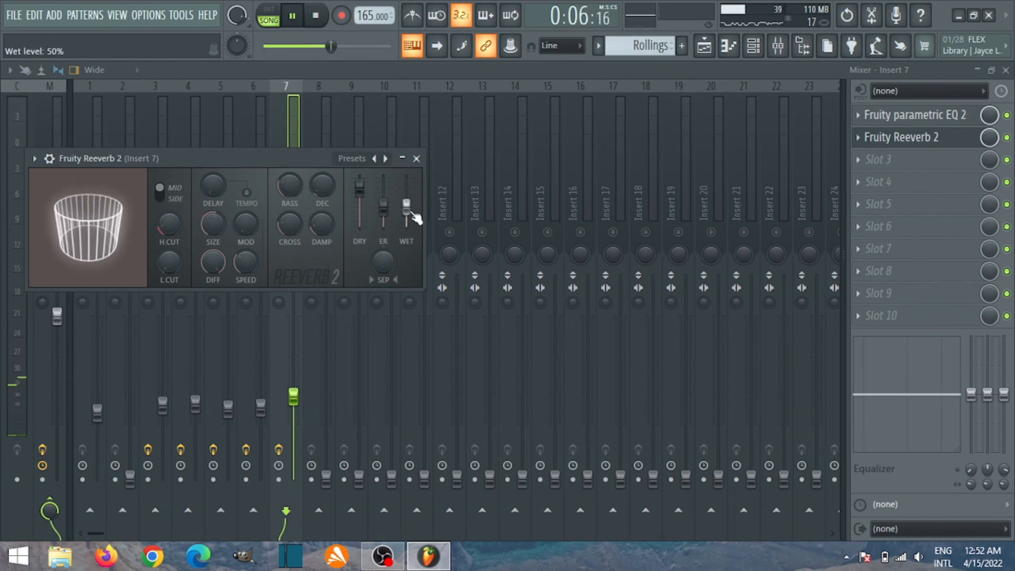
pyautogui.click(416, 158)
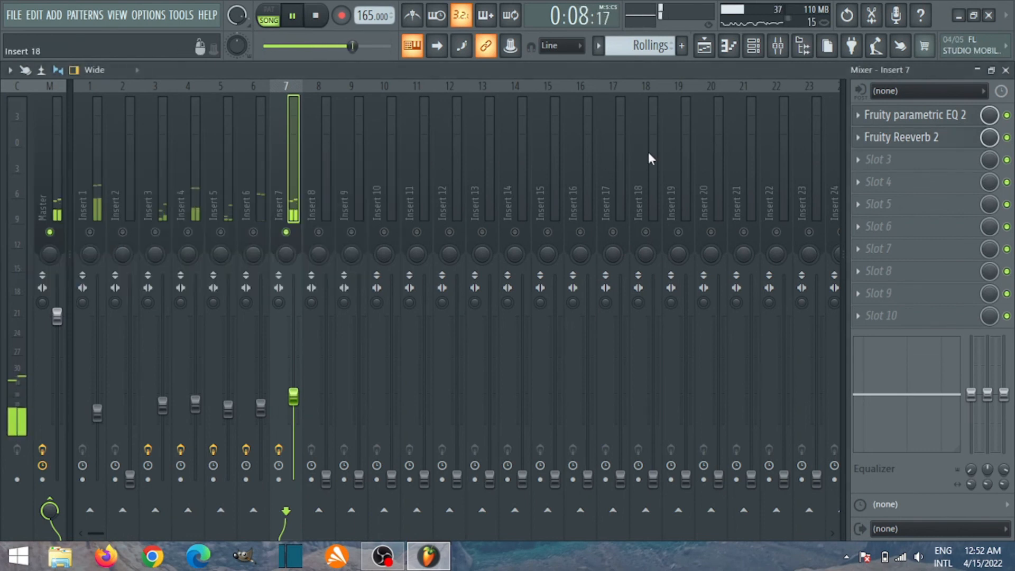
pyautogui.press('space')
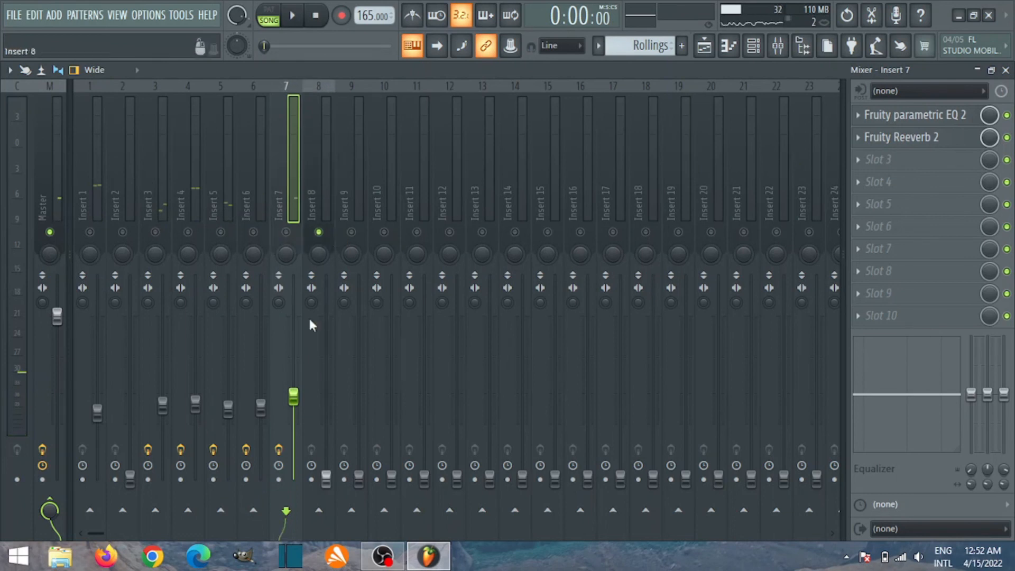
# - Raise Insert 8 to about Insert 7's level, audition it, and load Fruity Parametric EQ 2 in its Slot 1
pyautogui.moveTo(325, 477); pyautogui.dragTo(328, 397)
pyautogui.press('space')
pyautogui.press('space')
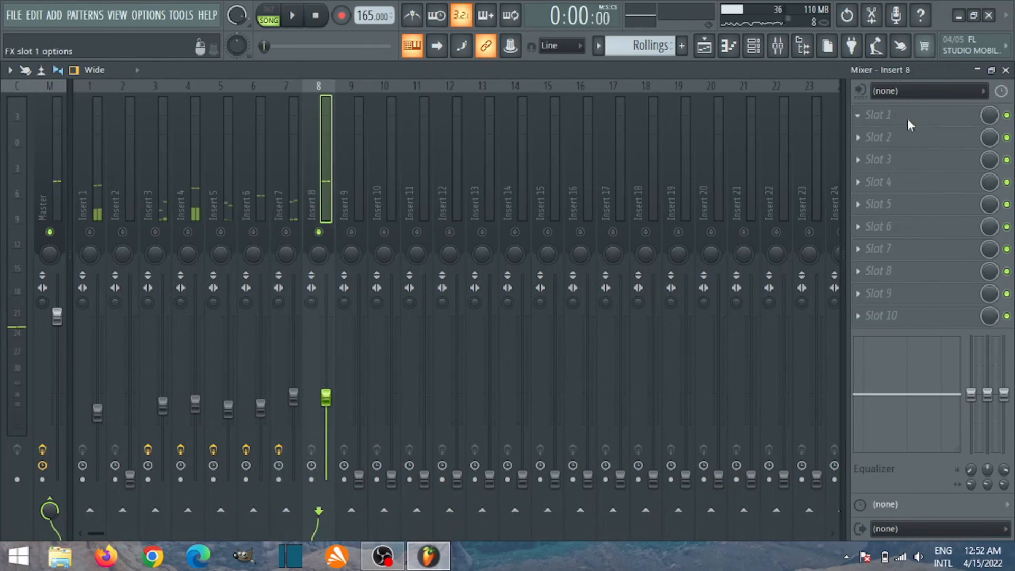
pyautogui.click(878, 115)
pyautogui.click(539, 494)
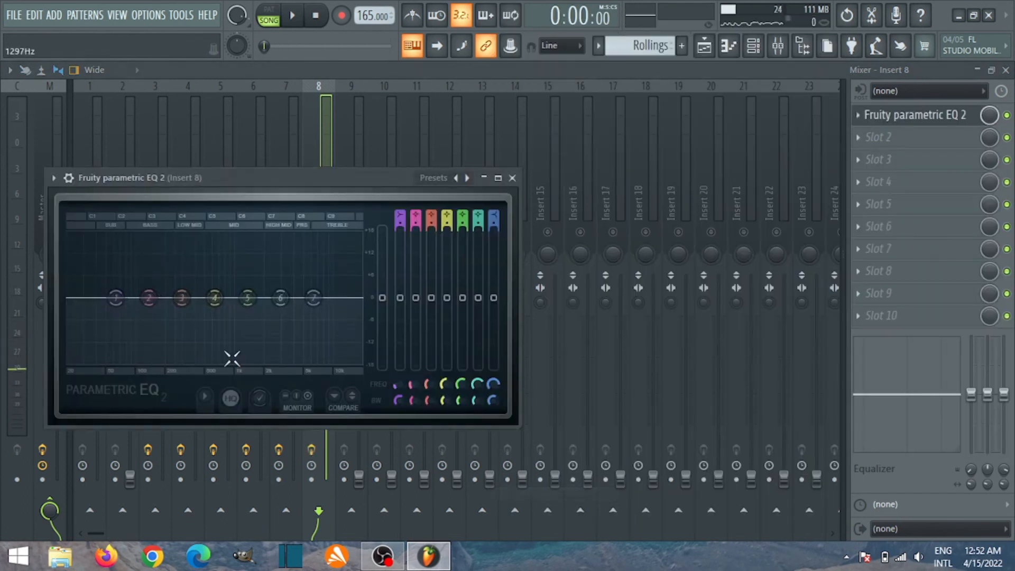
# - Cut Insert 8's low end by setting EQ band 1 to Steep 8 and lowering it fully just above 200 Hz, auditioning the change
pyautogui.press('space')
pyautogui.rightClick(116, 299)
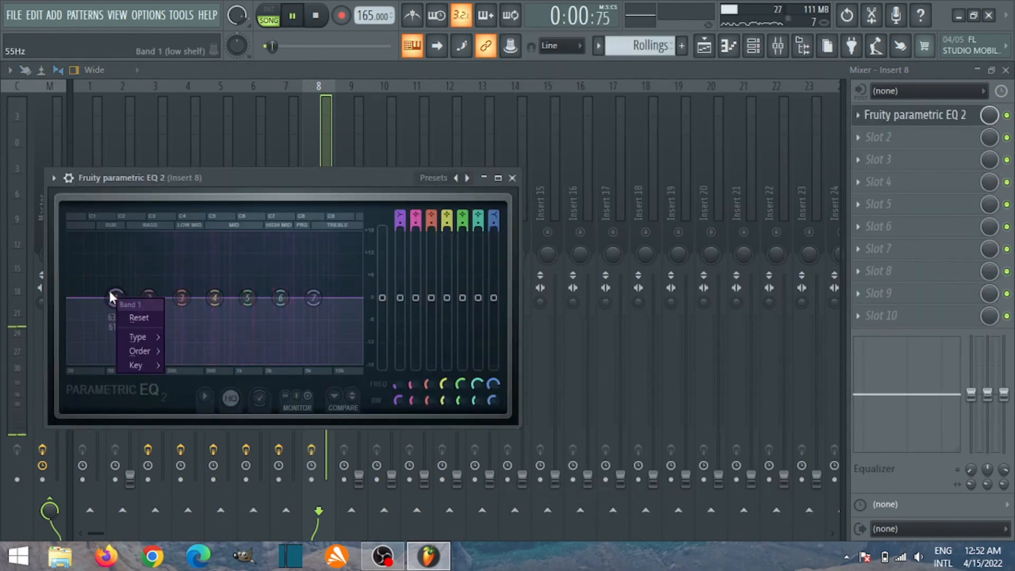
pyautogui.moveTo(143, 349)
pyautogui.click(174, 352)
pyautogui.moveTo(111, 312); pyautogui.dragTo(166, 362)
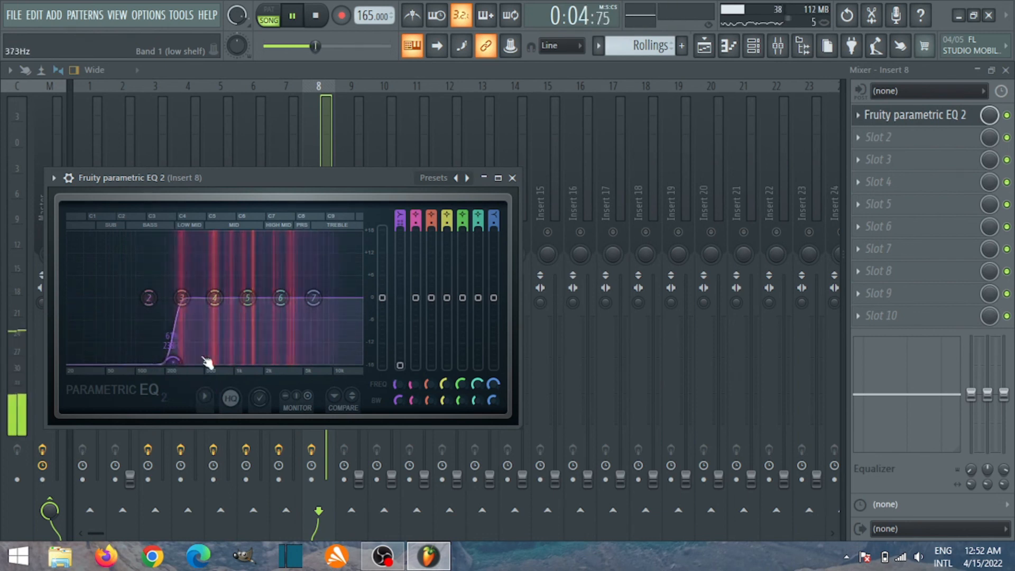
pyautogui.click(513, 178)
pyautogui.press('space')
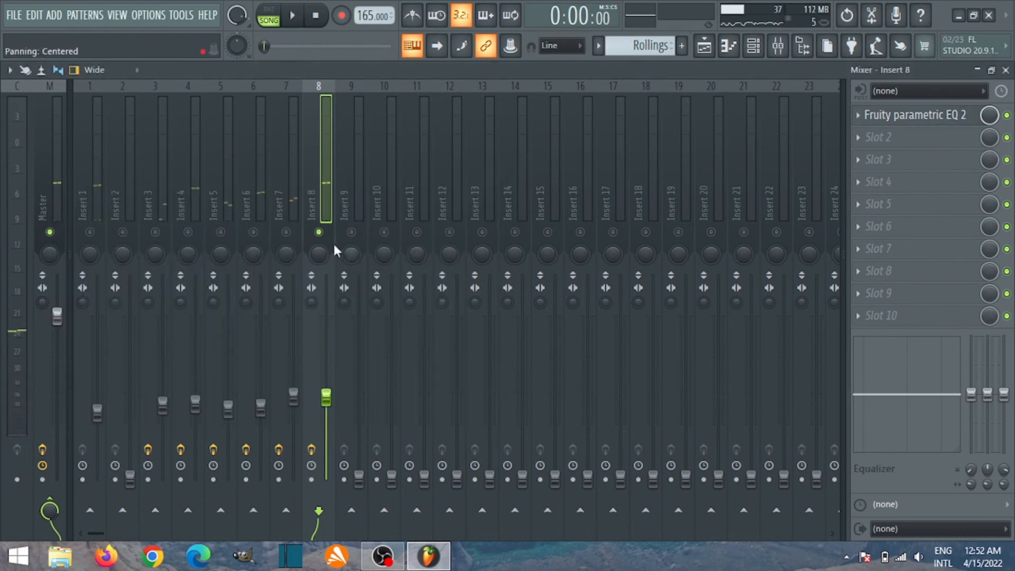
# - Raise Insert 9 to 42% (-15.2 dB) and load Fruity Parametric EQ 2 in its Slot 1
pyautogui.moveTo(360, 479); pyautogui.dragTo(359, 425)
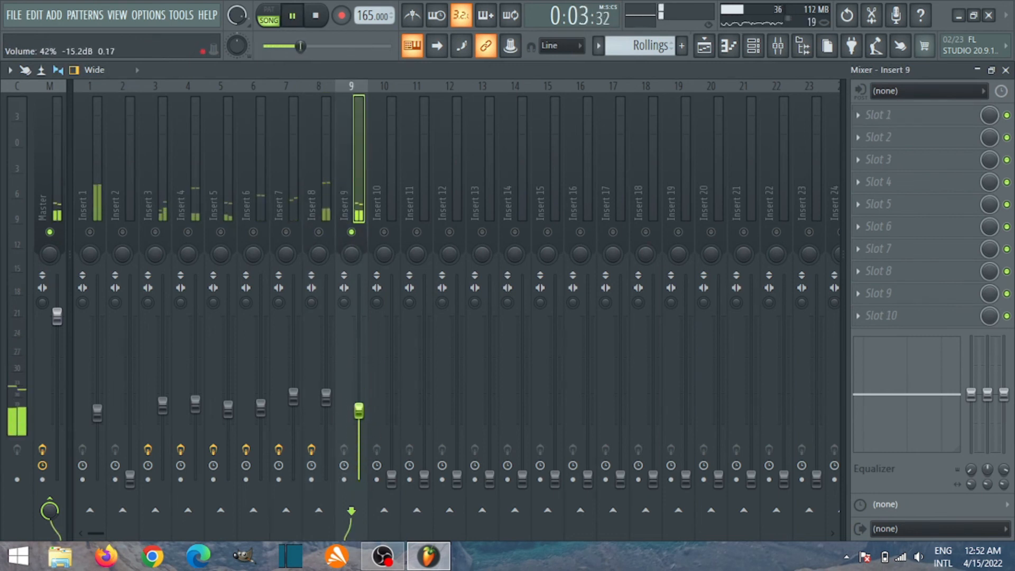
pyautogui.click(878, 115)
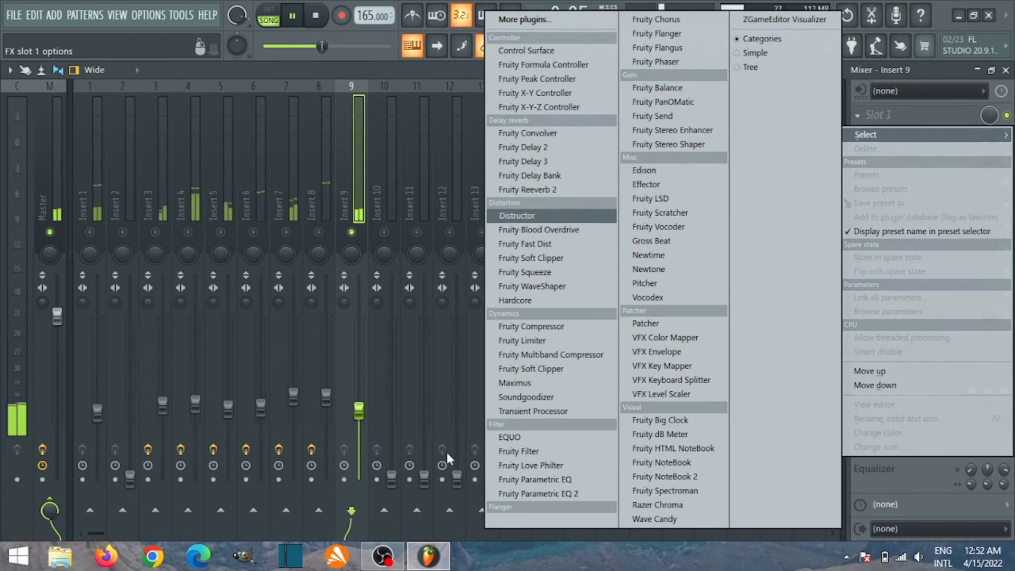
pyautogui.click(522, 495)
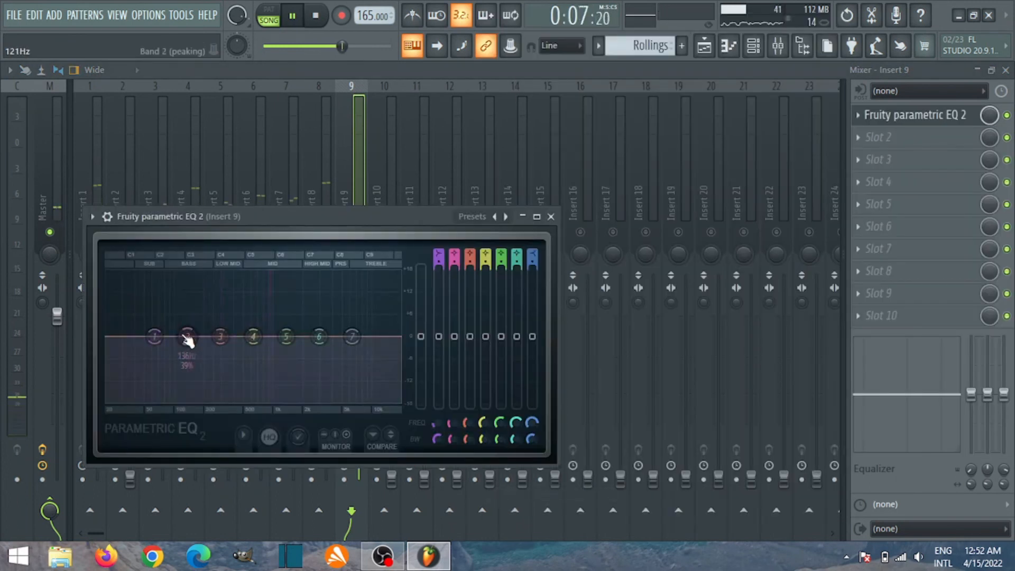
# - Set Insert 9's EQ band 1 to Steep 8, audition it cut and boosted, leave it fully lowered near 200 Hz, and close the equalizer
pyautogui.rightClick(153, 336)
pyautogui.click(213, 389)
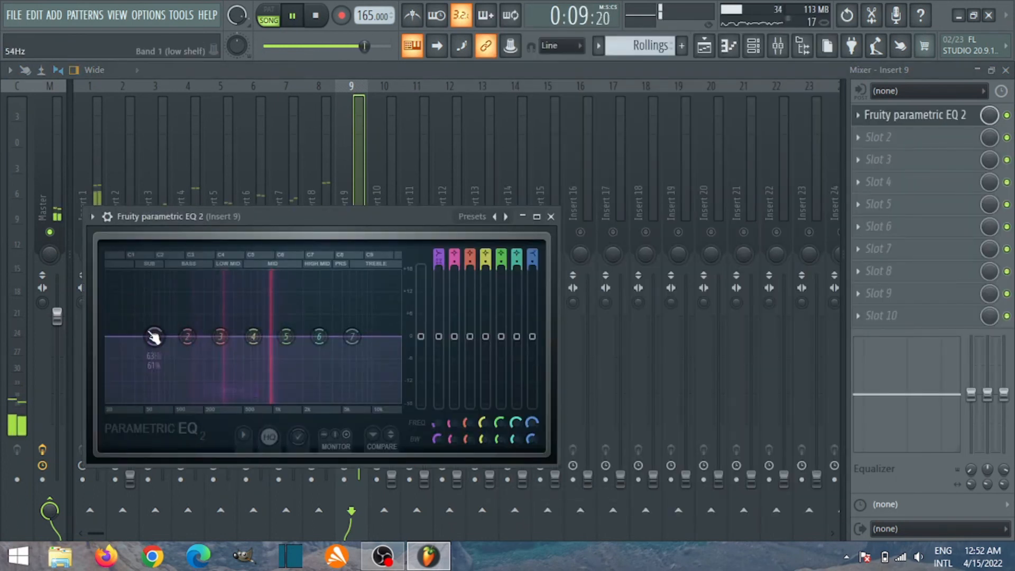
pyautogui.moveTo(154, 337); pyautogui.dragTo(196, 402)
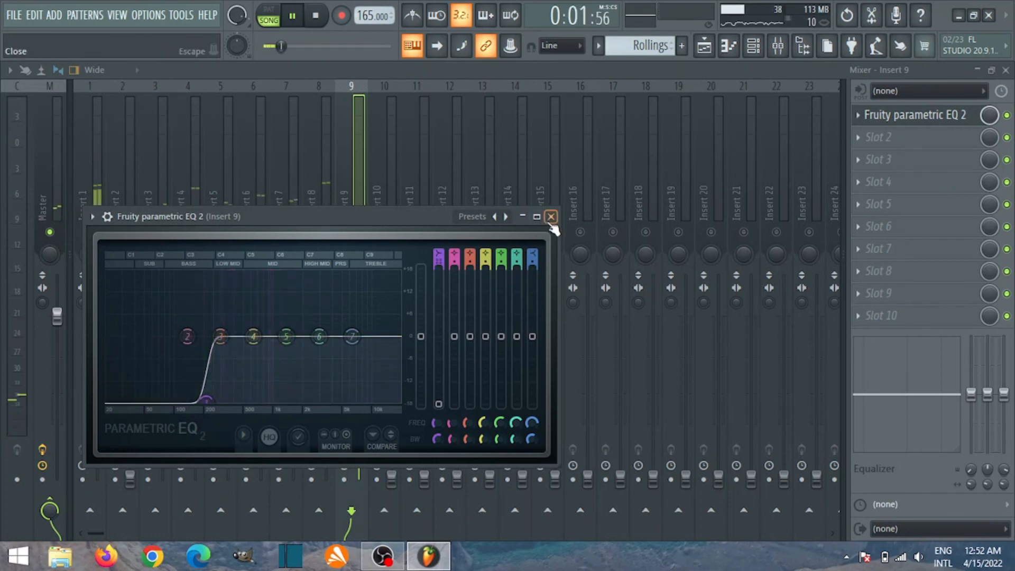
pyautogui.moveTo(205, 400); pyautogui.dragTo(190, 296)
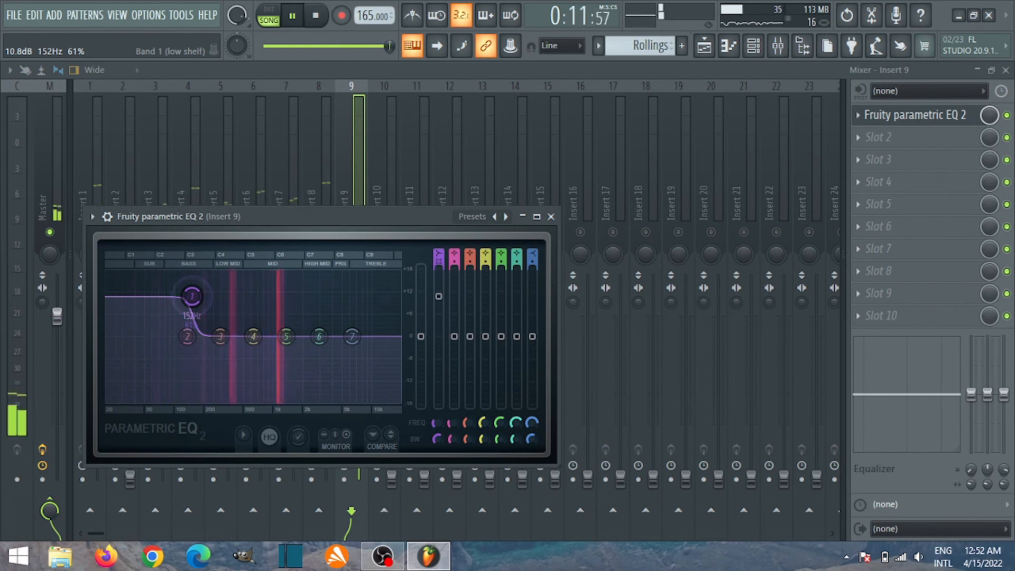
pyautogui.moveTo(192, 296); pyautogui.dragTo(202, 403)
pyautogui.click(551, 217)
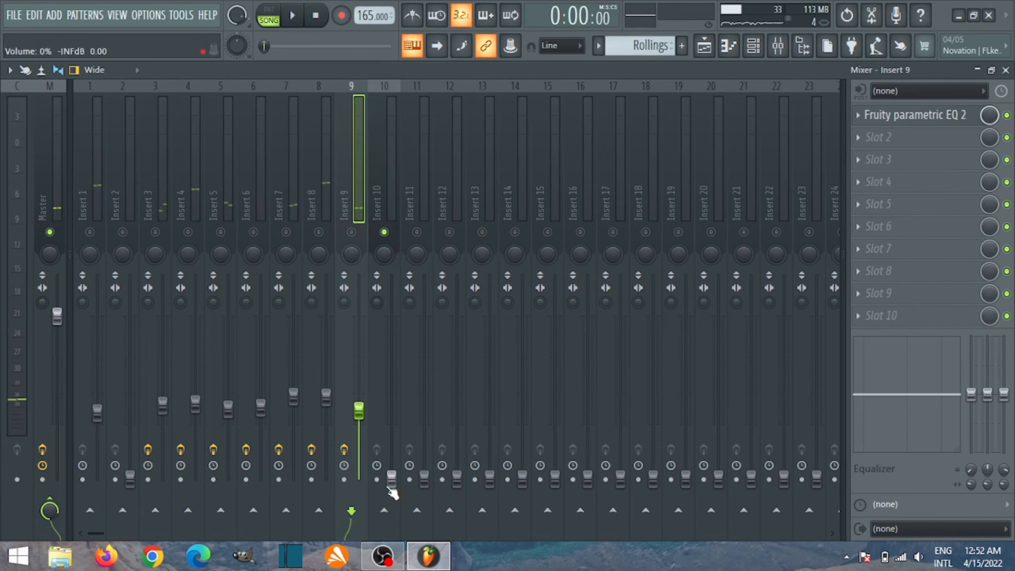
# - Raise Insert 10 to 48% (-13.2 dB) during playback and load Fruity Parametric EQ 2 in its Slot 1
pyautogui.press('space')
pyautogui.moveTo(392, 492); pyautogui.dragTo(392, 466)
pyautogui.moveTo(391, 416); pyautogui.dragTo(391, 400)
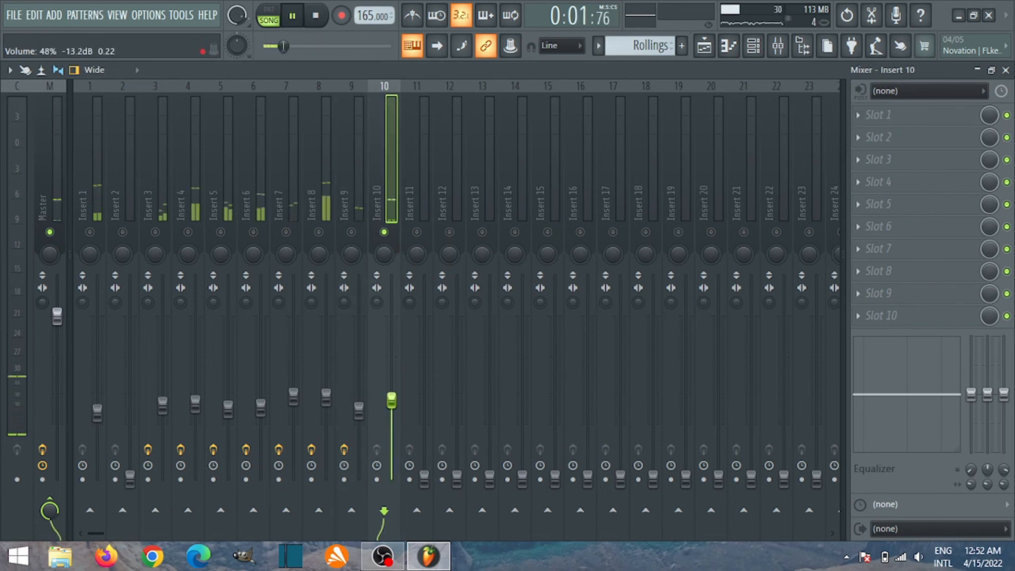
pyautogui.click(888, 115)
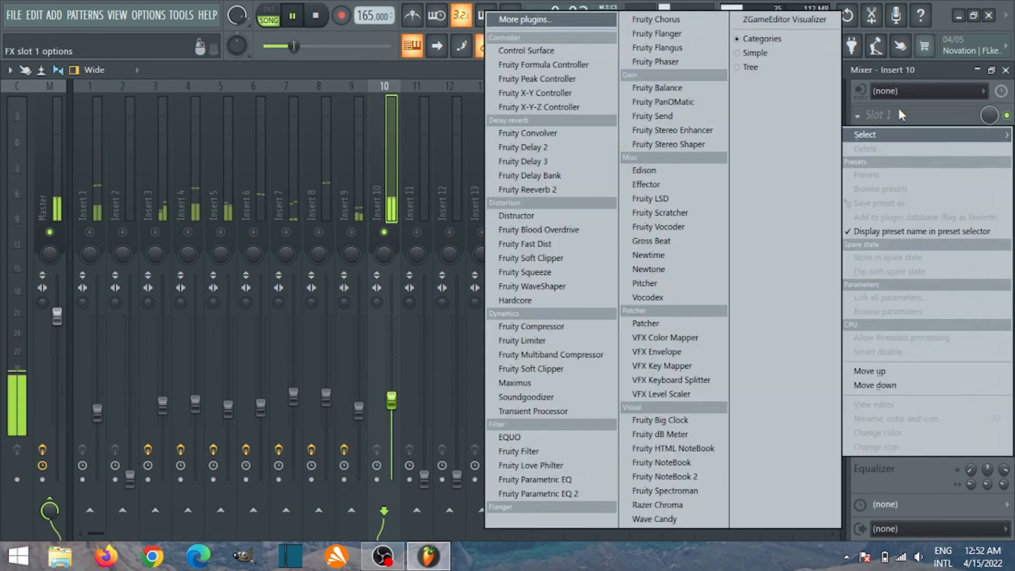
pyautogui.click(572, 494)
# - Cut Insert 10's low end by setting EQ band 1 to Steep 8, lowering it fully, and fine-tuning its cutoff to about 230 Hz during playback
pyautogui.press('space')
pyautogui.rightClick(191, 374)
pyautogui.moveTo(221, 428)
pyautogui.click(262, 426)
pyautogui.moveTo(193, 376); pyautogui.dragTo(251, 439)
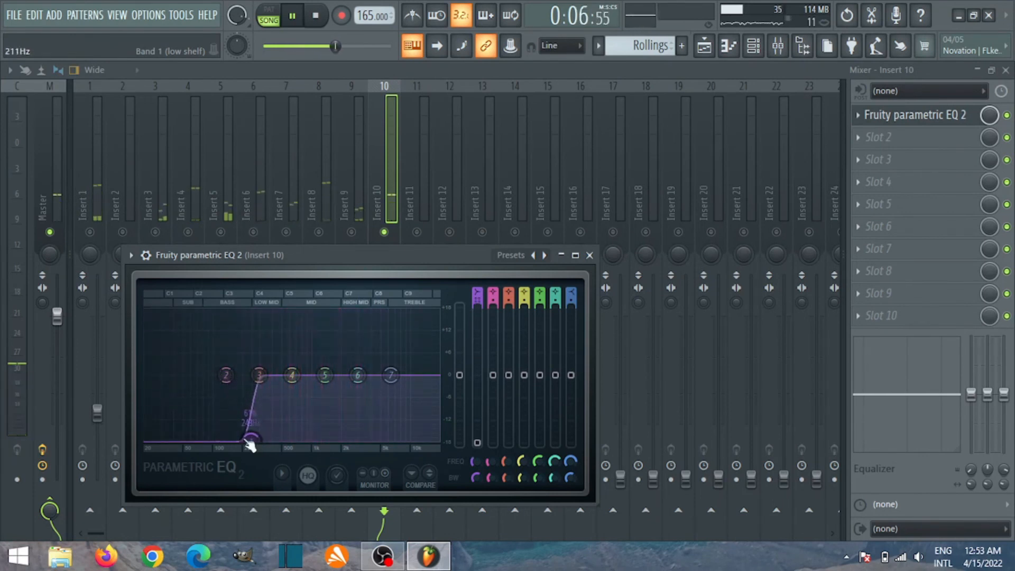
pyautogui.click(584, 265)
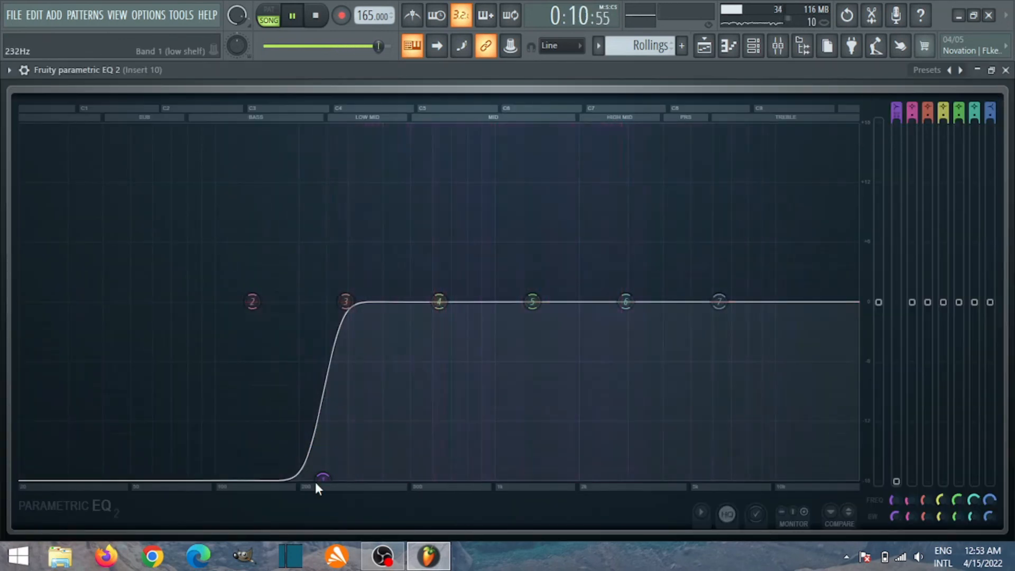
pyautogui.moveTo(323, 479)
pyautogui.mouseDown()
pyautogui.moveTo(341, 476)
pyautogui.moveTo(294, 477)
pyautogui.moveTo(315, 478)
pyautogui.mouseUp()
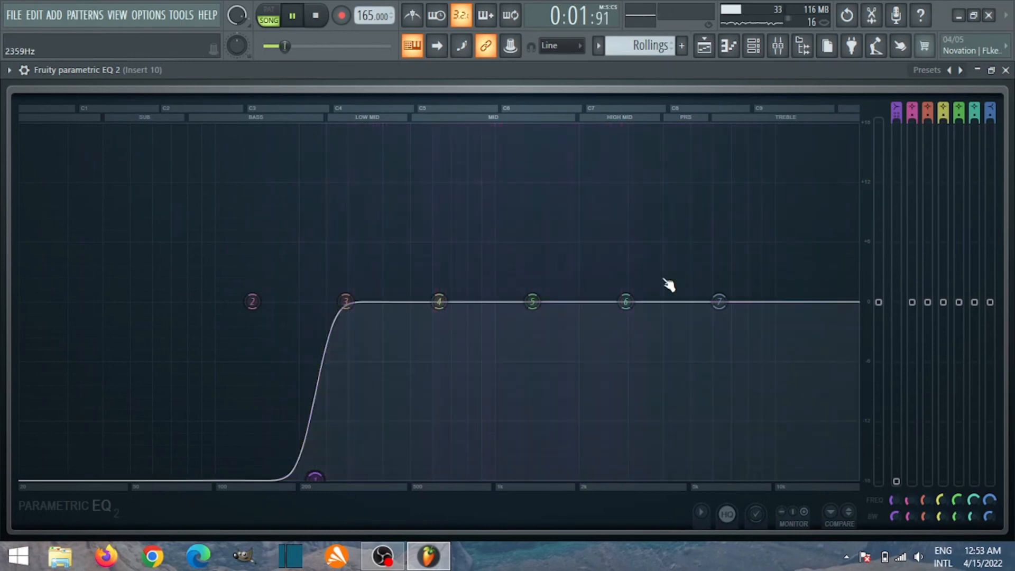
# - Close Insert 10's equalizer, raise Insert 11's volume about level with Insert 1's fader during playback, and load Fruity Parametric EQ 2 in Slot 1
pyautogui.click(1007, 70)
pyautogui.press('space')
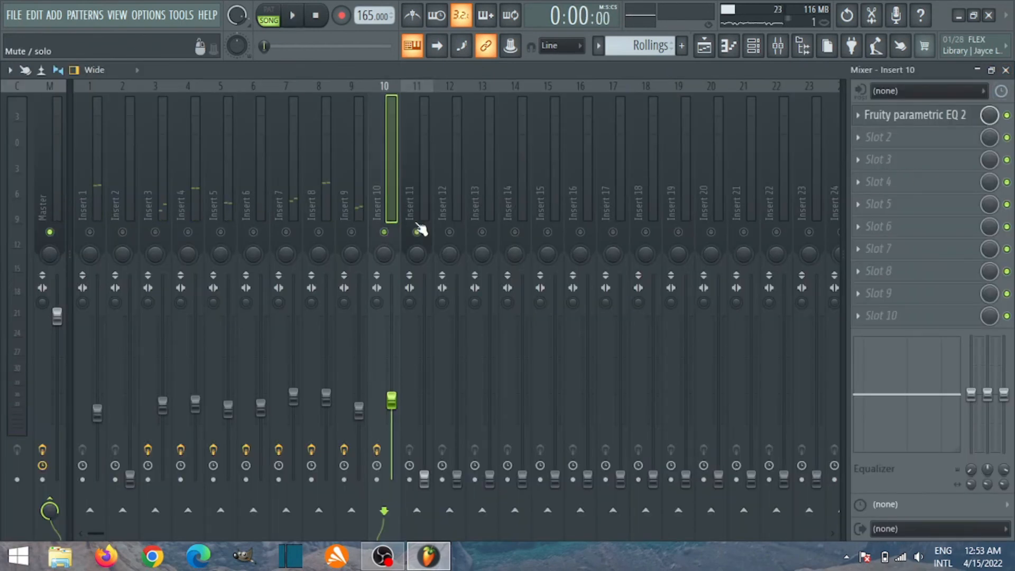
pyautogui.press('space')
pyautogui.moveTo(424, 479); pyautogui.dragTo(424, 414)
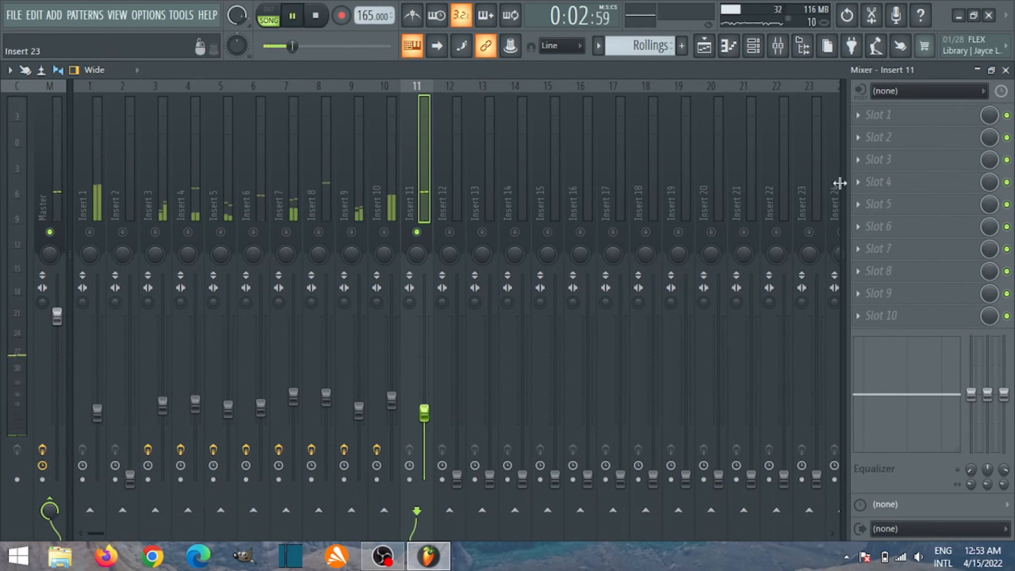
pyautogui.click(931, 118)
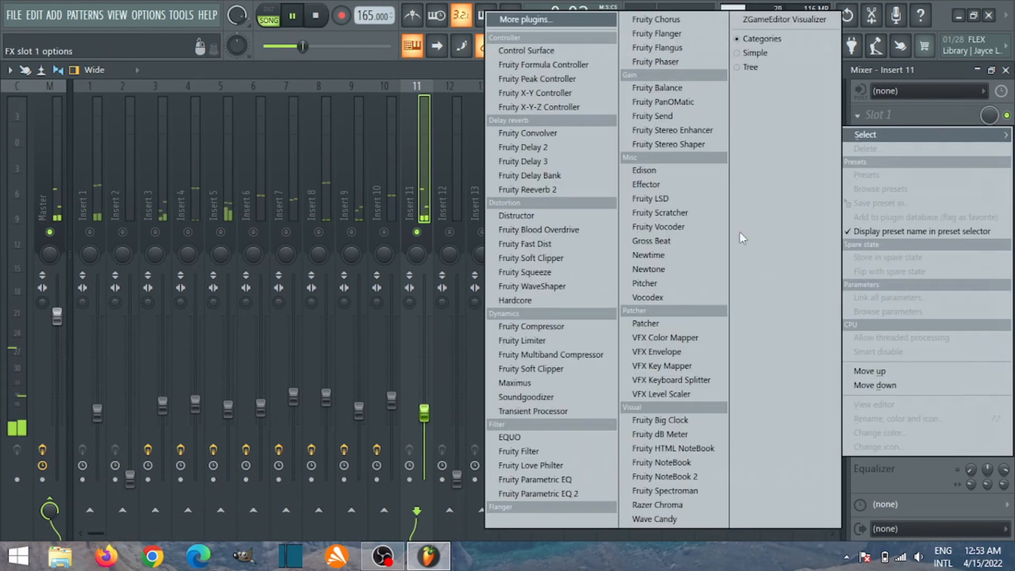
pyautogui.click(550, 494)
# - Set Insert 11's EQ band 1 to Steep 8, lower it fully near 135 Hz, and close the equalizer
pyautogui.moveTo(80, 261); pyautogui.dragTo(114, 328)
pyautogui.rightClick(118, 199)
pyautogui.moveTo(144, 244)
pyautogui.click(185, 246)
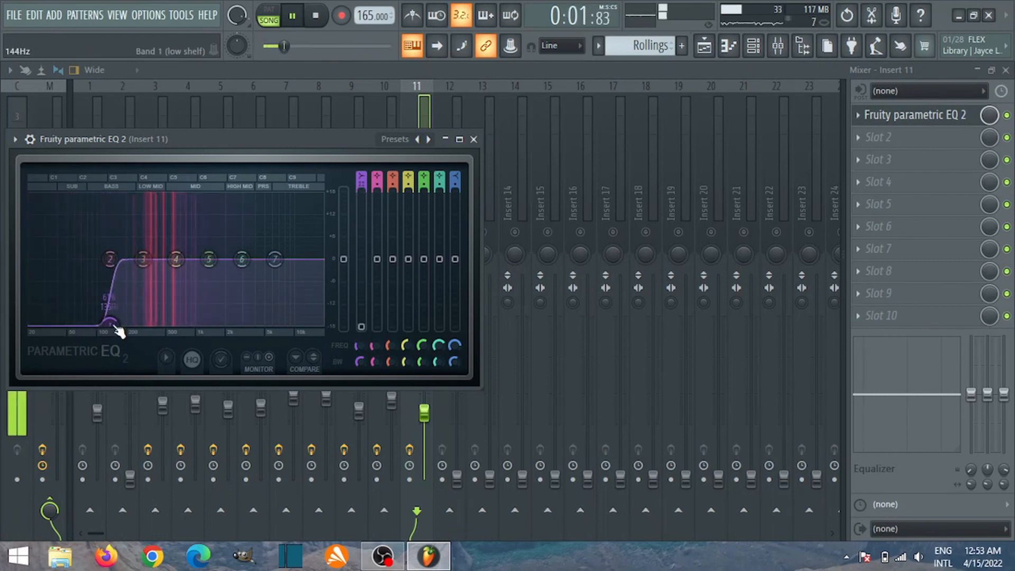
pyautogui.click(474, 139)
pyautogui.press('space')
# - Solo Insert 12, raise it to 49% (-13.1 dB) during playback, and load Fruity Parametric EQ 2 in its Slot 1
pyautogui.click(450, 232)
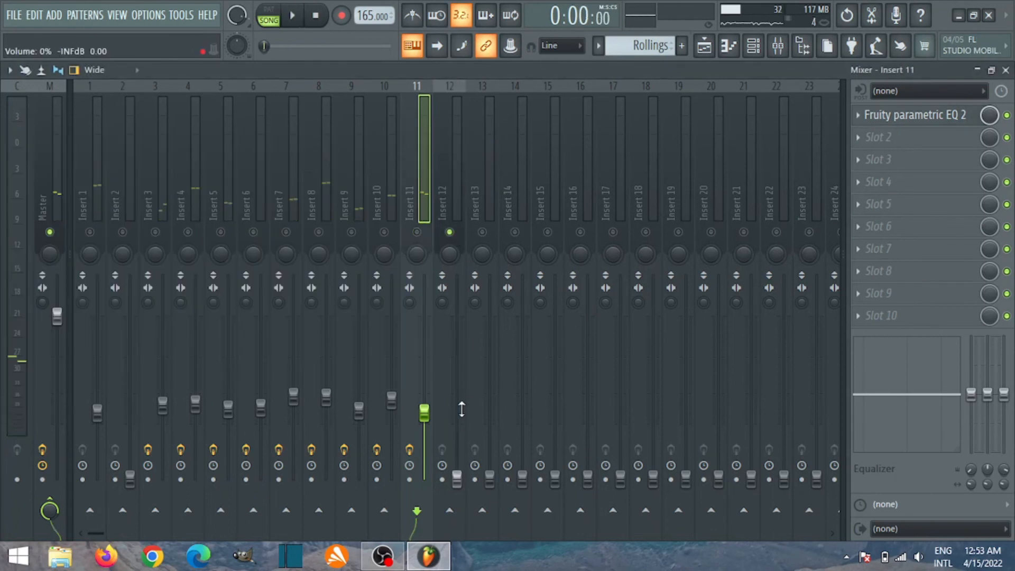
pyautogui.press('space')
pyautogui.moveTo(463, 476); pyautogui.dragTo(463, 400)
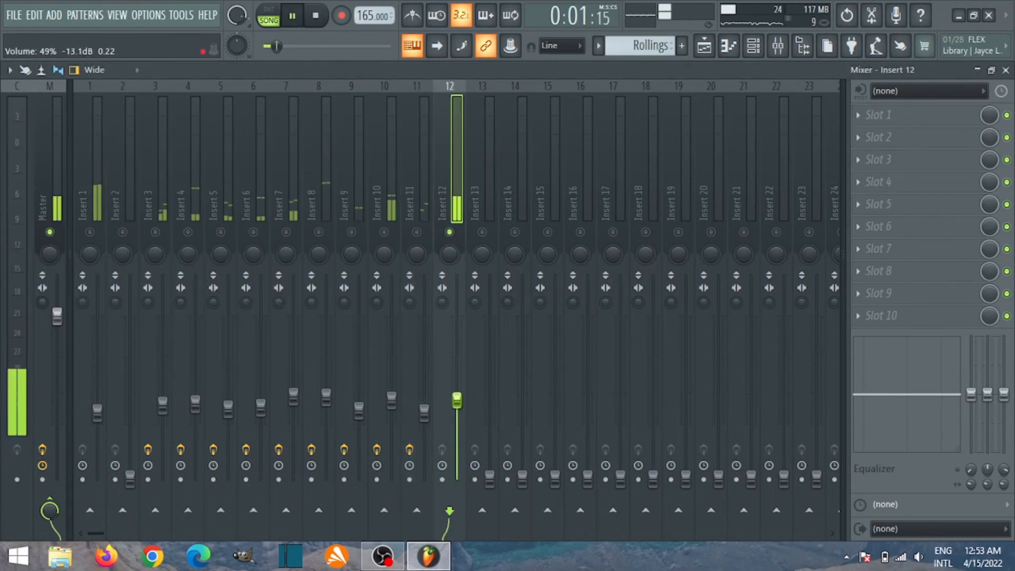
pyautogui.click(895, 116)
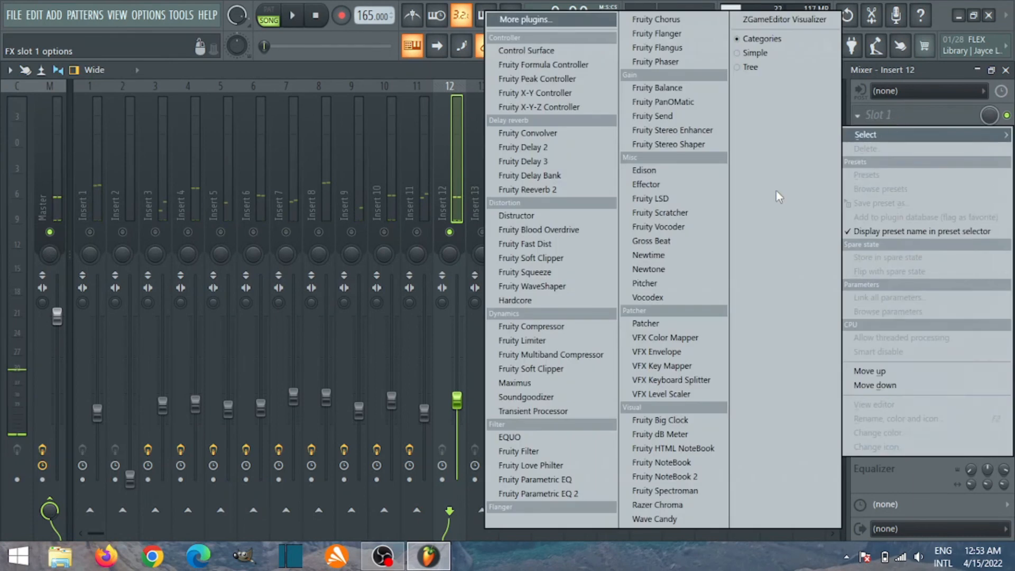
pyautogui.click(555, 497)
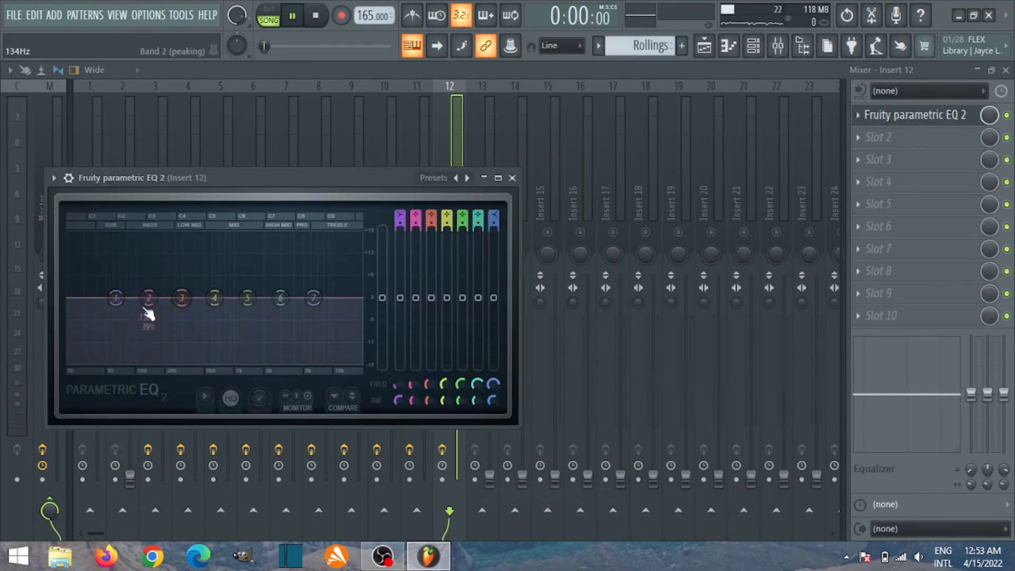
# - Set Insert 12's EQ band 1 to Steep 8, lower it fully just above 200 Hz during playback, and close the equalizer
pyautogui.press('space')
pyautogui.rightClick(114, 298)
pyautogui.moveTo(145, 351)
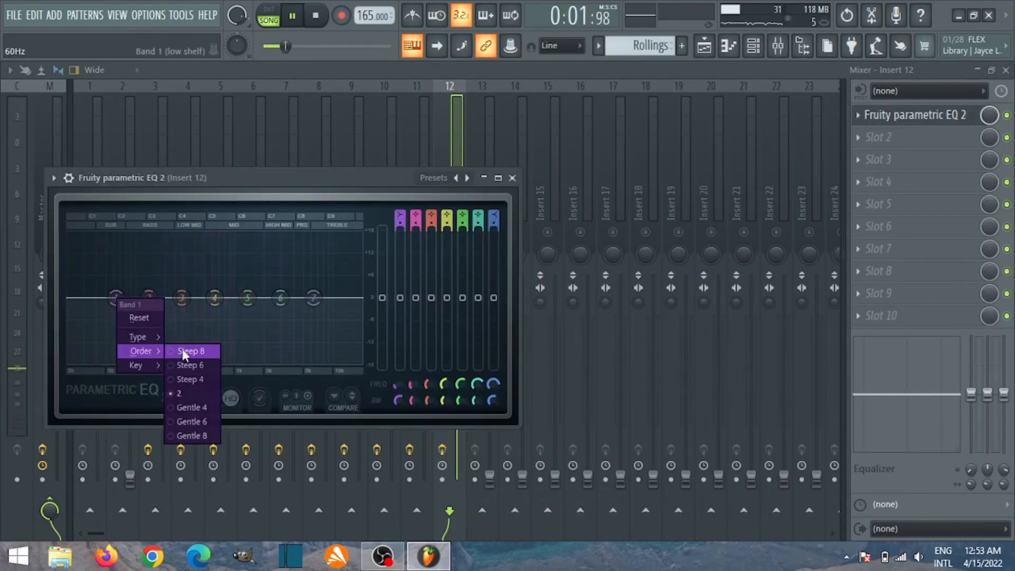
pyautogui.click(183, 351)
pyautogui.moveTo(115, 300); pyautogui.dragTo(173, 362)
pyautogui.press('space')
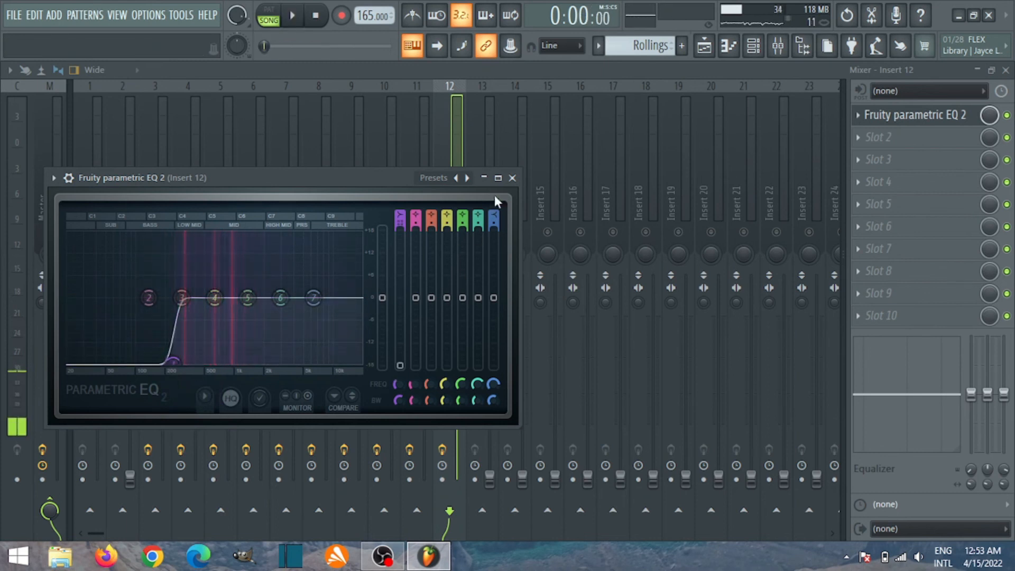
pyautogui.click(511, 177)
# - Solo Insert 13, raise its volume about level with Insert 3's fader, and load Fruity Parametric EQ 2 in its Slot 1
pyautogui.click(483, 232)
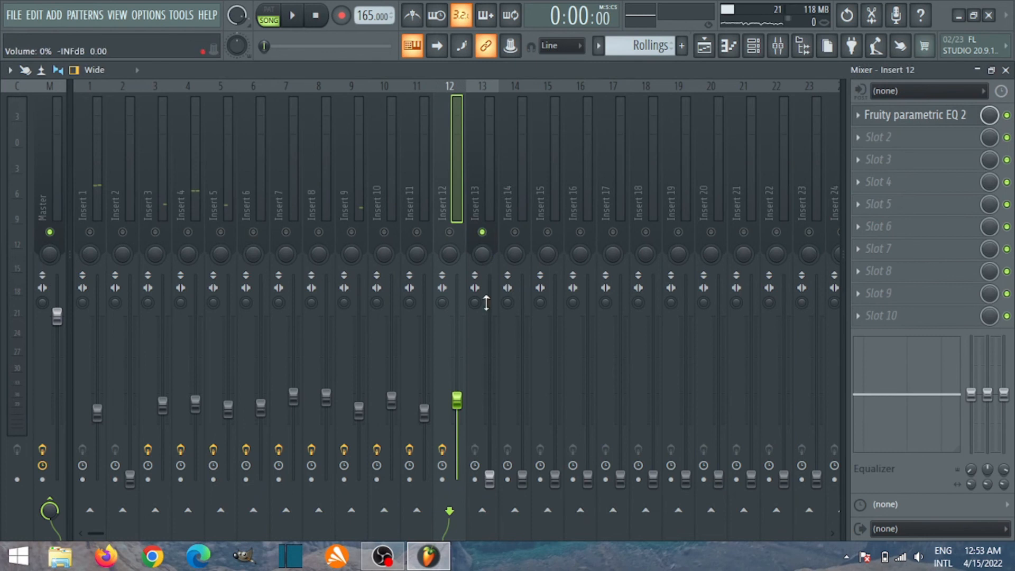
pyautogui.click(497, 481)
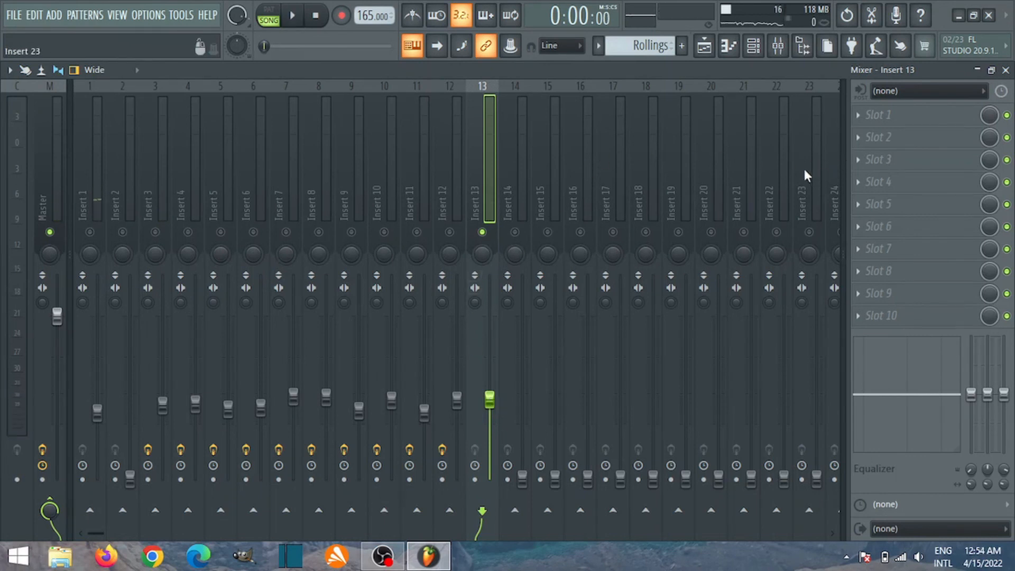
pyautogui.press('space')
pyautogui.press('space')
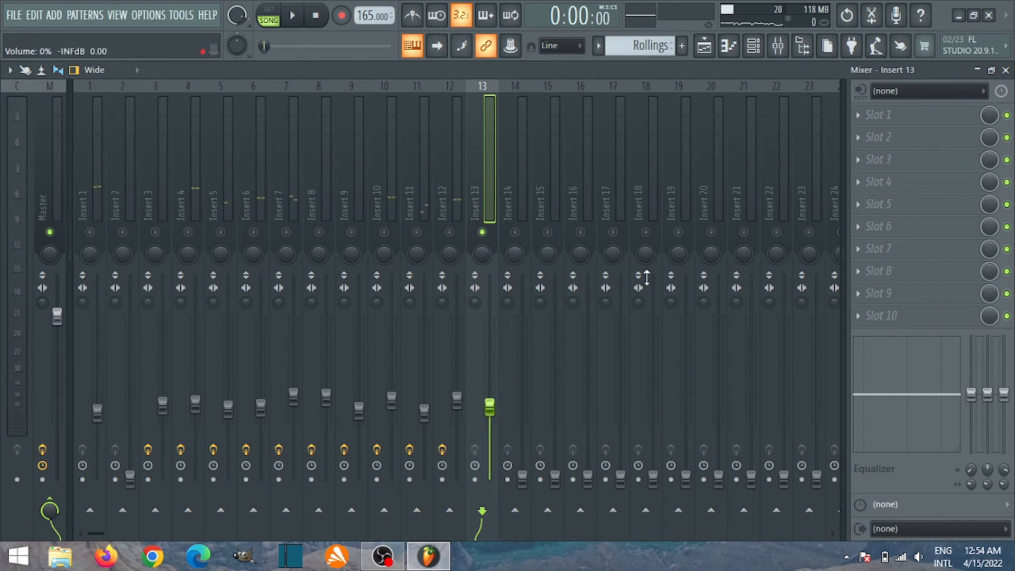
pyautogui.click(899, 121)
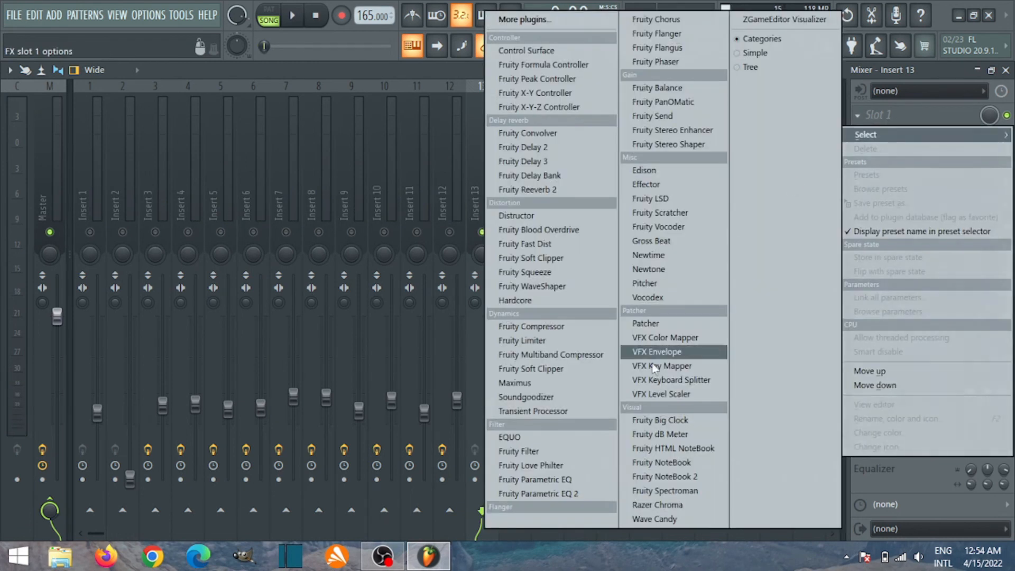
pyautogui.click(560, 496)
# - Set Insert 13's EQ band 1 to Steep 8, lower it to -18.0 dB at about 127 Hz during playback, and close the equalizer
pyautogui.press('space')
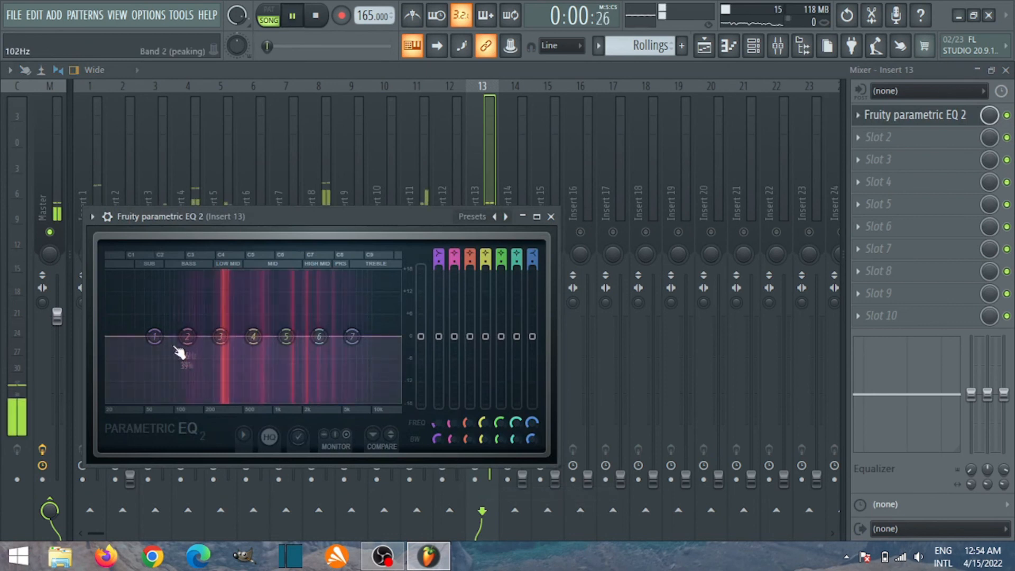
pyautogui.rightClick(165, 348)
pyautogui.click(209, 390)
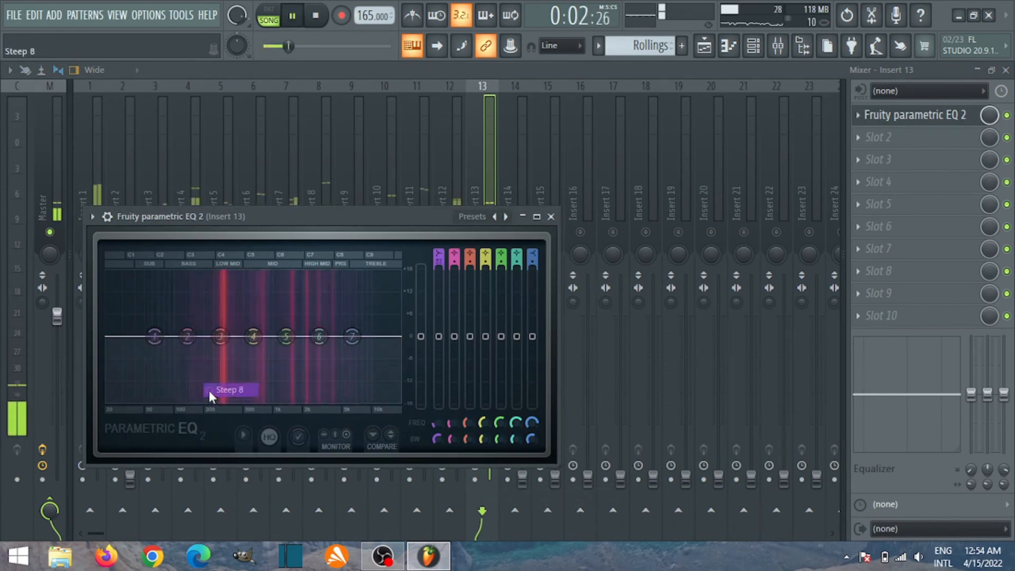
pyautogui.moveTo(167, 347); pyautogui.dragTo(183, 400)
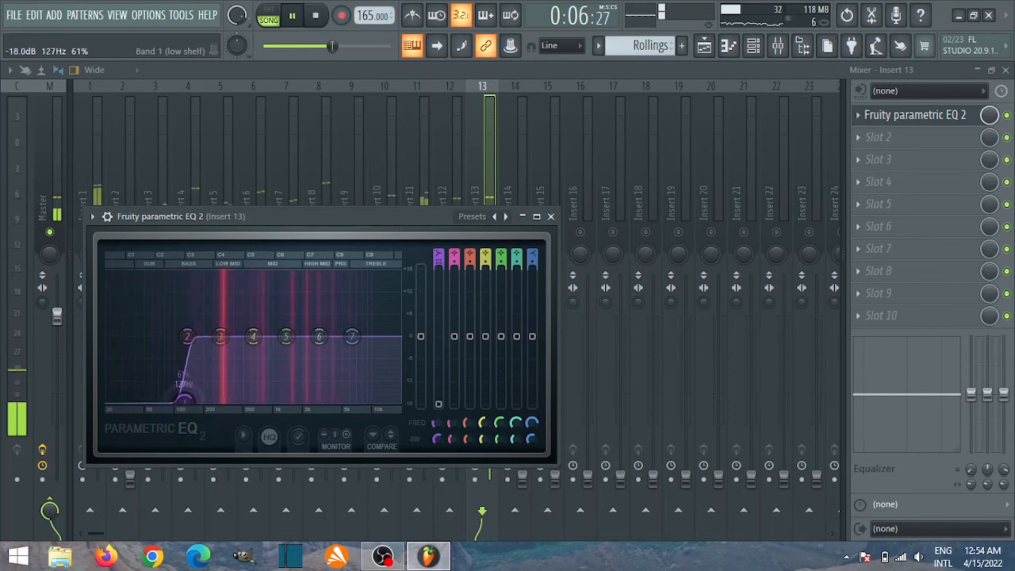
pyautogui.click(551, 216)
pyautogui.press('space')
# - Raise Insert 14 to 42% (-15.1 dB) and Insert 15 to a slightly lower level while auditioning the beat
pyautogui.moveTo(525, 494); pyautogui.dragTo(525, 425)
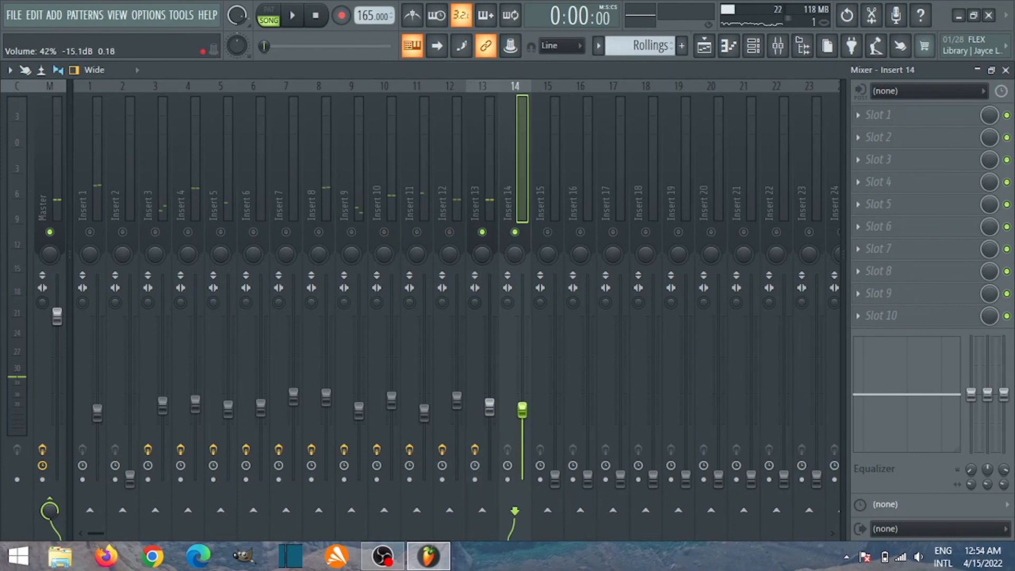
pyautogui.press('space')
pyautogui.moveTo(555, 479); pyautogui.dragTo(563, 420)
pyautogui.press('space')
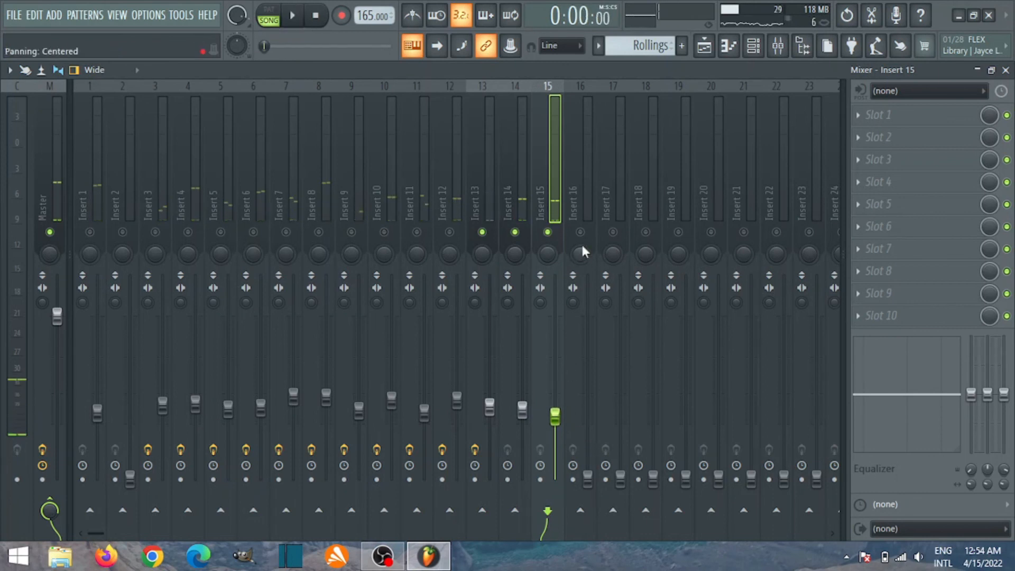
# - Solo Insert 16, raise it to 46% (-14.0 dB) during playback, and load Fruity Parametric EQ 2 in its Slot 1
pyautogui.rightClick(581, 232)
pyautogui.press('space')
pyautogui.moveTo(587, 480); pyautogui.dragTo(587, 405)
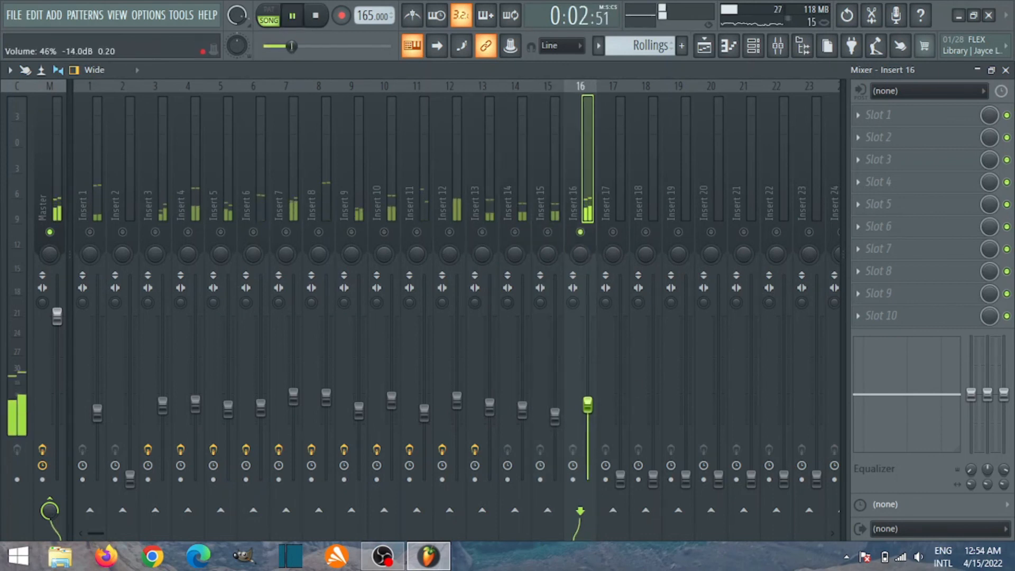
pyautogui.click(883, 117)
pyautogui.click(538, 493)
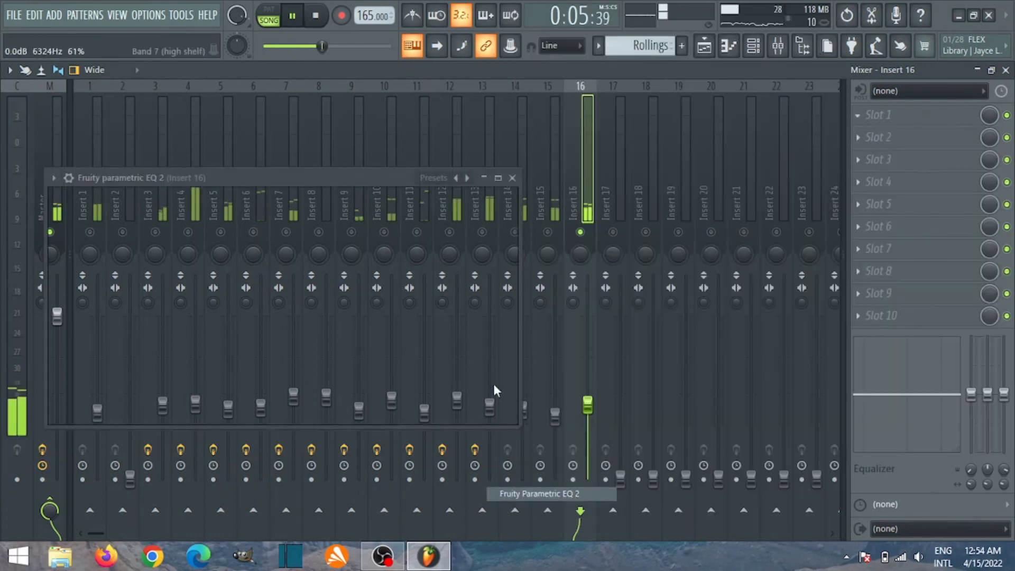
# - Set Insert 16's EQ band 1 to Steep 8, lower it fully near band 3's frequency, audition it in the enlarged equalizer, and close it
pyautogui.rightClick(127, 299)
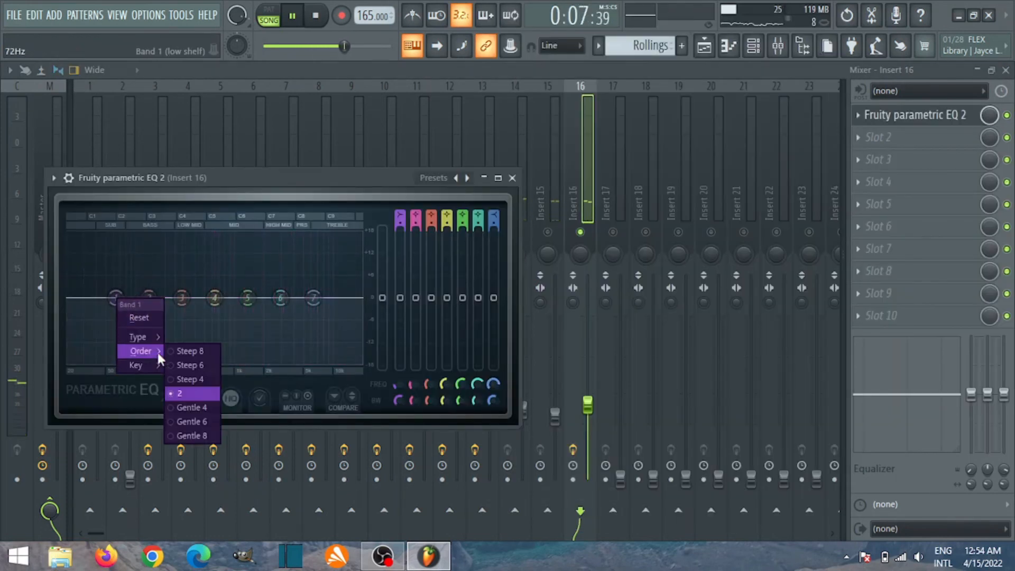
pyautogui.click(172, 350)
pyautogui.moveTo(116, 298); pyautogui.dragTo(181, 361)
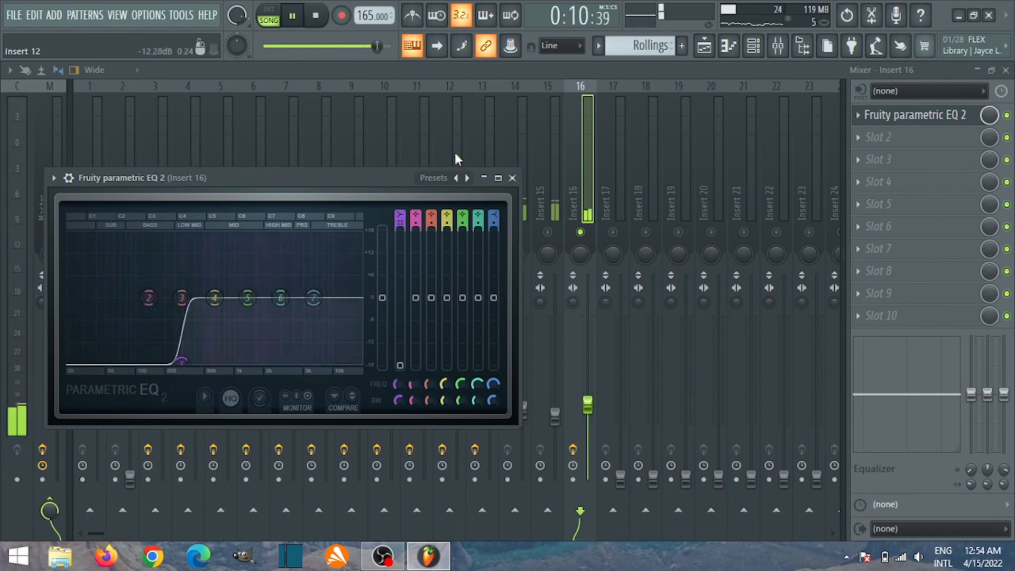
pyautogui.click(498, 178)
pyautogui.press('space')
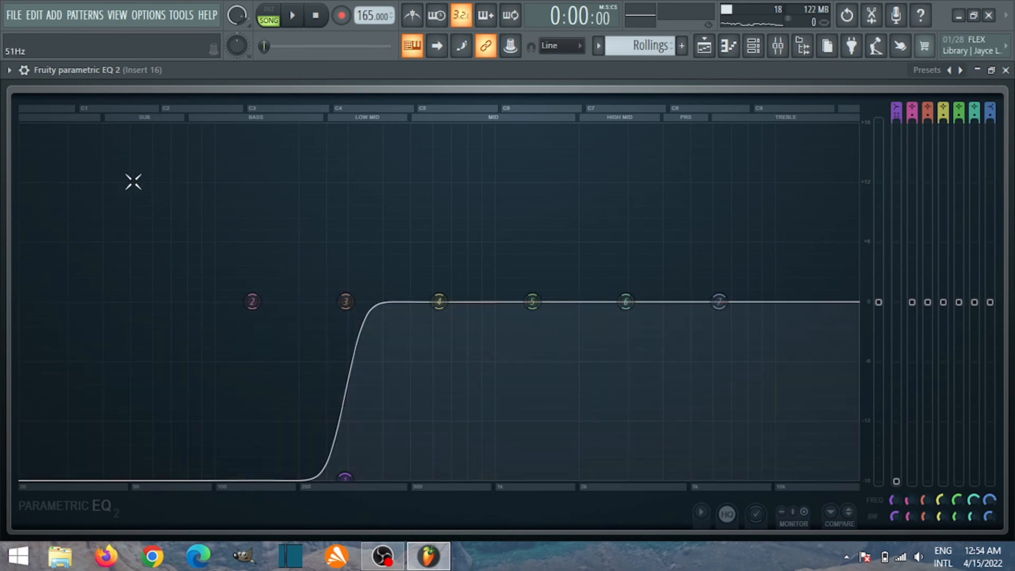
pyautogui.press('space')
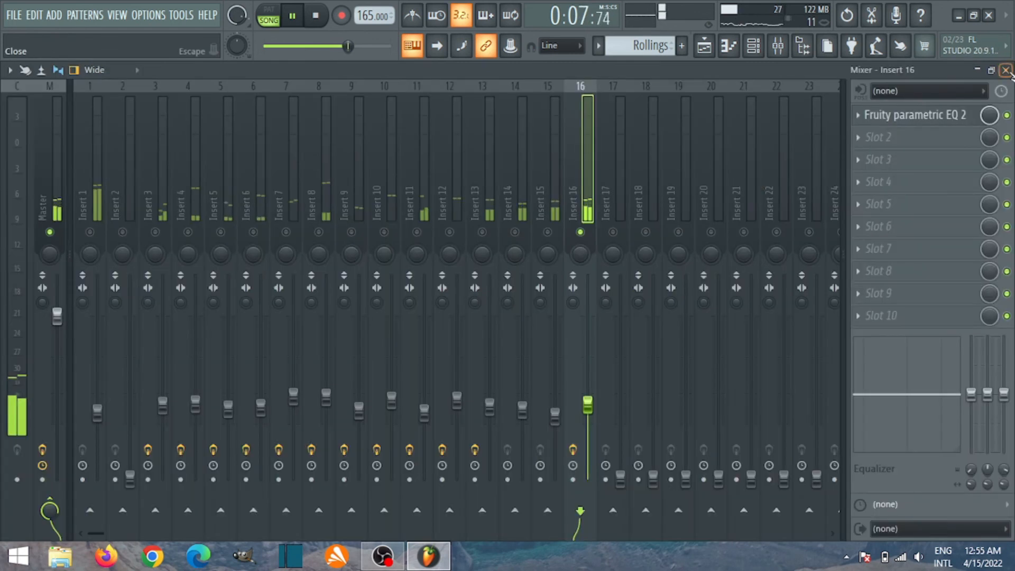
pyautogui.click(1006, 70)
pyautogui.press('space')
# - Raise Insert 17's volume about level with Insert 16's fader during playback and load Fruity Parametric EQ 2 in its Slot 1
pyautogui.press('space')
pyautogui.moveTo(620, 461); pyautogui.dragTo(621, 389)
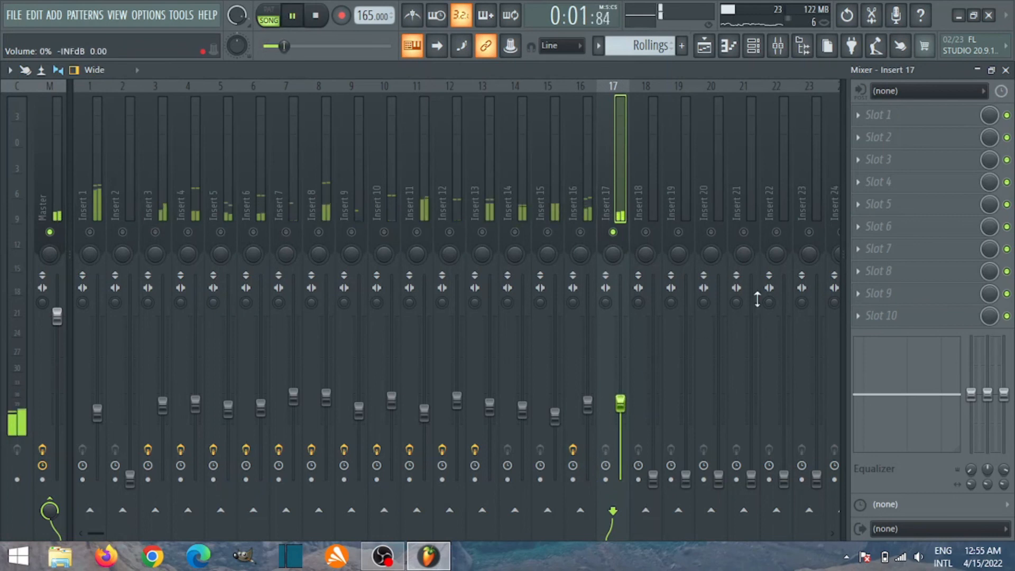
pyautogui.click(921, 116)
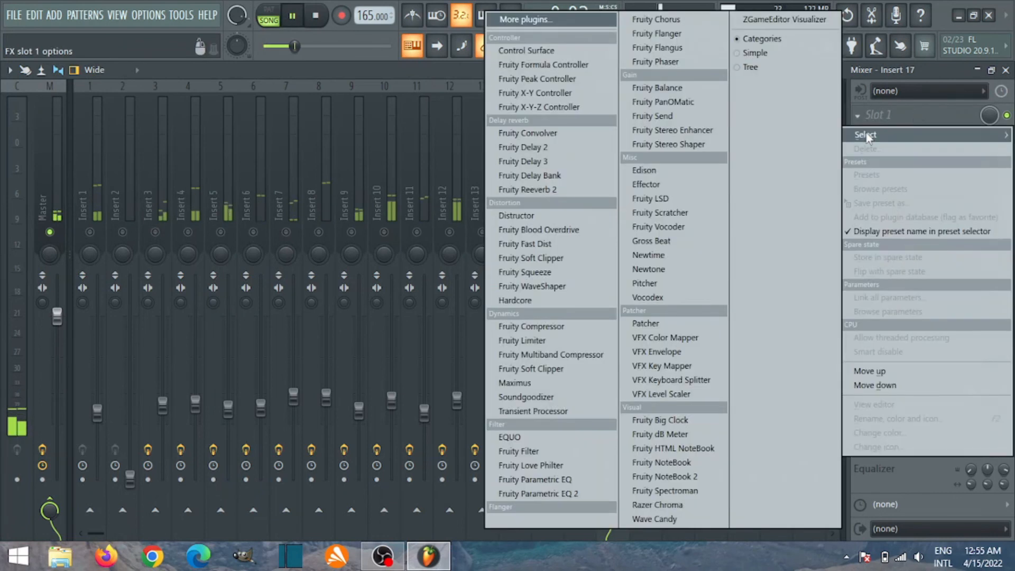
pyautogui.click(603, 493)
# - Set Insert 17's EQ band 1 to Steep 8, lower it fully at about 303 Hz, and close the equalizer
pyautogui.rightClick(153, 336)
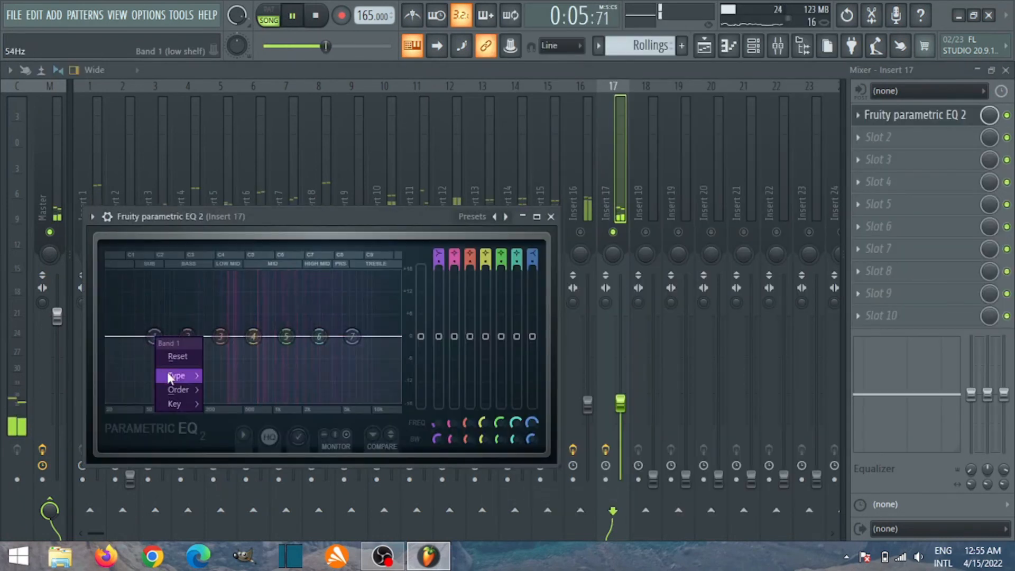
pyautogui.click(211, 395)
pyautogui.moveTo(154, 336); pyautogui.dragTo(222, 402)
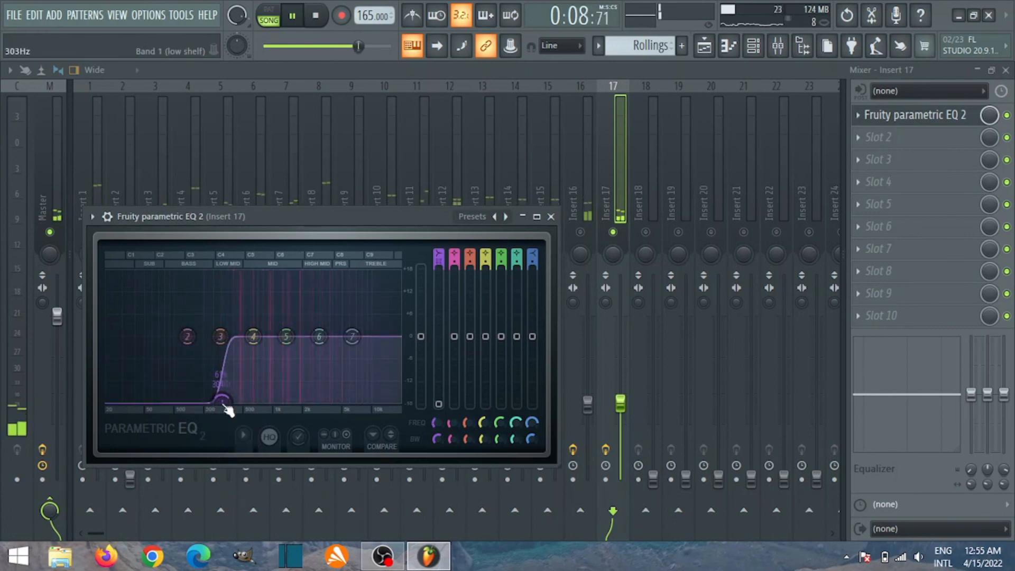
pyautogui.click(550, 217)
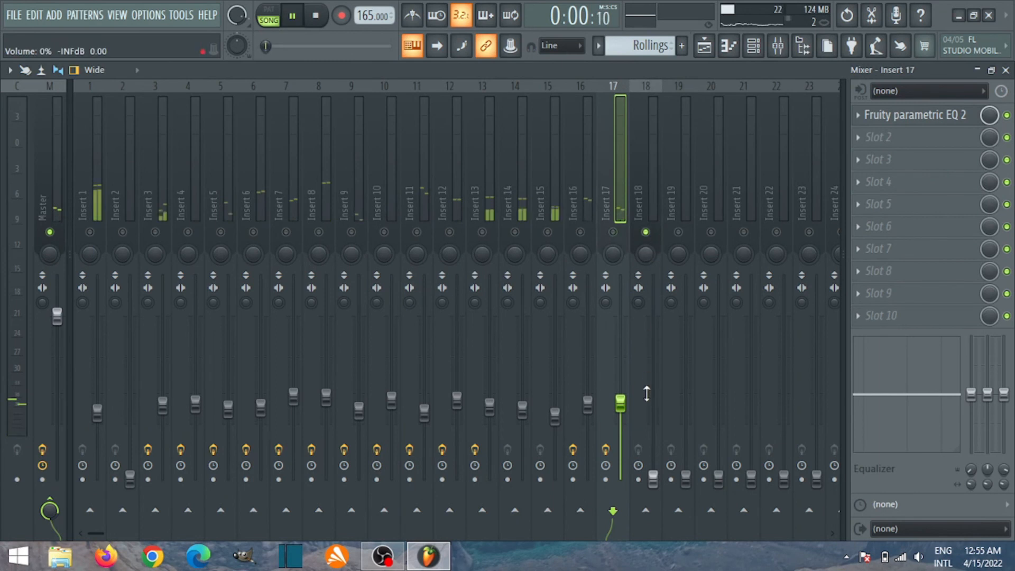
# - Raise Insert 18's volume about level with Insert 17's fader during playback and load Fruity Parametric EQ 2 in its Slot 1
pyautogui.moveTo(660, 479); pyautogui.dragTo(662, 411)
pyautogui.click(906, 121)
pyautogui.moveTo(899, 134)
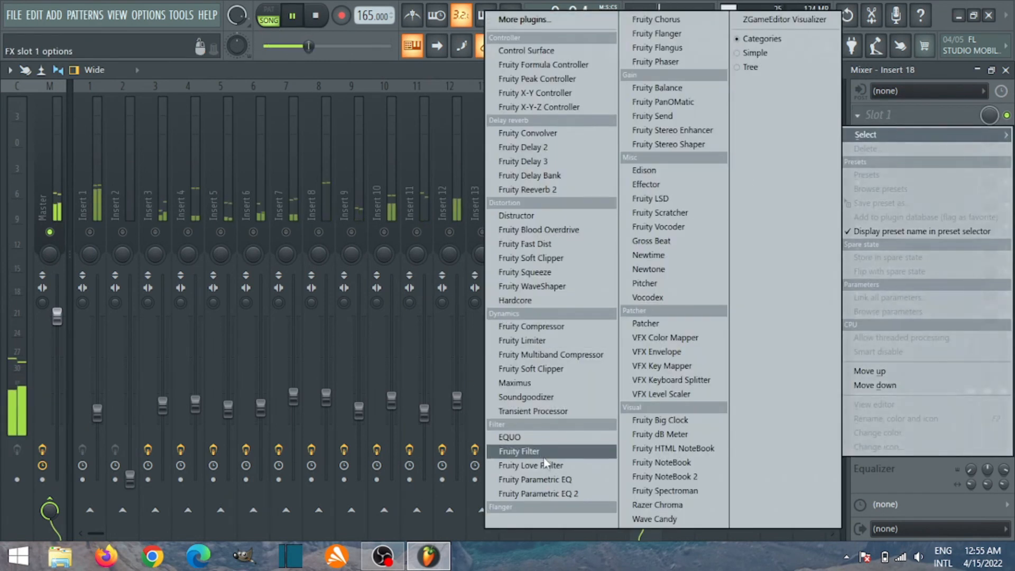
pyautogui.click(553, 494)
# - Set Insert 18's EQ band 1 to Steep 8, lower it fully near 500 Hz, and close the equalizer
pyautogui.rightClick(192, 374)
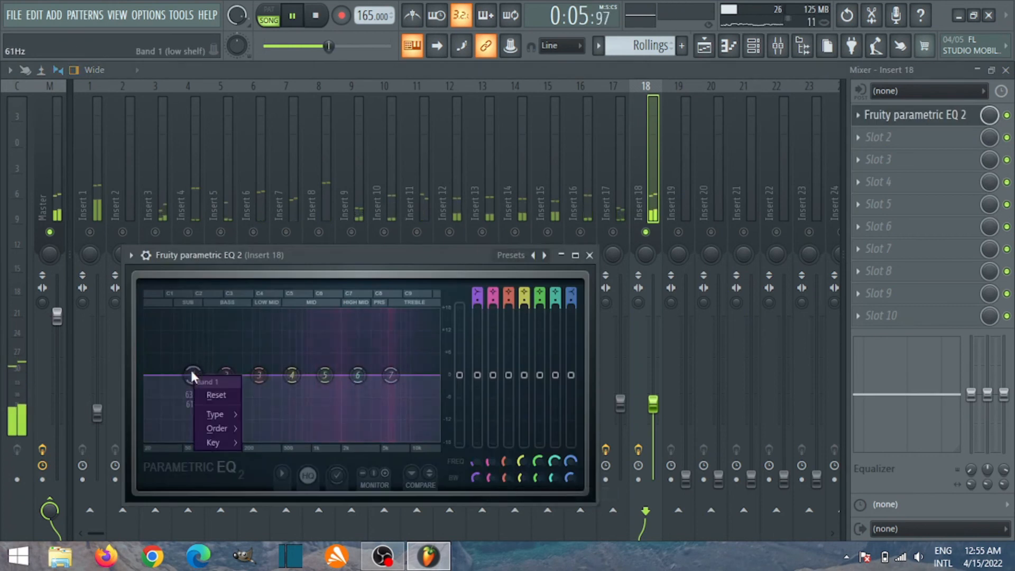
pyautogui.moveTo(217, 428)
pyautogui.click(268, 434)
pyautogui.moveTo(193, 374); pyautogui.dragTo(285, 447)
pyautogui.press('space')
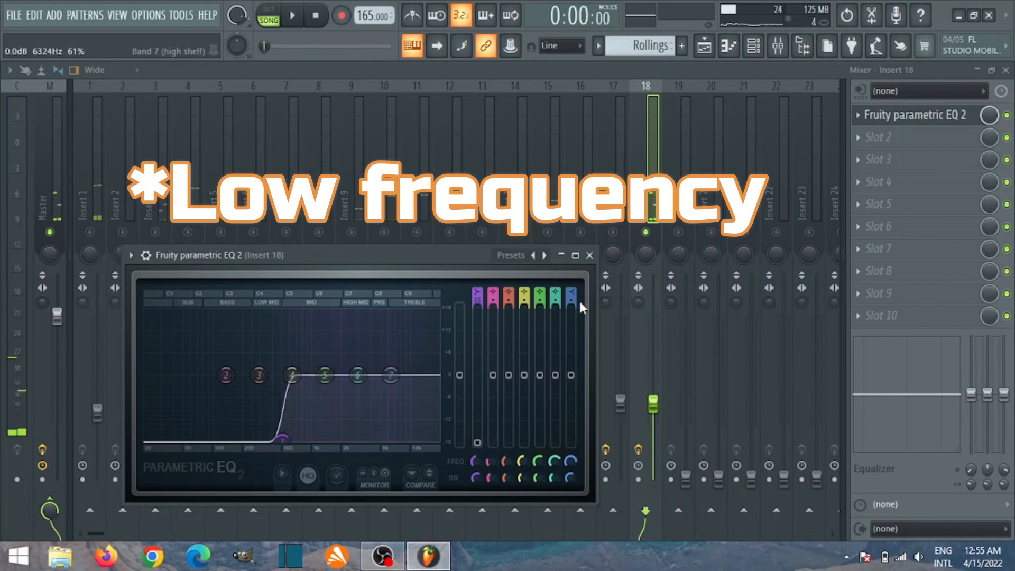
pyautogui.click(590, 256)
# - Solo Insert 19 and raise its volume to about -13.5 dB during playback
pyautogui.rightClick(677, 240)
pyautogui.rightClick(679, 233)
pyautogui.moveTo(686, 480); pyautogui.dragTo(686, 392)
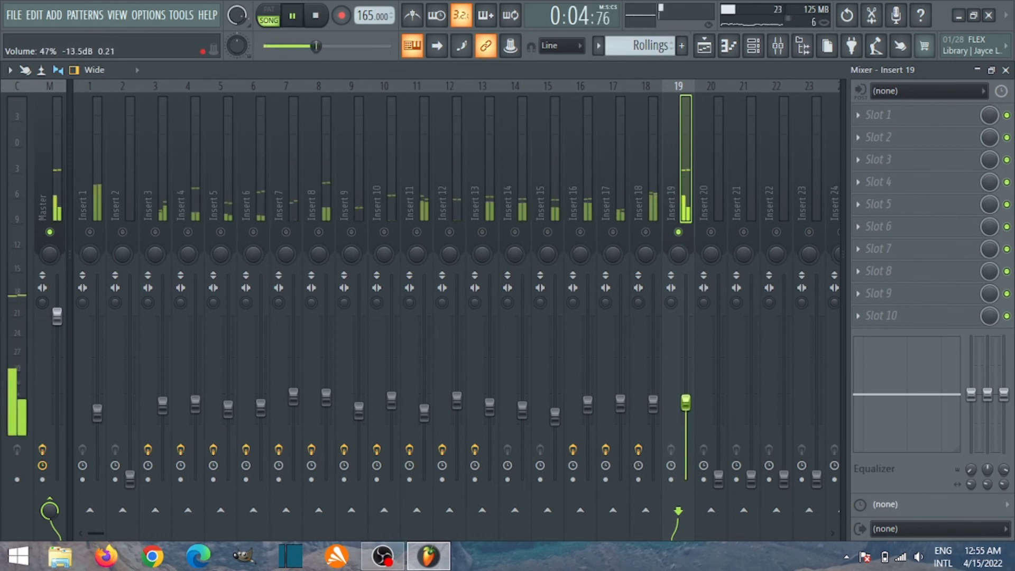
pyautogui.press('space')
# - Unmute Inserts 20 and 21 and raise both volumes level with Insert 19's fader during playback
pyautogui.moveTo(719, 476); pyautogui.dragTo(719, 464)
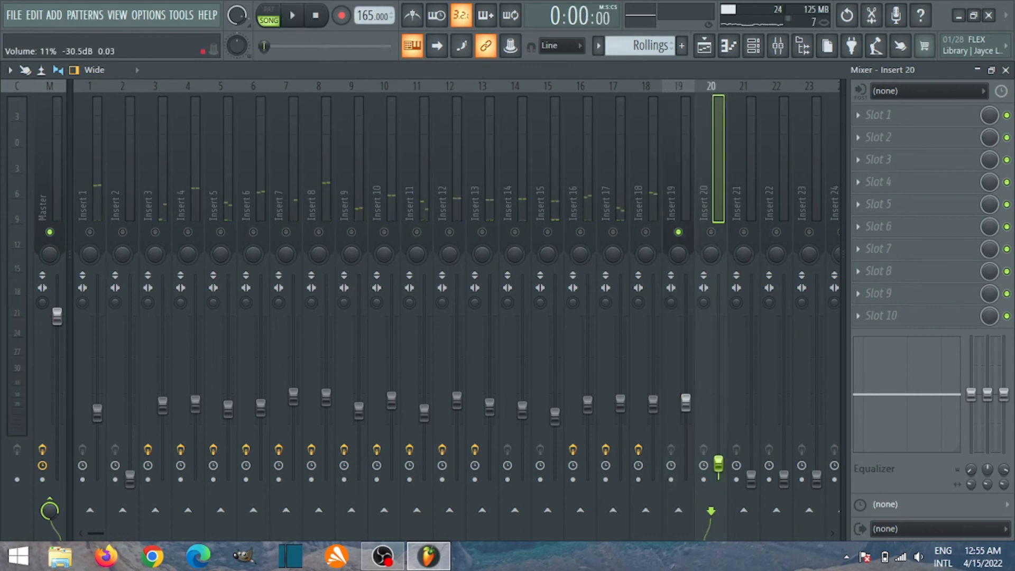
pyautogui.click(711, 232)
pyautogui.press('space')
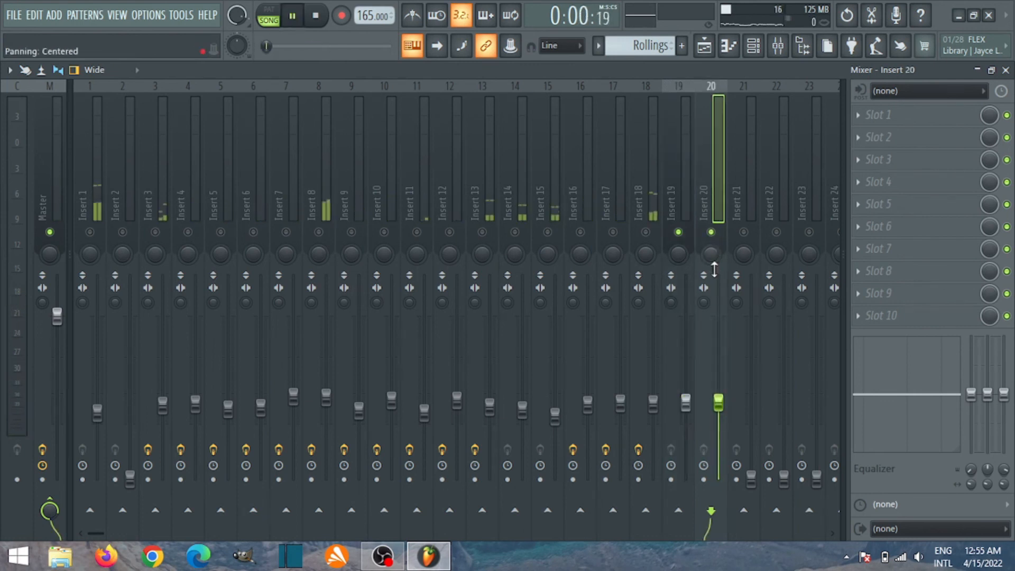
pyautogui.click(744, 232)
pyautogui.moveTo(751, 479); pyautogui.dragTo(757, 409)
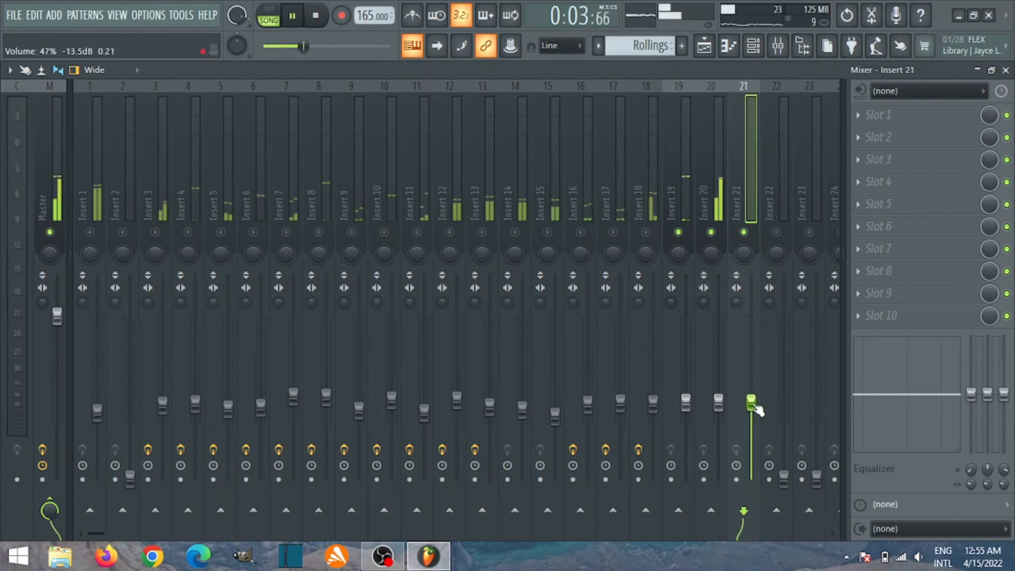
# - Raise Insert 22's volume slightly below Insert 21's fader during playback and load Fruity Parametric EQ 2 in its Slot 1
pyautogui.moveTo(103, 535); pyautogui.dragTo(199, 535)
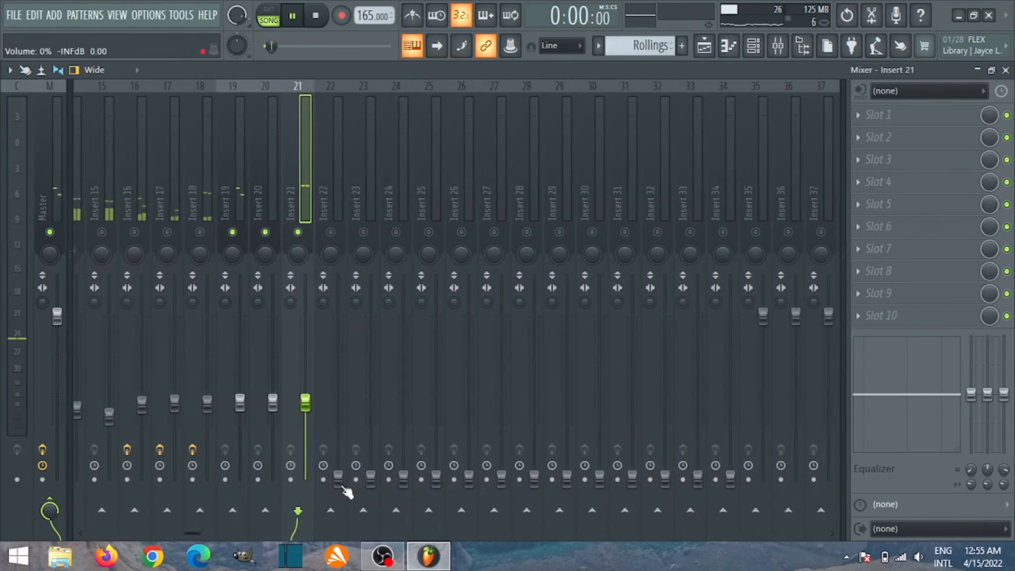
pyautogui.moveTo(339, 479); pyautogui.dragTo(338, 471)
pyautogui.press('space')
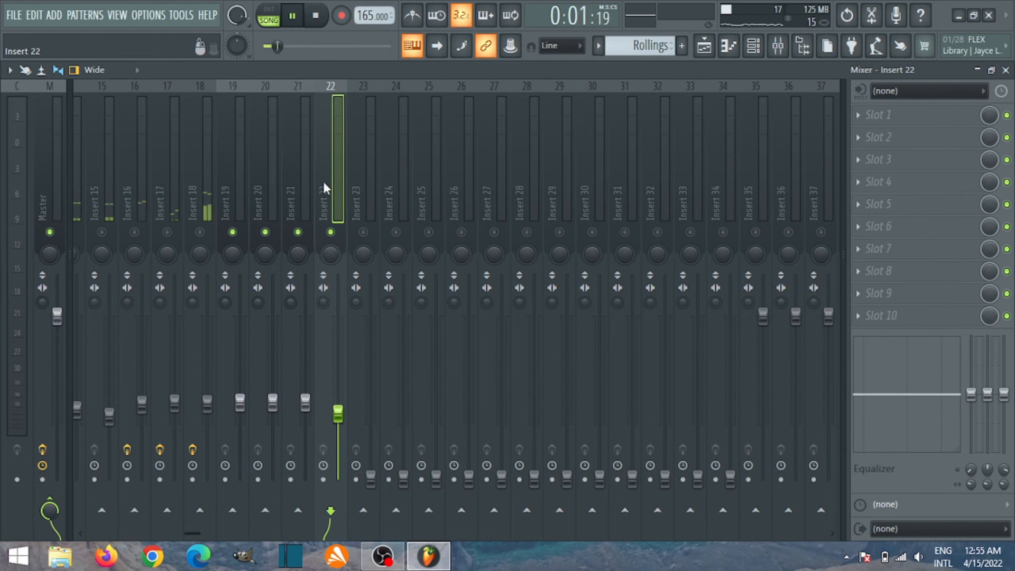
pyautogui.click(934, 115)
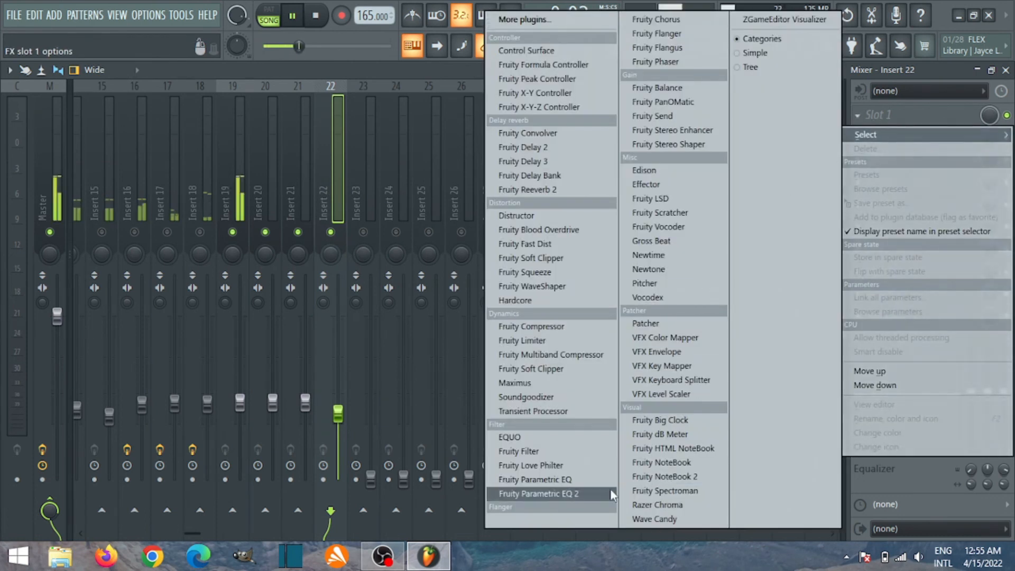
pyautogui.click(534, 493)
# - Give Insert 22's EQ band 1 a steep low cut, lower it fully between 200 and 500 Hz, and close the equalizer
pyautogui.rightClick(192, 376)
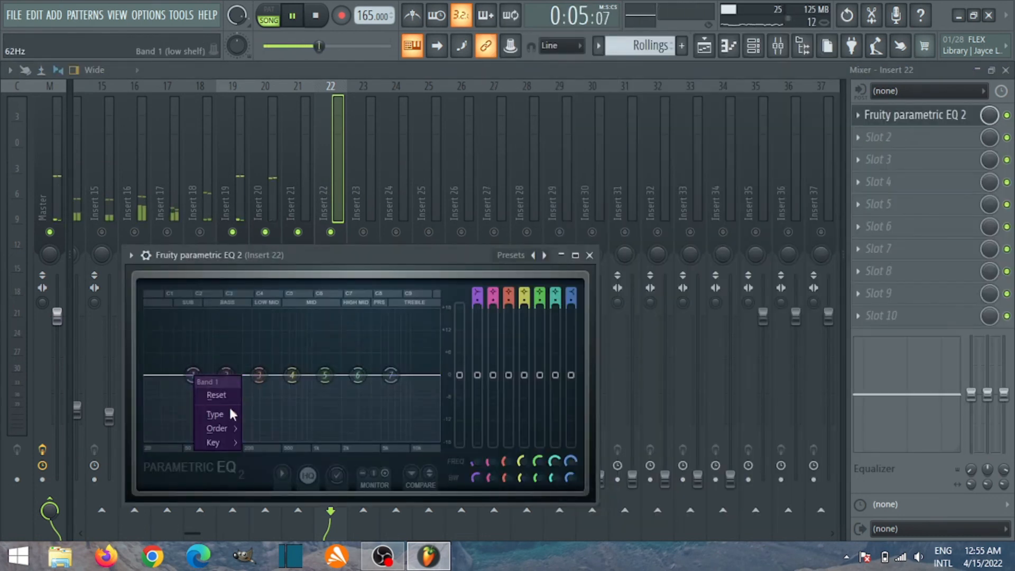
pyautogui.click(258, 429)
pyautogui.moveTo(192, 376); pyautogui.dragTo(261, 439)
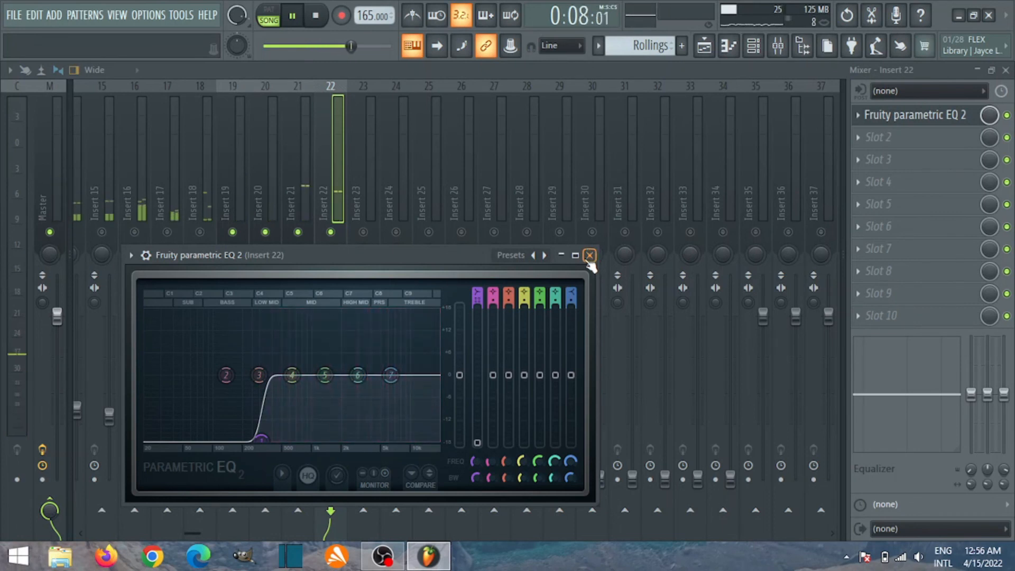
pyautogui.click(590, 255)
pyautogui.press('space')
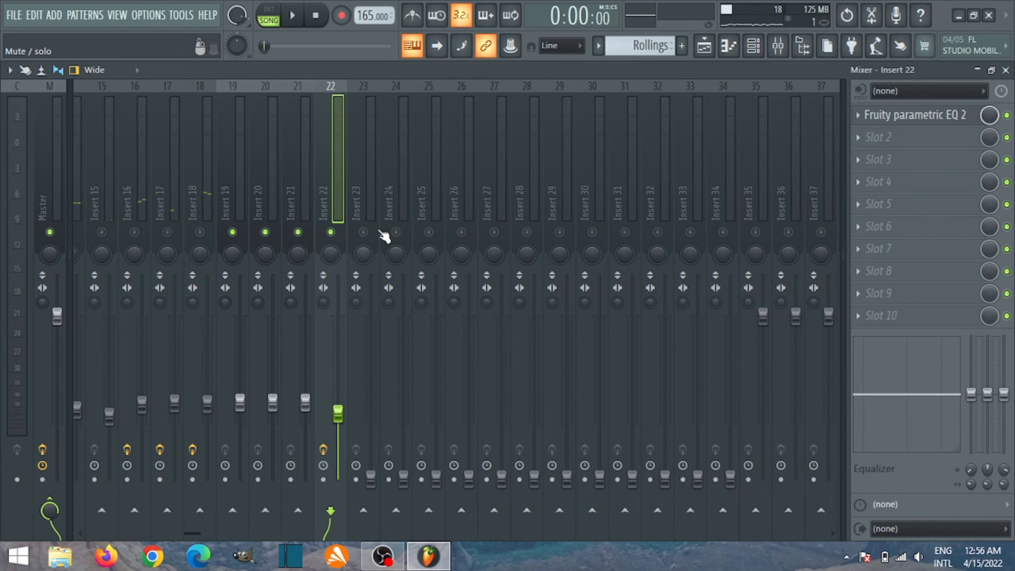
# - Solo Insert 23, raise its volume slightly above Insert 22's fader during playback, and check the channel rack's last channels
pyautogui.moveTo(371, 479); pyautogui.dragTo(371, 418)
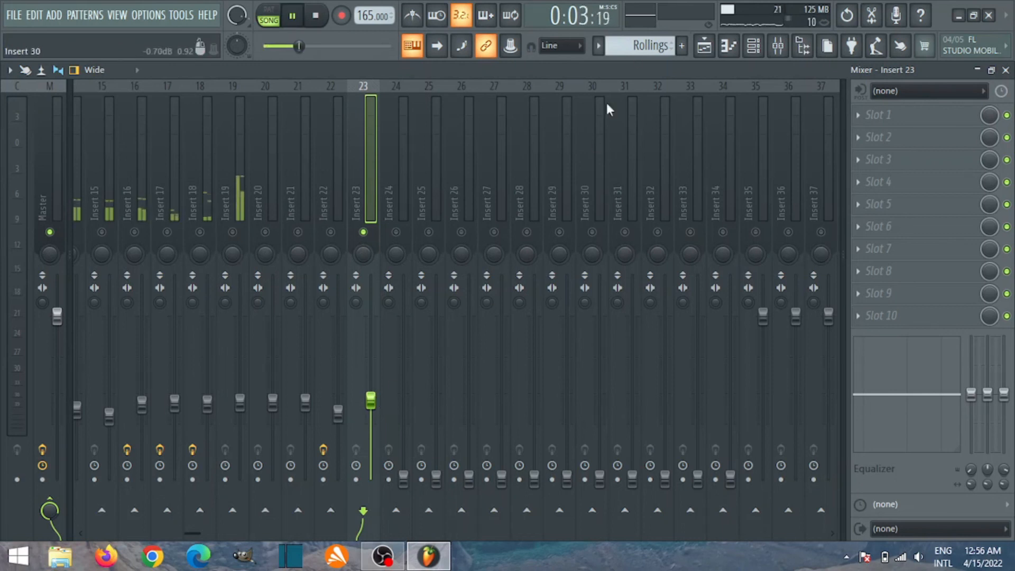
pyautogui.press('space')
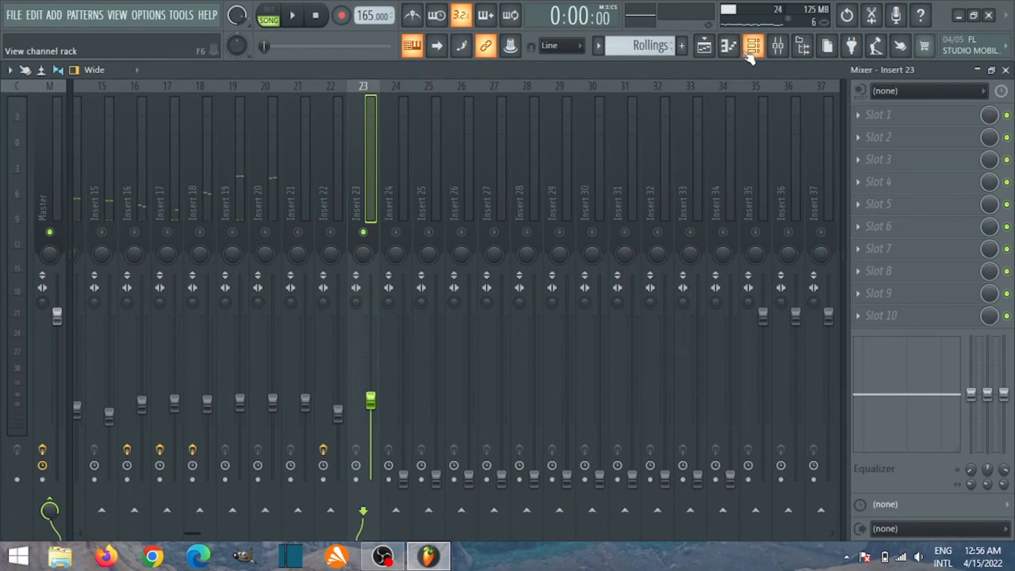
pyautogui.click(748, 53)
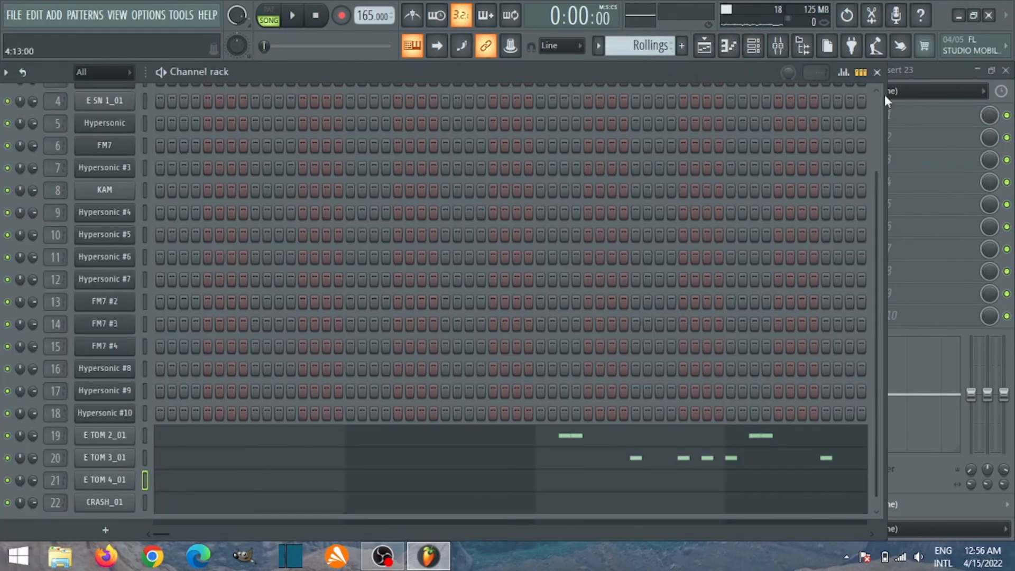
pyautogui.click(878, 74)
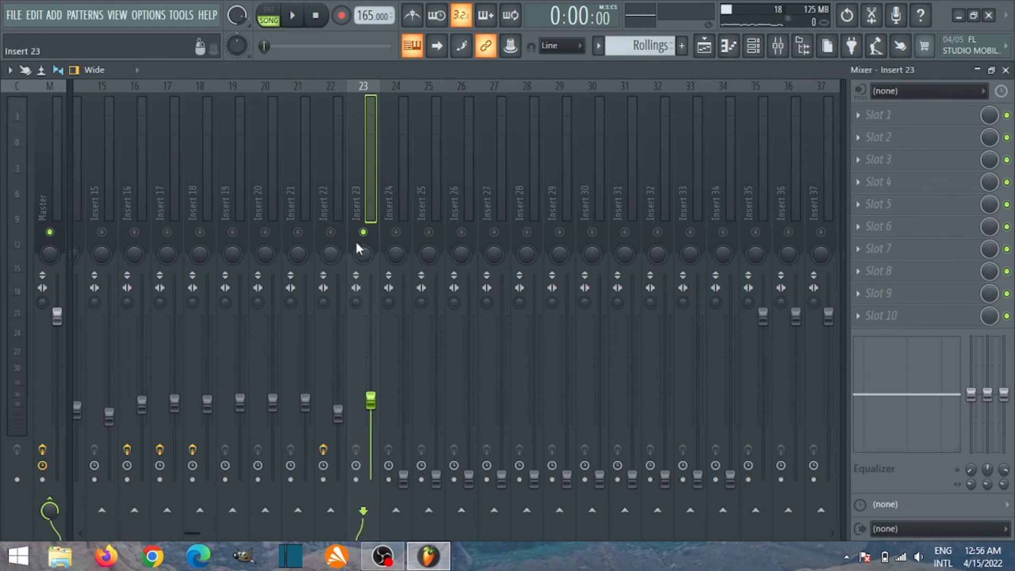
# - Select Inserts 1 to 23 together and lower all their faders to 0% volume
pyautogui.click(392, 185)
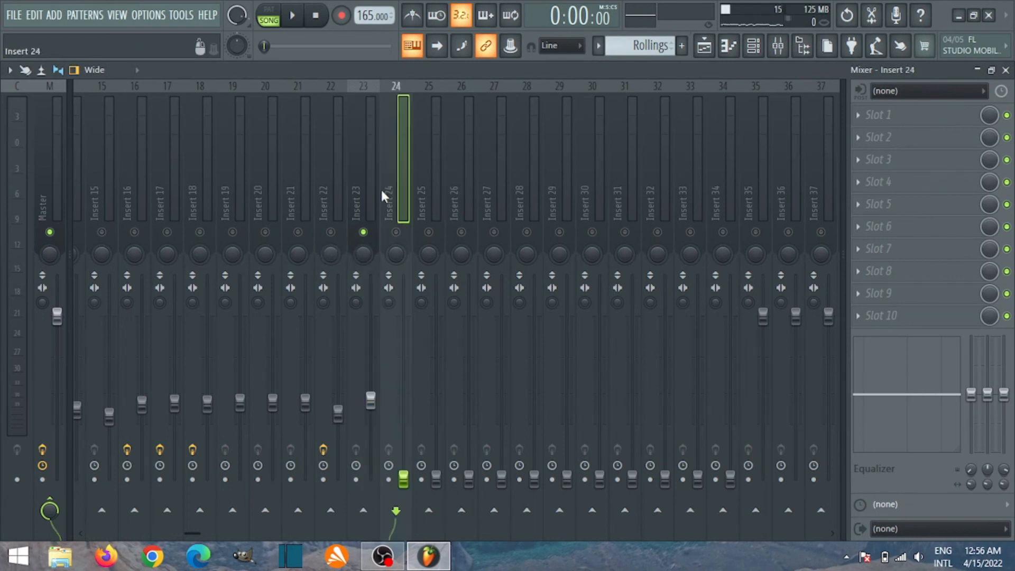
pyautogui.moveTo(380, 188); pyautogui.dragTo(20, 154)
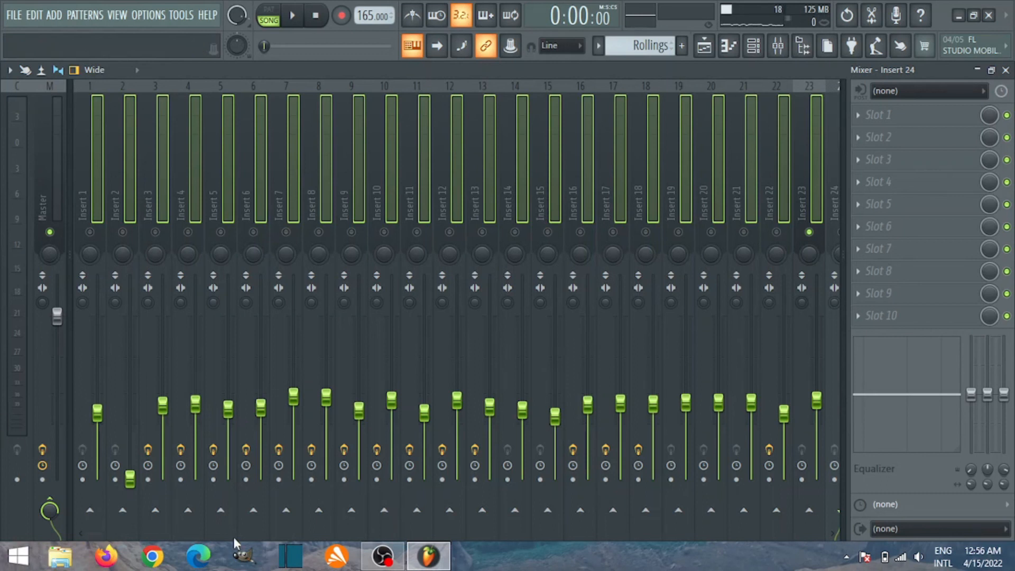
pyautogui.moveTo(98, 420); pyautogui.dragTo(98, 427)
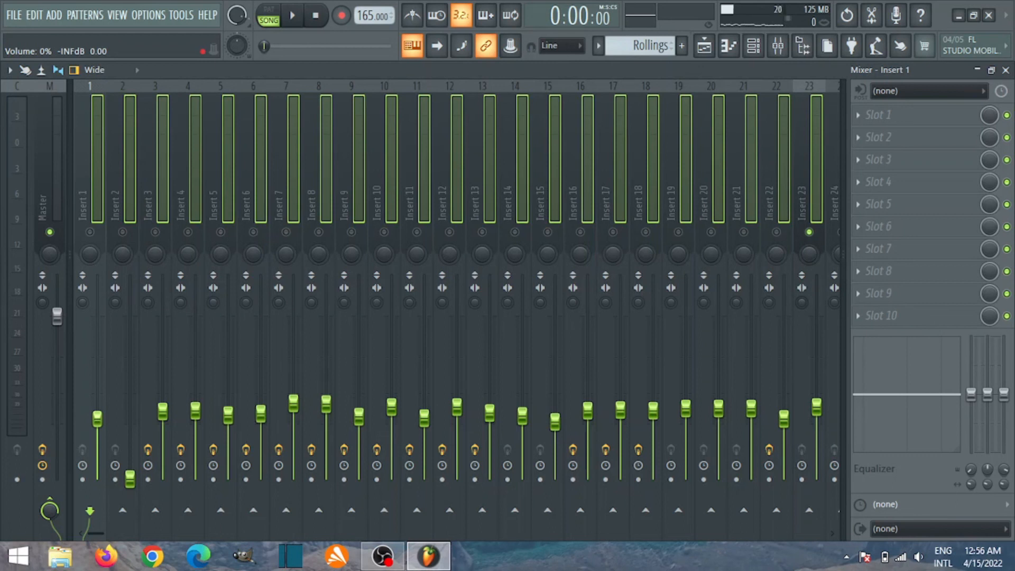
pyautogui.moveTo(98, 419); pyautogui.dragTo(97, 480)
pyautogui.click(86, 222)
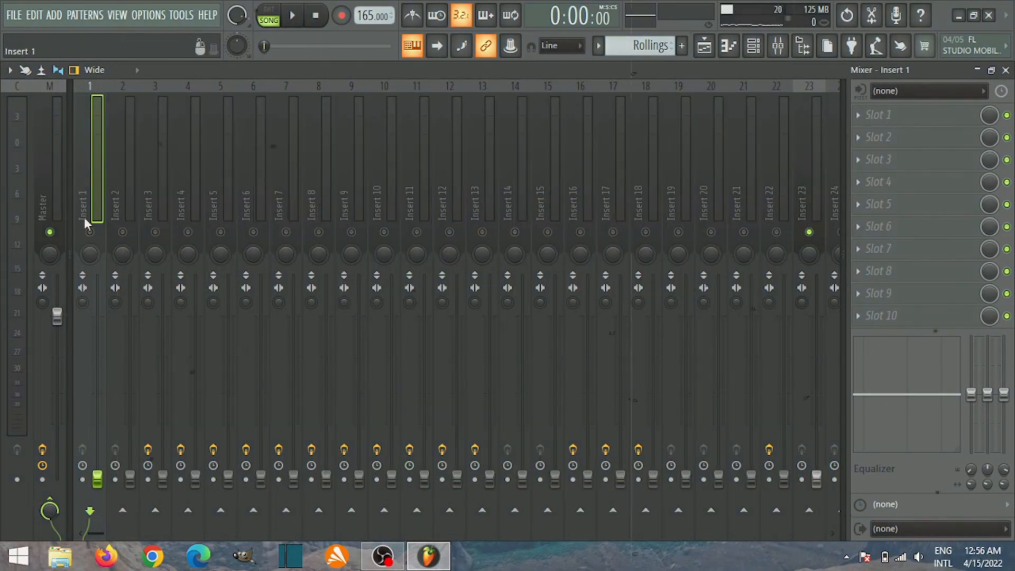
# - Unmute all inserts and raise Inserts 1 and 3 during playback, keeping Insert 3's fader slightly above Insert 1's
pyautogui.moveTo(163, 478); pyautogui.dragTo(162, 401)
pyautogui.rightClick(155, 232)
pyautogui.rightClick(155, 232)
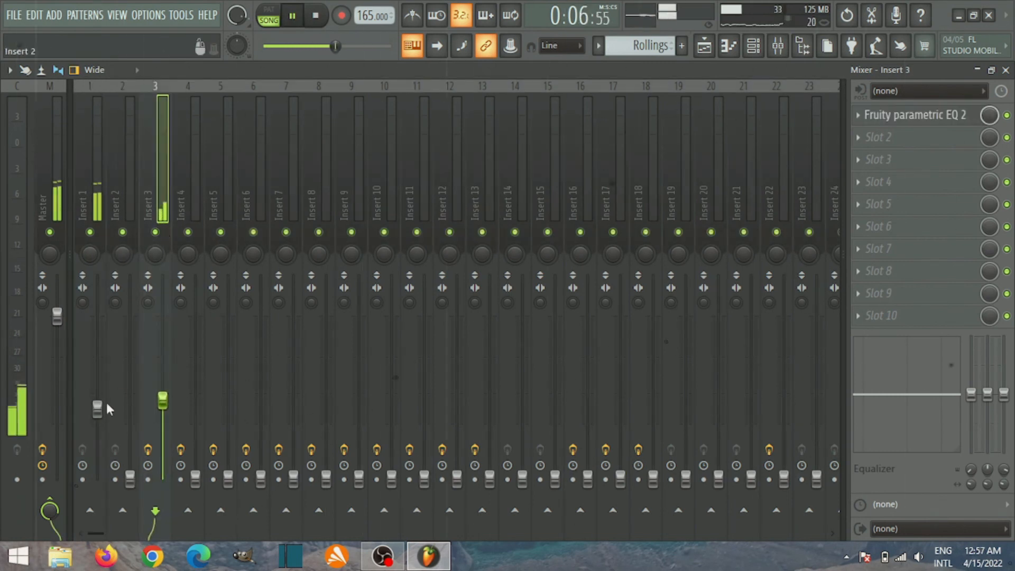
pyautogui.moveTo(98, 409); pyautogui.dragTo(98, 415)
# - Raise Inserts 4 to 8 to about Insert 1's level during playback, with Insert 5 slightly higher and Insert 8 slightly lower
pyautogui.moveTo(195, 478); pyautogui.dragTo(195, 411)
pyautogui.moveTo(228, 480); pyautogui.dragTo(228, 406)
pyautogui.moveTo(261, 479); pyautogui.dragTo(260, 415)
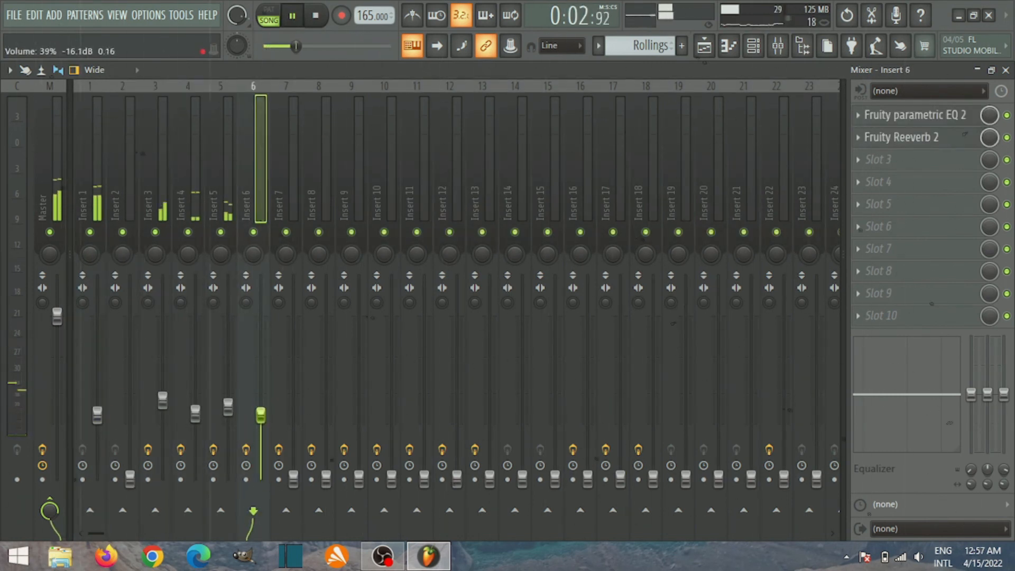
pyautogui.moveTo(294, 480); pyautogui.dragTo(293, 413)
pyautogui.moveTo(327, 479); pyautogui.dragTo(326, 431)
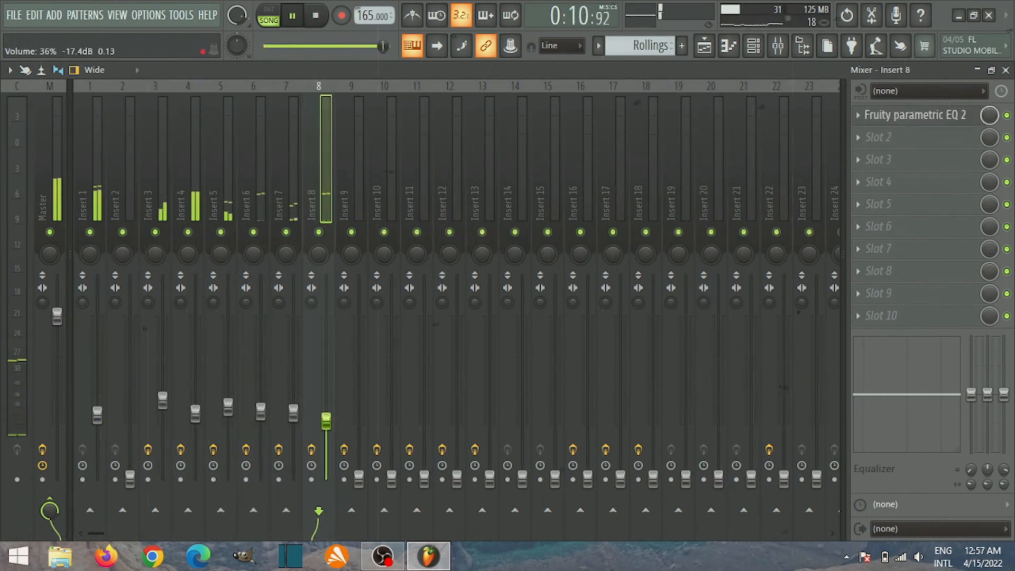
# - Raise Inserts 9 to 15 to about Insert 1's level during playback, keeping Insert 12's fader the lowest
pyautogui.moveTo(359, 480); pyautogui.dragTo(358, 414)
pyautogui.moveTo(392, 480); pyautogui.dragTo(424, 417)
pyautogui.moveTo(457, 480); pyautogui.dragTo(457, 436)
pyautogui.moveTo(490, 479); pyautogui.dragTo(522, 415)
pyautogui.moveTo(555, 480); pyautogui.dragTo(555, 431)
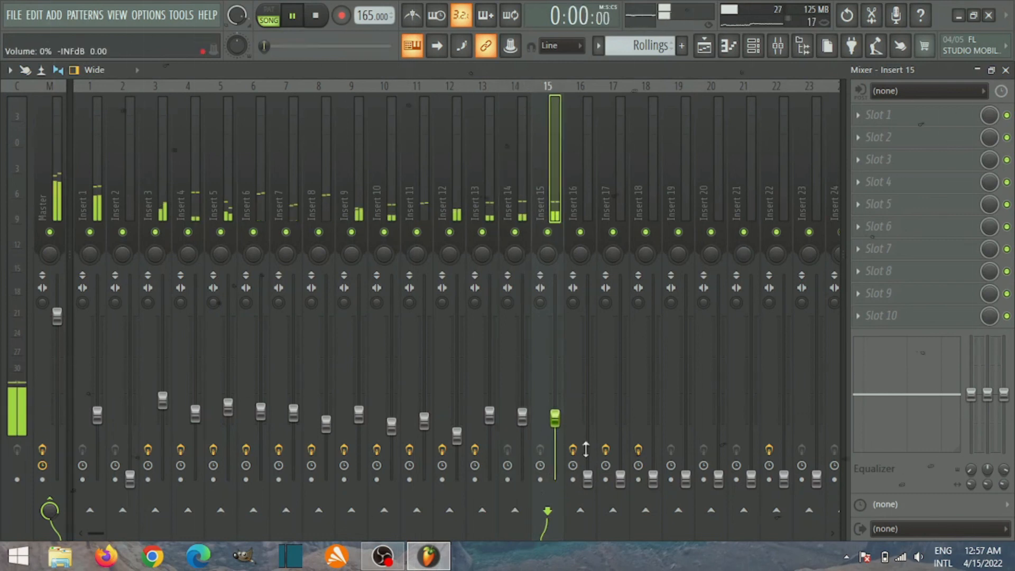
# - Raise Inserts 16 to 18 during playback, with each fader slightly higher than the previous one
pyautogui.moveTo(588, 480); pyautogui.dragTo(588, 396)
pyautogui.moveTo(621, 480); pyautogui.dragTo(621, 412)
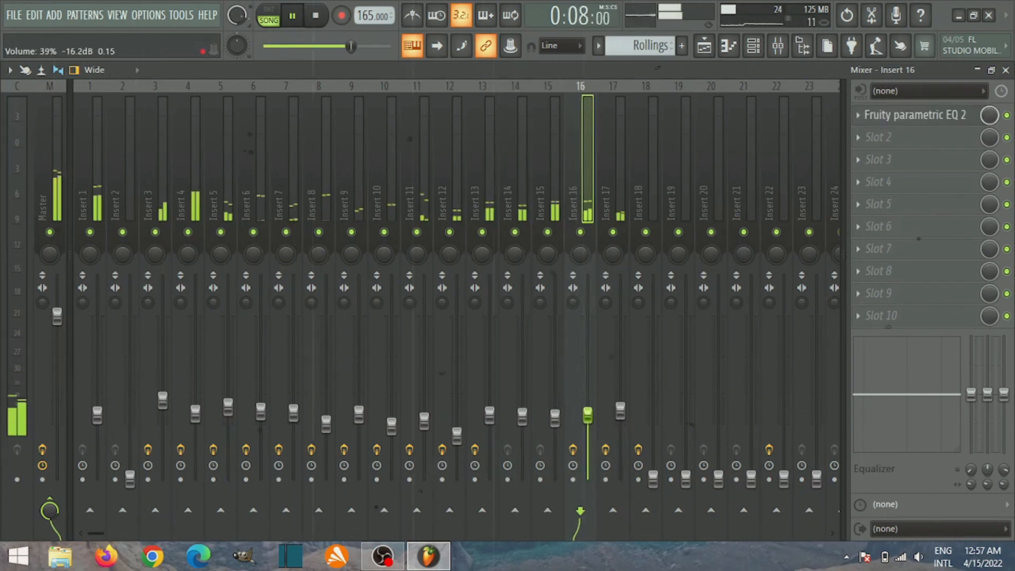
pyautogui.moveTo(653, 480); pyautogui.dragTo(653, 462)
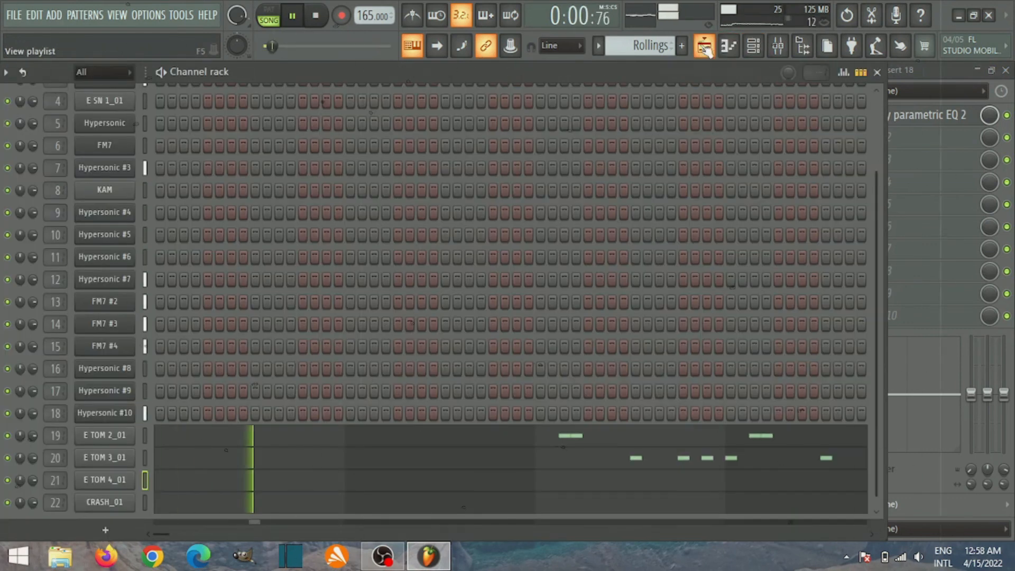
# - Open the Kick #2 clip's JV FX 1 notes in the piano roll and edit the C5 hits in bar 2
pyautogui.press('F5')
pyautogui.rightClick(385, 128)
pyautogui.press('F7')
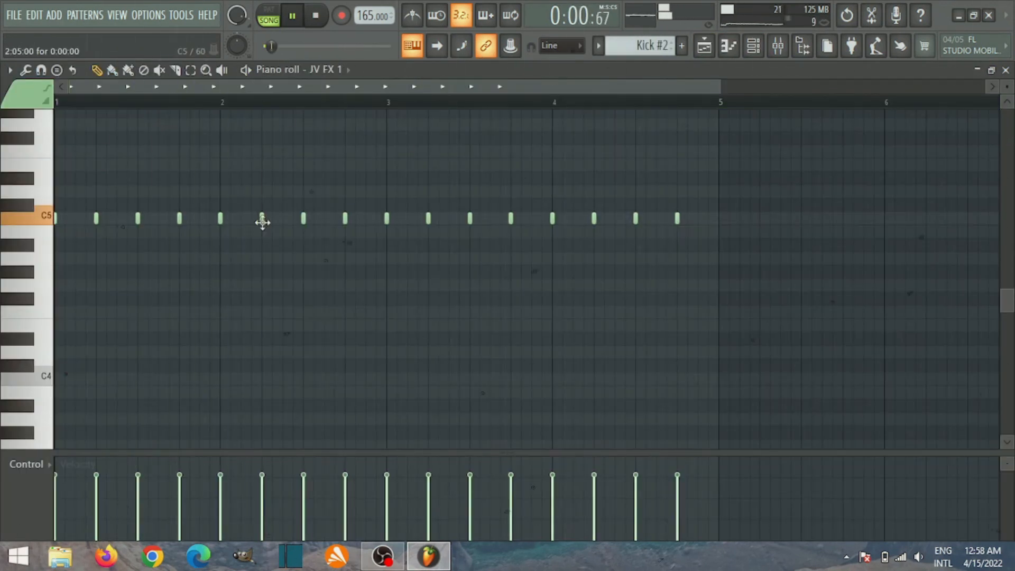
pyautogui.rightClick(241, 219)
pyautogui.click(329, 220)
pyautogui.rightClick(346, 220)
pyautogui.click(370, 220)
pyautogui.click(1005, 70)
pyautogui.click(876, 69)
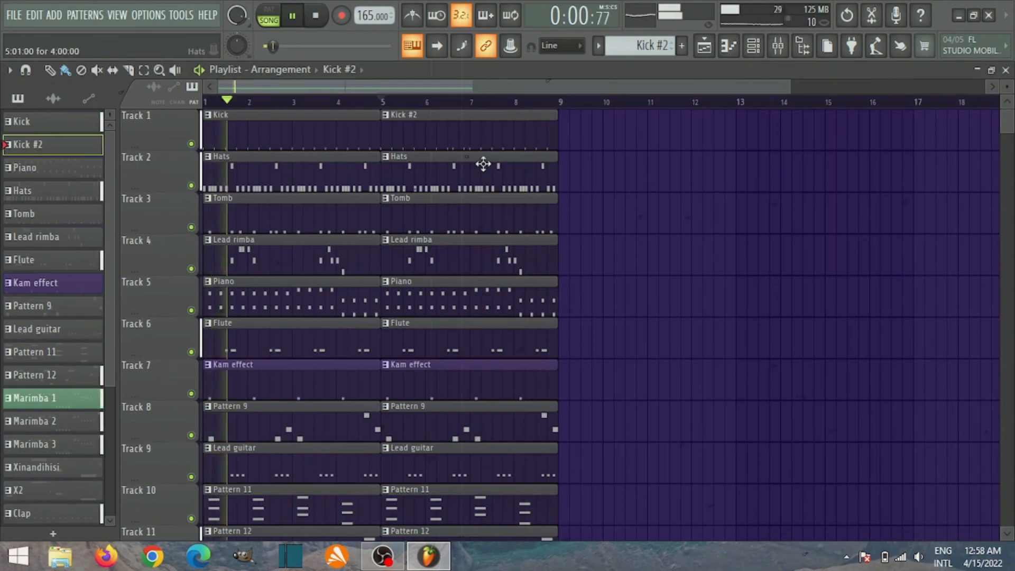
# - Raise Inserts 19 to 22 during playback so their faders sit slightly below Insert 18's
pyautogui.press('F9')
pyautogui.moveTo(686, 479); pyautogui.dragTo(685, 407)
pyautogui.moveTo(718, 479); pyautogui.dragTo(718, 449)
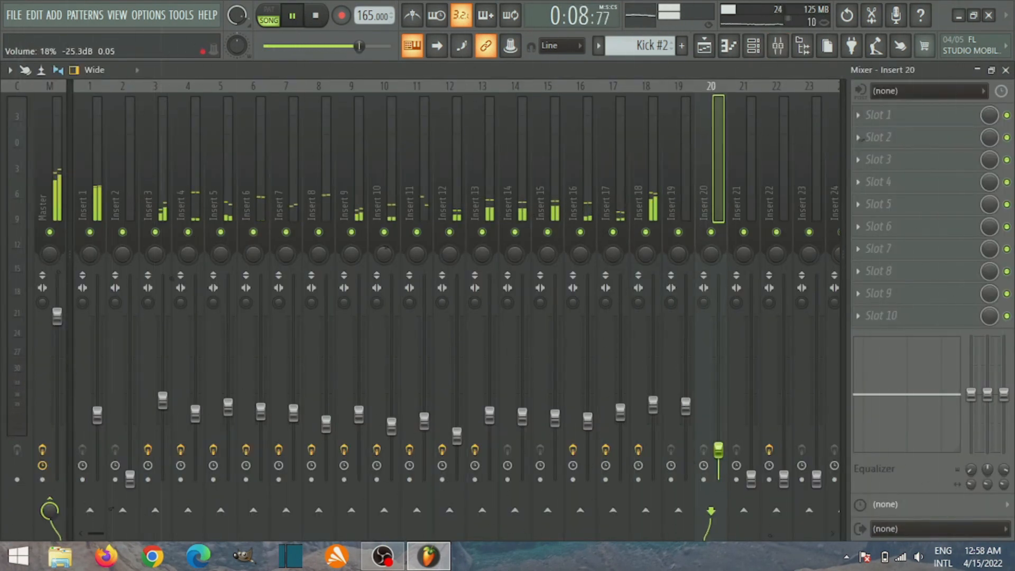
pyautogui.moveTo(750, 478); pyautogui.dragTo(751, 415)
pyautogui.moveTo(686, 406); pyautogui.dragTo(718, 412)
pyautogui.moveTo(686, 410); pyautogui.dragTo(686, 413)
pyautogui.moveTo(751, 415); pyautogui.dragTo(751, 410)
pyautogui.moveTo(784, 479); pyautogui.dragTo(784, 432)
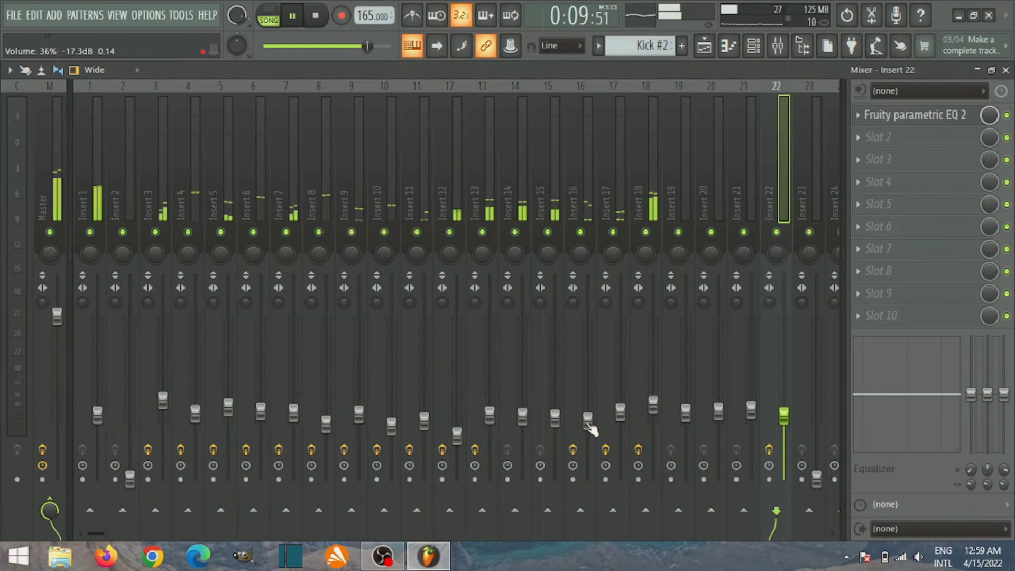
# - Lower Insert 16's volume to about -18.6 dB and raise Insert 17 level with Insert 18's fader
pyautogui.moveTo(587, 421); pyautogui.dragTo(588, 424)
pyautogui.moveTo(621, 413); pyautogui.dragTo(588, 427)
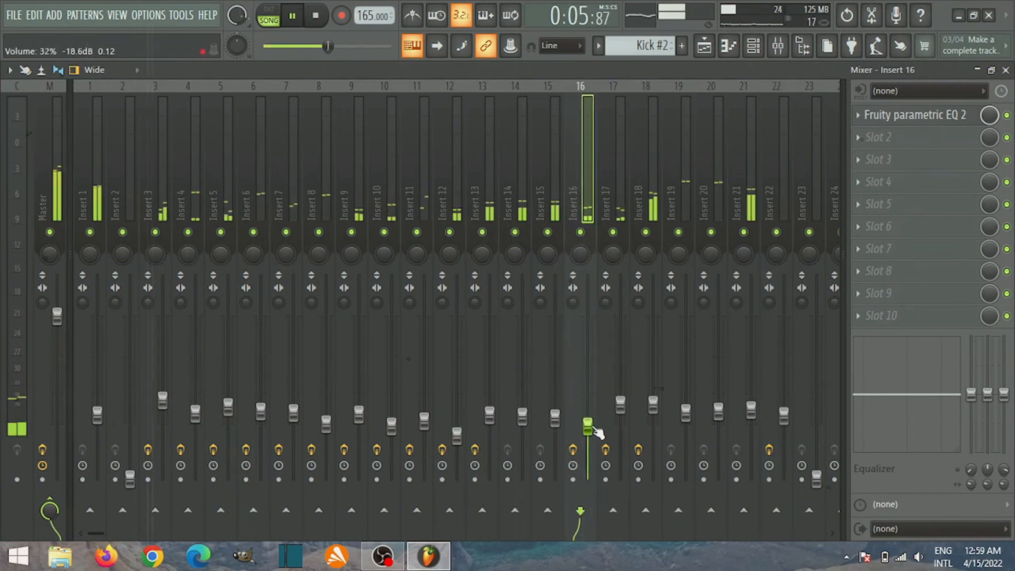
pyautogui.click(1006, 71)
# - Select all pattern clips in the playlist and delete them
pyautogui.scroll(-5, 250, 192)
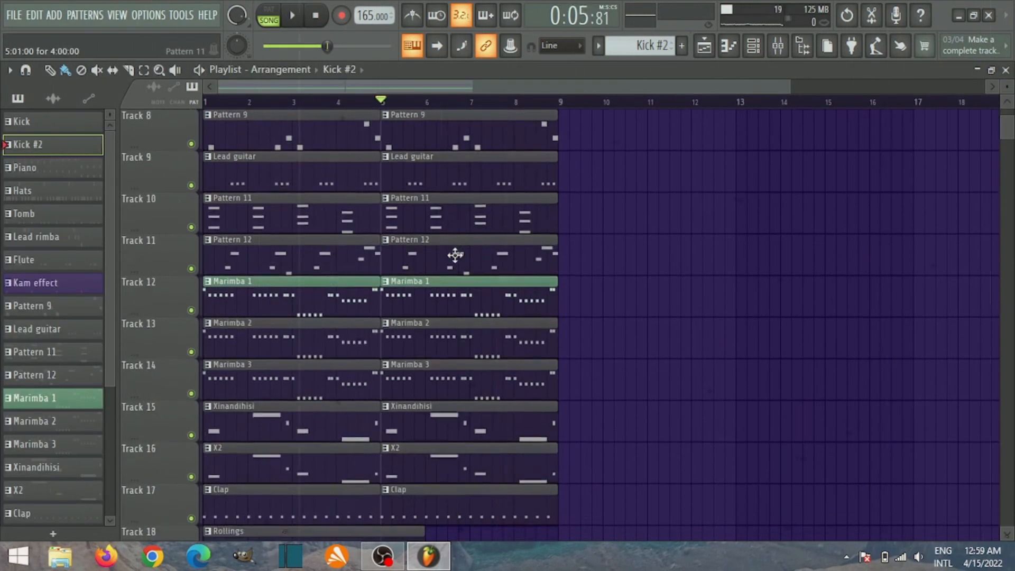
pyautogui.moveTo(346, 410); pyautogui.dragTo(510, 18)
pyautogui.press('Delete')
# - Place Kick at bar 1 and Kick #2 at bar 5 on Track 1, with Clap clips at both bars on Track 2
pyautogui.click(58, 121)
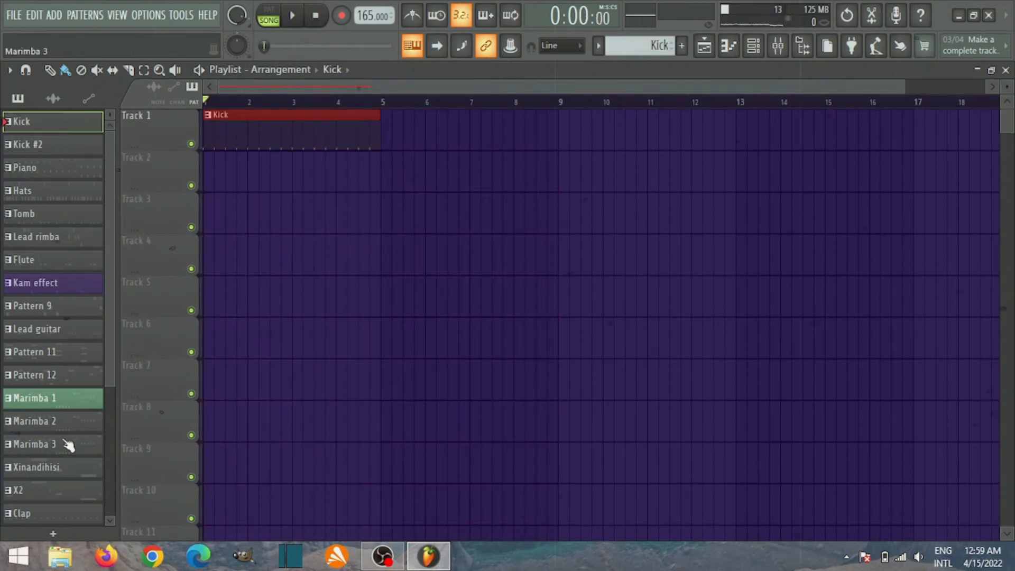
pyautogui.press('space')
pyautogui.click(32, 144)
pyautogui.click(390, 133)
pyautogui.click(370, 158)
pyautogui.click(390, 173)
# - Adjust Insert 1's volume in the mixer while the kick and clap clips play
pyautogui.click(778, 46)
pyautogui.click(97, 419)
pyautogui.click(1007, 70)
pyautogui.press('space')
# - Add extra C5 hits to the Kick pattern at steps 3 and 7 of bar 1 and step 3 of bar 2
pyautogui.doubleClick(238, 139)
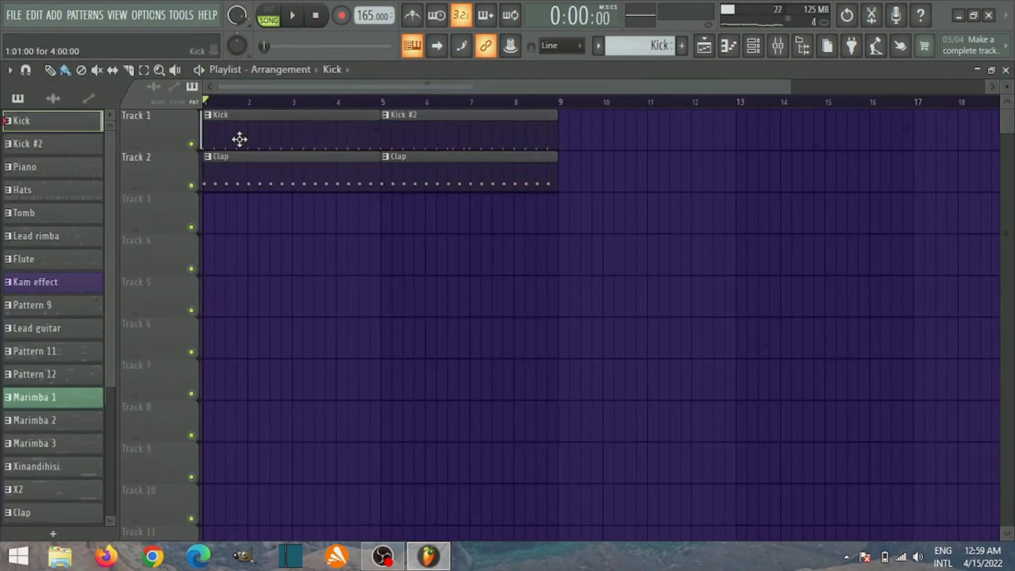
pyautogui.click(76, 218)
pyautogui.click(118, 218)
pyautogui.press('space')
pyautogui.click(241, 218)
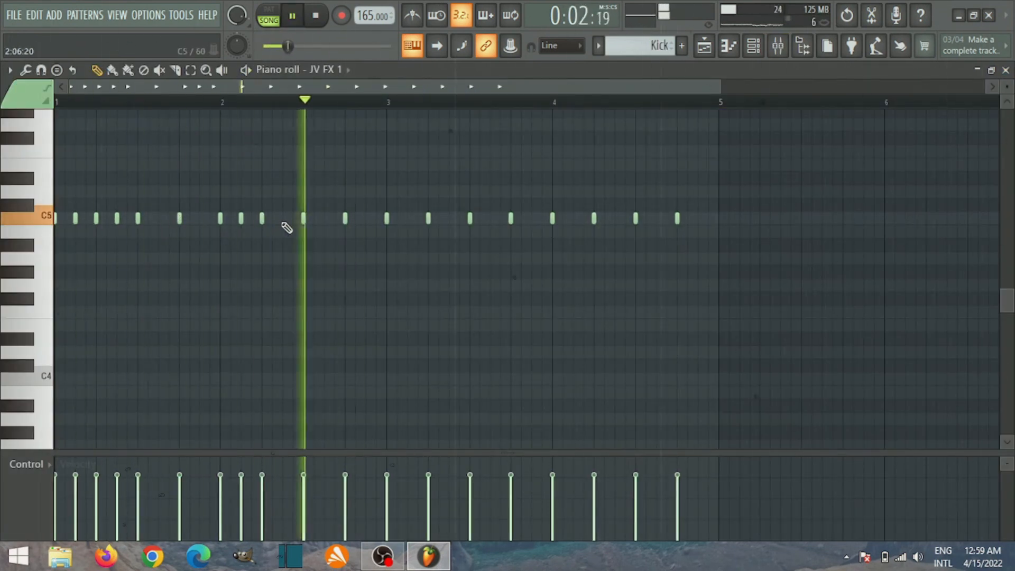
pyautogui.click(1006, 70)
pyautogui.press('space')
# - Place a Piano clip on Track 5 and a Hats clip on Track 3 at bar 1, auditioning each addition
pyautogui.click(67, 170)
pyautogui.moveTo(225, 216); pyautogui.dragTo(225, 297)
pyautogui.press('space')
pyautogui.click(91, 195)
pyautogui.click(224, 222)
pyautogui.press('space')
pyautogui.press('space')
# - Repeat the Hats clip on Track 3 and the Piano clip on Track 5 at bar 5
pyautogui.click(402, 220)
pyautogui.click(367, 287)
pyautogui.click(402, 294)
# - Remove the Kick pattern's extra C5 hits at 1:03, 1:07 and 2:07, and add one at 2:11 while checking playback
pyautogui.doubleClick(251, 145)
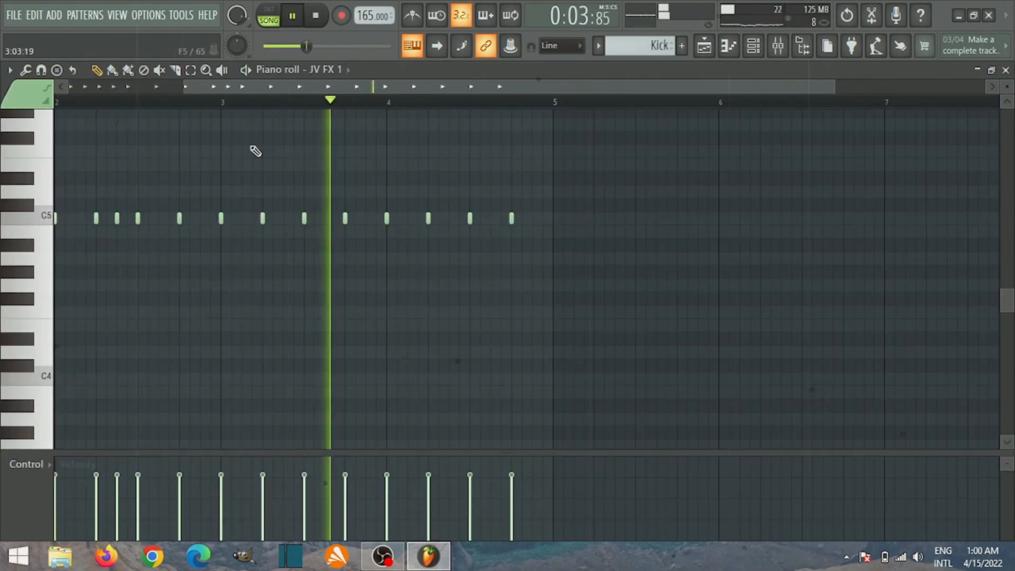
pyautogui.press('space')
pyautogui.rightClick(76, 219)
pyautogui.press('space')
pyautogui.rightClick(117, 220)
pyautogui.press('space')
pyautogui.press('space')
pyautogui.rightClick(283, 219)
pyautogui.click(324, 218)
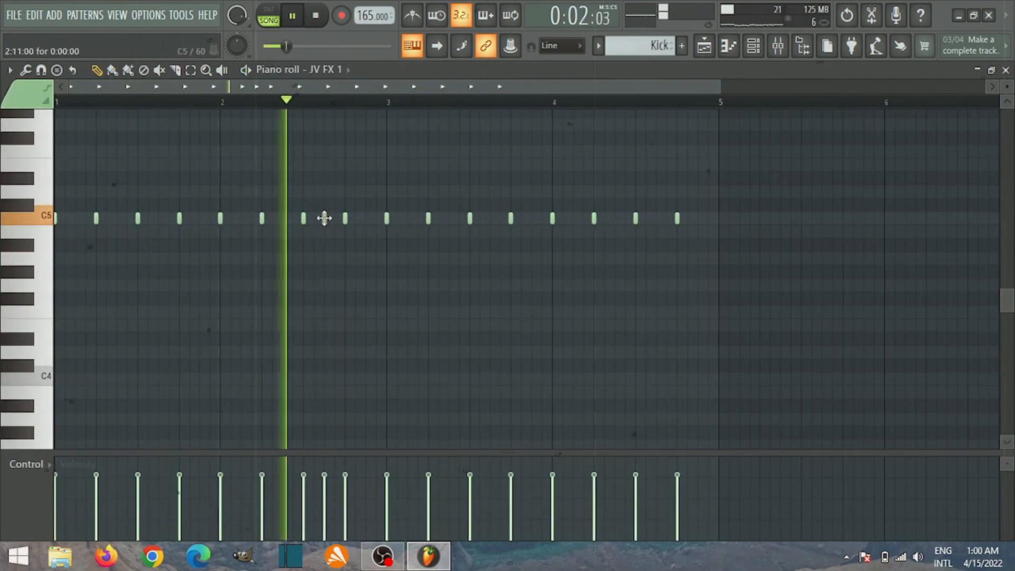
# - Close the Kick piano roll, place a Tomb clip on Track 4 at bar 1 and duplicate it to bar 5
pyautogui.click(1006, 70)
pyautogui.click(52, 214)
pyautogui.click(217, 251)
pyautogui.hotkey('ctrl', 'b')
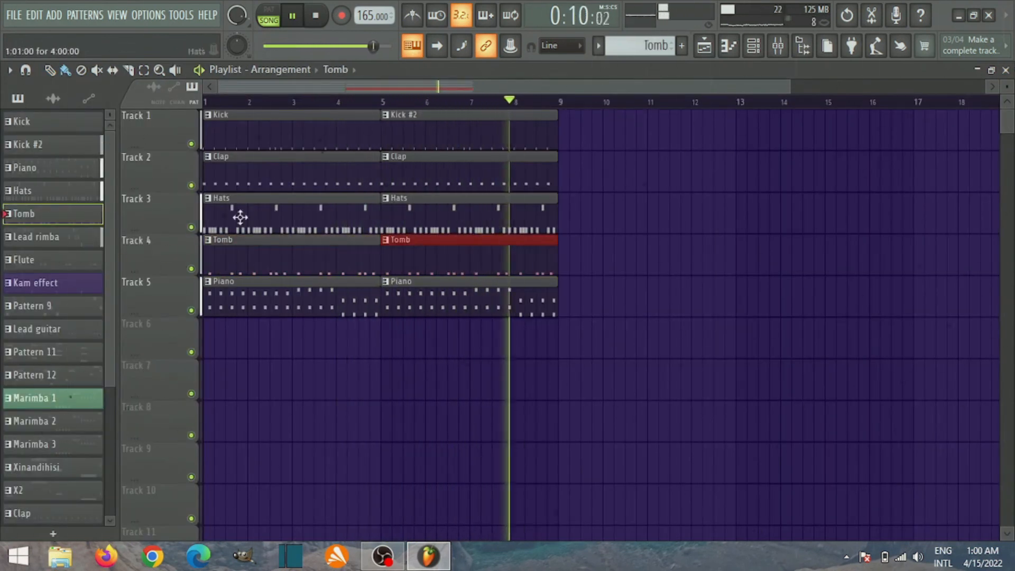
pyautogui.click(74, 355)
pyautogui.click(210, 338)
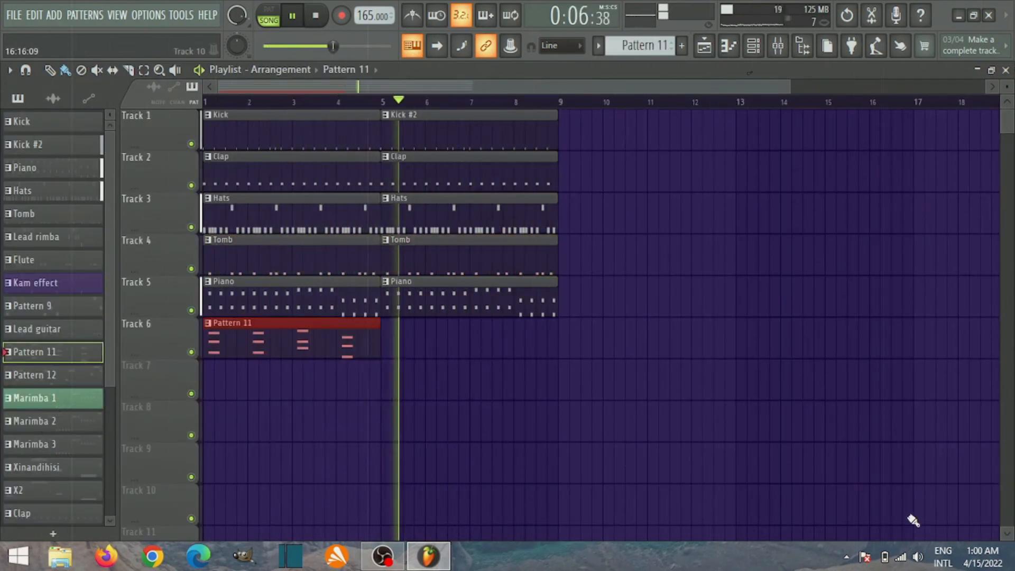
pyautogui.rightClick(263, 357)
pyautogui.click(53, 375)
pyautogui.click(205, 345)
pyautogui.rightClick(217, 347)
# - Place a Lead rimba clip on Track 6 at bar 1 and copy it to bar 5
pyautogui.click(53, 237)
pyautogui.moveTo(244, 378); pyautogui.dragTo(241, 344)
pyautogui.keyDown('shift'); pyautogui.moveTo(241, 344); pyautogui.dragTo(418, 344); pyautogui.keyUp('shift')
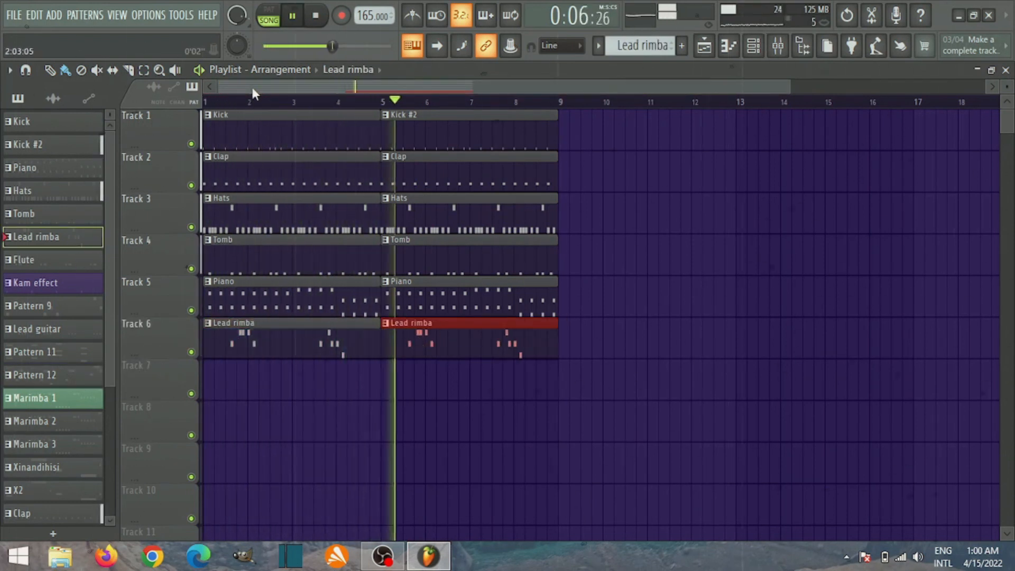
pyautogui.press('F9')
pyautogui.press('F9')
# - Place a Flute clip on Track 7 at bar 5
pyautogui.click(52, 283)
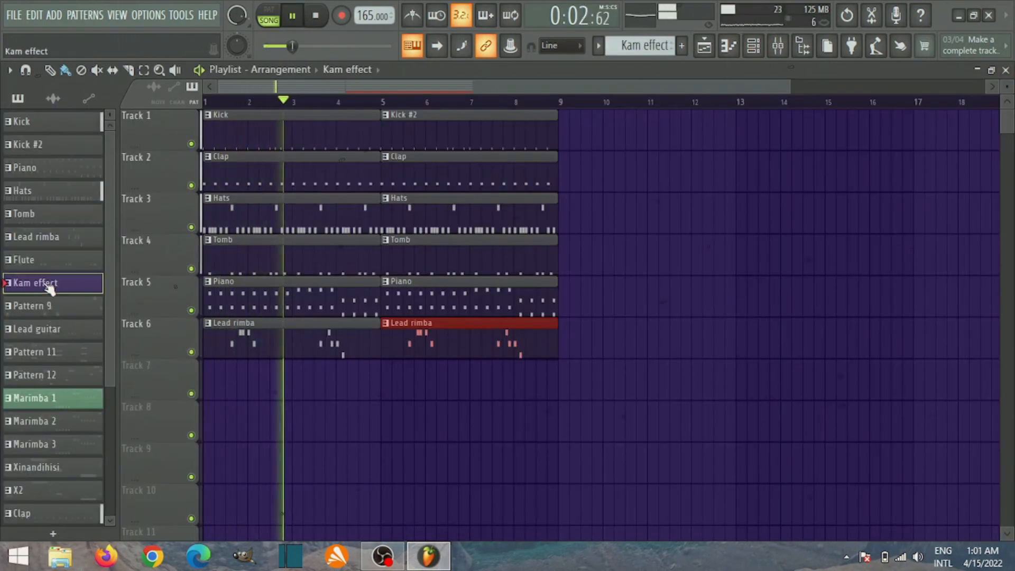
pyautogui.click(53, 259)
pyautogui.click(384, 386)
# - Place Pattern 9 on Track 8 at bar 5, with a three-bar Pattern 9 clip before it starting at bar 2
pyautogui.scroll(-2, 378, 385)
pyautogui.click(66, 306)
pyautogui.click(416, 361)
pyautogui.moveTo(416, 354); pyautogui.dragTo(249, 344)
pyautogui.click(389, 355)
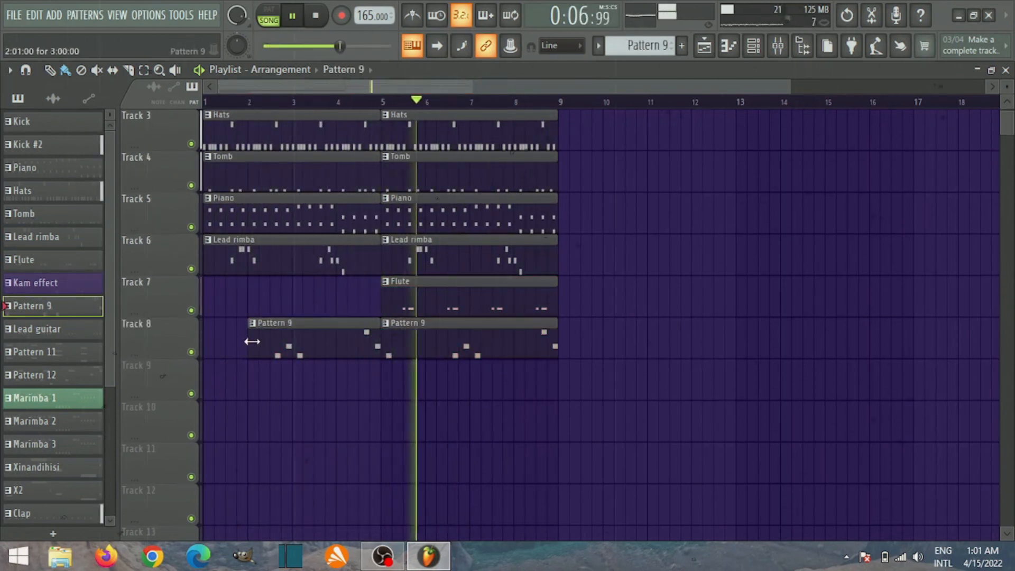
# - Arrange Marimba 1 clips on Track 9 at bars 9 and 13, with Marimba 2 and Marimba 3 on Tracks 10 and 11 at bar 13
pyautogui.click(75, 421)
pyautogui.scroll(-1, 74, 423)
pyautogui.click(404, 382)
pyautogui.moveTo(413, 381); pyautogui.dragTo(772, 392)
pyautogui.click(59, 421)
pyautogui.click(570, 425)
pyautogui.click(63, 376)
pyautogui.click(575, 341)
pyautogui.moveTo(593, 344); pyautogui.dragTo(584, 384)
pyautogui.moveTo(586, 427); pyautogui.dragTo(764, 465)
pyautogui.moveTo(768, 390); pyautogui.dragTo(769, 434)
pyautogui.keyDown('ctrl'); pyautogui.click(598, 385); pyautogui.keyUp('ctrl')
pyautogui.hotkey('ctrl', 'b')
# - Duplicate the bar 5 clips on Tracks 1 to 8 twice, filling bars 9 to 16
pyautogui.press('space')
pyautogui.moveTo(512, 390); pyautogui.dragTo(510, 11)
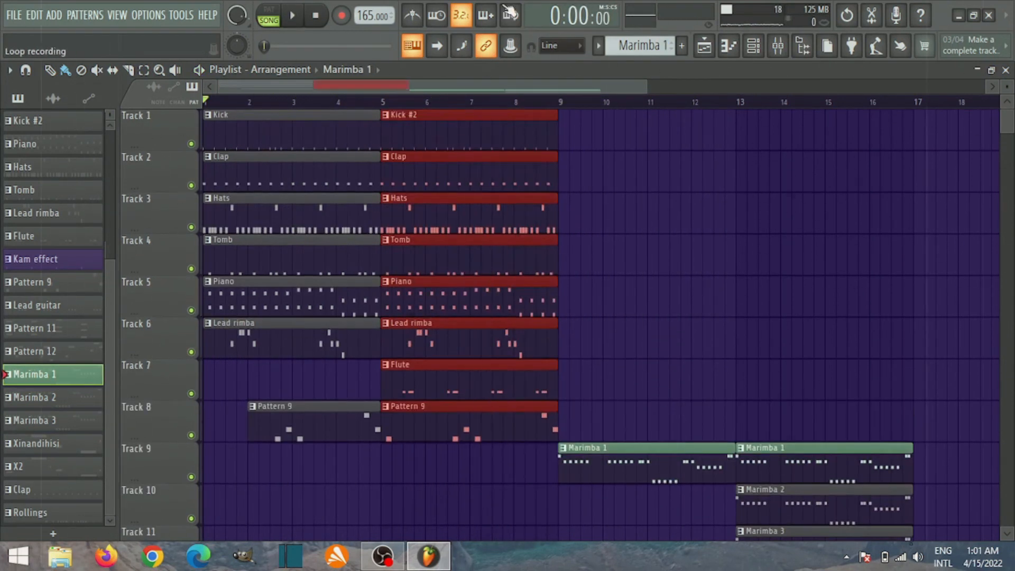
pyautogui.hotkey('ctrl', 'b')
pyautogui.hotkey('ctrl', 'b')
# - Place a Lead guitar clip on Track 12 at bar 13 and audition it
pyautogui.scroll(-3, 265, 243)
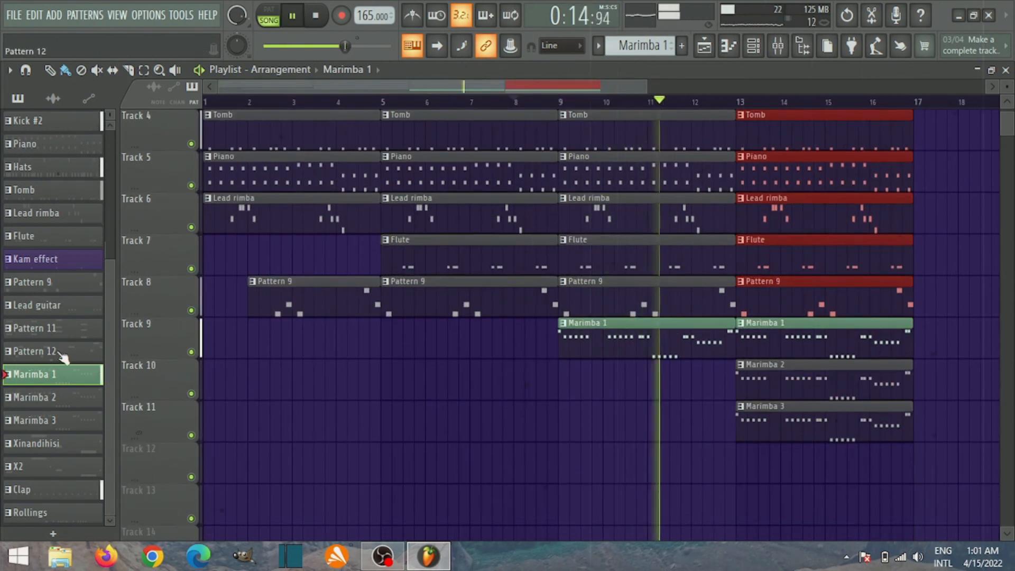
pyautogui.click(48, 306)
pyautogui.click(755, 460)
pyautogui.click(714, 101)
pyautogui.click(56, 329)
pyautogui.click(679, 101)
# - Place a Rollings clip on Track 13 at bar 9 and check it in playback
pyautogui.click(52, 513)
pyautogui.click(571, 512)
pyautogui.moveTo(572, 511); pyautogui.dragTo(562, 511)
pyautogui.click(637, 101)
pyautogui.moveTo(604, 89); pyautogui.dragTo(663, 124)
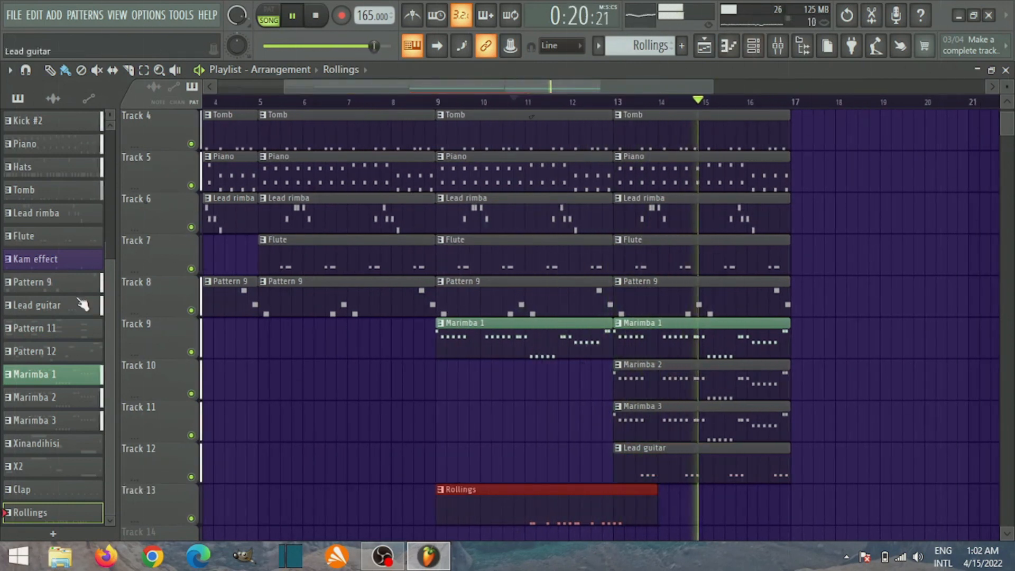
# - Place Pattern 11 on Track 13 at bar 13 and move the Rollings clip down to Track 14 at bar 9
pyautogui.click(59, 329)
pyautogui.scroll(-4, 634, 365)
pyautogui.click(635, 380)
pyautogui.moveTo(544, 349); pyautogui.dragTo(545, 386)
pyautogui.press('space')
pyautogui.moveTo(683, 383); pyautogui.dragTo(685, 346)
pyautogui.press('space')
pyautogui.click(687, 385)
pyautogui.rightClick(696, 397)
pyautogui.scroll(7, 680, 376)
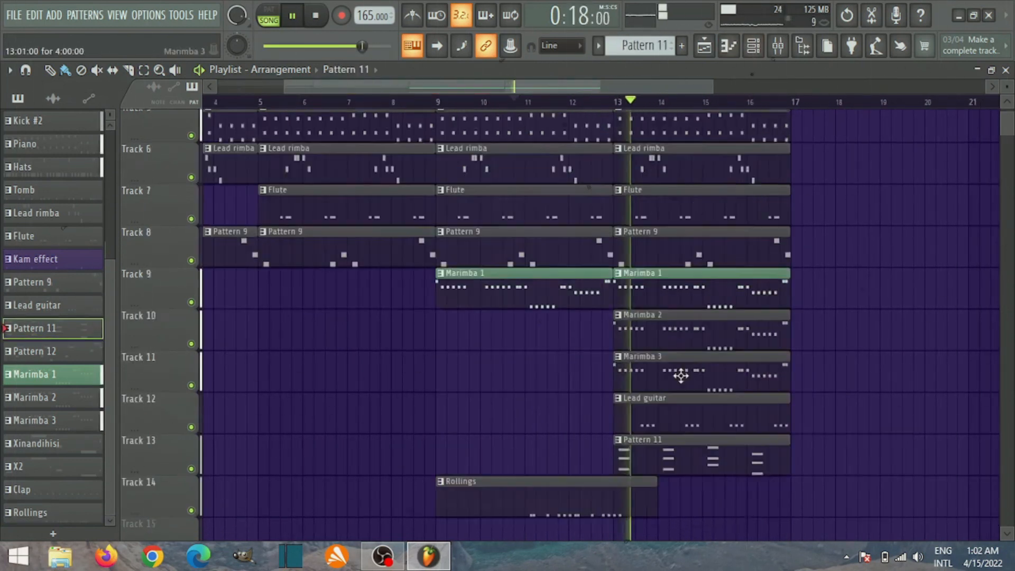
# - Remove the Kick #2 clip at bar 13 on Track 1, select the Kick pattern and check the arrangement in playback
pyautogui.rightClick(642, 132)
pyautogui.click(335, 121)
pyautogui.press('space')
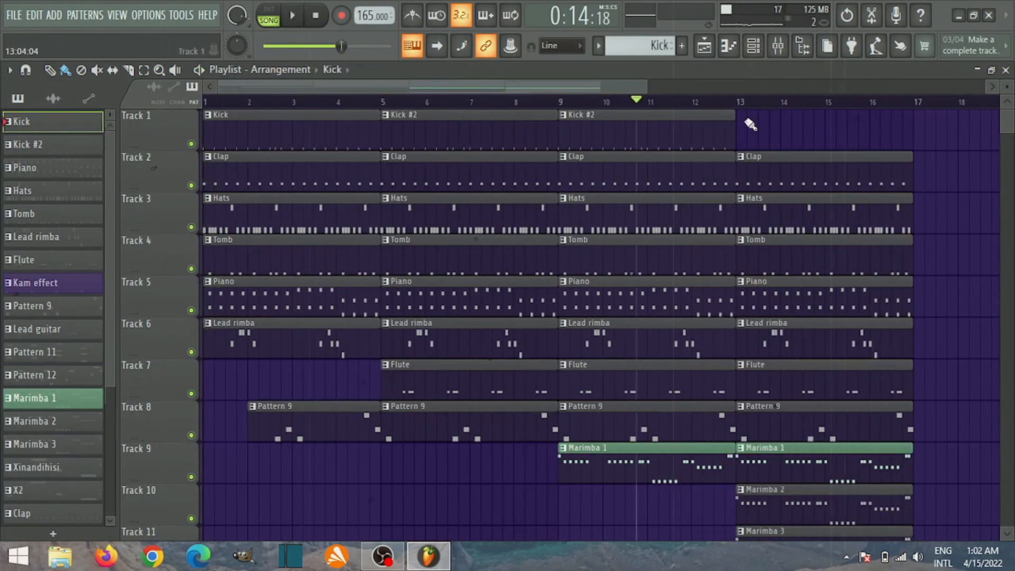
pyautogui.moveTo(532, 88); pyautogui.dragTo(607, 93)
pyautogui.scroll(-4, 536, 130)
pyautogui.moveTo(470, 87); pyautogui.dragTo(508, 87)
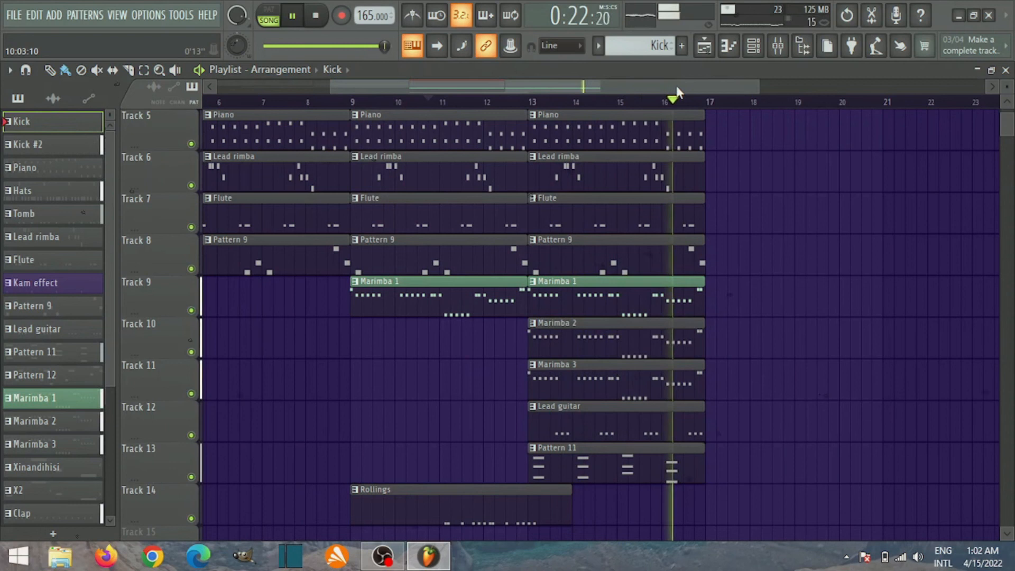
pyautogui.moveTo(680, 91); pyautogui.dragTo(707, 91)
# - Duplicate the bars 13–16 clips on Tracks 1 to 13 three times, filling the arrangement through bar 28
pyautogui.click(423, 102)
pyautogui.moveTo(581, 533); pyautogui.dragTo(594, 12)
pyautogui.hotkey('ctrl', 'b')
pyautogui.hotkey('ctrl', 'b')
pyautogui.hotkey('ctrl', 'b')
pyautogui.moveTo(233, 101); pyautogui.dragTo(205, 102)
# - Place another Rollings clip on Track 14 at bar 25
pyautogui.scroll(-5, 421, 116)
pyautogui.moveTo(481, 89); pyautogui.dragTo(506, 86)
pyautogui.click(234, 462)
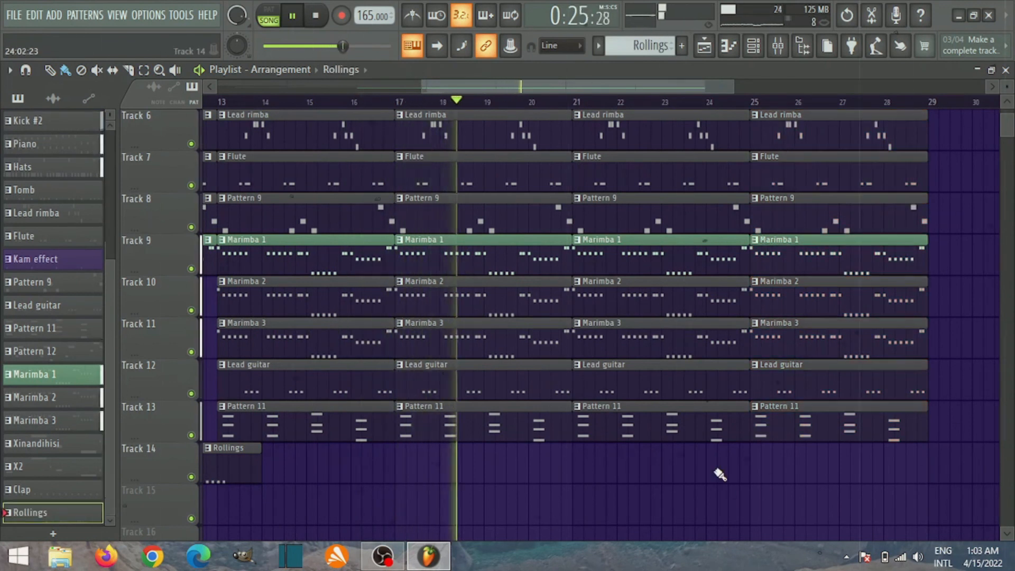
pyautogui.click(748, 476)
pyautogui.moveTo(506, 90); pyautogui.dragTo(604, 121)
# - Place Xinandihisi, X2 and Pattern 12 clips on Tracks 15, 16 and 17 at bar 29
pyautogui.click(43, 443)
pyautogui.press('space')
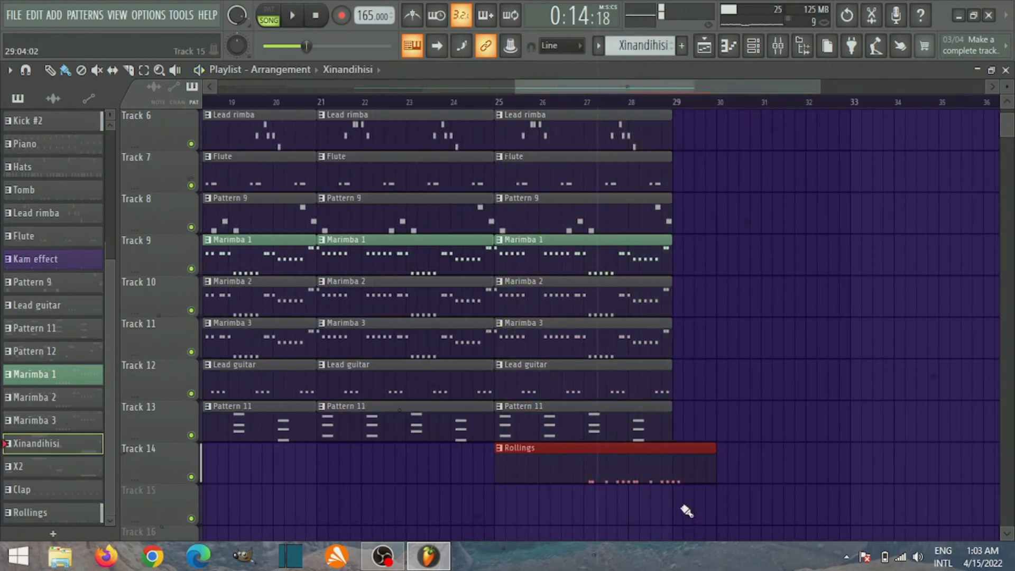
pyautogui.click(685, 510)
pyautogui.click(44, 468)
pyautogui.scroll(-3, 656, 439)
pyautogui.click(684, 418)
pyautogui.click(48, 353)
pyautogui.click(681, 454)
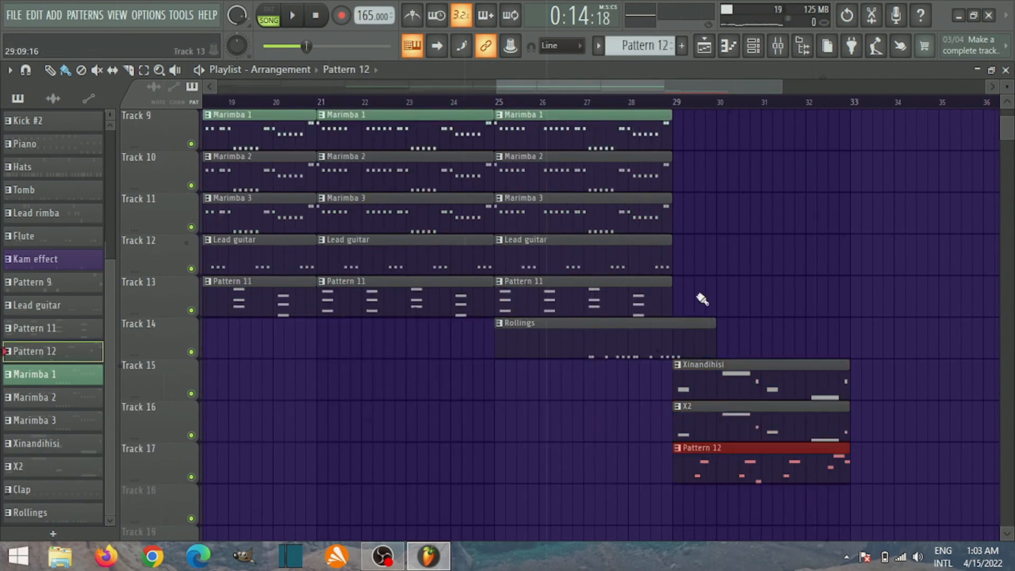
# - Duplicate the bars 25–28 clips on Tracks 1 to 13 to bar 29
pyautogui.moveTo(697, 294); pyautogui.dragTo(535, 6)
pyautogui.hotkey('ctrl', 'b')
pyautogui.scroll(-3, 263, 259)
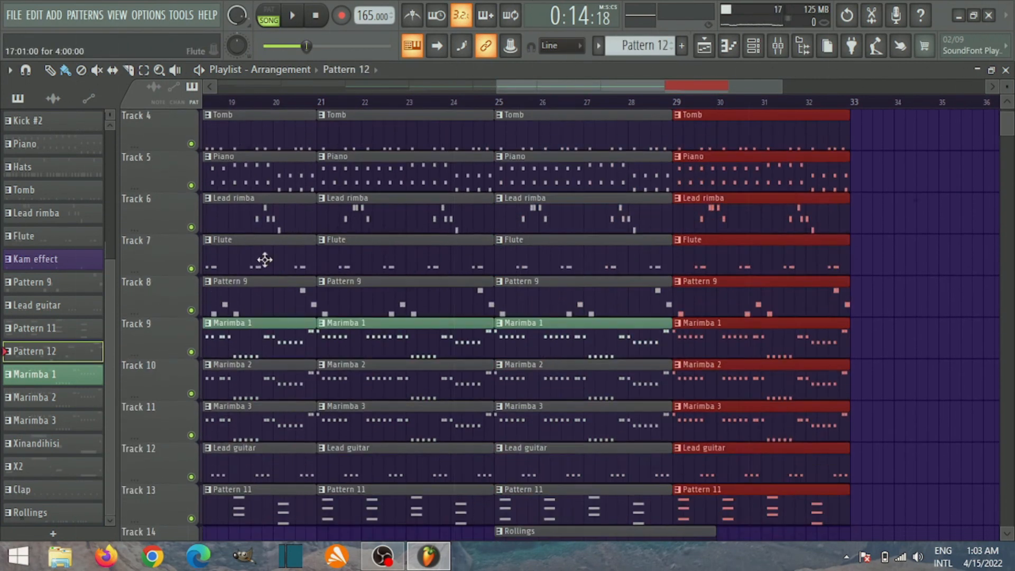
# - Place a Pattern 9 clip on Track 18 at bar 29 and play the new section
pyautogui.click(47, 283)
pyautogui.scroll(-7, 841, 284)
pyautogui.click(682, 424)
pyautogui.click(629, 100)
pyautogui.press('space')
pyautogui.moveTo(638, 87); pyautogui.dragTo(666, 87)
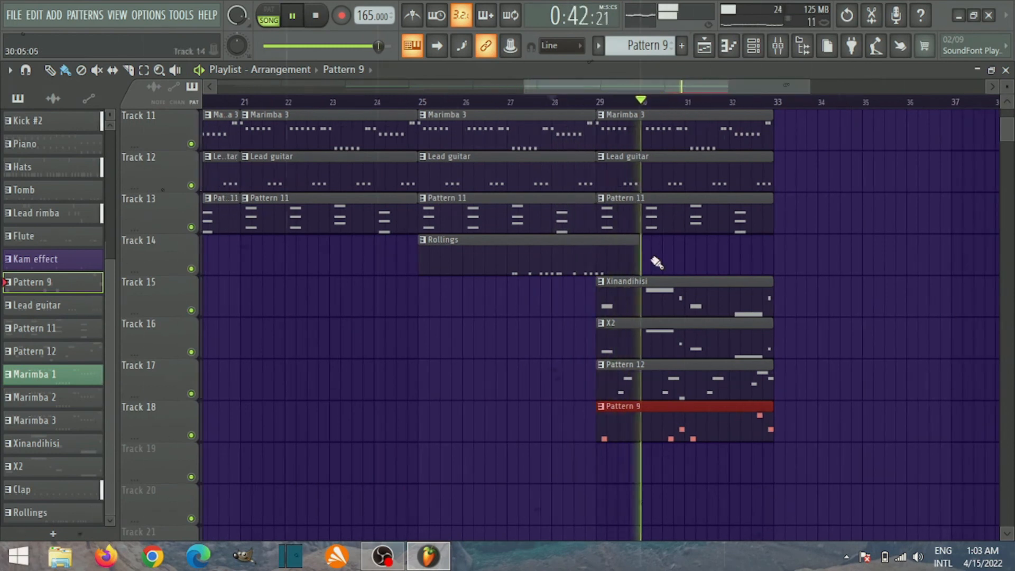
# - Repeat X2 and Xinandihisi on Tracks 16 and 15 at bar 33, and trim their first clips to start at bar 30
pyautogui.click(724, 346)
pyautogui.click(784, 346)
pyautogui.click(759, 305)
pyautogui.click(789, 305)
pyautogui.moveTo(789, 305); pyautogui.dragTo(778, 304)
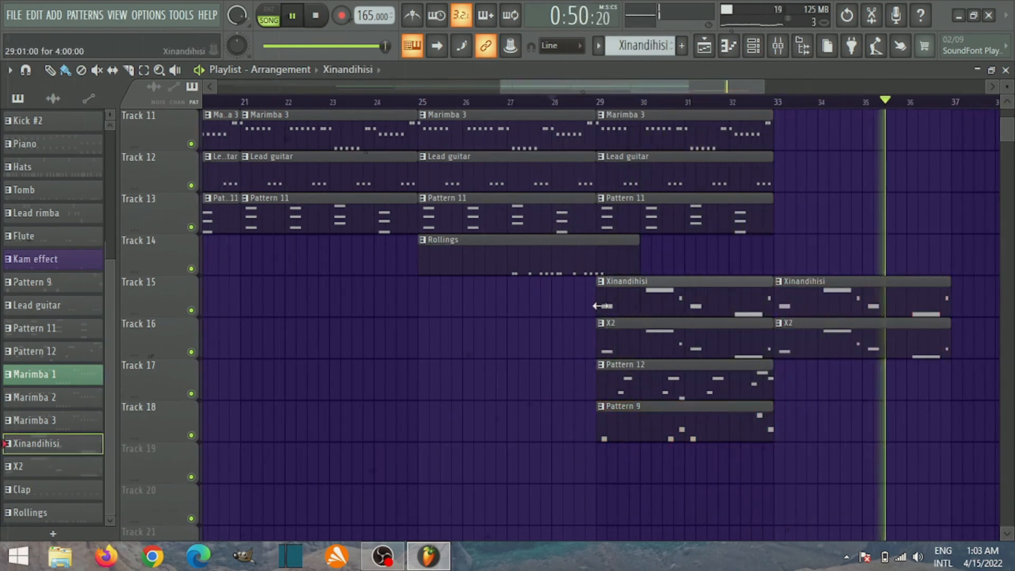
pyautogui.moveTo(600, 305); pyautogui.dragTo(642, 305)
pyautogui.moveTo(599, 343); pyautogui.dragTo(641, 343)
# - Duplicate the bar 29 clips on Tracks 17 and 18 and on Tracks 1 to 13 to bar 33
pyautogui.moveTo(569, 379); pyautogui.dragTo(637, 422)
pyautogui.hotkey('ctrl', 'b')
pyautogui.moveTo(697, 279); pyautogui.dragTo(698, 7)
pyautogui.hotkey('ctrl', 'b')
# - Place Kam effect clips on Track 15 at bars 13, 17, 21 and 25
pyautogui.scroll(-10, 526, 174)
pyautogui.moveTo(552, 86); pyautogui.dragTo(323, 74)
pyautogui.scroll(3, 50, 220)
pyautogui.scroll(-3, 51, 221)
pyautogui.scroll(1, 46, 181)
pyautogui.scroll(-1, 45, 191)
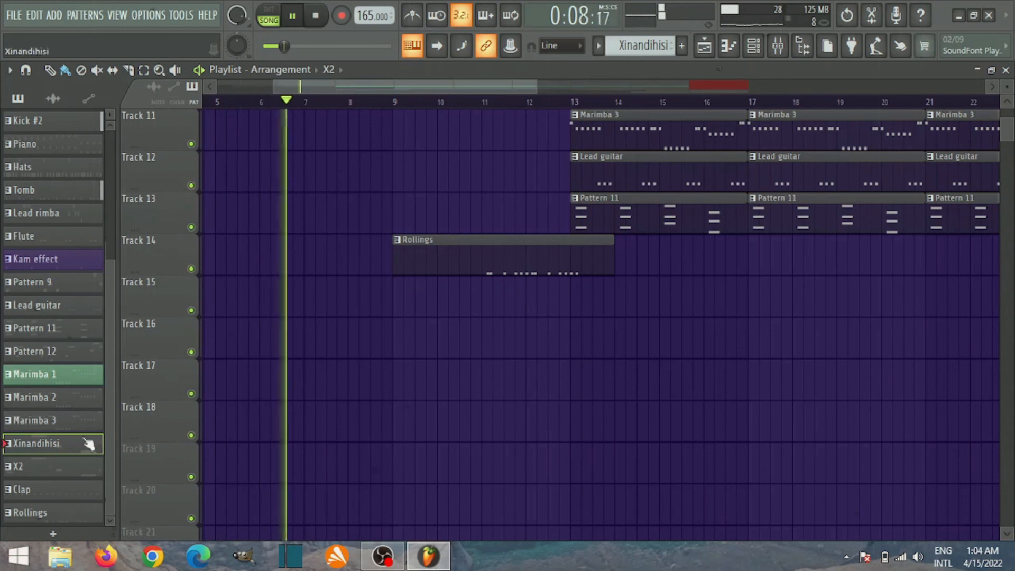
pyautogui.click(34, 258)
pyautogui.click(571, 297)
pyautogui.hscroll(5, 566, 89)
pyautogui.click(567, 298)
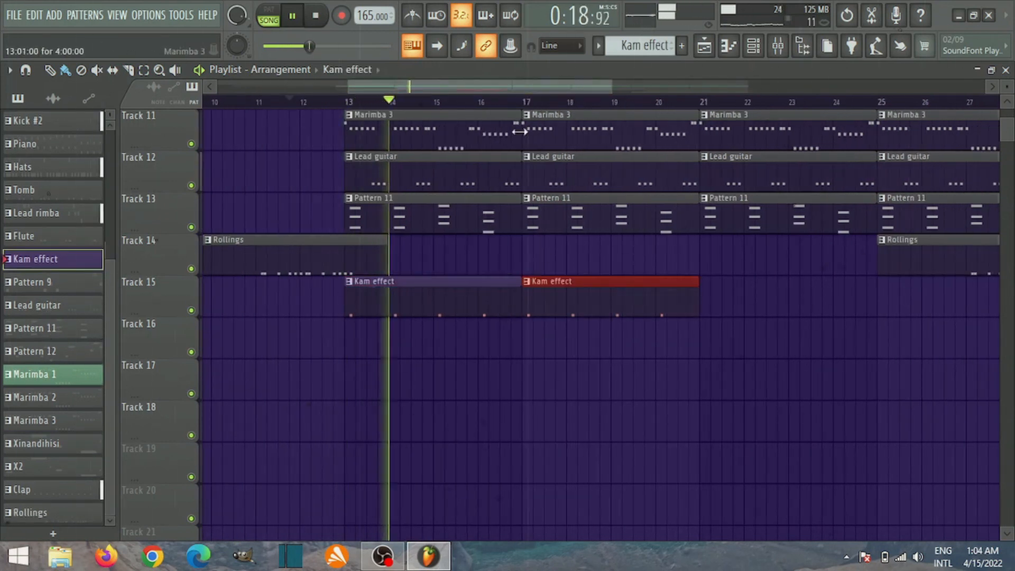
pyautogui.hscroll(5, 567, 87)
pyautogui.click(490, 294)
pyautogui.click(686, 299)
# - Place Kam effect clips on Track 19 at bars 29 and 33 and check the section in playback
pyautogui.hscroll(6, 608, 90)
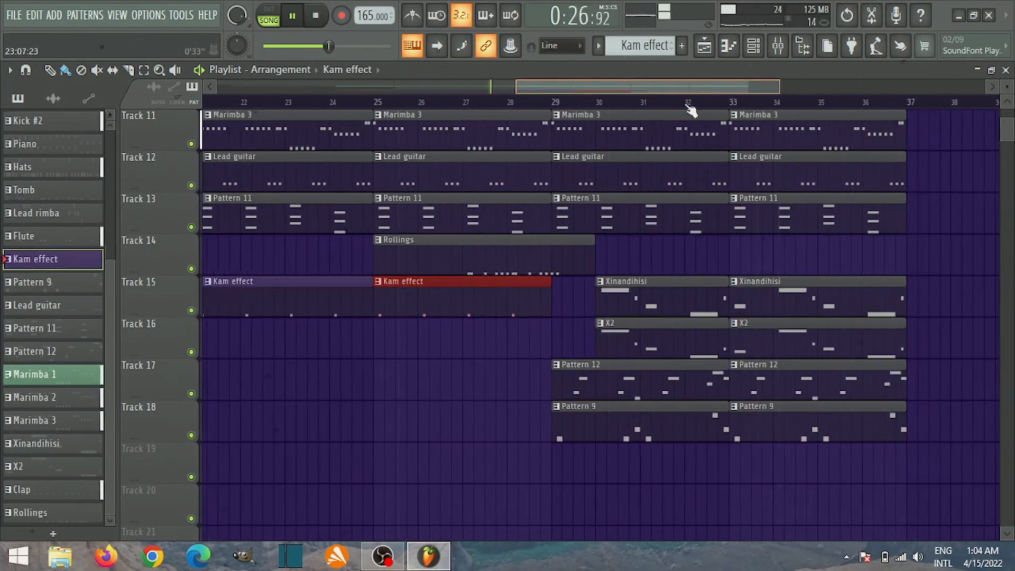
pyautogui.click(571, 463)
pyautogui.click(746, 463)
pyautogui.hscroll(3, 398, 105)
pyautogui.click(394, 103)
pyautogui.hscroll(2, 394, 103)
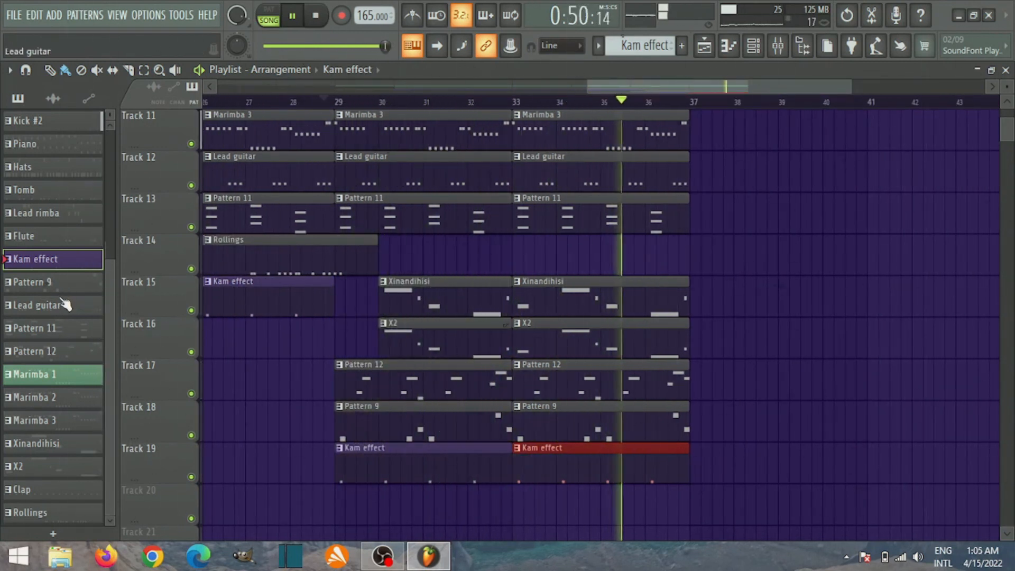
# - Duplicate the whole bars 29–36 section to bar 37
pyautogui.moveTo(727, 502); pyautogui.dragTo(343, 113)
pyautogui.hotkey('ctrl', 'b')
pyautogui.click(484, 100)
# - Duplicate only the Tracks 1 to 8 clips of bars 37–44 to bar 45
pyautogui.moveTo(595, 87); pyautogui.dragTo(267, 423)
pyautogui.hotkey('ctrl', 'b')
pyautogui.moveTo(688, 87); pyautogui.dragTo(716, 87)
# - Place Marimba 3 and Marimba 2 clips on Tracks 11 and 10 at bars 45 and 49
pyautogui.scroll(-4, 453, 417)
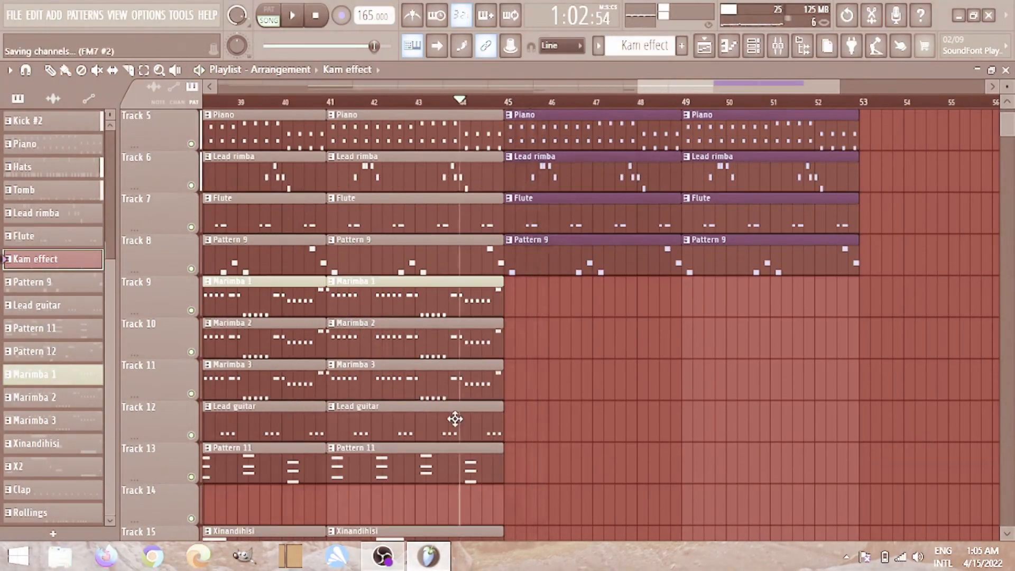
pyautogui.click(520, 381)
pyautogui.click(519, 341)
pyautogui.click(698, 382)
pyautogui.click(697, 338)
# - Add an X2 clip on Track 16 at bar 45 and shorten it to match the cut Xinandihisi clip above
pyautogui.scroll(-4, 671, 335)
pyautogui.click(618, 392)
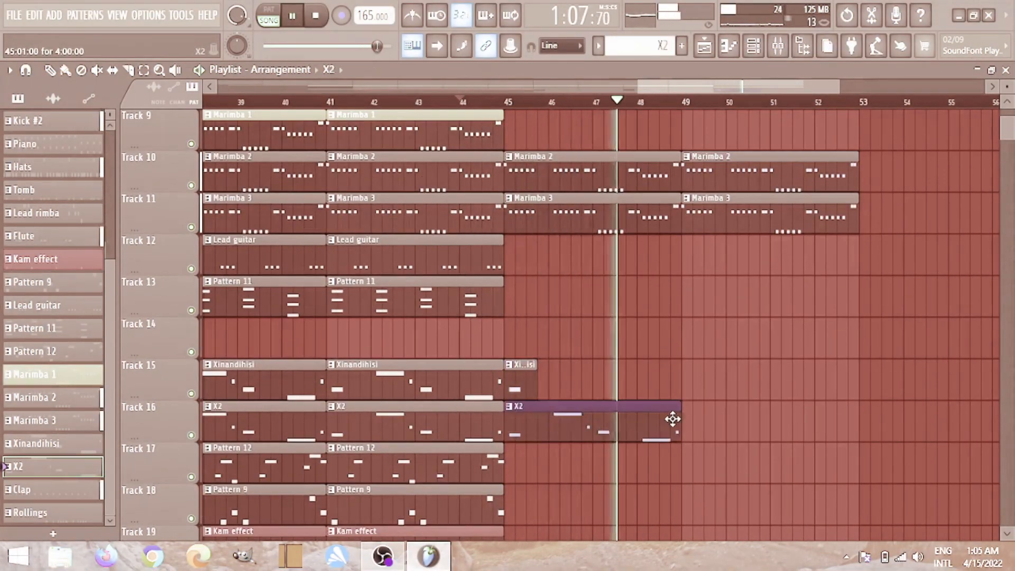
pyautogui.moveTo(679, 419); pyautogui.dragTo(538, 419)
# - Continue the Kam effect clips on Track 19 from bar 45, and duplicate the bars 45–52 section to bar 53
pyautogui.scroll(-3, 524, 410)
pyautogui.click(494, 415)
pyautogui.scroll(9, 560, 338)
pyautogui.scroll(-2, 562, 339)
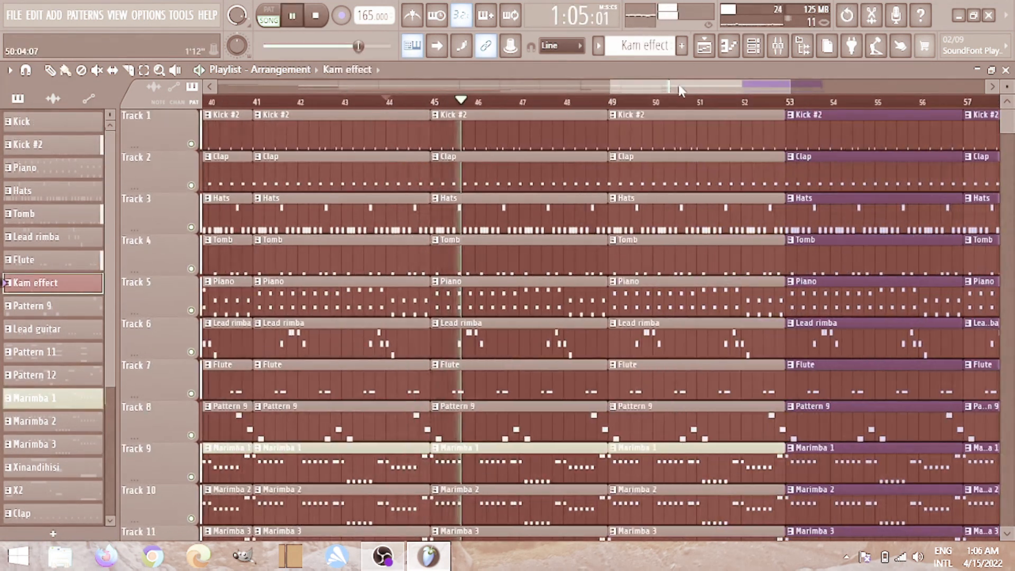
# - Duplicate the bars 37–60 section across all tracks to bar 61
pyautogui.scroll(-14, 580, 88)
pyautogui.moveTo(679, 86); pyautogui.dragTo(579, 100)
pyautogui.moveTo(476, 383); pyautogui.dragTo(826, 10)
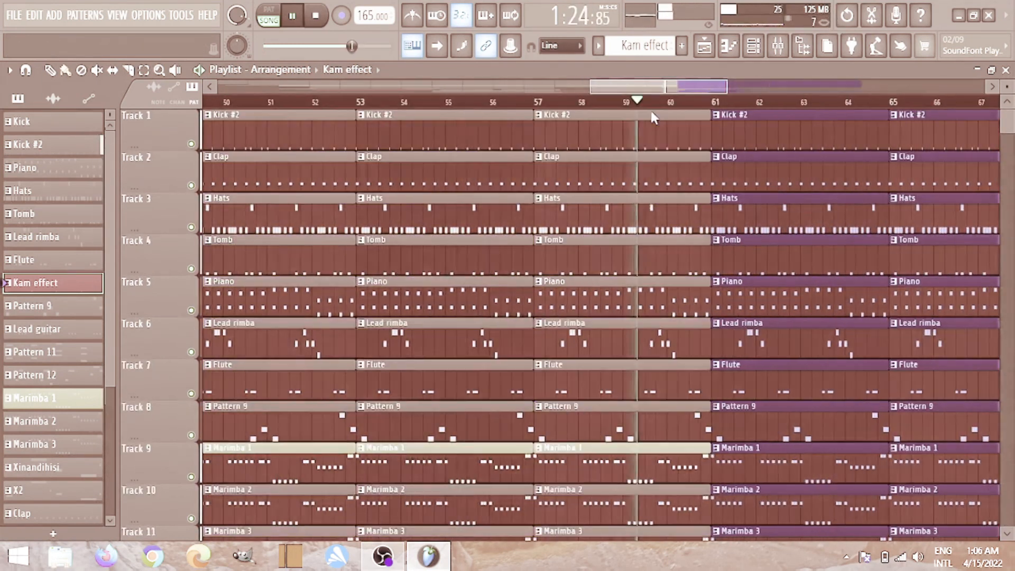
pyautogui.scroll(-6, 562, 143)
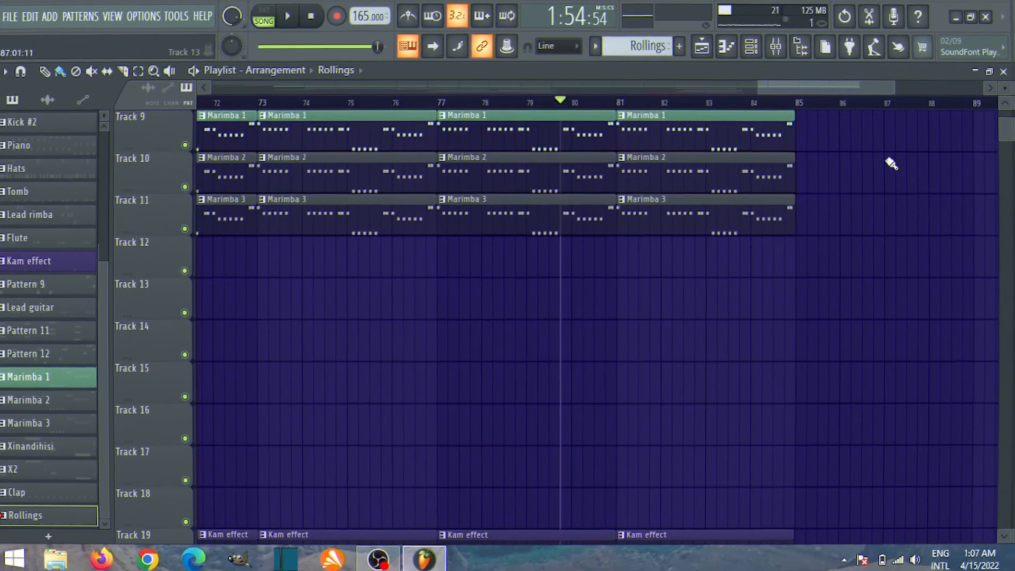
# - Play the finished arrangement from bar 1 through its end at bar 85, with the playlist zoomed out and following playback
pyautogui.moveTo(1011, 129); pyautogui.dragTo(1007, 111)
pyautogui.moveTo(889, 90); pyautogui.dragTo(246, 86)
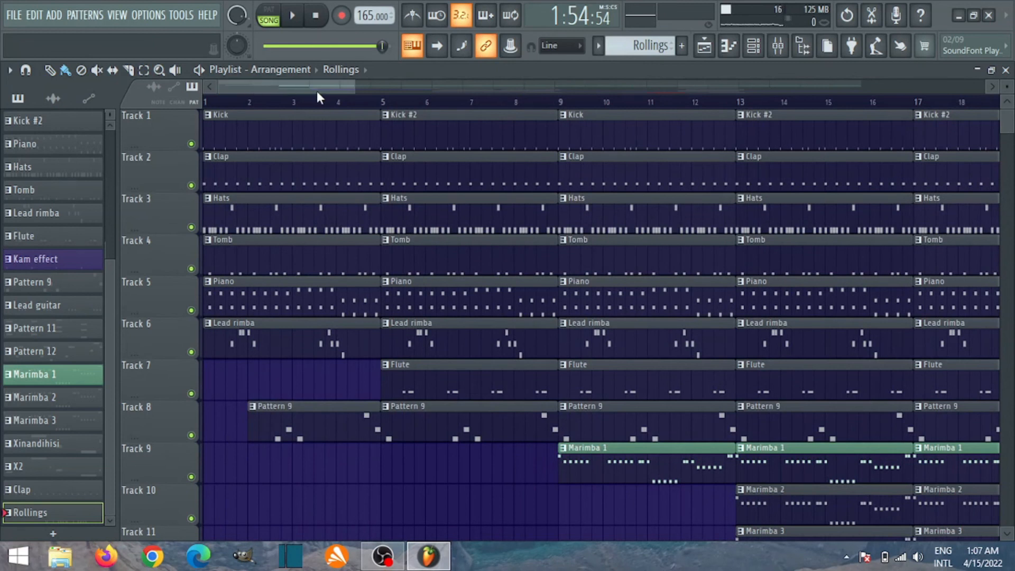
pyautogui.scroll(-2, 316, 91)
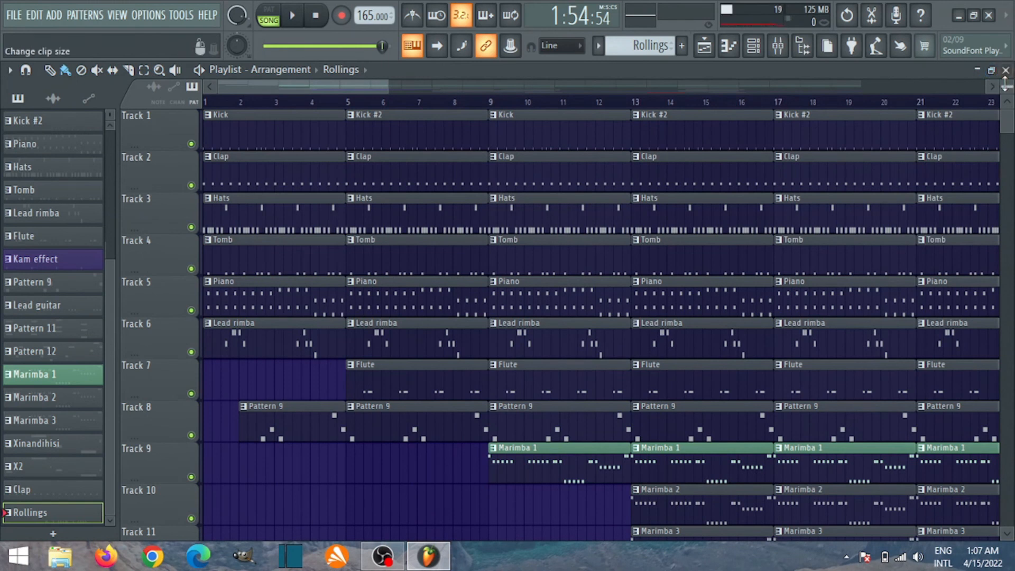
pyautogui.moveTo(1006, 88); pyautogui.dragTo(1005, 83)
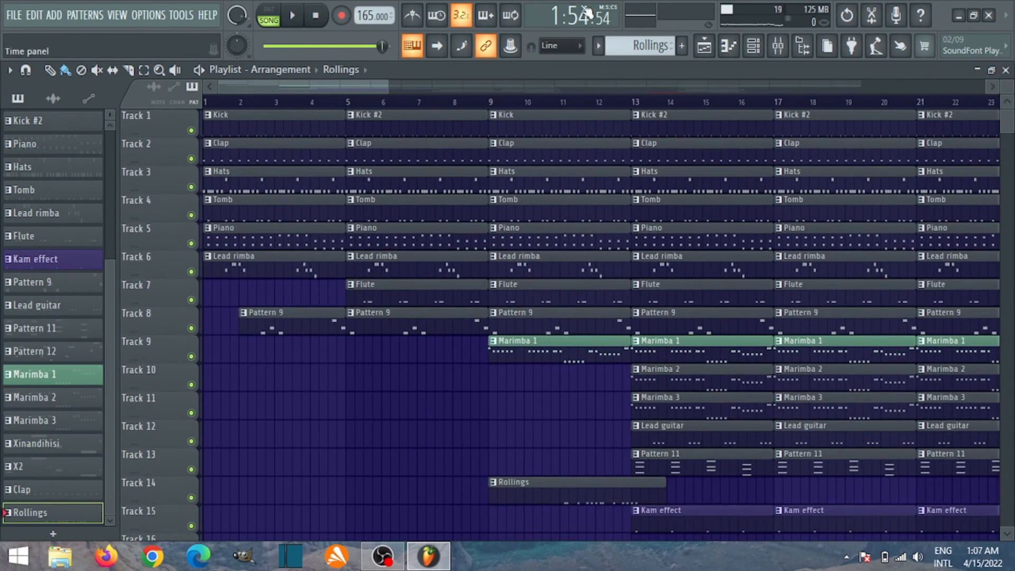
pyautogui.moveTo(390, 89); pyautogui.dragTo(442, 85)
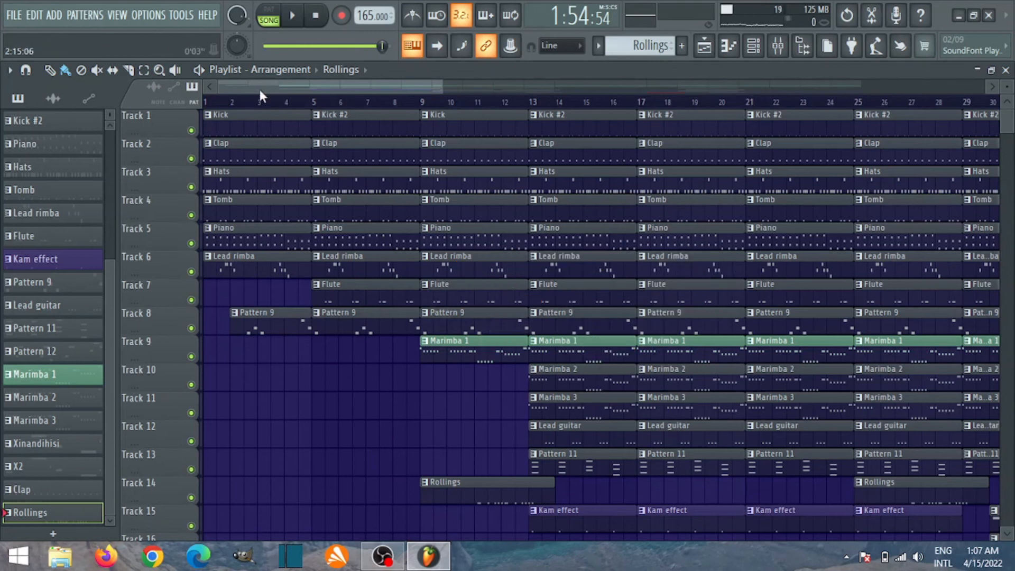
pyautogui.click(317, 19)
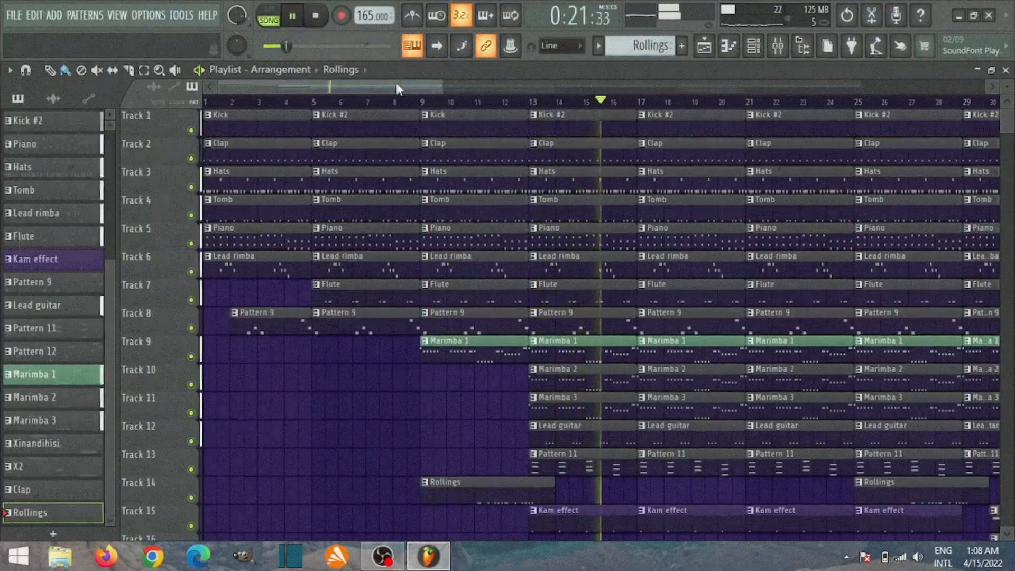
pyautogui.click(434, 51)
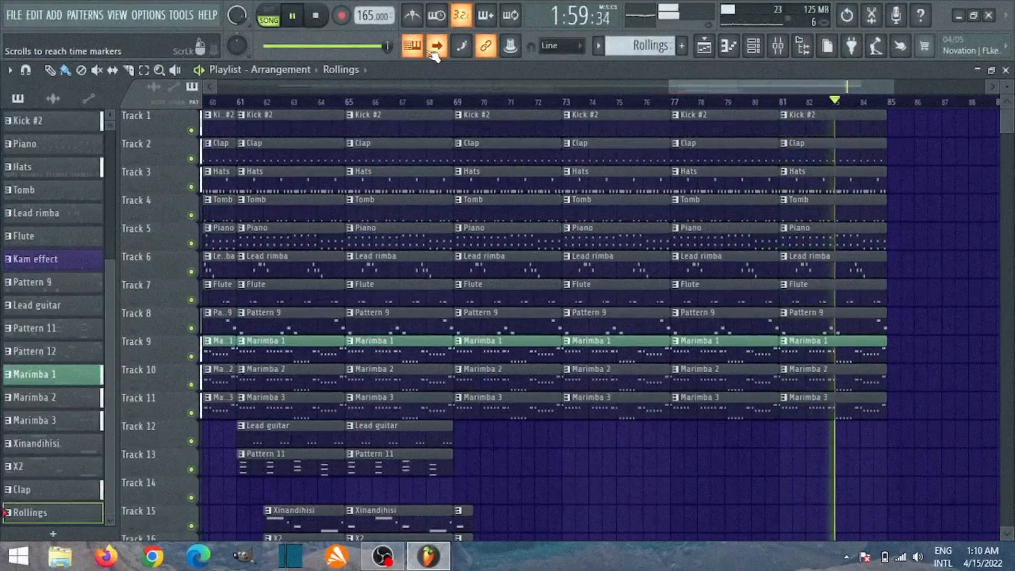
pyautogui.moveTo(691, 86); pyautogui.dragTo(746, 90)
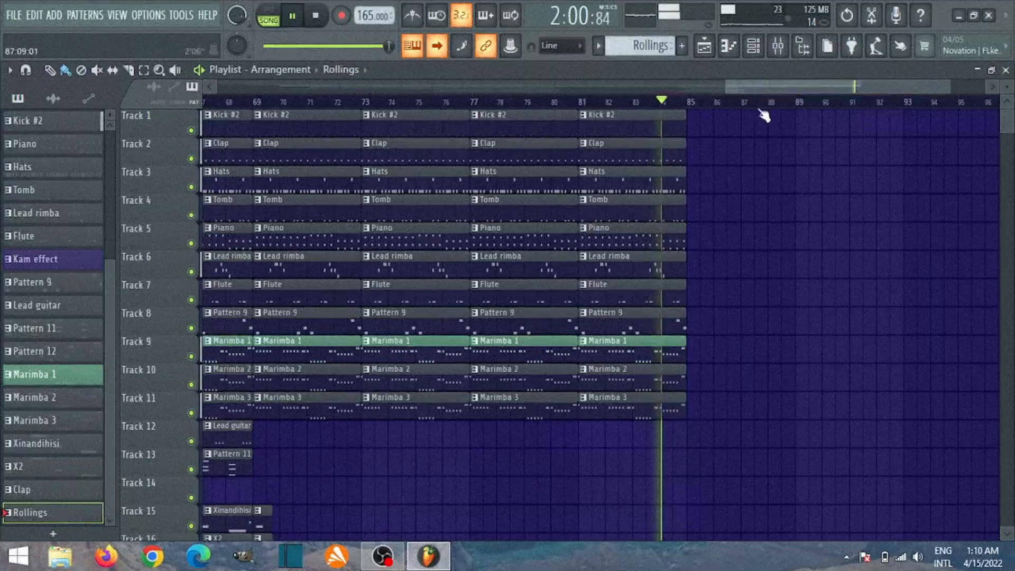
pyautogui.click(963, 264)
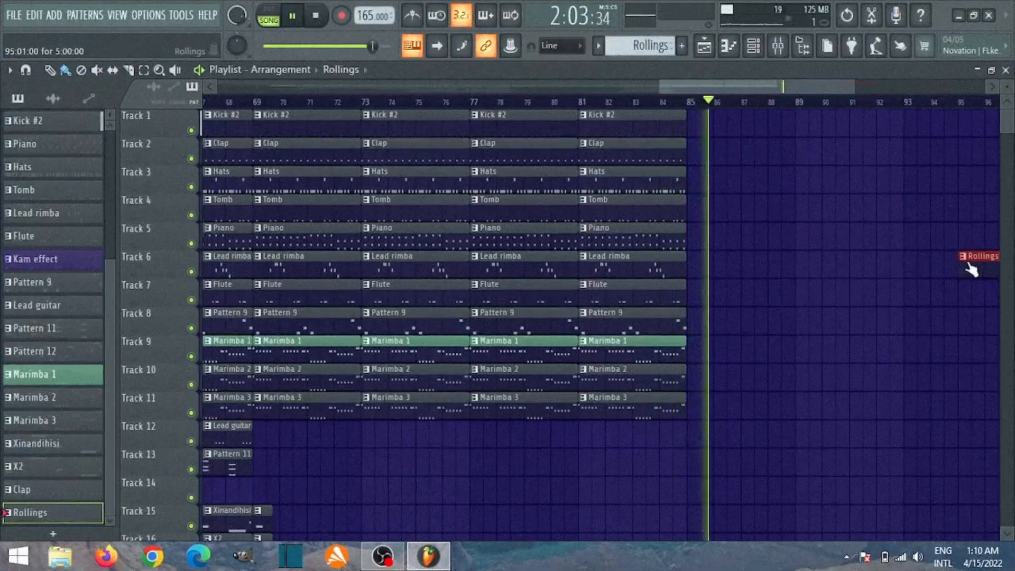